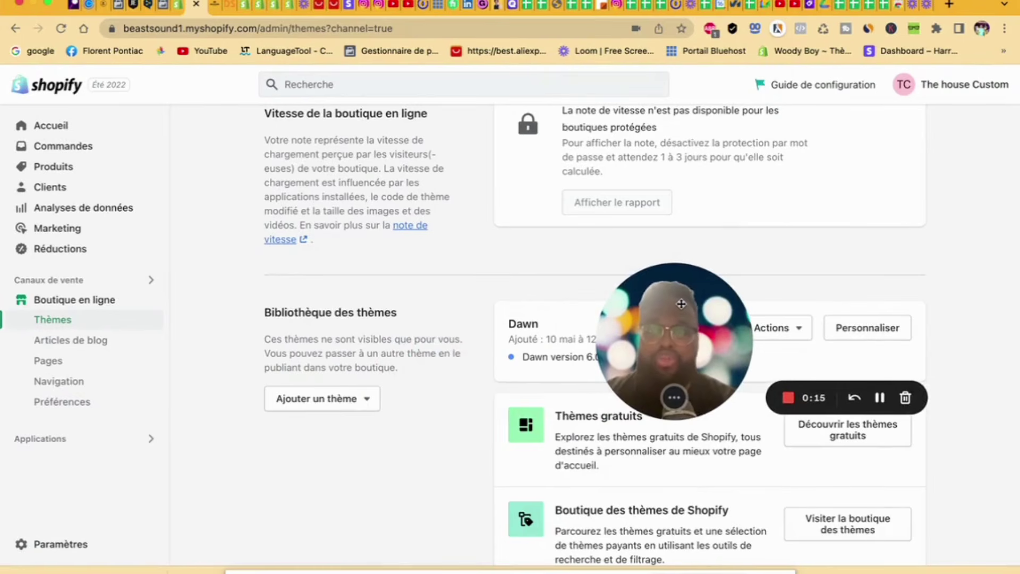
Step: Browse the free Shopify themes and add the Dawn theme to the theme library
left_click_drag(681, 304, 939, 187)
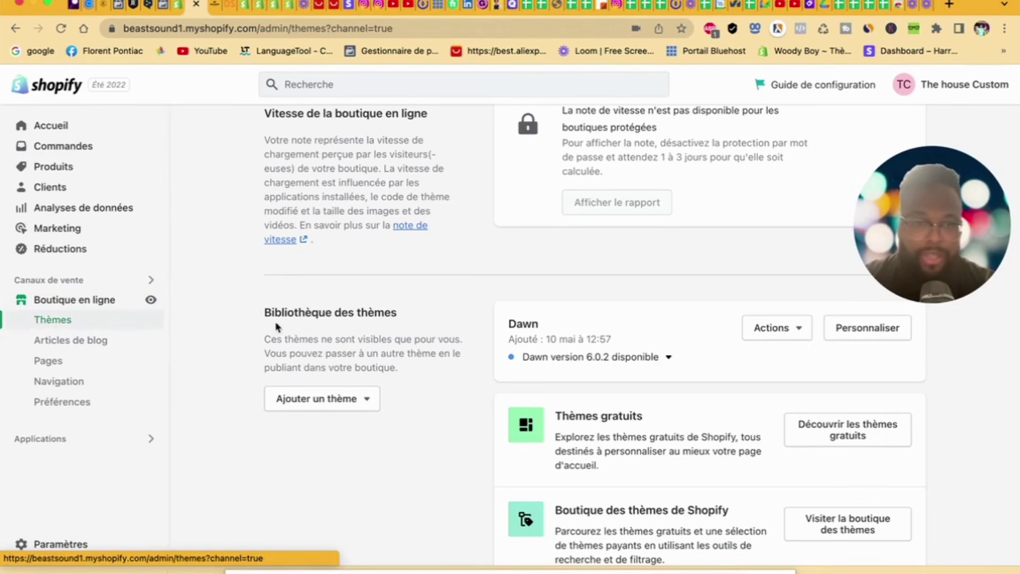
left_click(826, 437)
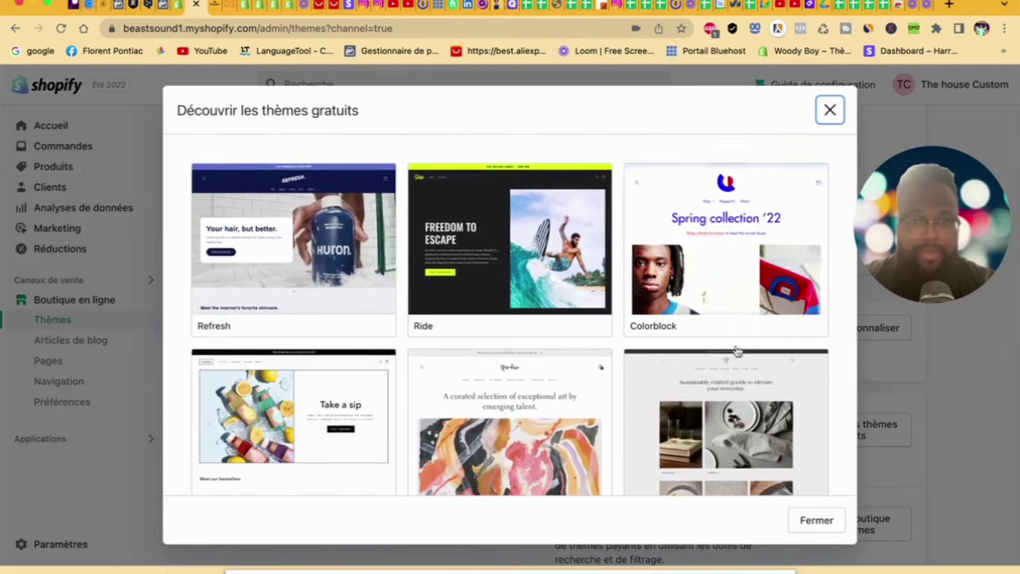
scroll(337, 385, "down", 5)
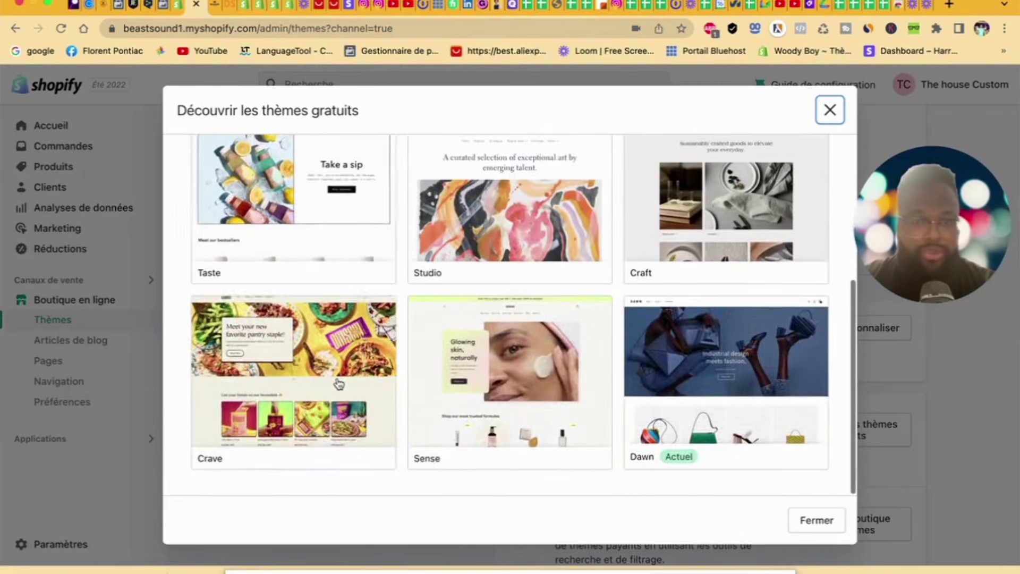
scroll(337, 385, "up", 5)
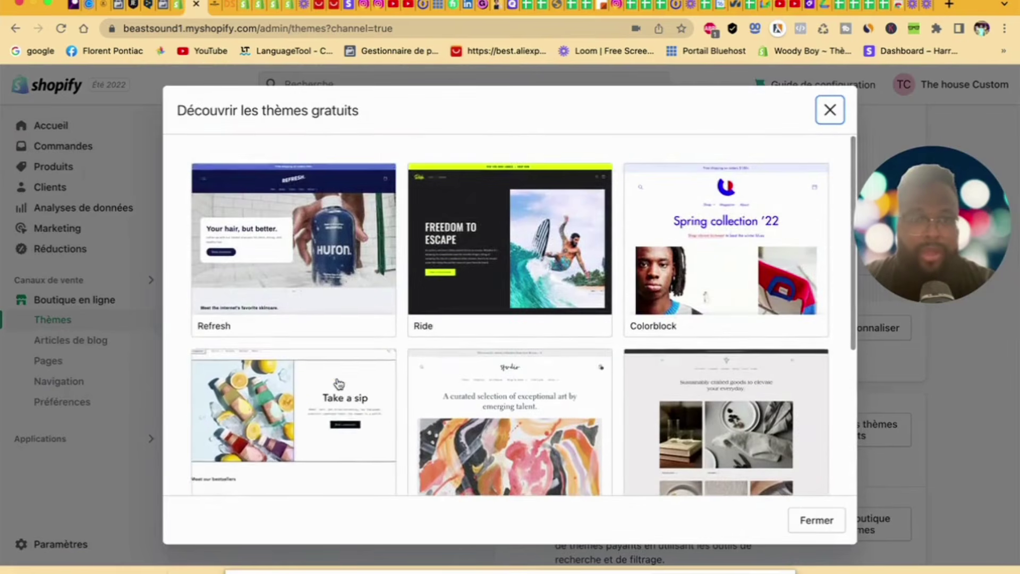
scroll(338, 383, "down", 5)
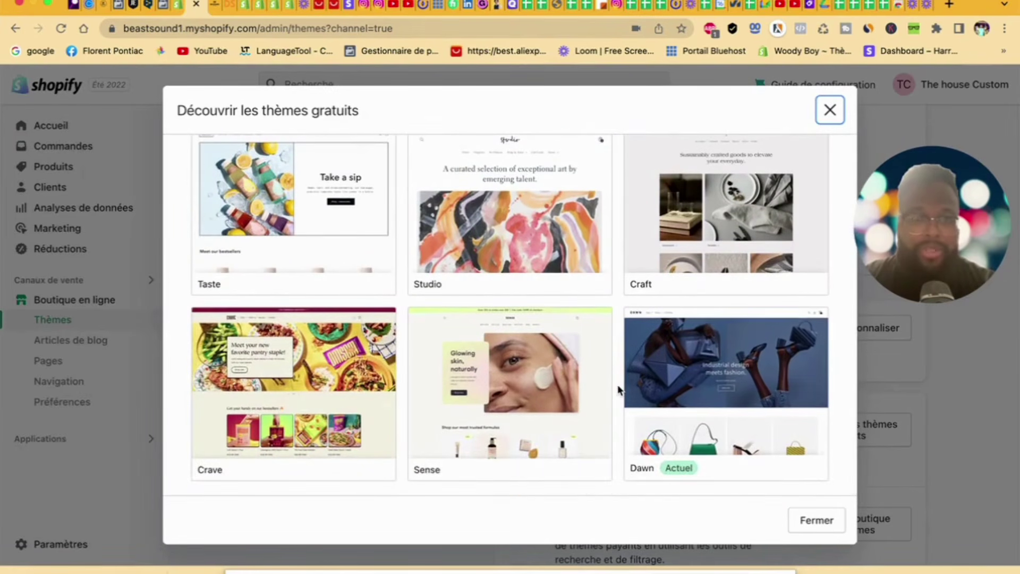
left_click(721, 380)
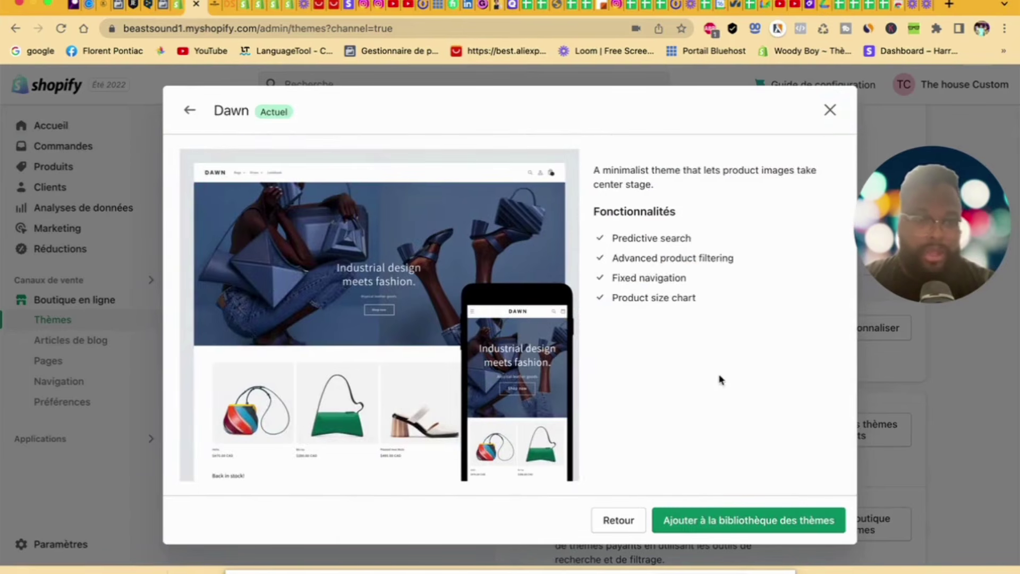
left_click(679, 521)
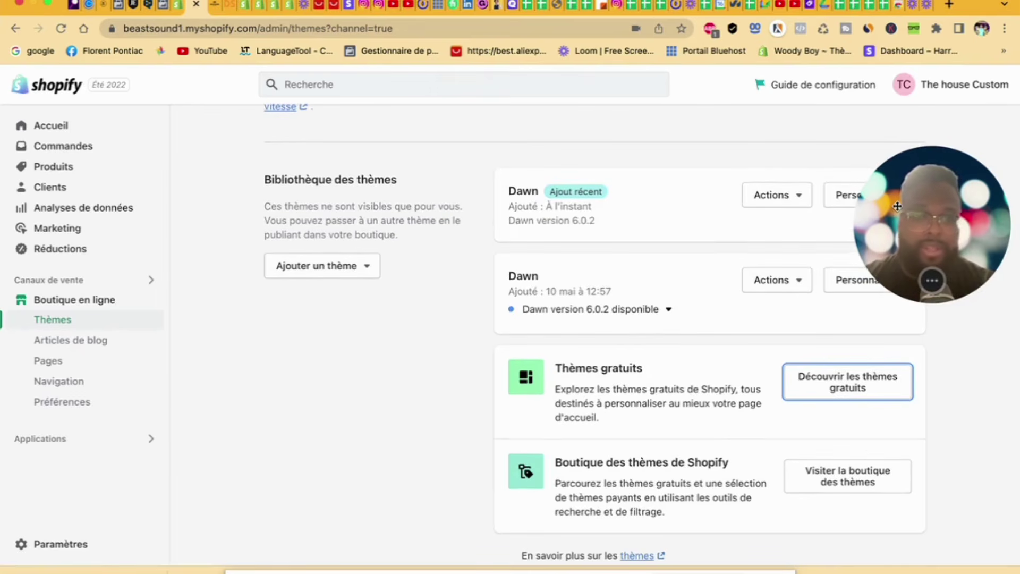
left_click_drag(897, 206, 892, 256)
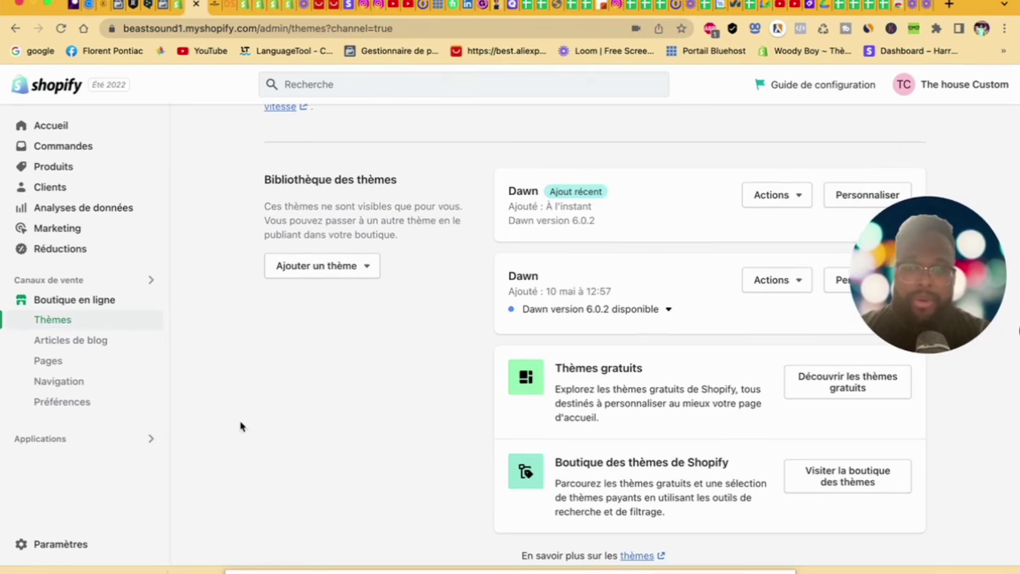
left_click(99, 442)
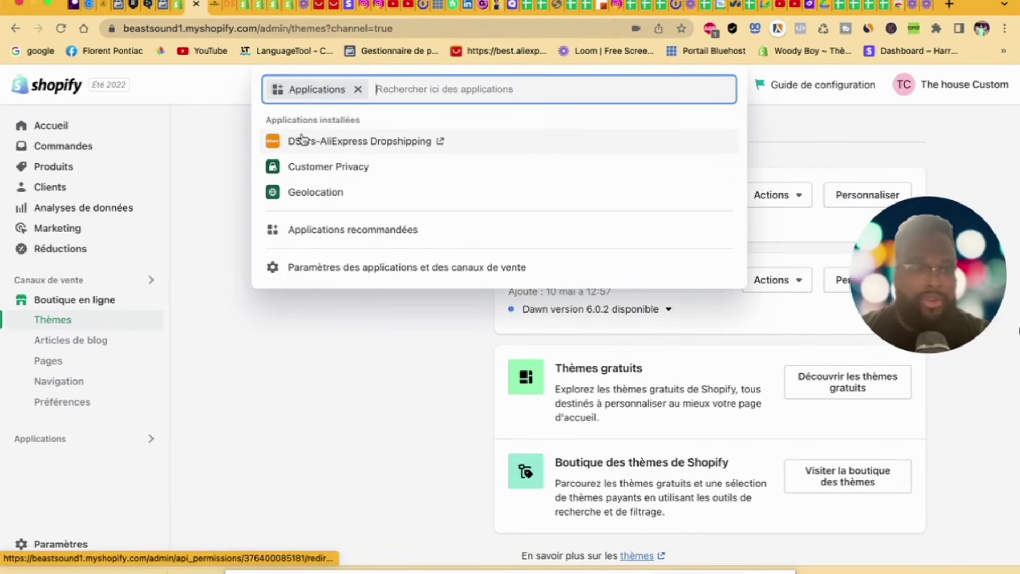
left_click(296, 417)
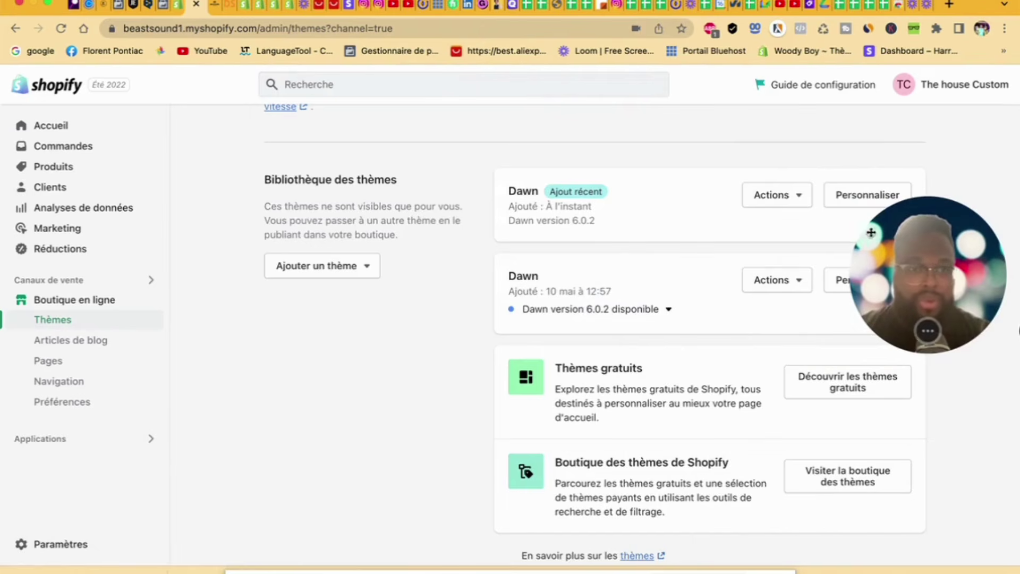
left_click_drag(871, 233, 863, 330)
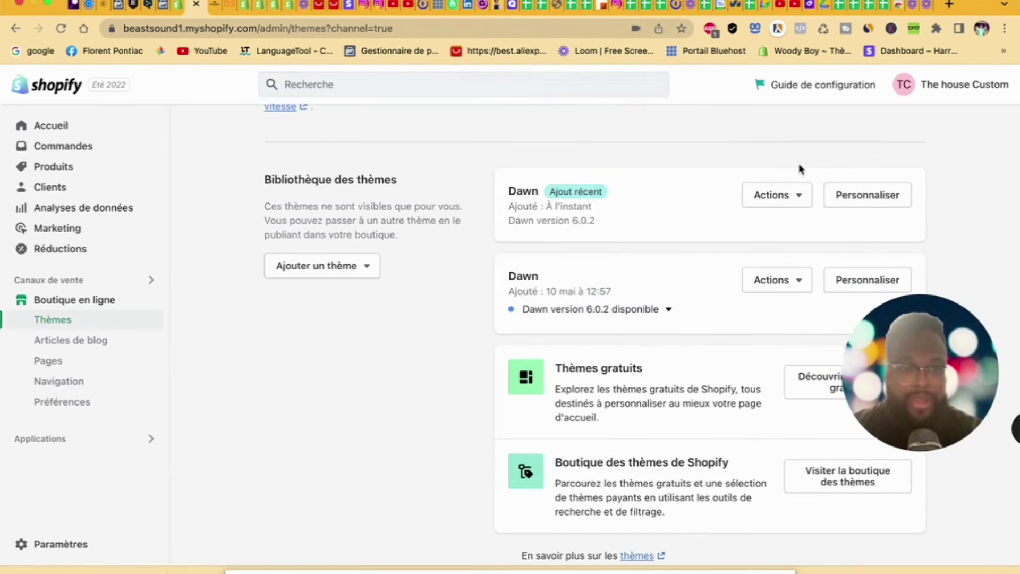
Step: Open the newly added Dawn theme for customization and look through its home page preview
left_click(868, 203)
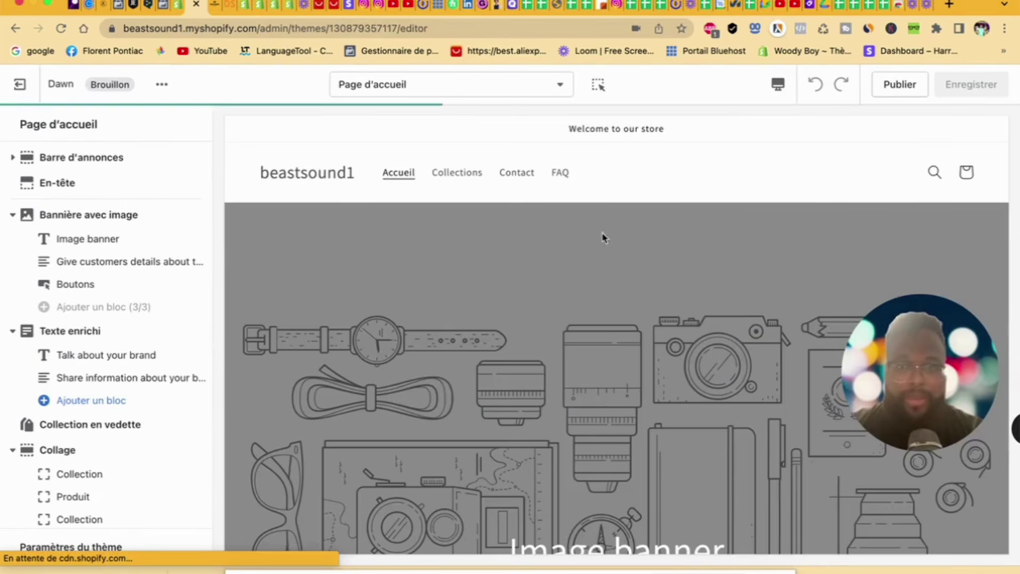
scroll(742, 365, "down", 10)
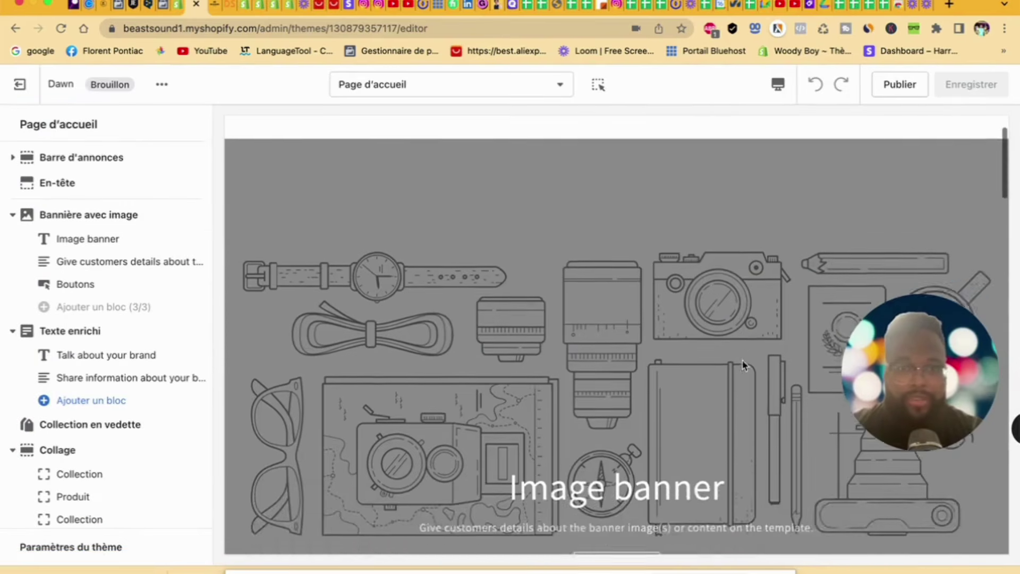
scroll(742, 365, "down", 15)
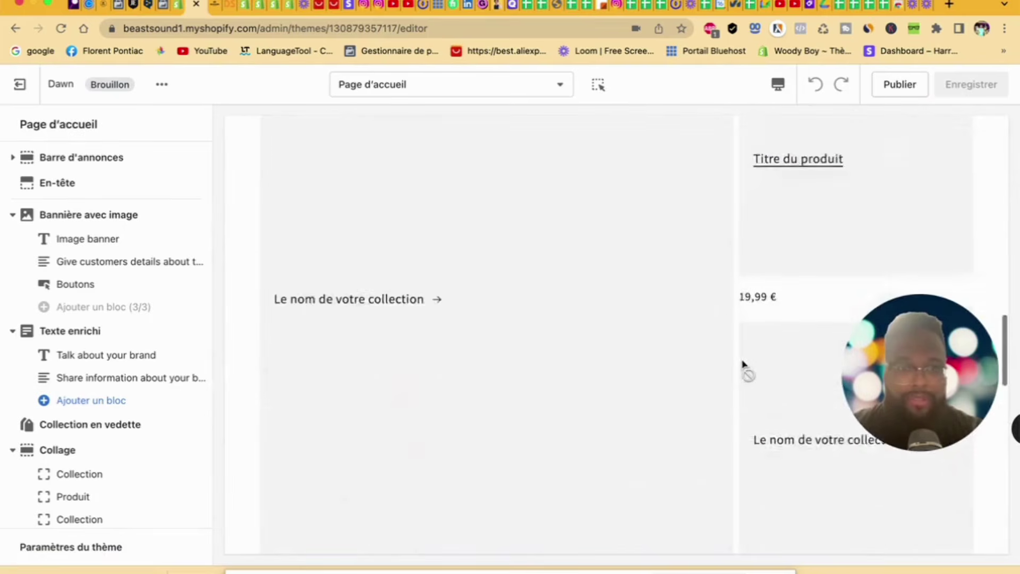
scroll(743, 365, "up", 20)
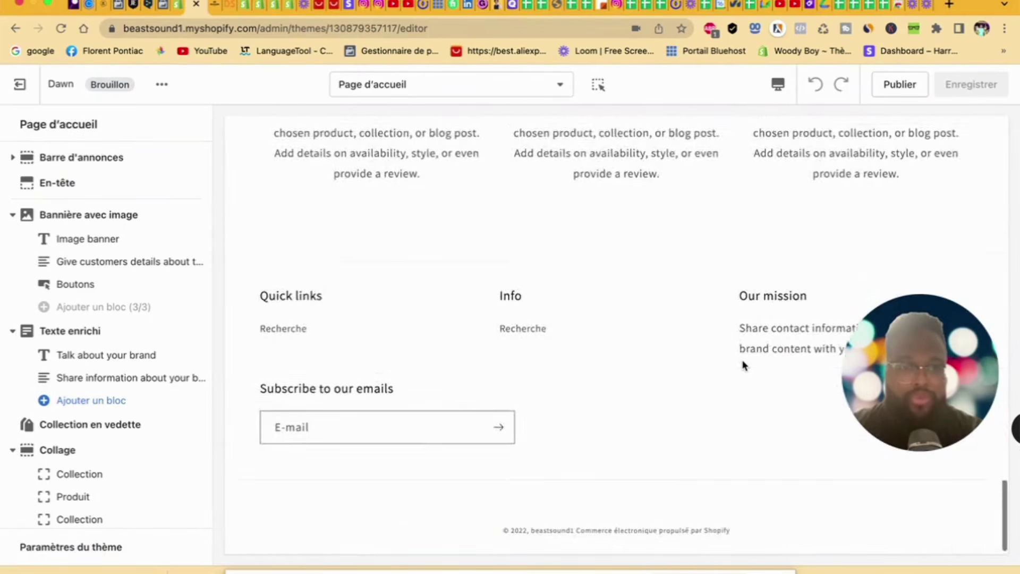
scroll(742, 366, "down", 8)
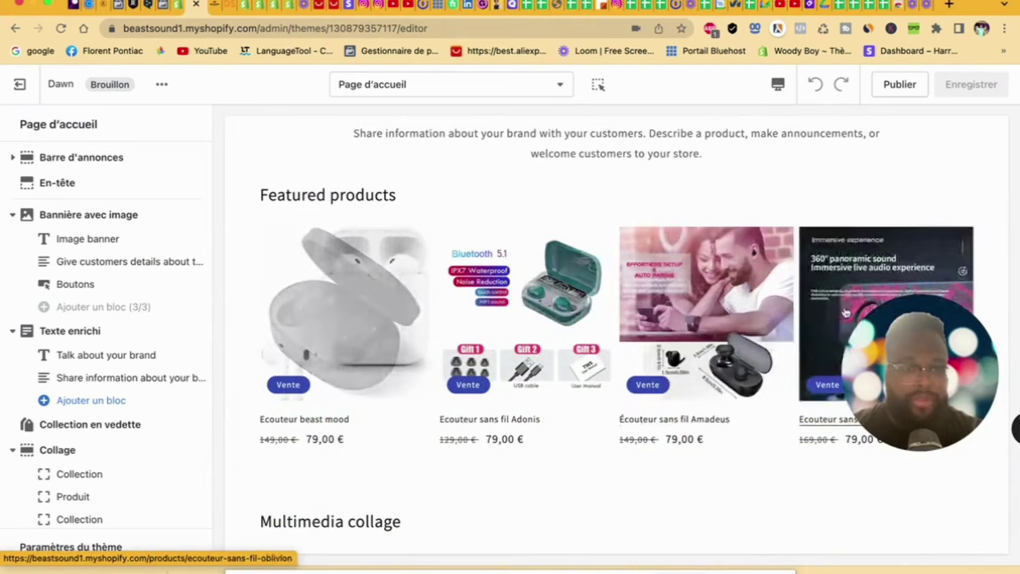
scroll(450, 297, "up", 2)
scroll(451, 297, "up", 10)
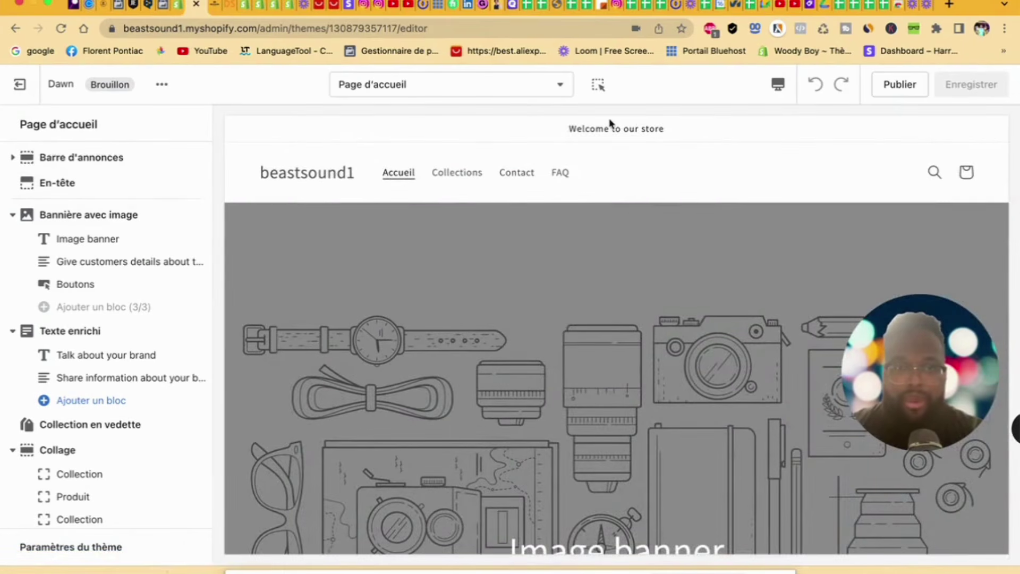
Step: Replace the announcement bar's welcome message with "SOLDES 2022 -40% sur nos produits"
left_click(104, 158)
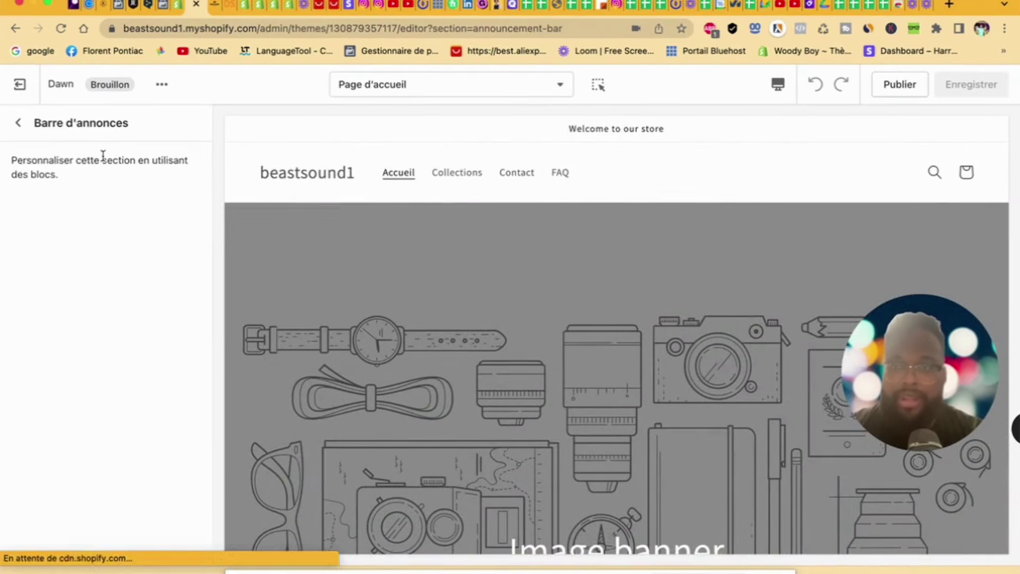
left_click(18, 123)
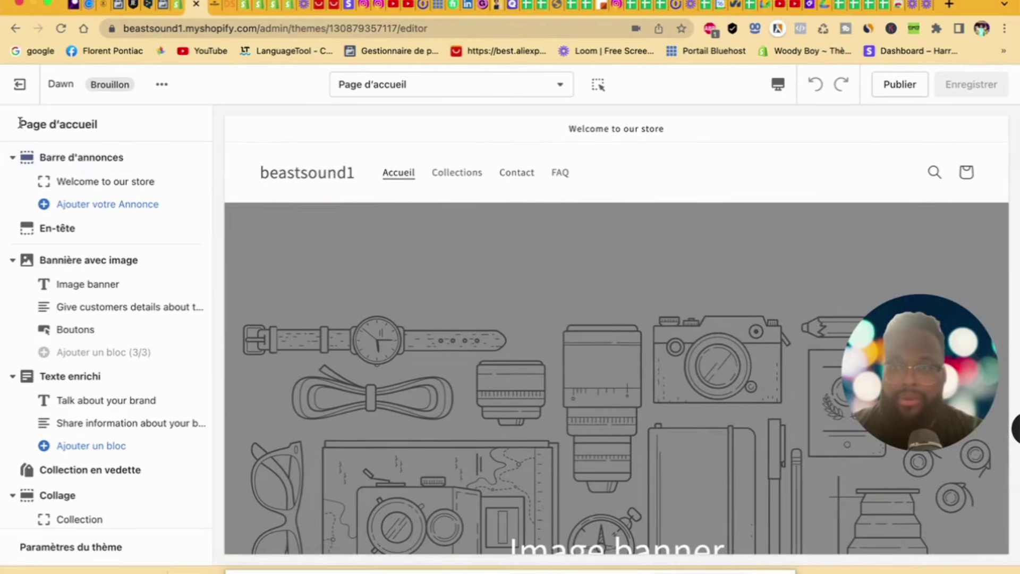
left_click(87, 187)
left_click_drag(139, 180, 2, 181)
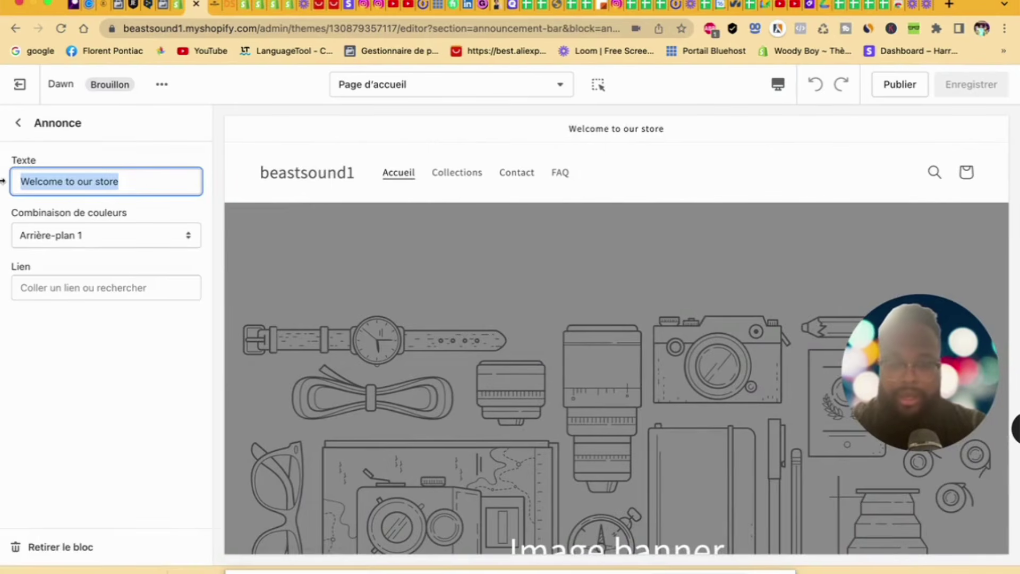
type("SOLD")
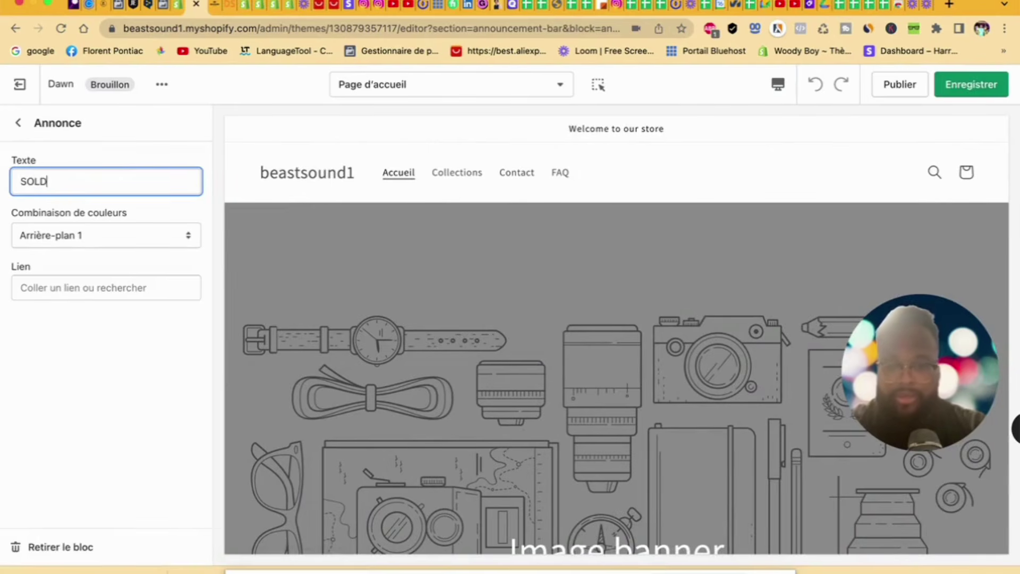
type("ES")
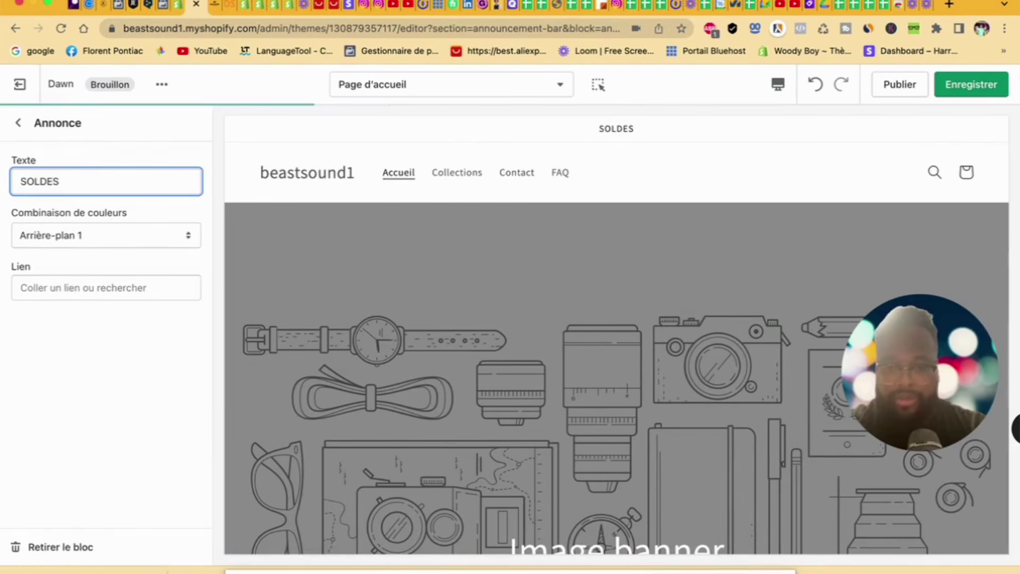
type(" 2020")
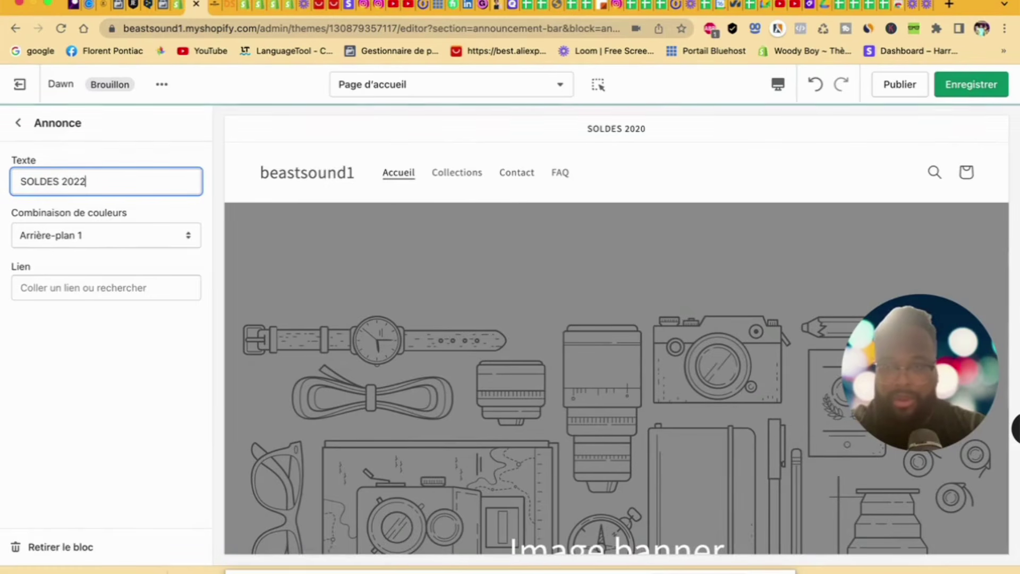
key("BackSpace")
type("2")
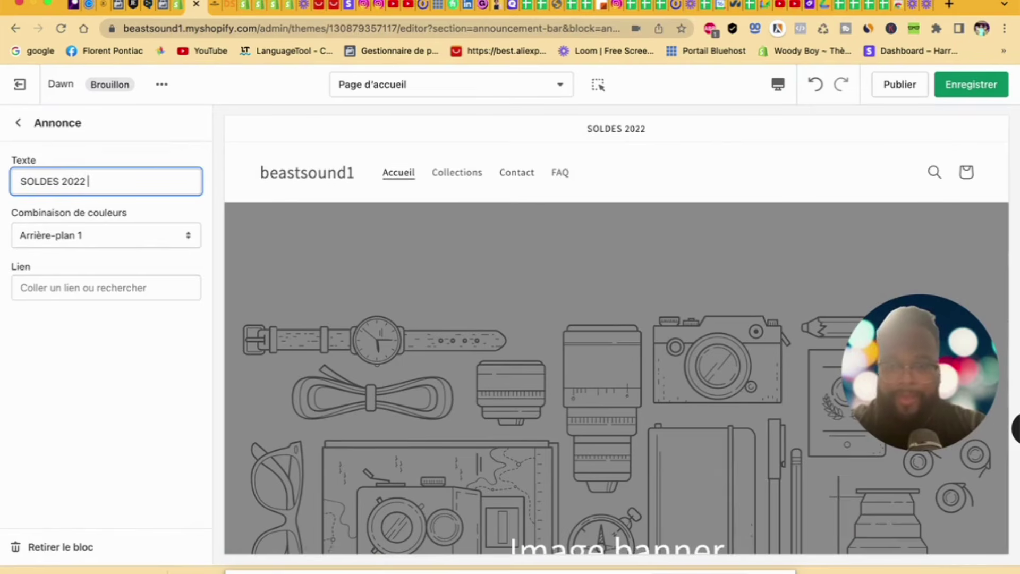
type(" _")
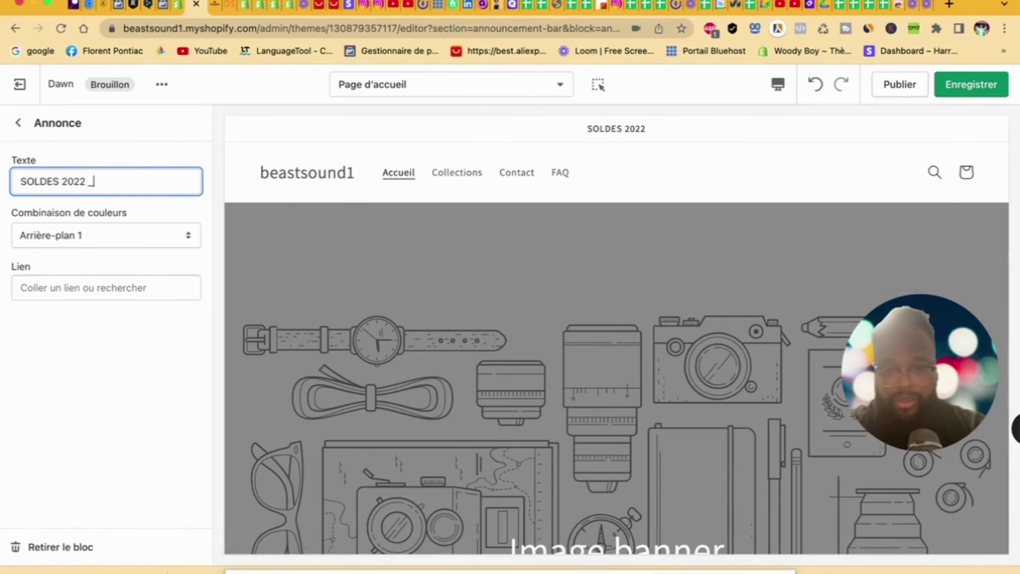
type("40")
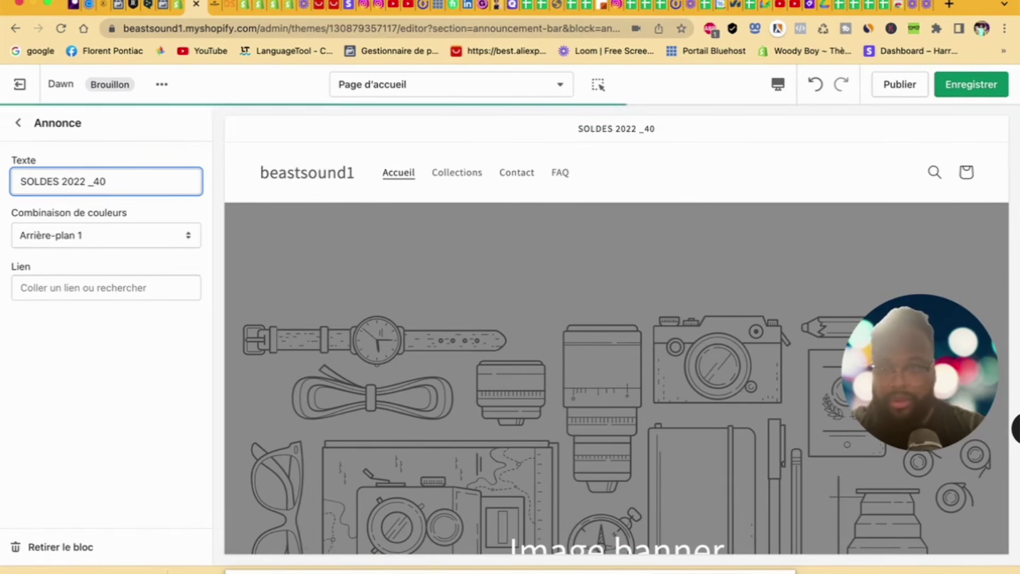
type(" -")
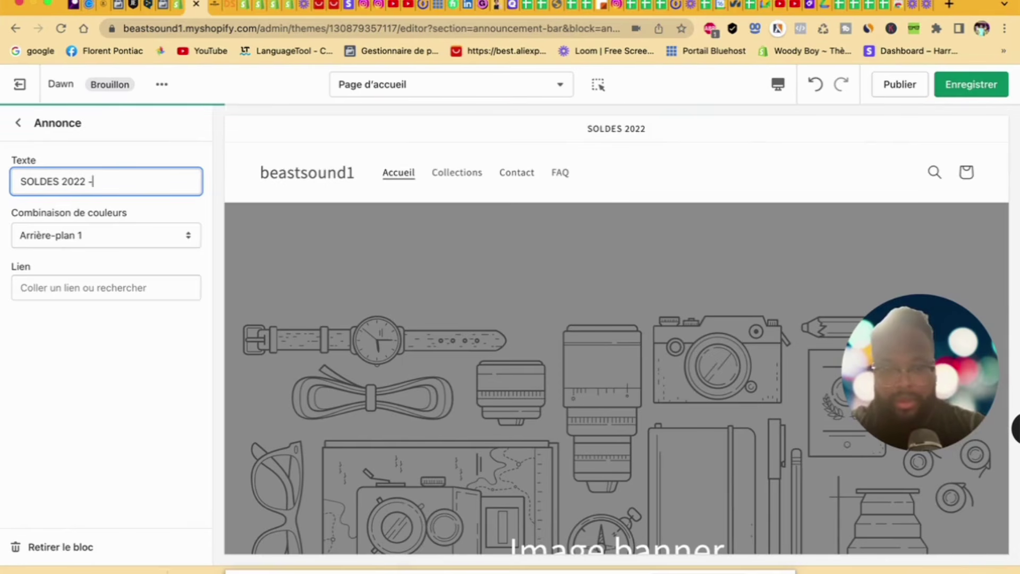
type("4")
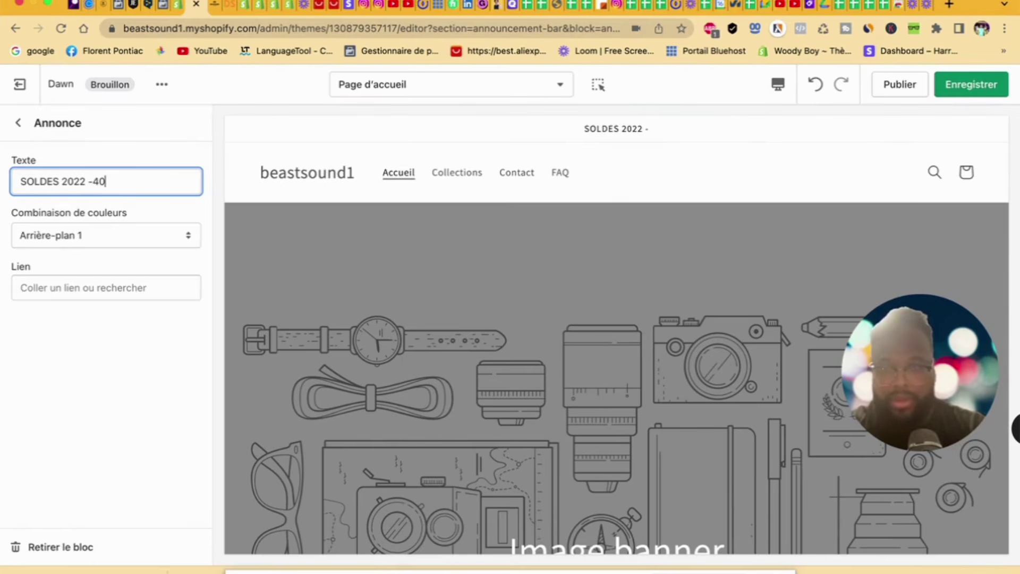
type("0%")
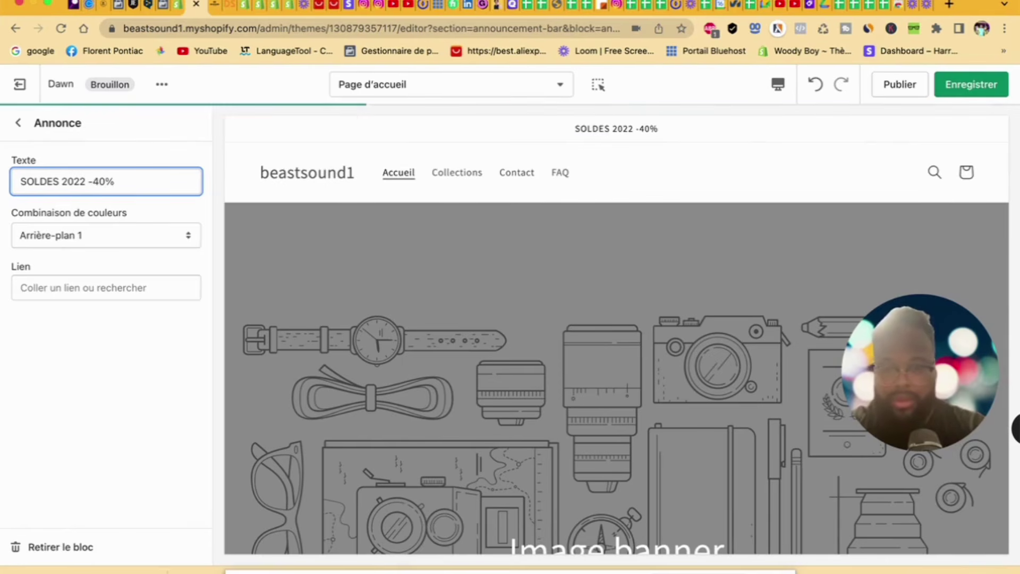
type(" sur nos produits")
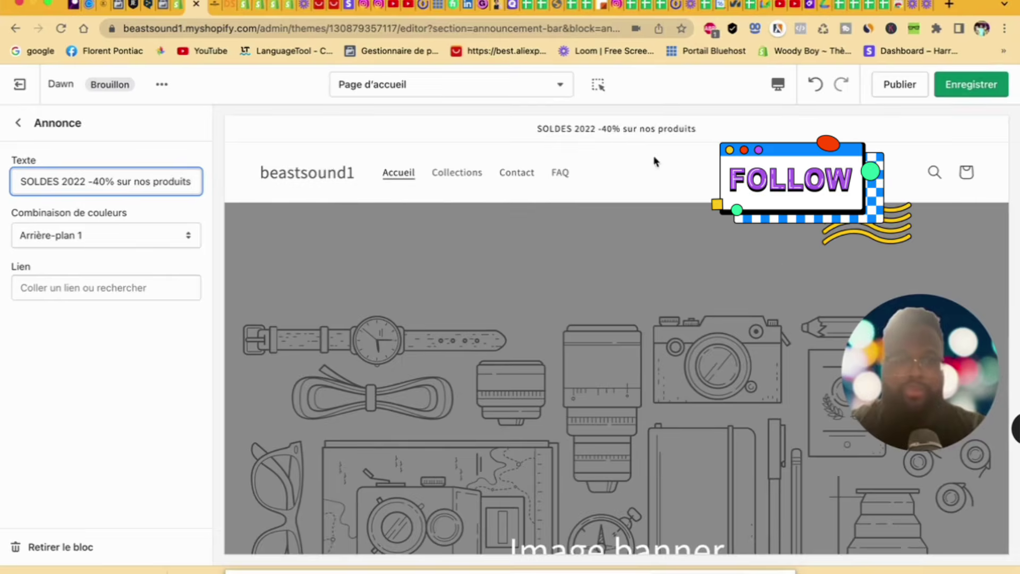
Step: Set the announcement's colour combination to Inverser and return to the home page sections
left_click(78, 240)
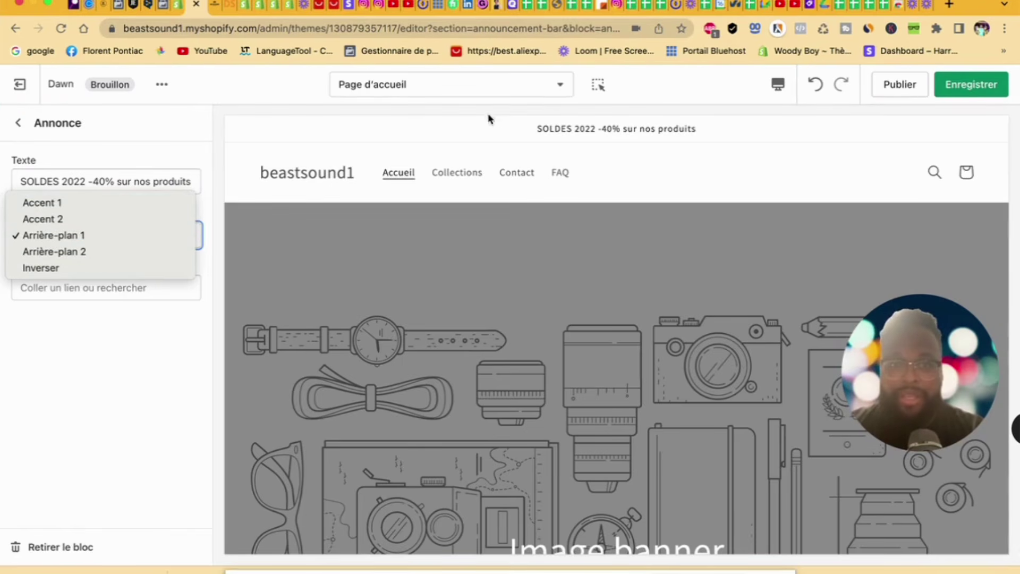
left_click(162, 270)
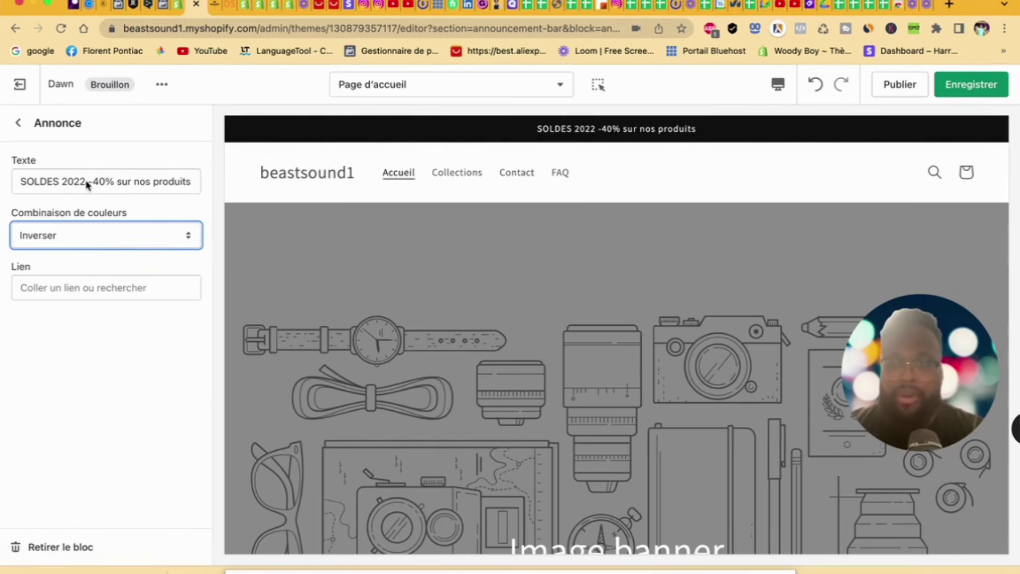
left_click(18, 123)
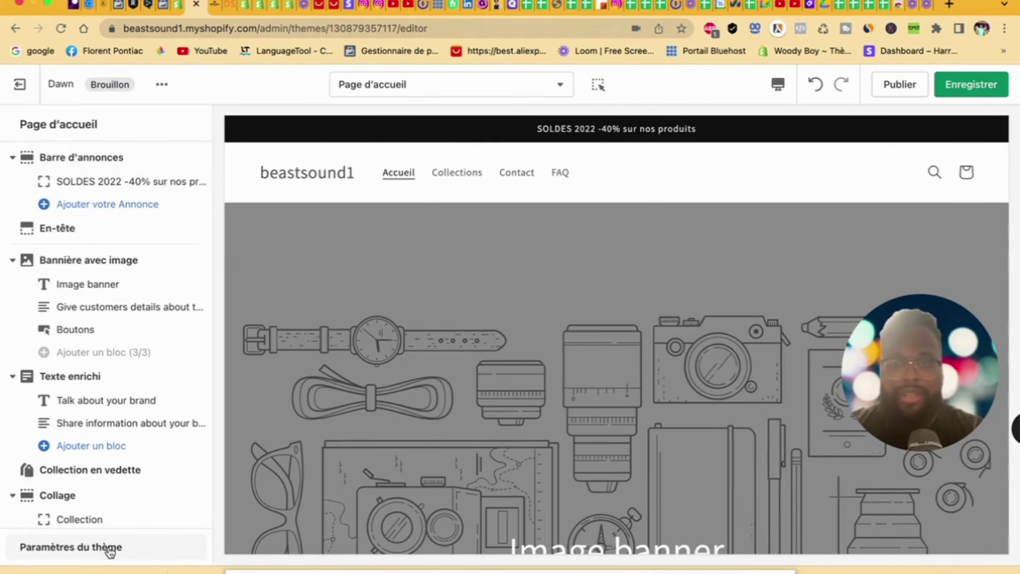
Step: Set the header's logo to the black Beastsound Studio image from the library, with a custom logo width of 100 px
left_click(104, 236)
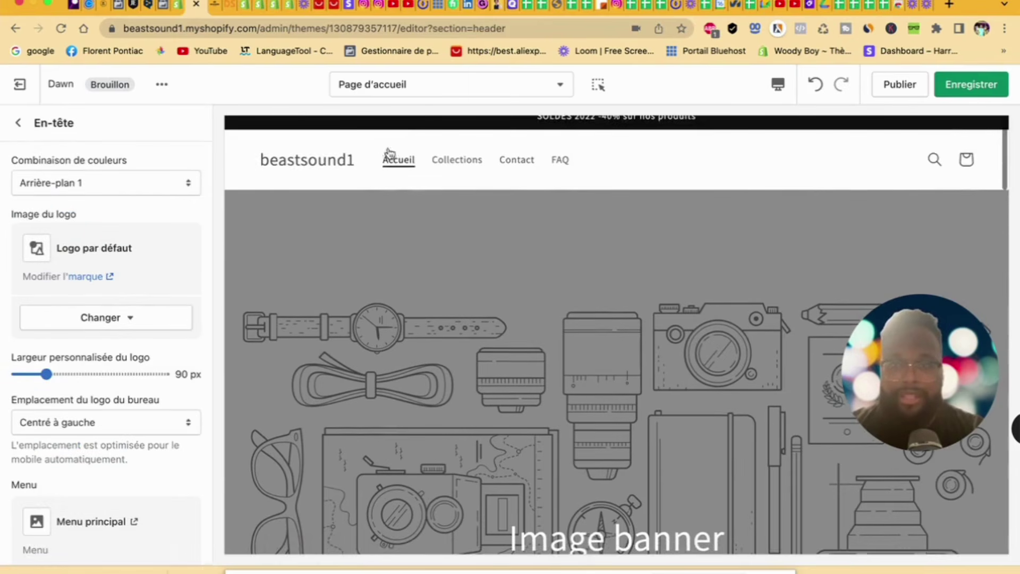
left_click(117, 320)
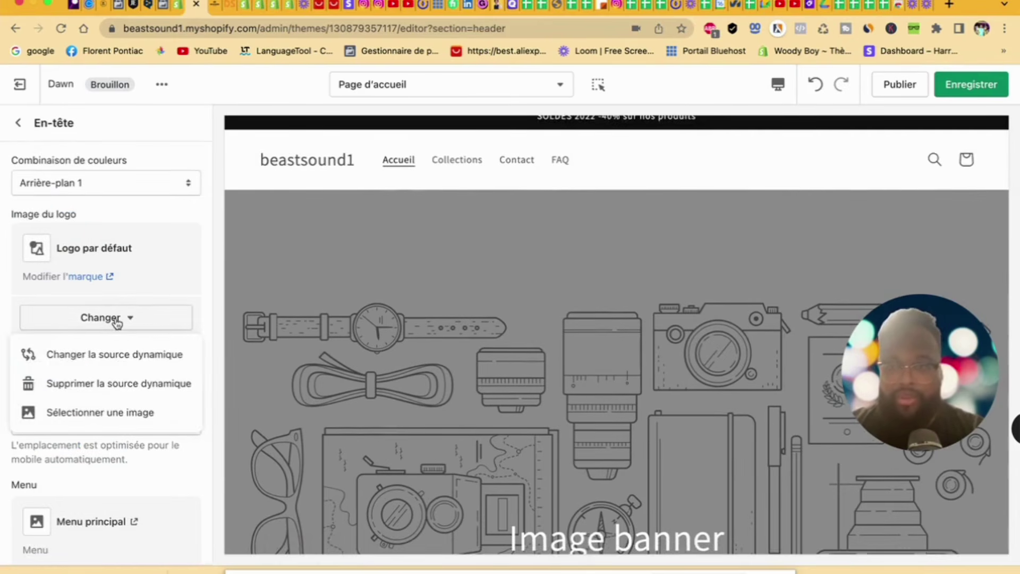
left_click(115, 411)
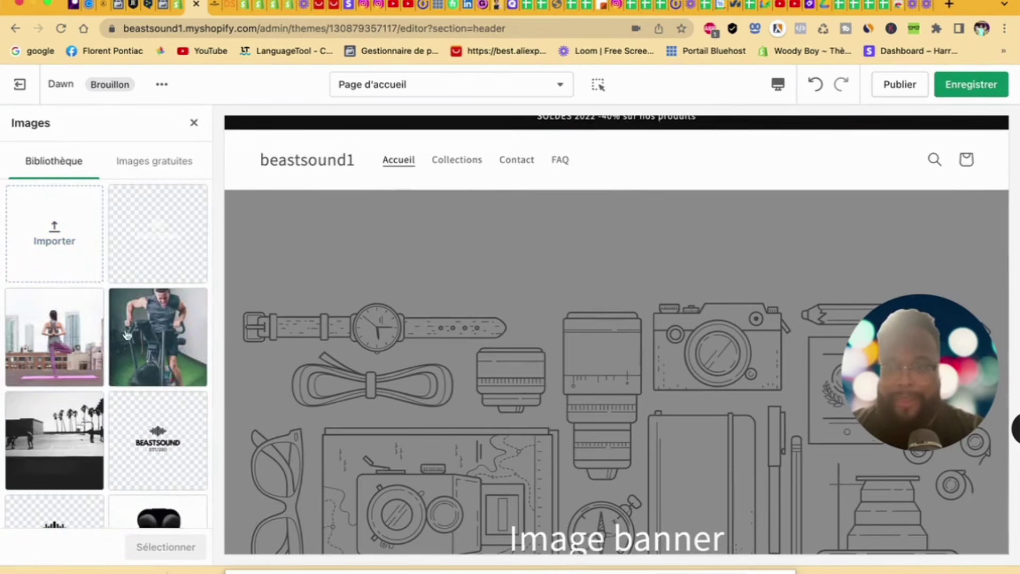
left_click(153, 442)
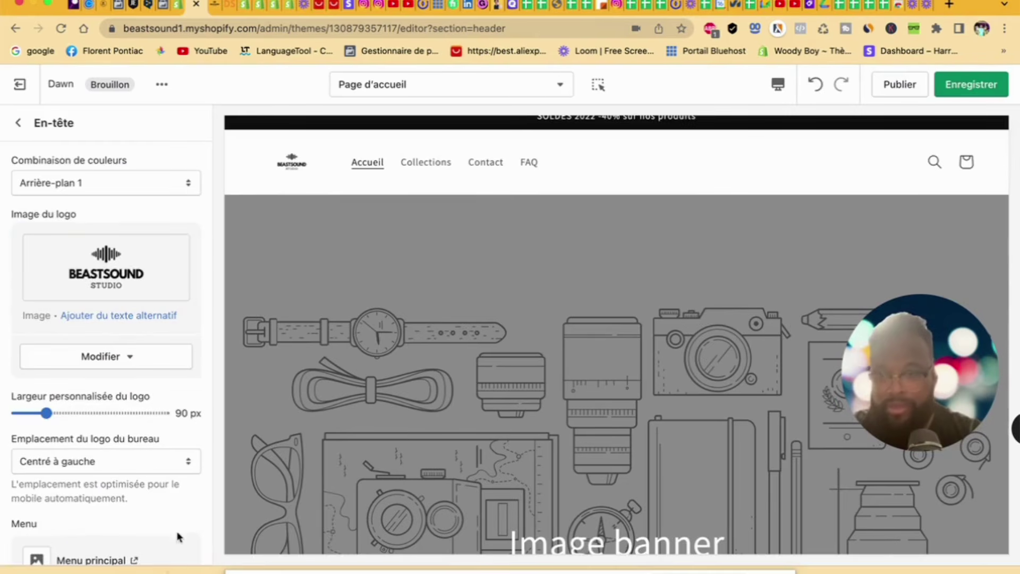
left_click(171, 544)
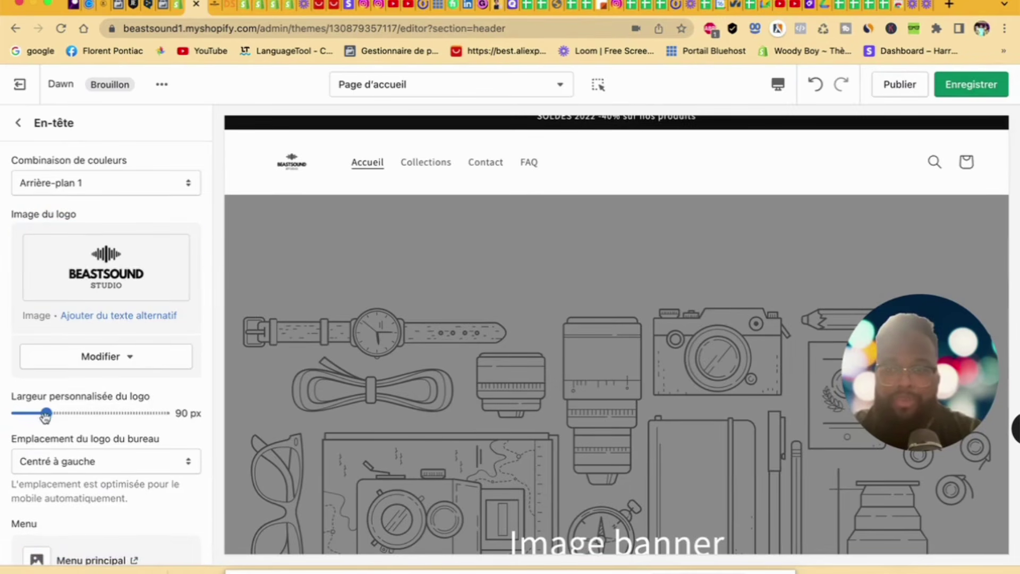
left_click_drag(46, 413, 73, 413)
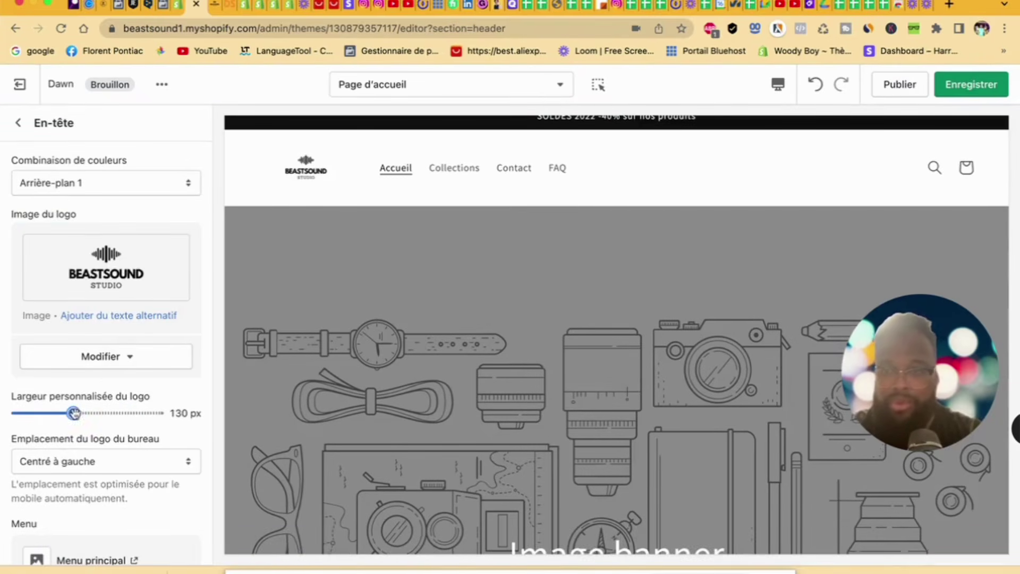
left_click_drag(73, 413, 51, 414)
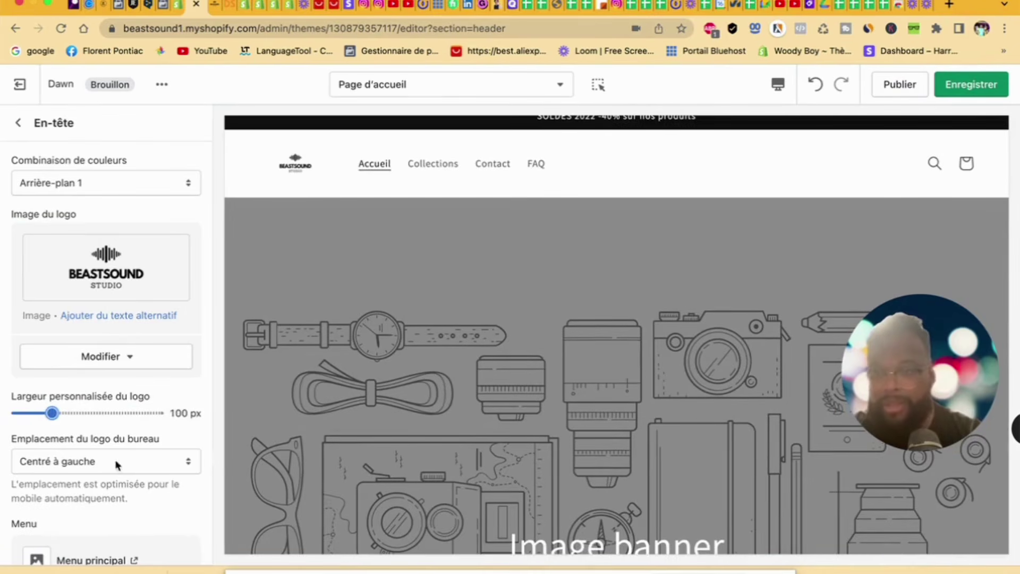
Step: Look at the available choices for the header's desktop menu type
scroll(146, 449, "down", 5)
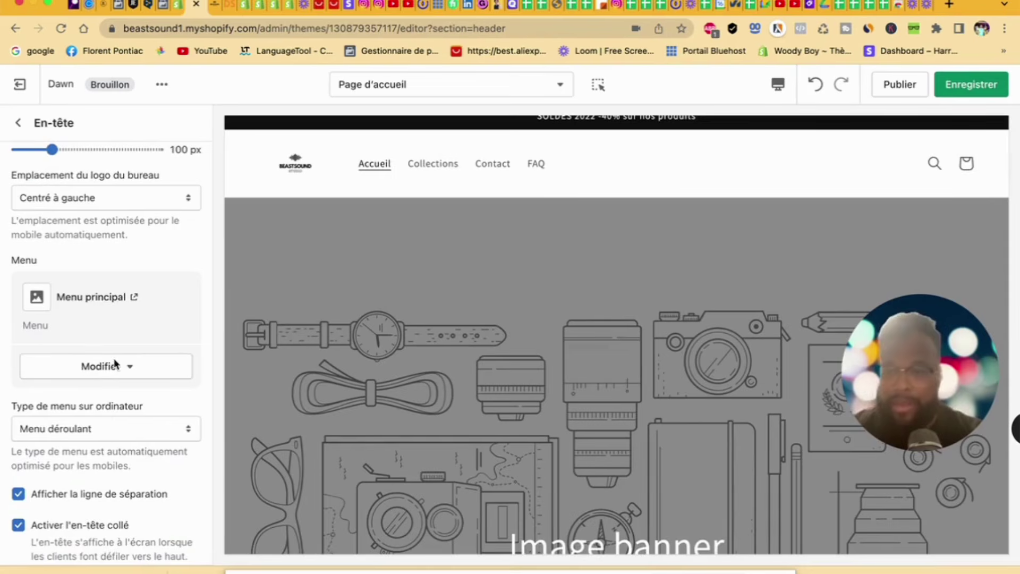
left_click(108, 428)
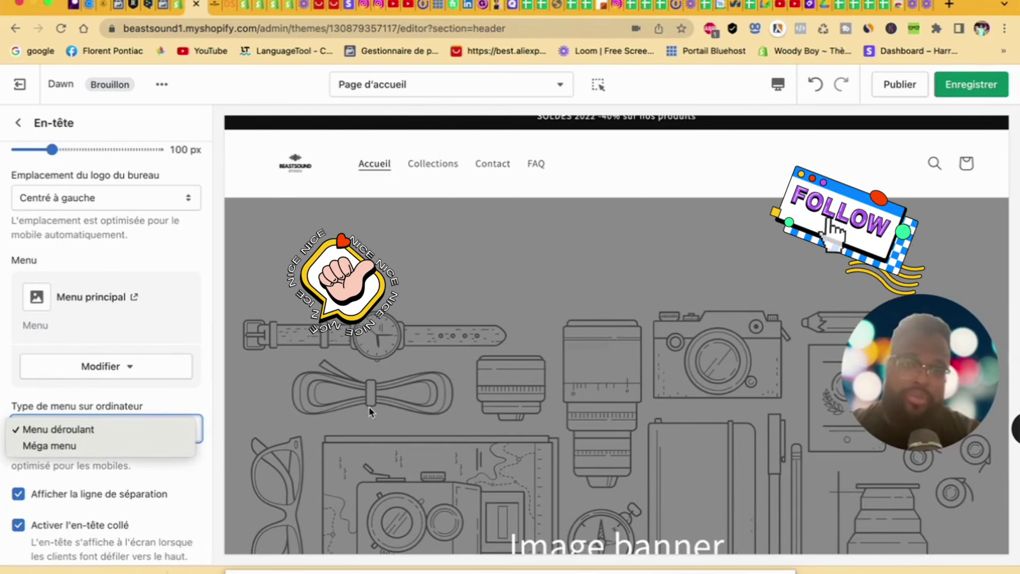
Step: In another browser tab, search Google for "holkern", open the Holzkern website and examine its navigation menu as an example
left_click(229, 8)
left_click(229, 8)
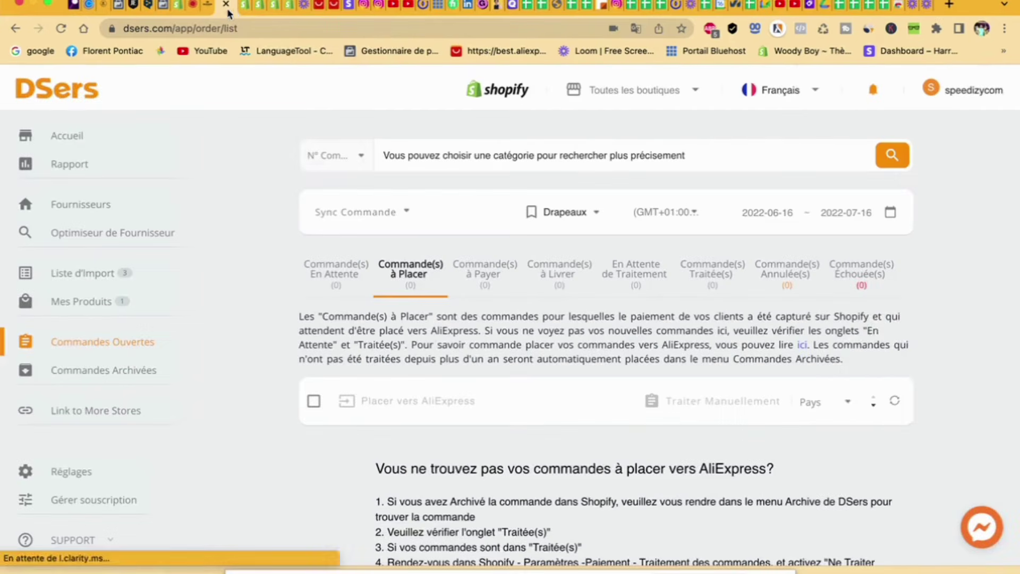
left_click(42, 51)
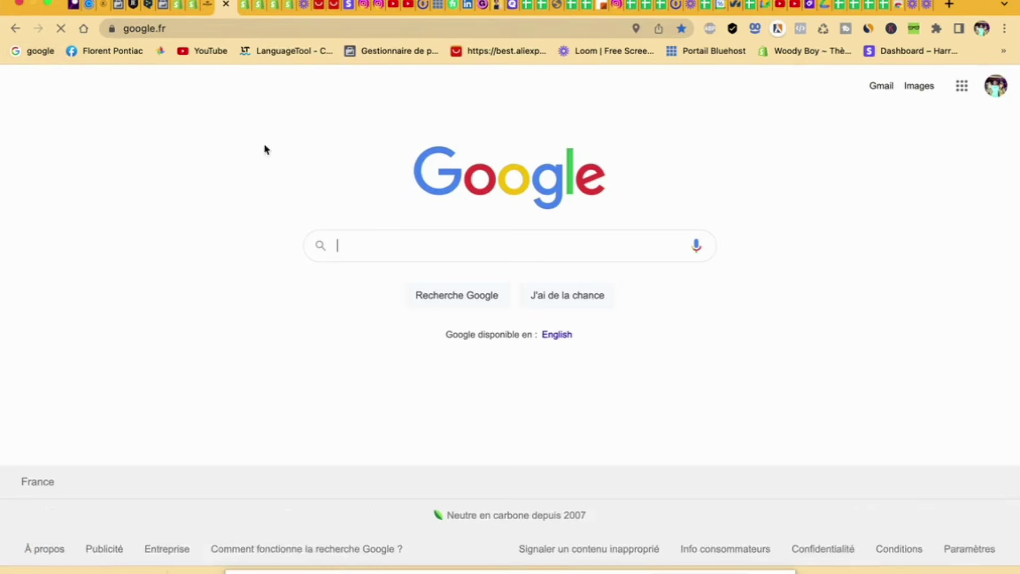
type("holkern")
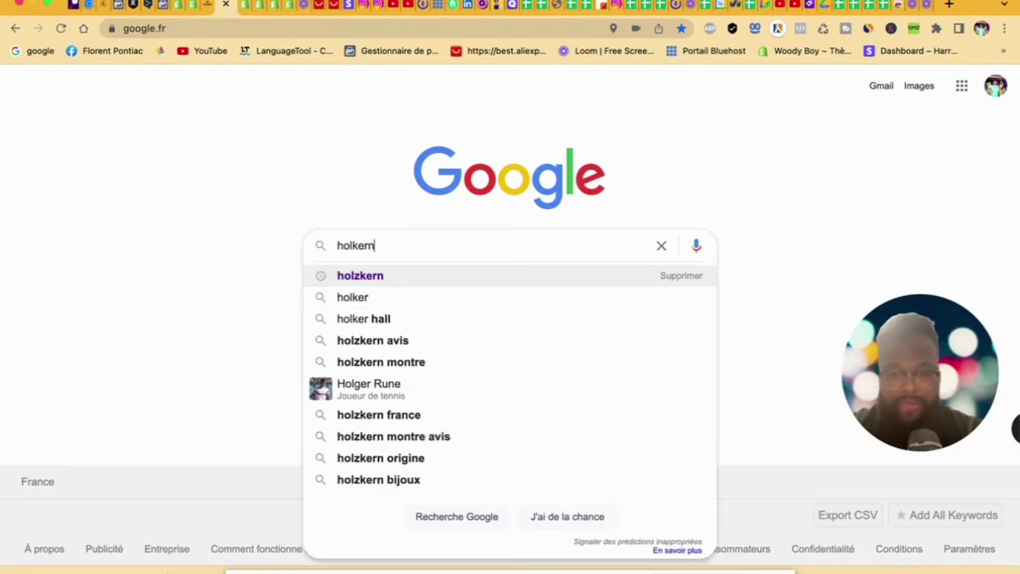
key("Return")
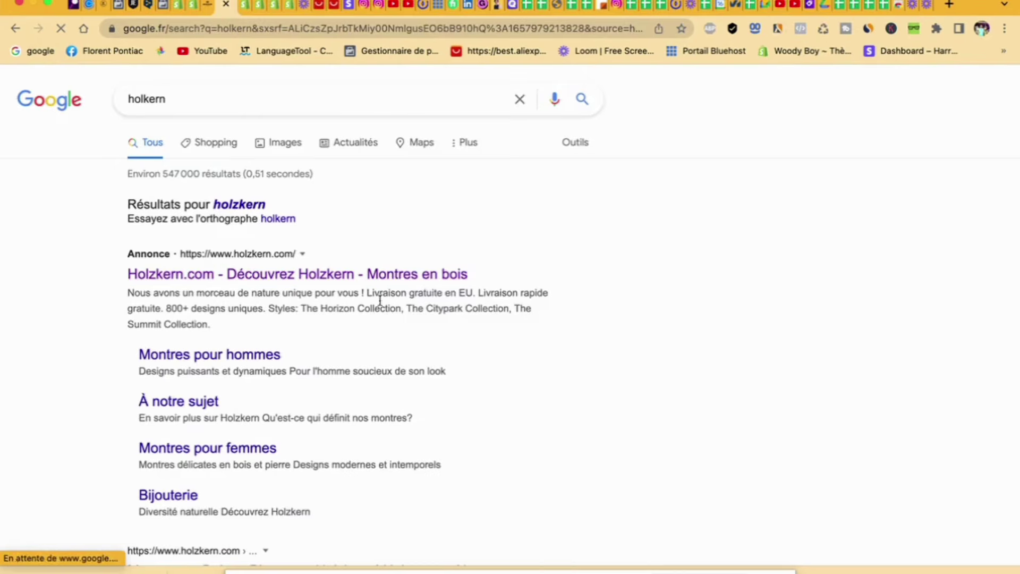
left_click(231, 207)
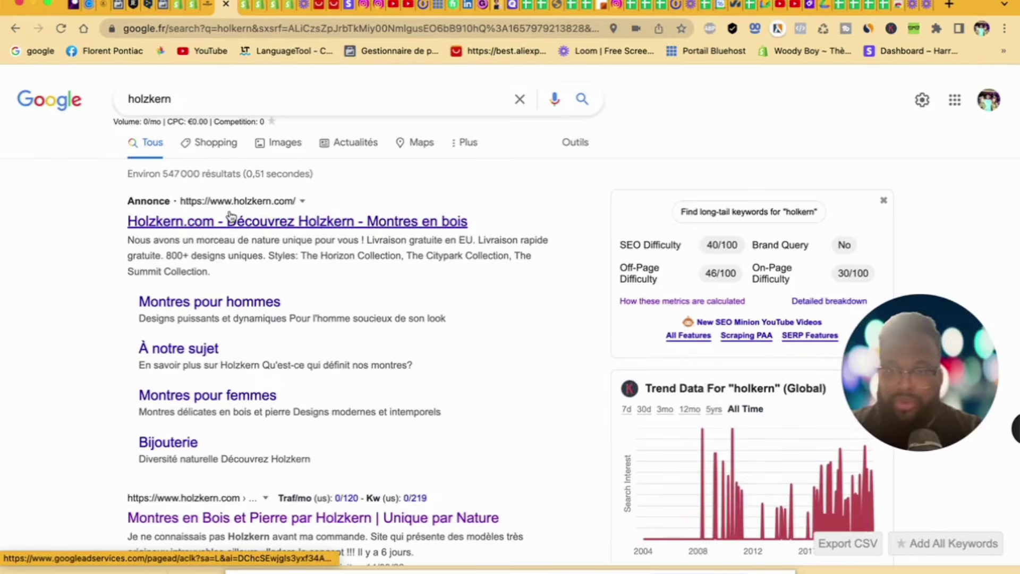
left_click(231, 215)
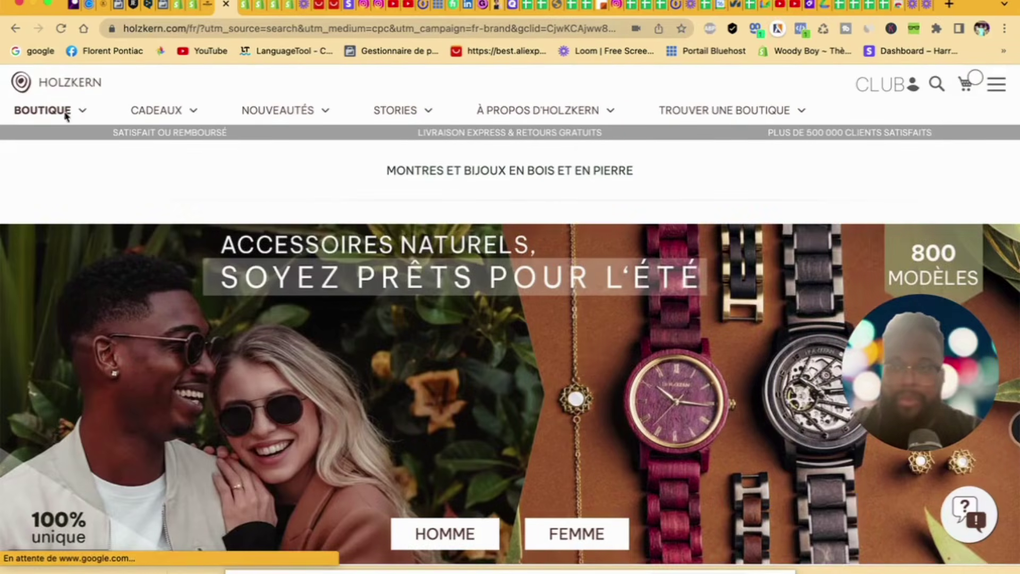
mouse_move(67, 111)
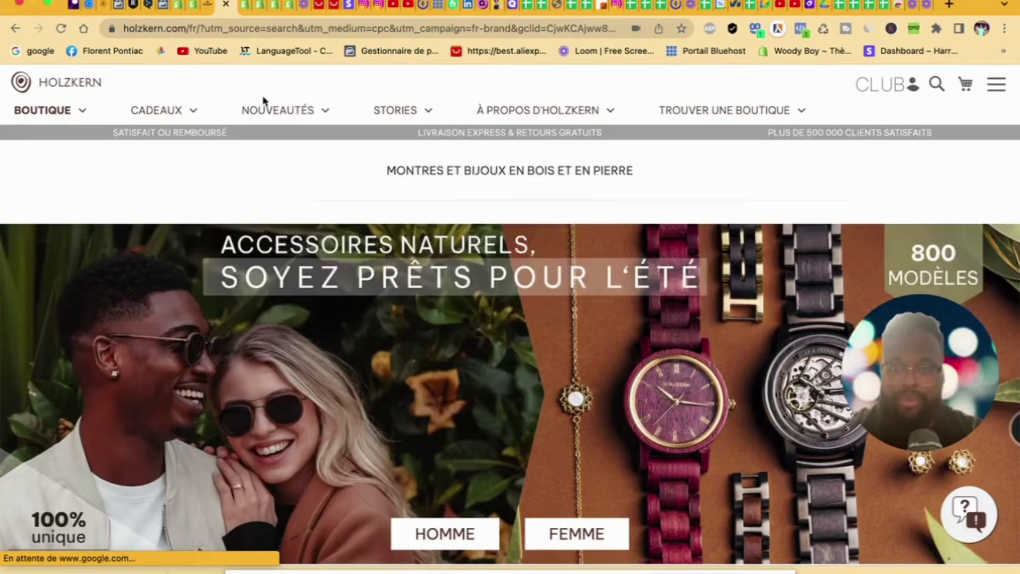
mouse_move(290, 118)
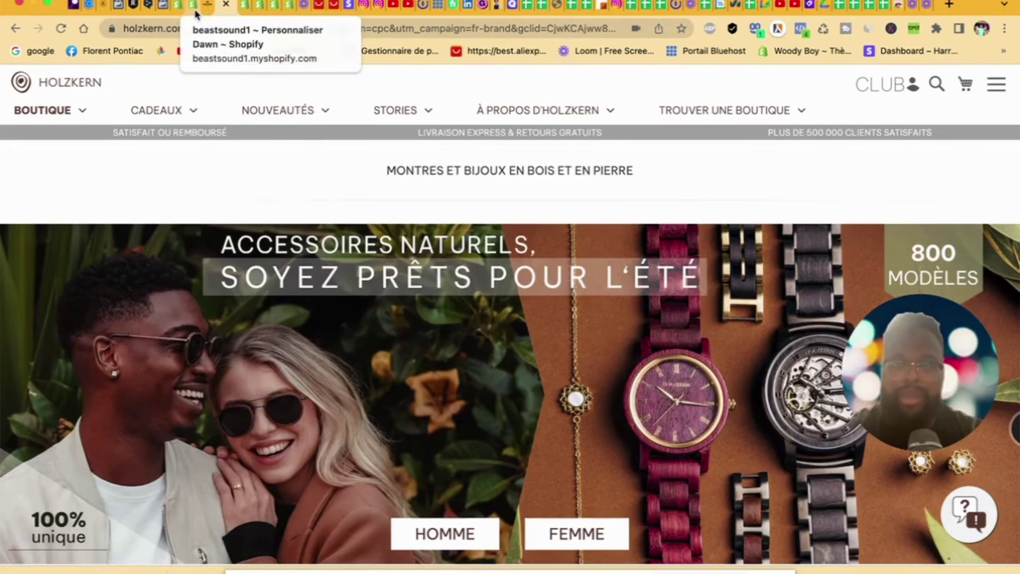
Step: Switch back to the Shopify theme editor, review the remaining header settings and return to the home page sections
left_click(195, 6)
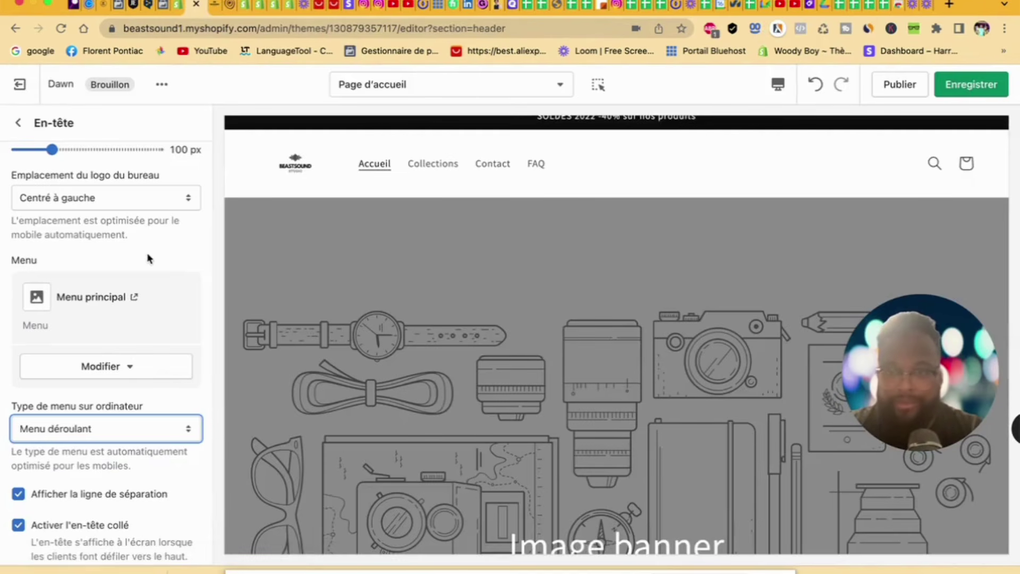
scroll(148, 259, "down", 1)
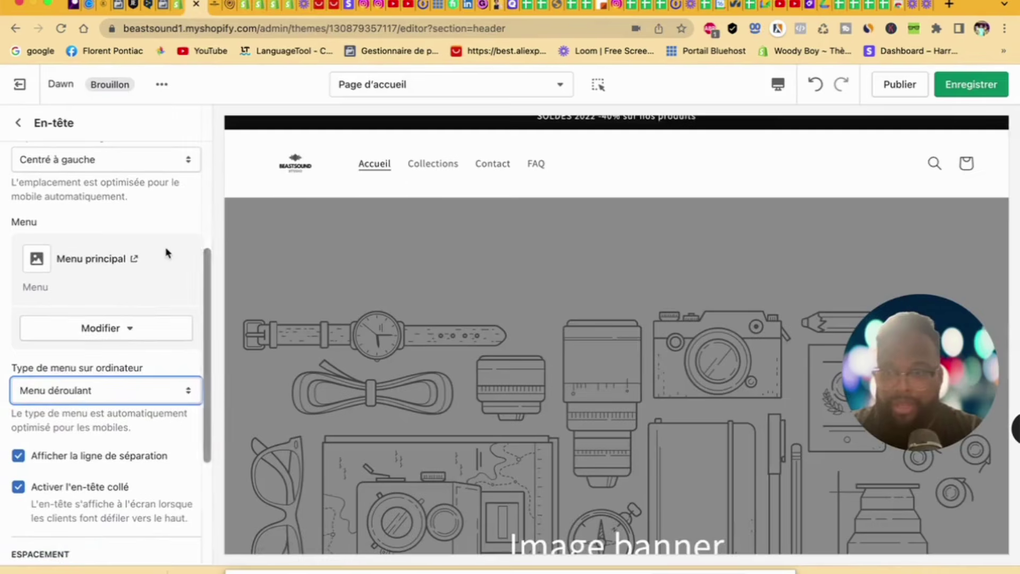
scroll(167, 254, "down", 5)
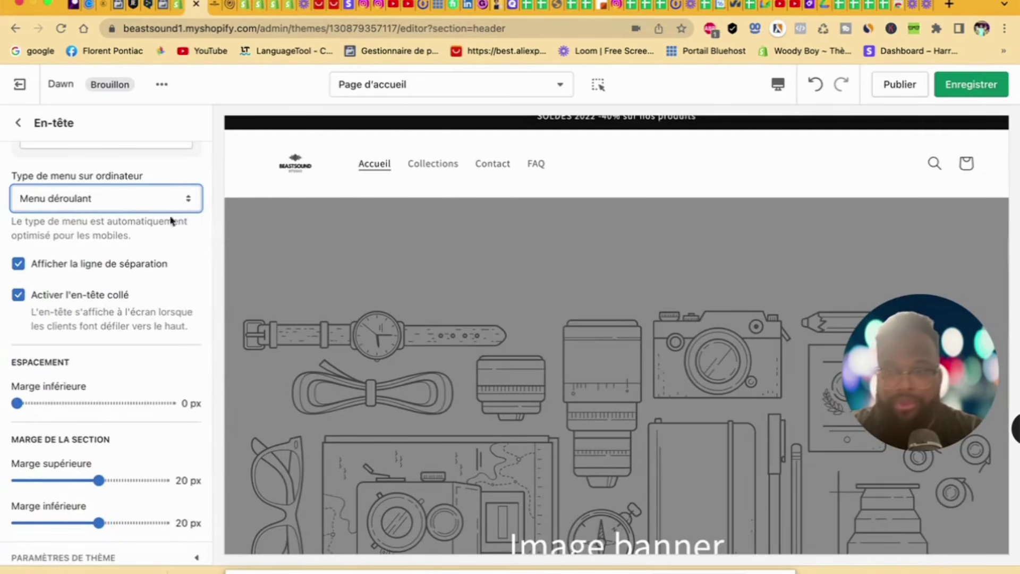
scroll(121, 314, "down", 1)
scroll(122, 314, "up", 3)
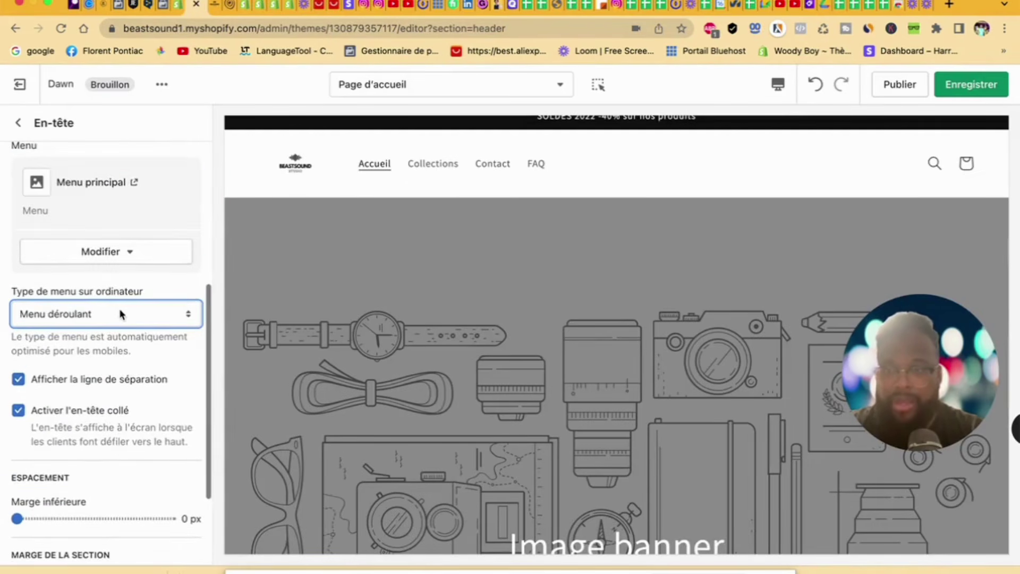
scroll(122, 313, "up", 1)
scroll(122, 314, "up", 8)
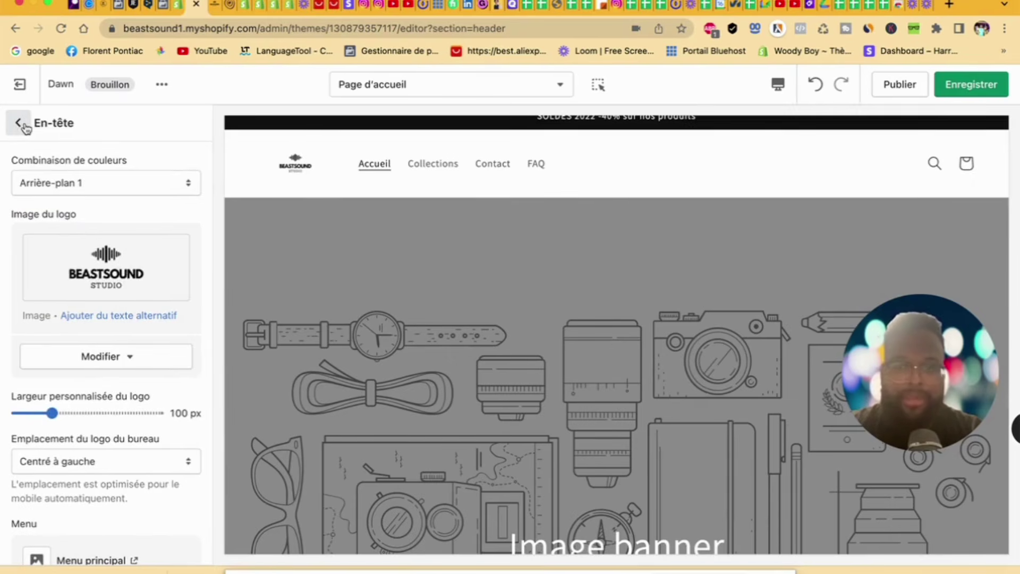
left_click(20, 123)
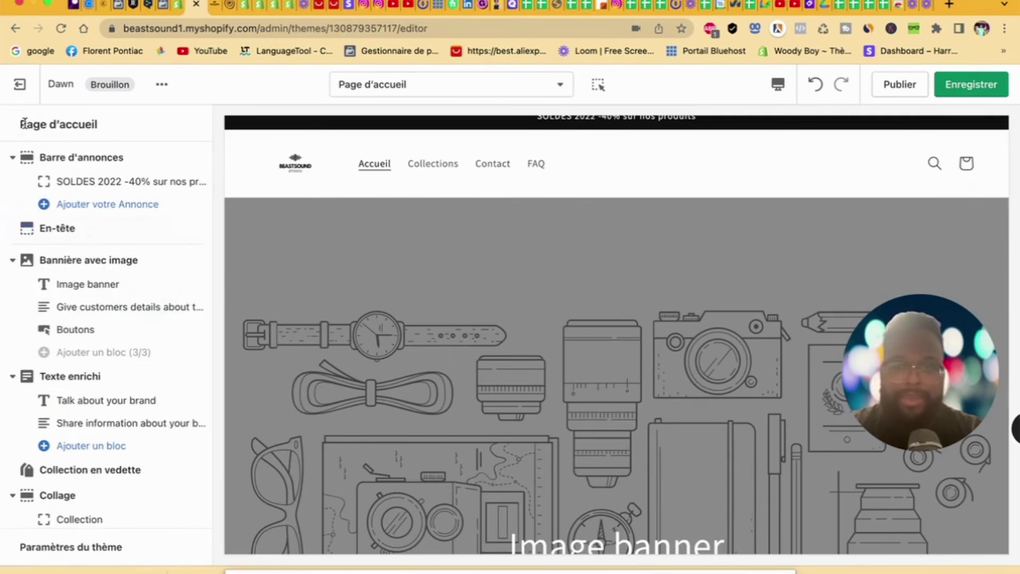
Step: Set the second image of the Bannière avec image section to the yoga rooftop photo from the library
left_click(77, 262)
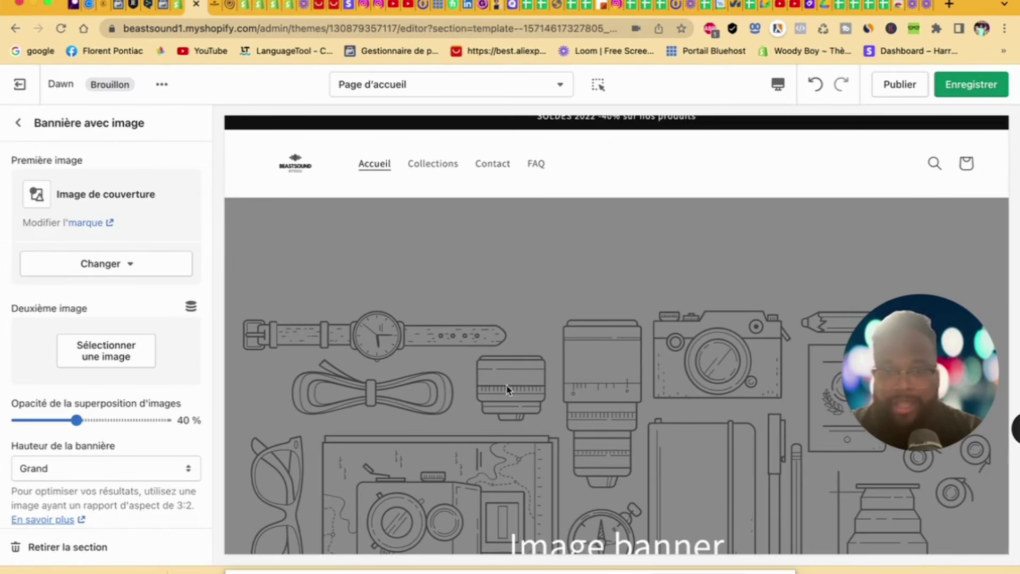
scroll(506, 391, "down", 3)
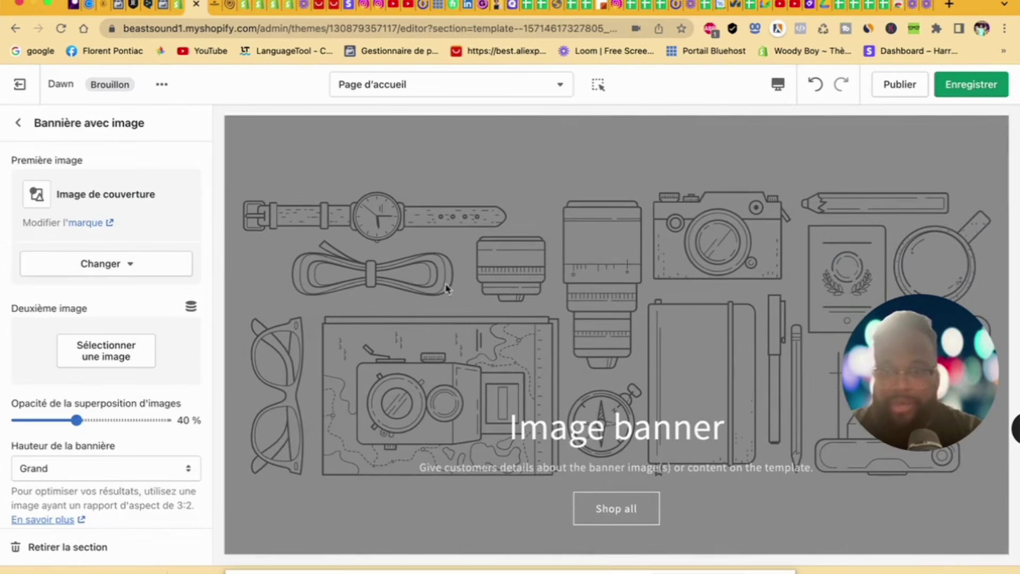
left_click(106, 348)
scroll(170, 340, "down", 2)
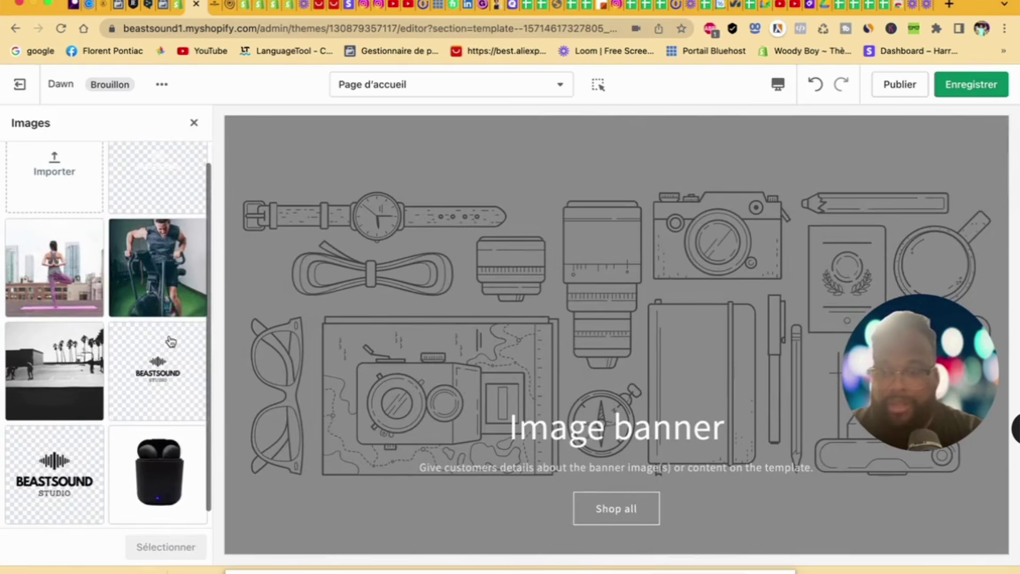
left_click(55, 269)
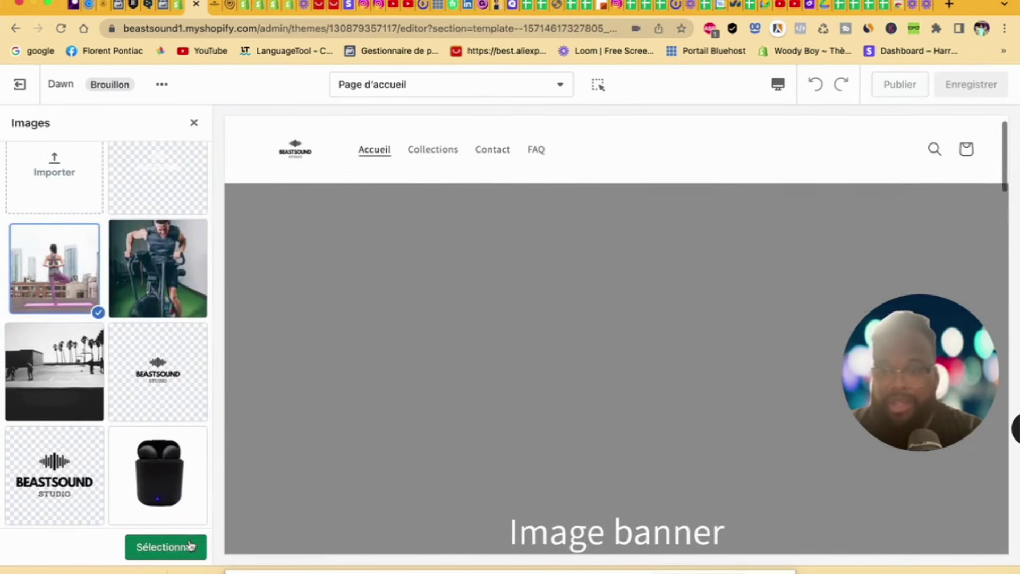
left_click(168, 547)
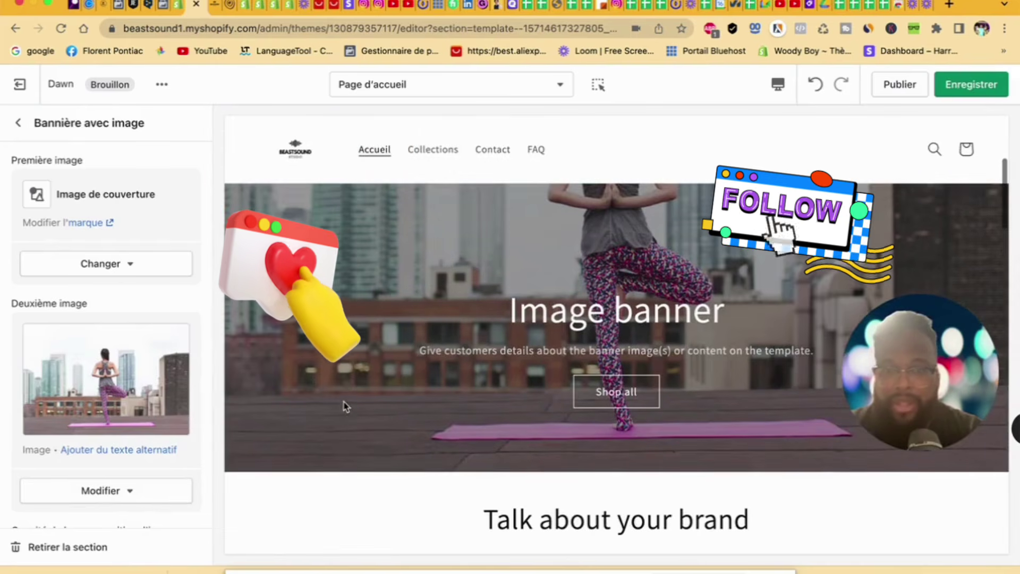
Step: Set the image banner's height to Moyen
scroll(145, 455, "down", 2)
scroll(144, 455, "down", 1)
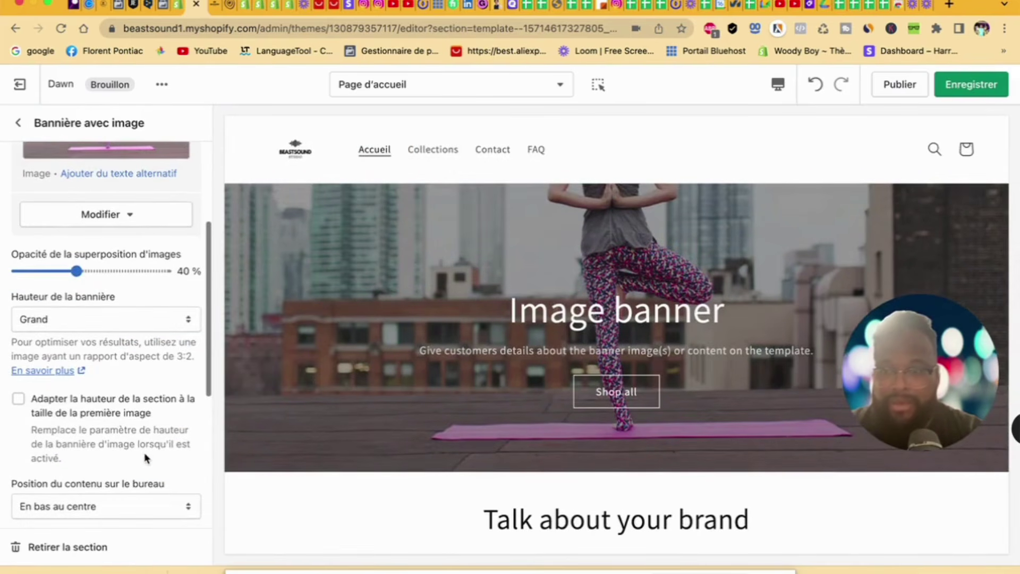
left_click(113, 330)
left_click(108, 304)
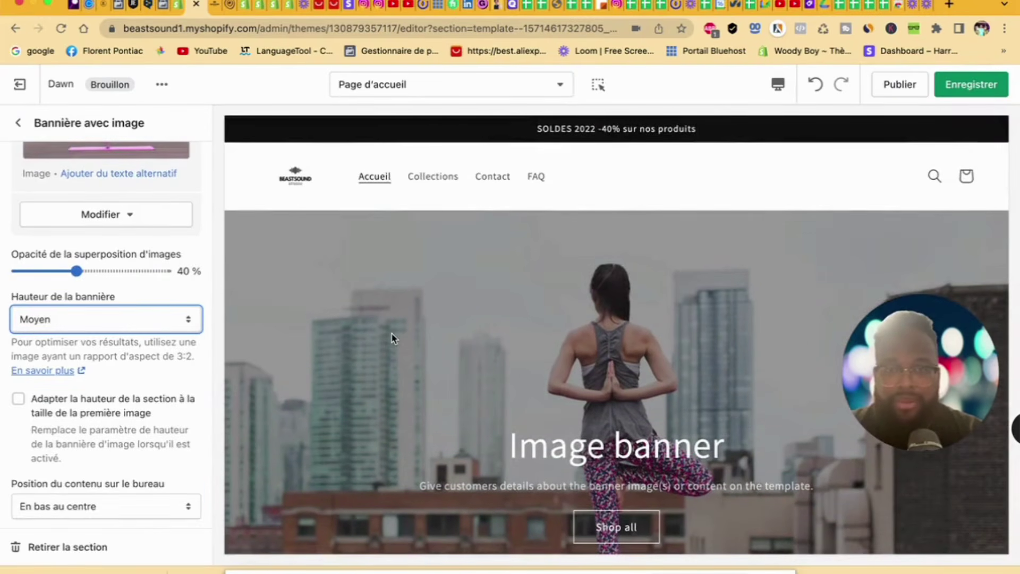
Step: Check the banner in the preview and enable adapting the section height to the size of the first image
scroll(393, 338, "down", 5)
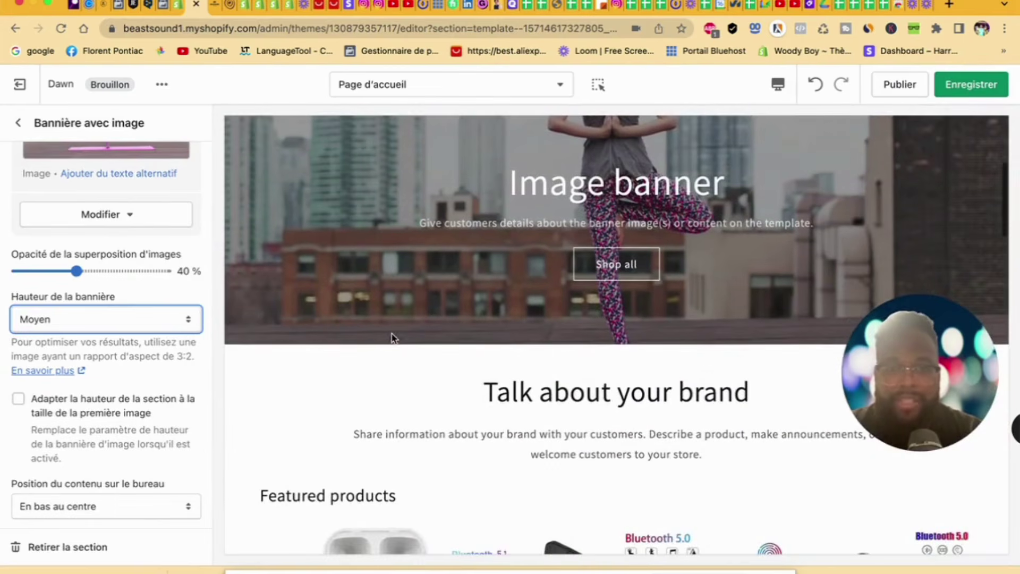
scroll(64, 351, "up", 4)
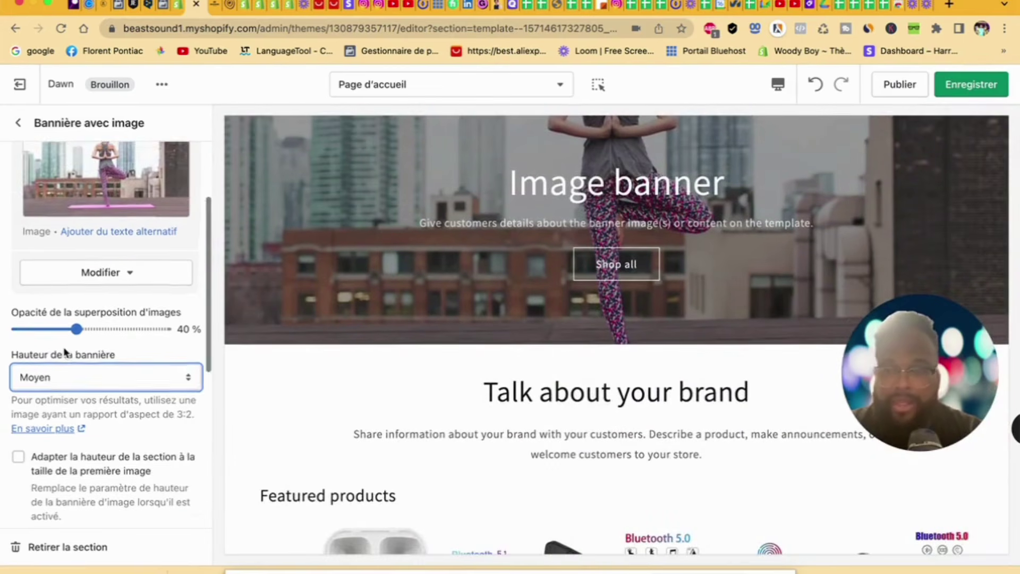
scroll(372, 298, "down", 4)
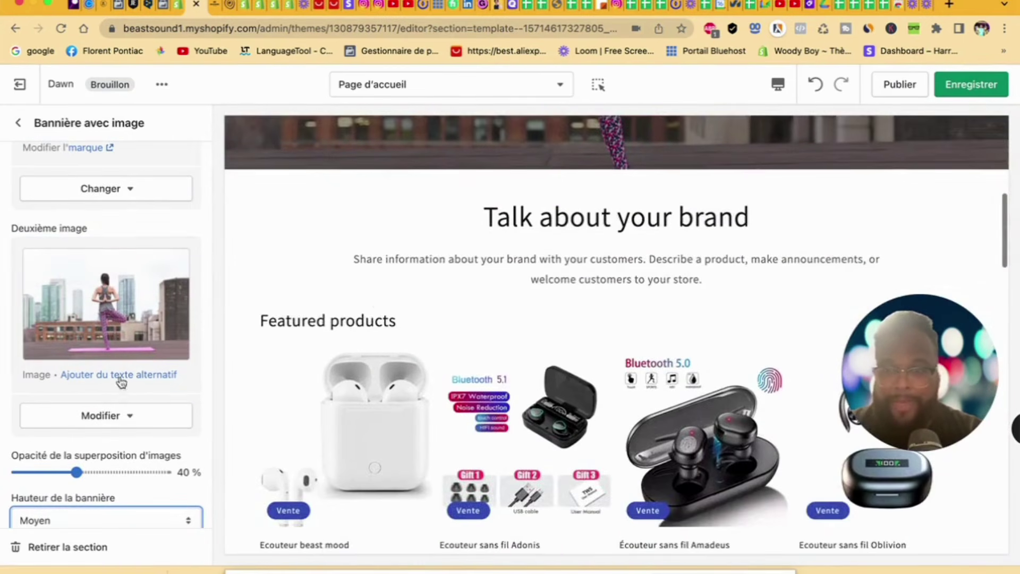
scroll(118, 378, "down", 2)
scroll(93, 404, "down", 3)
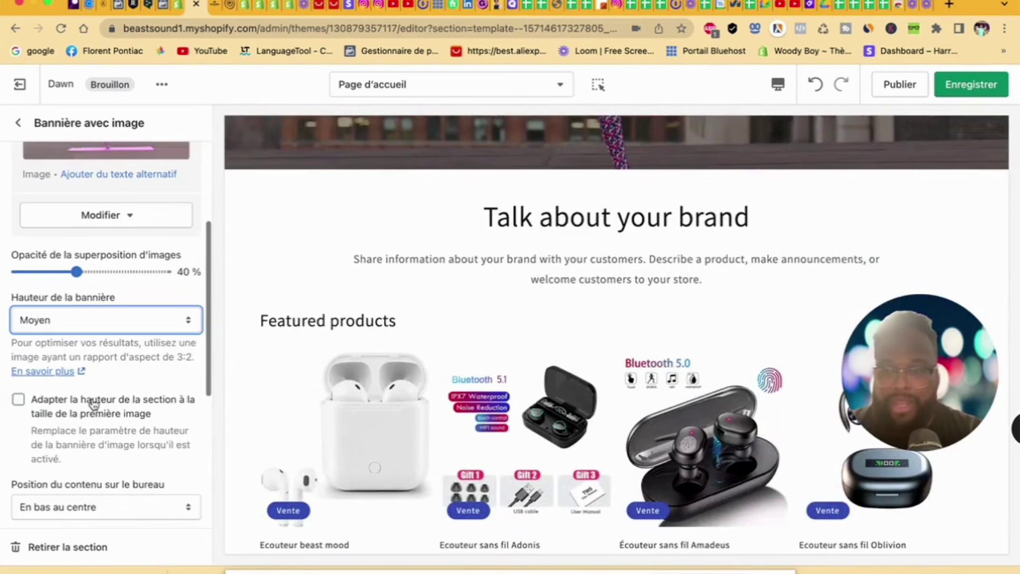
left_click(65, 406)
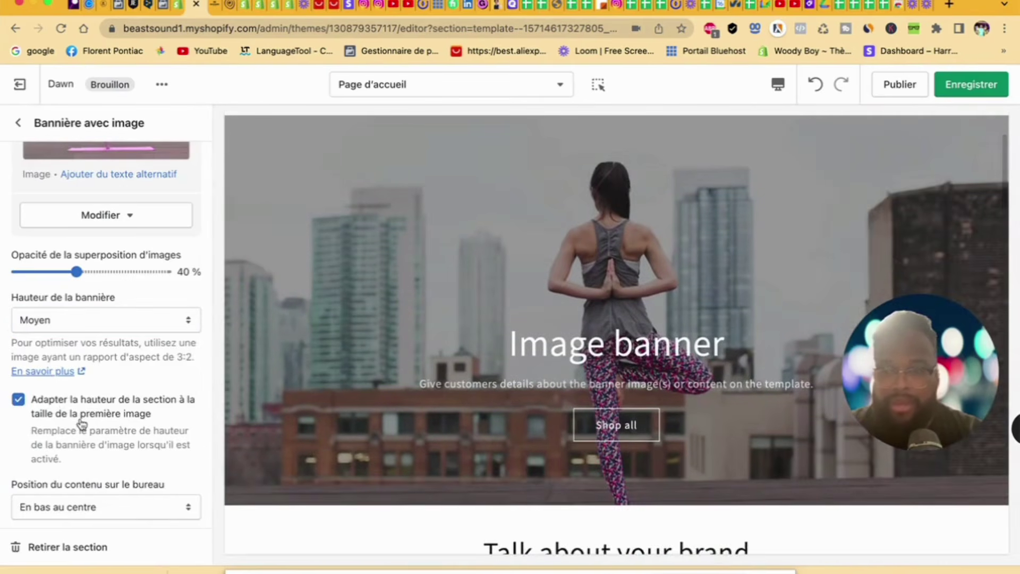
Step: Try displaying the content container on desktop for the image banner
scroll(81, 423, "down", 2)
scroll(80, 423, "down", 4)
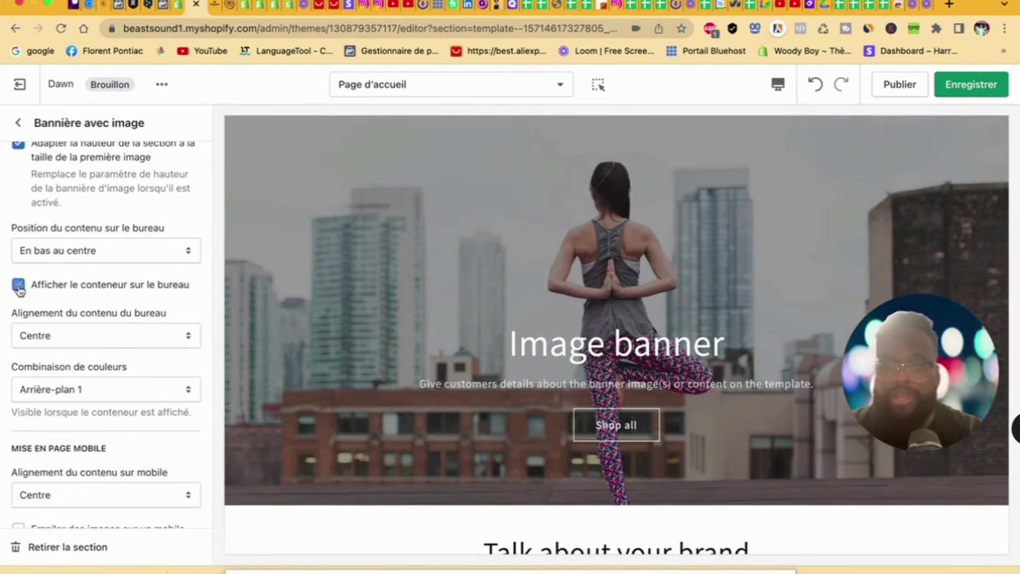
left_click(18, 286)
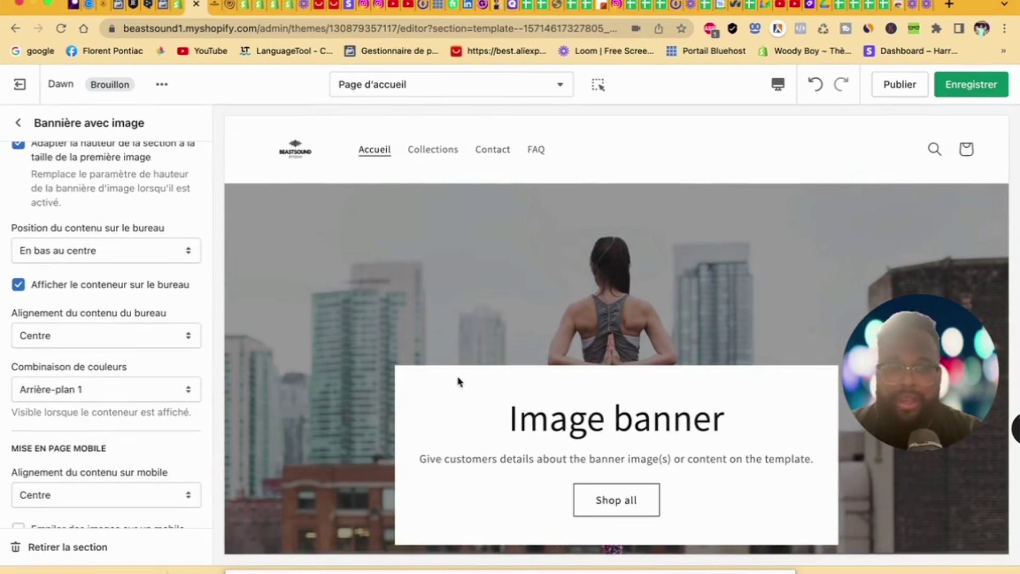
left_click(19, 287)
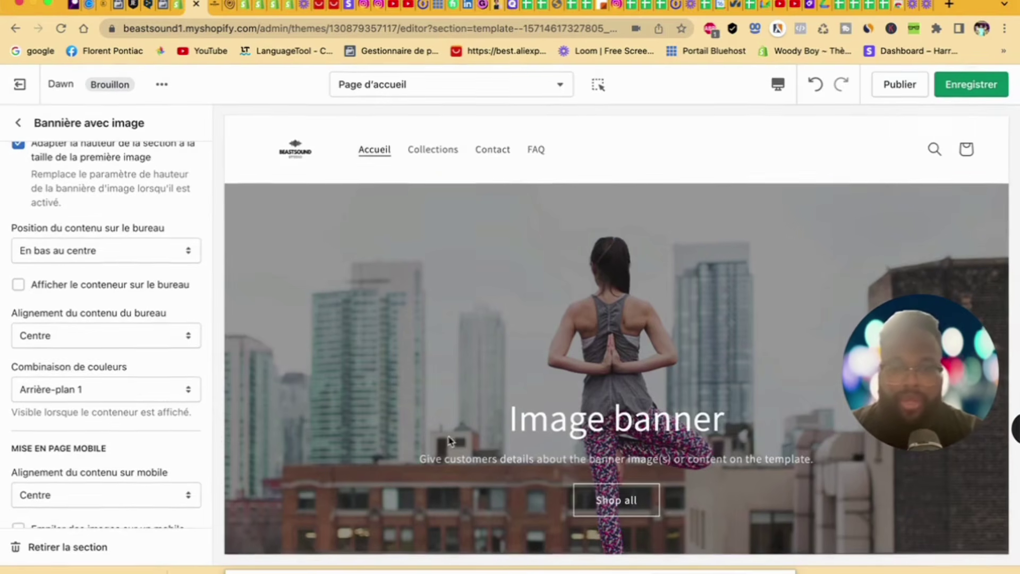
Step: Set the first button's text to "clique ici" in the image banner's Boutons block
scroll(449, 440, "down", 4)
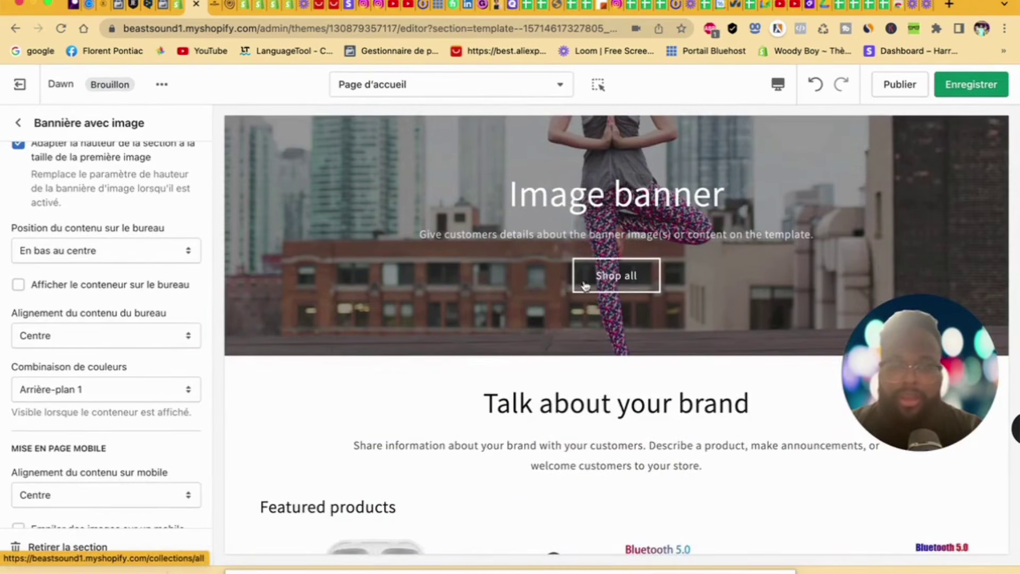
scroll(106, 265, "down", 1)
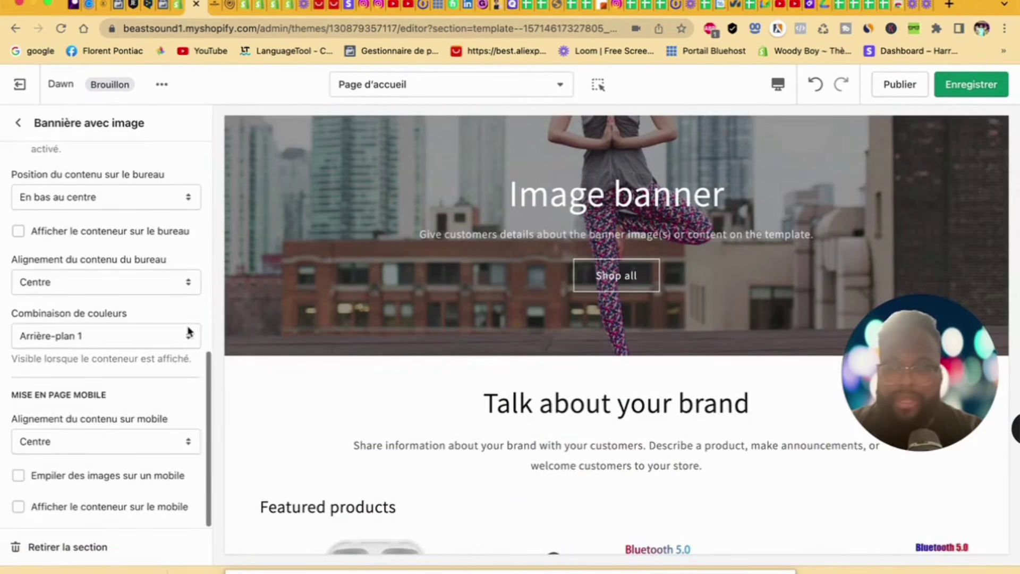
scroll(103, 189, "up", 10)
left_click(18, 123)
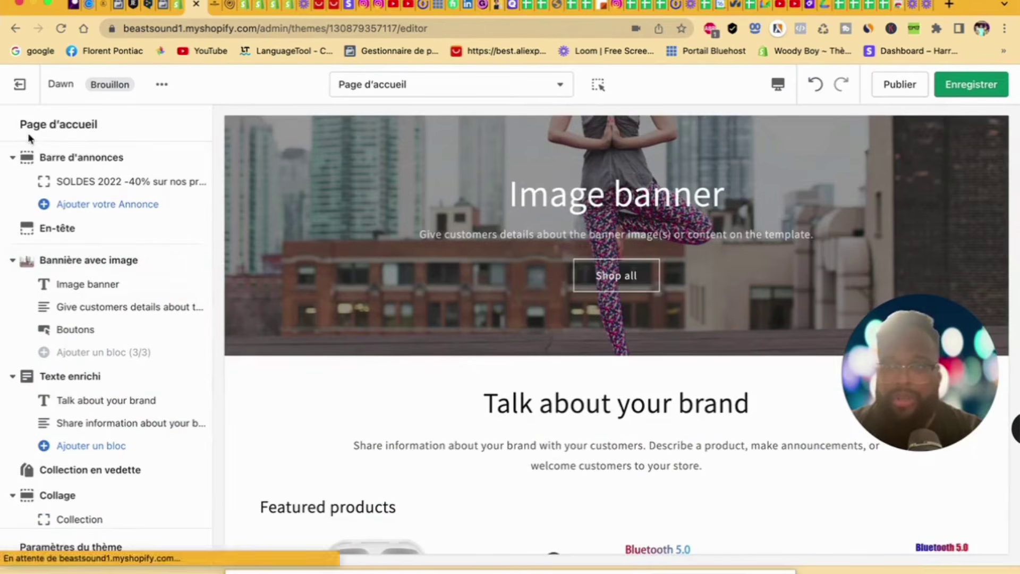
left_click(86, 331)
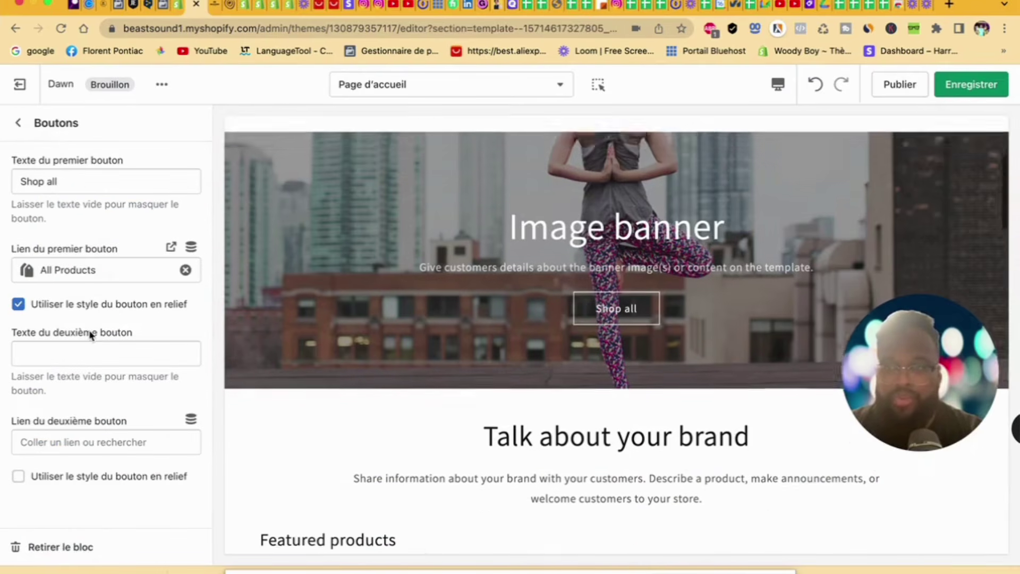
left_click_drag(69, 181, 12, 182)
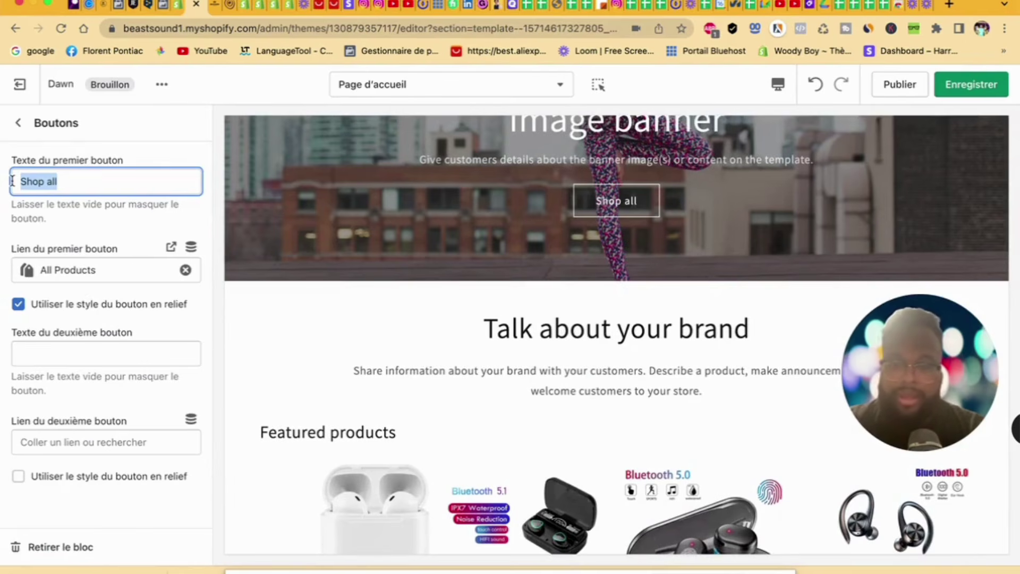
type("Ajou")
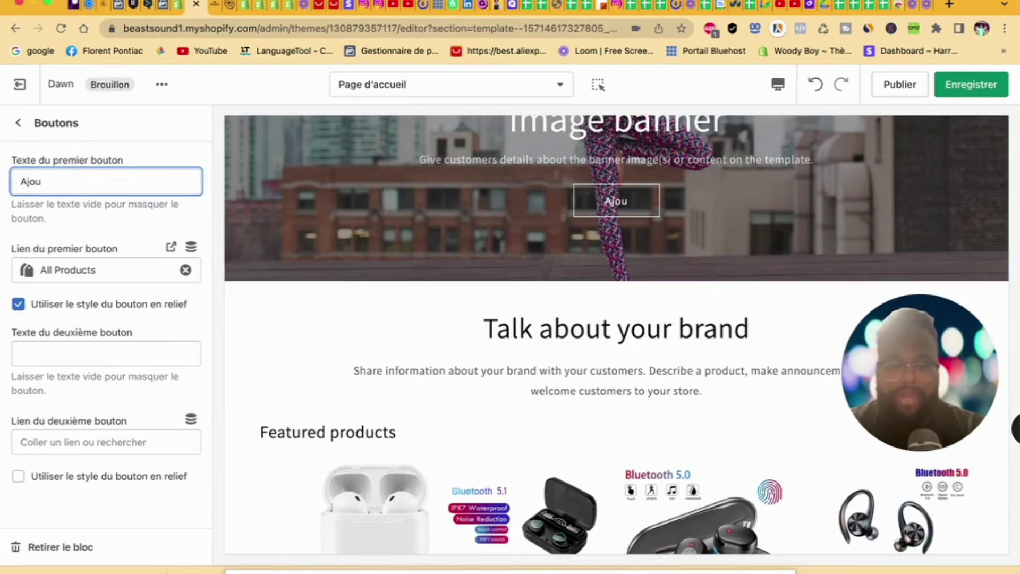
key("BackSpace")
key("BackSpace")
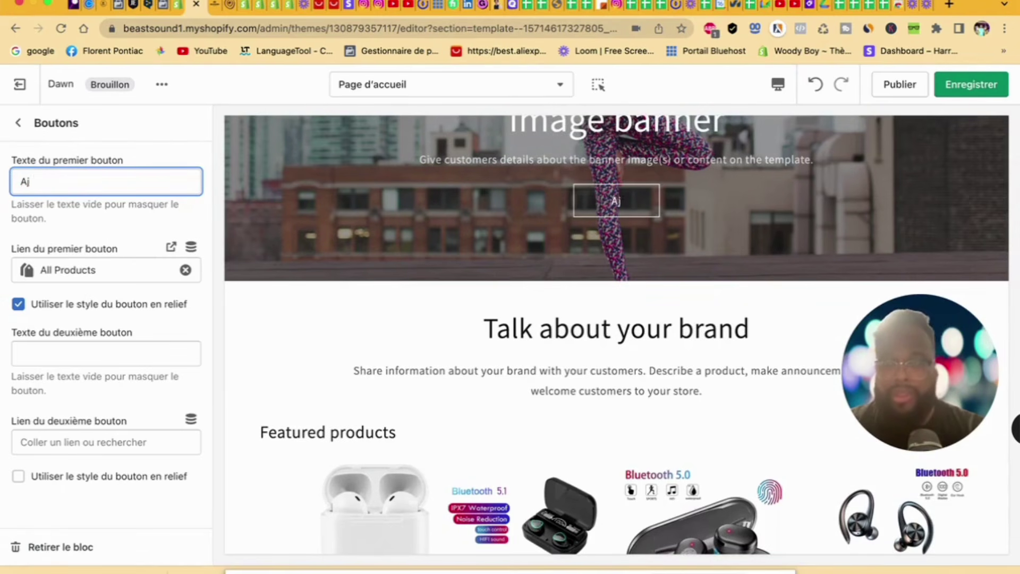
key("BackSpace")
type("c")
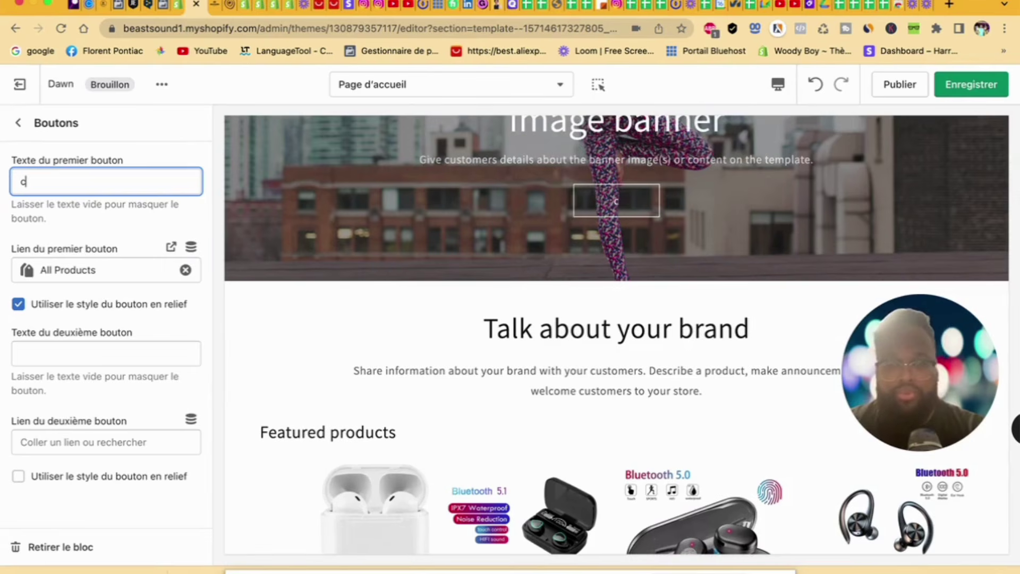
type("lique")
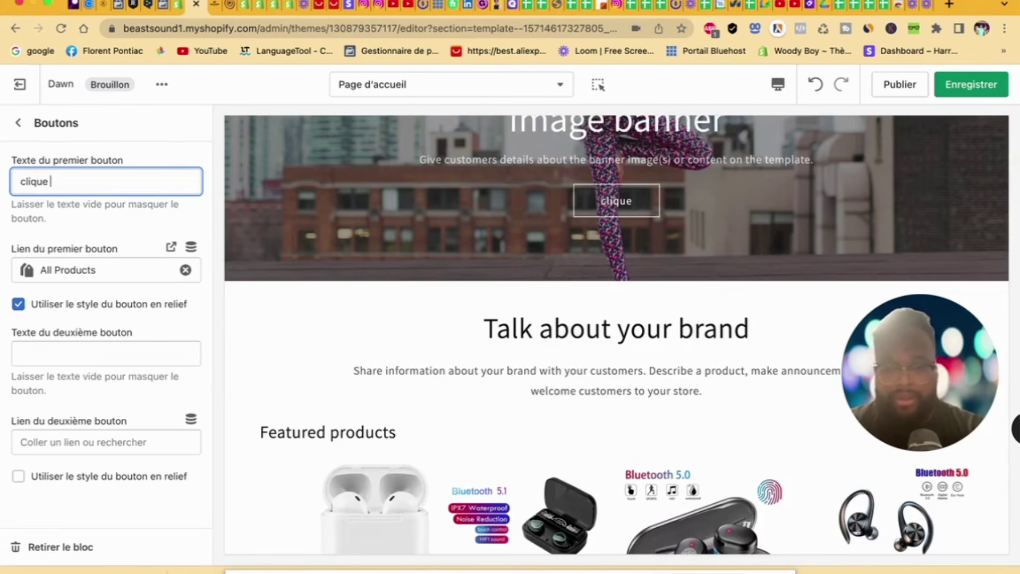
type(" ici")
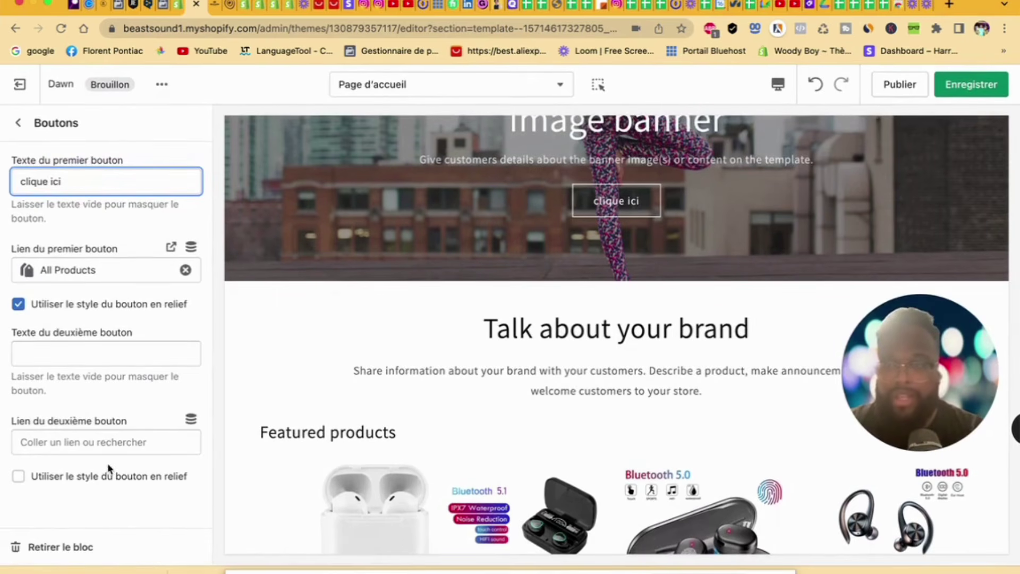
Step: Replace the image banner's description with "Écouté de la musique à n'importe quelle moment" and save the changes
left_click(20, 123)
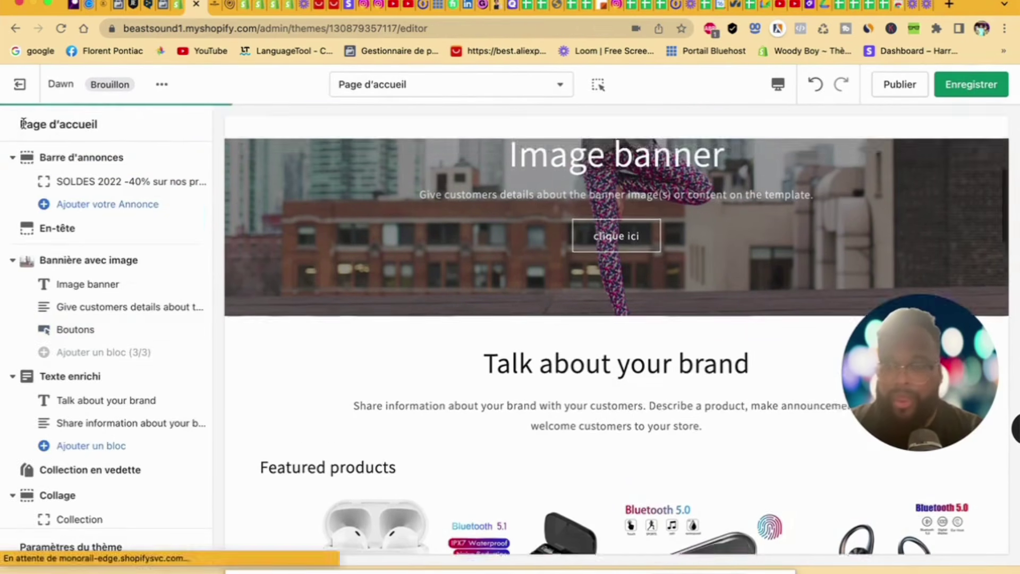
left_click(117, 307)
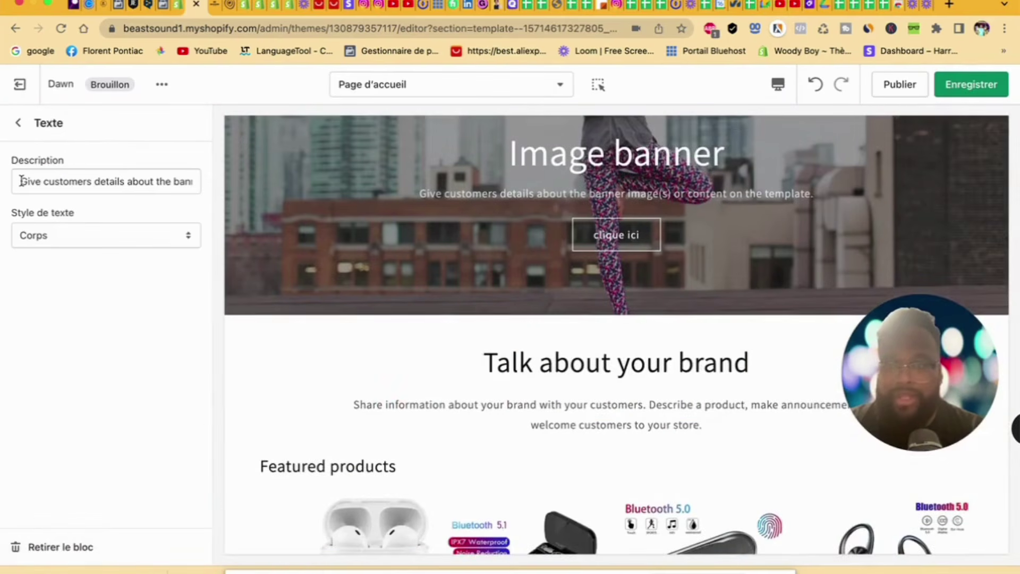
left_click_drag(20, 180, 226, 210)
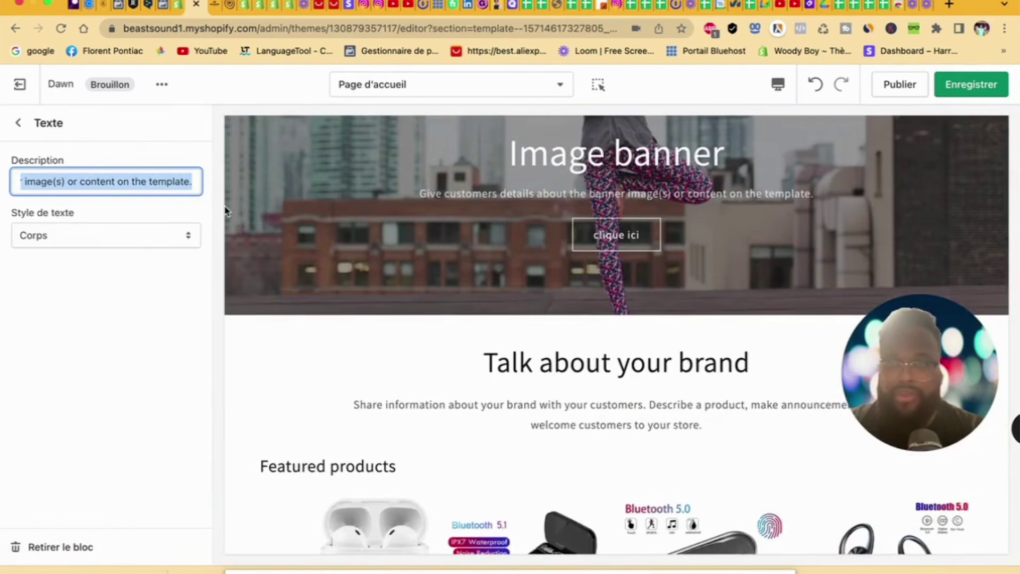
type("2co")
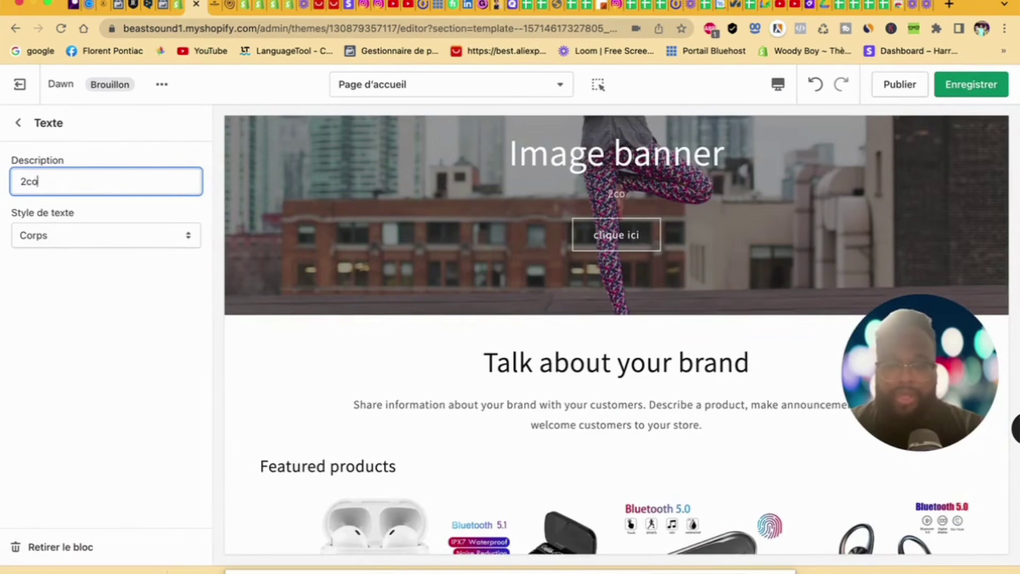
type("uté de la")
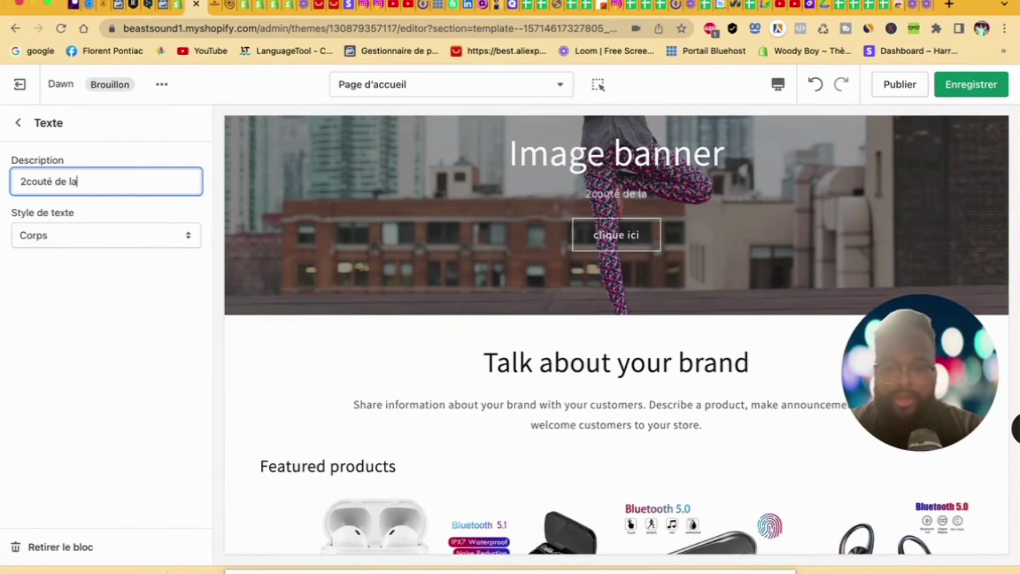
type(" musique")
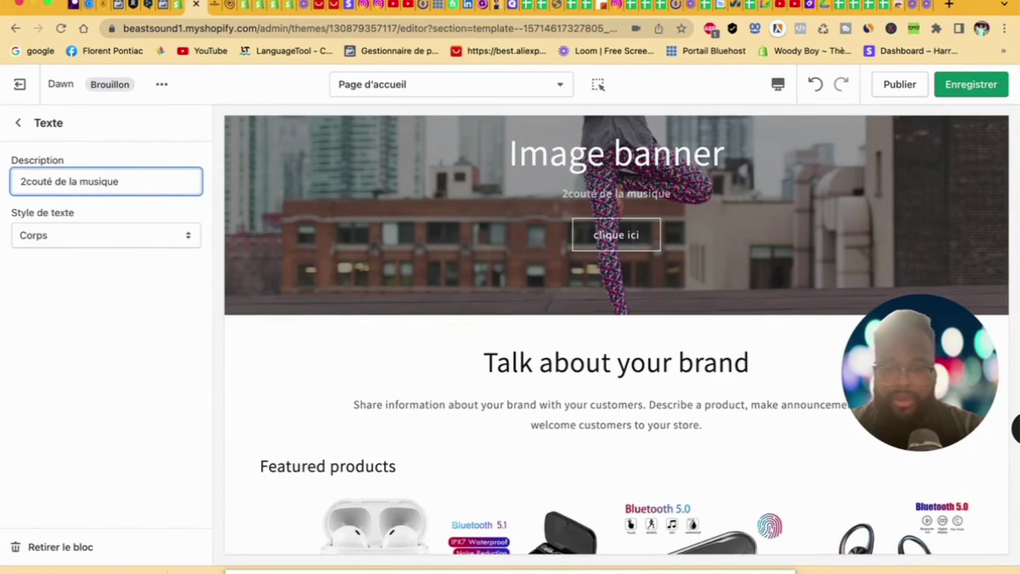
type(" à n'i")
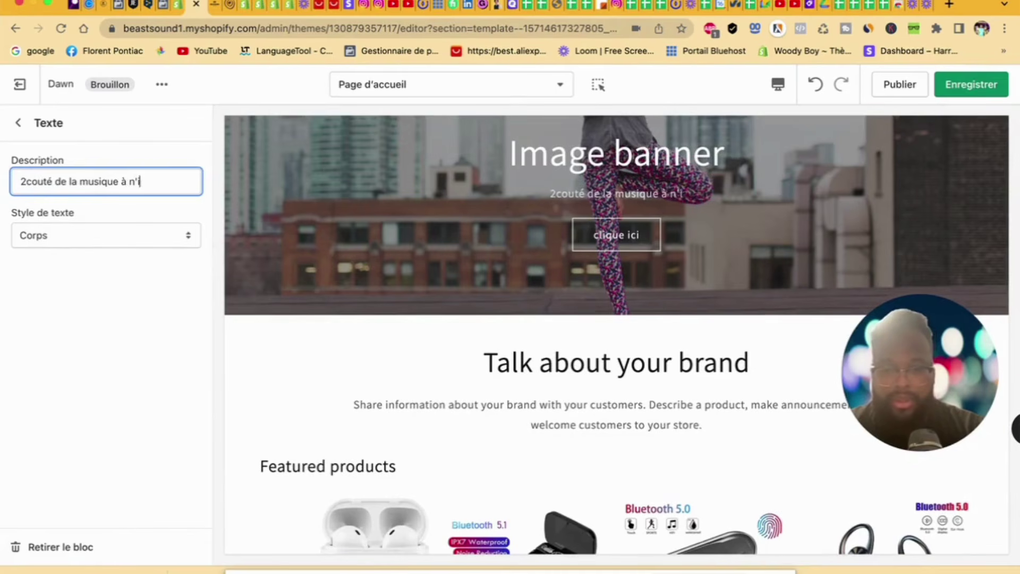
type("mporte quel")
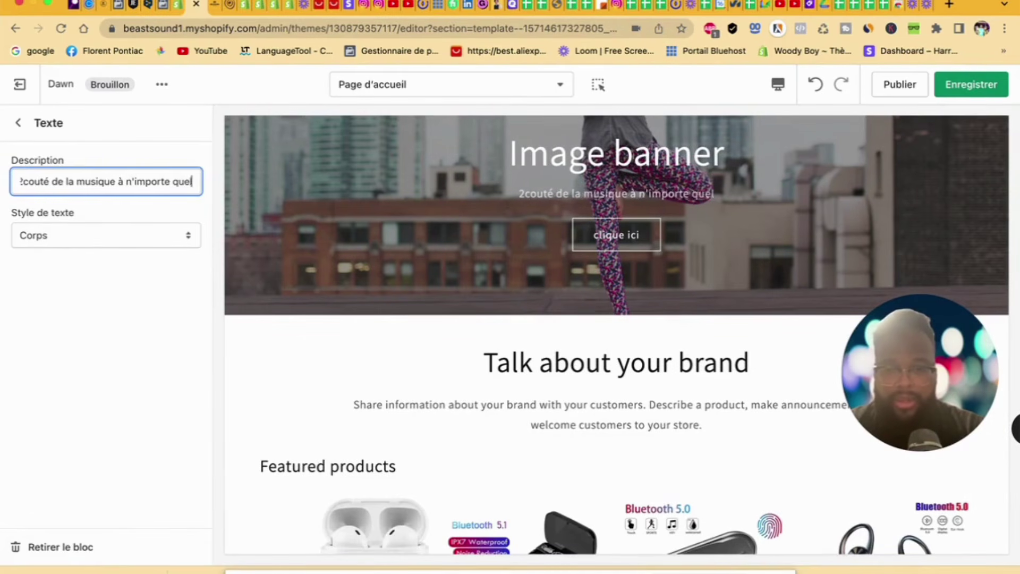
type("le moment")
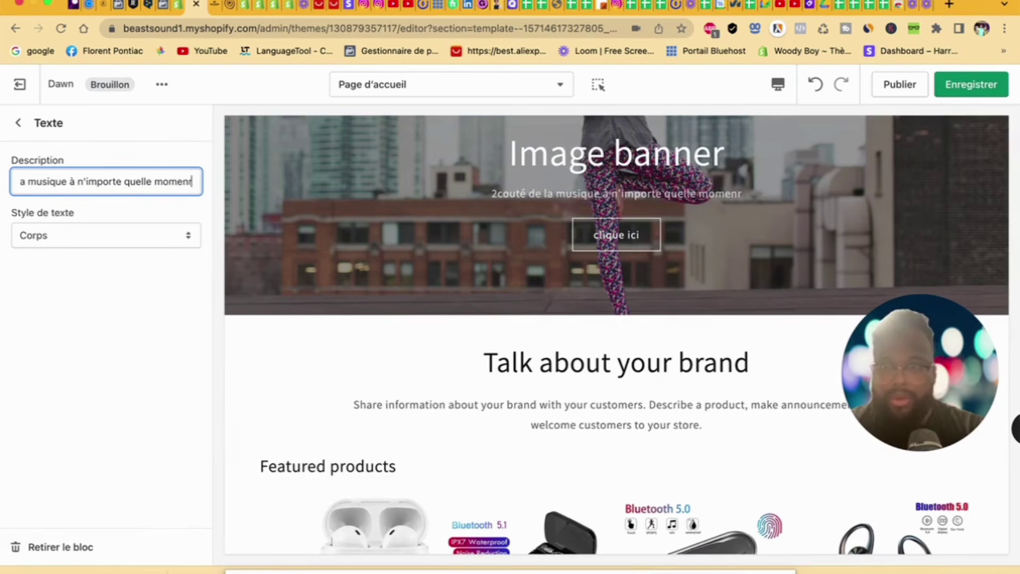
key("BackSpace")
type("t")
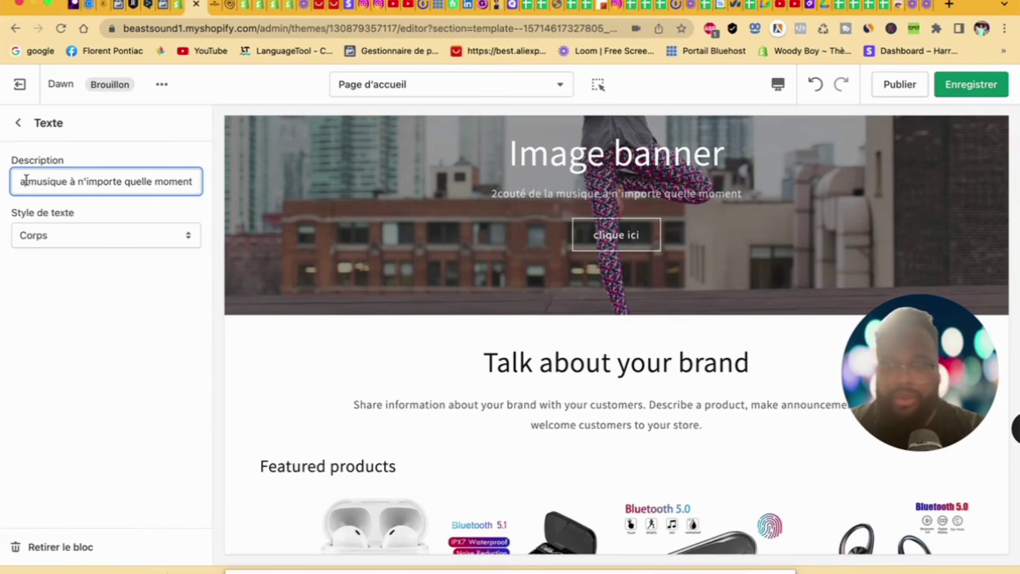
key("Home")
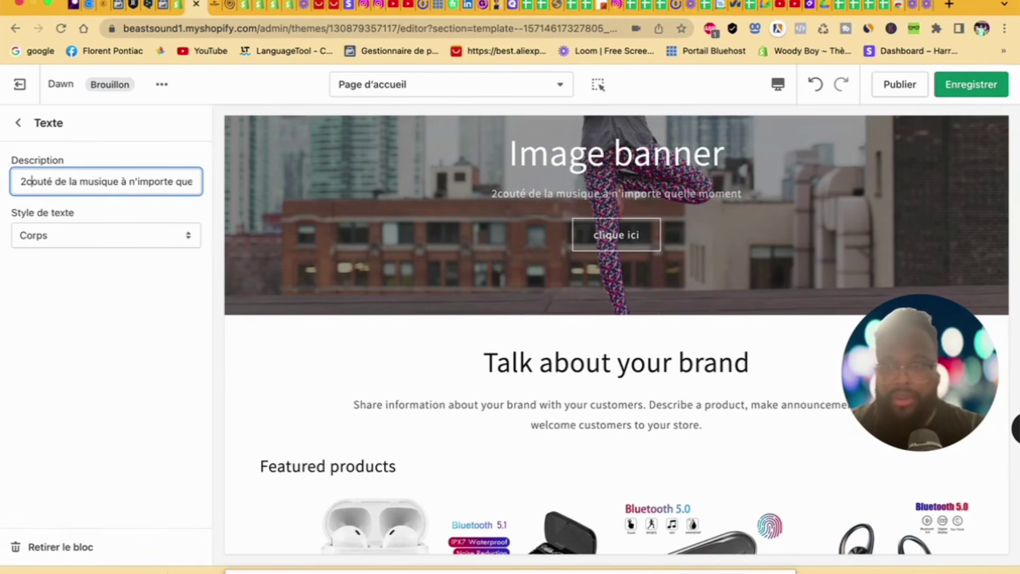
key("BackSpace")
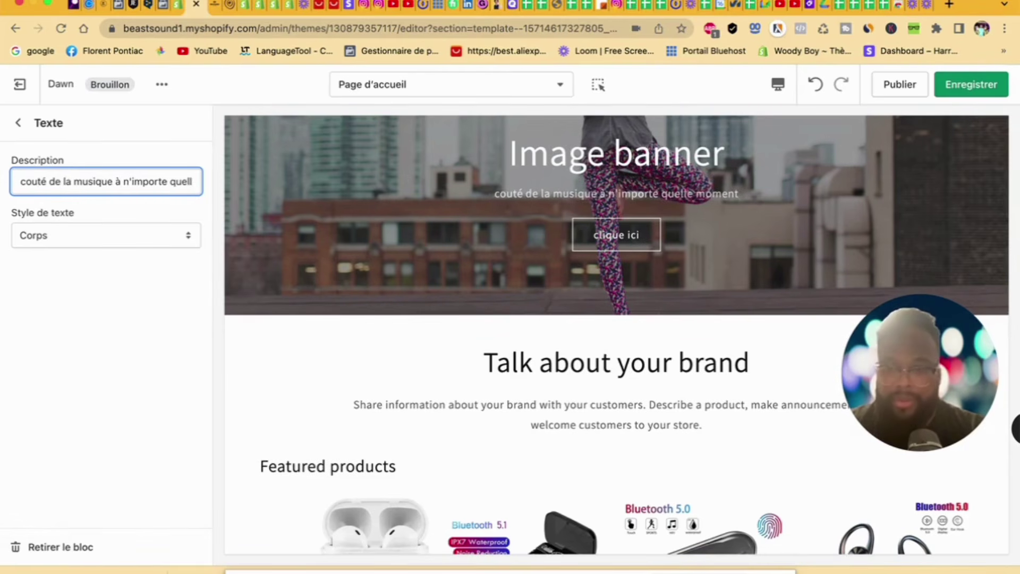
type("É")
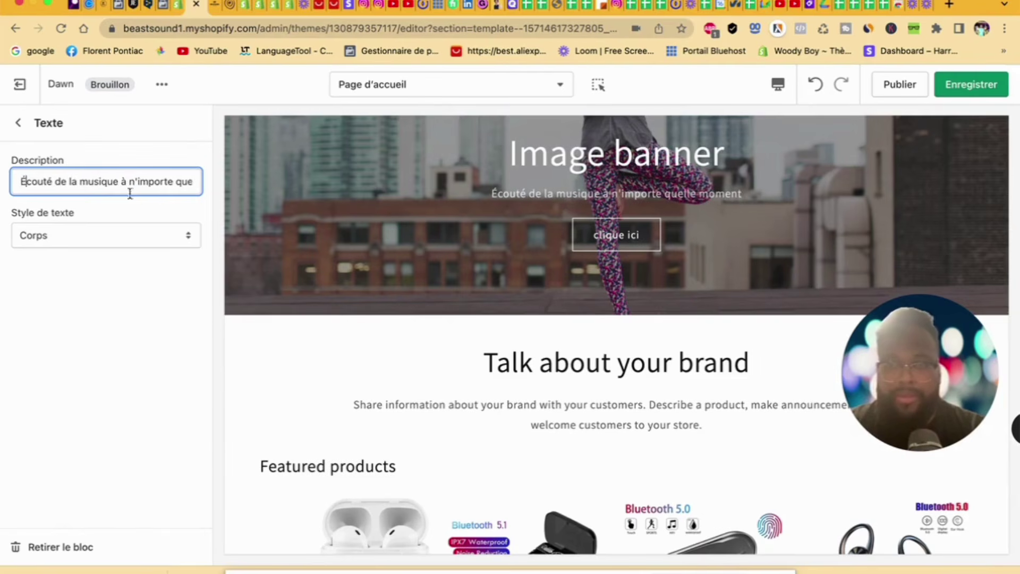
left_click(964, 84)
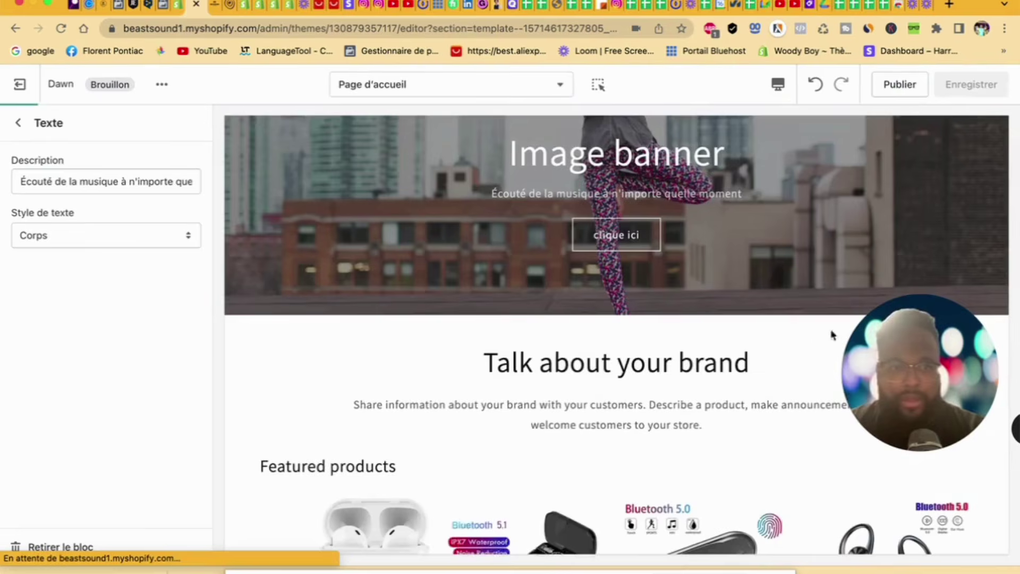
Step: Set the banner description's text style to Majuscule, save, and return to the home page sections
left_click(75, 233)
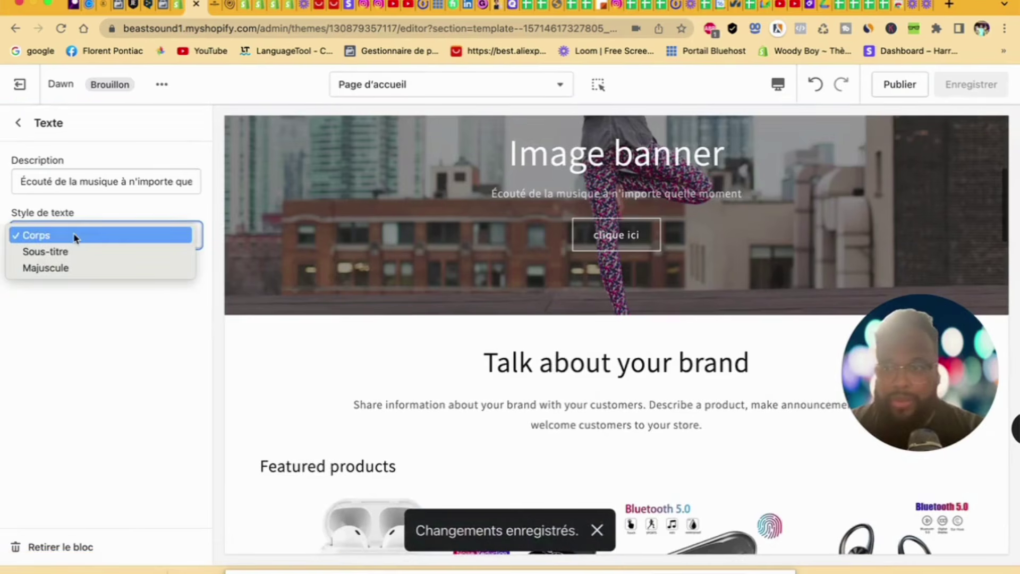
left_click(74, 268)
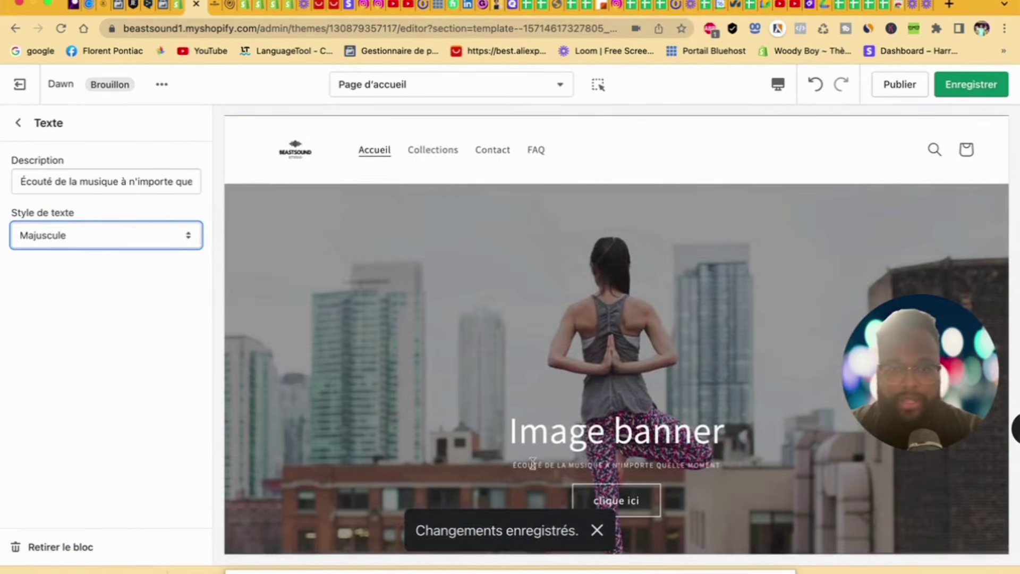
left_click(977, 88)
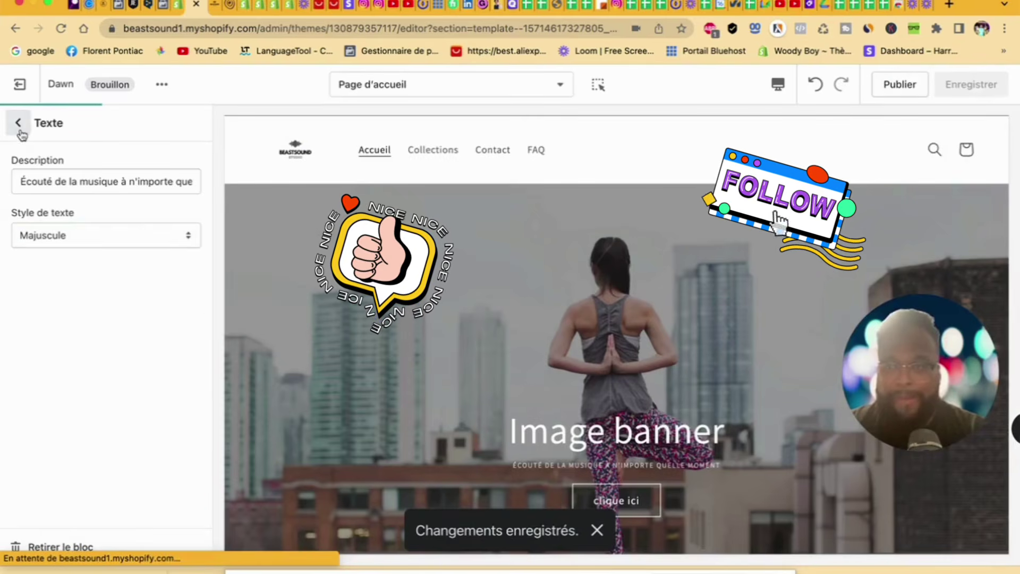
left_click(19, 125)
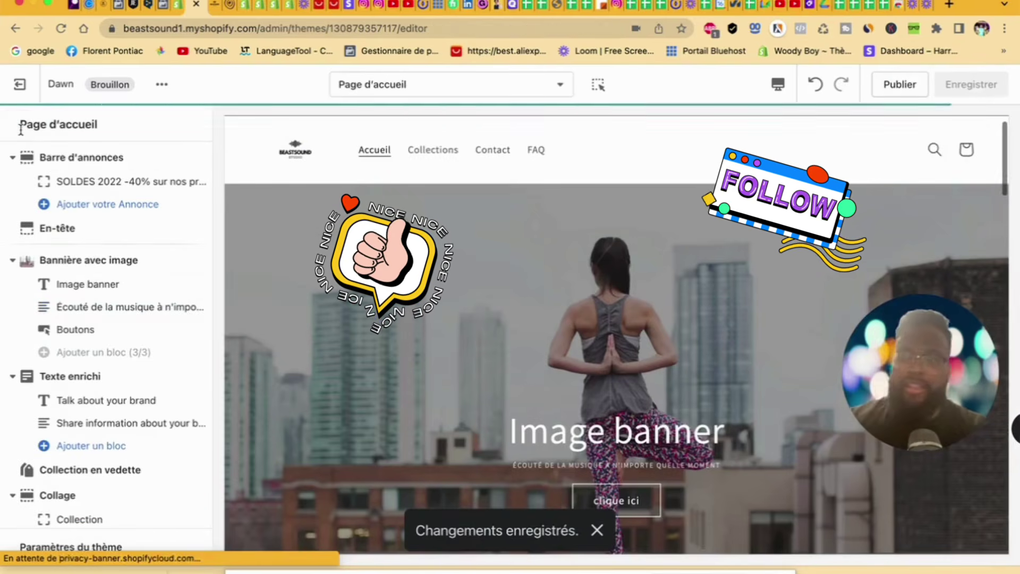
Step: Set the Texte enrichi section's color combination to Inverser and return to the section list
scroll(85, 372, "down", 3)
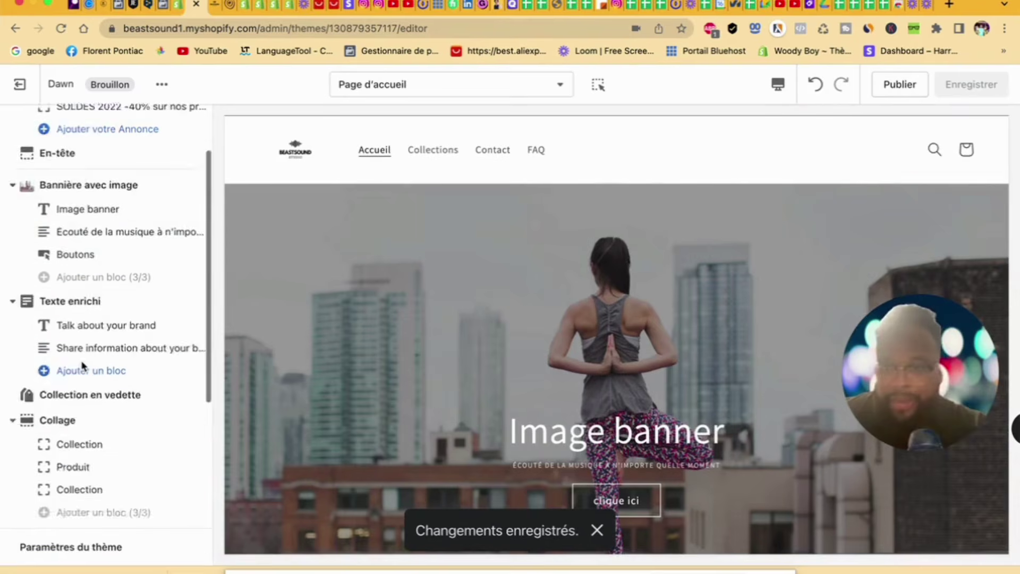
scroll(82, 365, "down", 3)
scroll(365, 375, "down", 8)
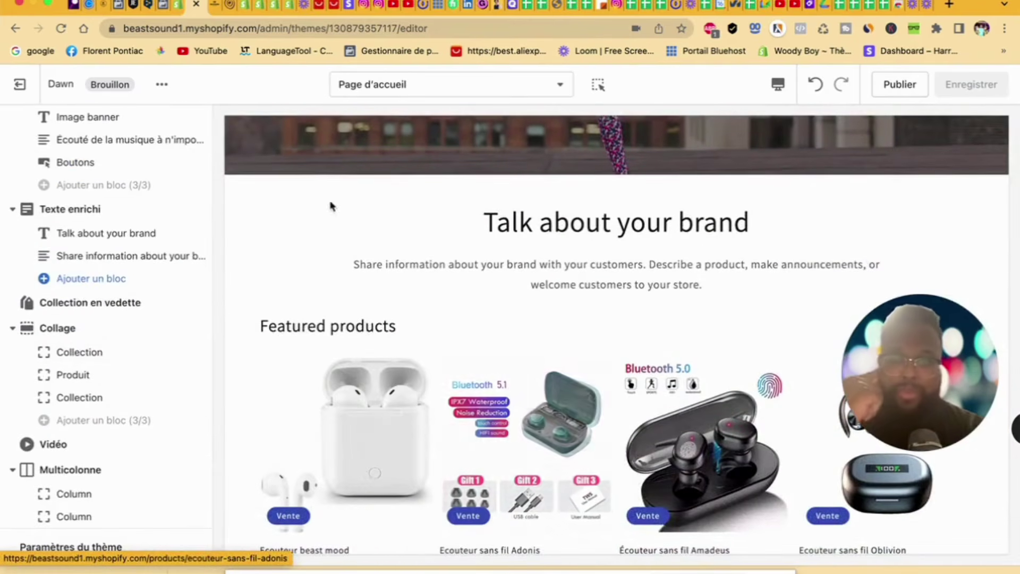
left_click(89, 209)
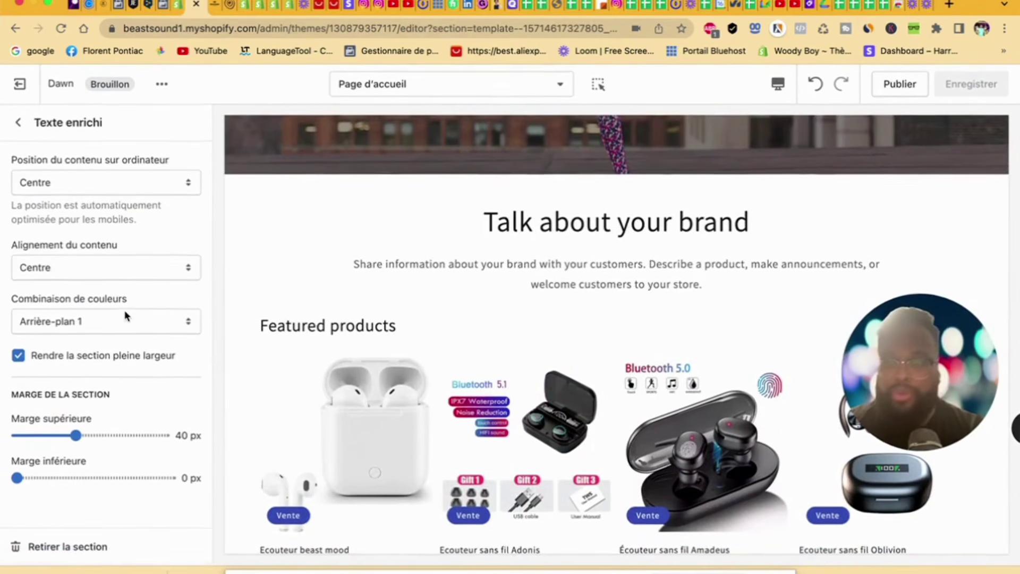
left_click(63, 333)
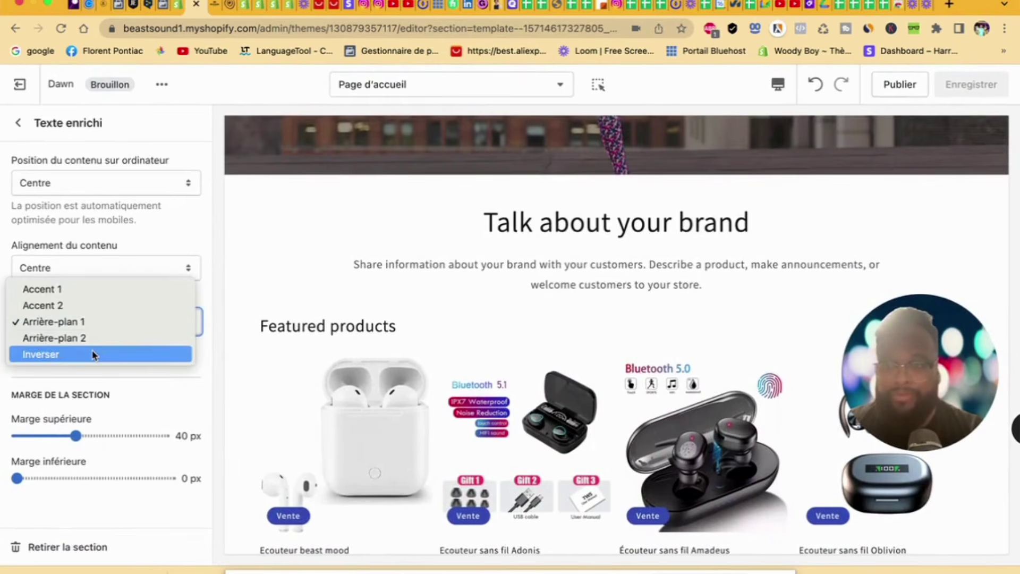
left_click(93, 354)
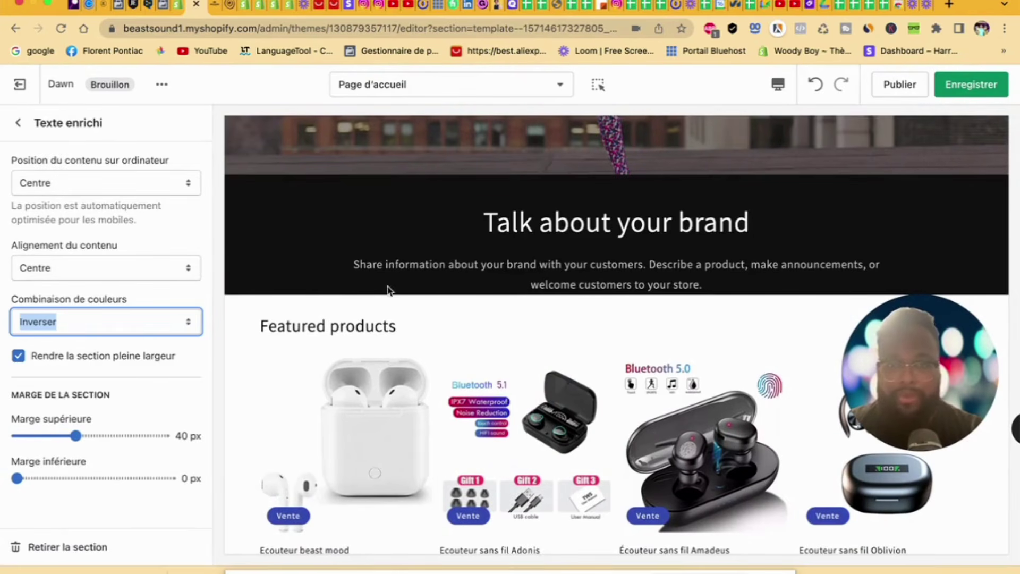
left_click(17, 122)
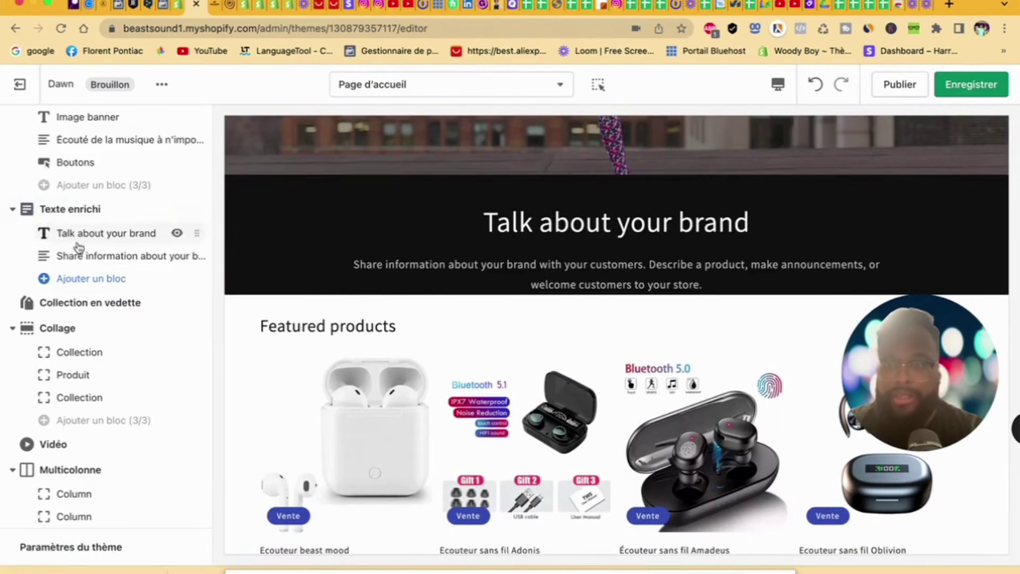
Step: Replace the Texte enrichi heading with "Notre savoir Faire" and return to the section list
left_click(105, 231)
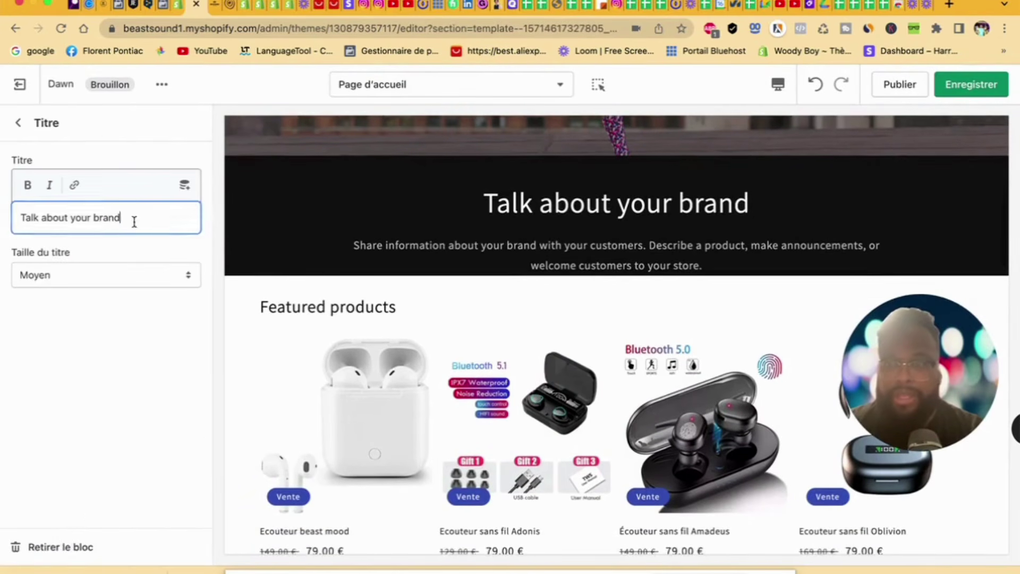
left_click_drag(134, 218, 5, 226)
type("Notre sav")
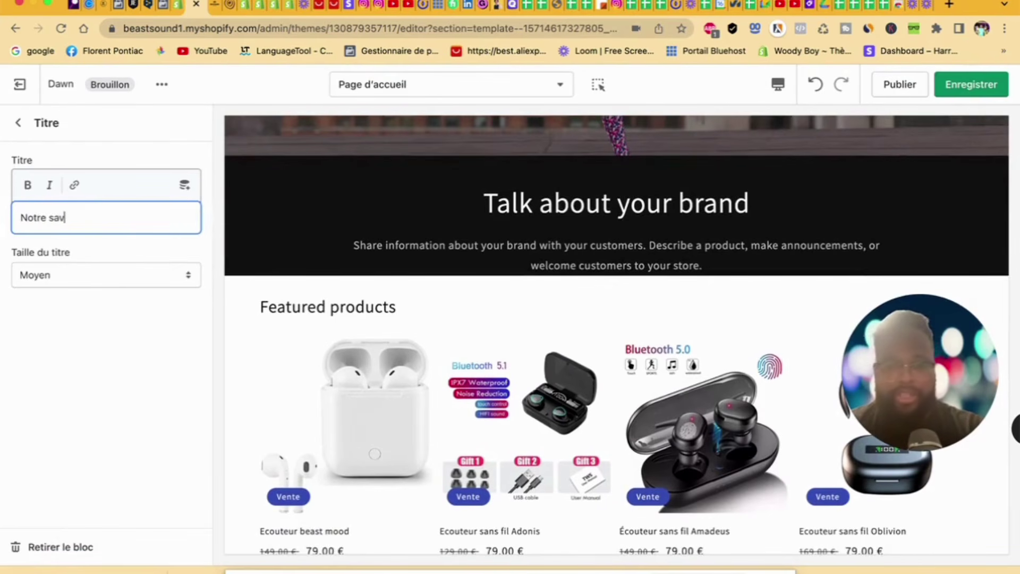
type("oir Faire")
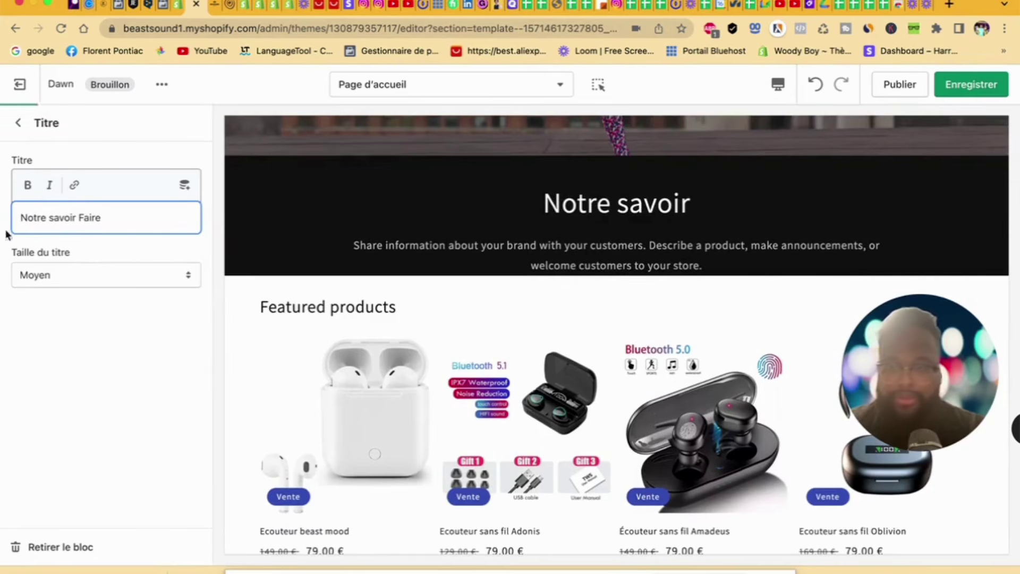
left_click(20, 123)
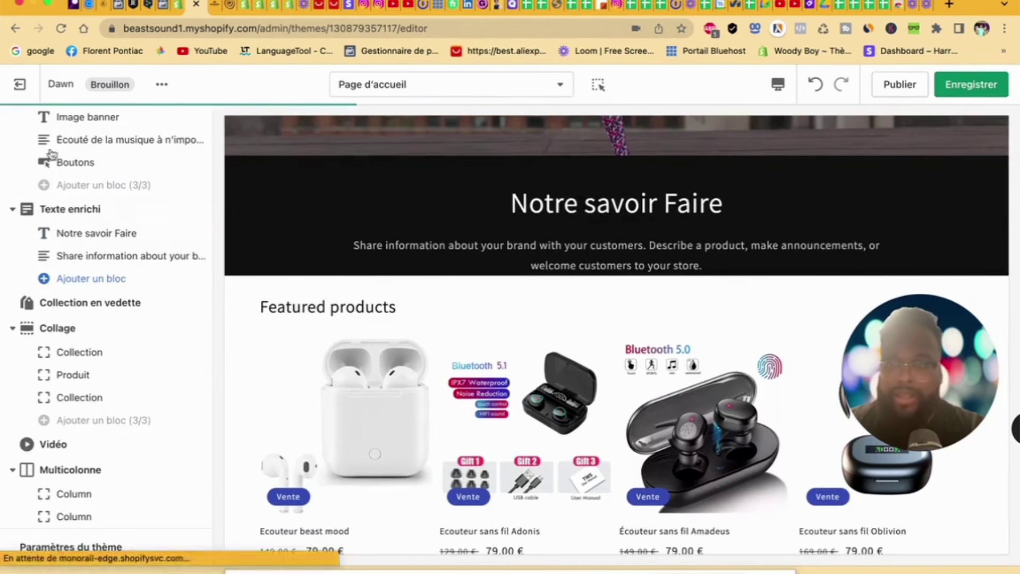
left_click(113, 257)
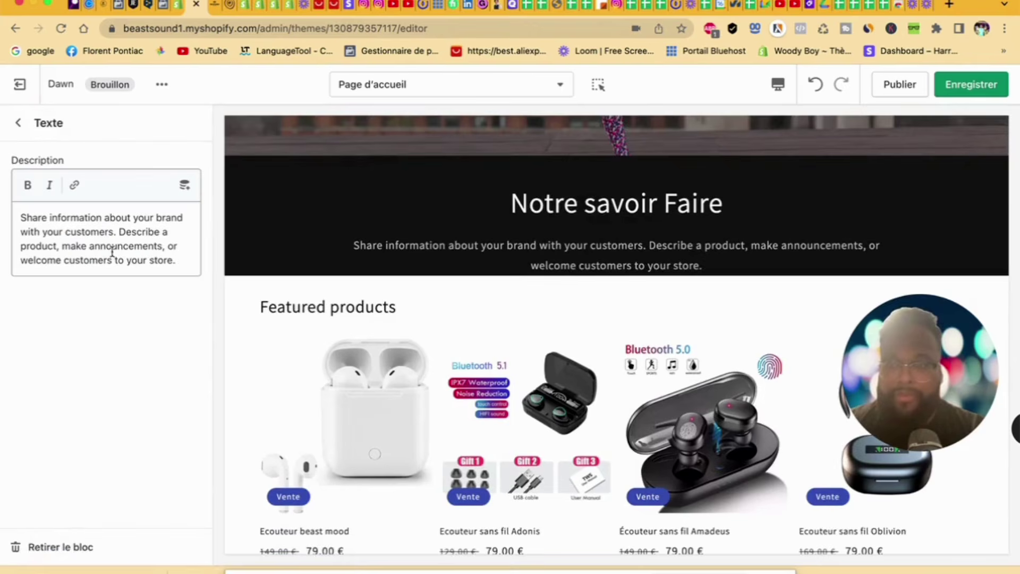
left_click_drag(188, 262, 0, 206)
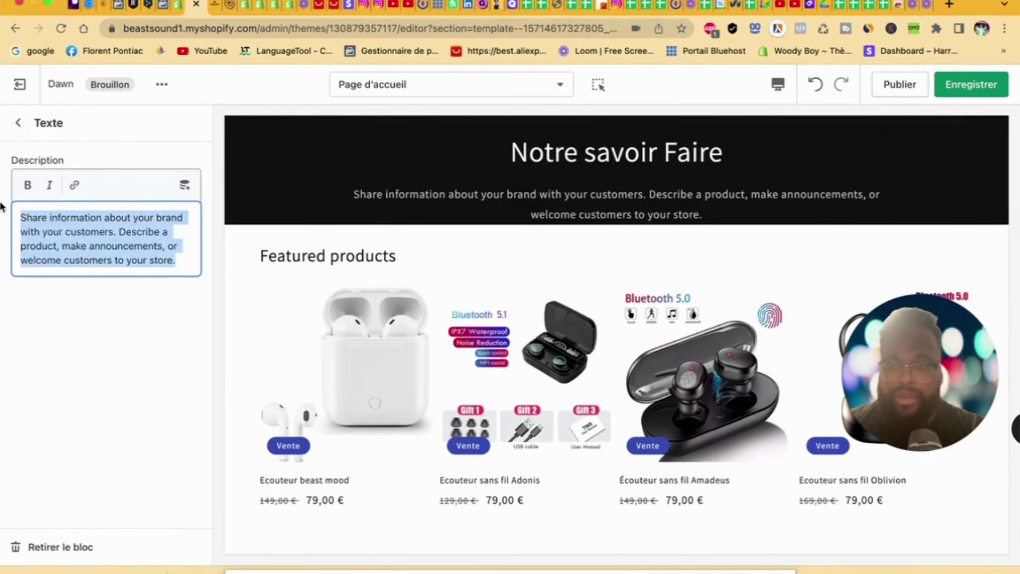
left_click(18, 123)
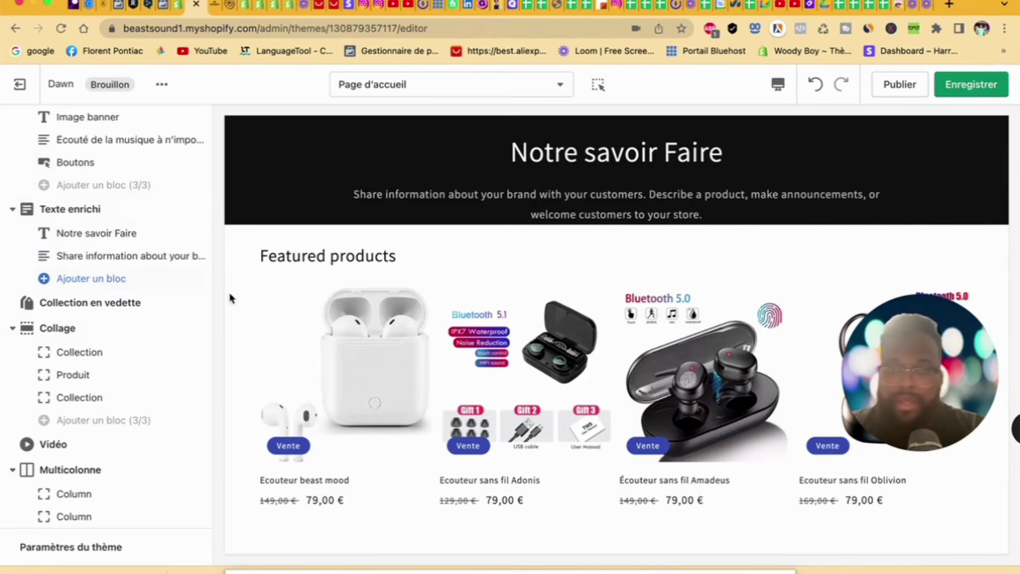
Step: Set the Collection en vedette section's title to "Nos meilleurs produits" and its title size to Moyen
scroll(427, 267, "up", 10)
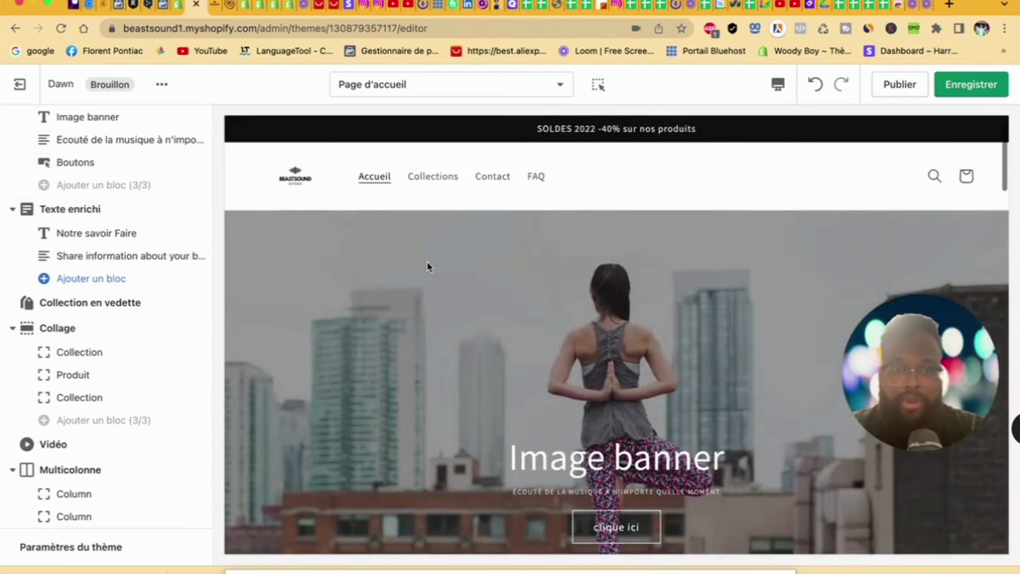
scroll(428, 266, "down", 10)
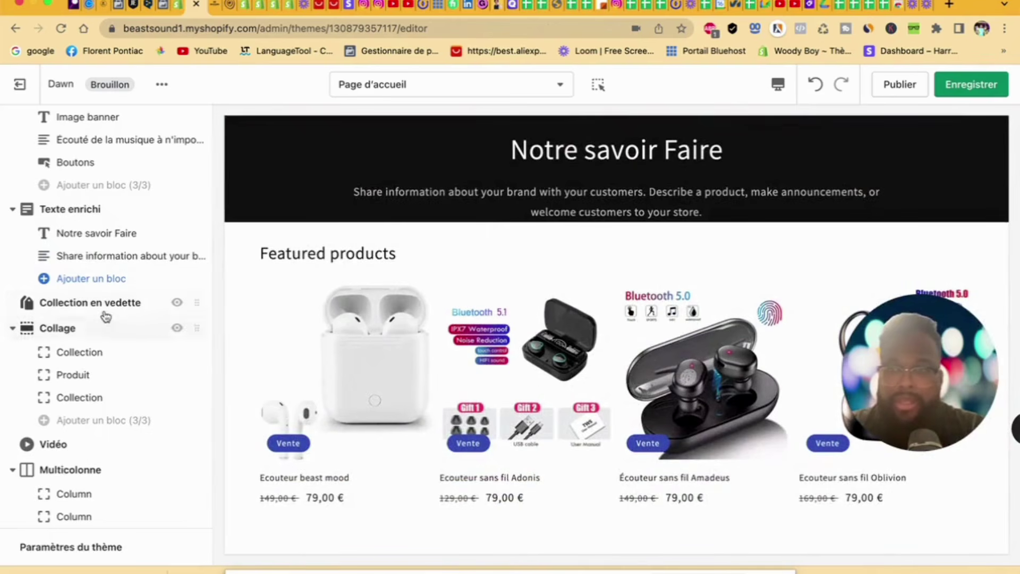
left_click(114, 310)
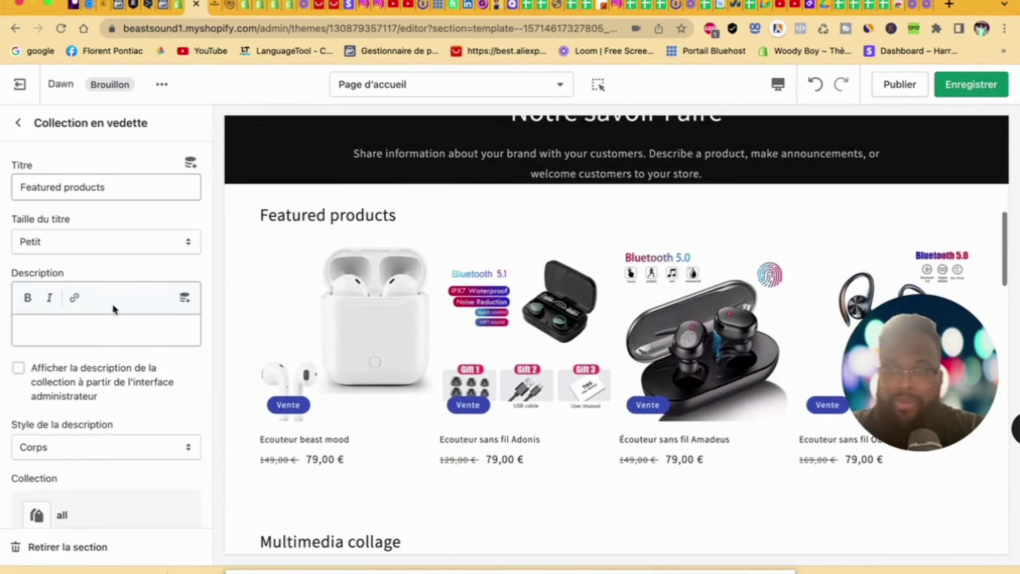
left_click_drag(144, 187, 1, 187)
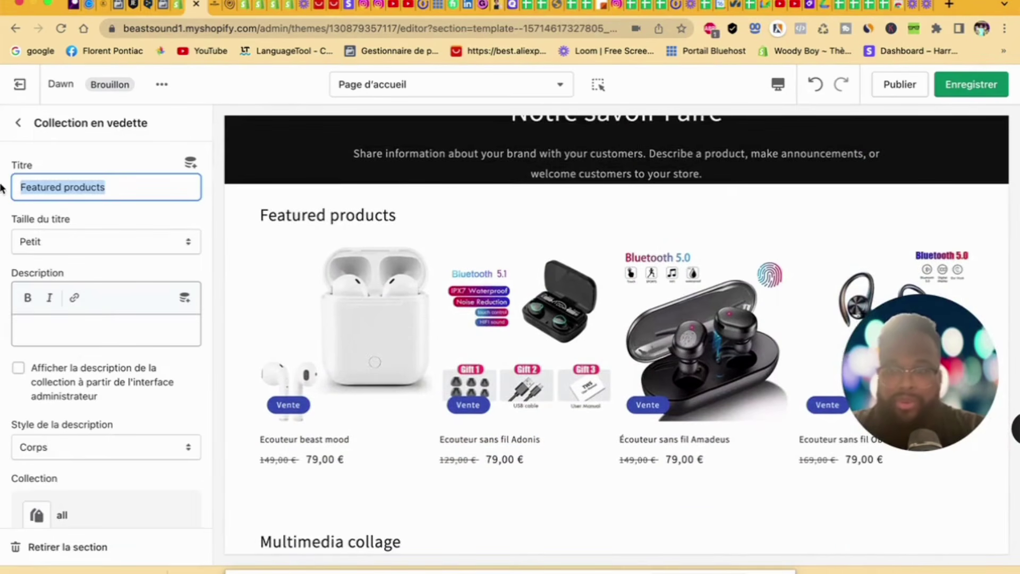
type("Nos meilleurs")
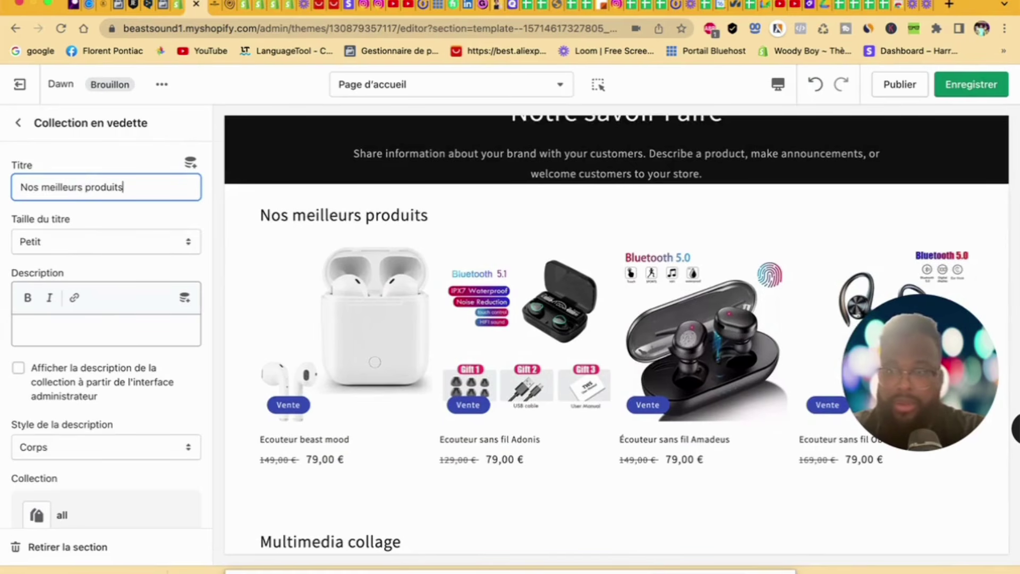
left_click(94, 248)
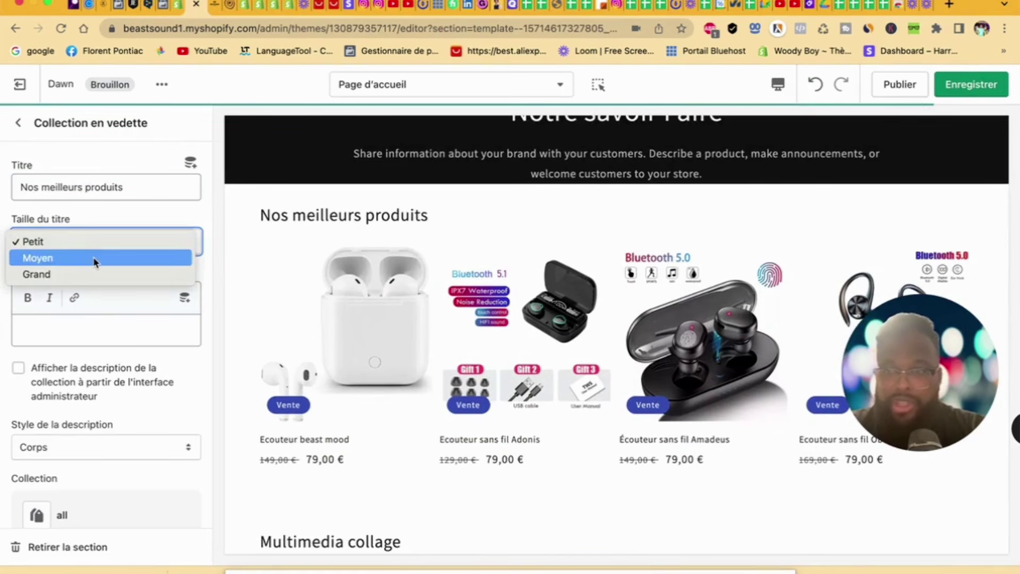
left_click(93, 257)
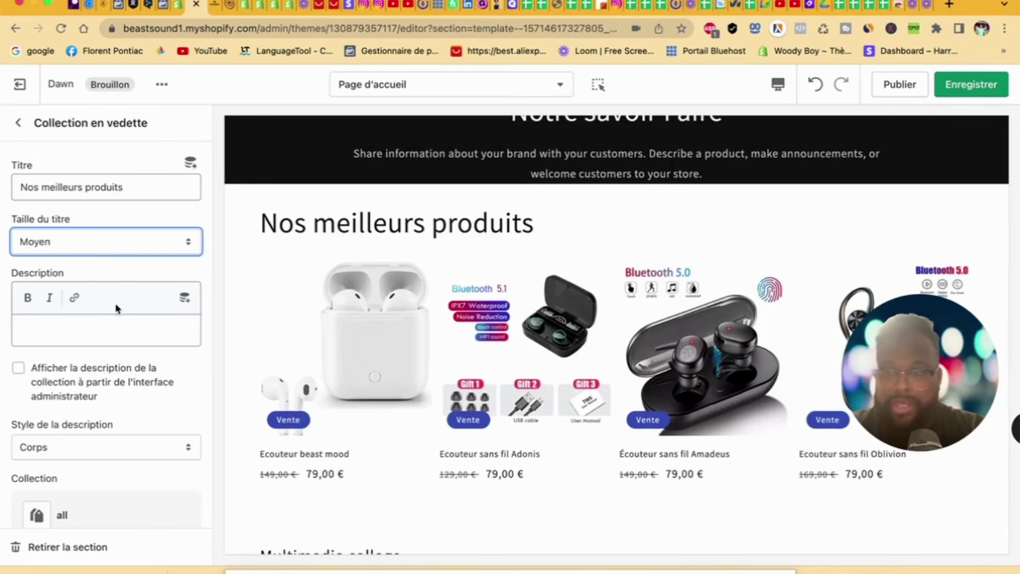
Step: Try displaying the collection description from the admin interface in the Collection en vedette section
scroll(27, 378, "down", 2)
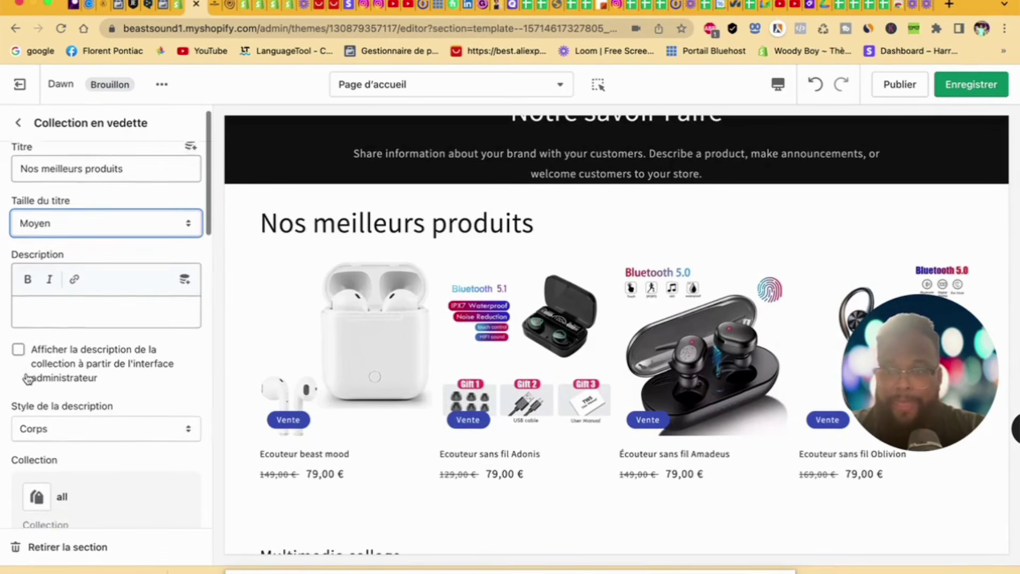
left_click(18, 323)
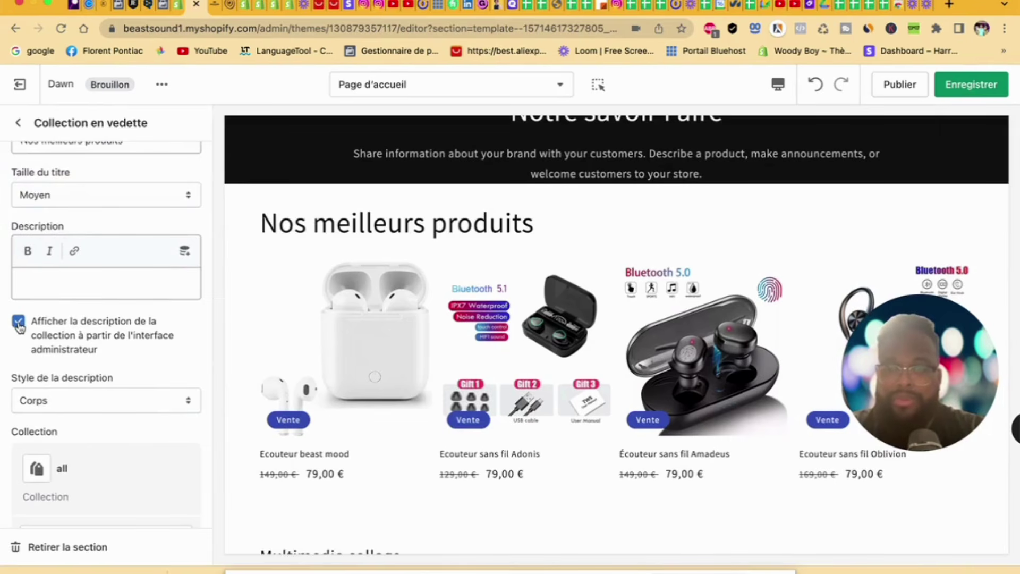
left_click(19, 323)
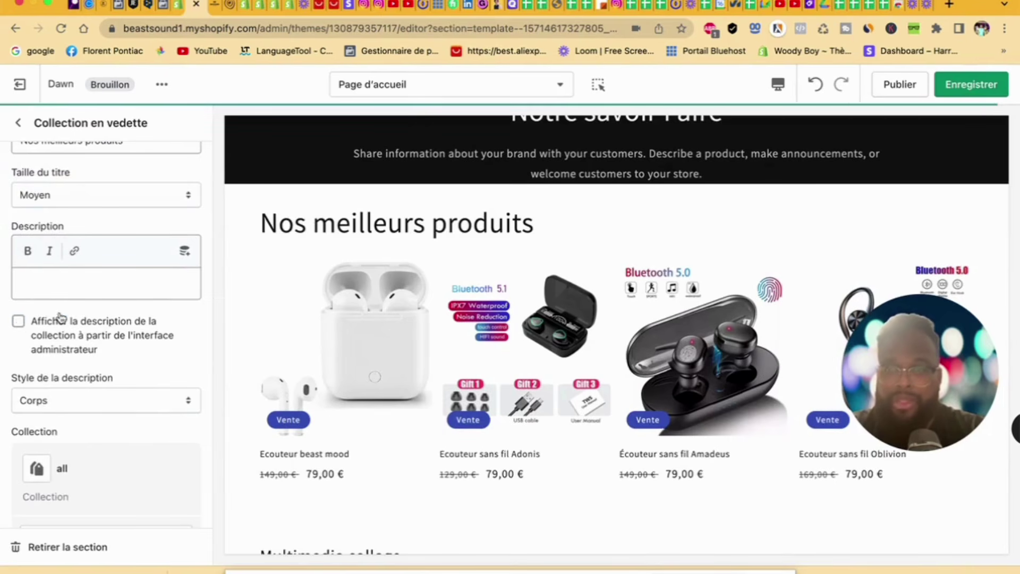
Step: Set the description style of the Collection en vedette section to Majuscule
scroll(117, 395, "down", 2)
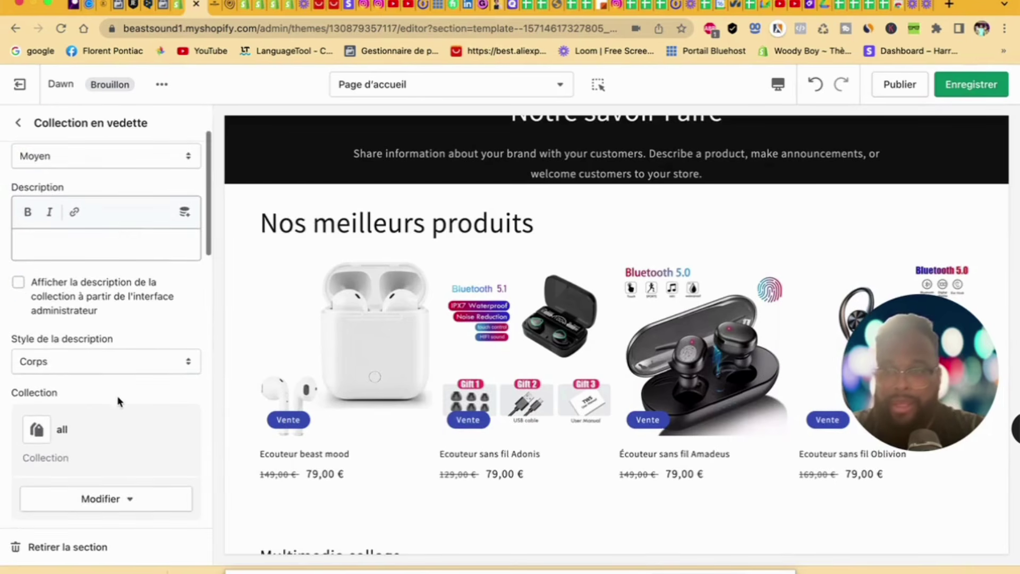
left_click(89, 366)
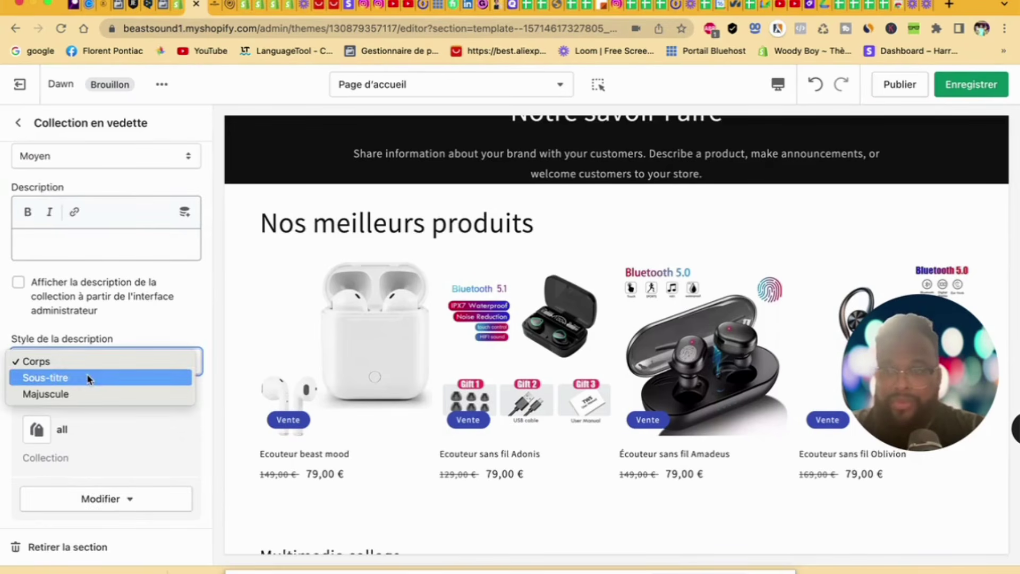
left_click(88, 393)
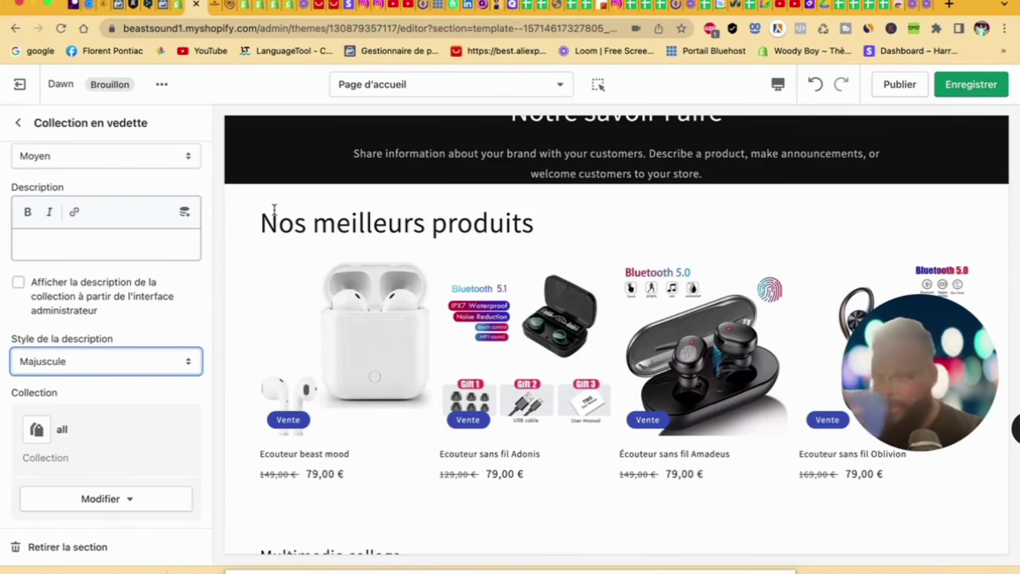
Step: Try making the products full width in the Collection en vedette section
scroll(274, 207, "down", 5)
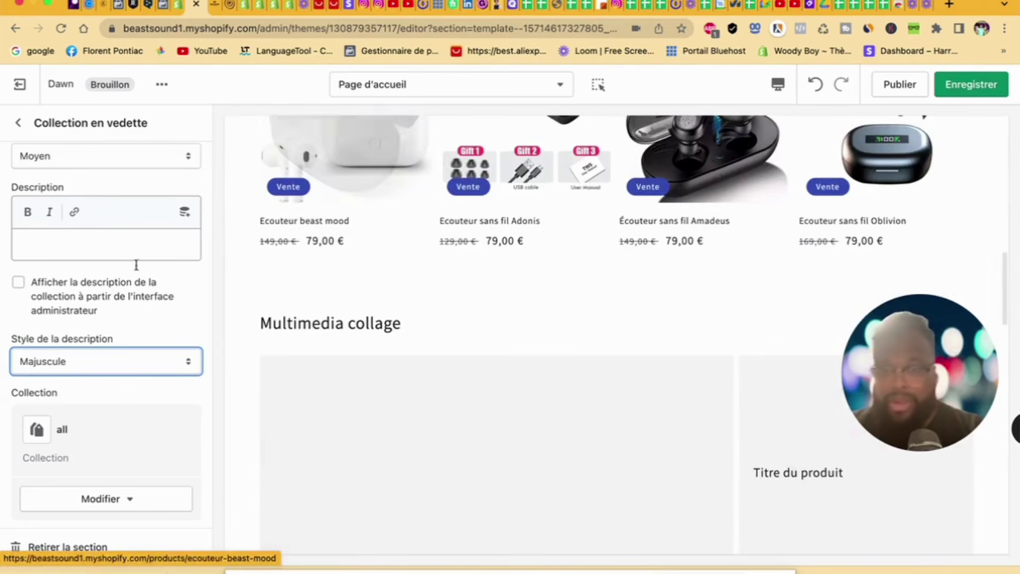
scroll(177, 319, "down", 3)
scroll(177, 319, "down", 2)
scroll(177, 319, "down", 1)
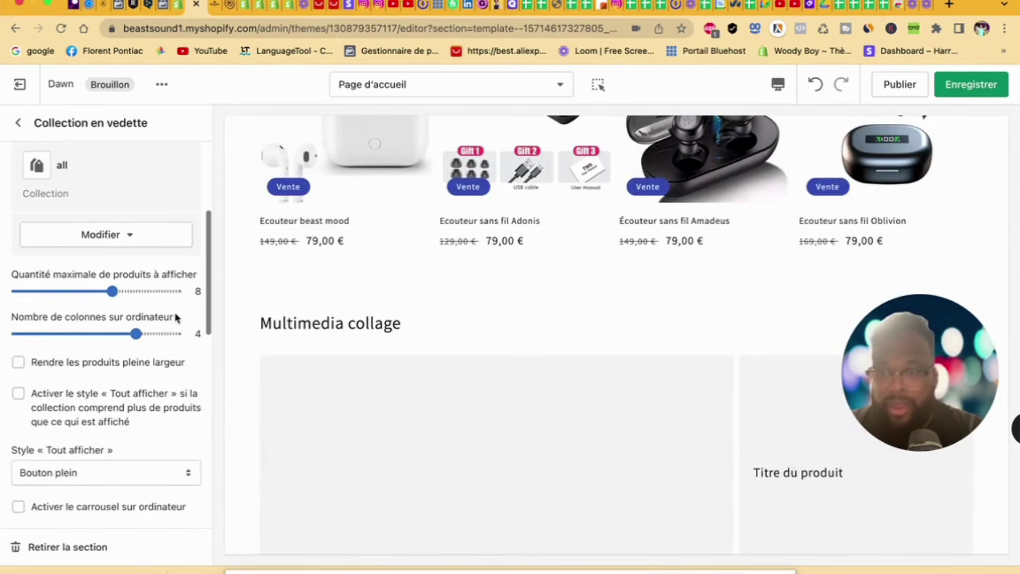
scroll(177, 318, "down", 1)
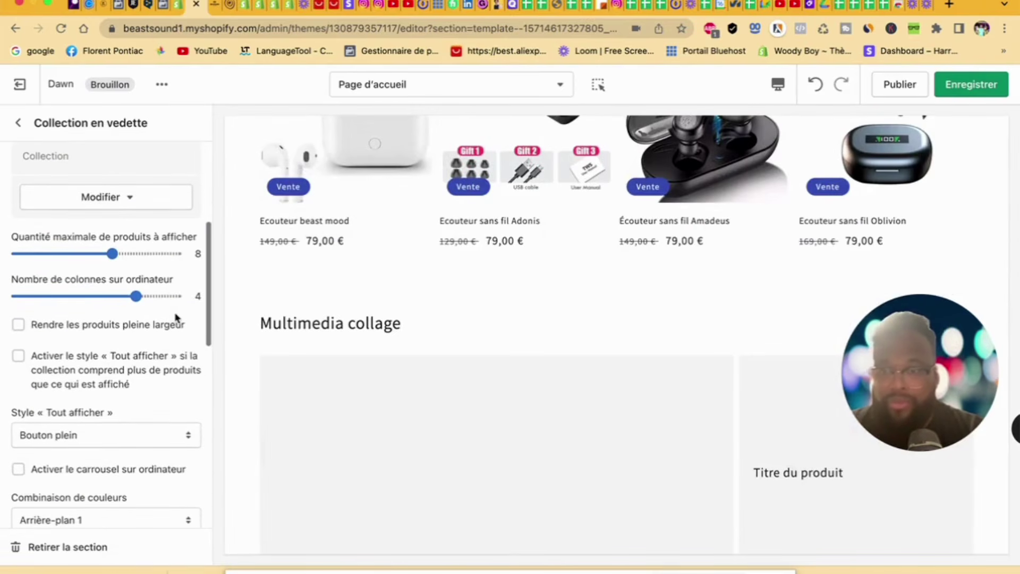
left_click(18, 325)
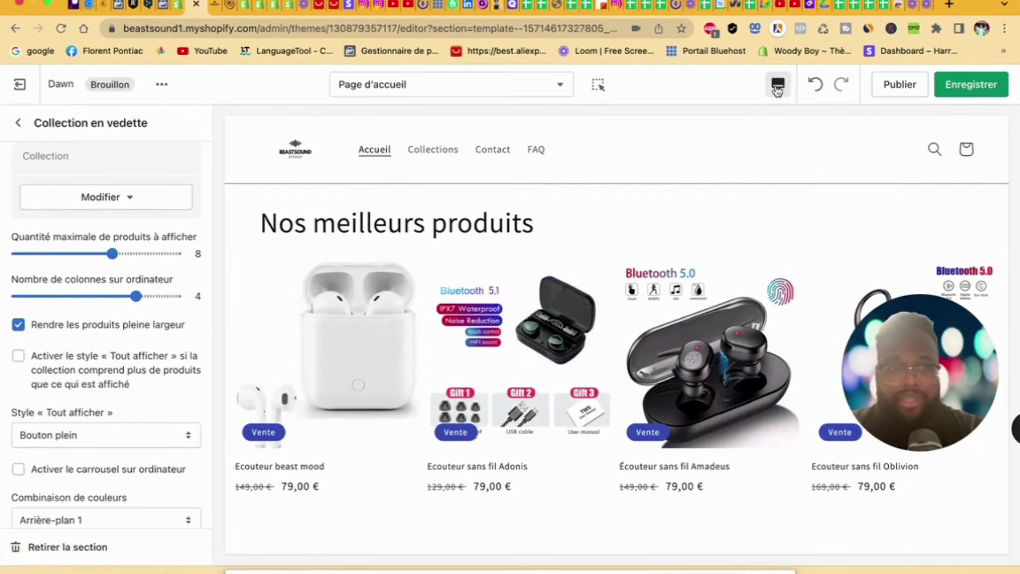
Step: Preview the featured products in Plein écran mode, then return the preview to Bureau
left_click(778, 84)
left_click(785, 175)
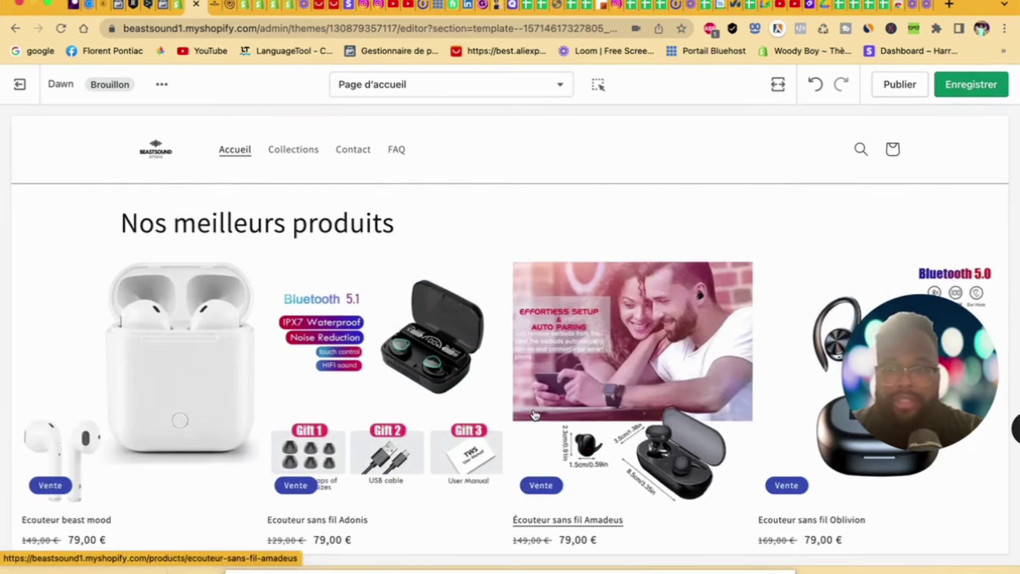
scroll(534, 414, "down", 2)
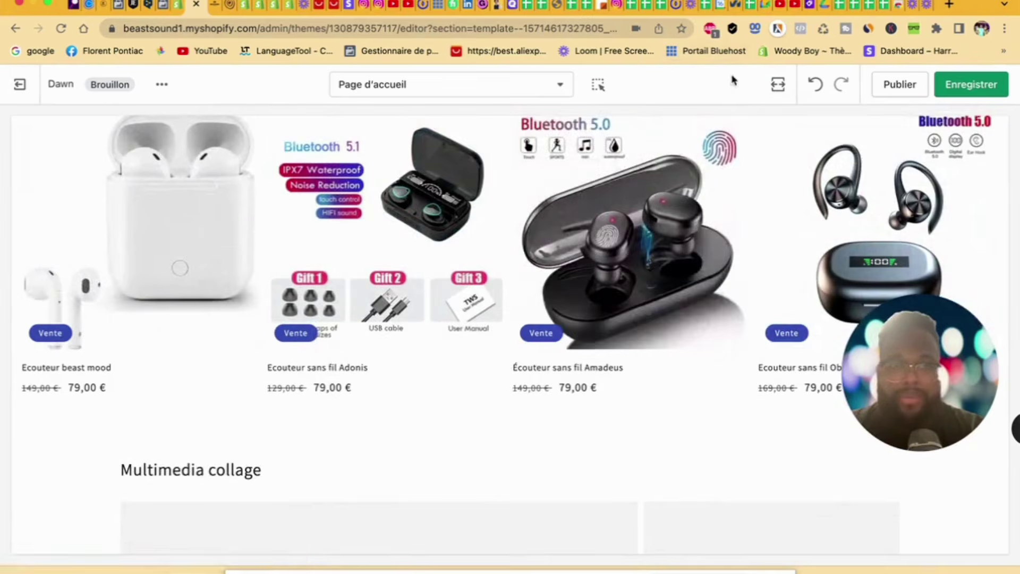
scroll(753, 232, "up", 2)
scroll(753, 232, "up", 3)
left_click(777, 83)
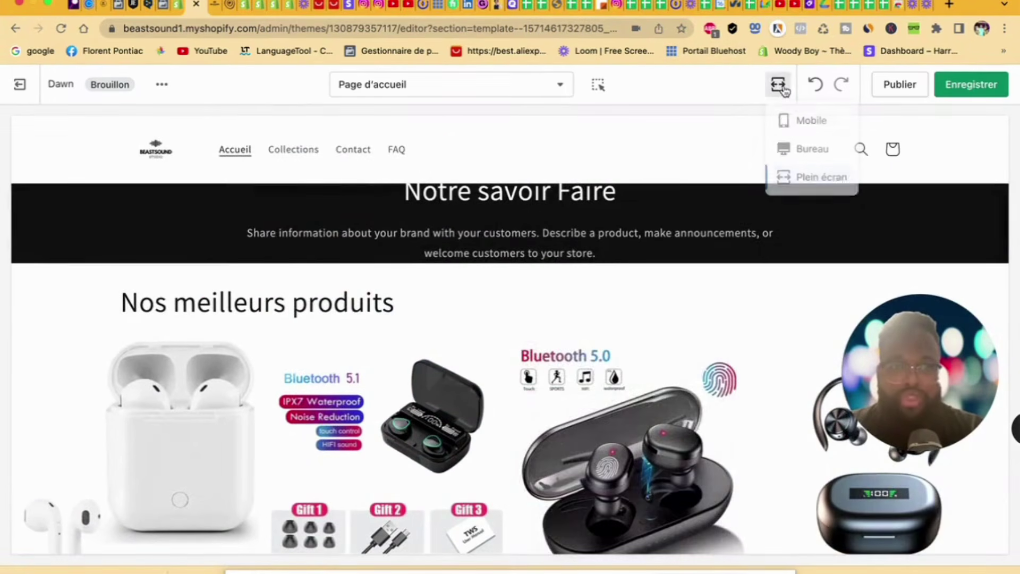
left_click(802, 152)
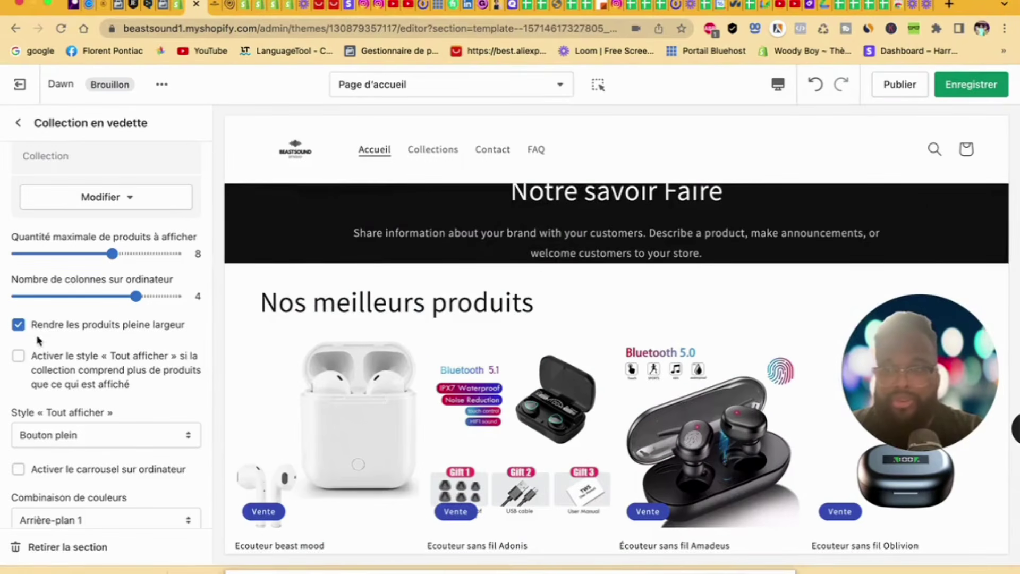
Step: Turn off full-width products in the Collection en vedette section and check the layout in Plein écran mode before returning to Bureau
left_click(19, 325)
left_click(777, 84)
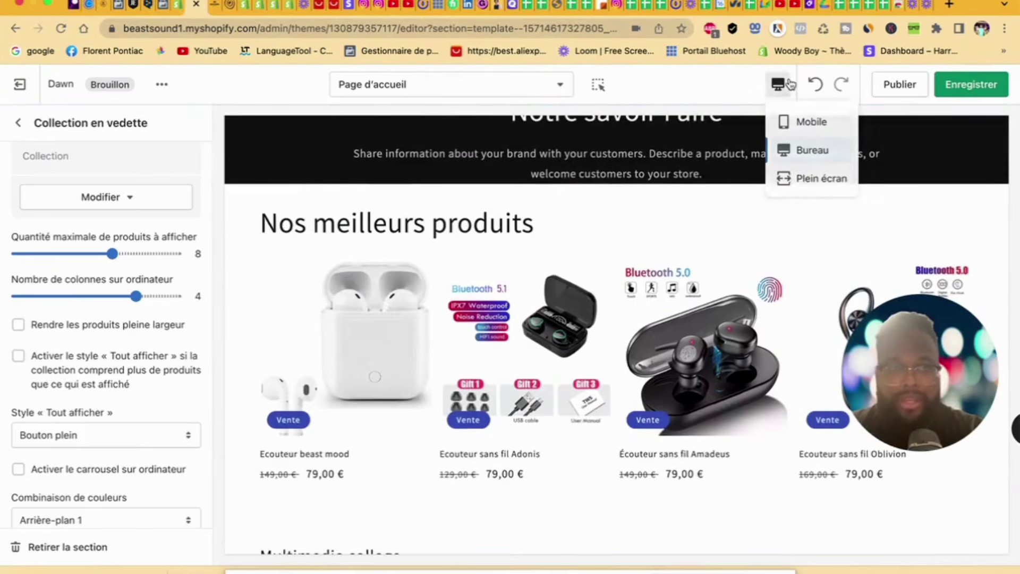
left_click(796, 186)
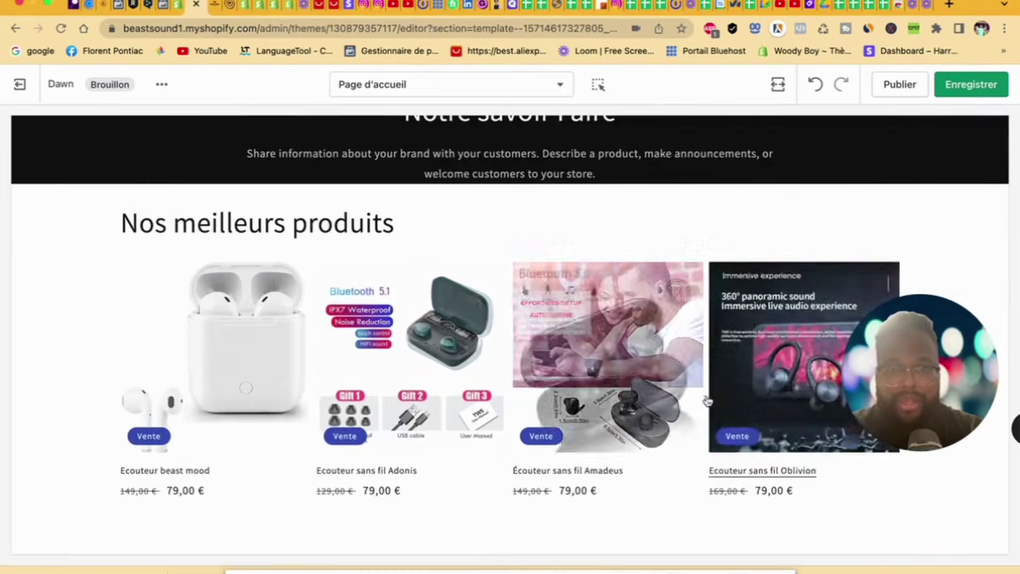
scroll(634, 433, "down", 4)
scroll(634, 435, "up", 8)
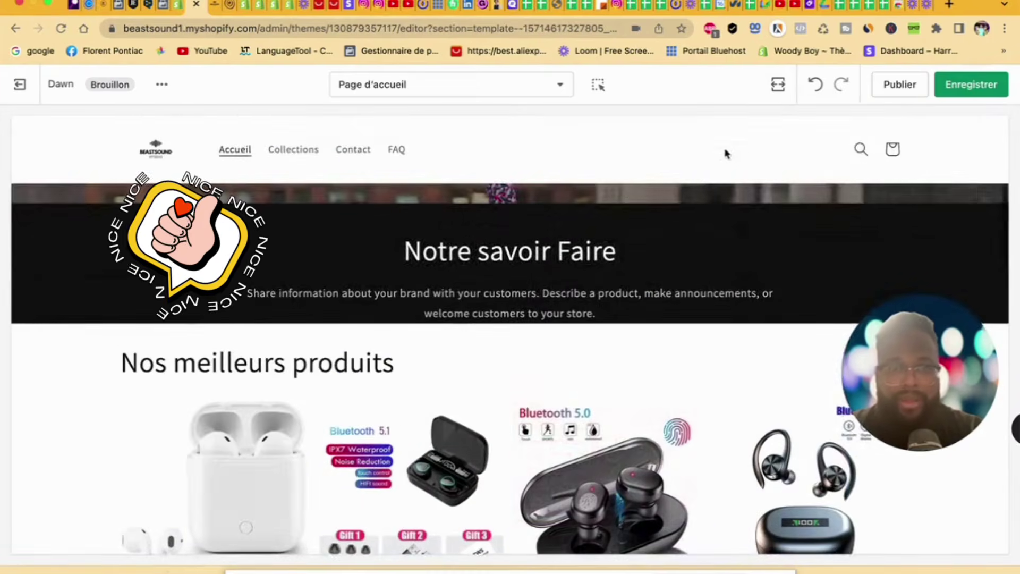
left_click(777, 85)
left_click(789, 148)
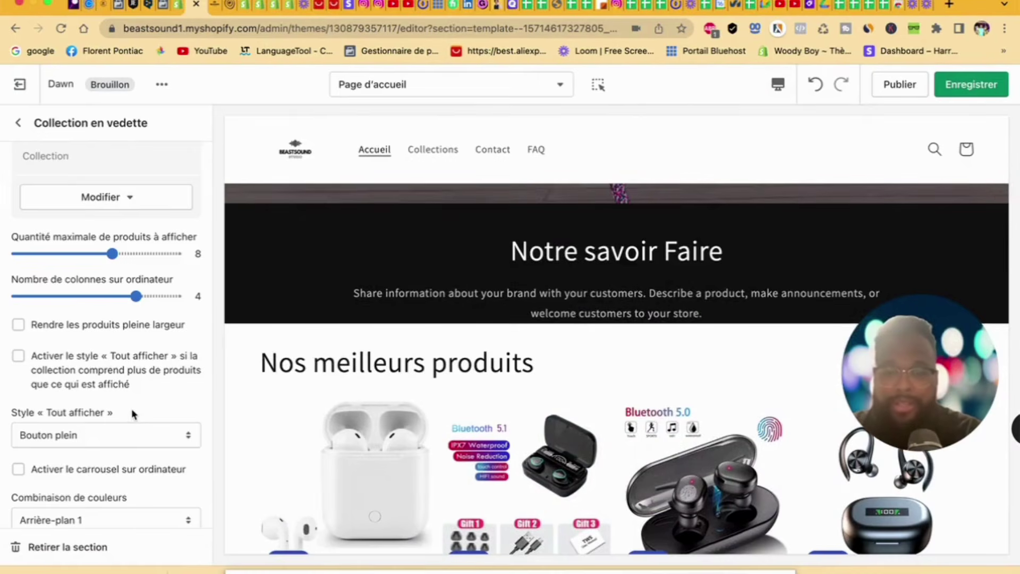
Step: Try the Inverser and Arrière-plan 2 color schemes on the Collection en vedette section, ending back on Arrière-plan 1
scroll(132, 393, "down", 3)
scroll(602, 389, "up", 4)
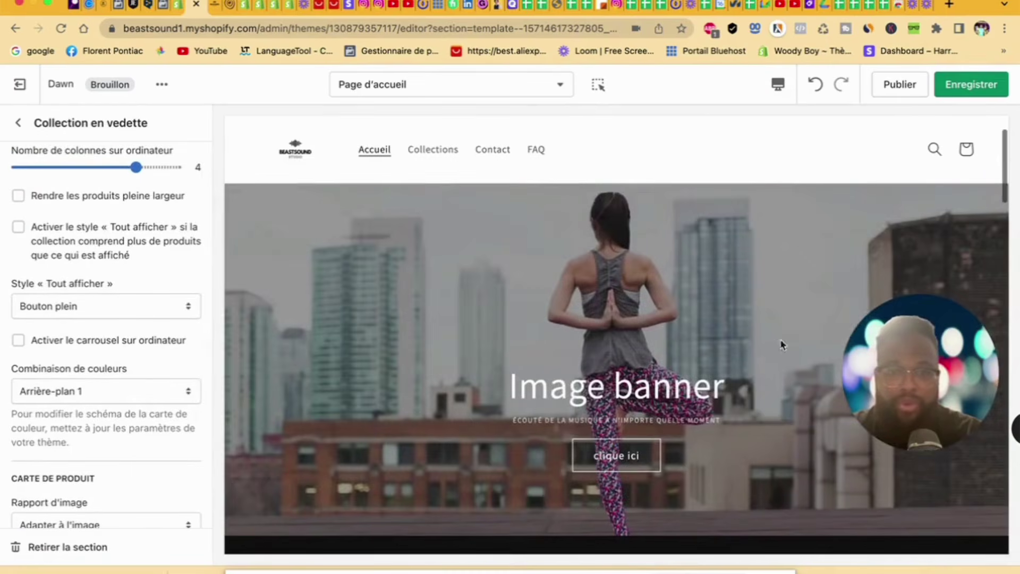
scroll(759, 362, "down", 5)
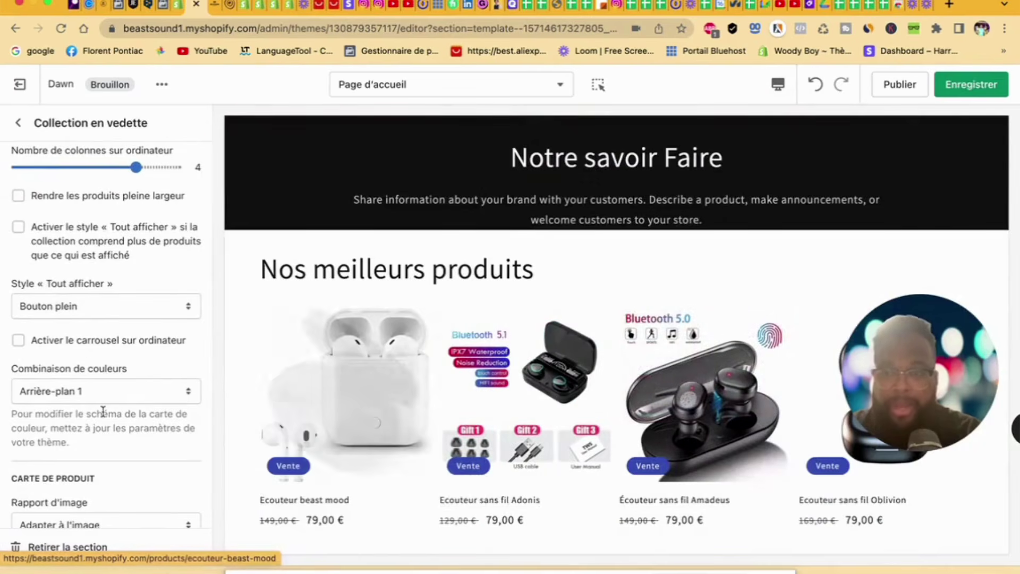
left_click(121, 382)
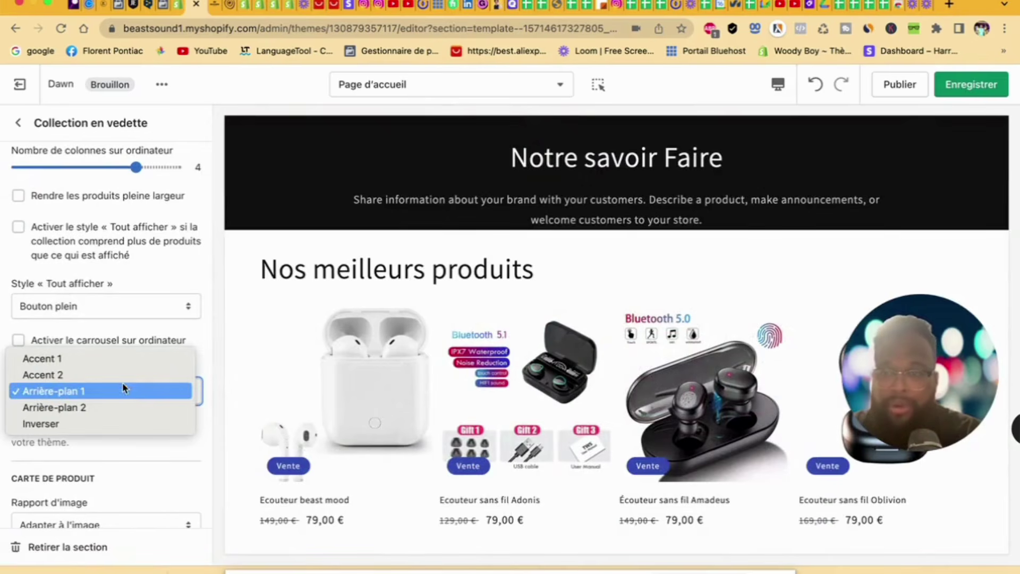
key("Escape")
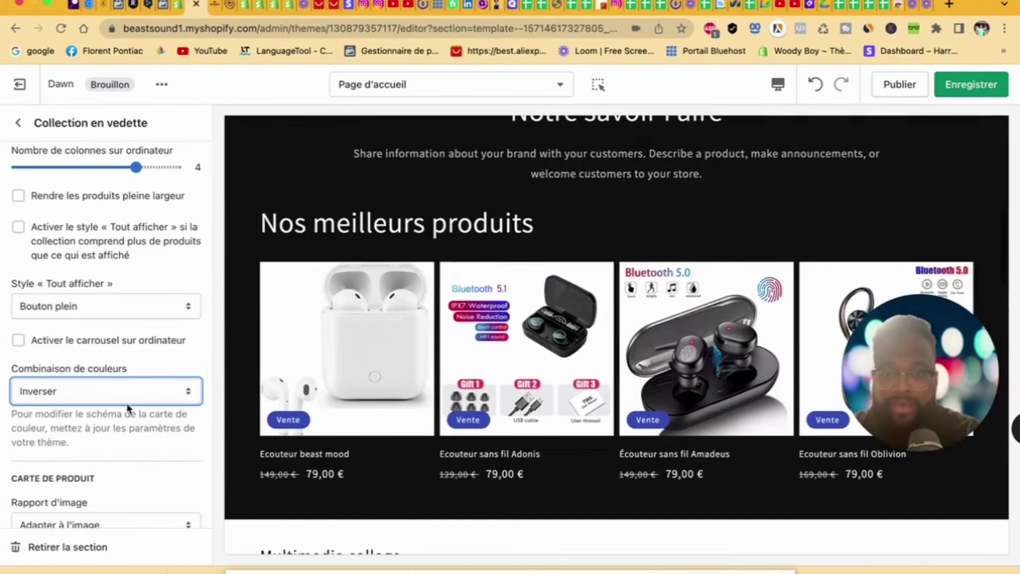
left_click(130, 392)
left_click(126, 375)
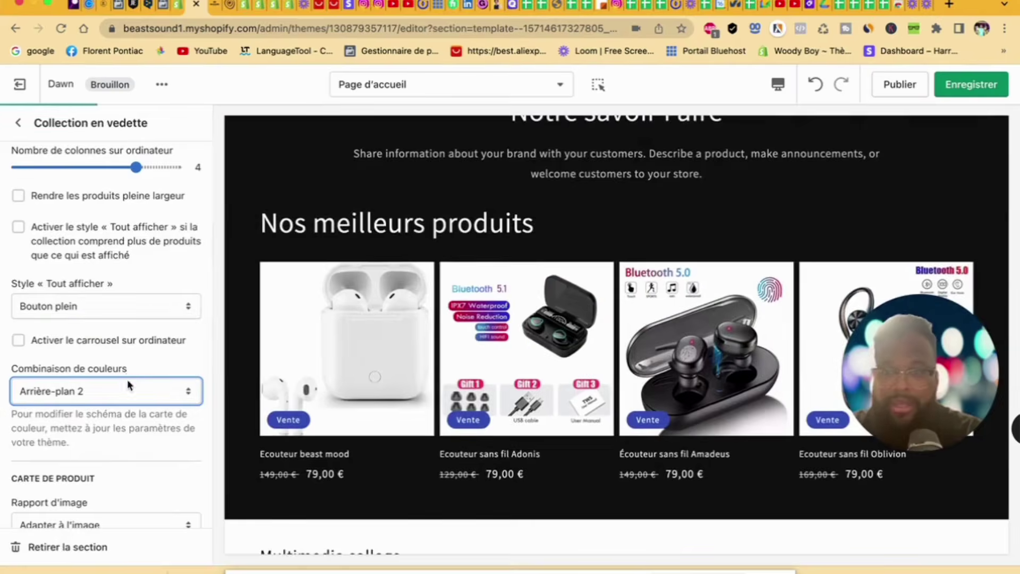
left_click(127, 390)
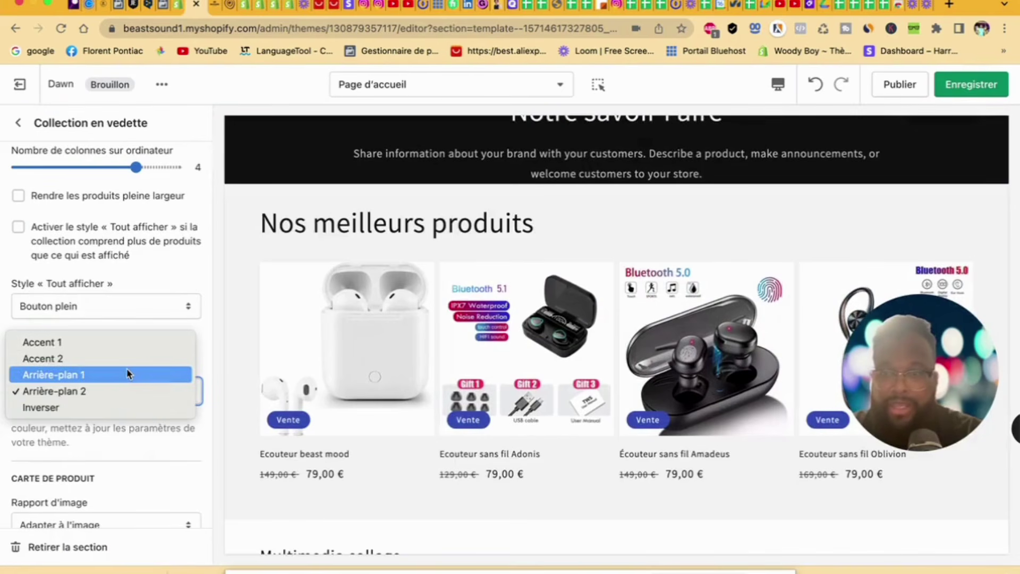
left_click(128, 374)
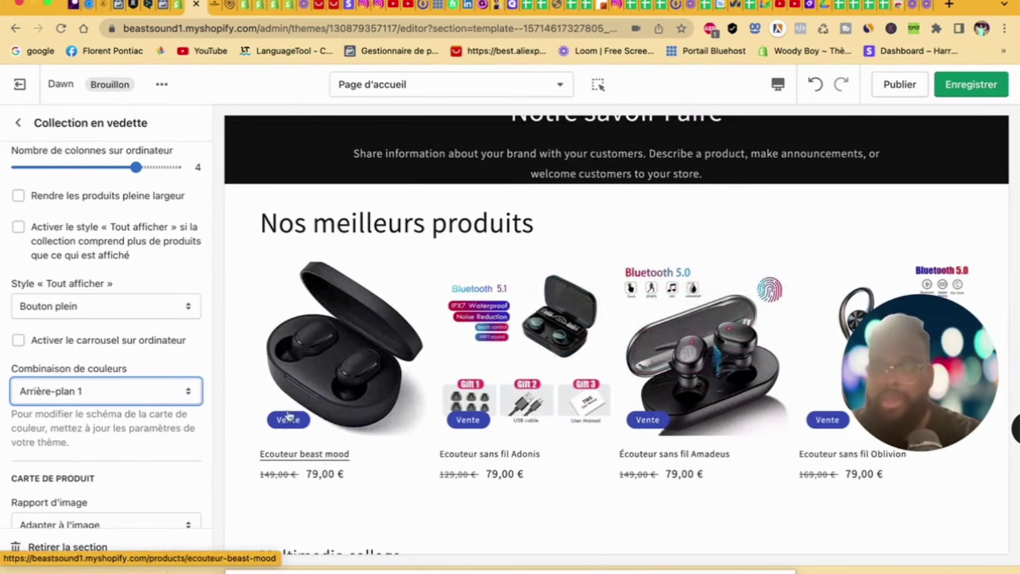
Step: Try the Bouton en relief style for « Tout afficher » in the Collection en vedette section, returning to Bouton plein
left_click(117, 311)
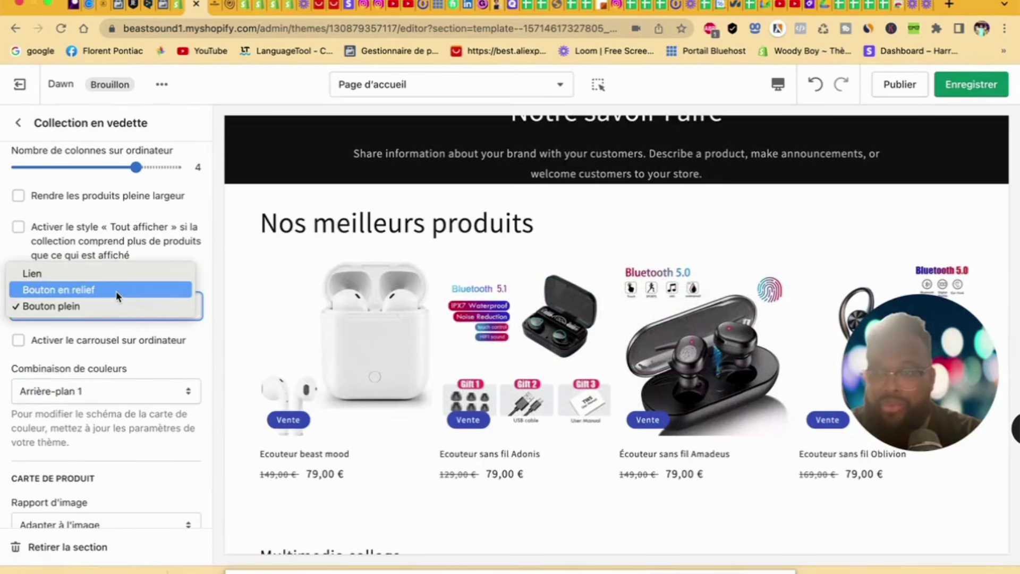
left_click(116, 290)
left_click(110, 311)
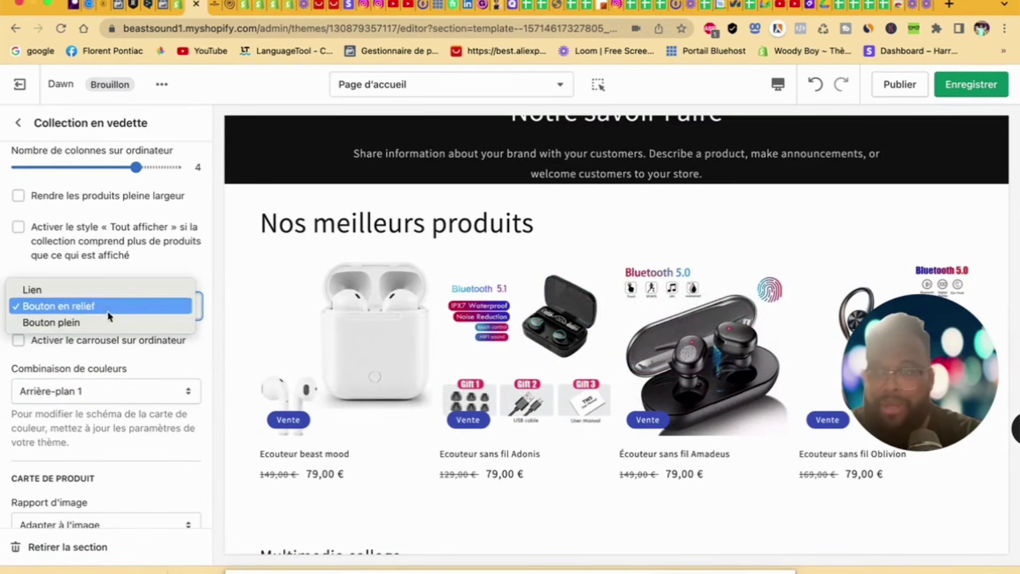
left_click(107, 321)
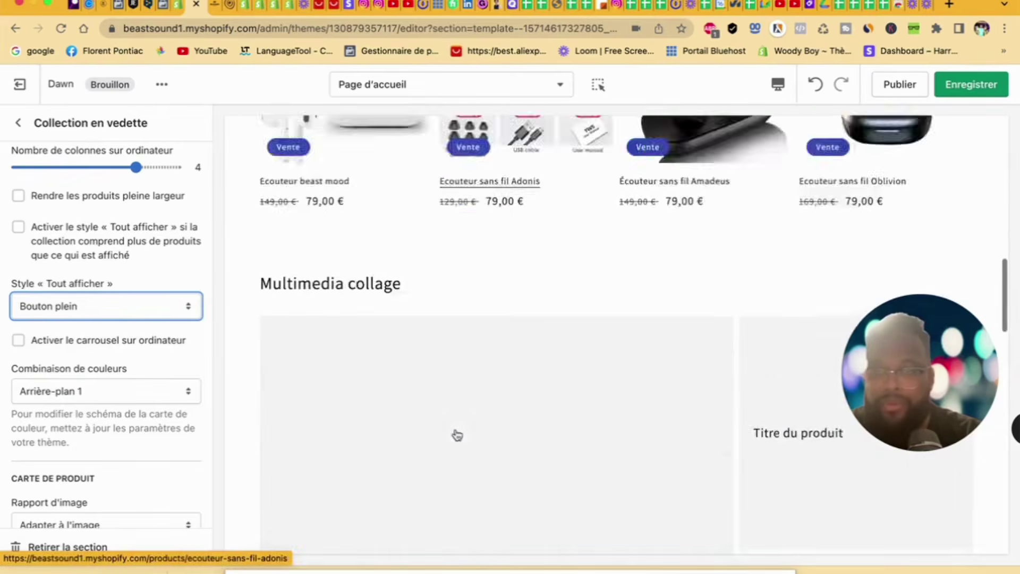
Step: Enable the vendor, the product rating and the quick add button on the product cards of the Collection en vedette section
scroll(143, 401, "down", 3)
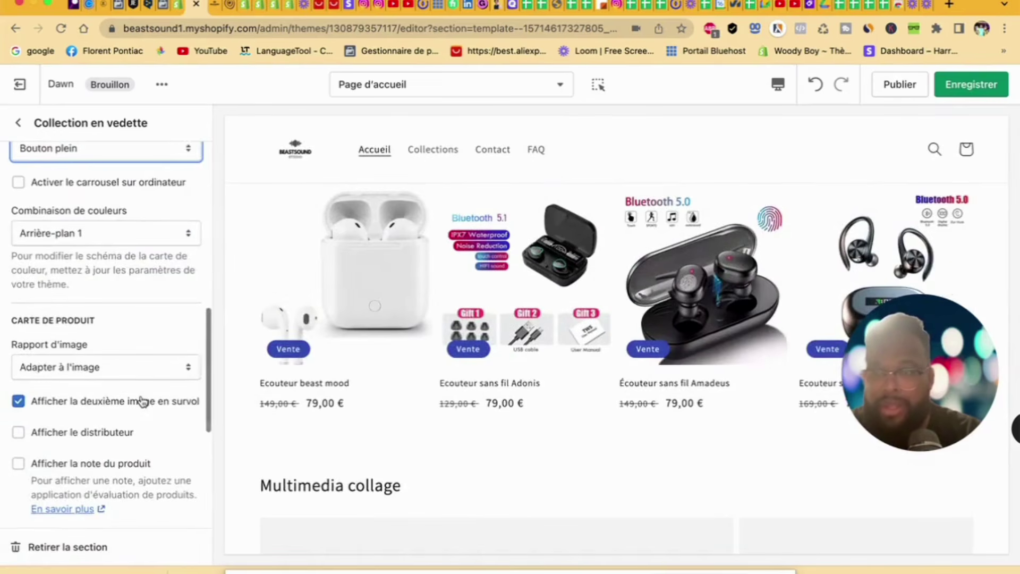
scroll(142, 401, "down", 2)
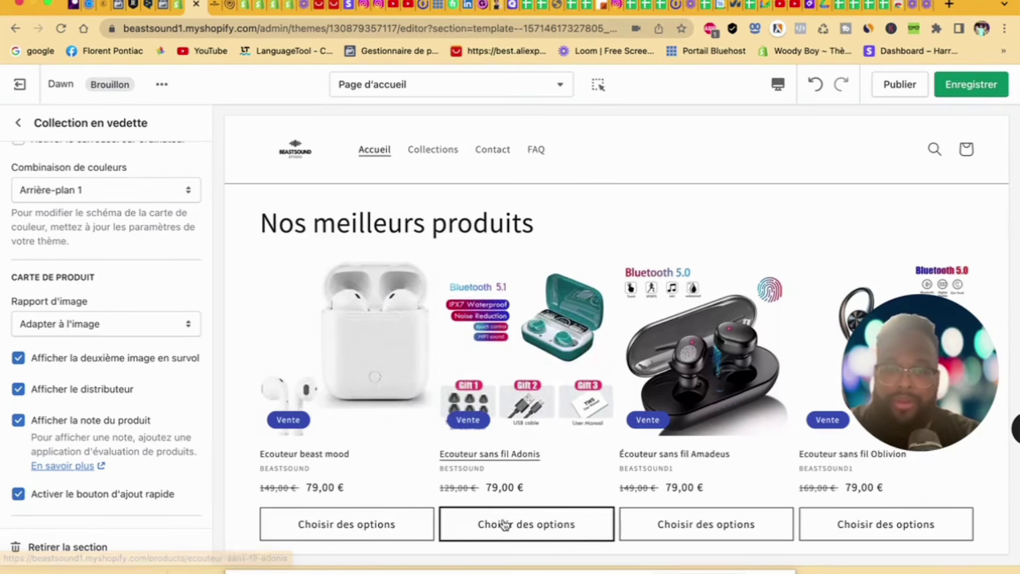
scroll(505, 525, "down", 3)
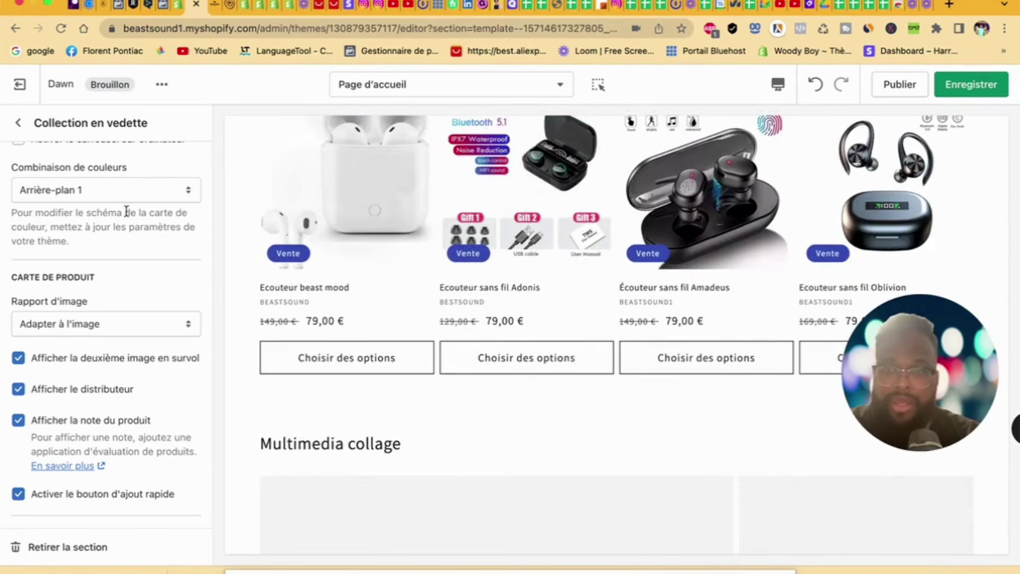
Step: Compare the Bouton en relief and Lien styles for « Tout afficher » on the featured collection, ending back on Bouton plein
scroll(126, 212, "up", 2)
left_click(97, 223)
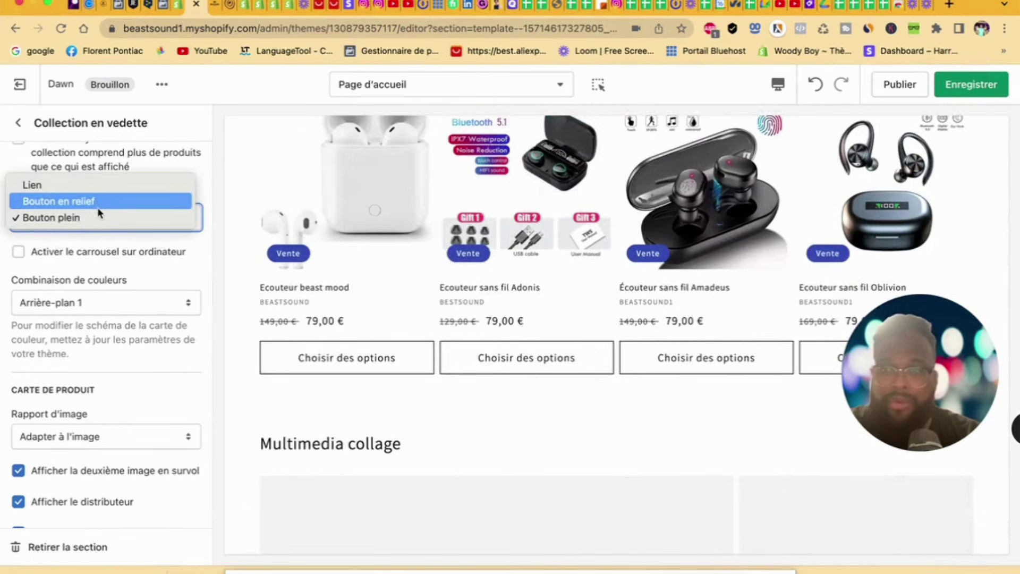
left_click(98, 206)
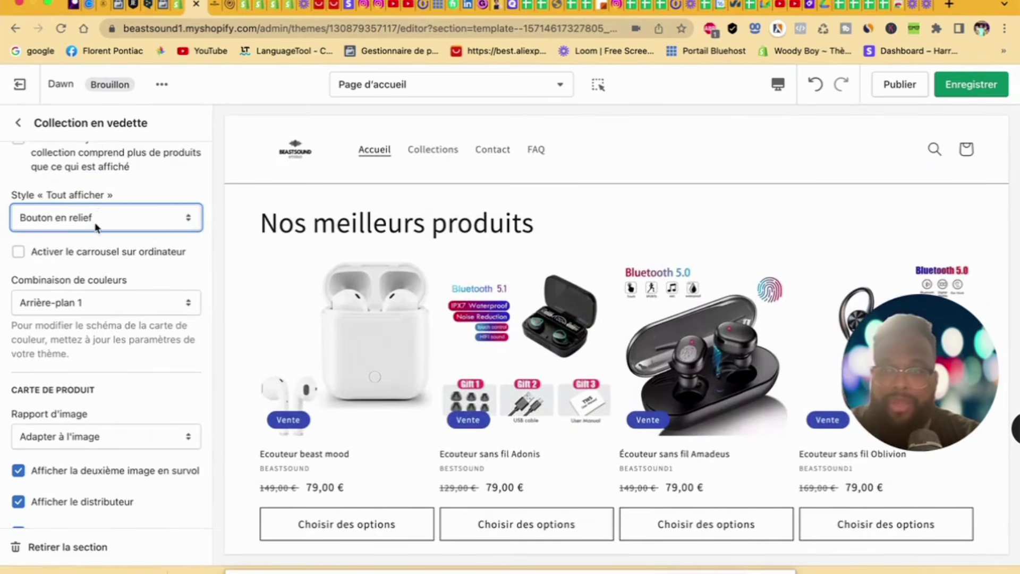
left_click(96, 220)
left_click(87, 204)
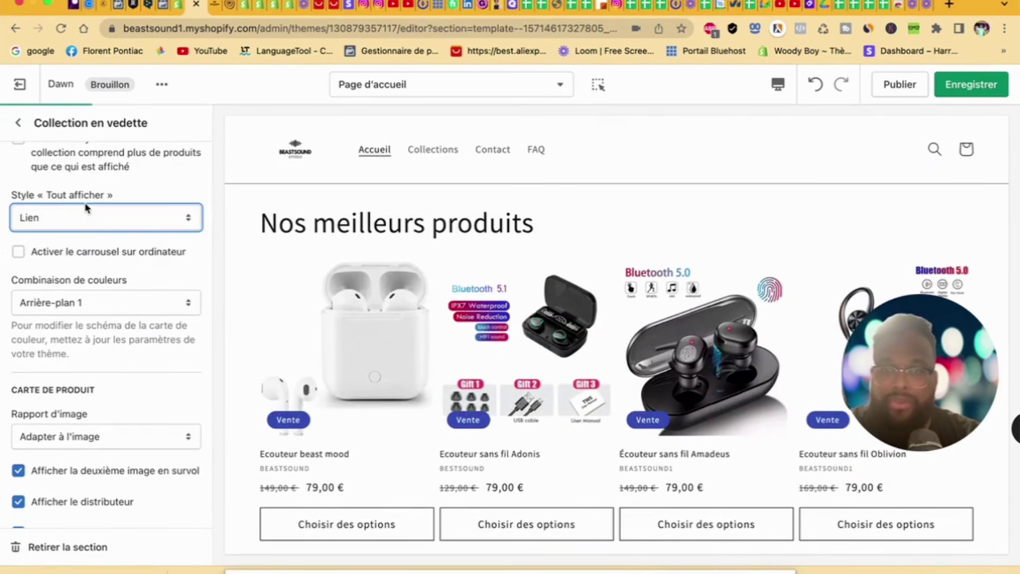
left_click(92, 219)
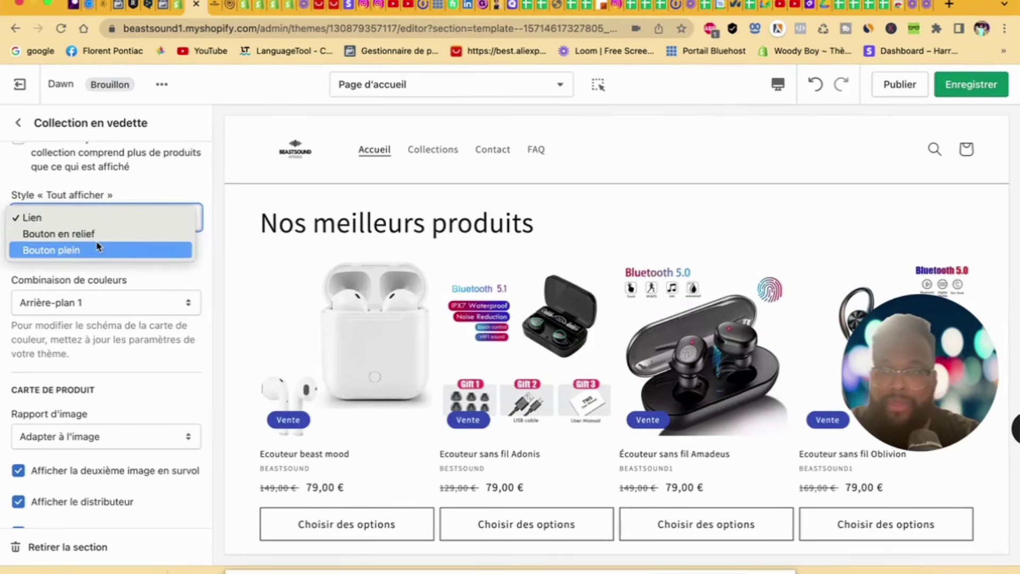
left_click(98, 247)
scroll(533, 439, "down", 4)
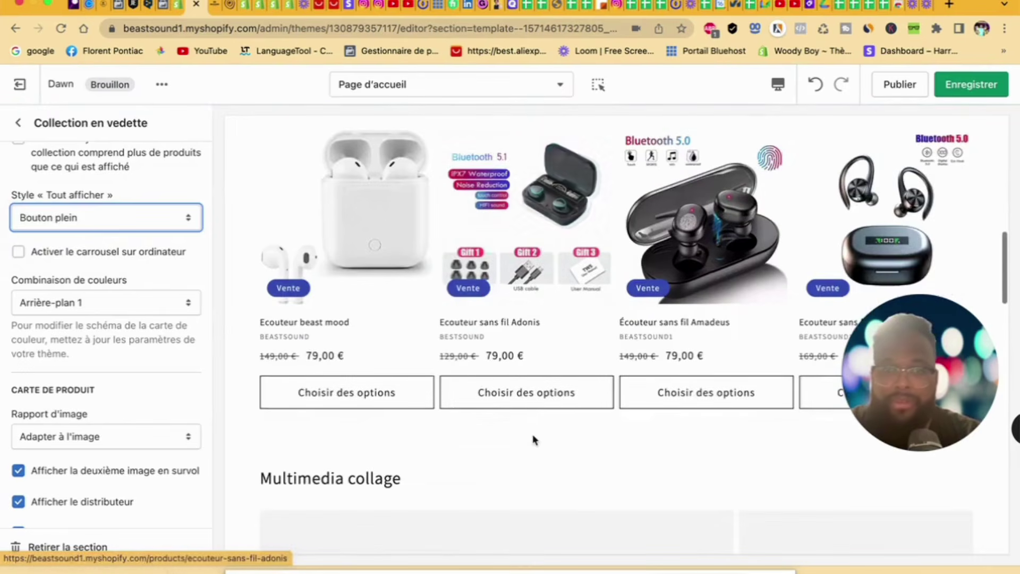
scroll(534, 441, "down", 2)
Step: Preview the featured products in Mobile mode, check the mobile column options, and return the preview to Bureau
scroll(98, 390, "down", 3)
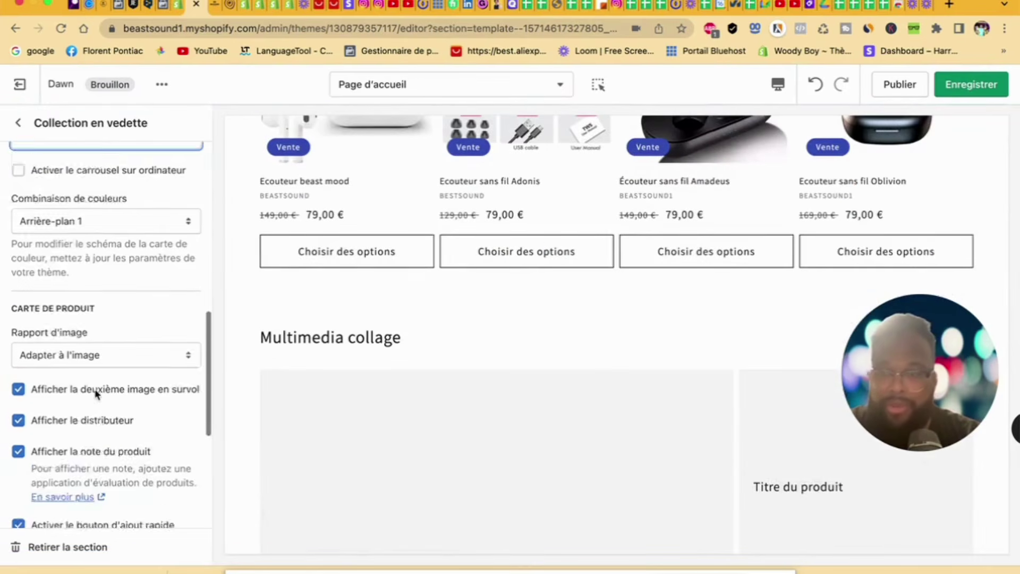
scroll(95, 390, "down", 3)
scroll(97, 392, "down", 1)
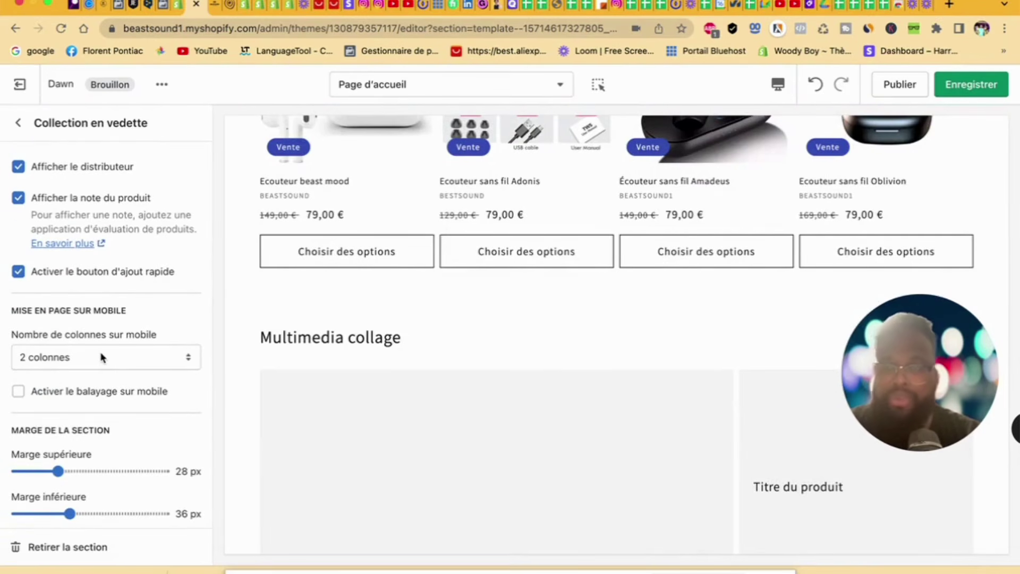
left_click(779, 86)
left_click(806, 130)
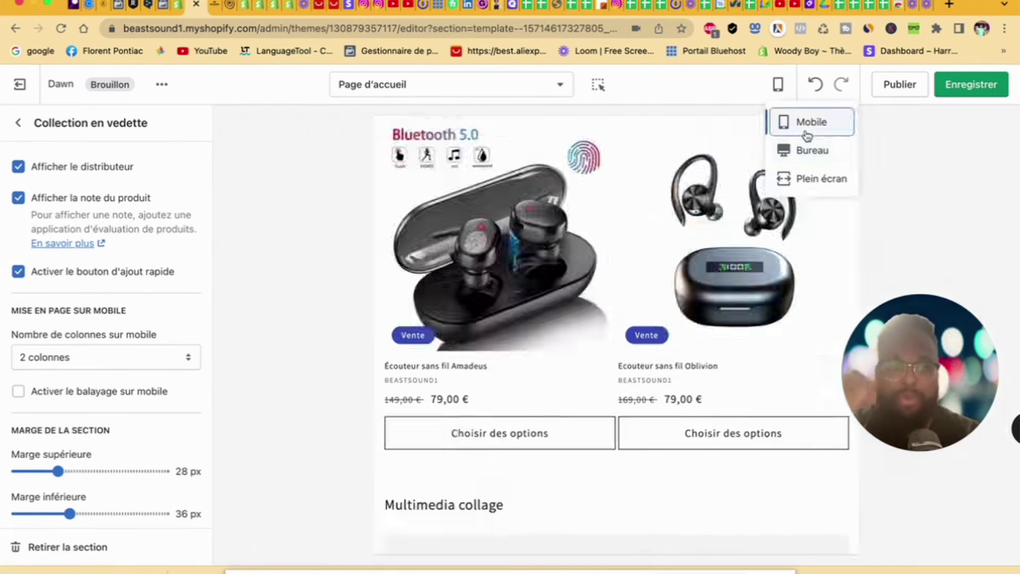
scroll(690, 343, "up", 4)
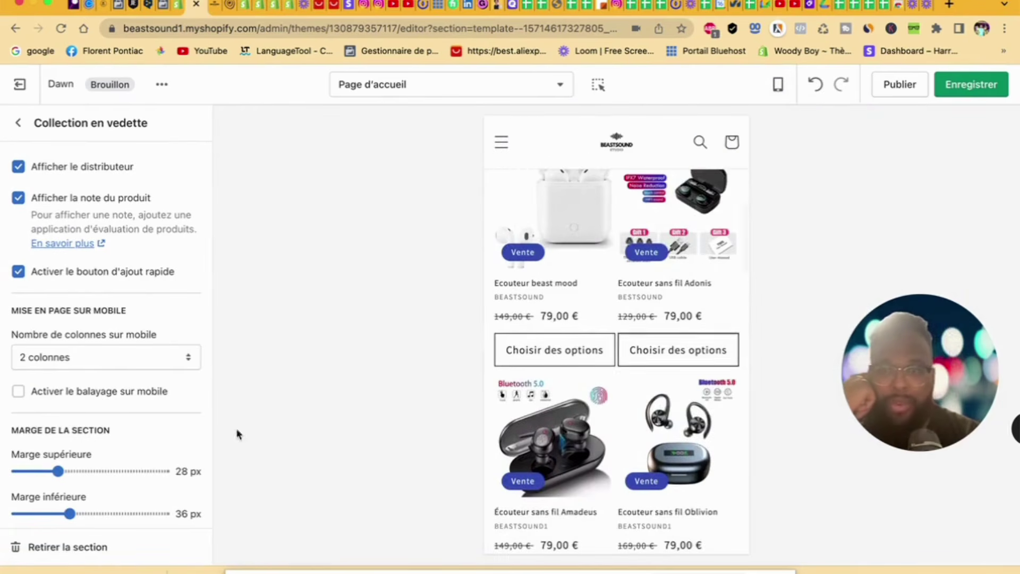
scroll(616, 343, "up", 5)
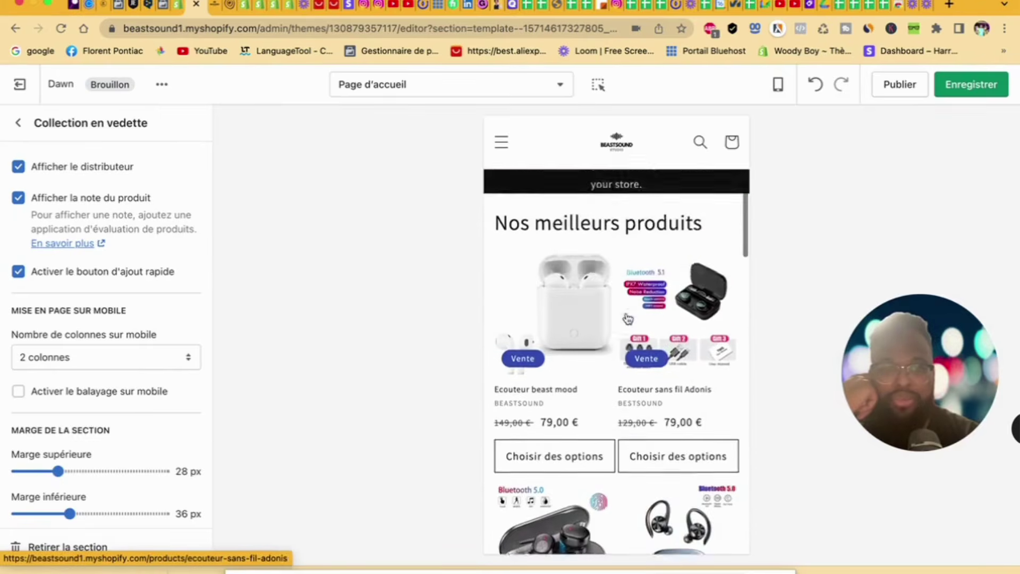
scroll(624, 324, "down", 6)
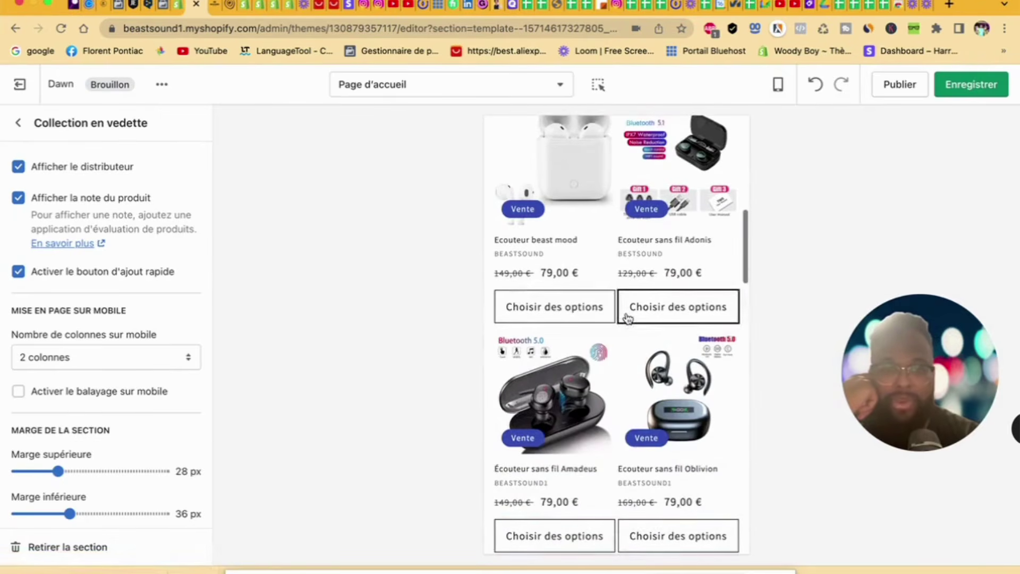
left_click(105, 366)
left_click(299, 388)
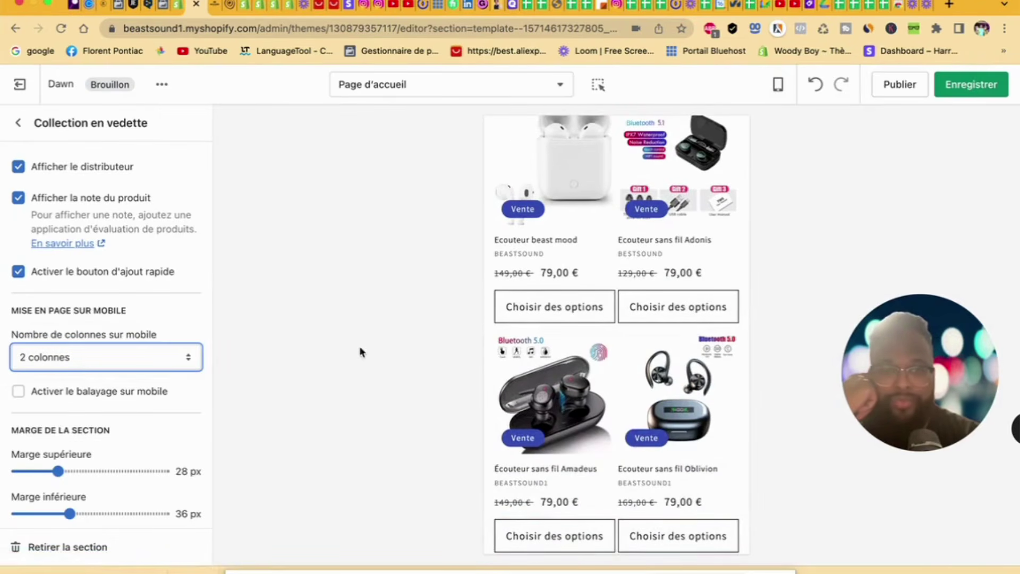
left_click(788, 86)
left_click(812, 150)
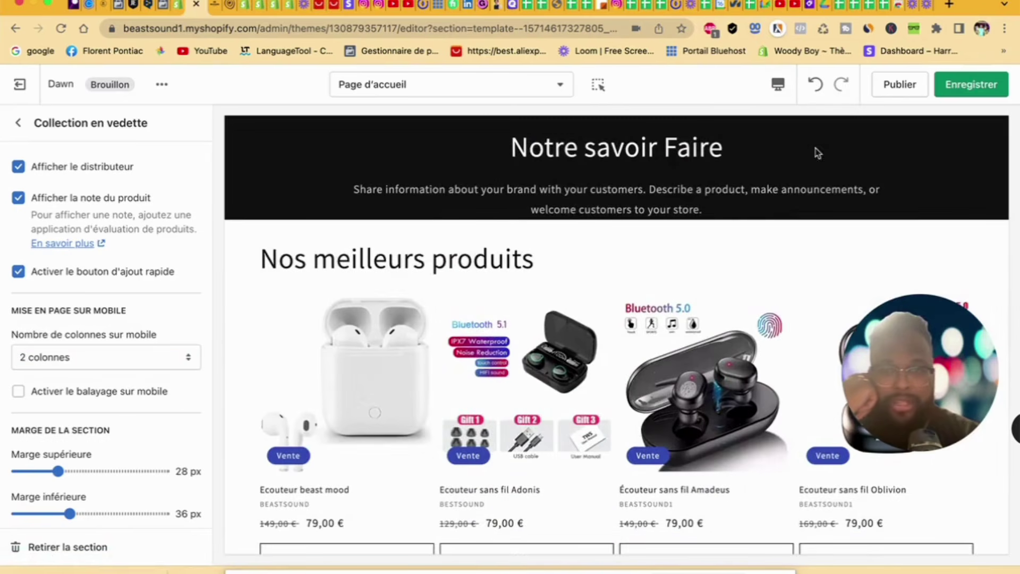
Step: Review all the Collection en vedette settings, from the title down to the section margins
scroll(176, 489, "down", 1)
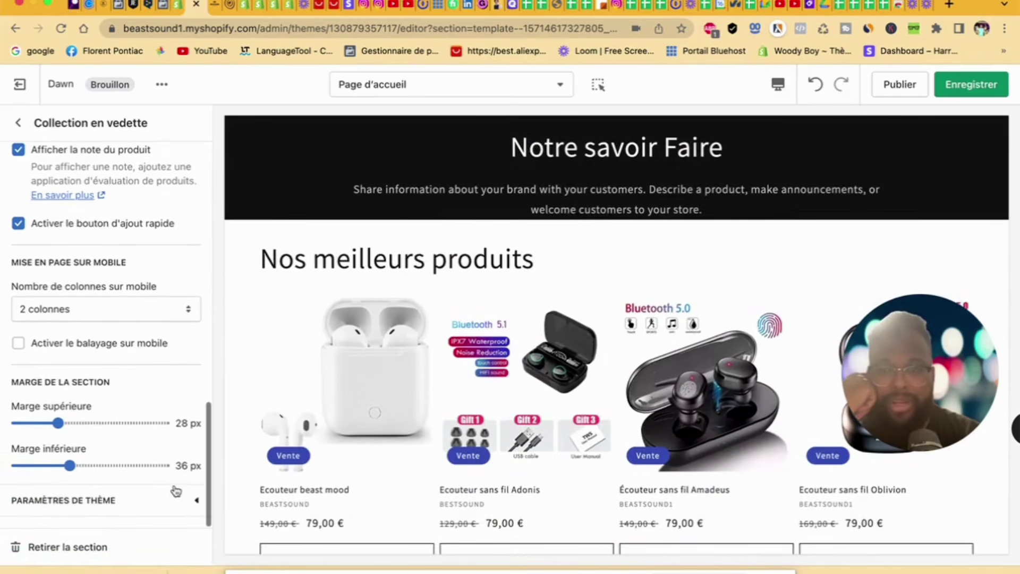
scroll(176, 490, "up", 8)
scroll(176, 490, "up", 6)
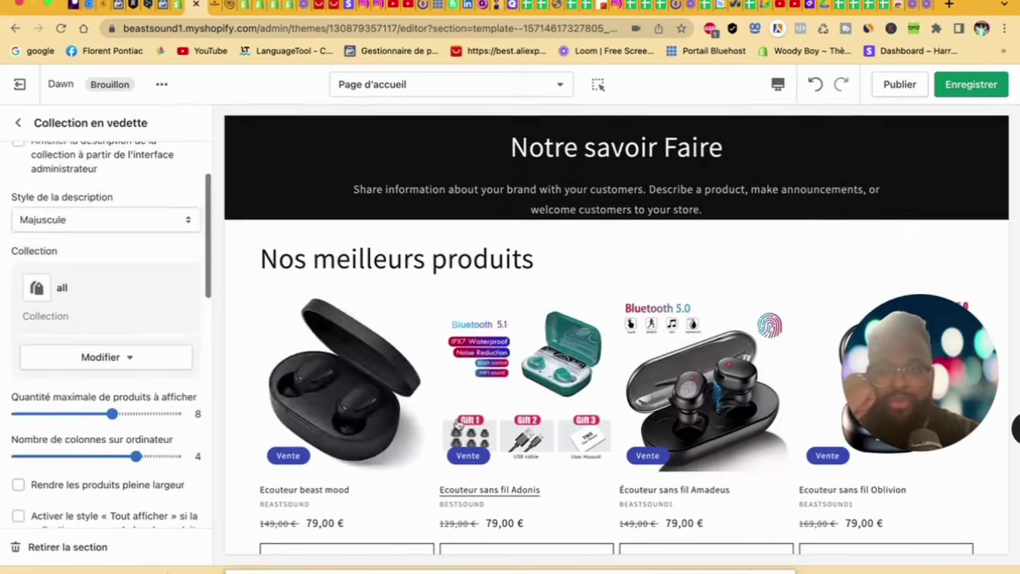
scroll(467, 419, "up", 6)
scroll(122, 356, "up", 4)
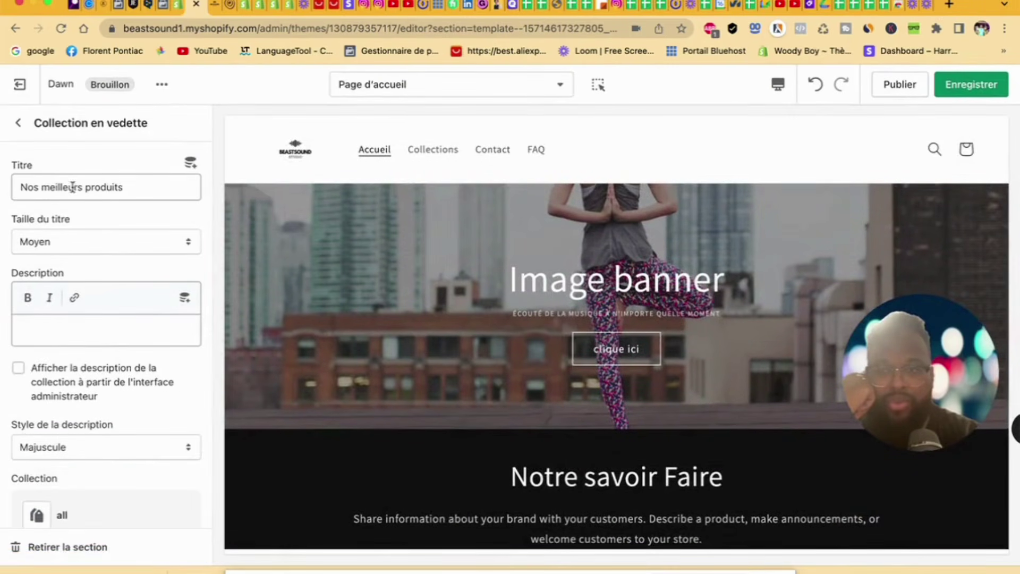
scroll(150, 307, "down", 5)
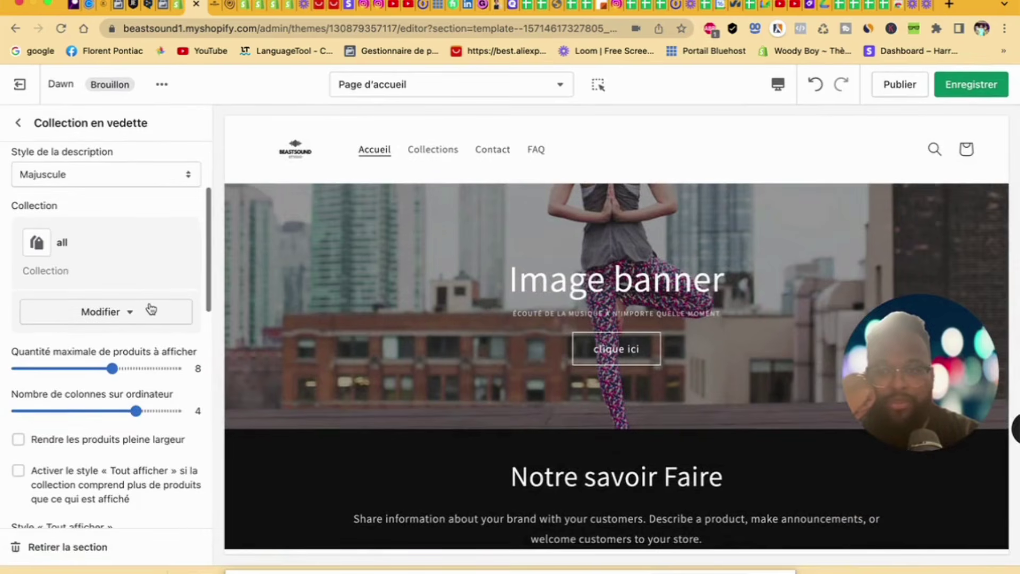
scroll(151, 309, "down", 10)
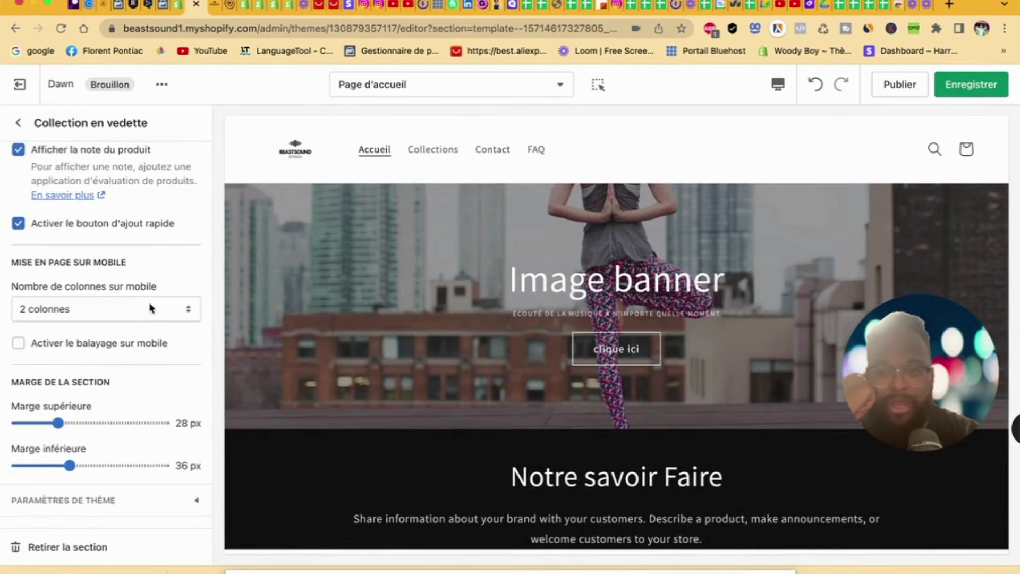
Step: Recheck the Collection en vedette settings up to the title and return to the list of home page sections
scroll(150, 308, "up", 8)
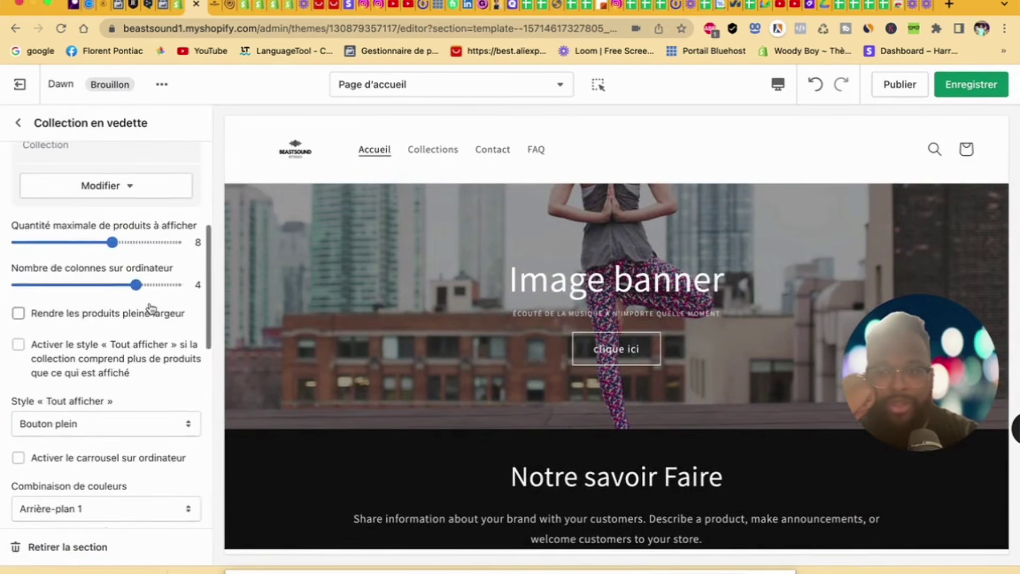
scroll(150, 307, "up", 8)
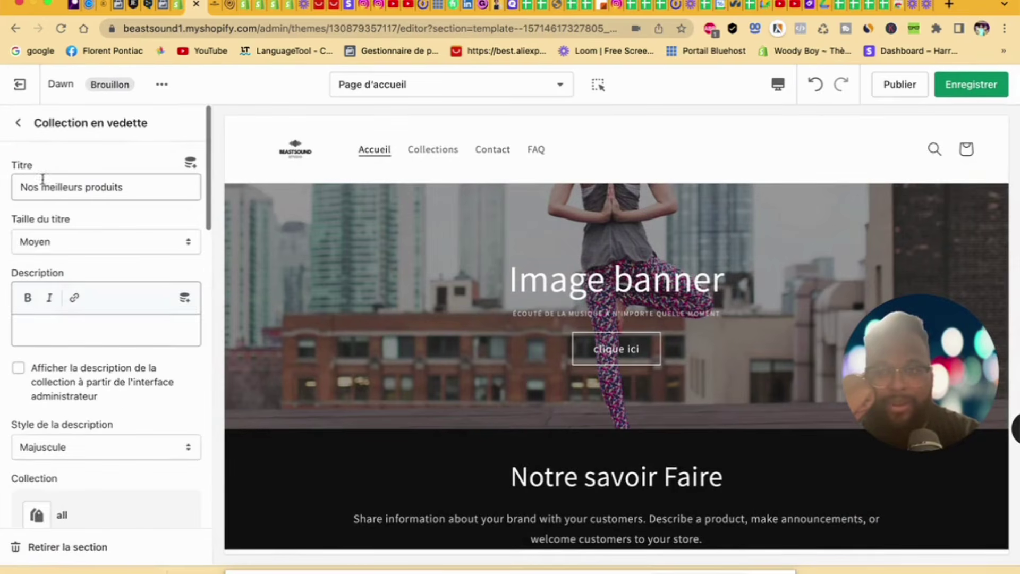
left_click(19, 126)
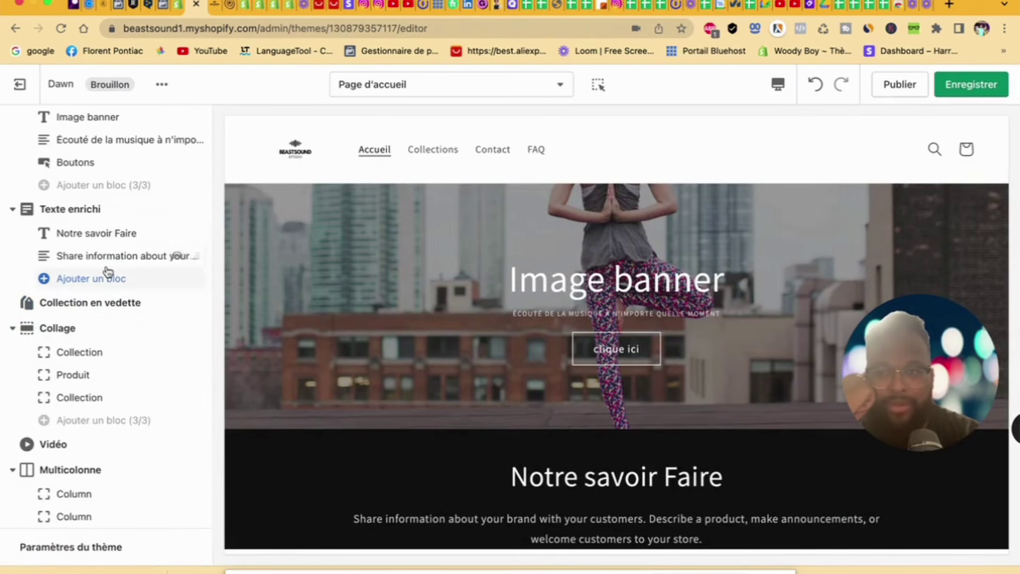
Step: Try the Collection en vedette section above Texte enrichi in the page order, and move it back below that section
scroll(271, 345, "down", 6)
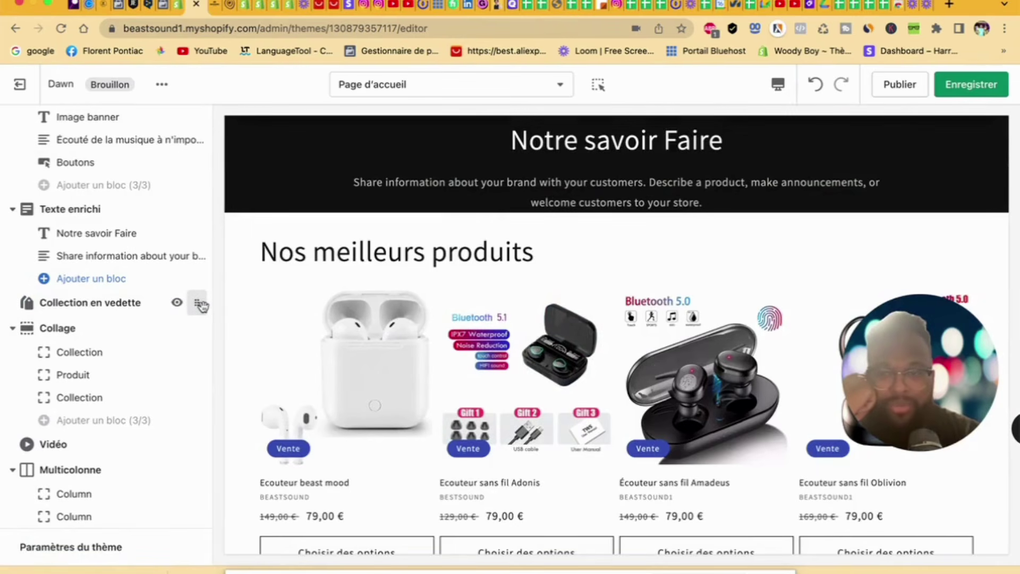
left_click_drag(201, 304, 210, 229)
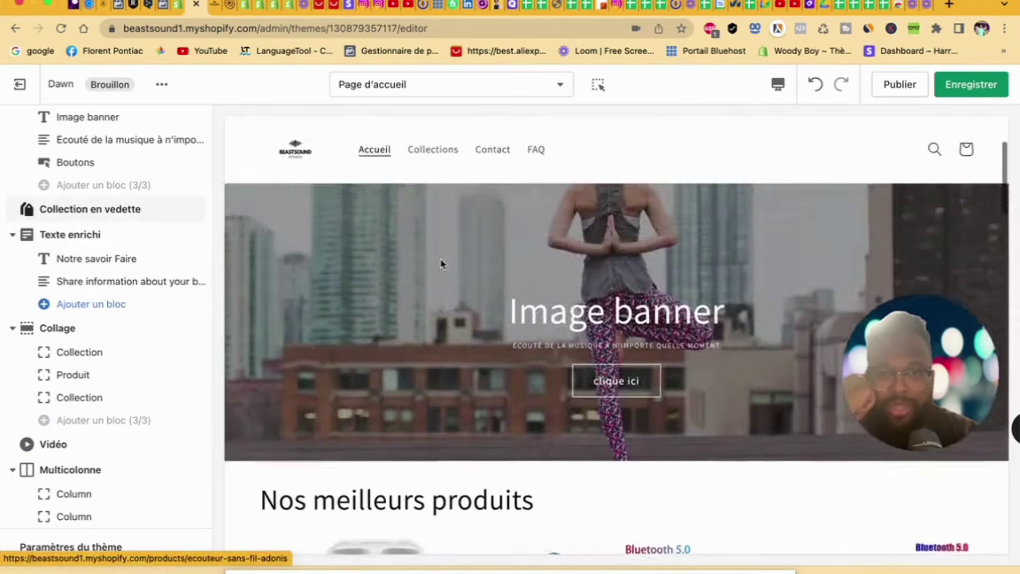
scroll(441, 264, "down", 10)
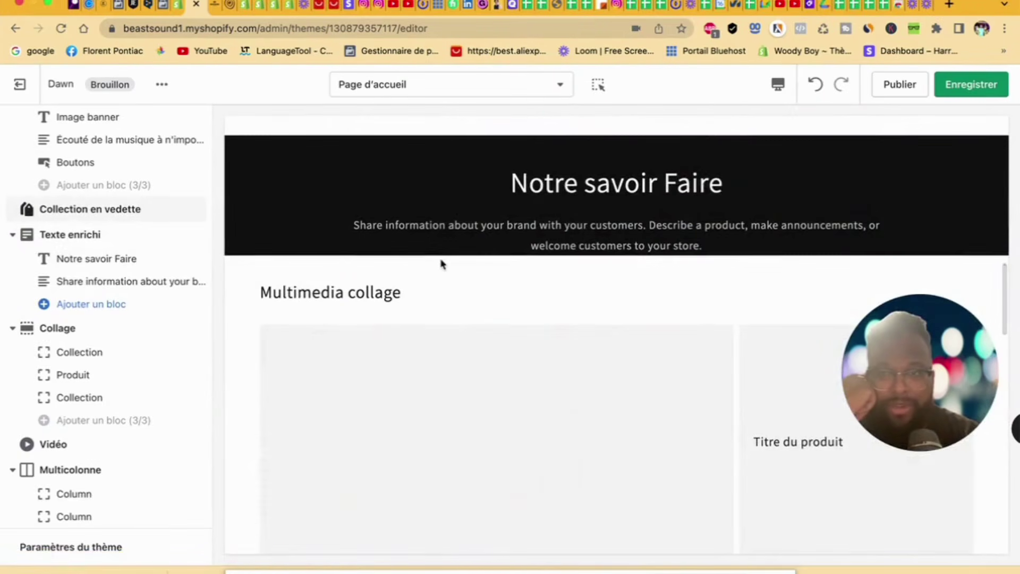
left_click_drag(201, 210, 200, 296)
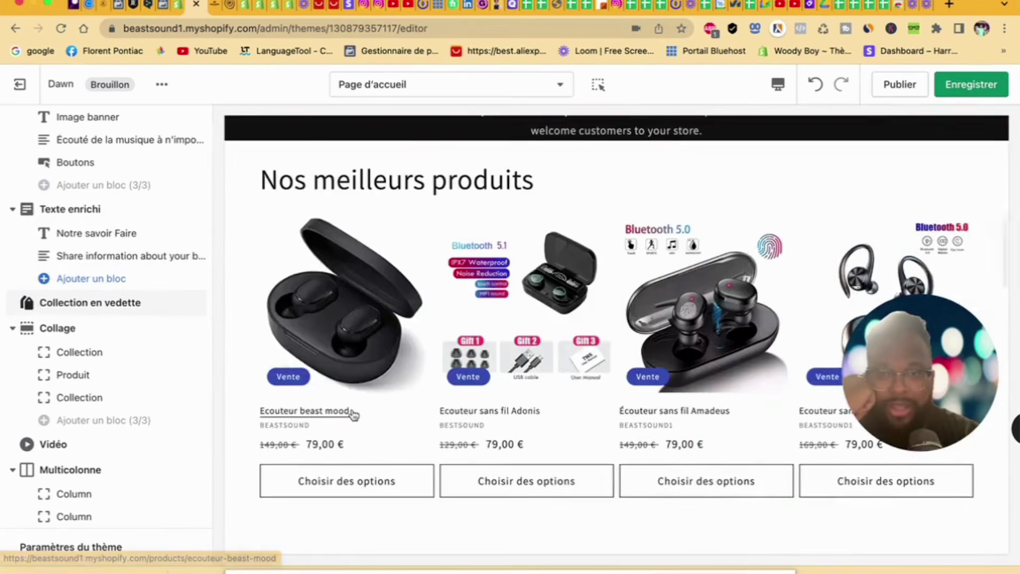
scroll(353, 414, "down", 6)
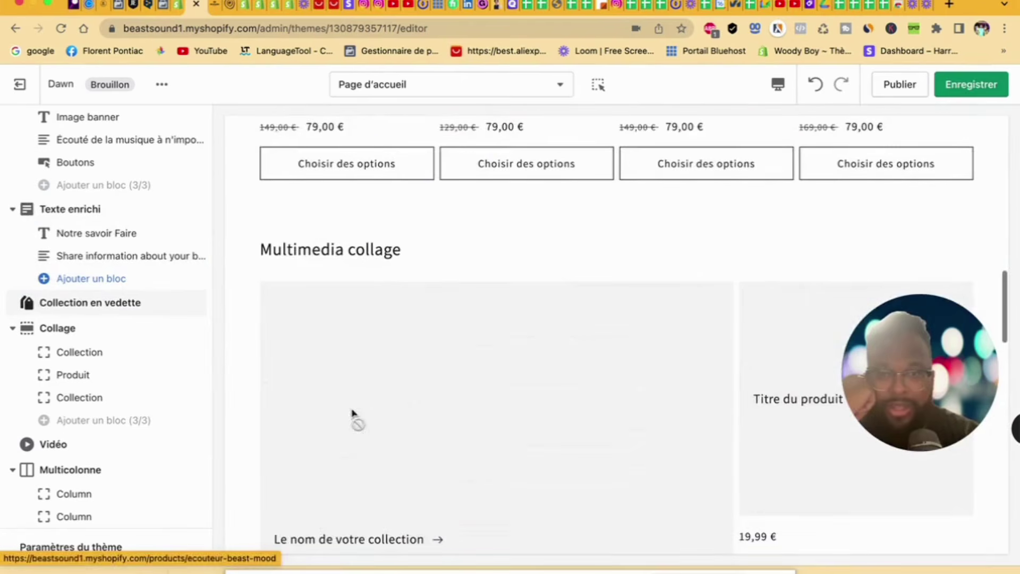
Step: Examine the Collage section's settings and the layout of its collection and product blocks in the preview
left_click(66, 329)
left_click(19, 121)
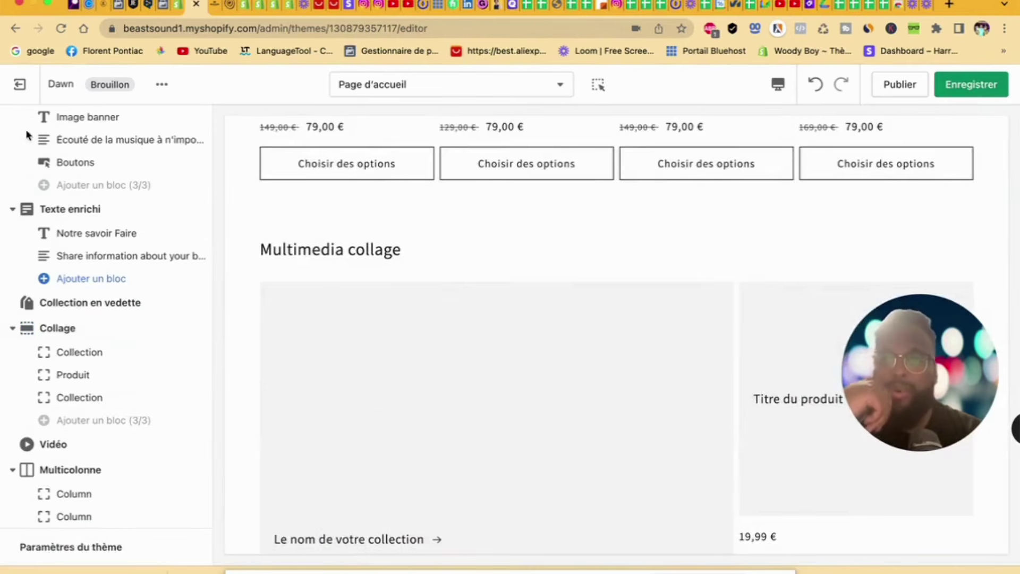
scroll(385, 405, "down", 5)
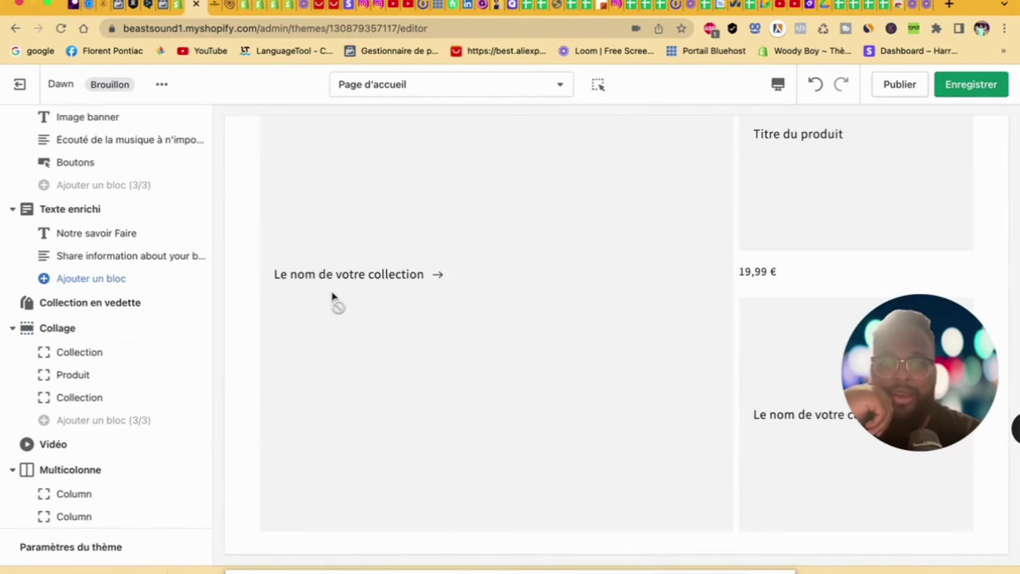
scroll(504, 338, "up", 2)
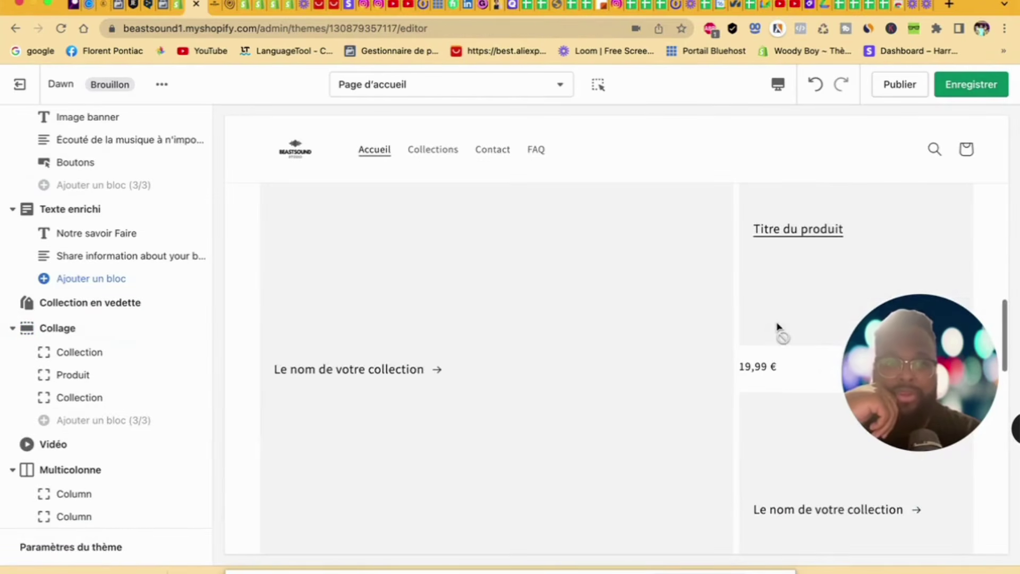
scroll(781, 330, "down", 3)
scroll(777, 325, "down", 4)
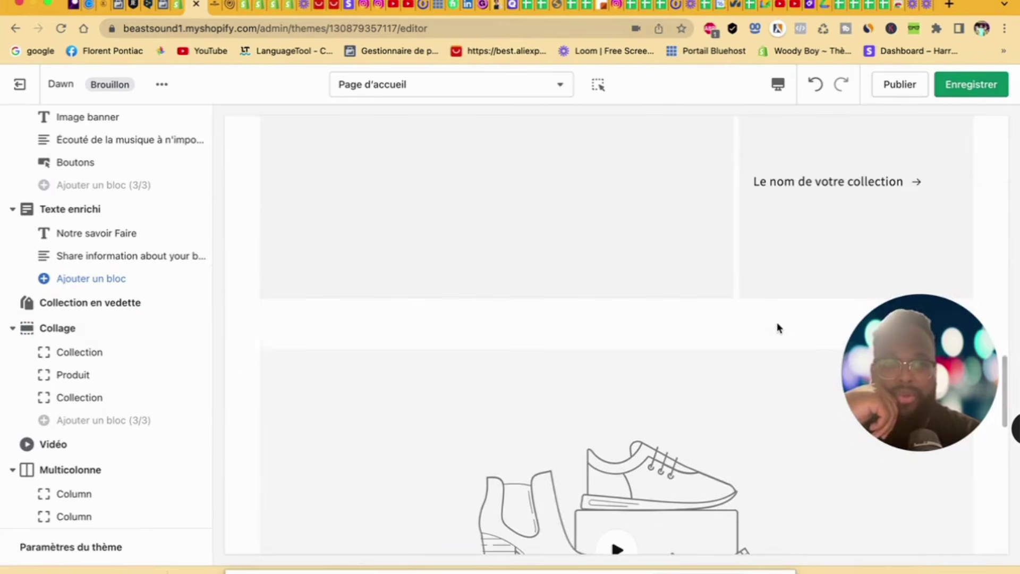
scroll(777, 327, "up", 3)
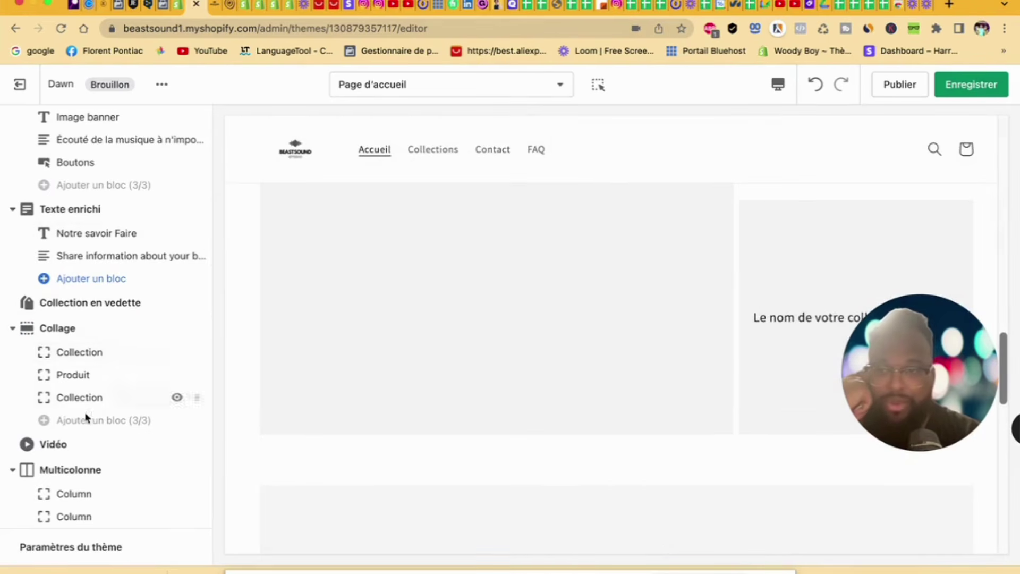
Step: Assign the Écouteur sans fil collection to the first Collection block of the Collage section
left_click(112, 354)
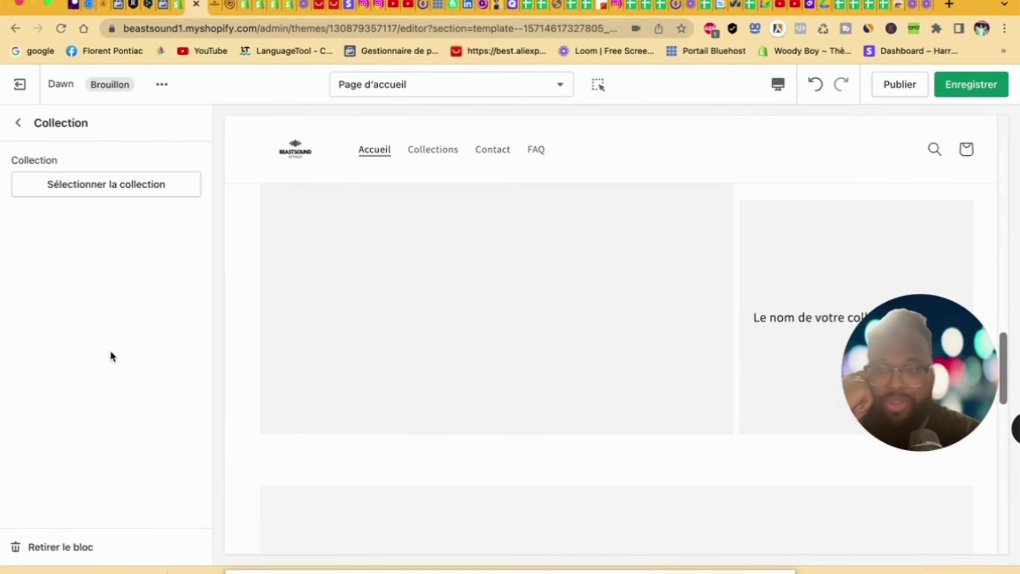
left_click(90, 191)
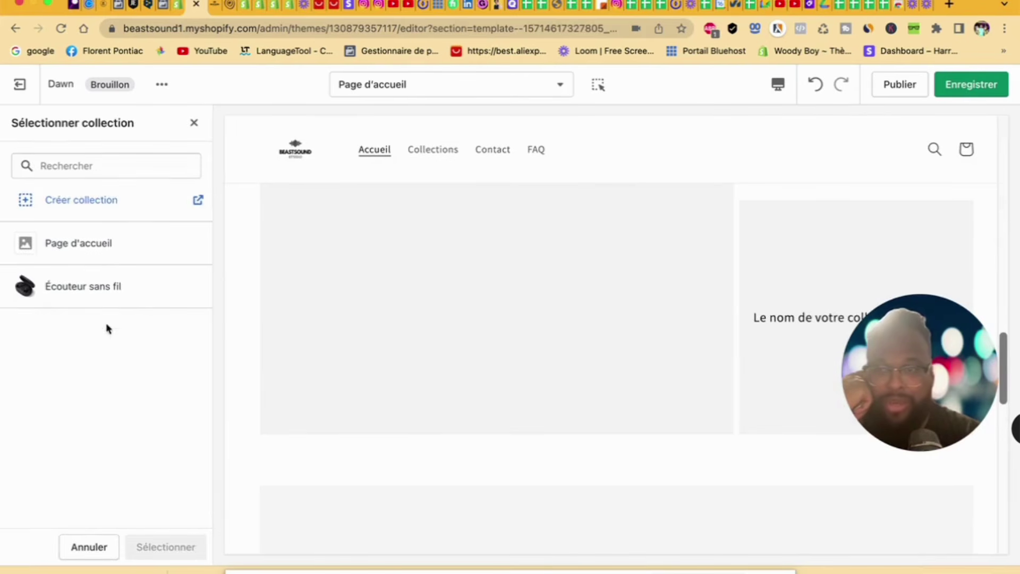
left_click(86, 287)
left_click(190, 552)
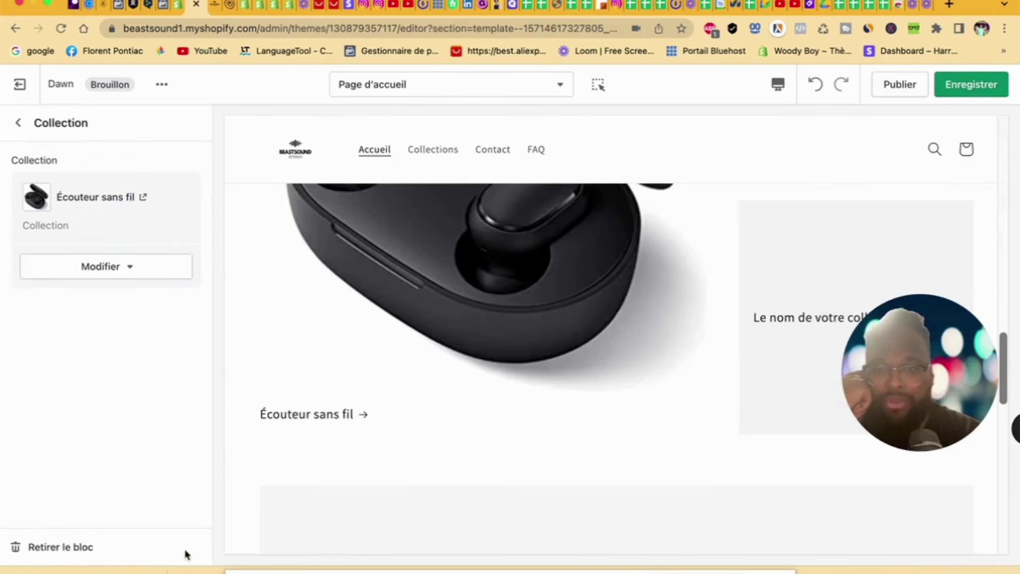
left_click(26, 125)
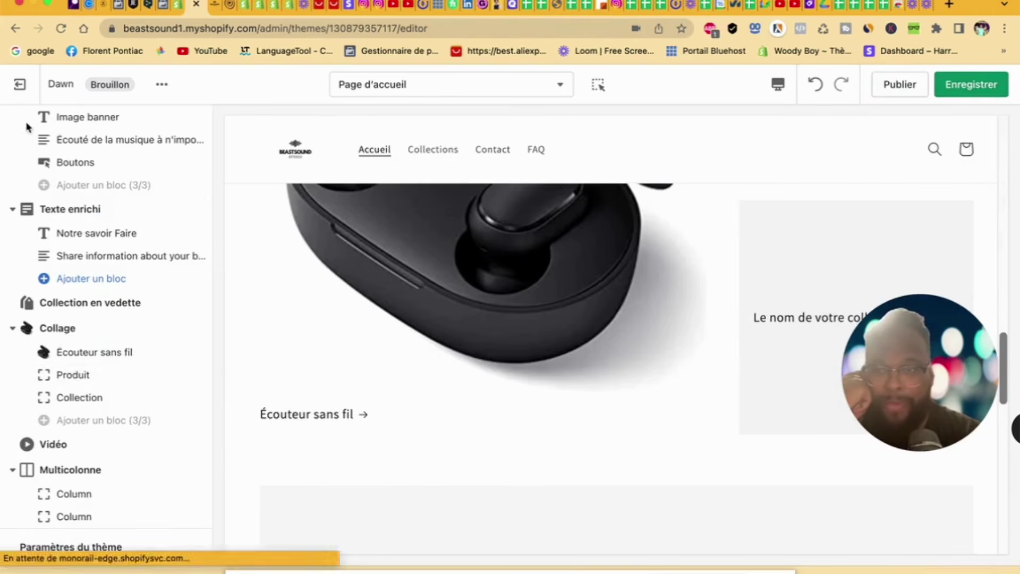
Step: Assign the product Ecouteur sans fil Oblivion to the Produit block of the Collage section
left_click(74, 374)
left_click(83, 185)
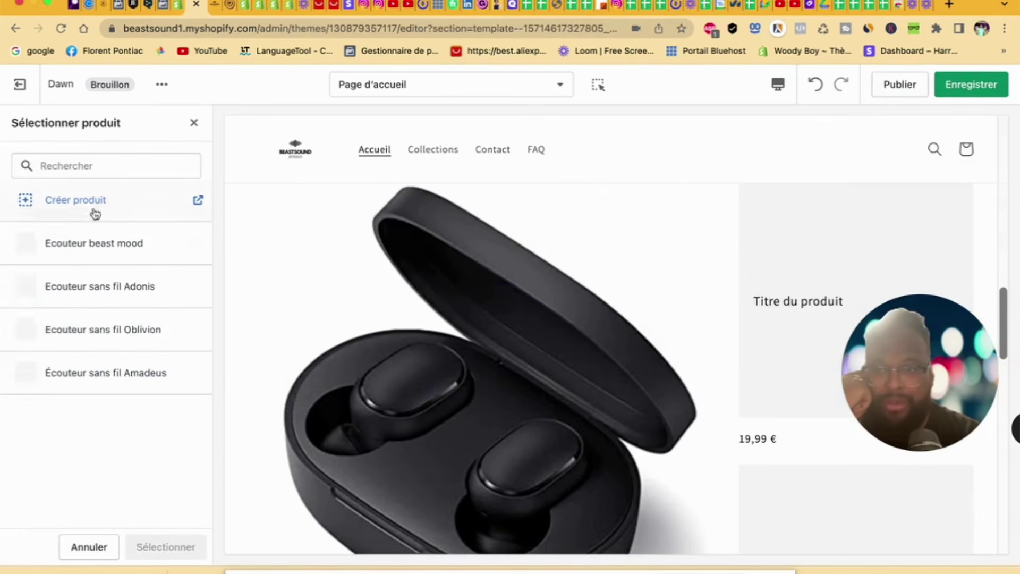
left_click(97, 331)
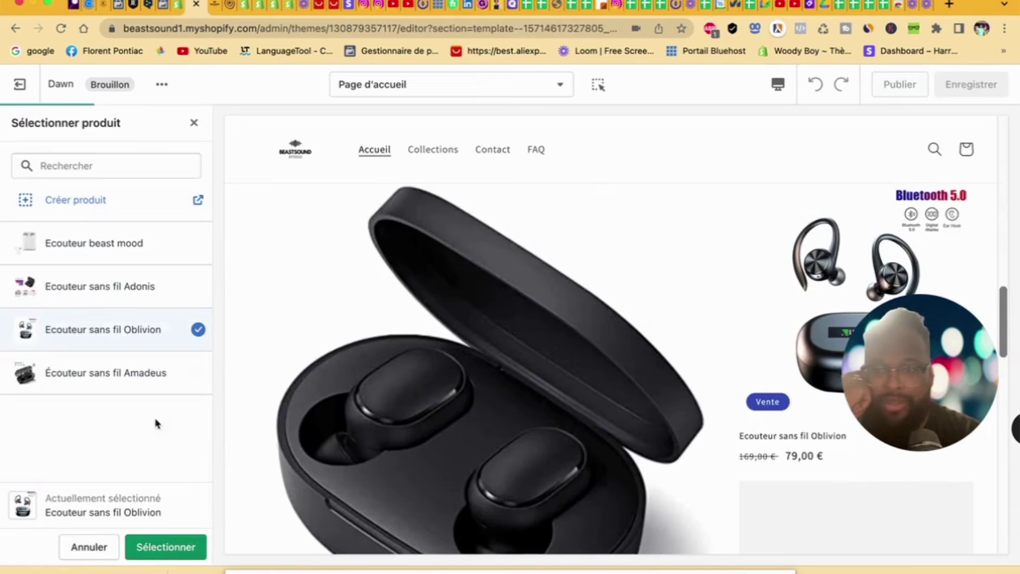
left_click(188, 548)
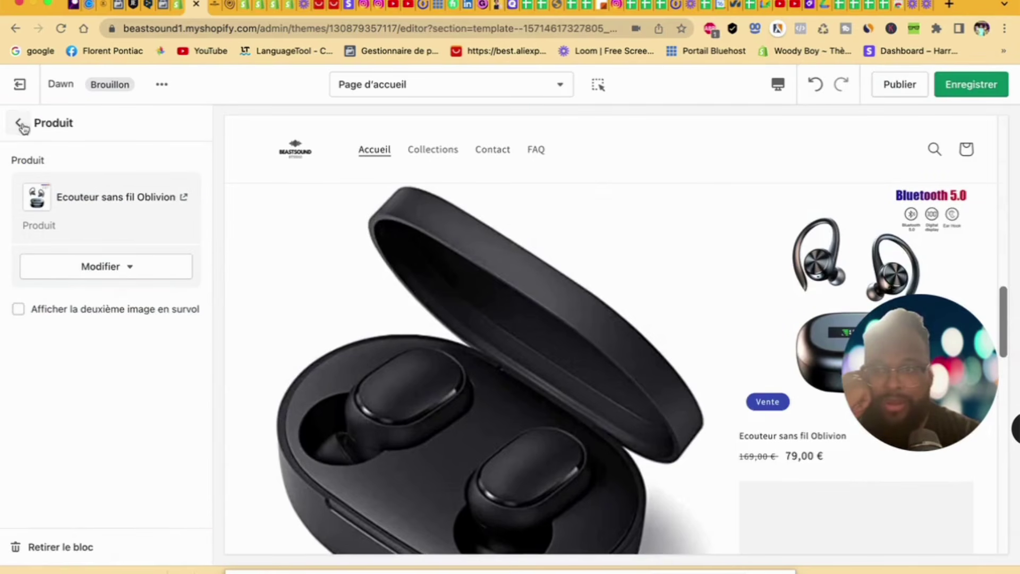
left_click(21, 126)
Step: Assign the Page d'accueil collection to the remaining Collection block of the Collage section
left_click(113, 398)
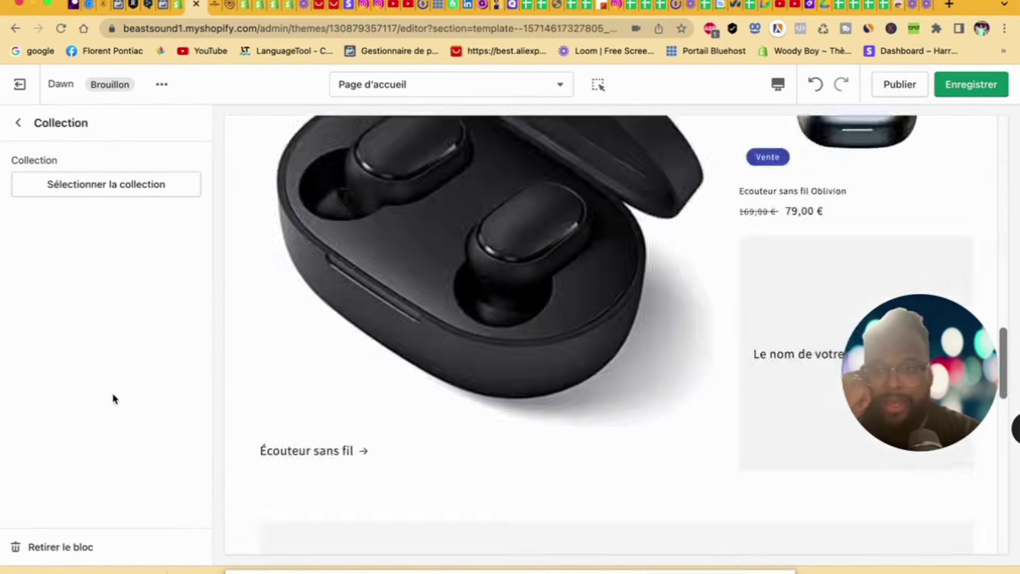
left_click(93, 185)
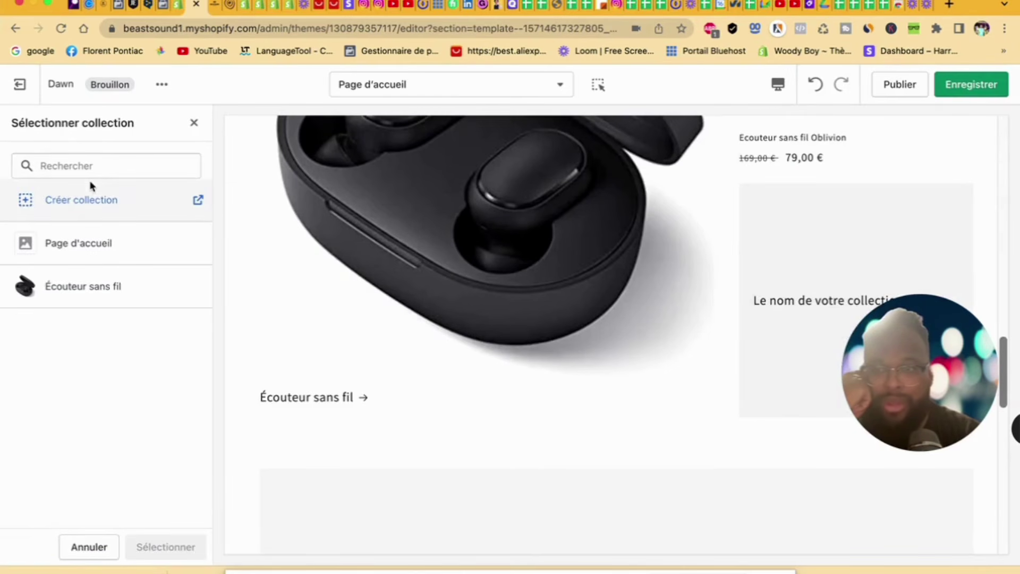
left_click(108, 250)
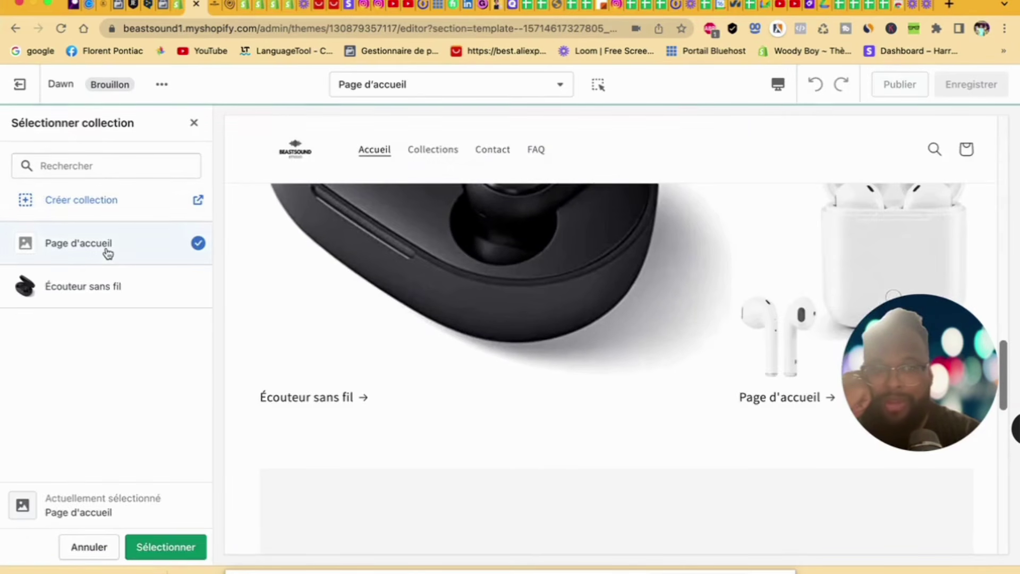
left_click(161, 542)
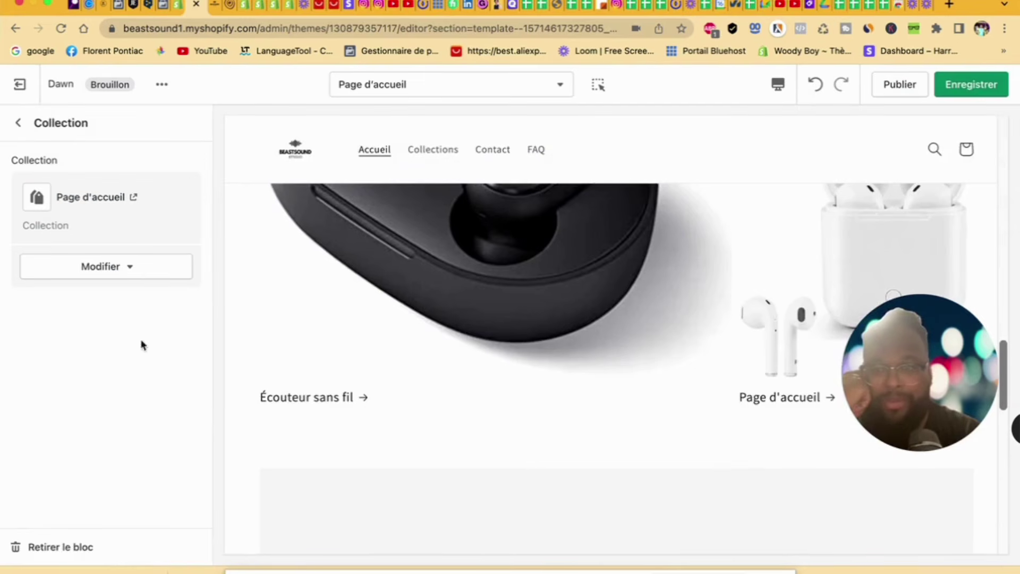
left_click(18, 124)
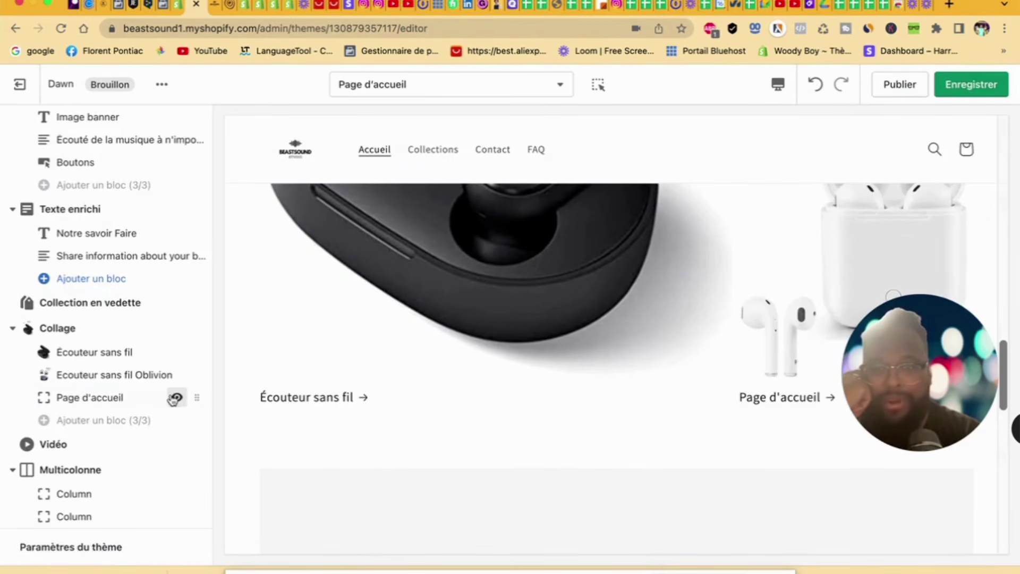
Step: Hide the Page d'accueil block of the collage as well as the entire Collage section
left_click(175, 398)
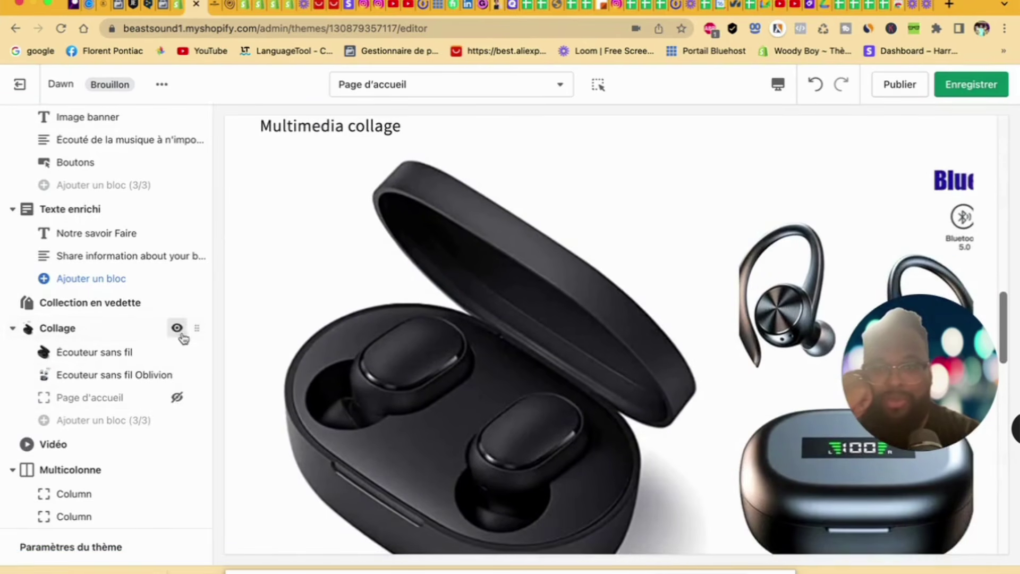
left_click(177, 328)
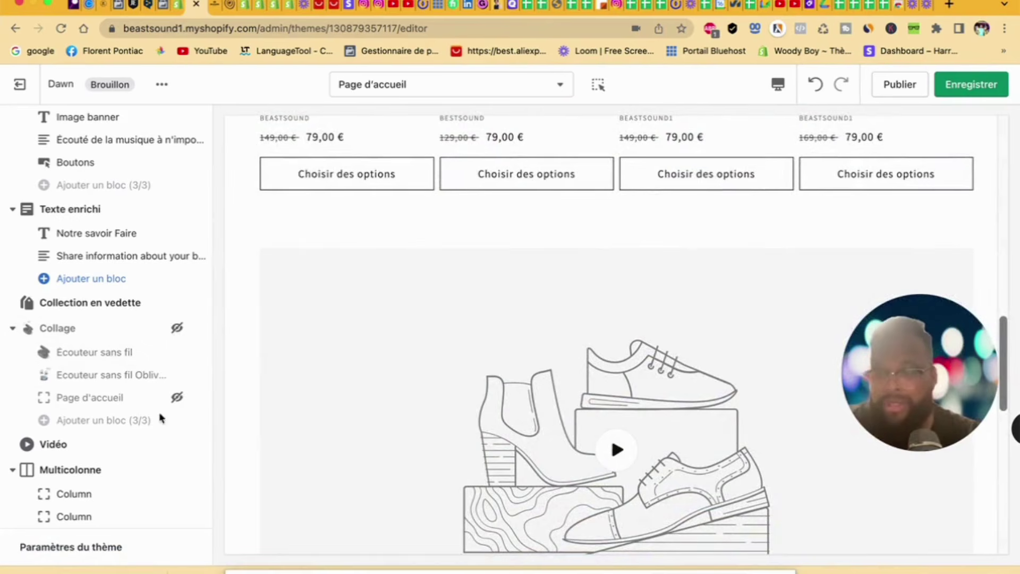
Step: Open the Vidéo section's settings and review the cover image, video URL and alternative text options
left_click(104, 449)
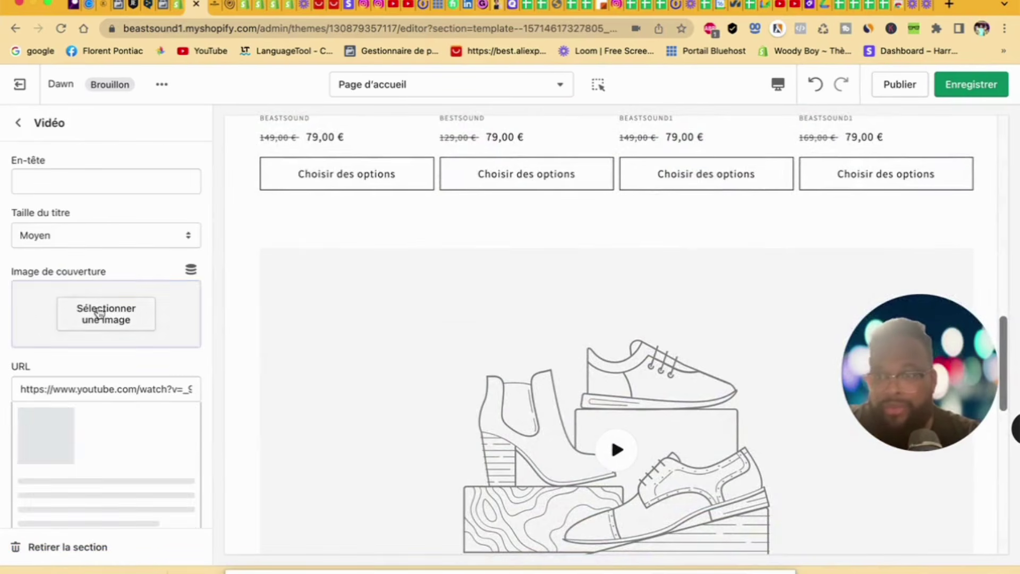
scroll(130, 352, "down", 5)
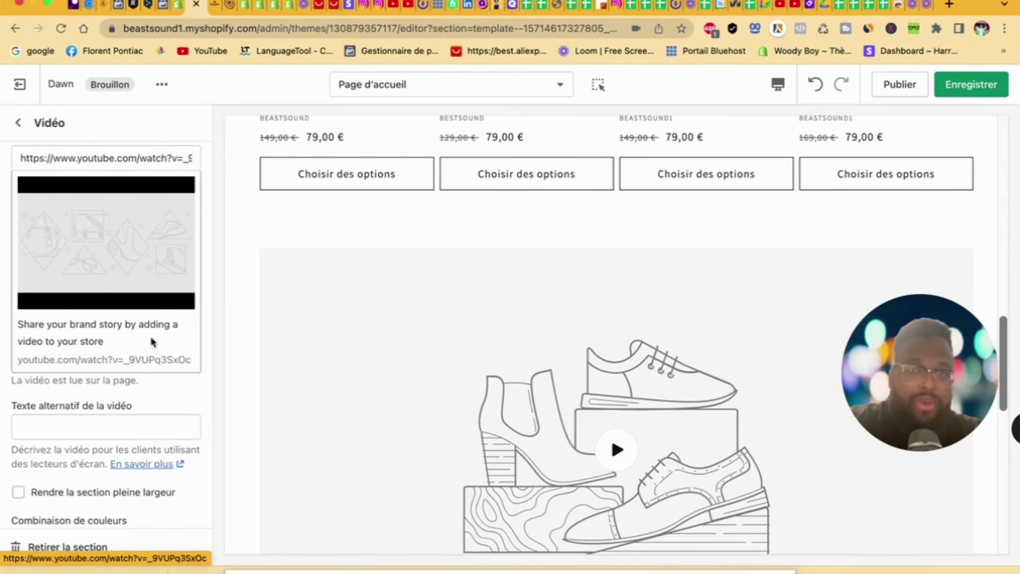
Step: Switch to the YouTube channel and open the video about buying a domain name on Shopify, pausing its playback
left_click(795, 6)
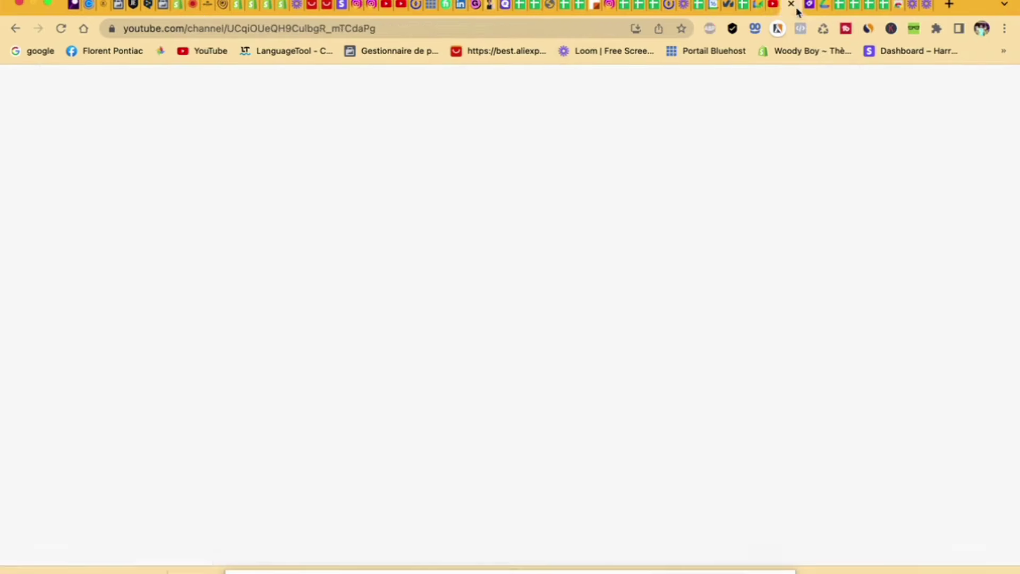
scroll(435, 122, "up", 3)
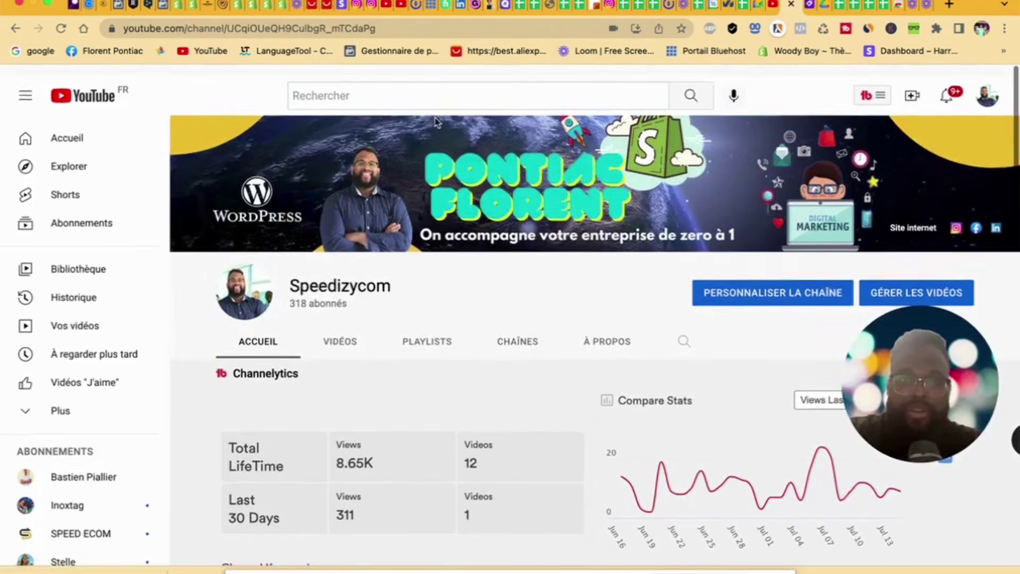
scroll(414, 130, "down", 2)
scroll(388, 141, "up", 1)
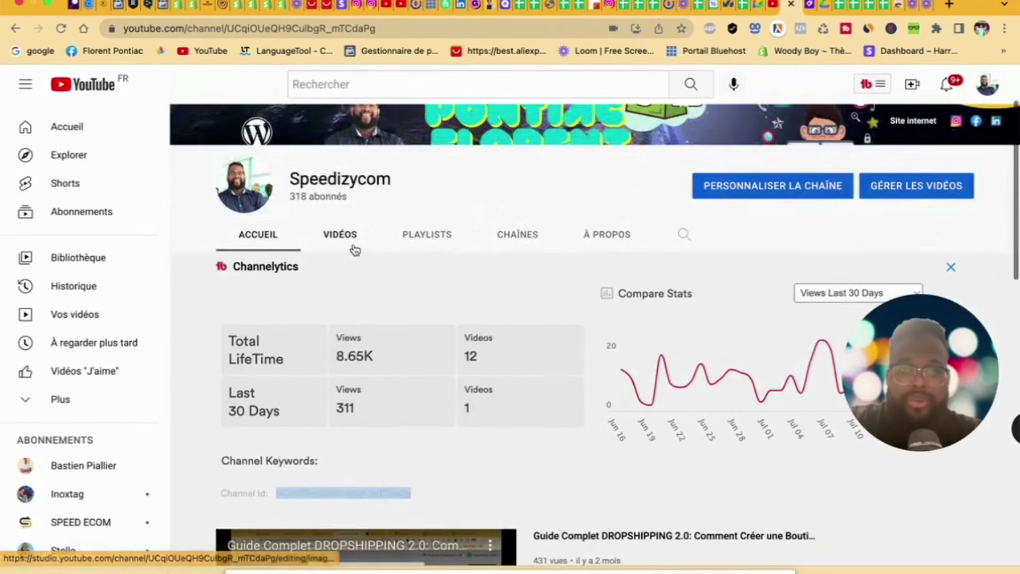
left_click(350, 240)
left_click(434, 420)
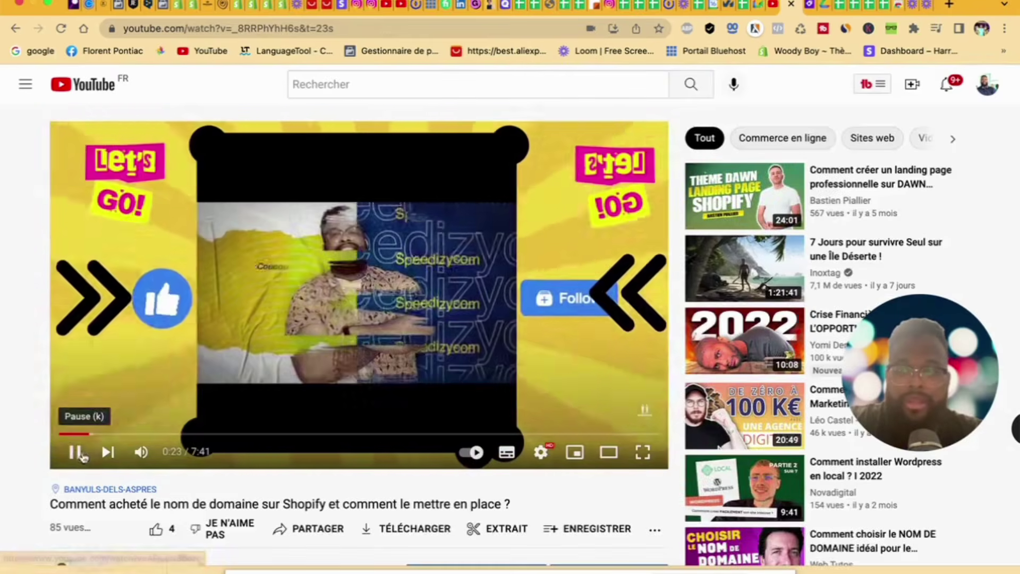
left_click(80, 455)
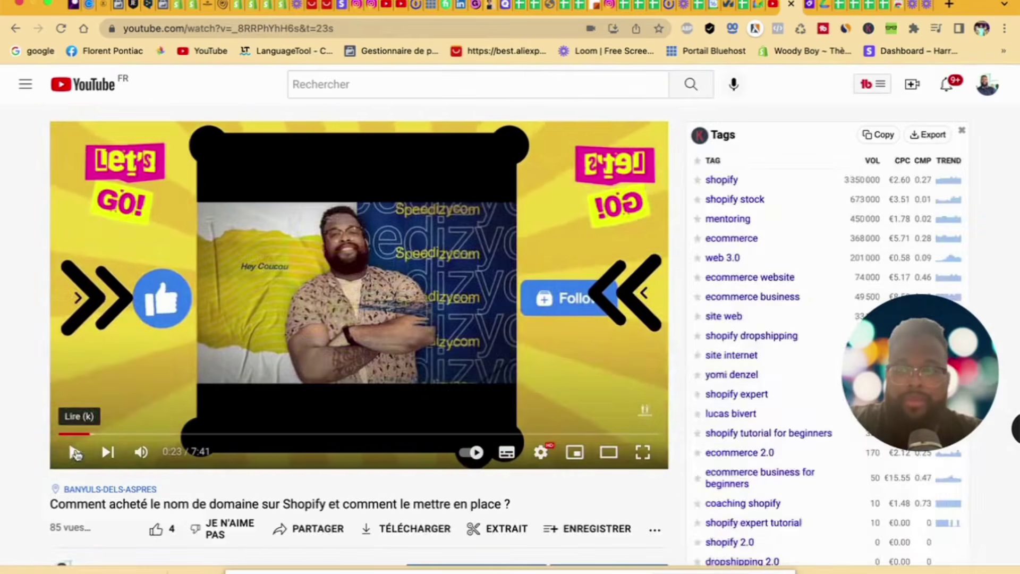
Step: Copy the full web address of the paused YouTube video
left_click(138, 34)
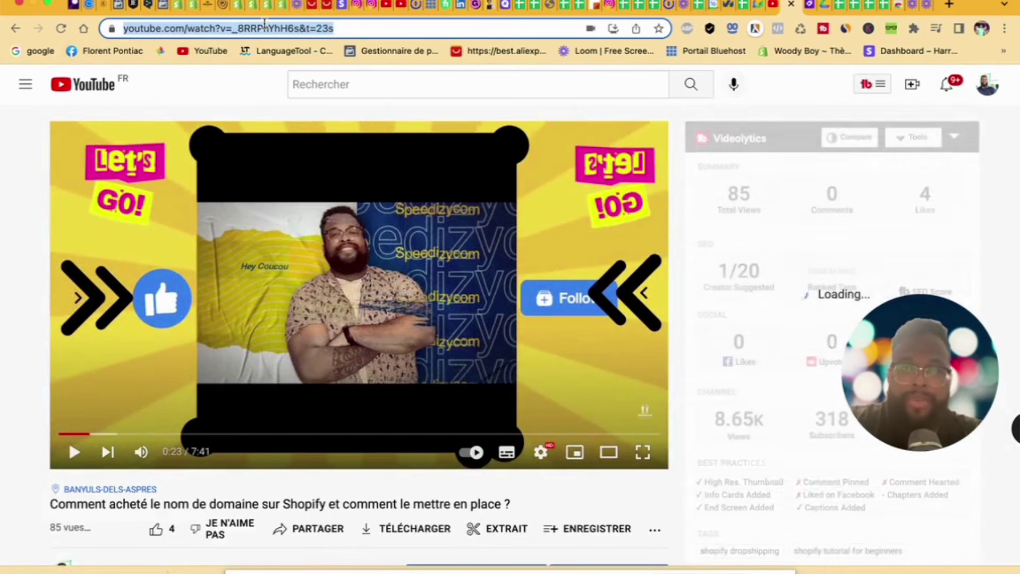
left_click(193, 11)
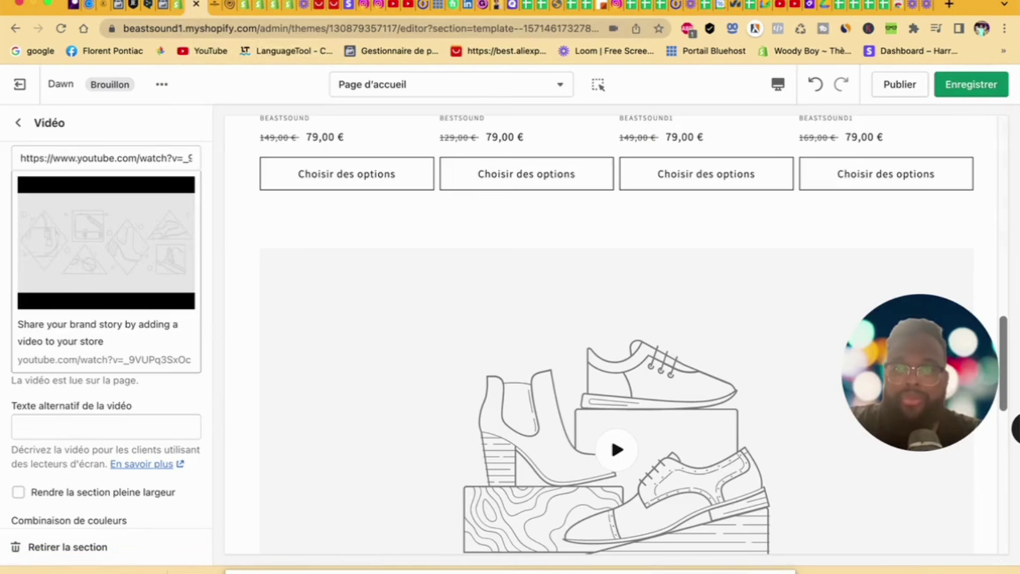
left_click(790, 11)
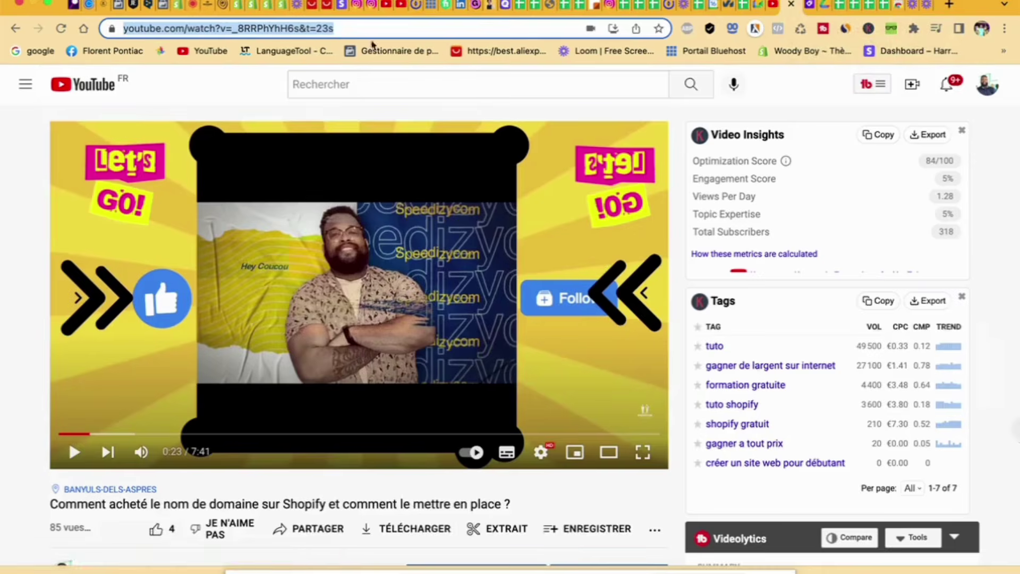
right_click(300, 26)
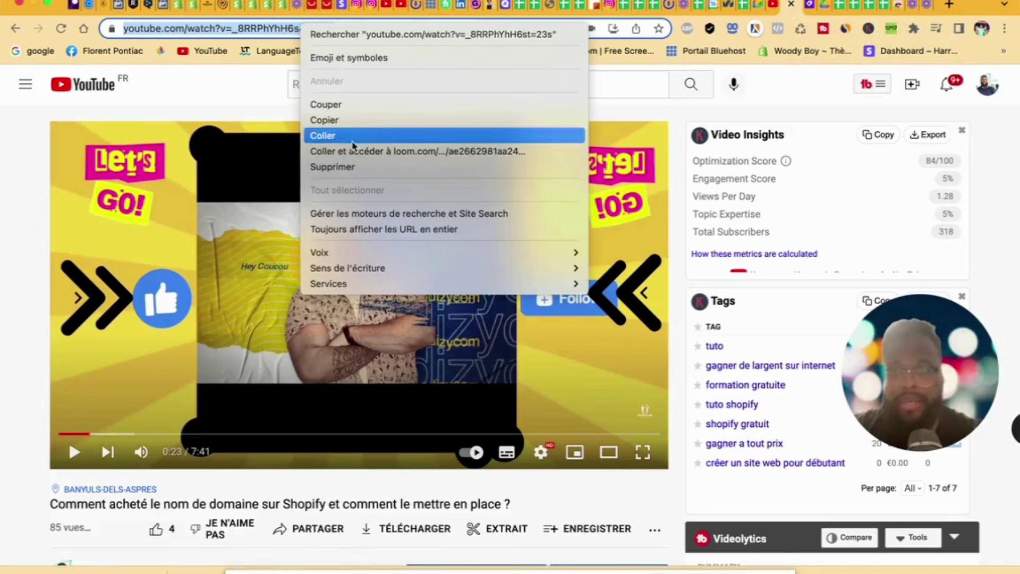
left_click(357, 128)
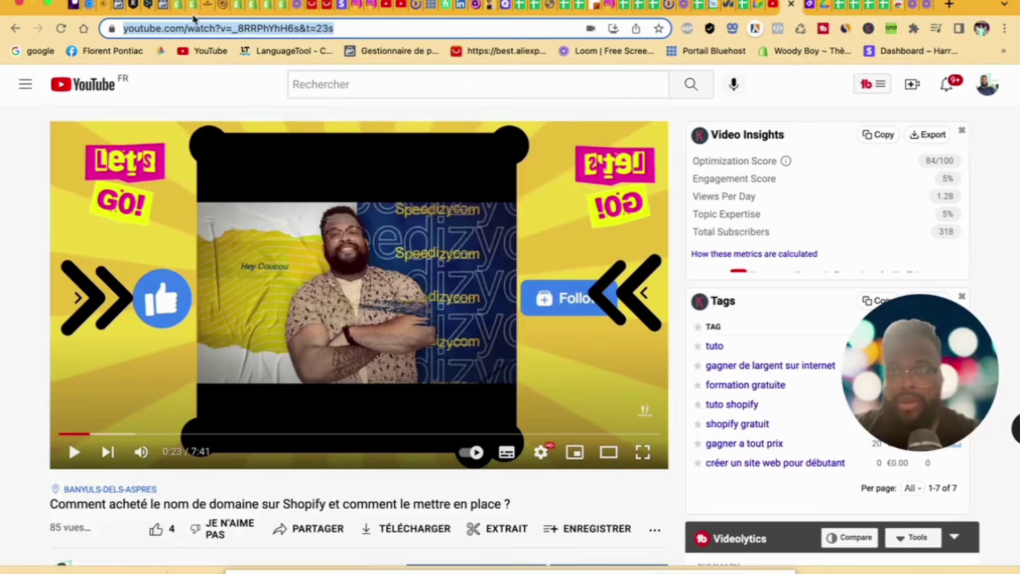
Step: Return to the Shopify theme editor and replace the Vidéo section's URL with the copied YouTube link
left_click(192, 6)
left_click(144, 159)
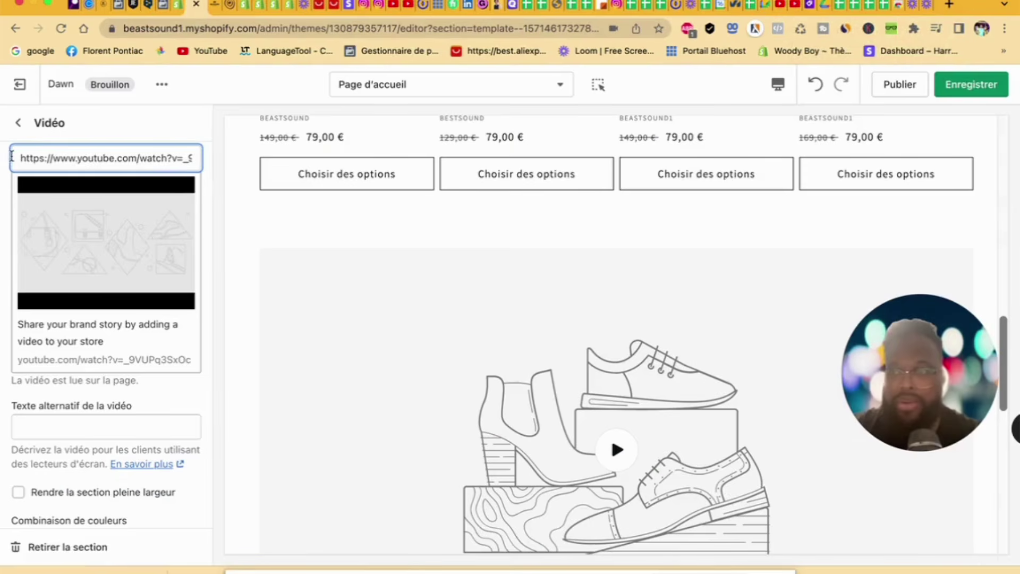
left_click_drag(14, 158, 212, 175)
right_click(155, 159)
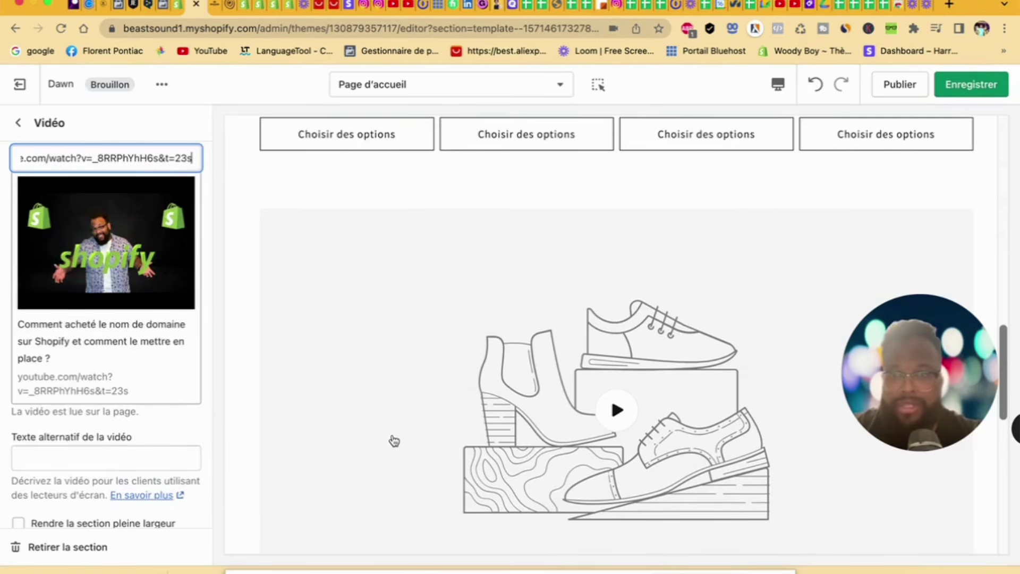
scroll(394, 440, "down", 5)
scroll(394, 439, "up", 1)
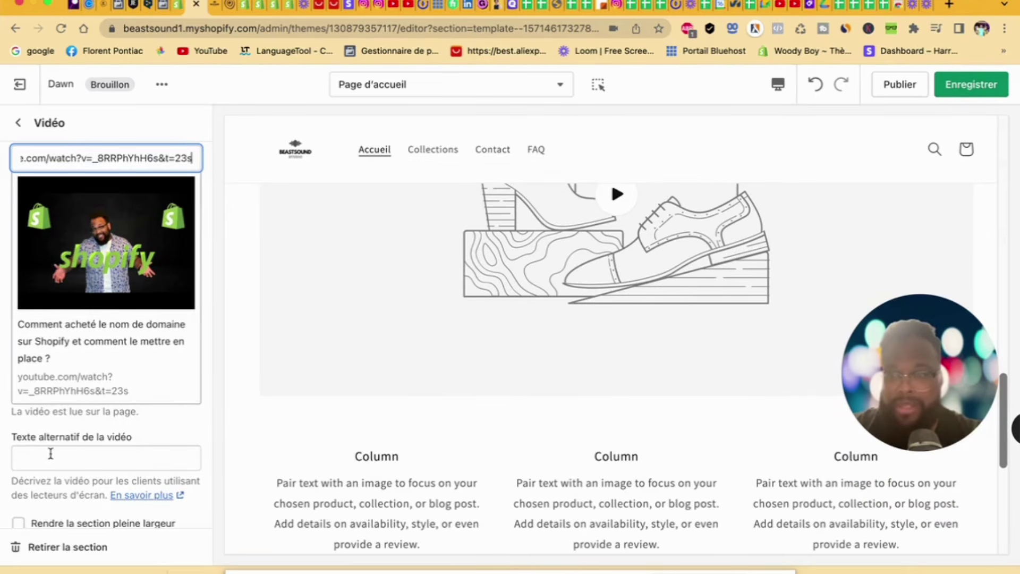
Step: Set the black-and-white basketball court photo from the library as the Vidéo section's cover image
scroll(58, 456, "down", 5)
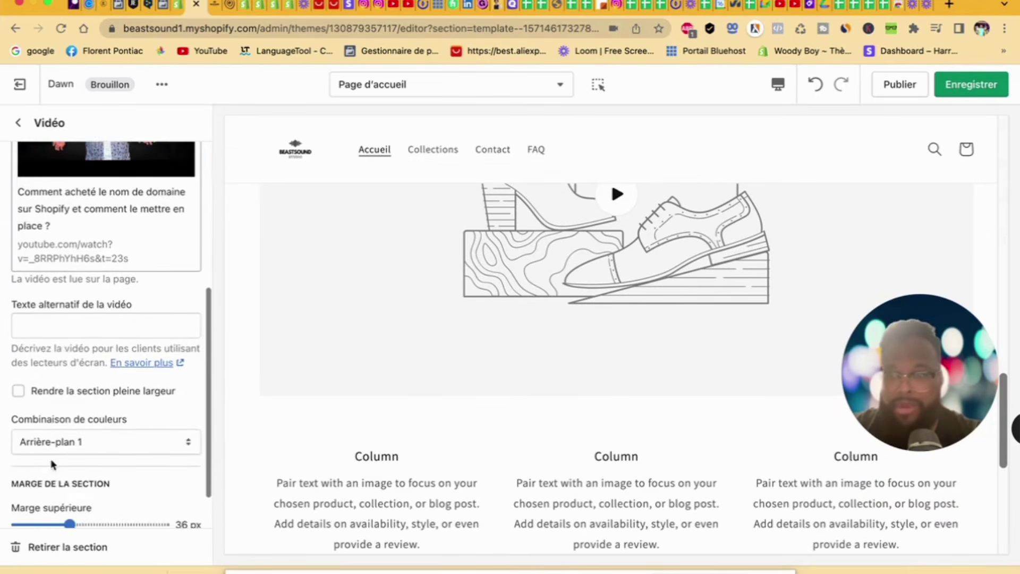
scroll(52, 460, "down", 1)
scroll(53, 464, "up", 6)
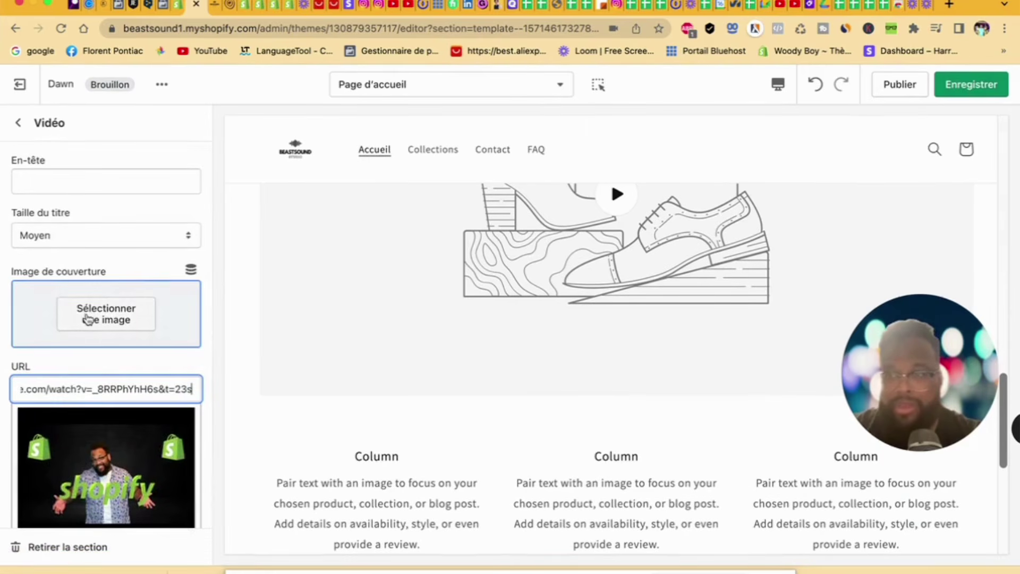
left_click(88, 318)
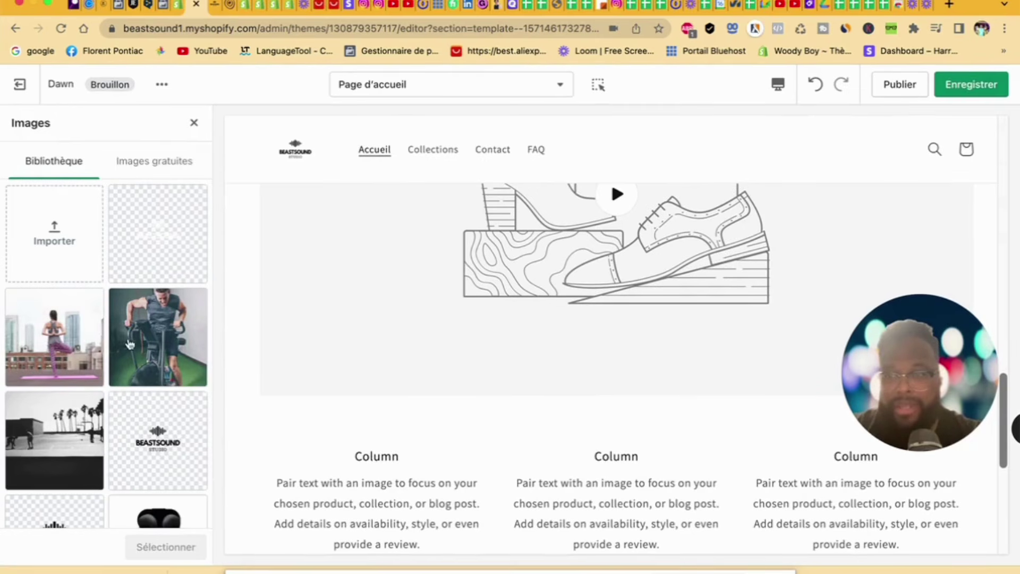
left_click(59, 409)
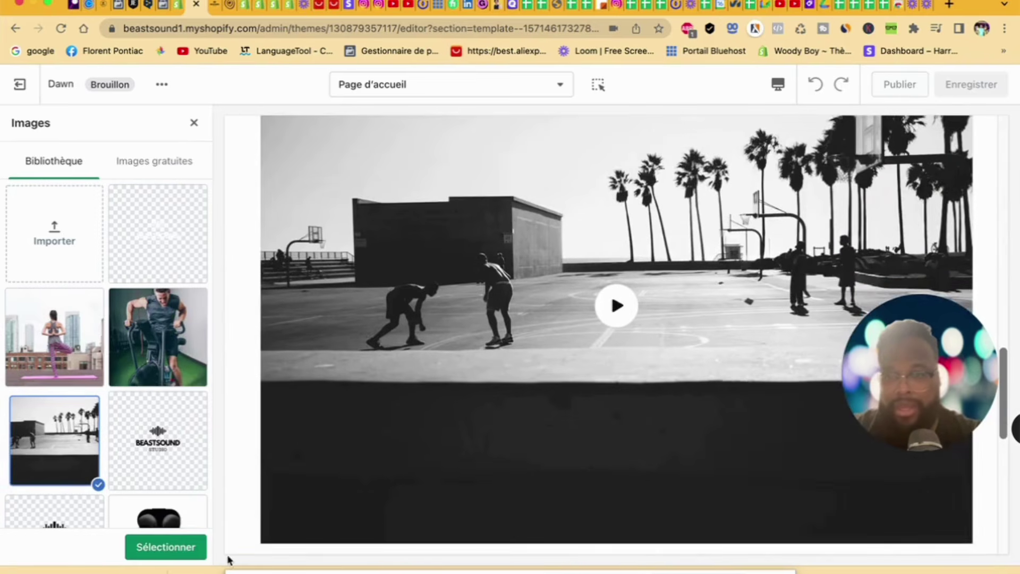
left_click(198, 547)
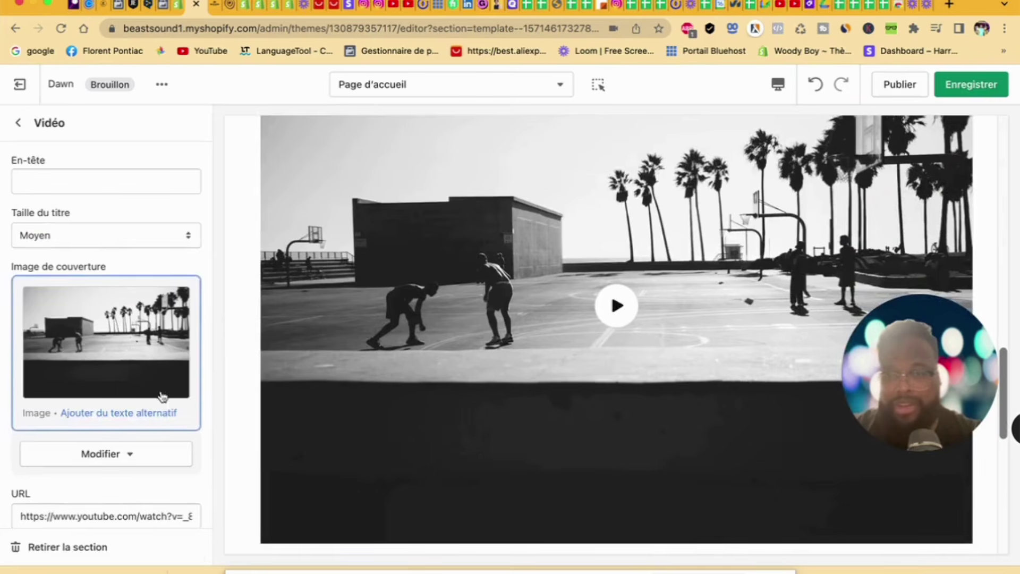
Step: Return to the section list and hide the Vidéo section on the home page
scroll(175, 470, "down", 2)
scroll(174, 470, "down", 2)
scroll(159, 452, "up", 3)
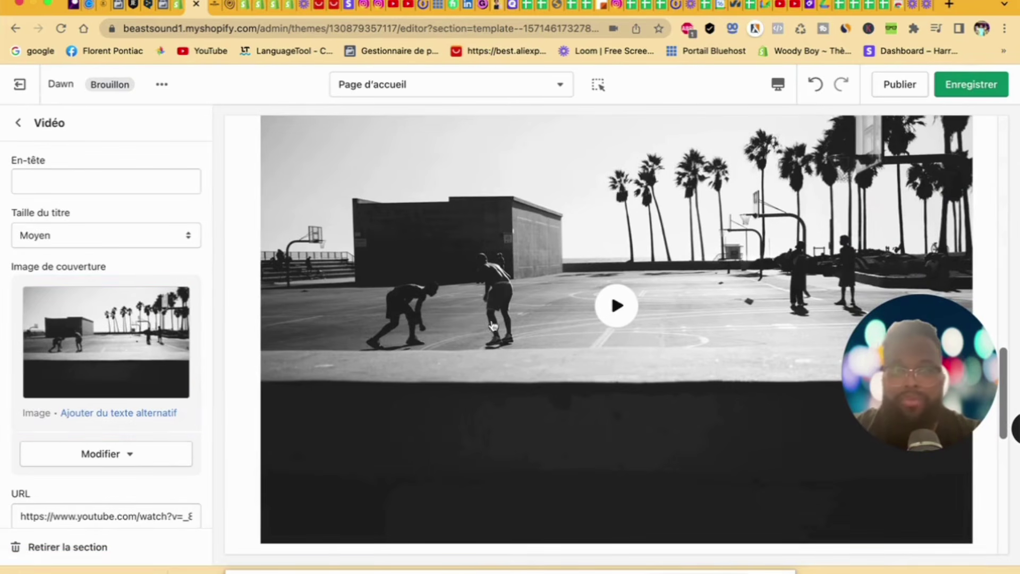
scroll(88, 282, "down", 10)
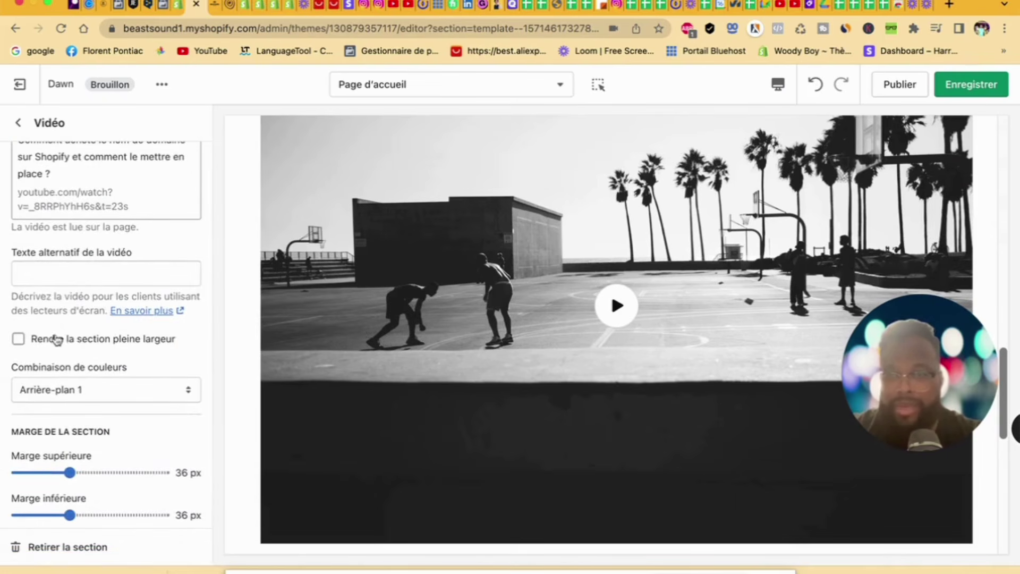
scroll(50, 340, "up", 10)
left_click(19, 122)
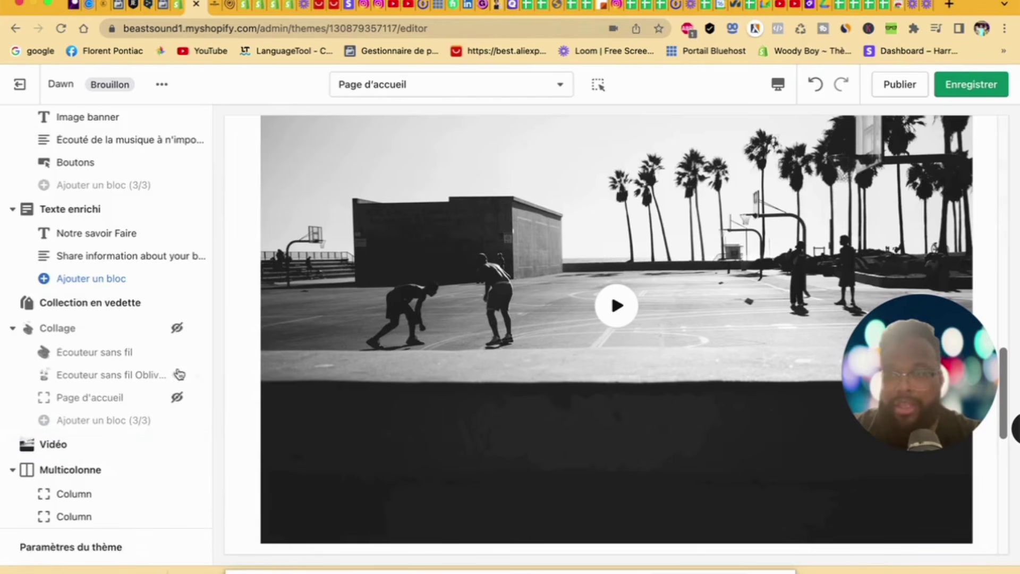
mouse_move(180, 452)
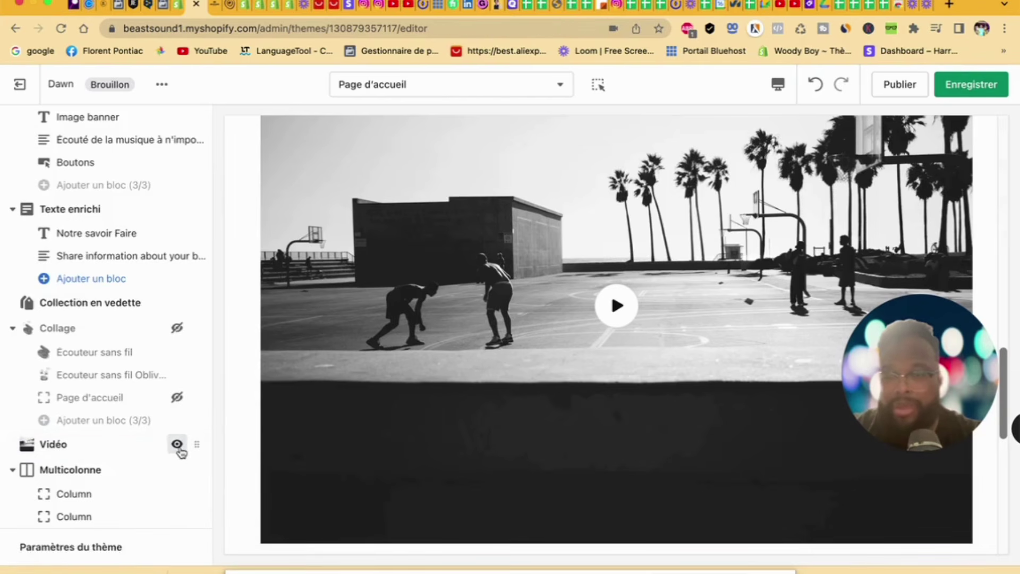
left_click(177, 444)
scroll(429, 342, "up", 5)
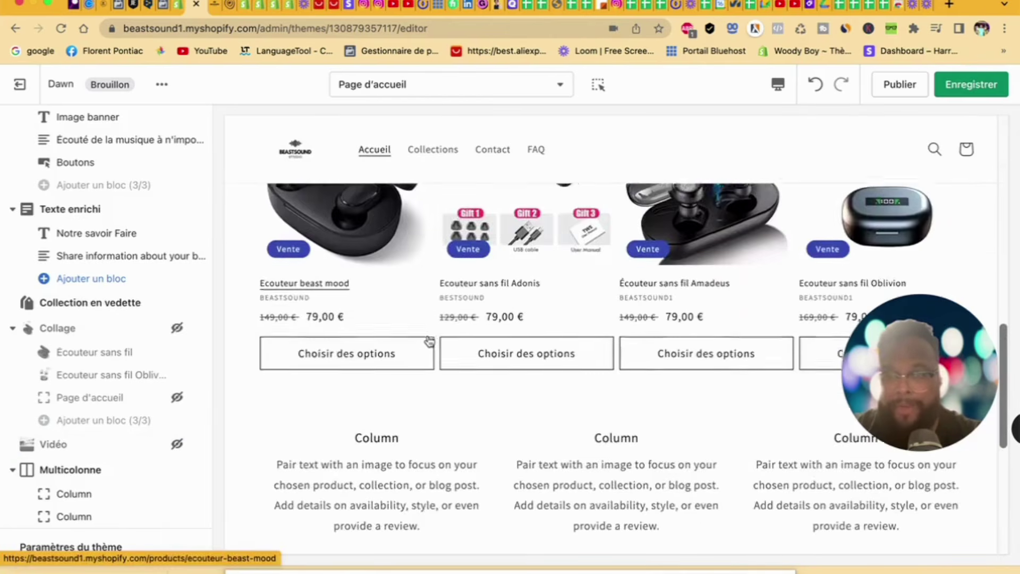
scroll(429, 342, "down", 3)
Step: View the Multicolonne section's settings and go back to the section list
mouse_move(88, 480)
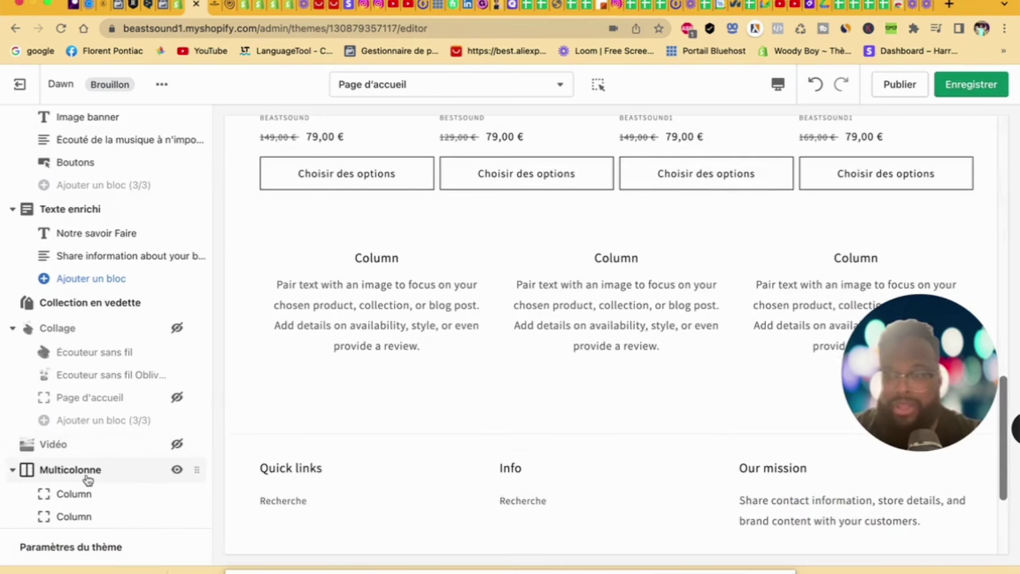
scroll(88, 479, "down", 2)
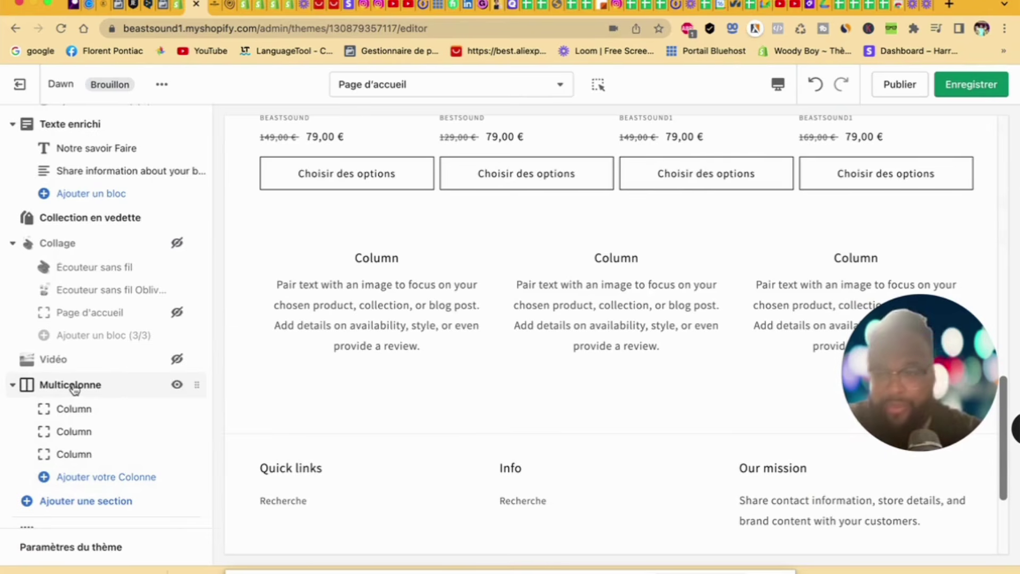
left_click(73, 386)
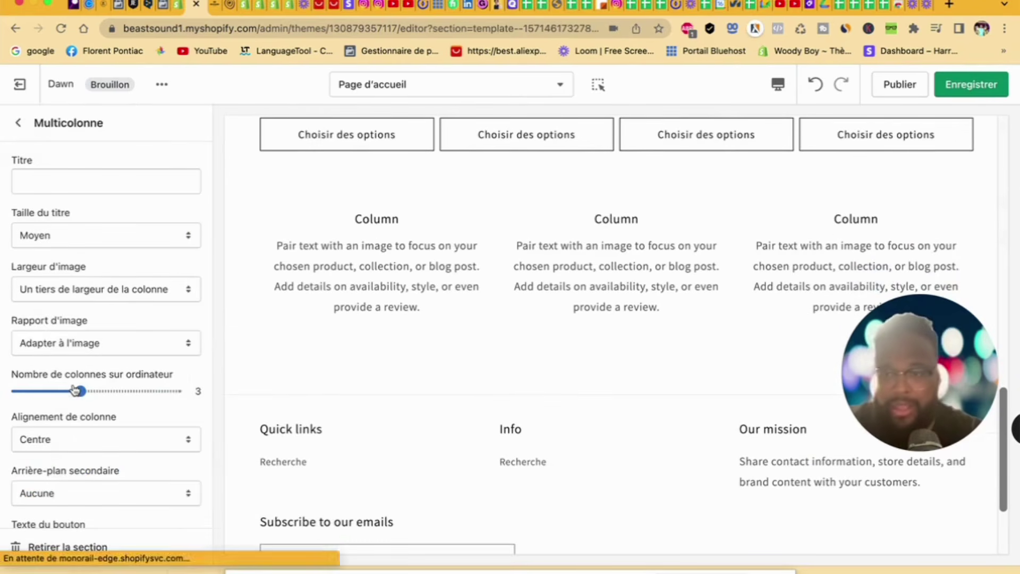
left_click(21, 125)
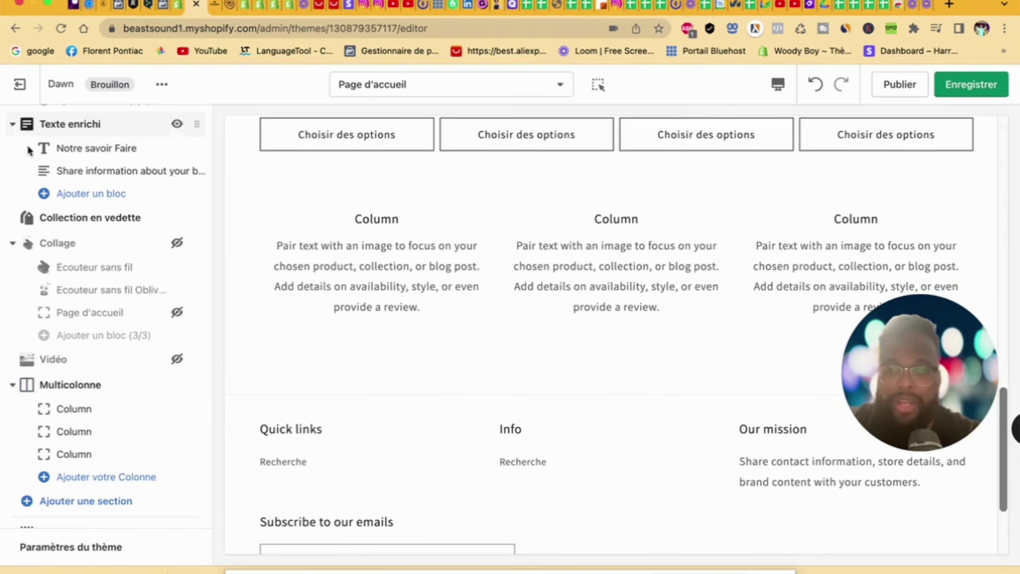
Step: Open the image selection for the first Column block of the Multicolonne section and show the free images
left_click(93, 409)
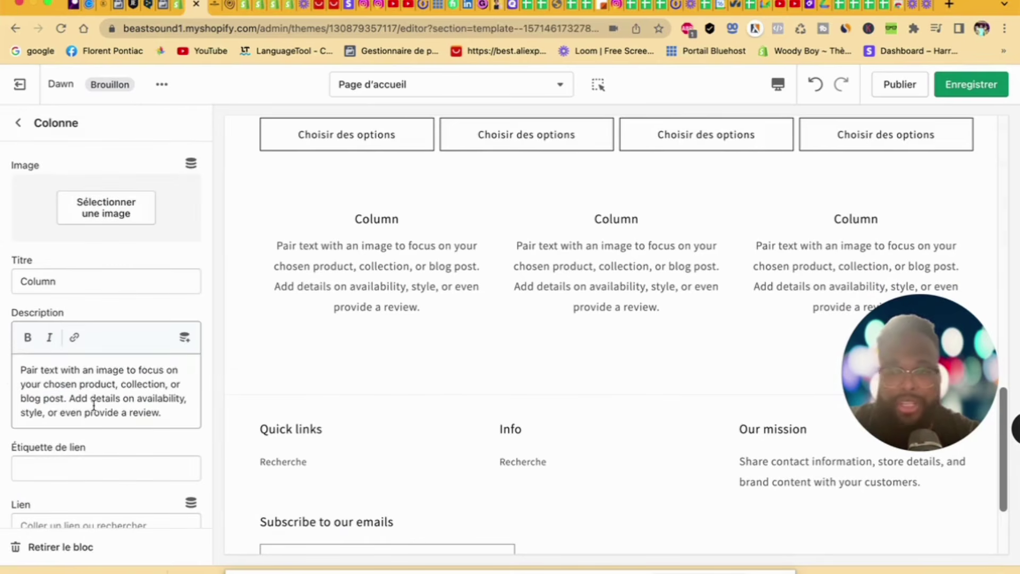
left_click(116, 215)
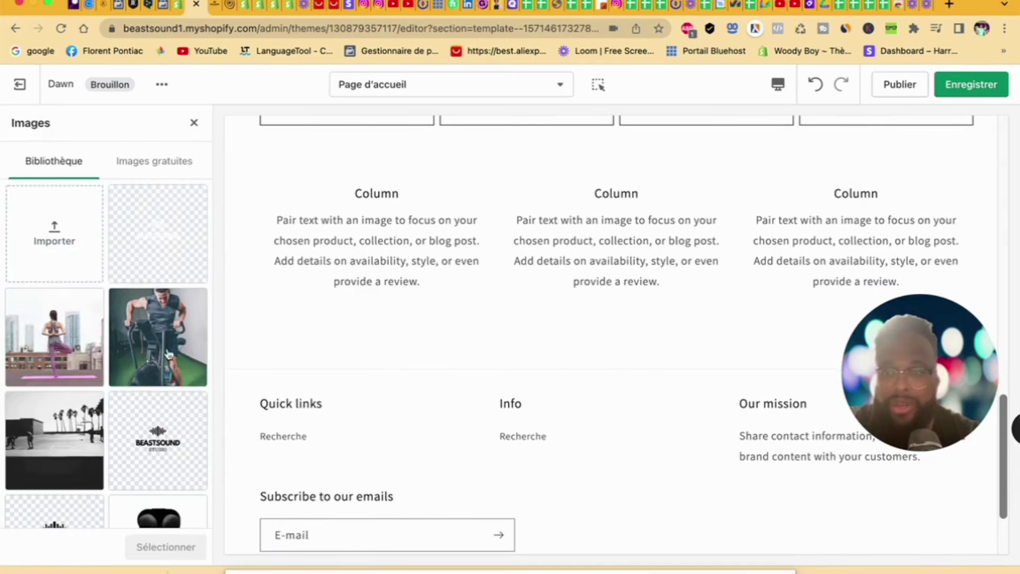
scroll(175, 372, "down", 3)
scroll(175, 266, "up", 3)
left_click(171, 176)
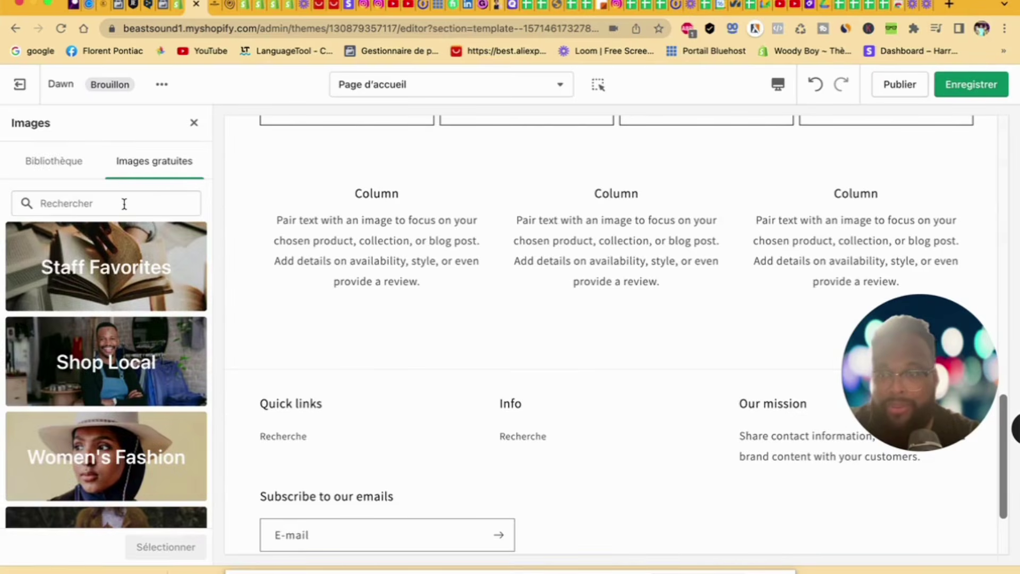
Step: Search the free images for "homme" and for "boy", and browse the pictures for the column
left_click(124, 204)
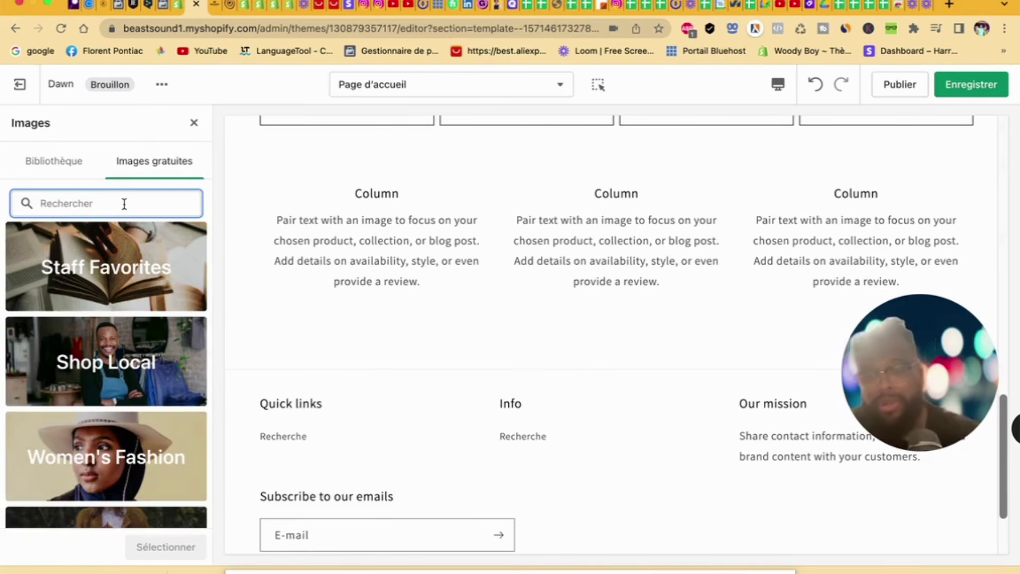
type("homme")
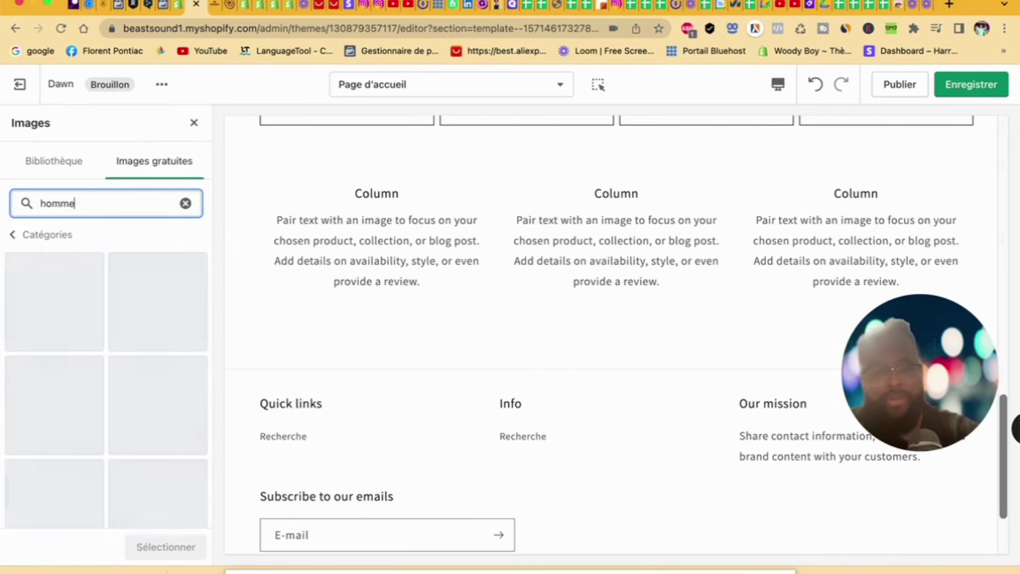
left_click(184, 204)
type("w")
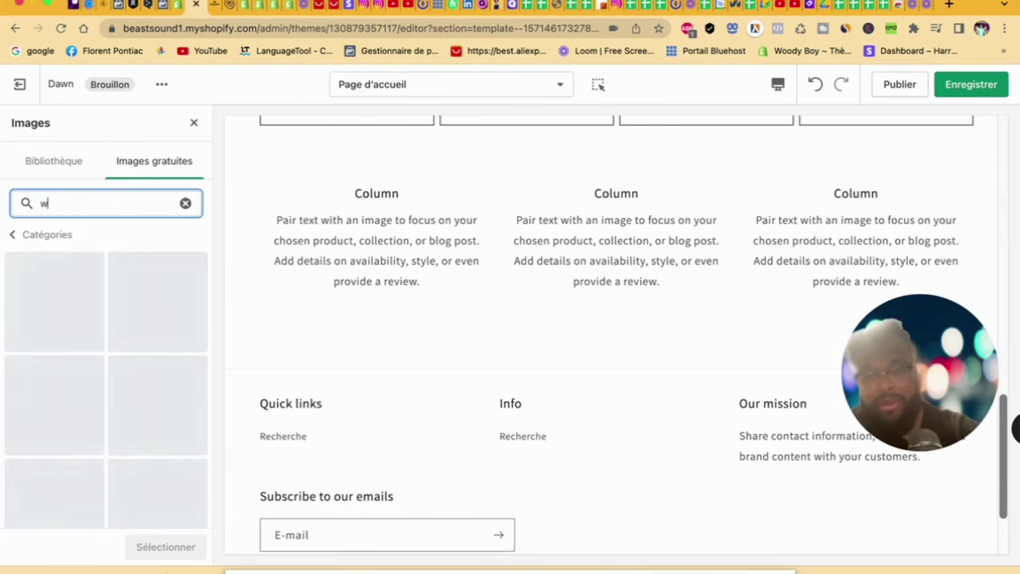
key("BackSpace")
type("boy")
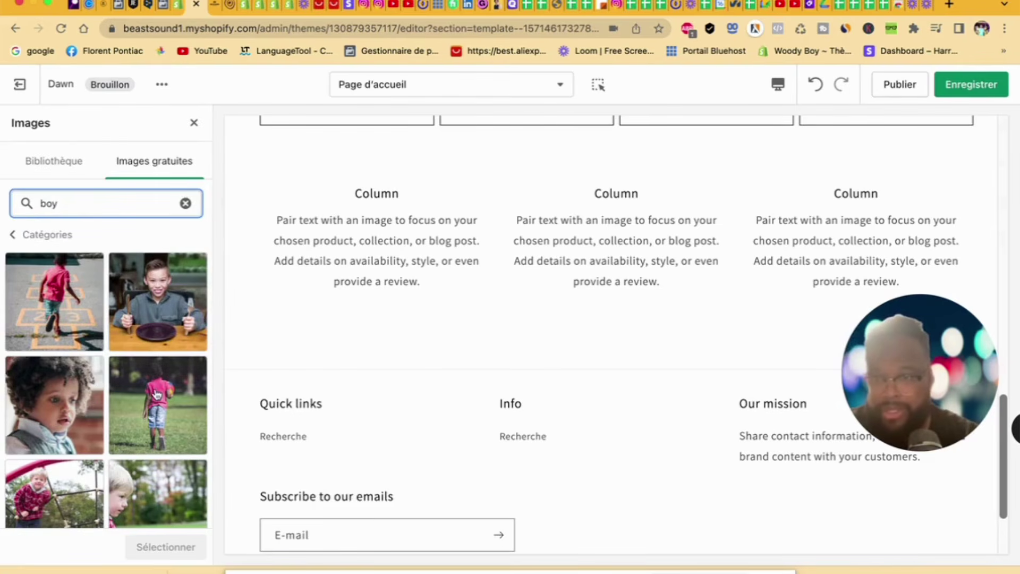
scroll(156, 394, "down", 5)
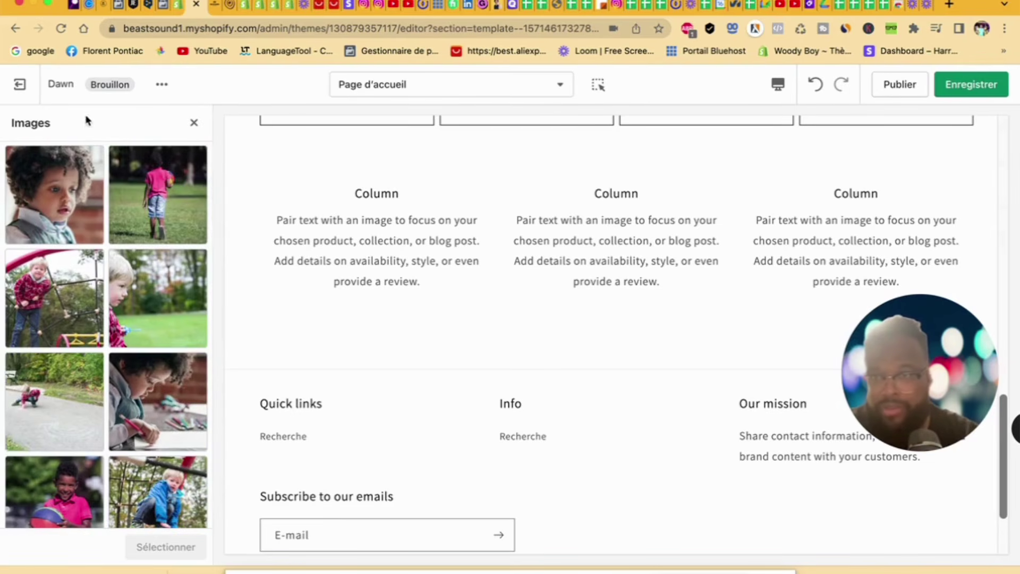
Step: Search the free images for "men" and use the photo of the bearded man beside a plant as the first column's image
scroll(130, 154, "up", 5)
left_click_drag(88, 206, 21, 197)
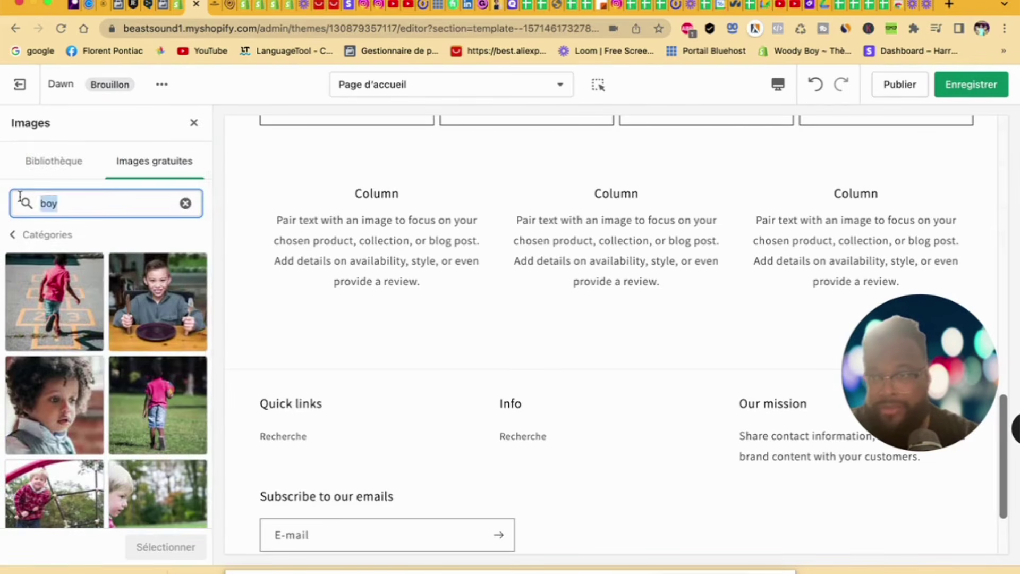
type("men")
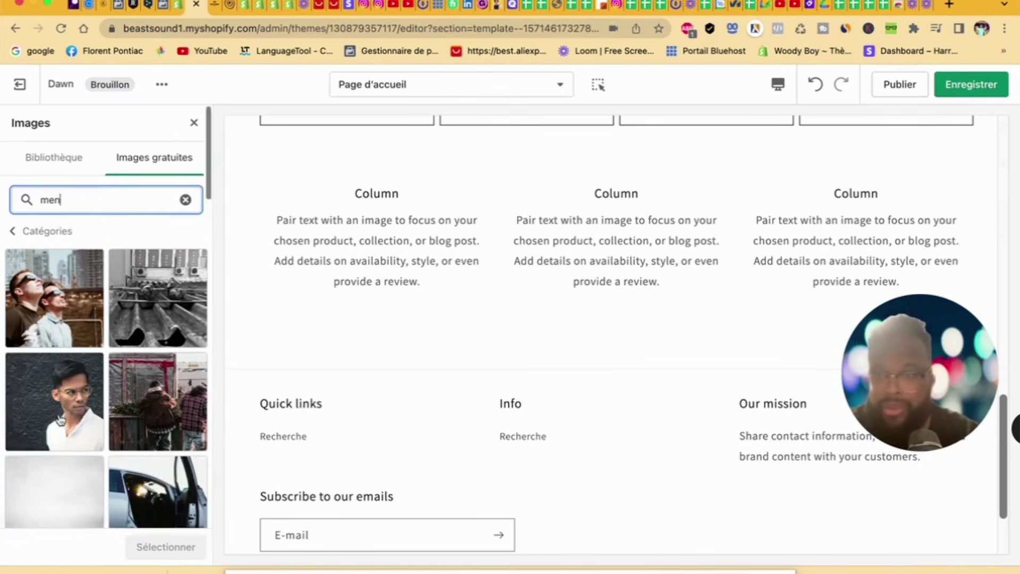
scroll(60, 420, "down", 5)
scroll(59, 420, "down", 10)
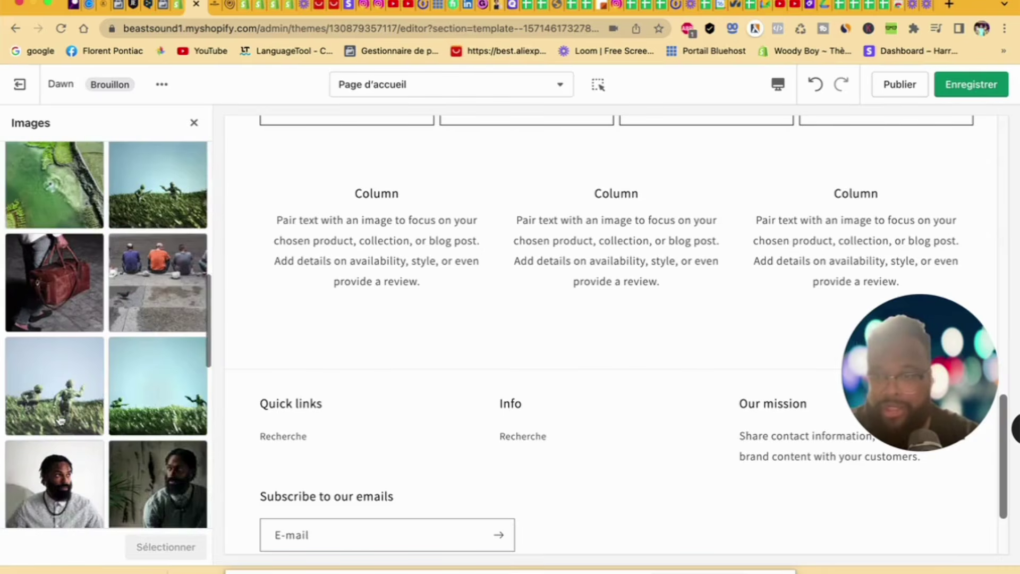
scroll(60, 420, "down", 3)
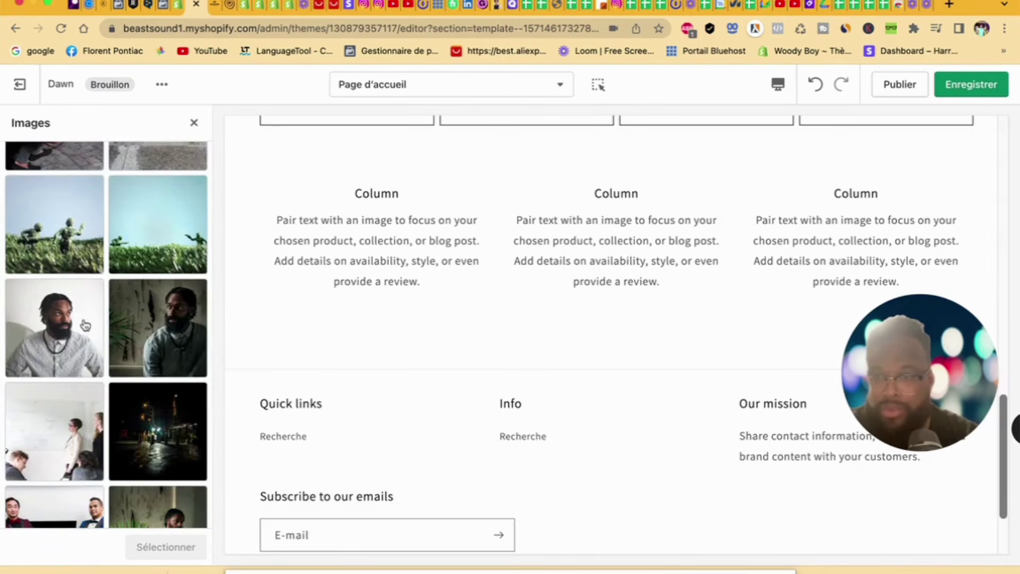
left_click(143, 329)
left_click(167, 547)
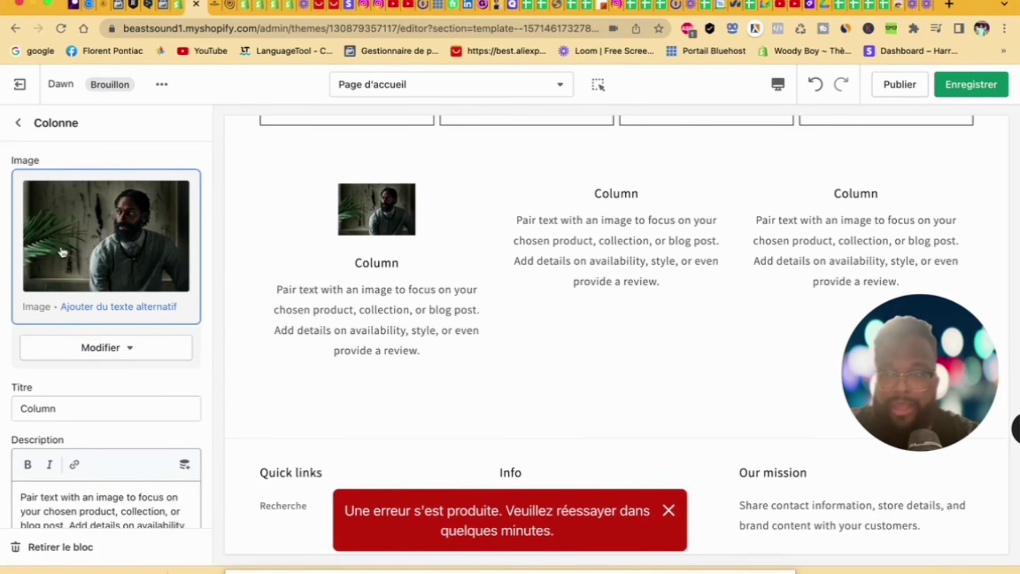
Step: Replace the first column's title with a person's full name and return to the section list
double_click(58, 409)
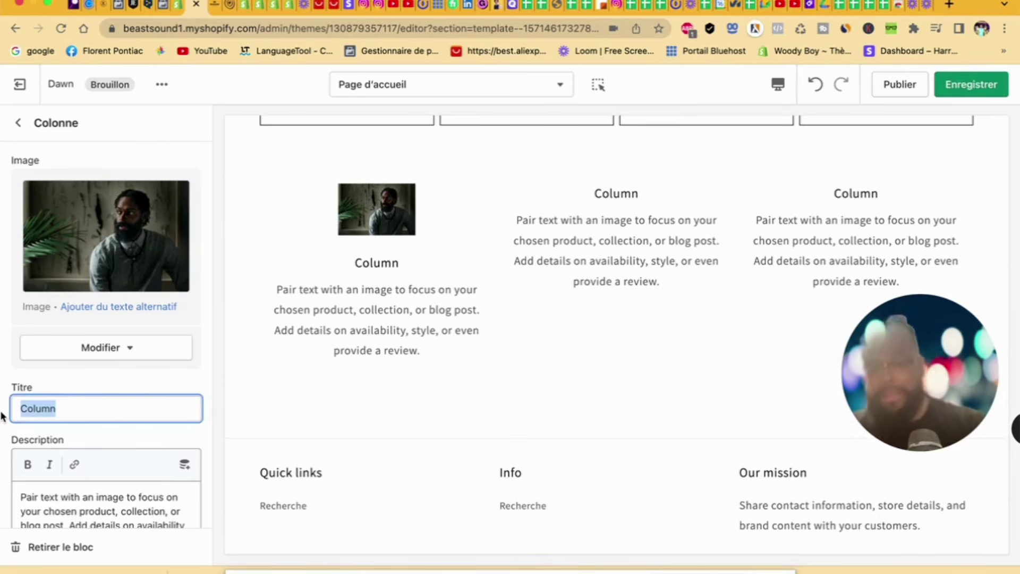
type("Ryan ")
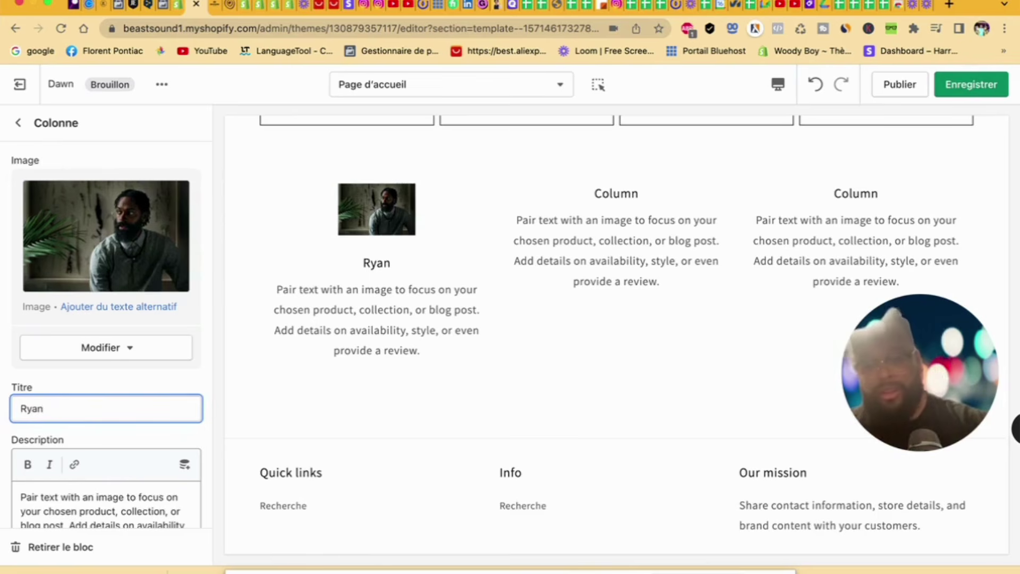
type("goldw")
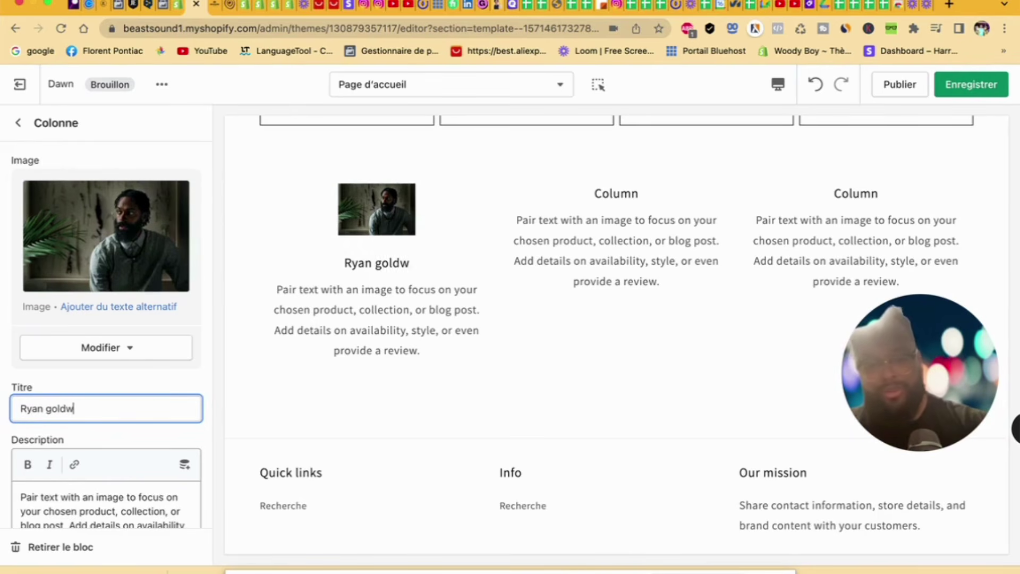
type("in")
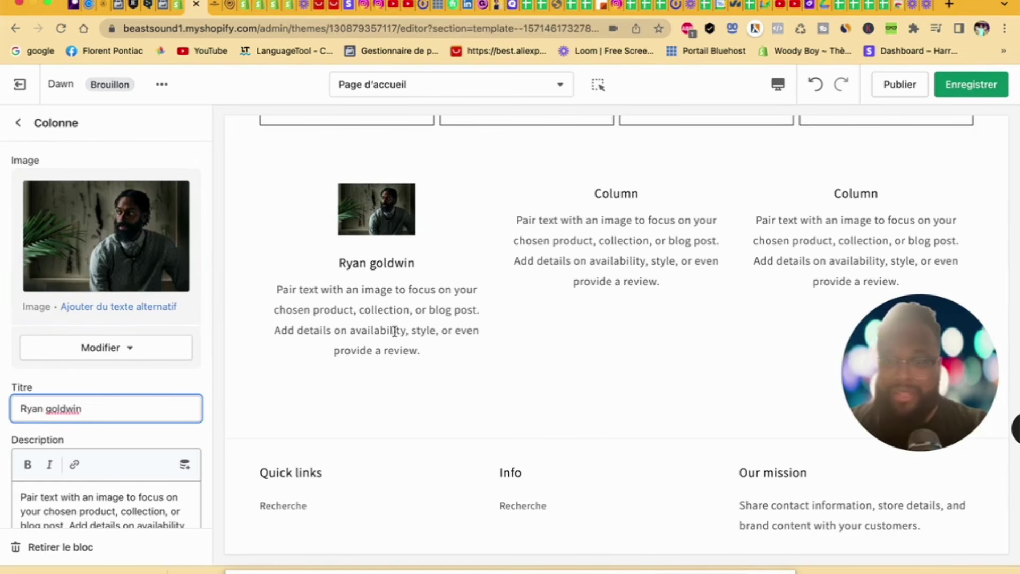
left_click(16, 124)
Step: Give the second Column block the free "woman" search image of the woman wearing yellow sunglasses
left_click(119, 430)
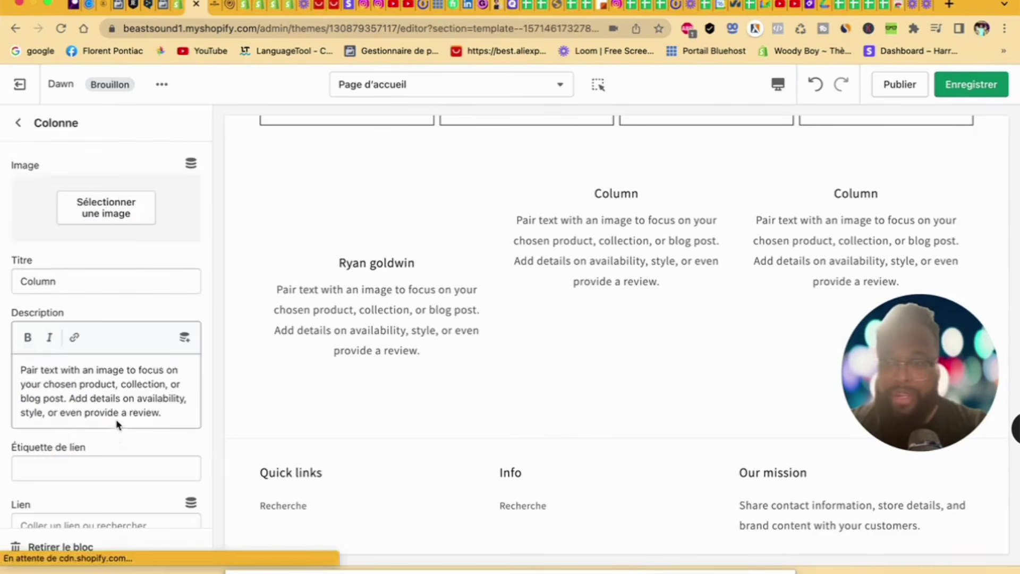
left_click(107, 206)
left_click(180, 162)
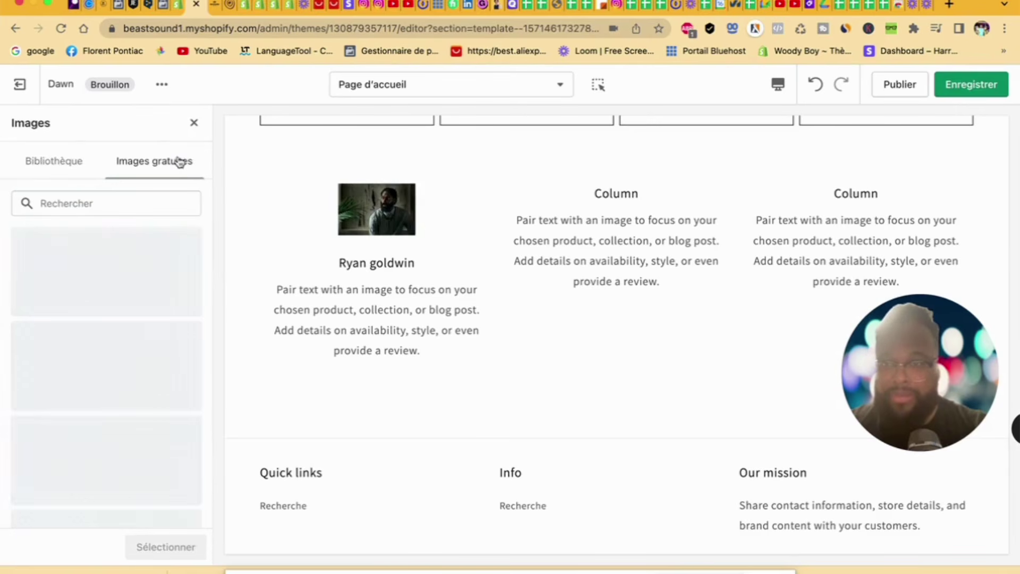
left_click(115, 207)
type("woman")
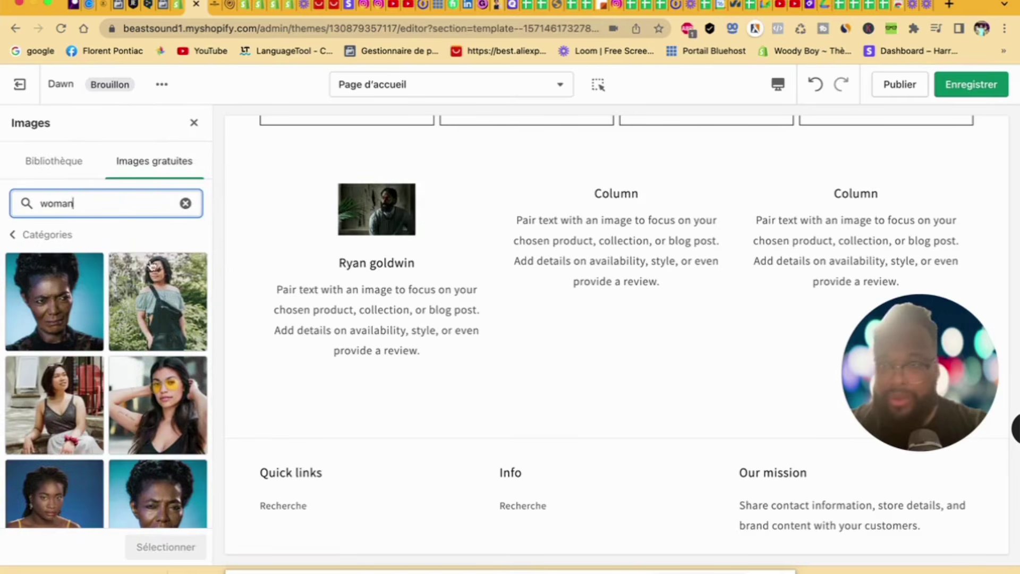
left_click(141, 390)
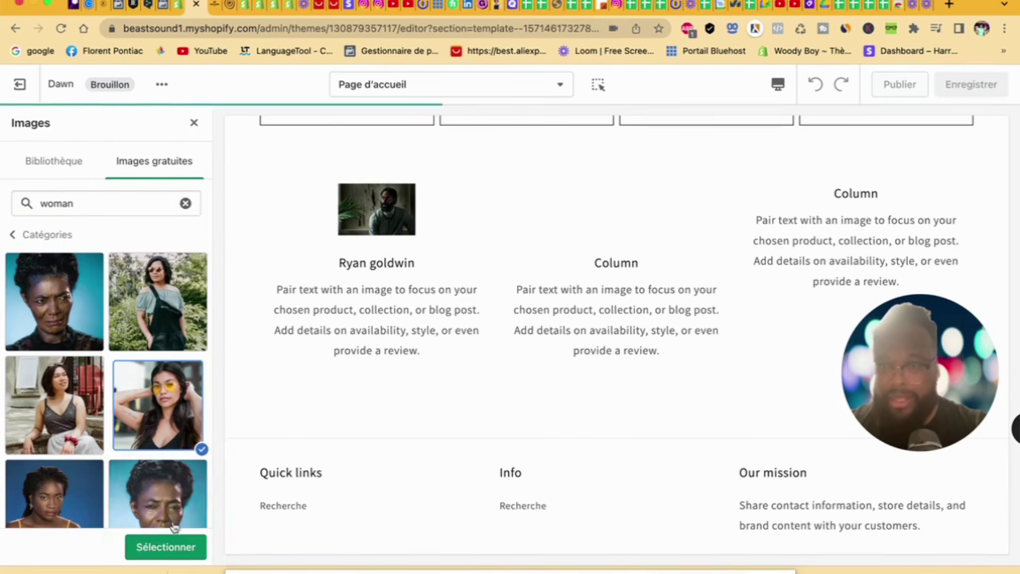
left_click(177, 545)
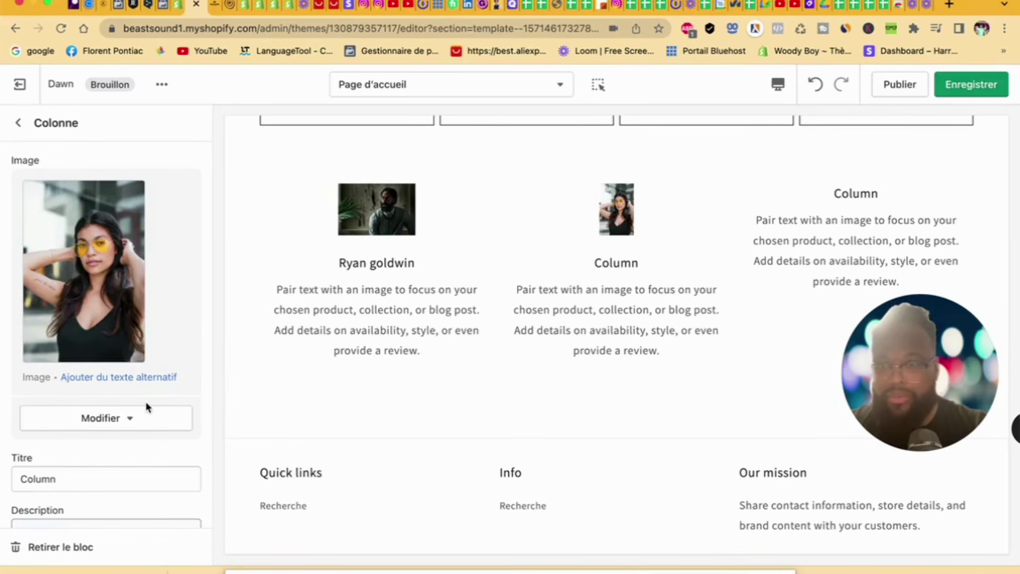
Step: Replace the second column's image with the free "woman" search photo of the smiling woman in a white shirt
left_click(114, 419)
left_click(135, 465)
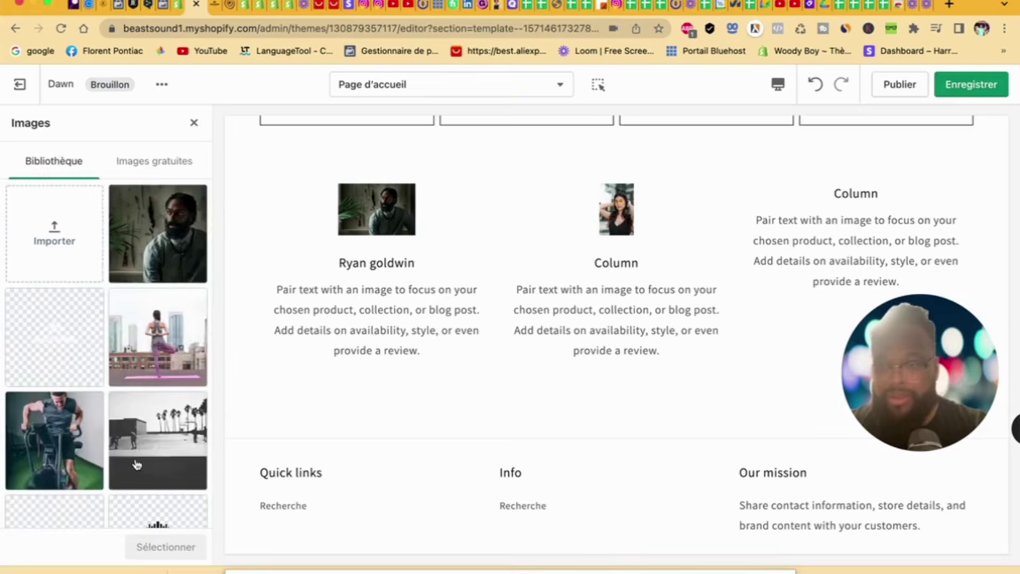
left_click(143, 152)
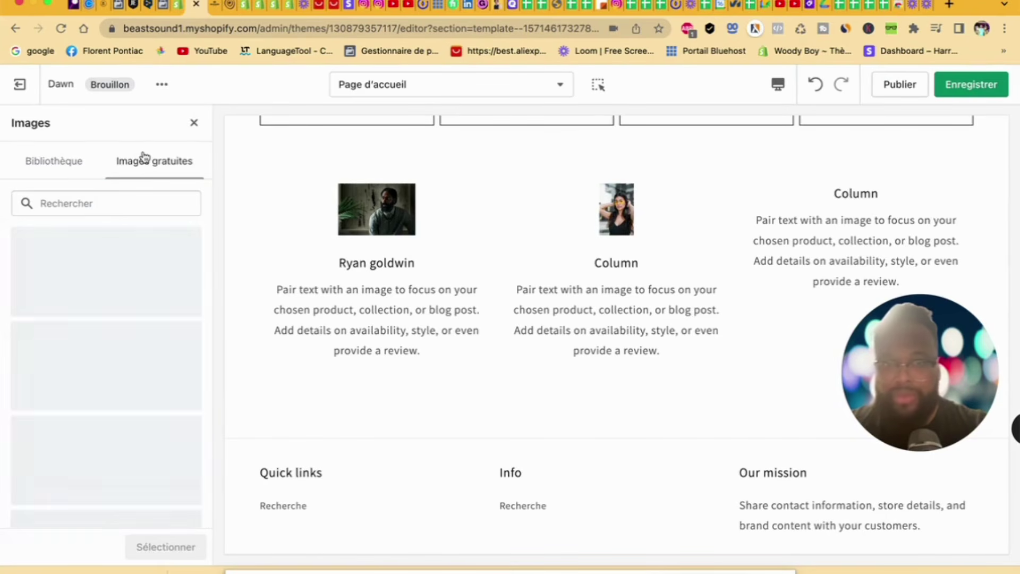
left_click(127, 203)
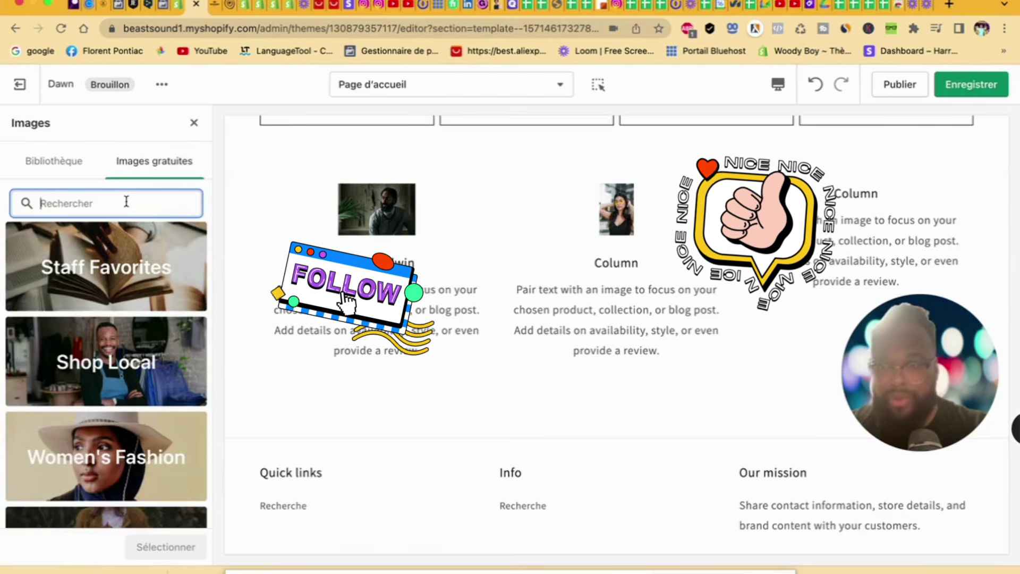
type("woman")
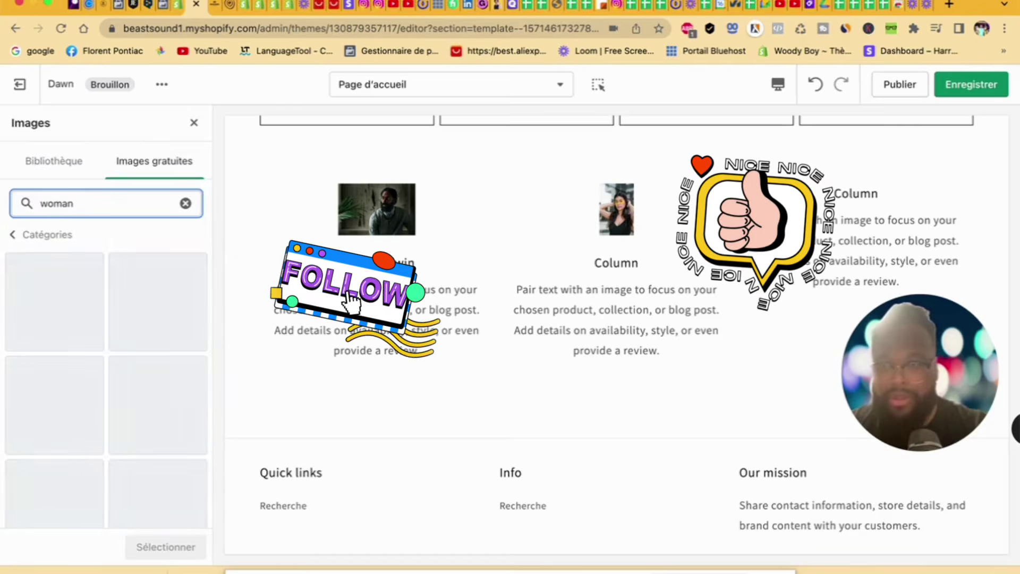
scroll(149, 398, "down", 1)
scroll(148, 398, "down", 10)
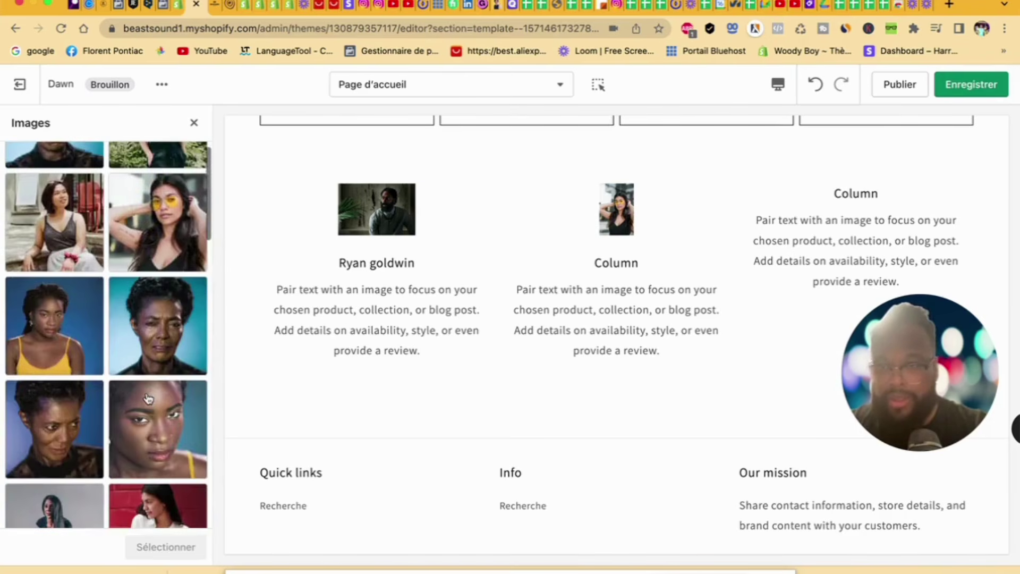
scroll(147, 399, "down", 3)
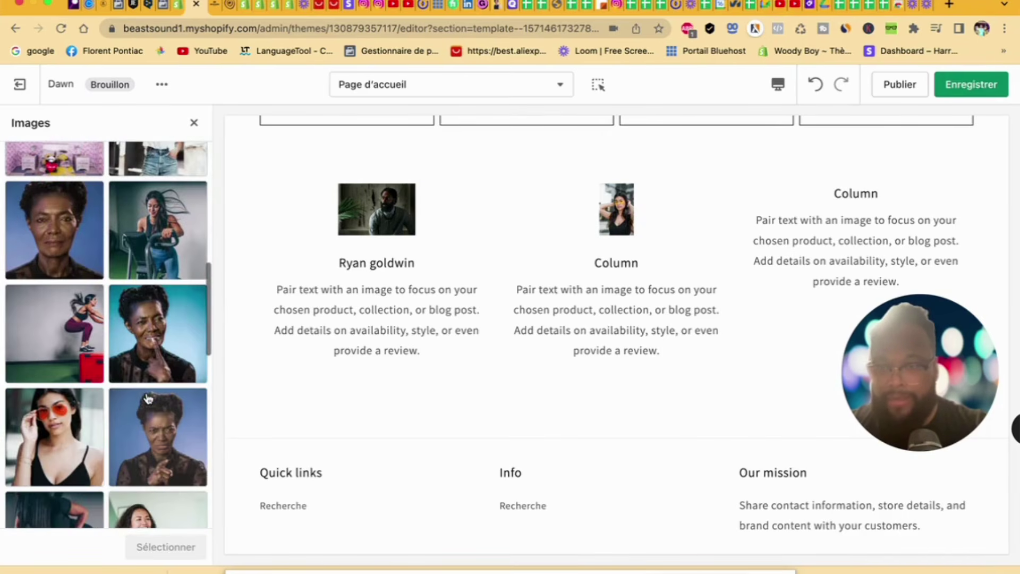
scroll(104, 428, "down", 4)
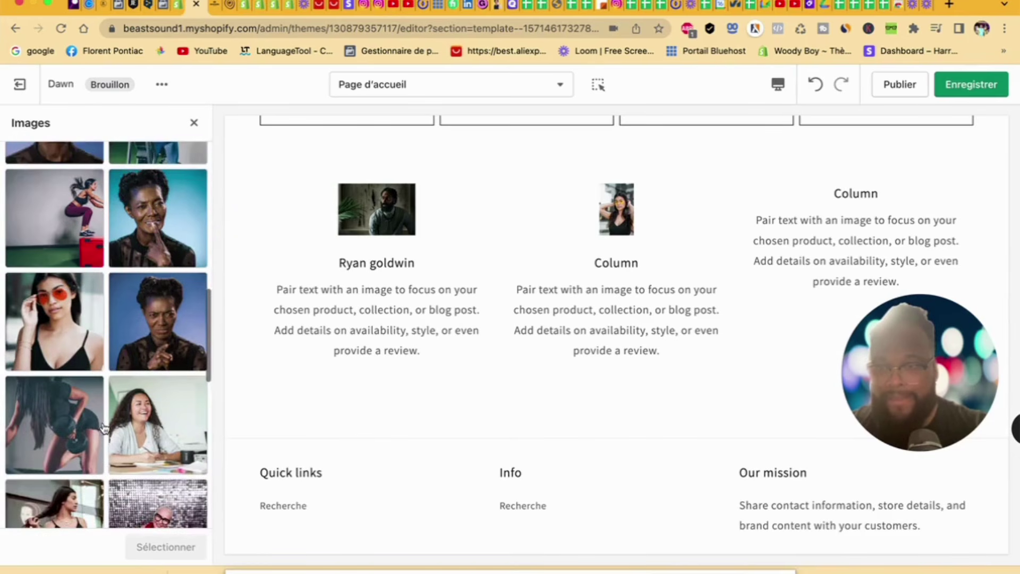
scroll(100, 447, "down", 3)
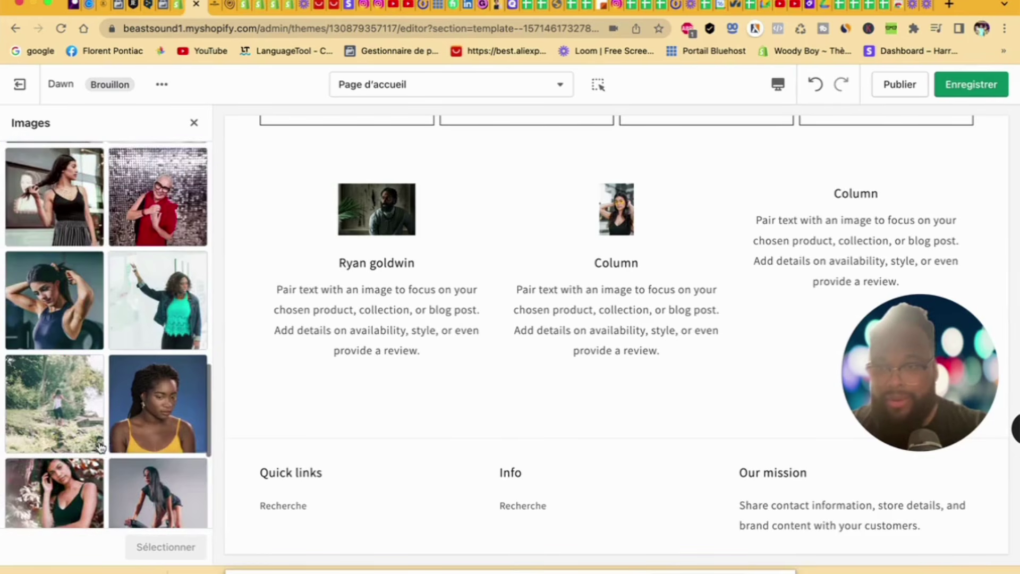
scroll(101, 449, "down", 3)
scroll(101, 448, "down", 2)
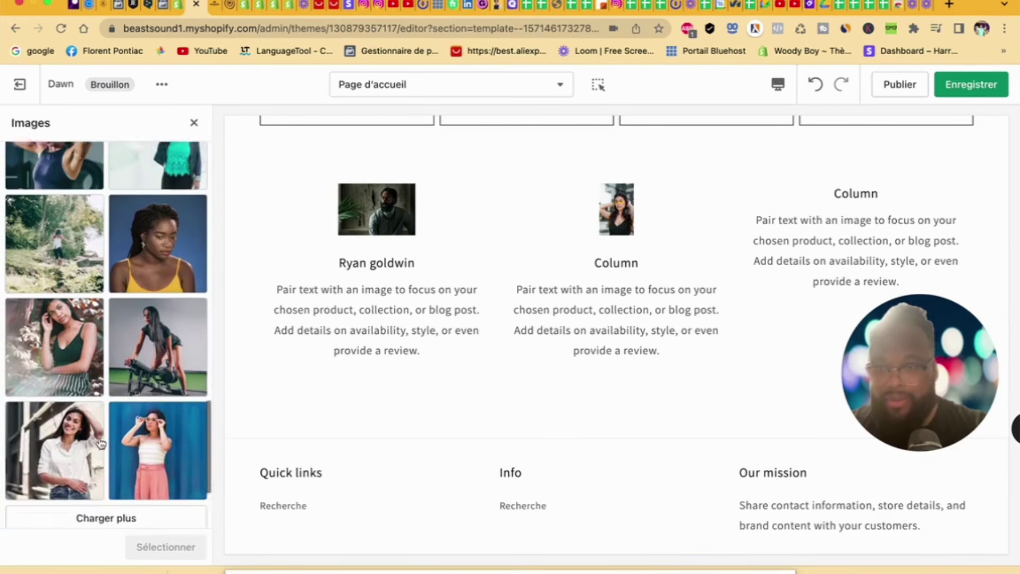
left_click(101, 445)
left_click(155, 542)
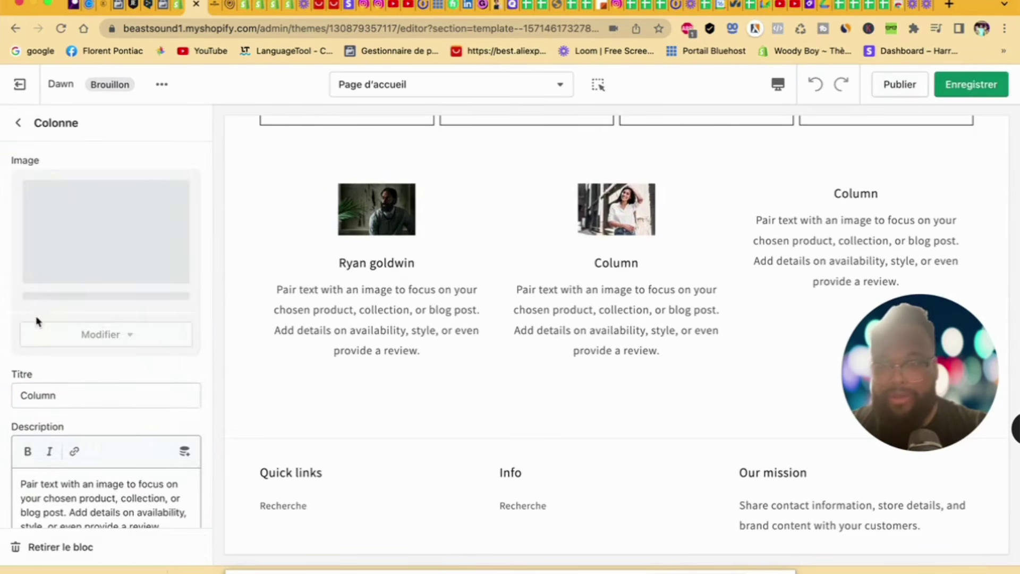
Step: Replace the second column's title with a person's full name and return to the section list
left_click(74, 409)
key("super+a")
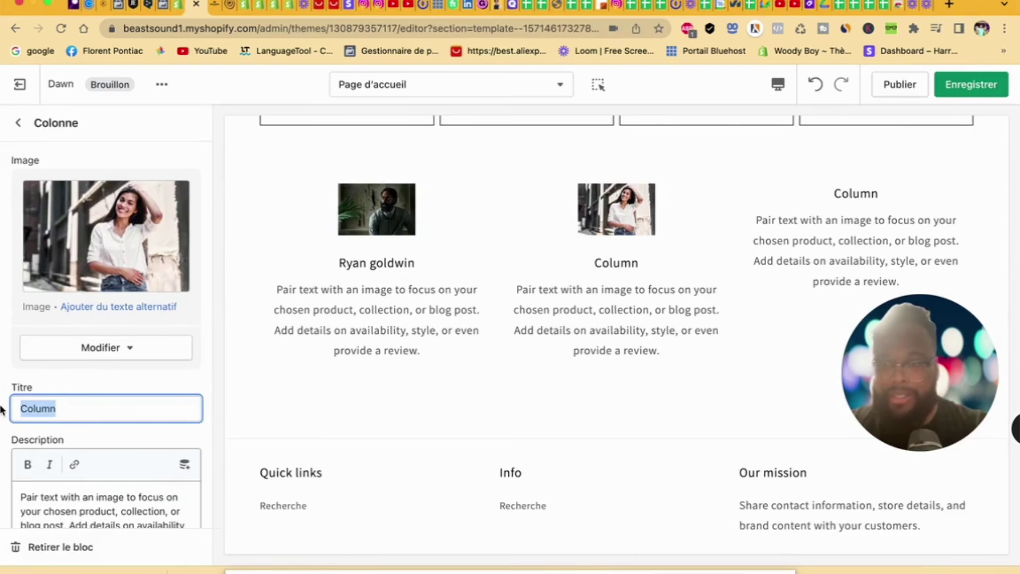
type("Elisab")
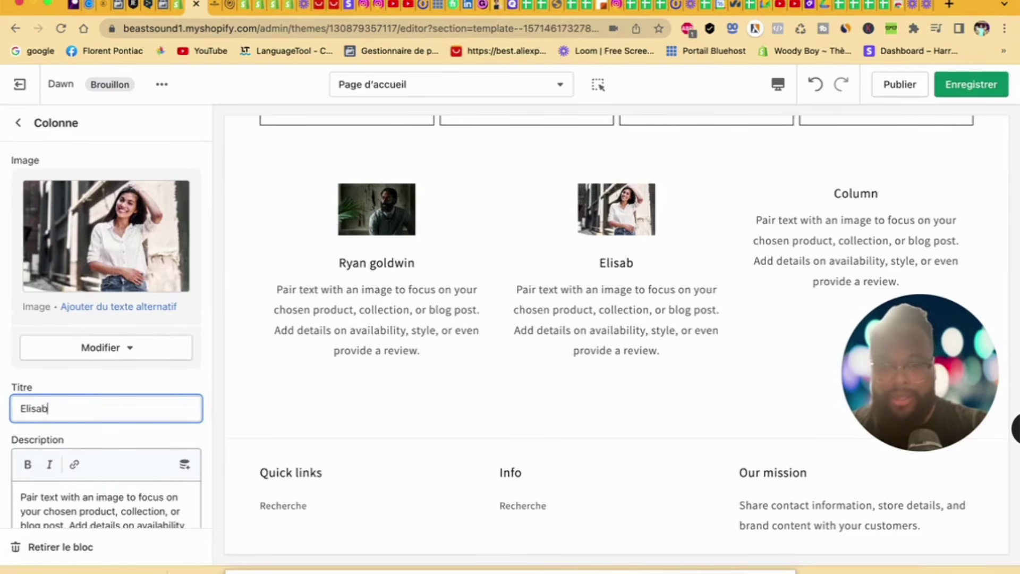
type("eth Smith")
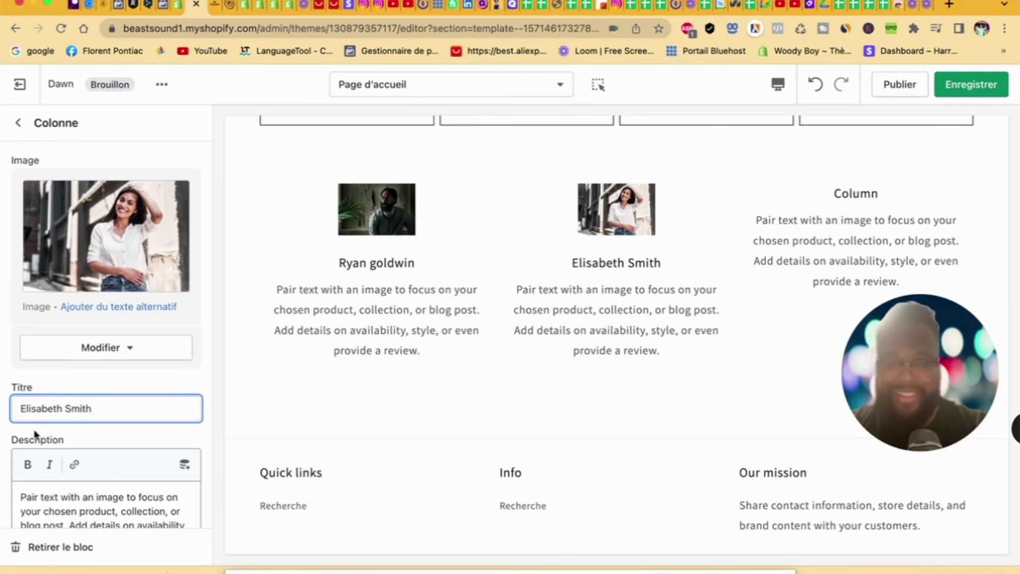
left_click(18, 126)
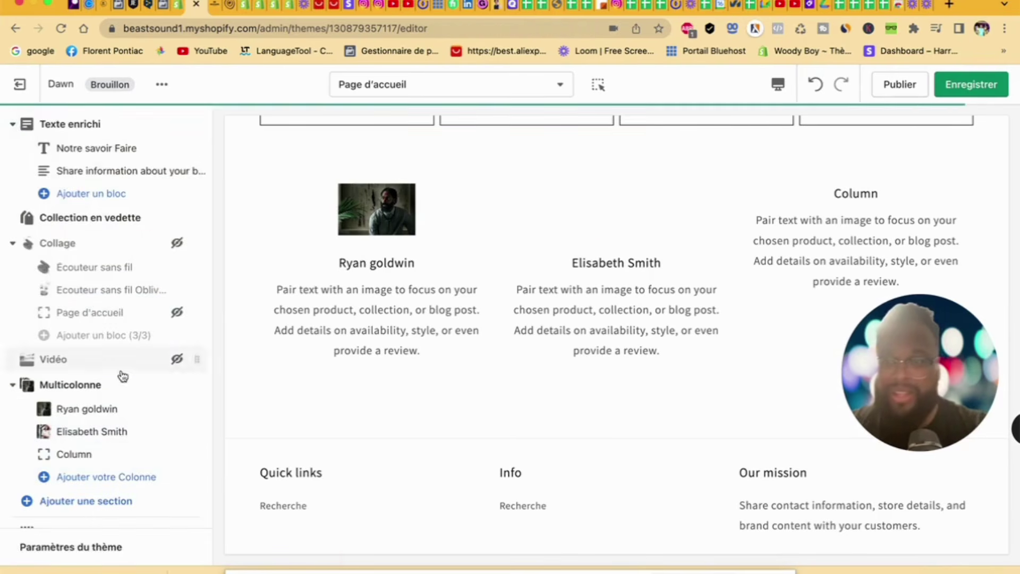
Step: Give the third Column block the free "woman" search image of the seated woman in a dark top and light skirt
left_click(120, 453)
left_click(154, 206)
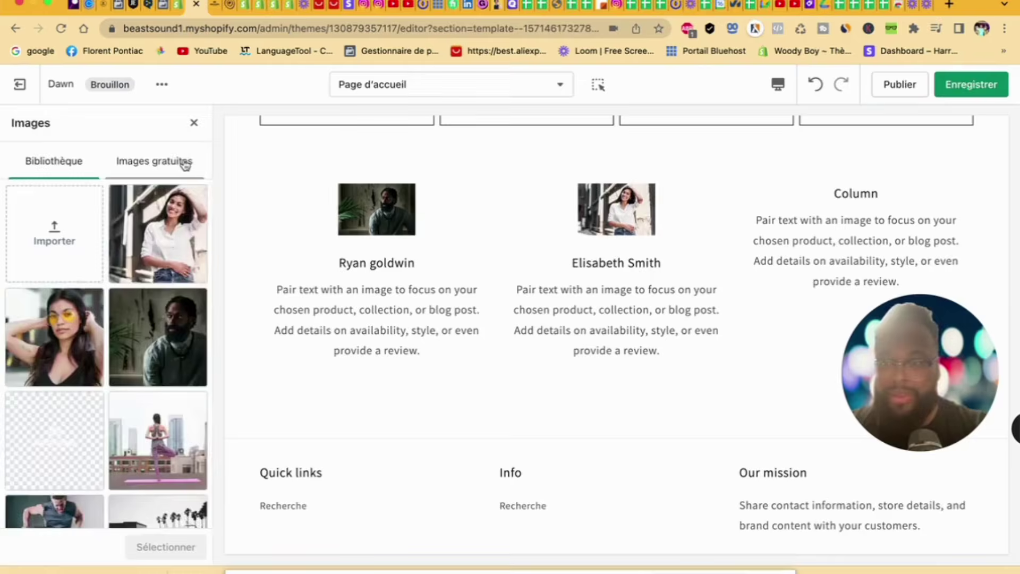
left_click(182, 165)
left_click(170, 203)
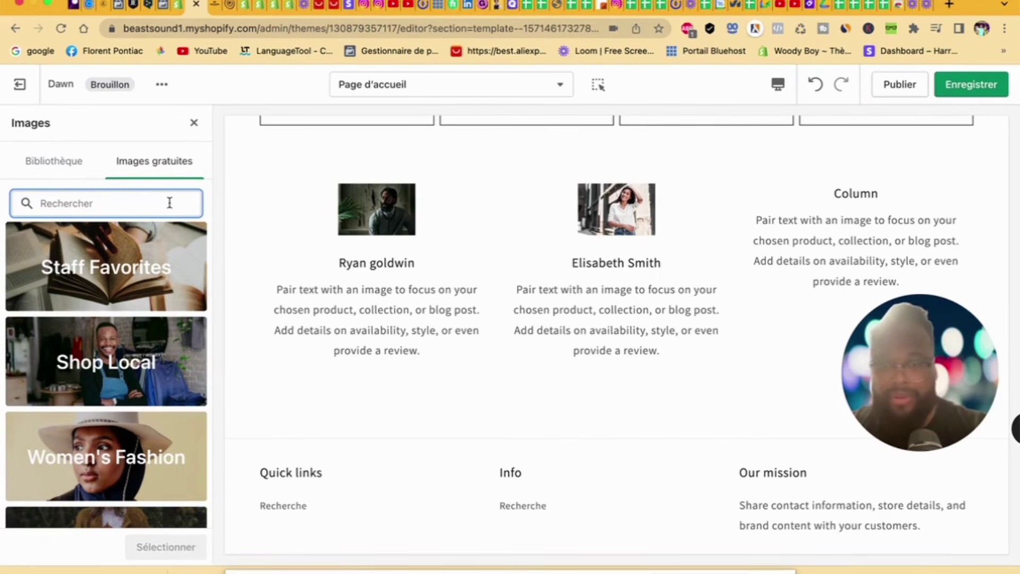
type("woman")
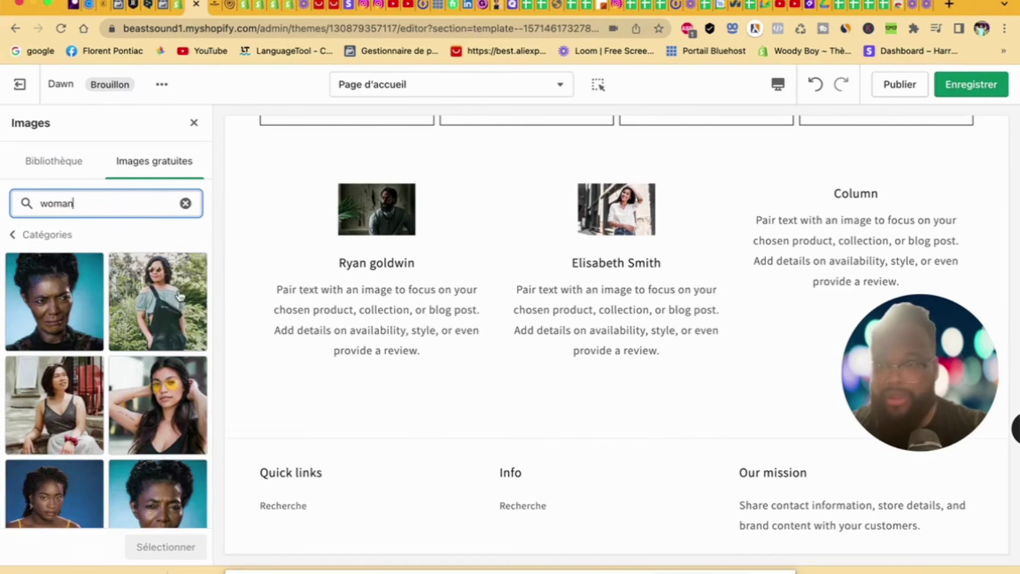
left_click(54, 404)
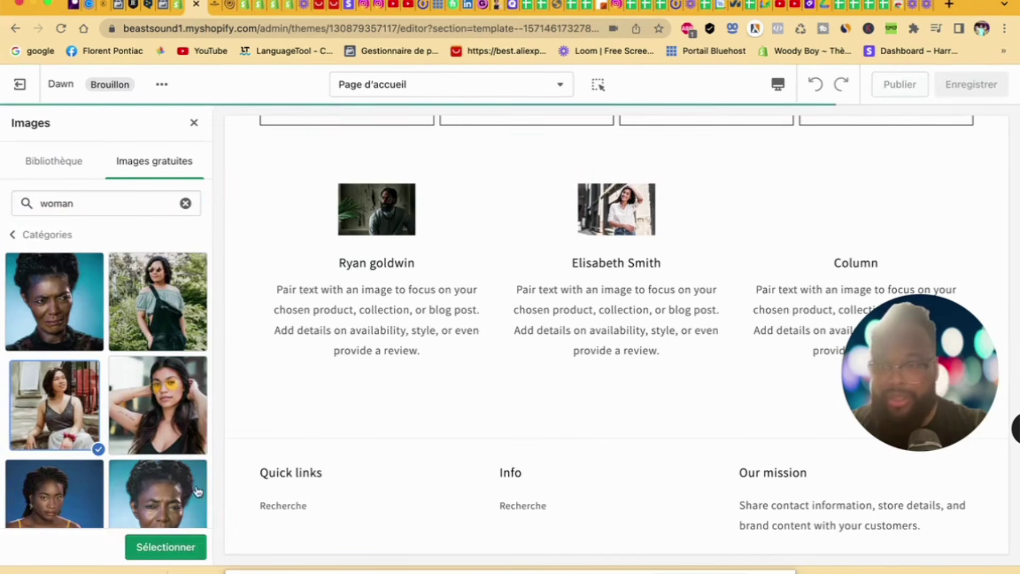
left_click(183, 547)
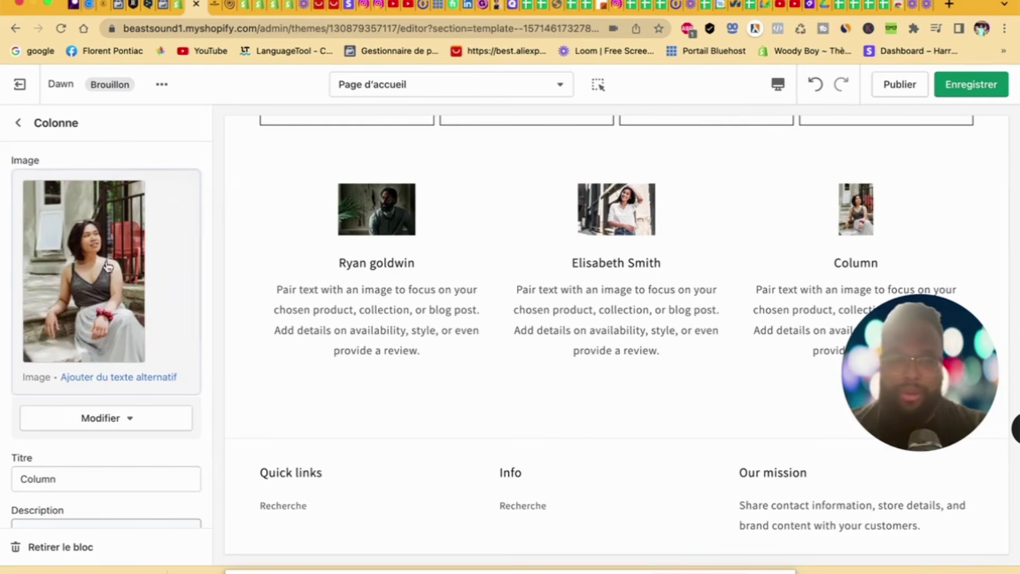
Step: Replace the third column's title with a person's full name and go back to the section list
scroll(85, 445, "down", 2)
scroll(85, 445, "down", 5)
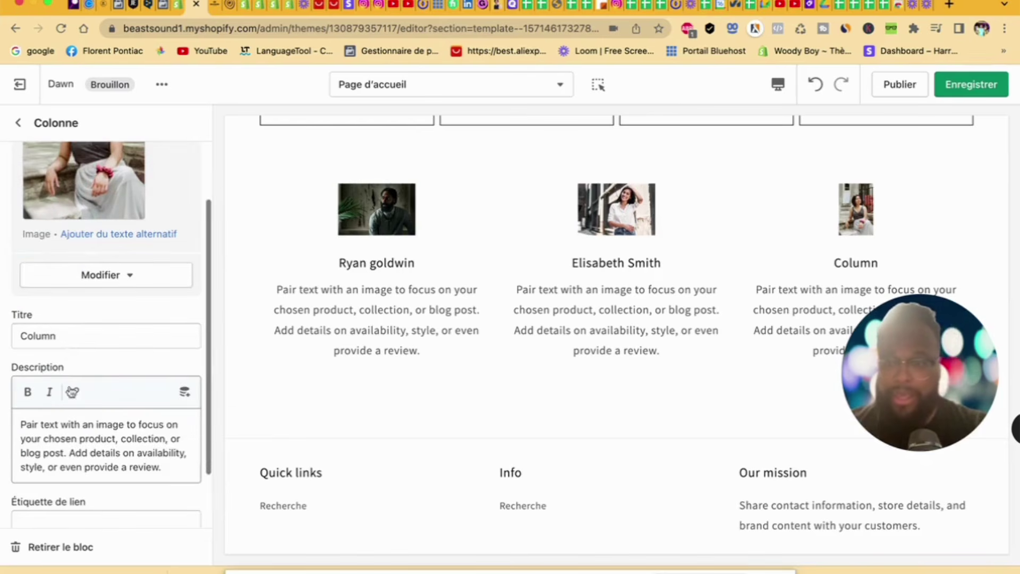
left_click_drag(74, 335, 3, 330)
type("Mi")
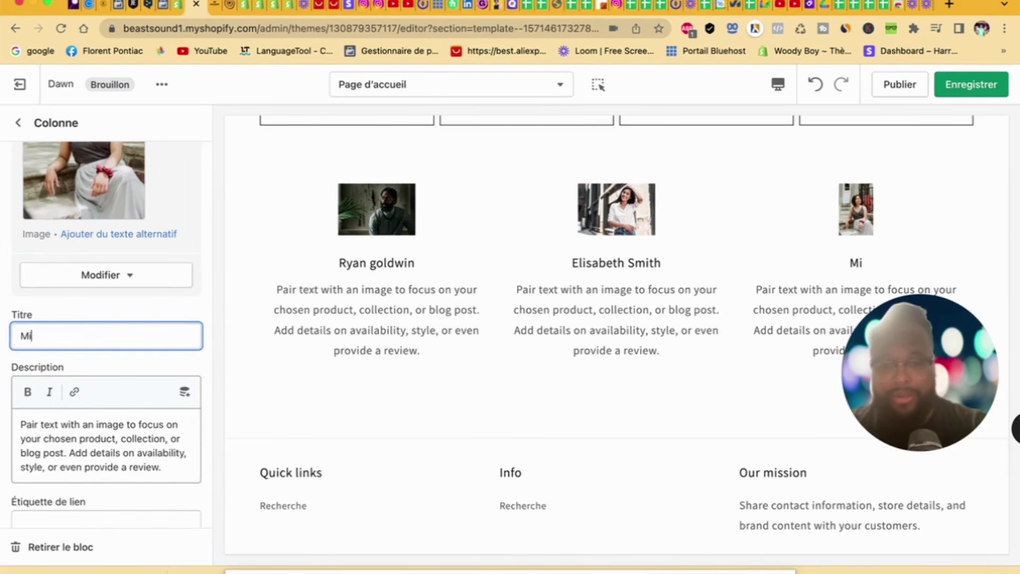
type("a kim")
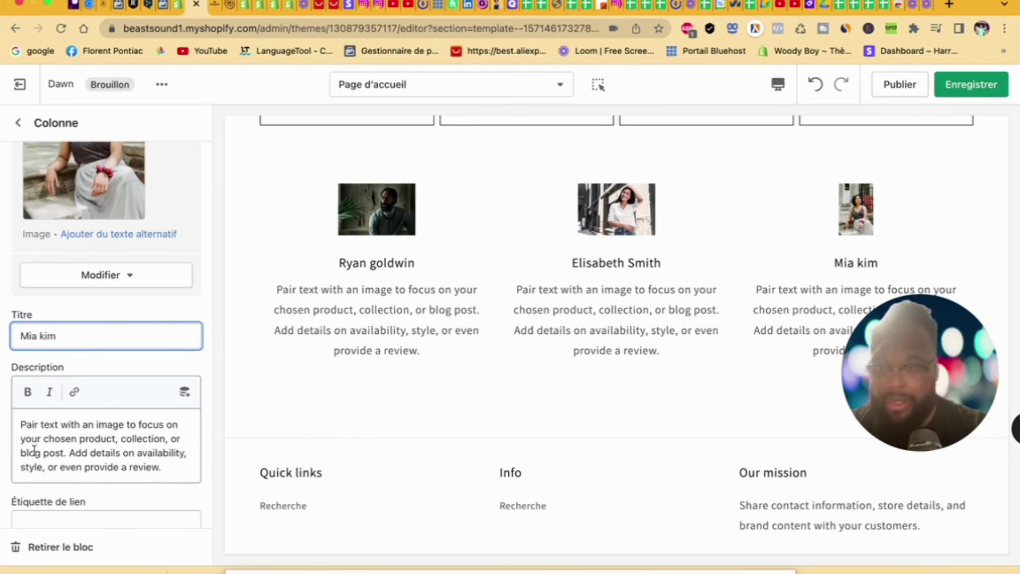
scroll(72, 459, "down", 3)
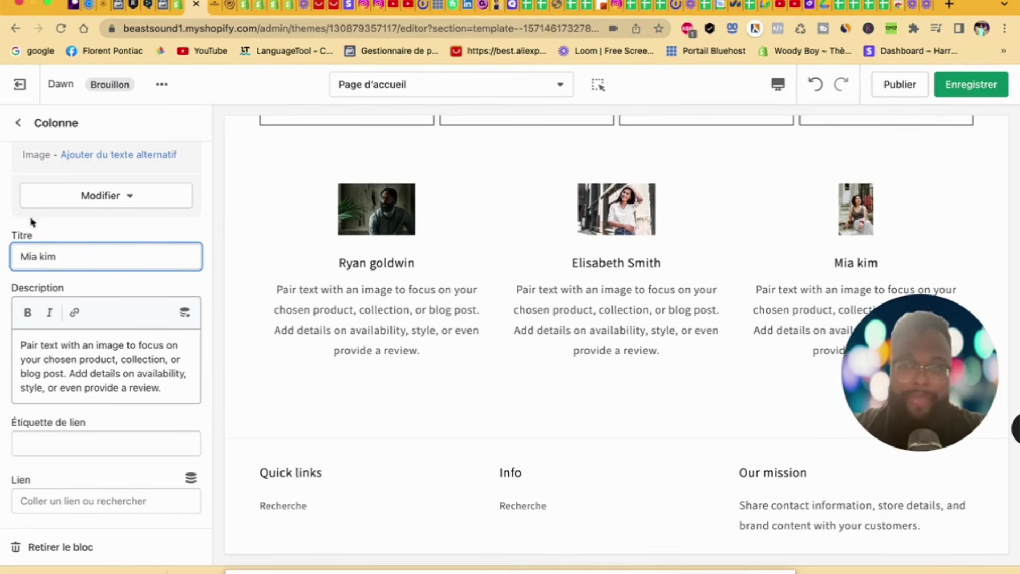
left_click(18, 123)
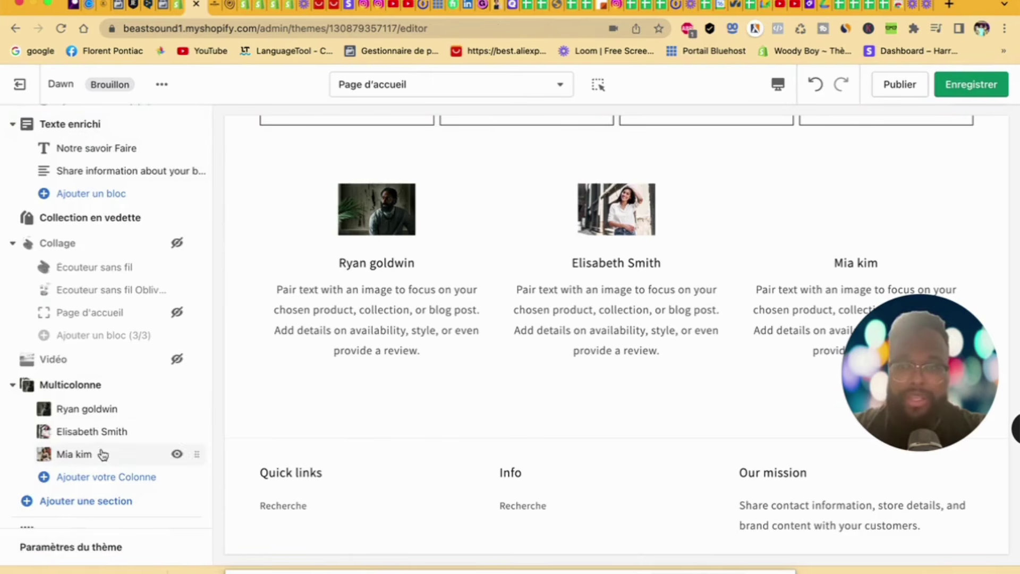
Step: Title the Multicolonne section "Avis de nos clients"
scroll(698, 287, "up", 3)
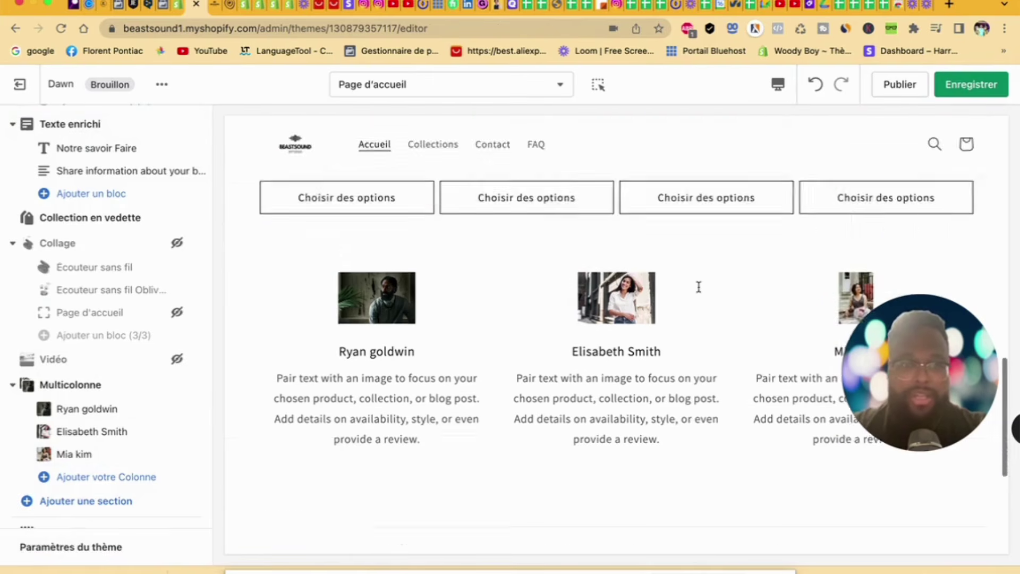
scroll(699, 287, "up", 2)
scroll(699, 292, "down", 2)
left_click(79, 385)
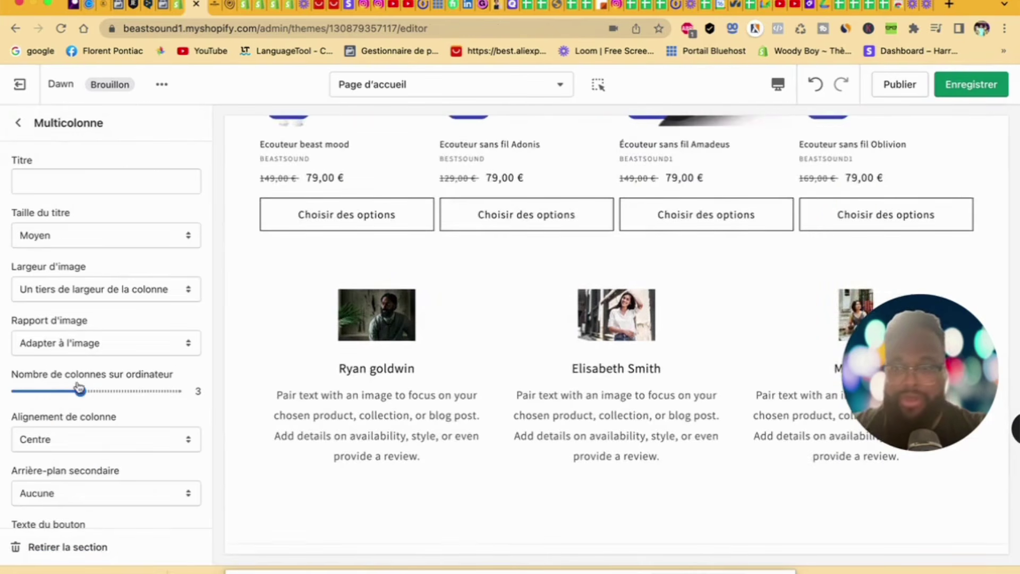
left_click(78, 169)
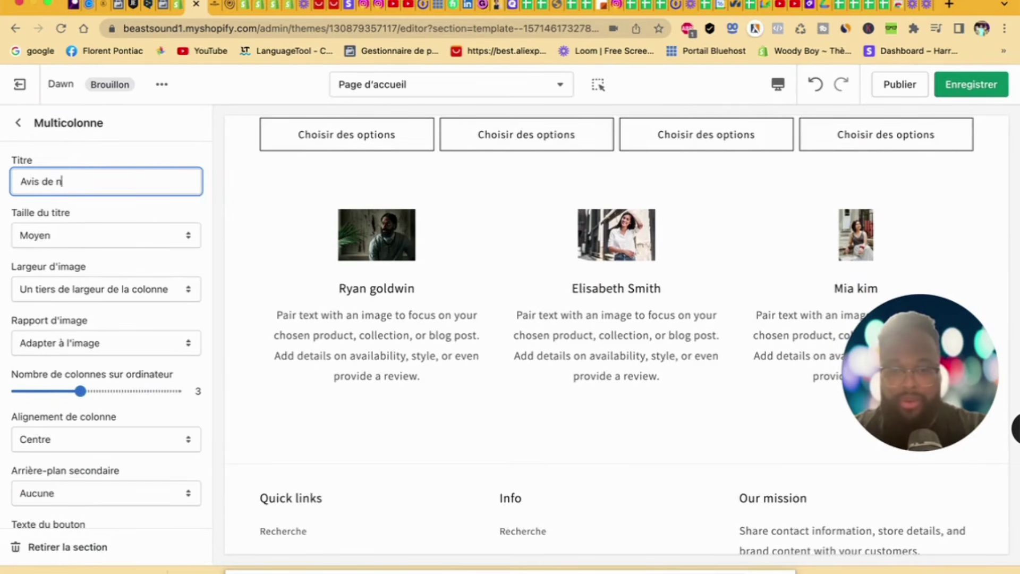
type("s c")
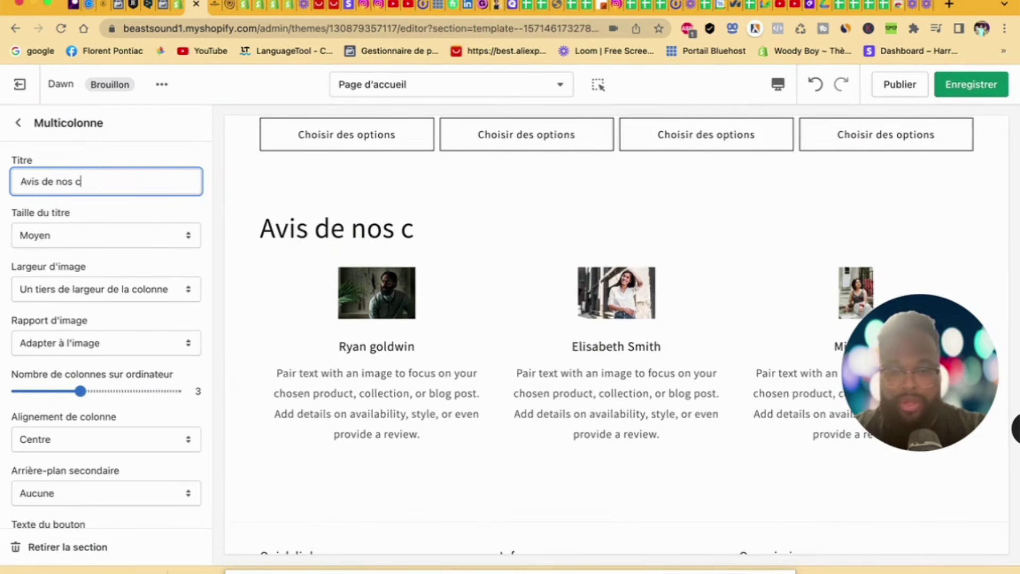
type("lients")
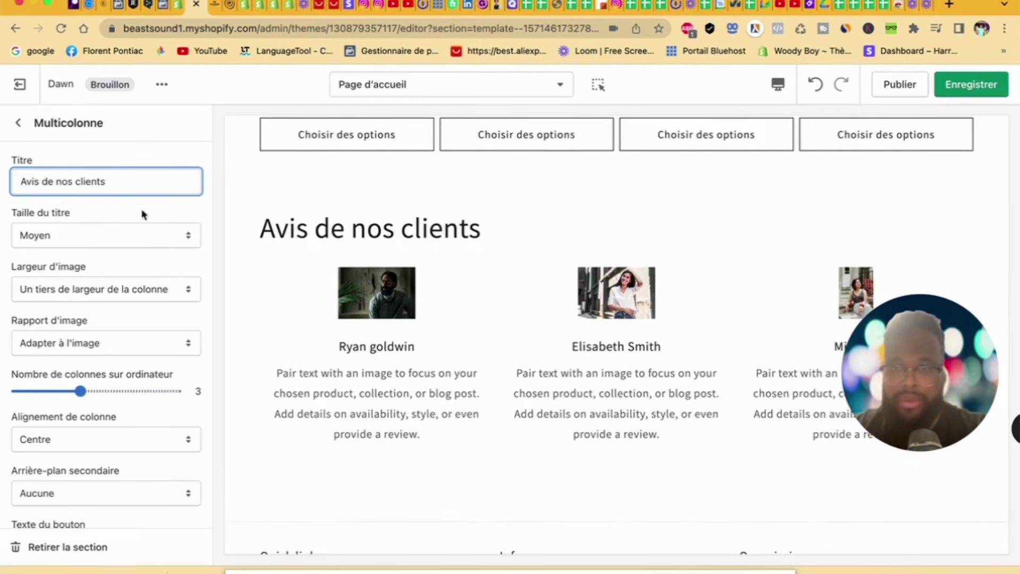
Step: Set the Multicolonne section's image width to Demi-largeur de colonne and its image ratio to Cercle
left_click(109, 289)
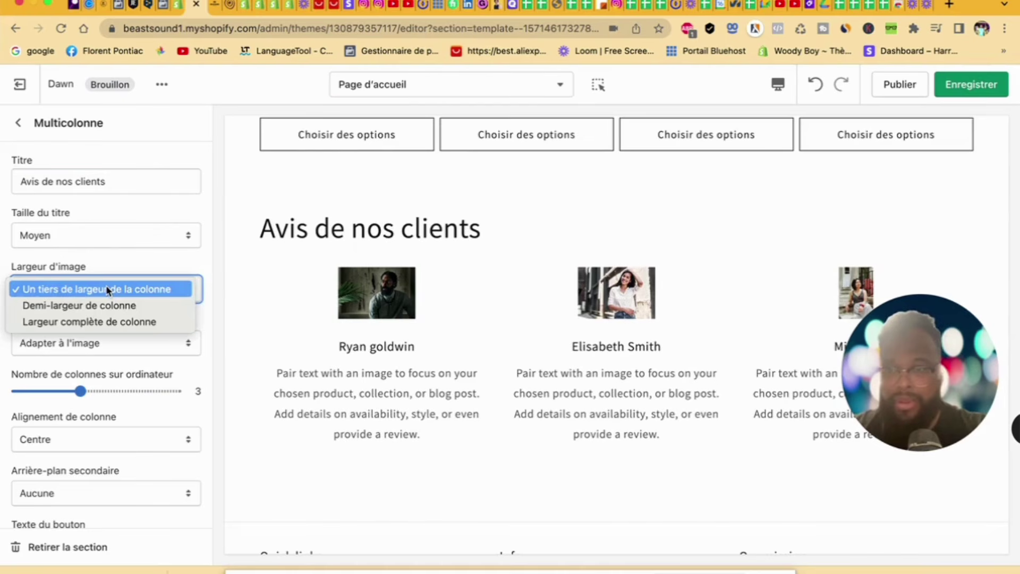
left_click(107, 304)
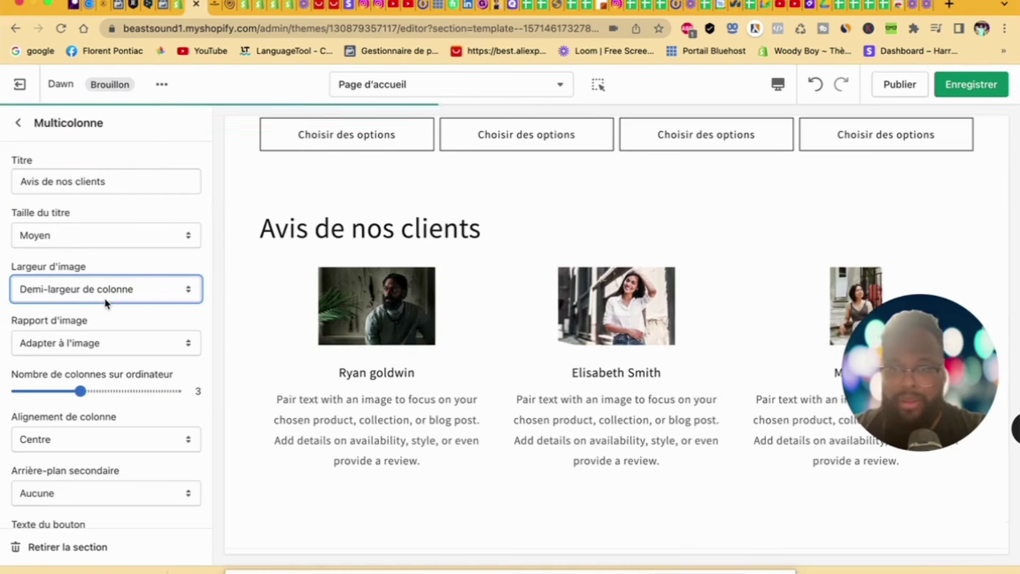
left_click(114, 345)
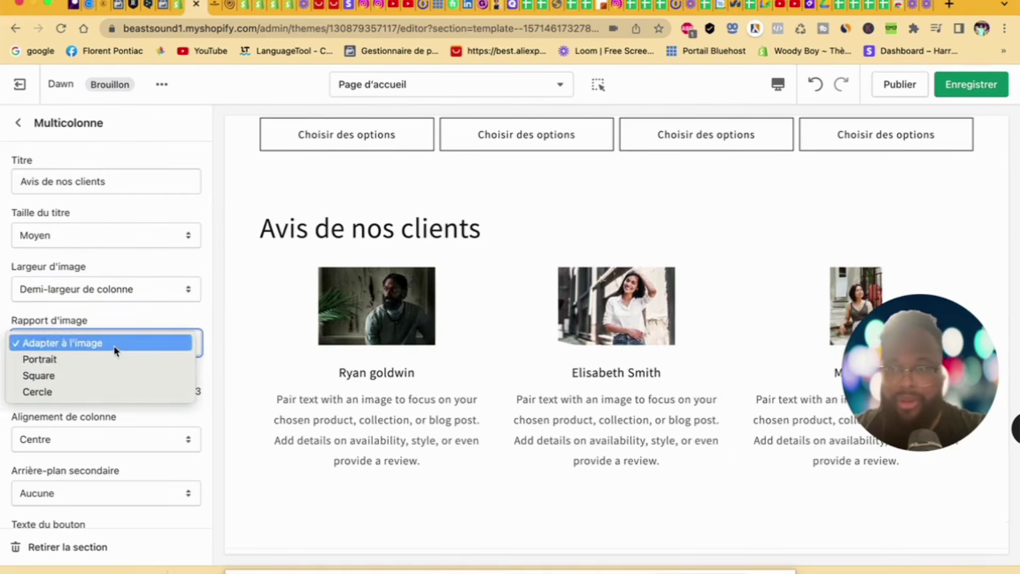
left_click(116, 376)
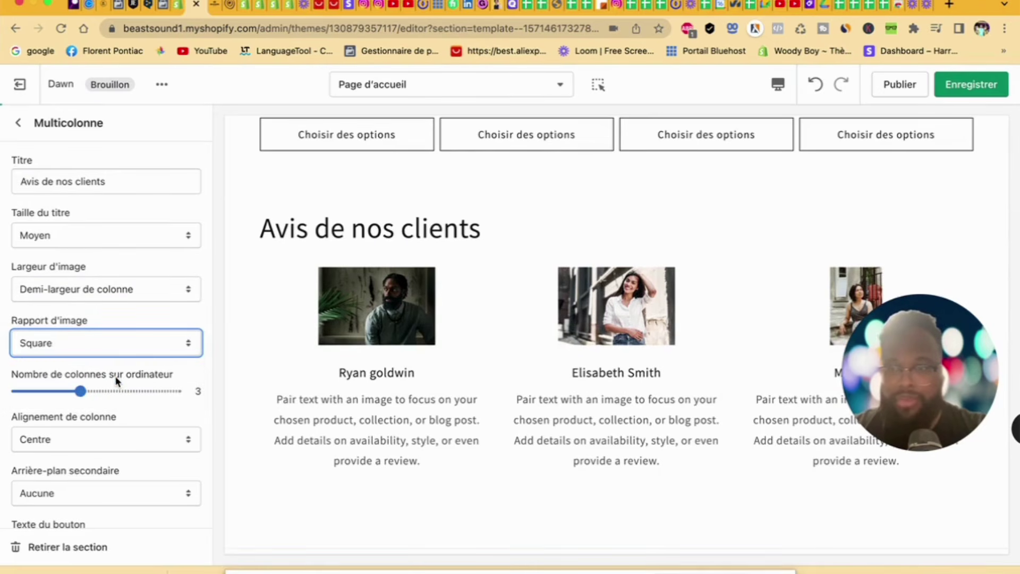
left_click(130, 350)
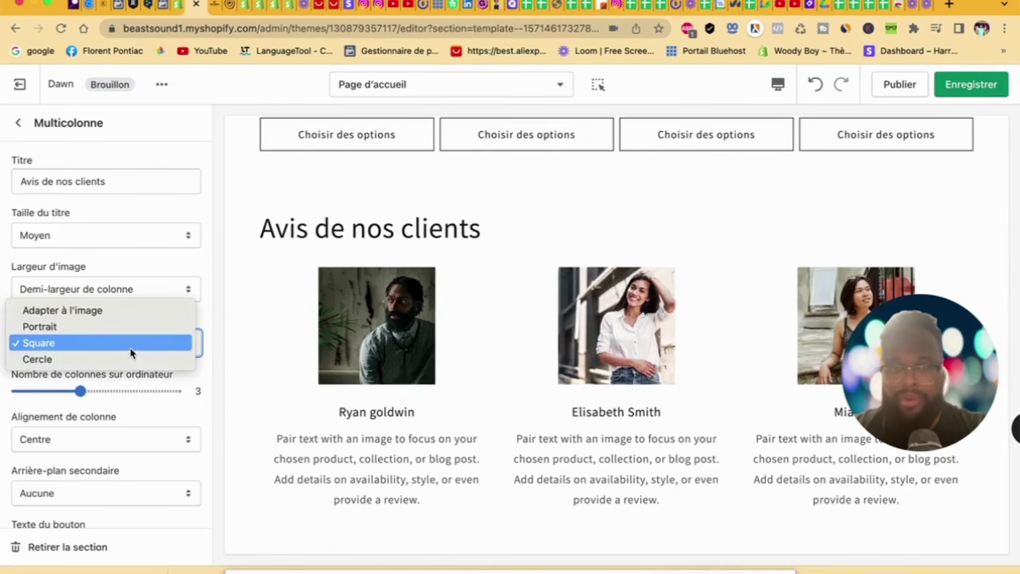
left_click(117, 362)
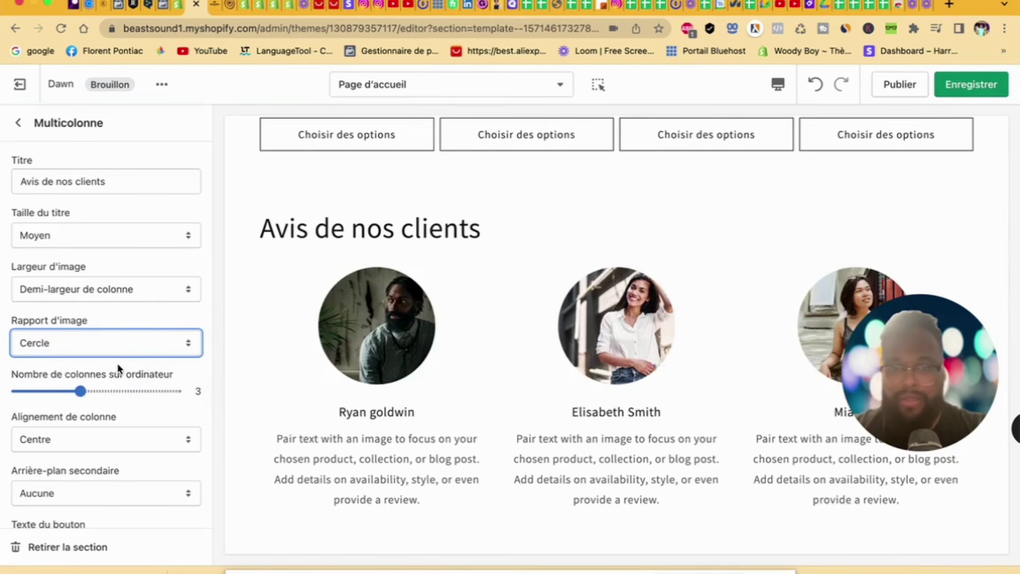
Step: Switch the column images' ratio to Adapter à l'image and back to Cercle
left_click(166, 333)
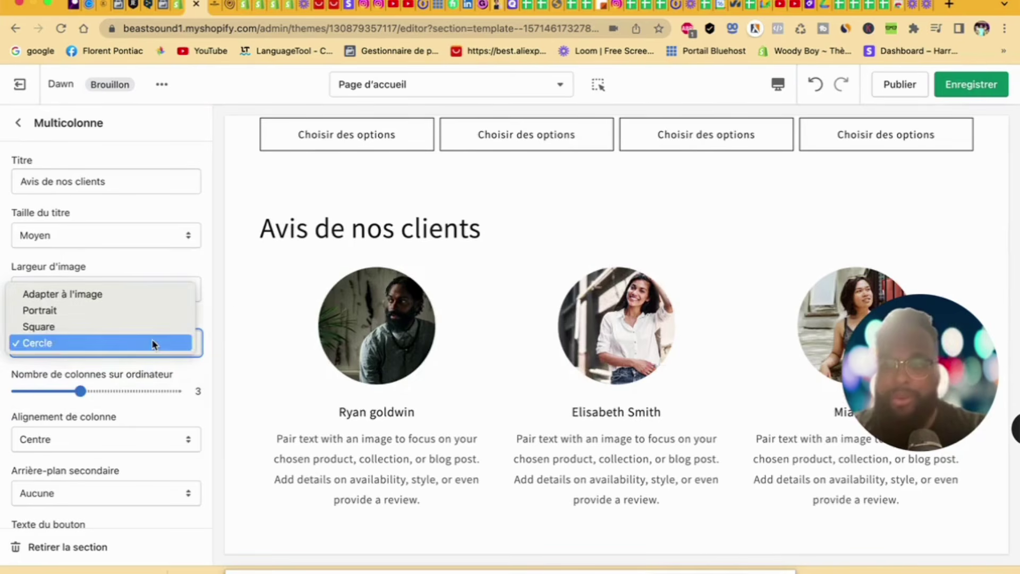
left_click(138, 295)
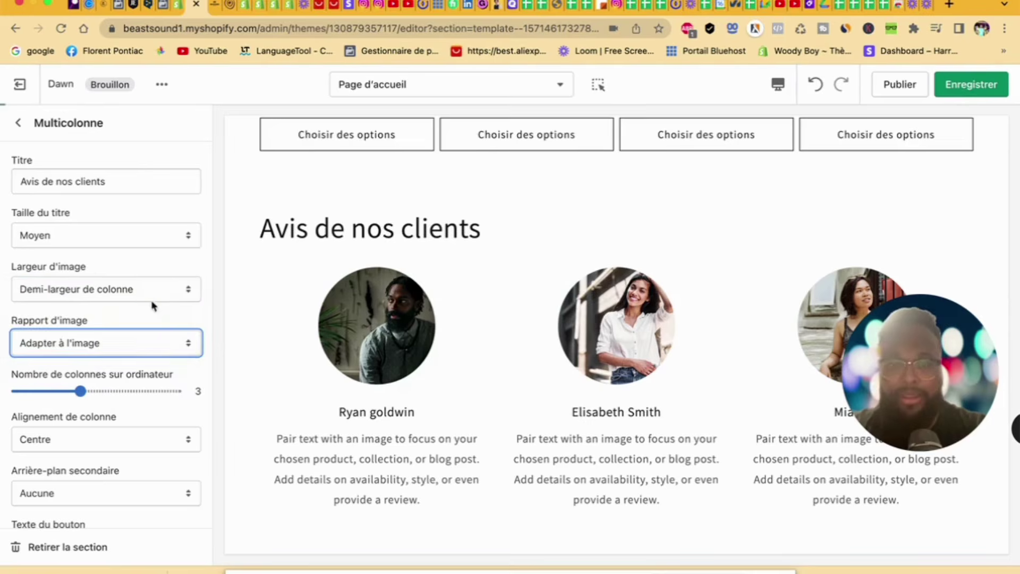
left_click(113, 342)
left_click(107, 391)
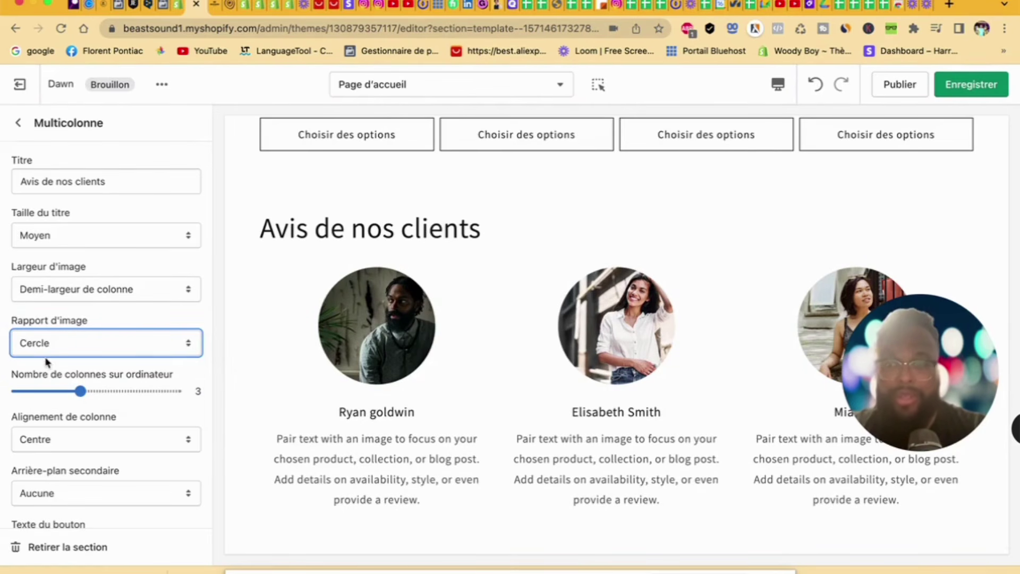
Step: Enable swiping on mobile (Activer le balayage sur mobile) for the Multicolonne section
scroll(46, 362, "down", 5)
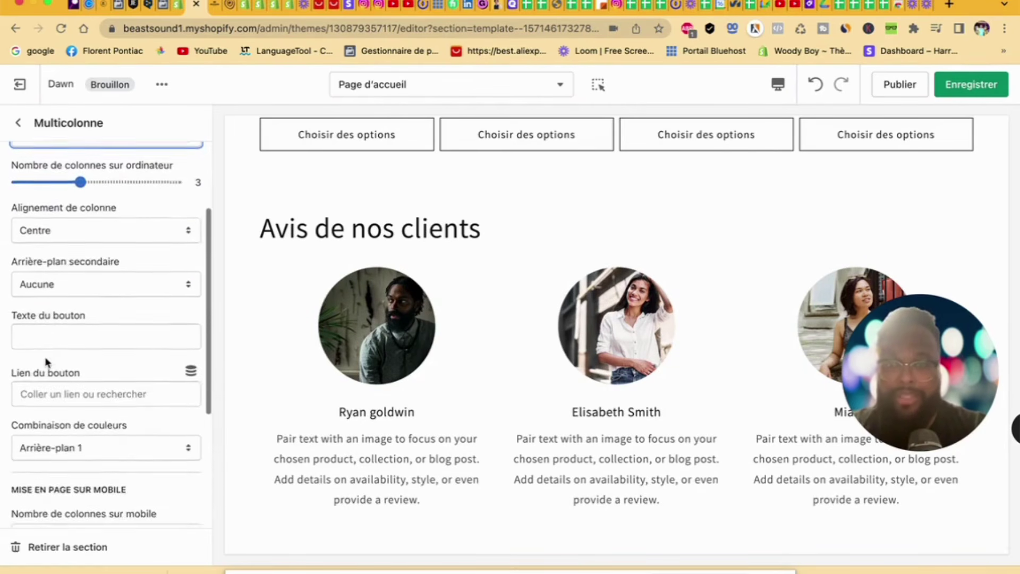
scroll(46, 362, "down", 1)
scroll(453, 348, "up", 15)
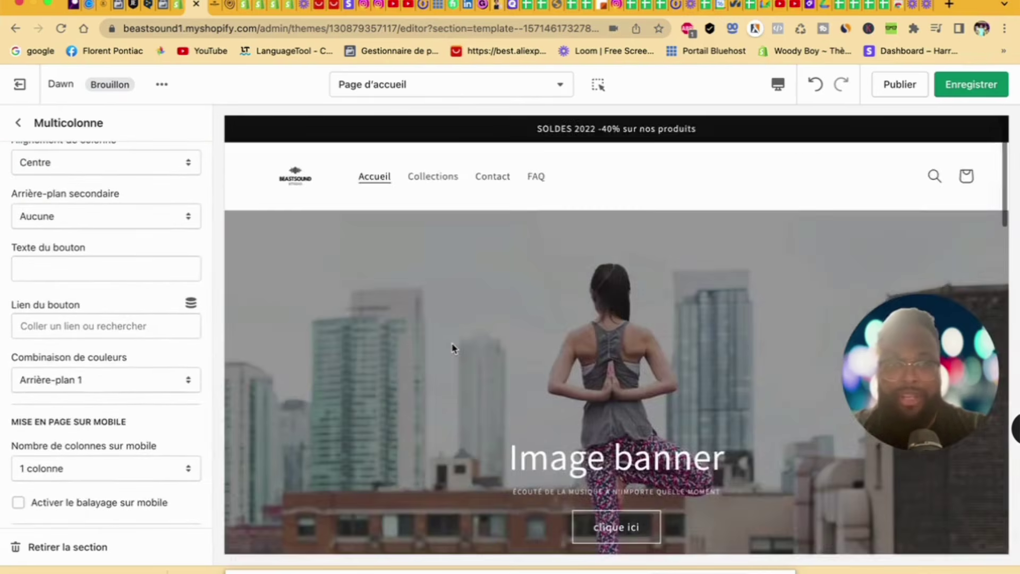
scroll(453, 348, "down", 20)
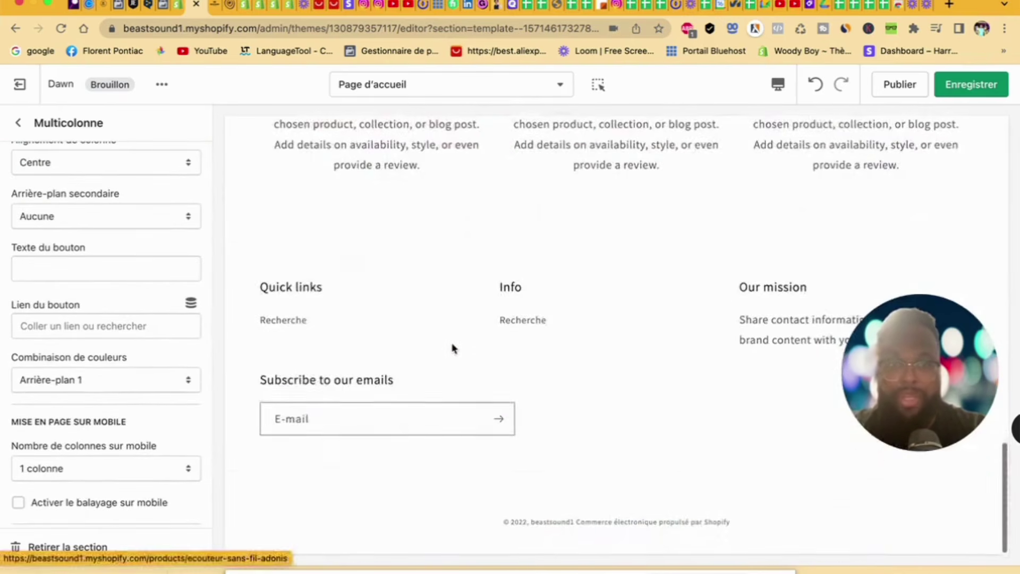
scroll(46, 451, "down", 3)
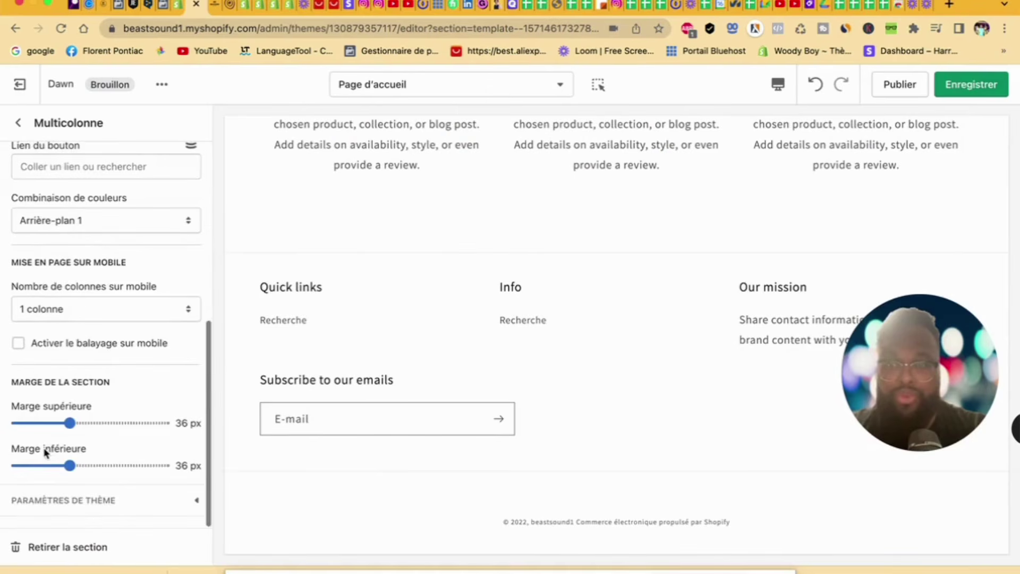
scroll(45, 452, "up", 1)
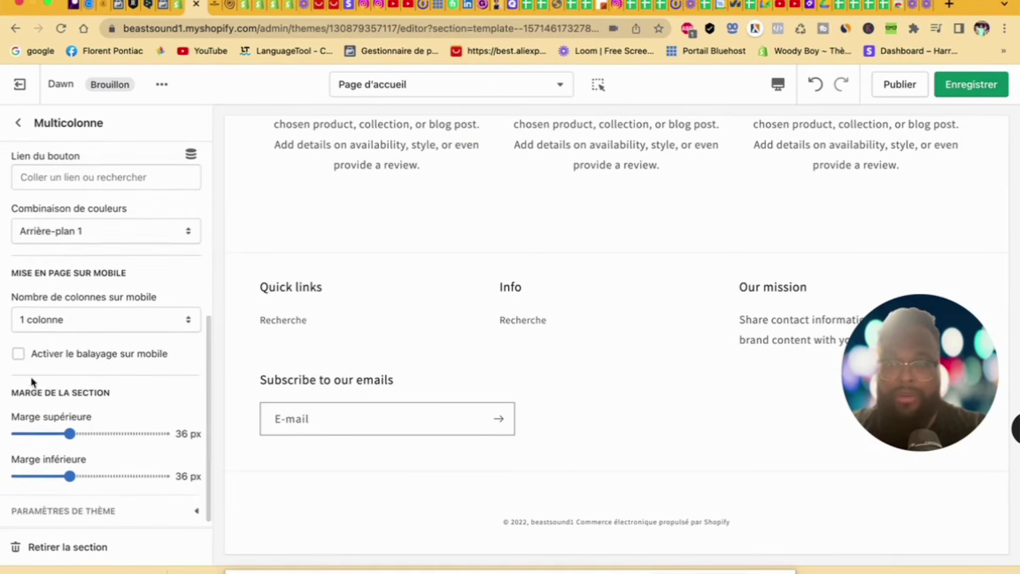
left_click(20, 356)
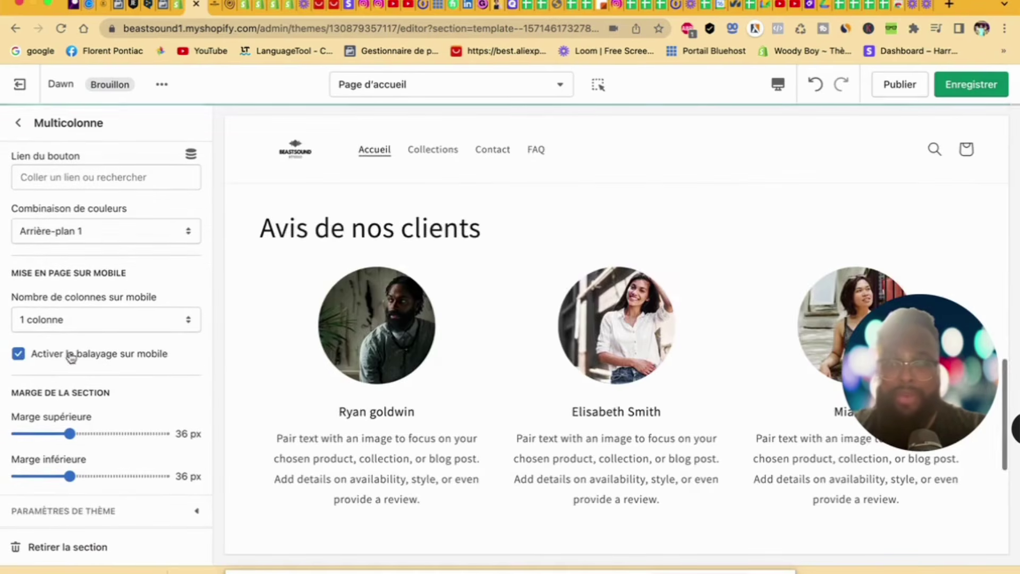
Step: Preview the "Avis de nos clients" section in the Mobile view, swipe through to its last column, and return to the Bureau view
scroll(71, 355, "up", 2)
left_click(776, 88)
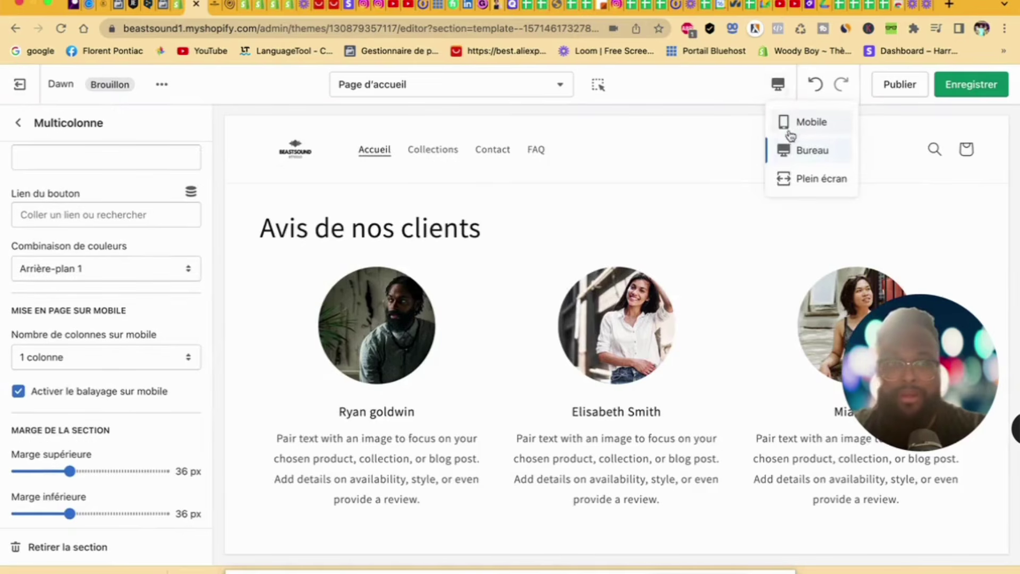
left_click(792, 127)
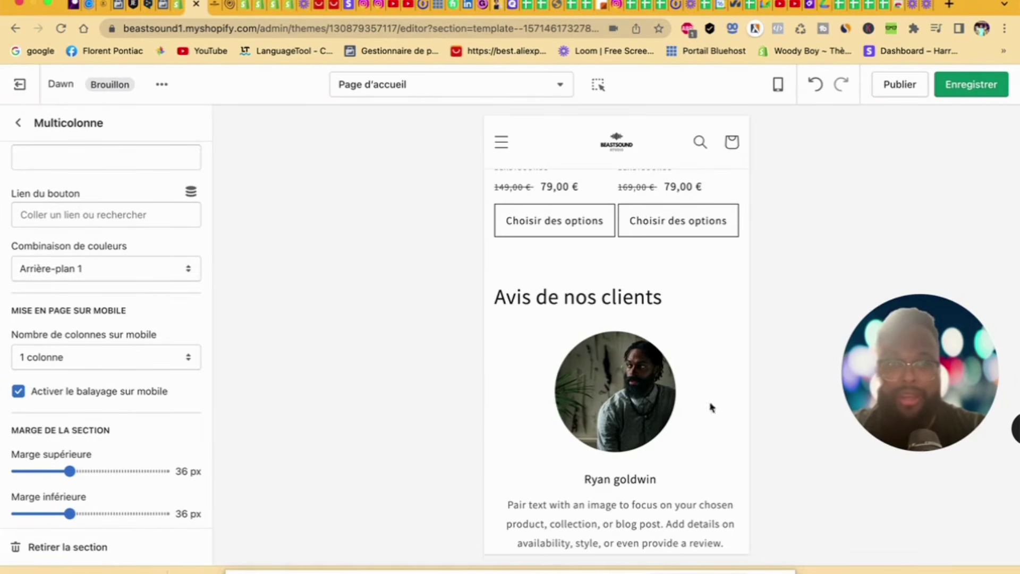
scroll(663, 395, "down", 3)
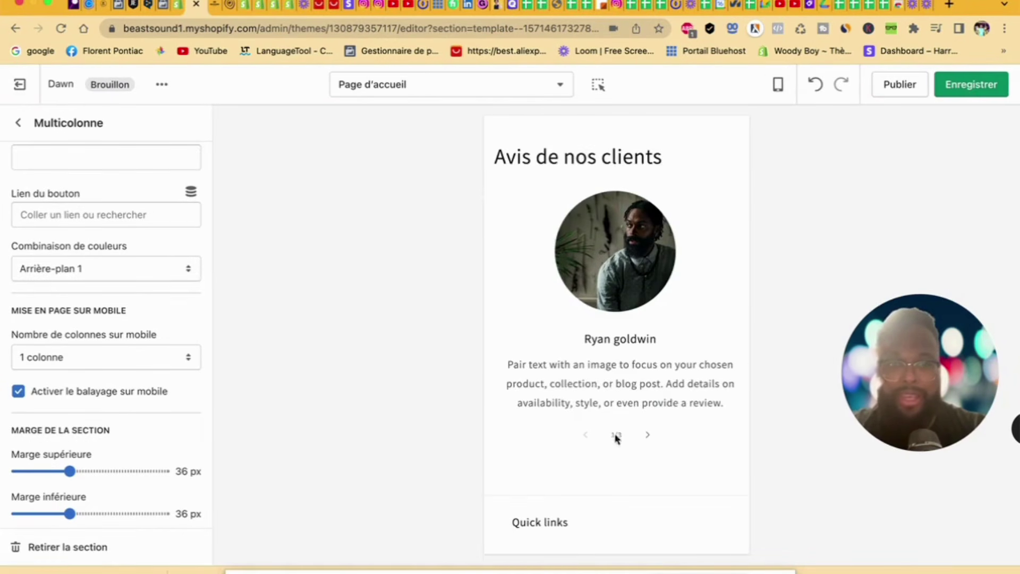
left_click(647, 435)
left_click(647, 435)
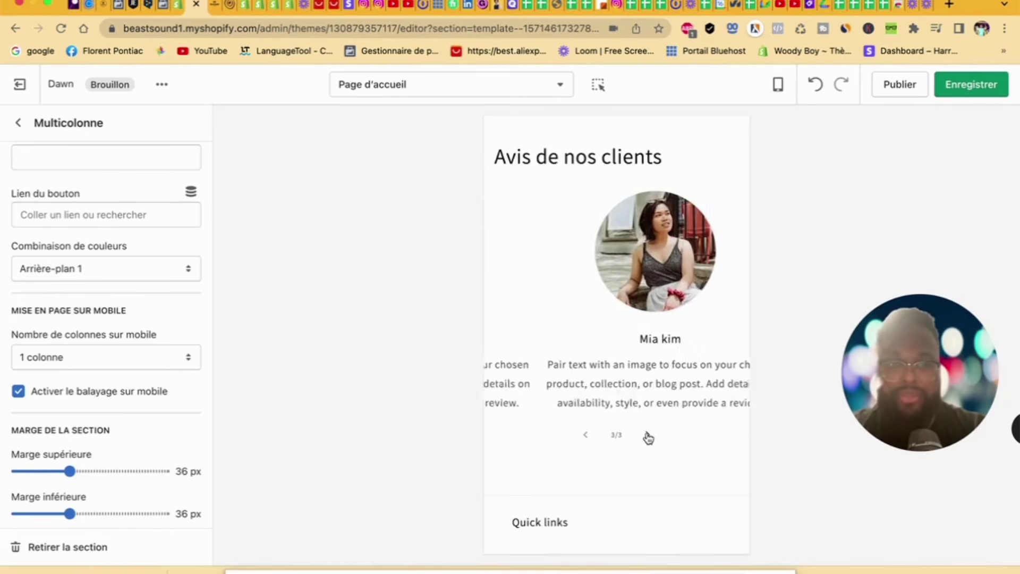
left_click(777, 84)
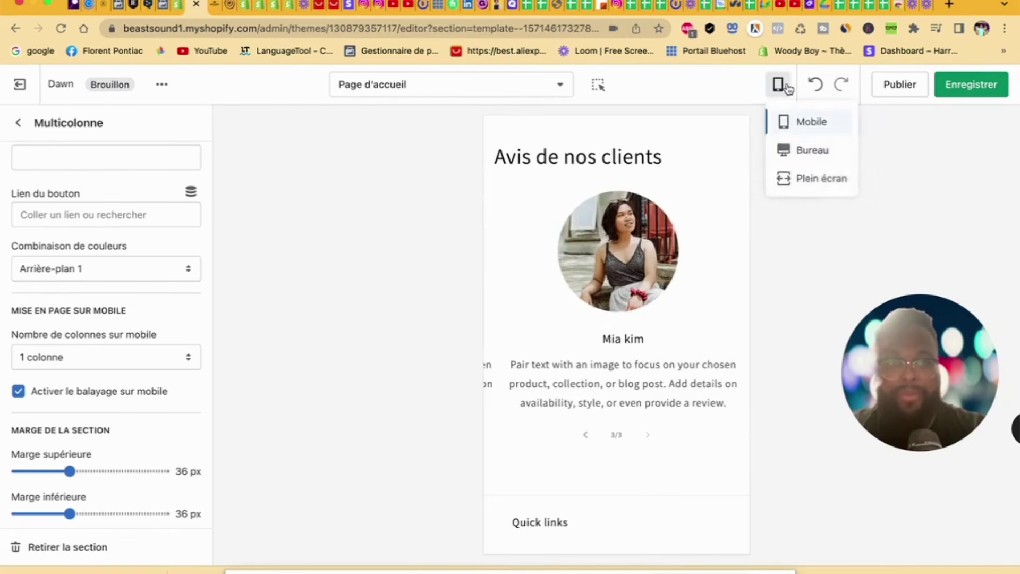
left_click(789, 152)
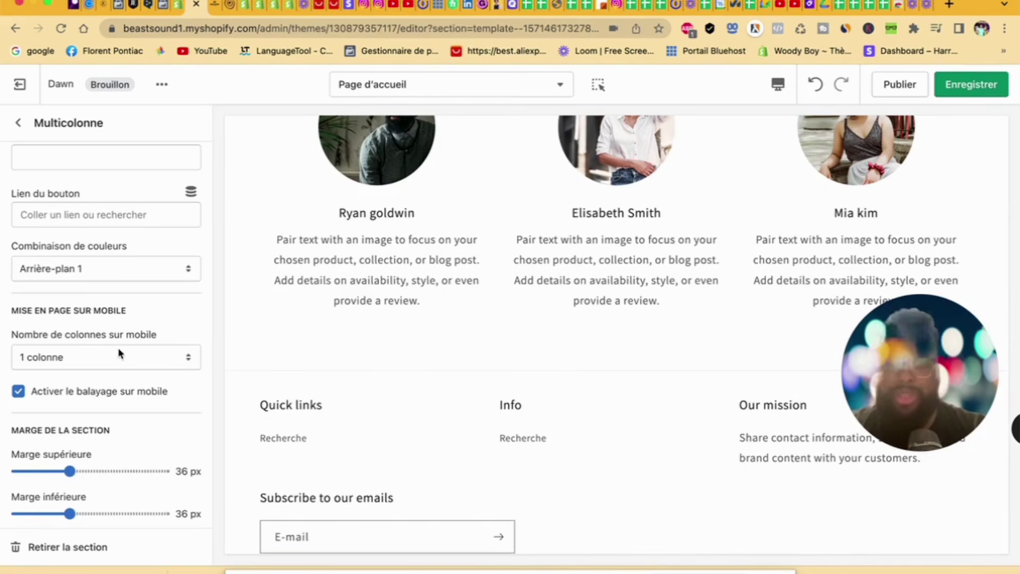
Step: Leave the Multicolonne settings and add an Articles de blog section below the Multicolonne section
scroll(119, 353, "down", 1)
scroll(120, 354, "up", 5)
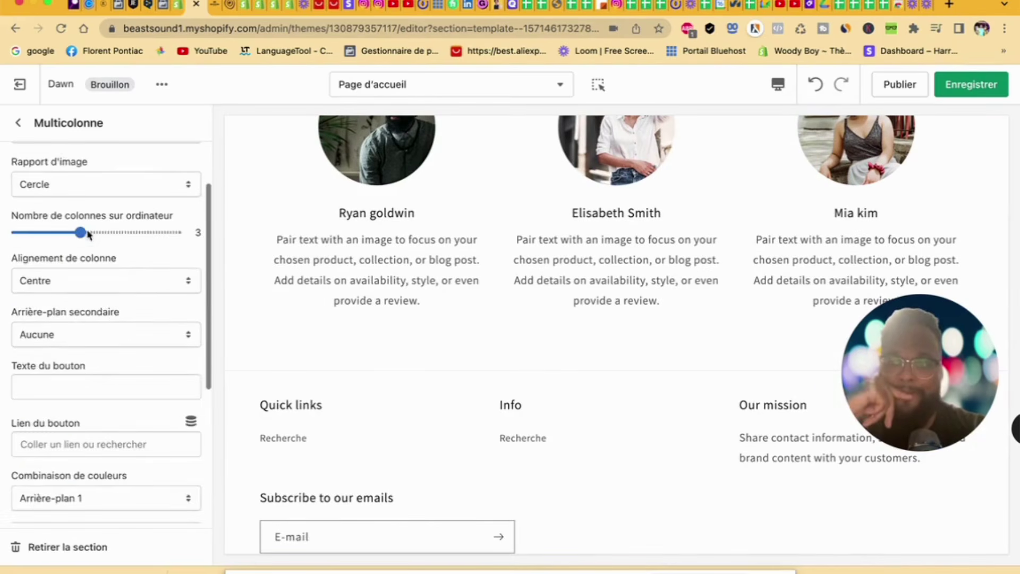
left_click(22, 127)
left_click(121, 508)
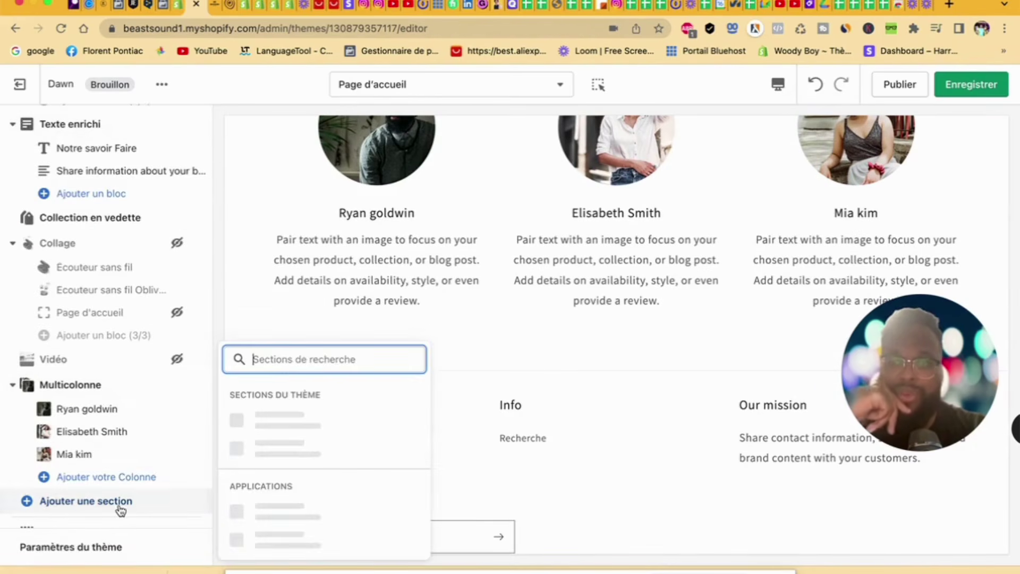
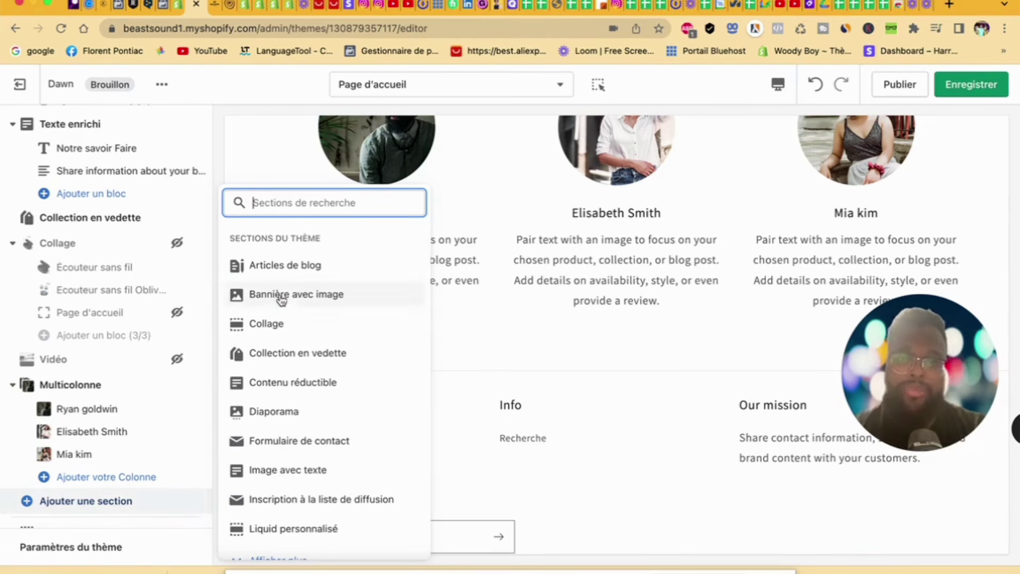
left_click(279, 268)
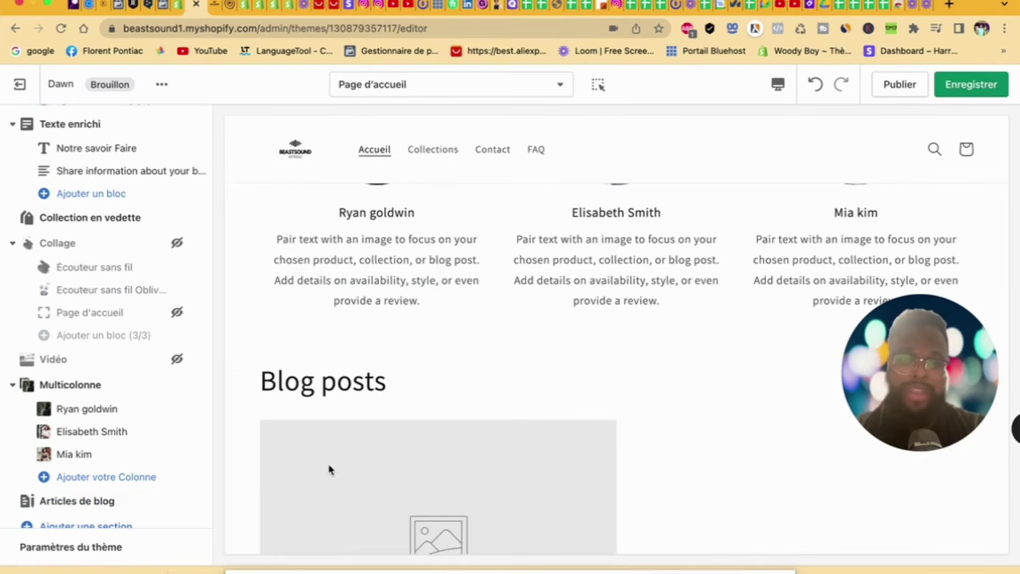
Step: Add a Formulaire de contact section to the home page below the Articles de blog section
scroll(330, 470, "down", 5)
scroll(329, 469, "down", 4)
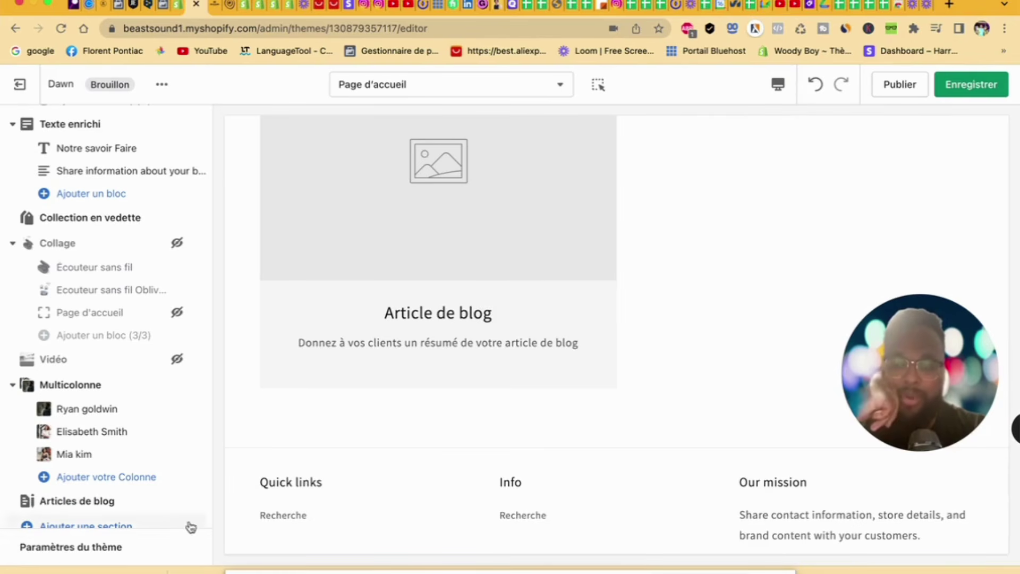
scroll(113, 497, "down", 2)
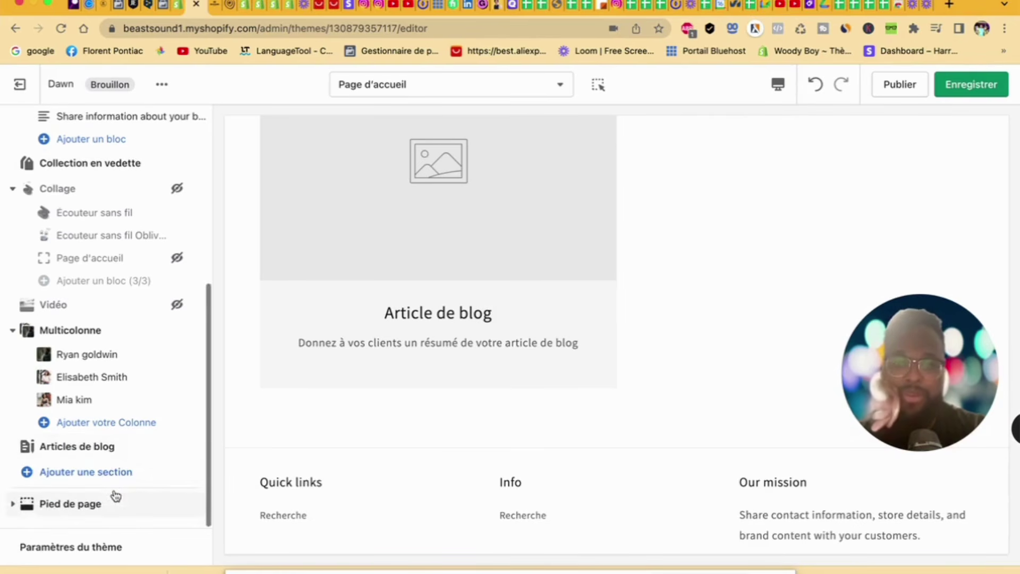
left_click(93, 471)
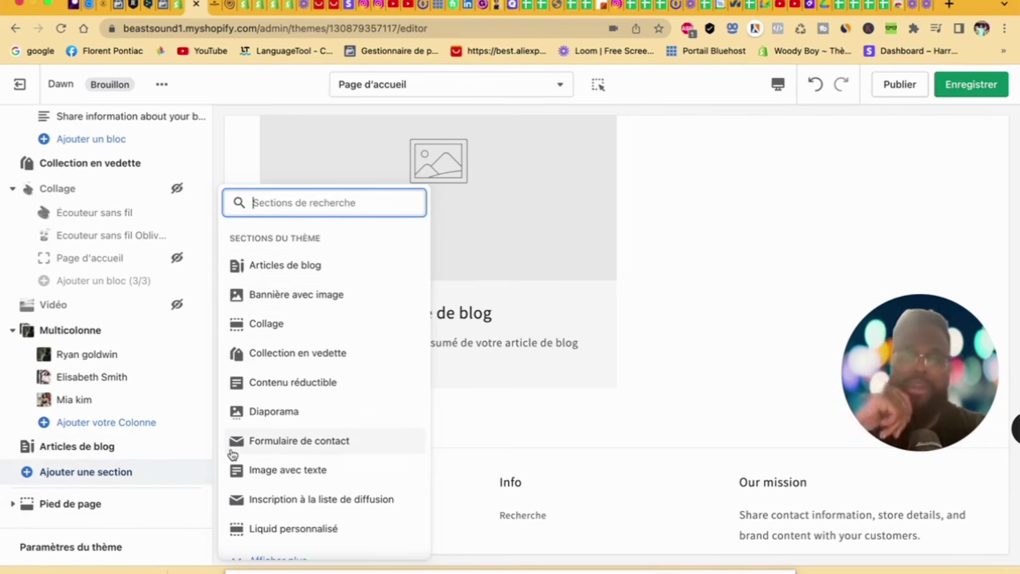
left_click(266, 444)
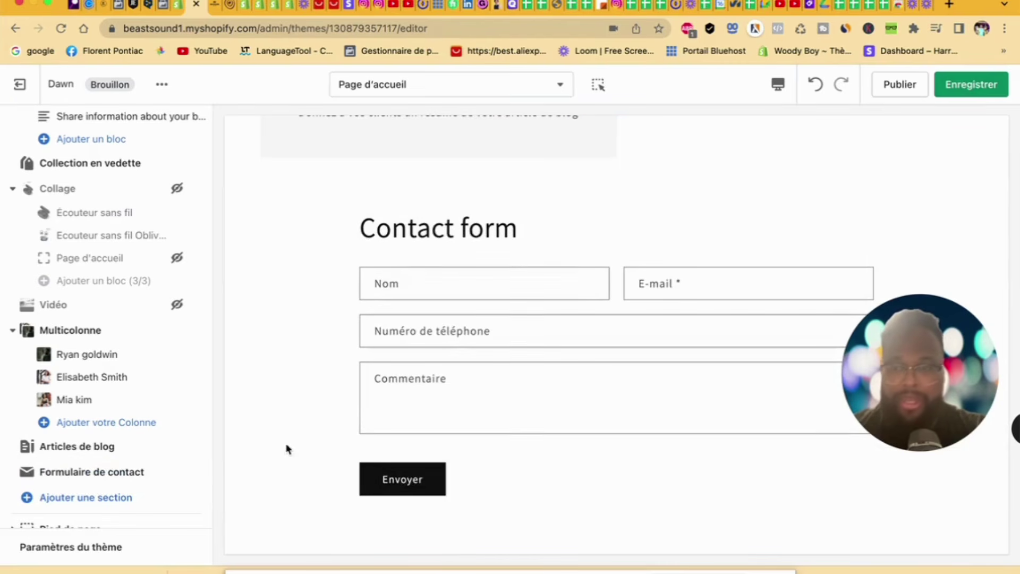
Step: Set the Formulaire de contact section's color combination to Inverser, leaving its title size at Moyen
left_click(112, 474)
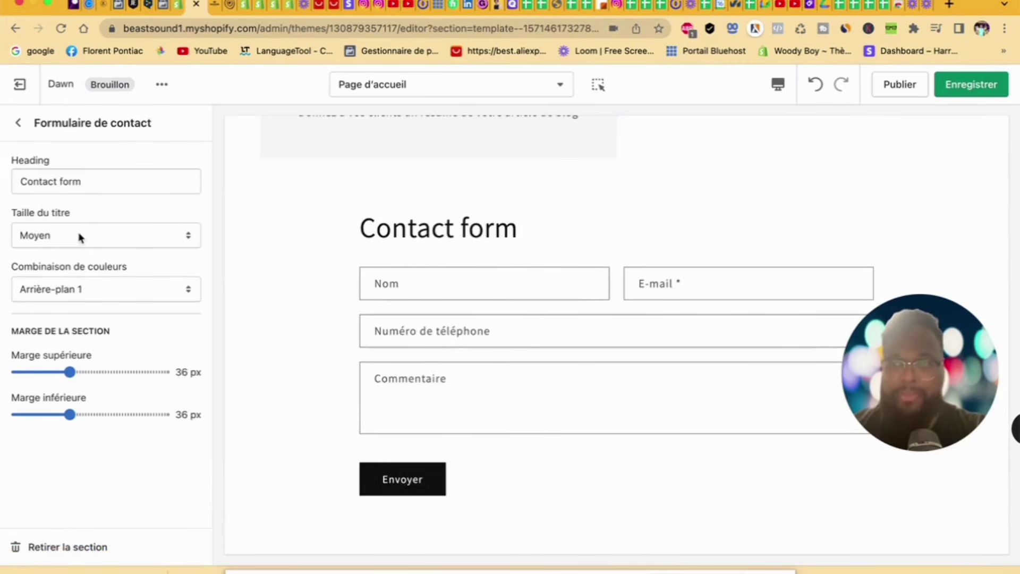
left_click(93, 290)
left_click(94, 324)
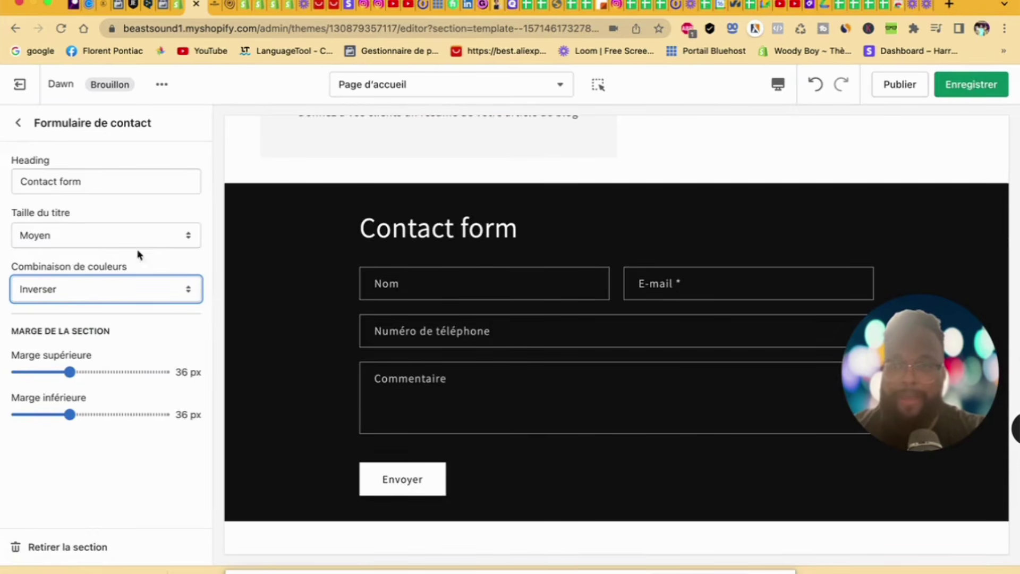
left_click(122, 238)
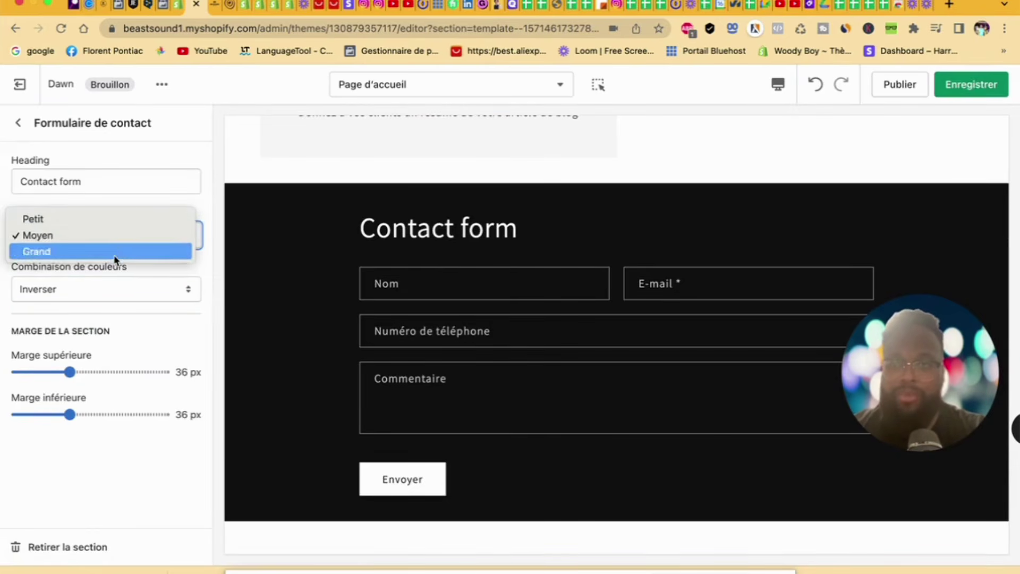
left_click(113, 190)
Step: Change the contact form's heading to "Nous contactez" and save the theme changes
left_click_drag(107, 181, 7, 178)
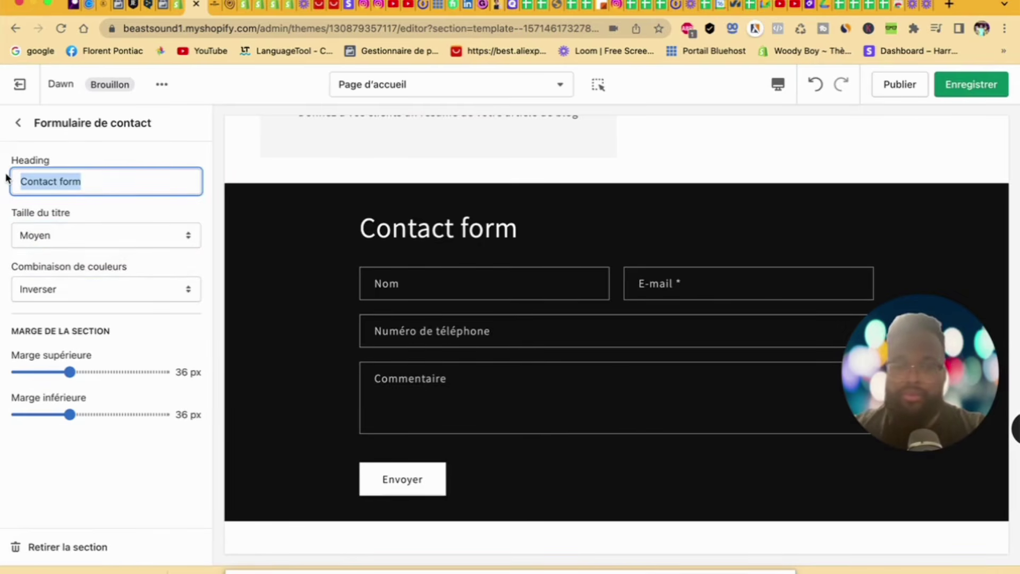
type("No")
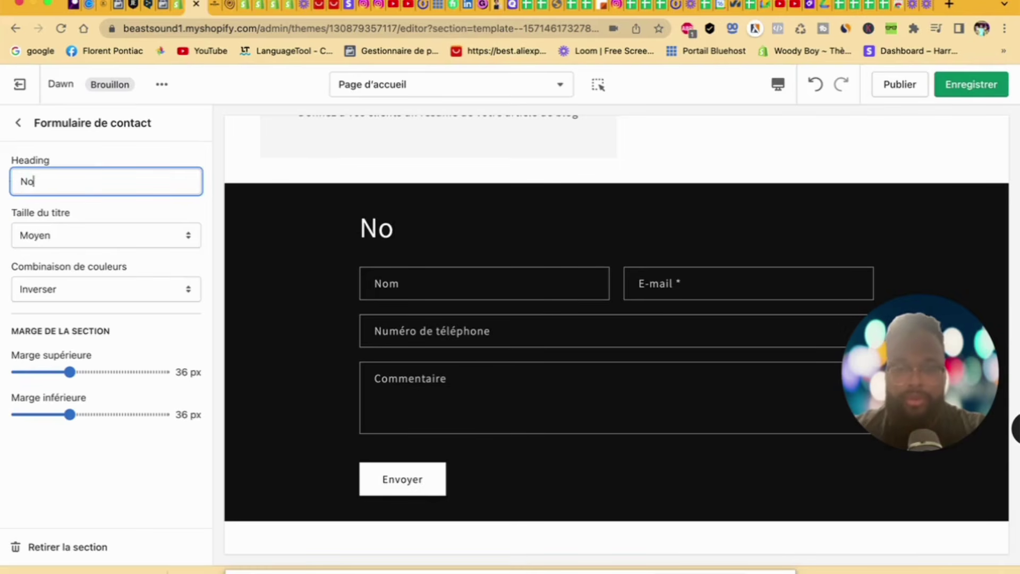
type("us contactez")
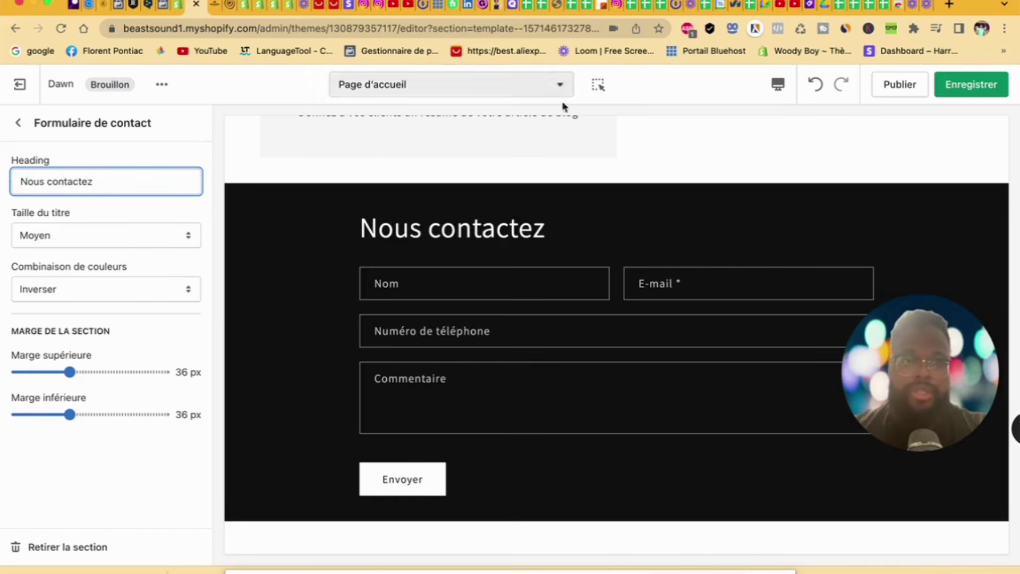
scroll(569, 175, "up", 15)
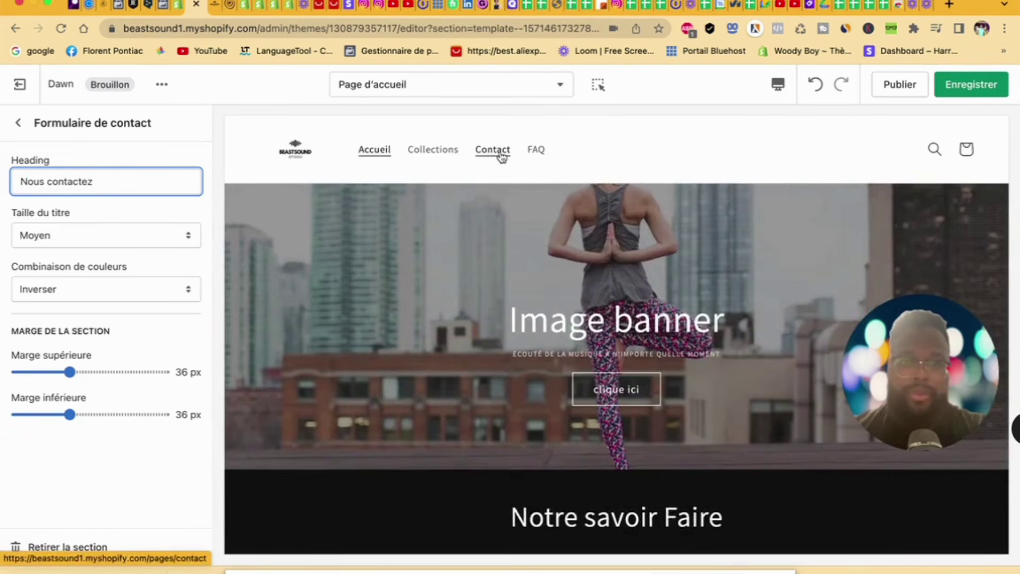
left_click(983, 90)
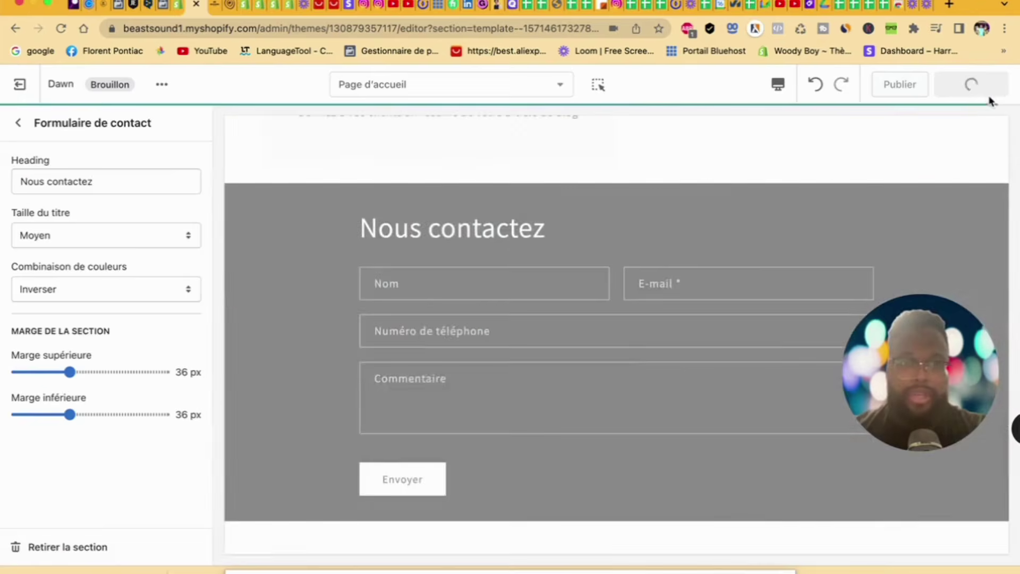
Step: Open the store's Contact page in the preview and look through its contact form
scroll(654, 233, "up", 10)
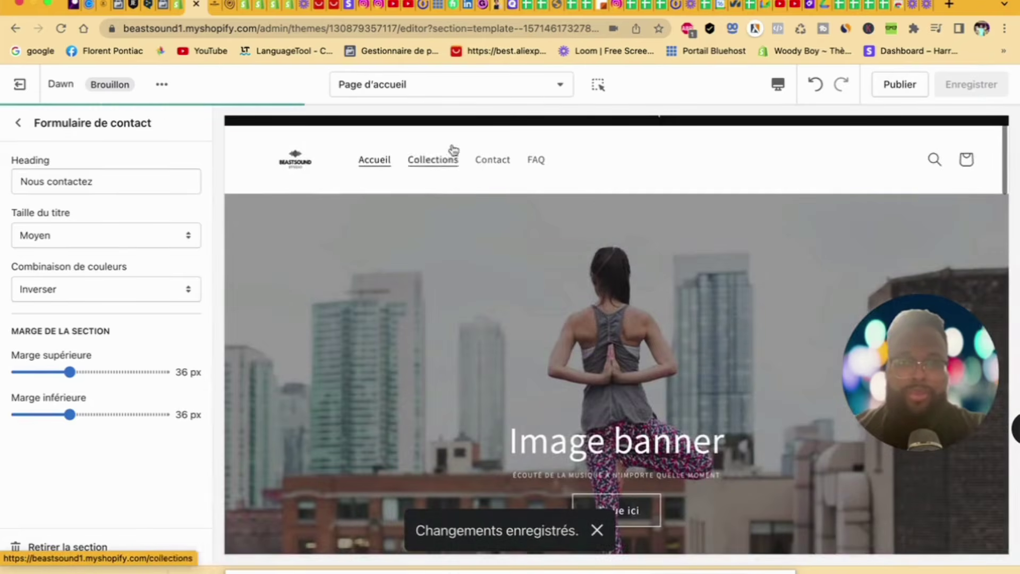
left_click(492, 150)
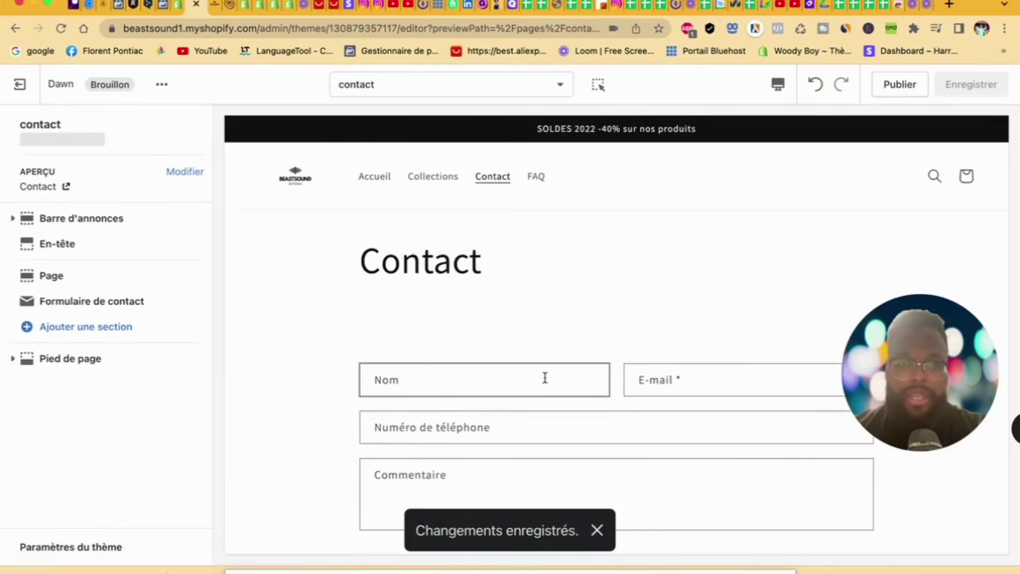
scroll(544, 380, "down", 6)
scroll(543, 382, "up", 5)
scroll(544, 377, "up", 2)
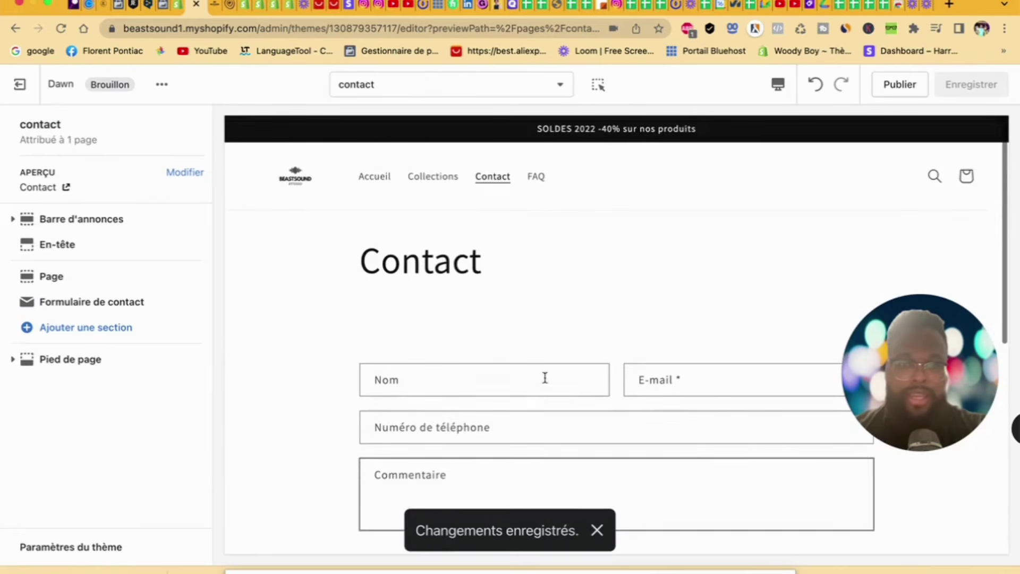
Step: Return the preview to the Accueil page and review its blog article and "Nous contactez" sections
left_click(385, 186)
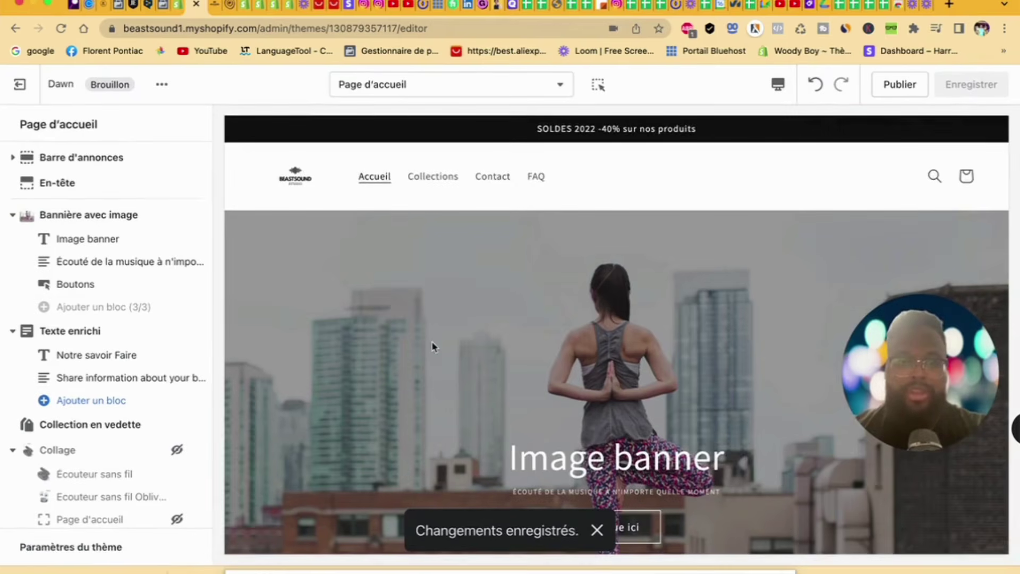
scroll(432, 346, "down", 15)
scroll(432, 346, "up", 8)
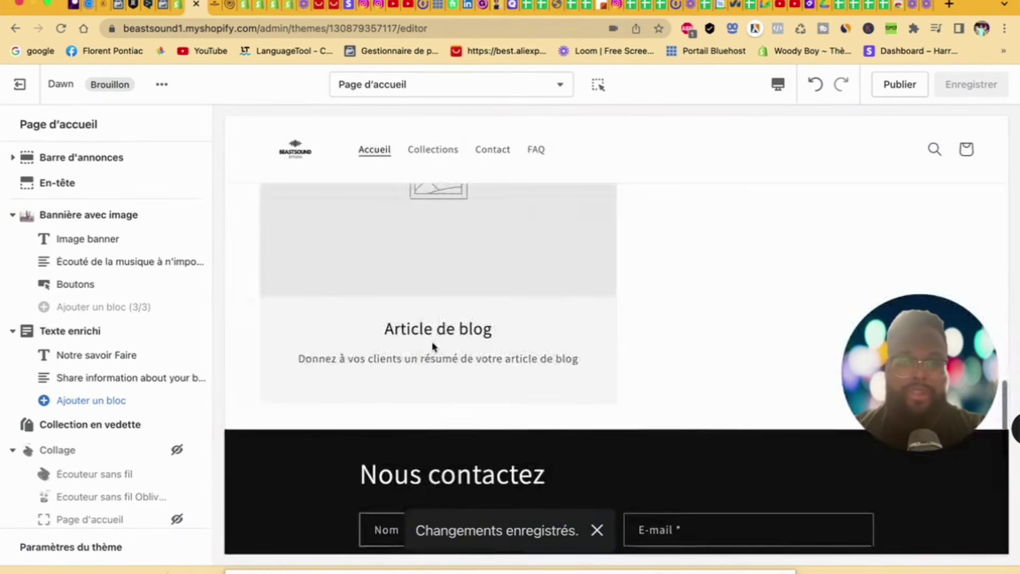
scroll(432, 346, "down", 4)
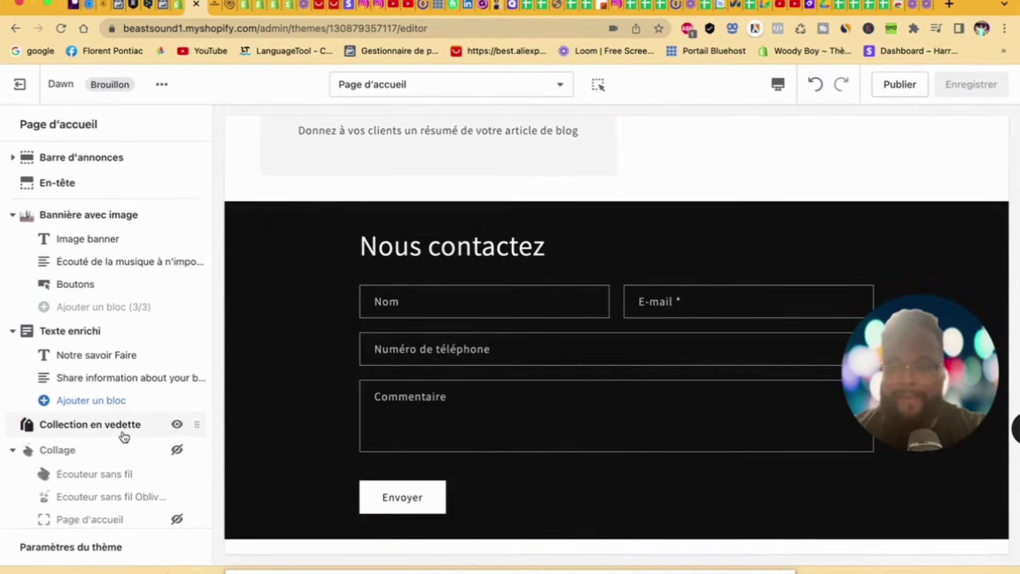
scroll(124, 436, "down", 5)
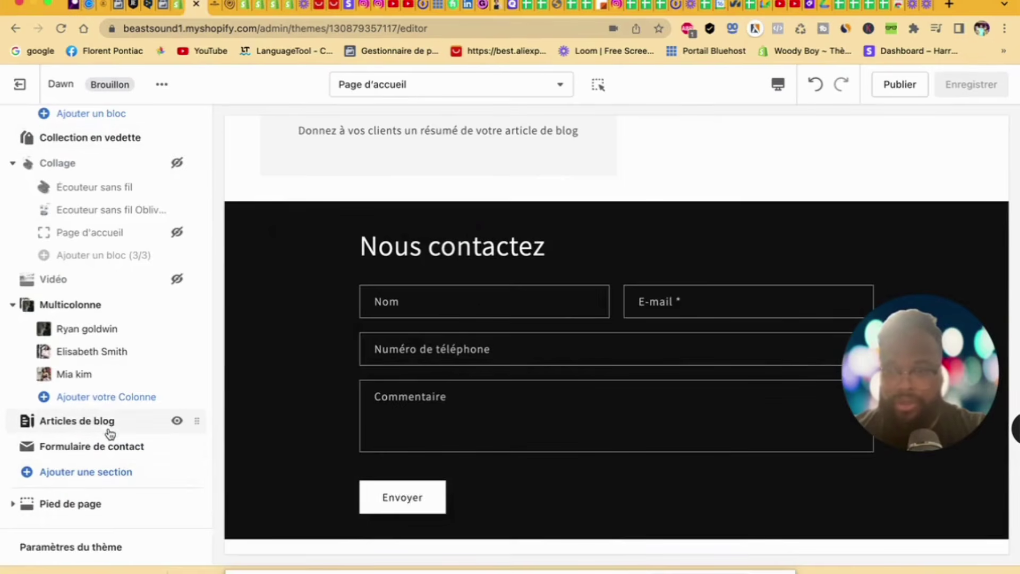
Step: Assign the Infos blog to the Articles de blog section
left_click(110, 425)
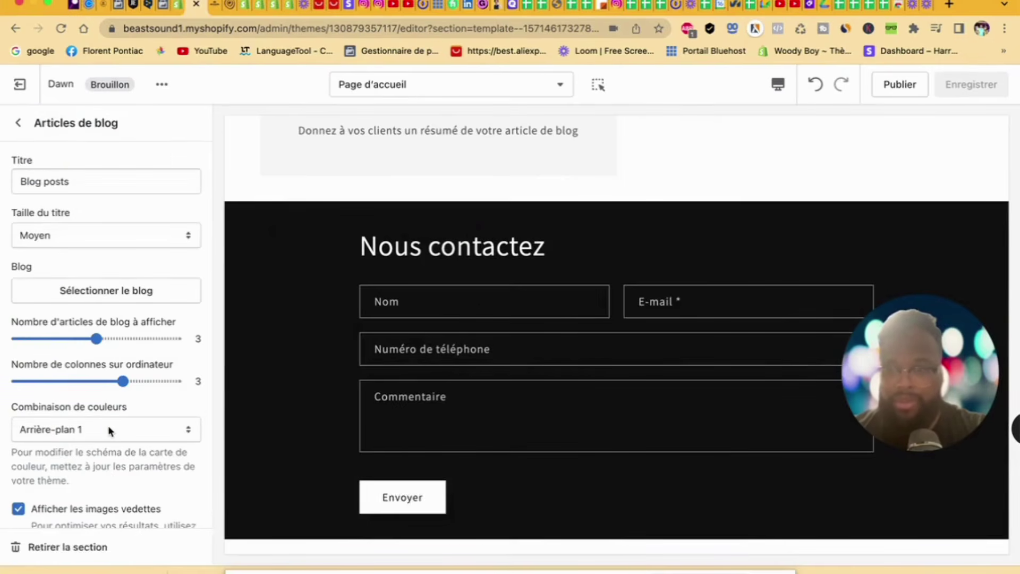
left_click(70, 291)
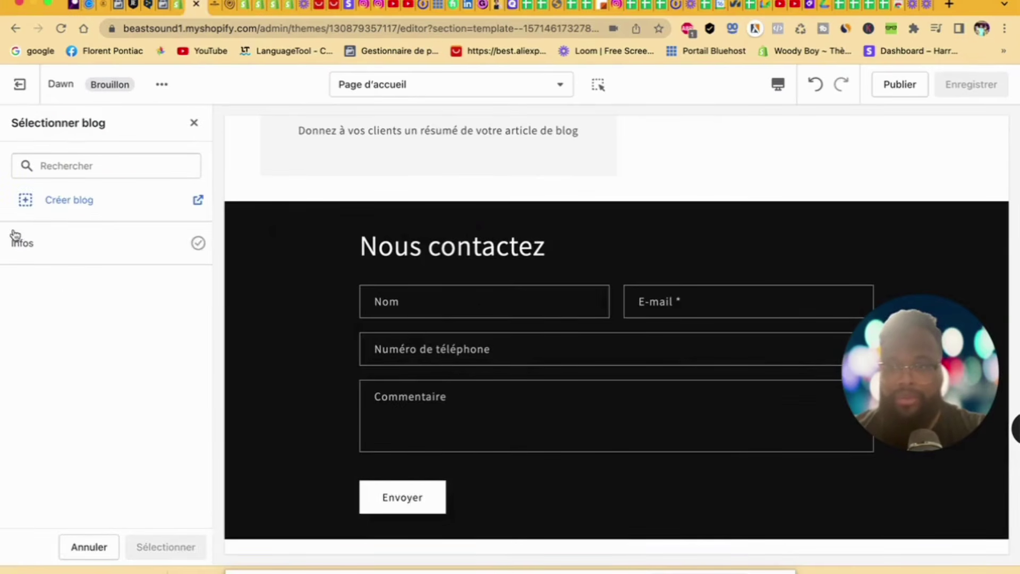
left_click(30, 244)
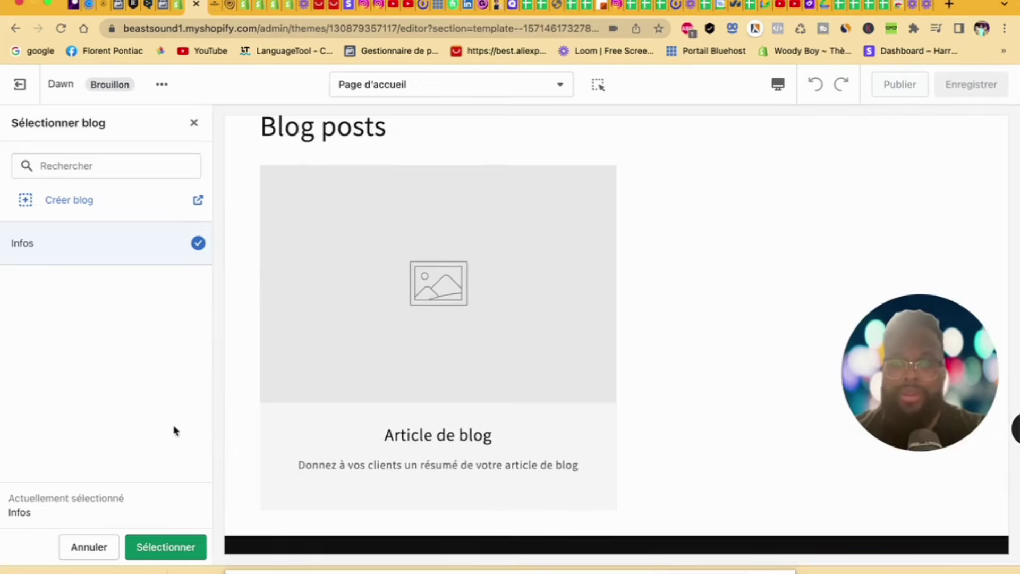
left_click(198, 546)
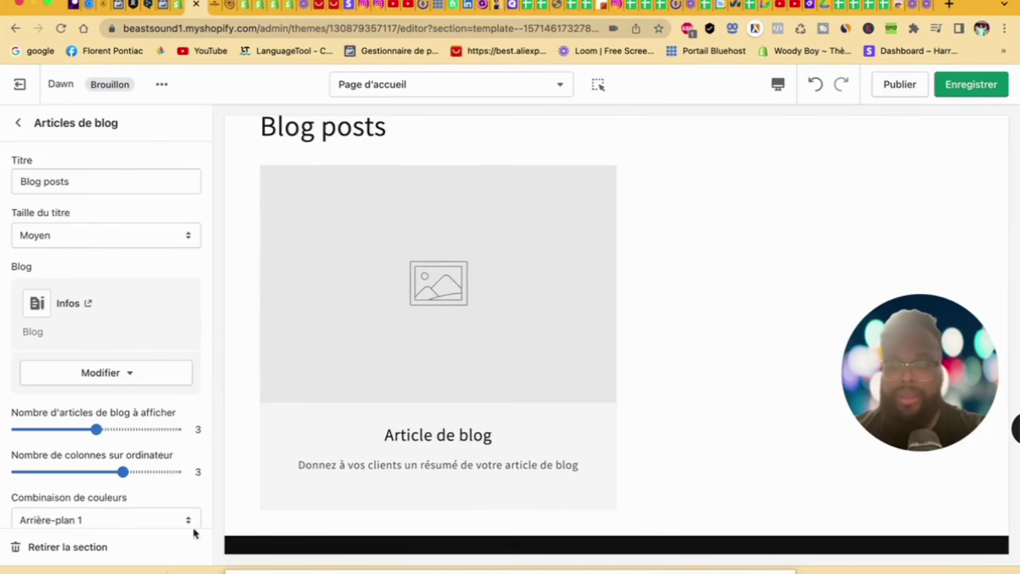
left_click(18, 123)
Step: Add an Image avec texte section and place it directly below Collection en vedette
left_click(106, 478)
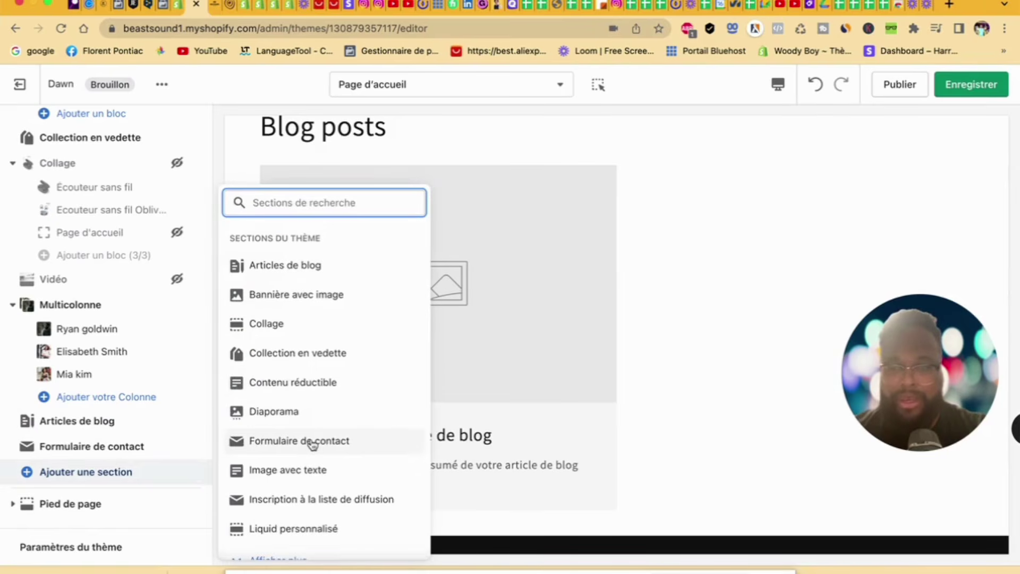
scroll(328, 478, "down", 2)
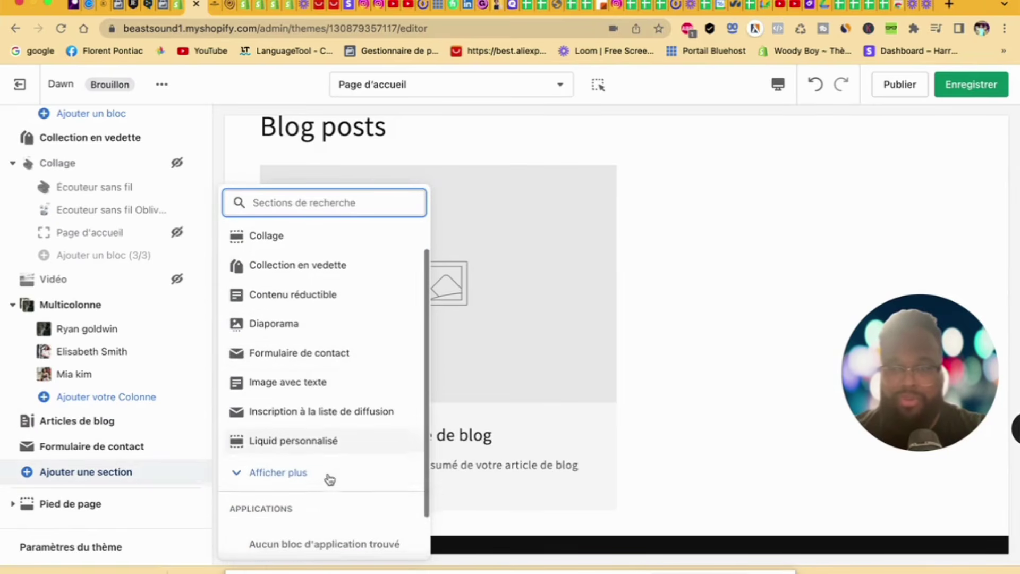
left_click(287, 379)
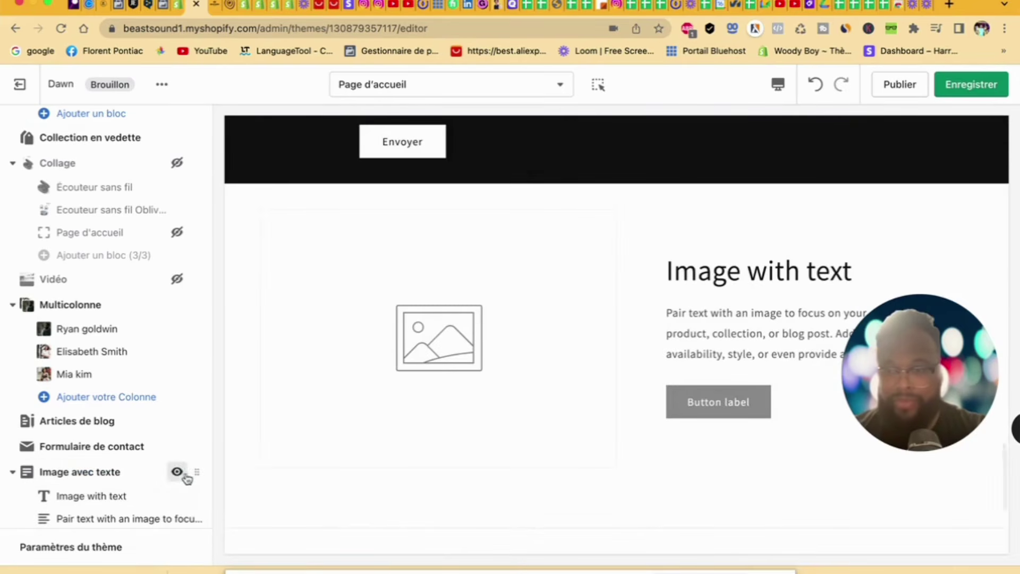
left_click_drag(200, 471, 144, 234)
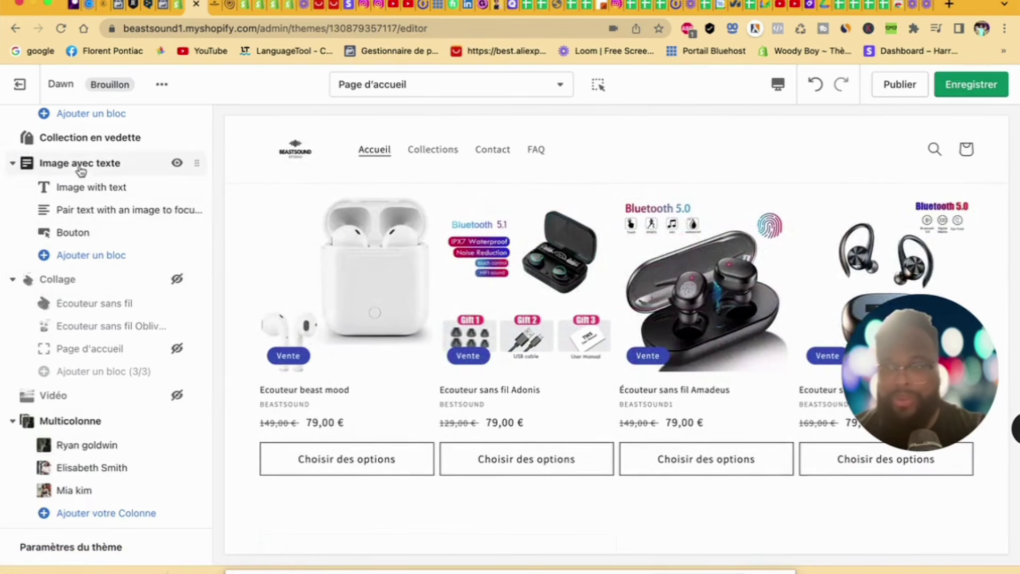
Step: Set the Image avec texte section's image to the existing photo of the man on the exercise bike
left_click(80, 187)
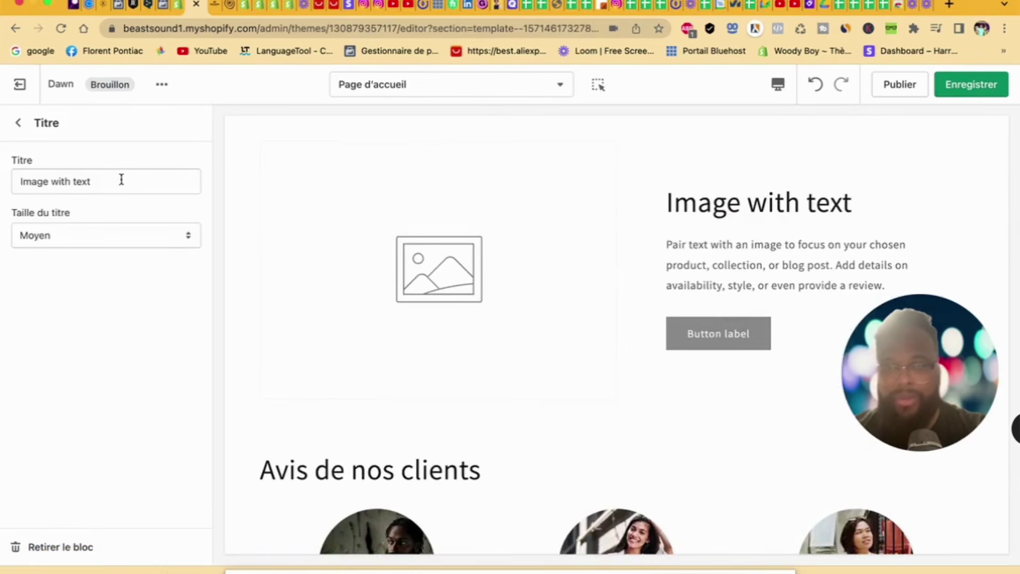
left_click(18, 122)
left_click(64, 162)
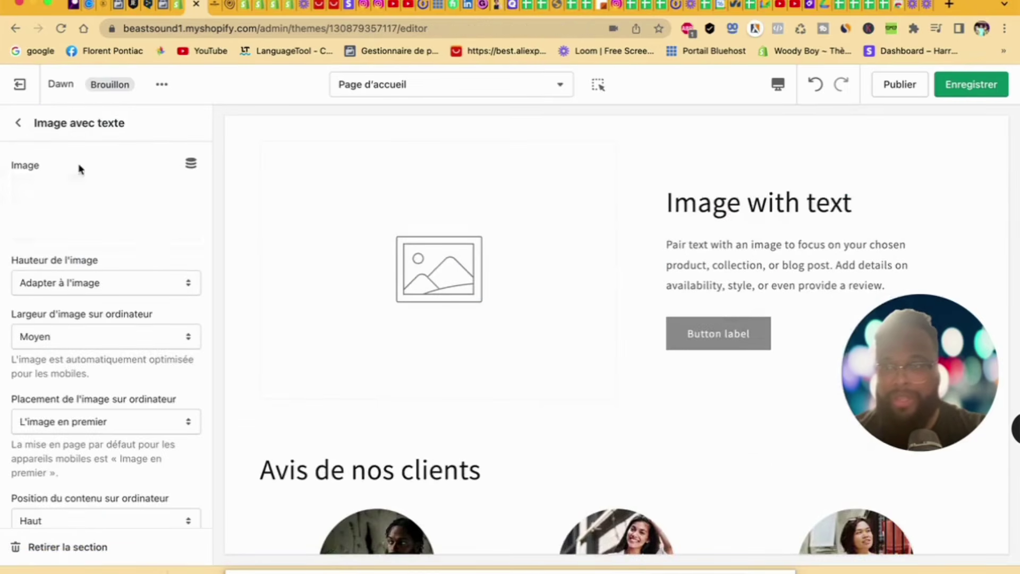
left_click(89, 222)
scroll(159, 432, "down", 2)
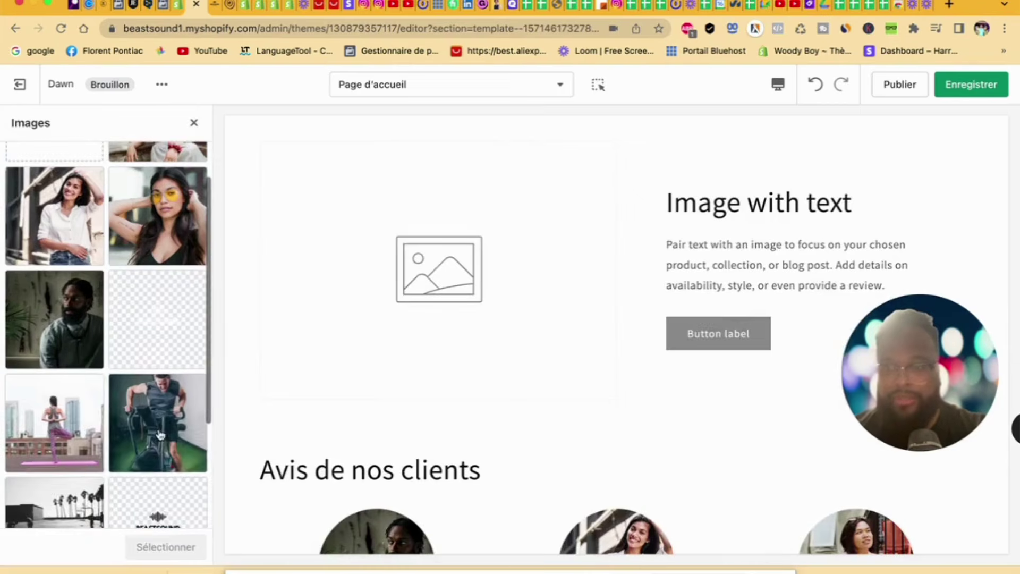
left_click(159, 435)
left_click(176, 547)
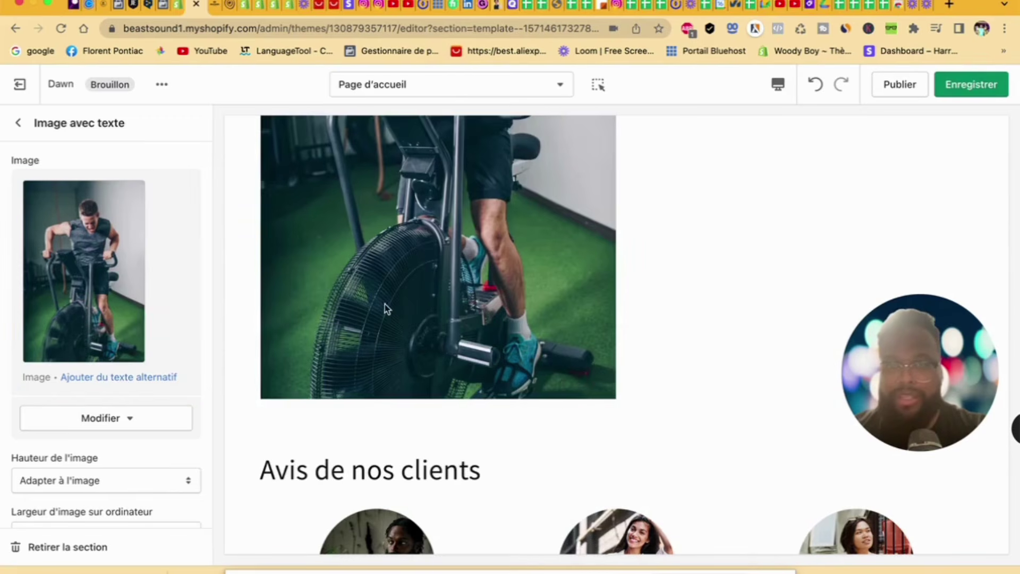
scroll(386, 304, "up", 5)
scroll(404, 298, "down", 1)
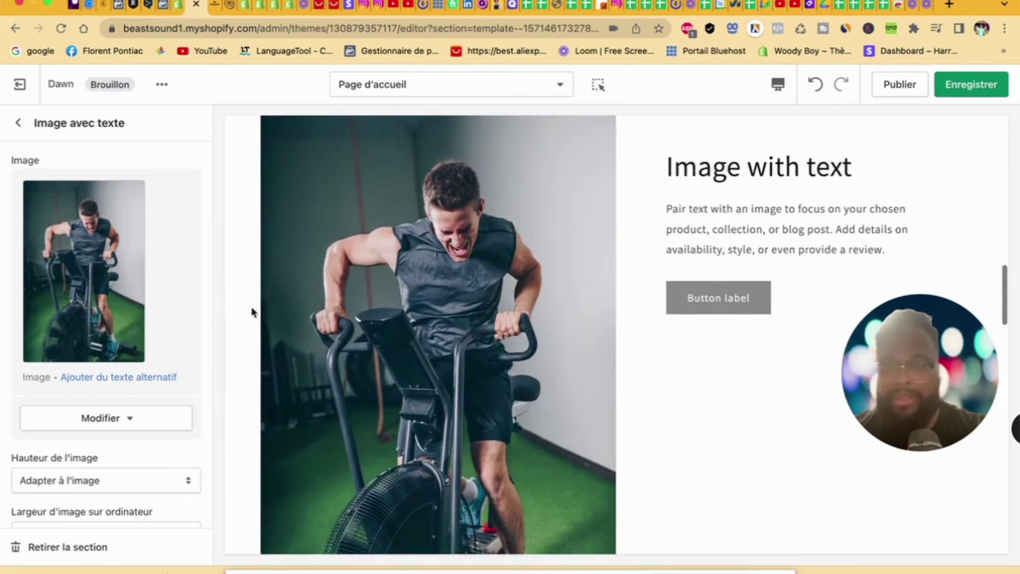
Step: Compare the Petit and Grand image heights for the Image avec texte section and set the height to Petit
scroll(79, 345, "down", 3)
left_click(80, 344)
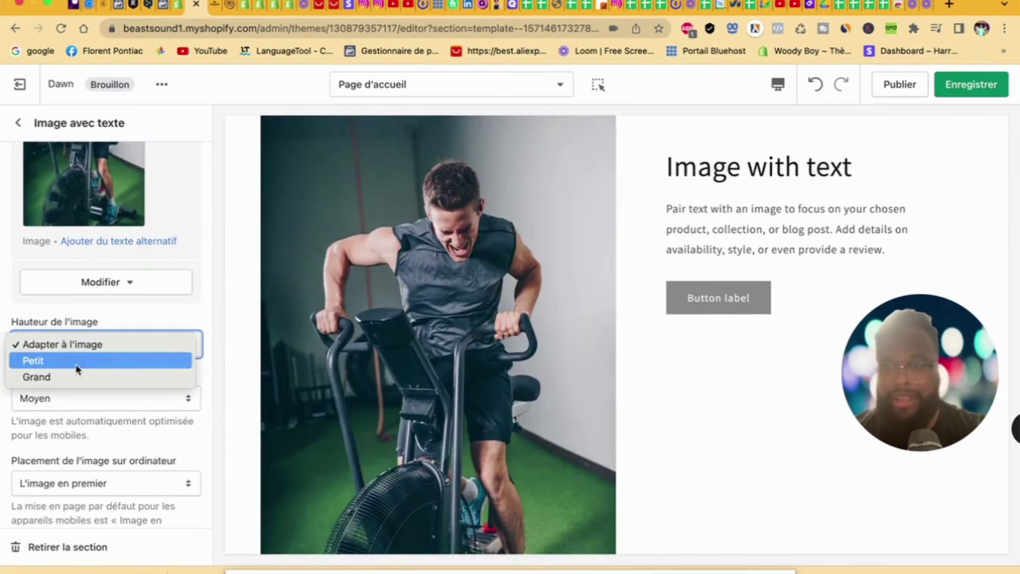
left_click(77, 361)
left_click(101, 353)
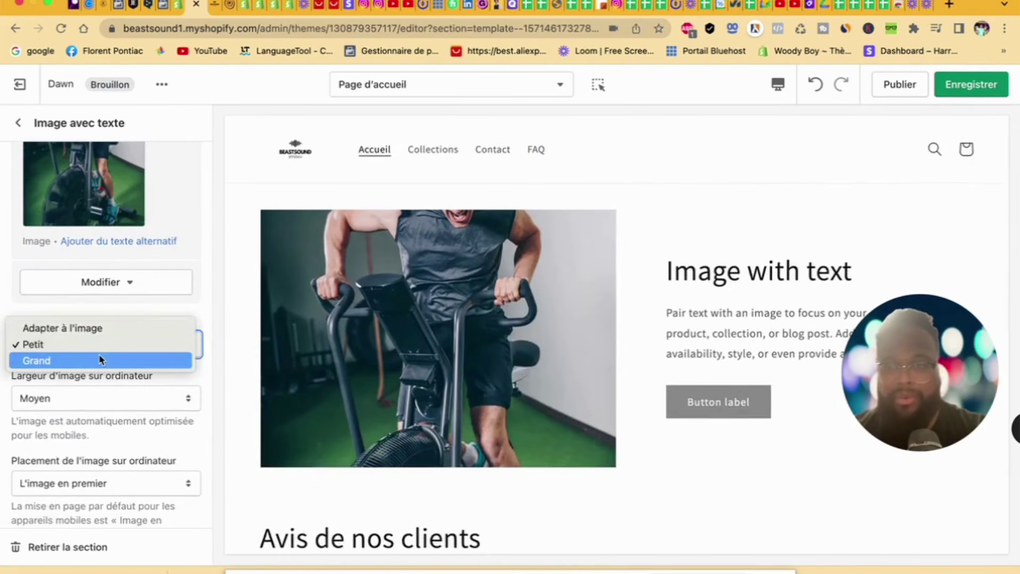
left_click(100, 362)
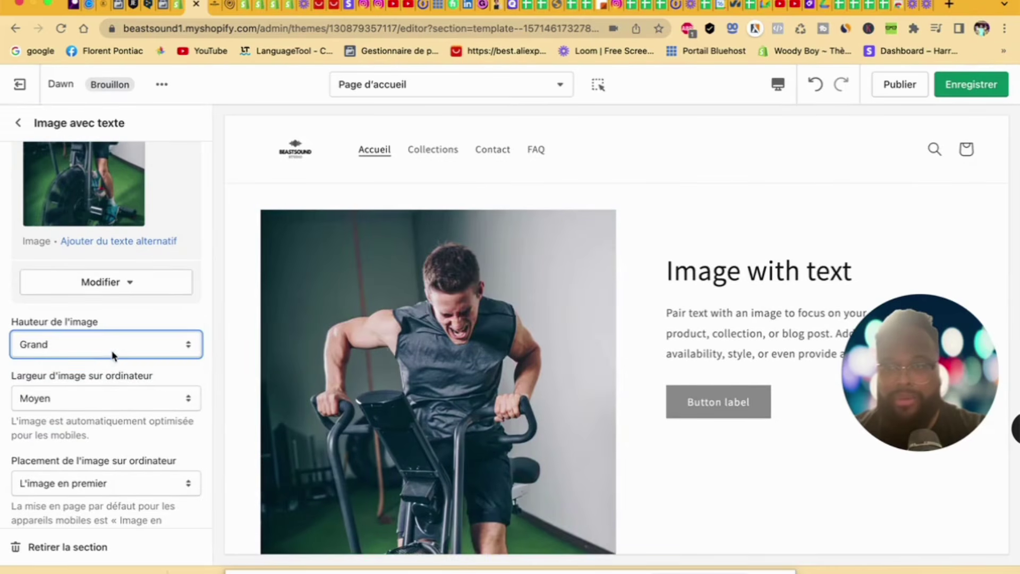
left_click(113, 353)
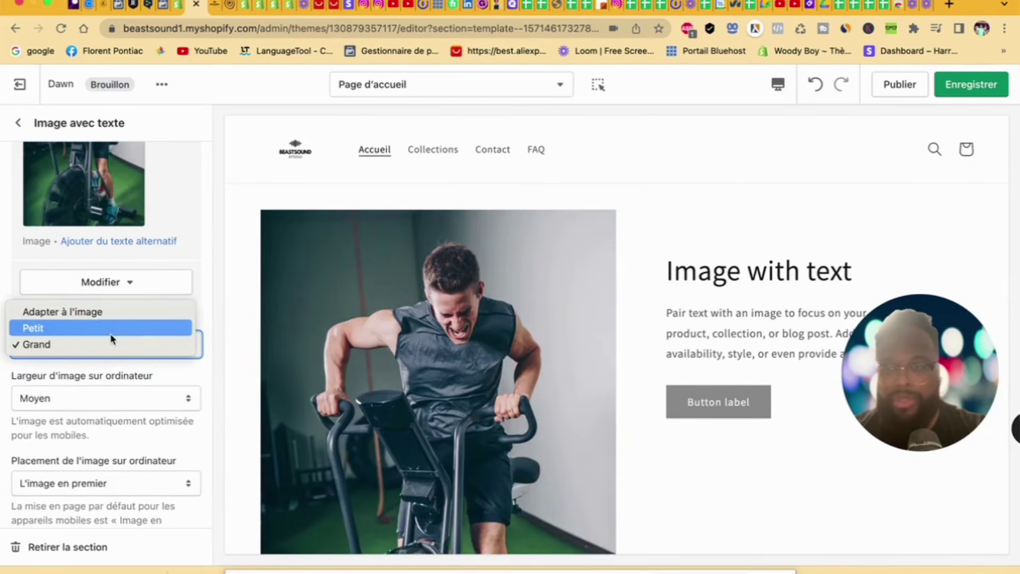
left_click(110, 332)
Step: Compare the Grand, Moyen and Petit desktop image widths and set the width to Petit
left_click(109, 395)
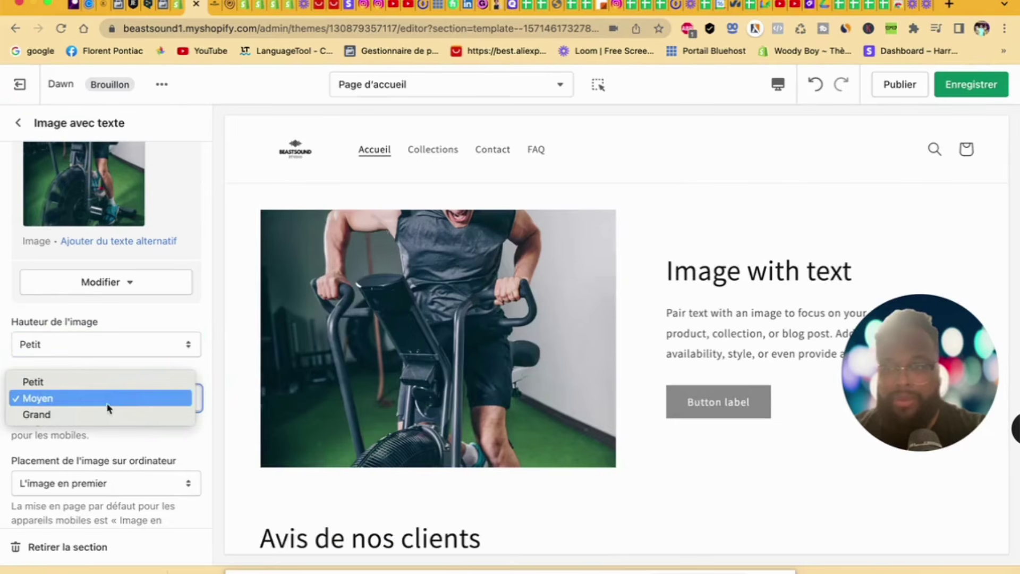
left_click(109, 415)
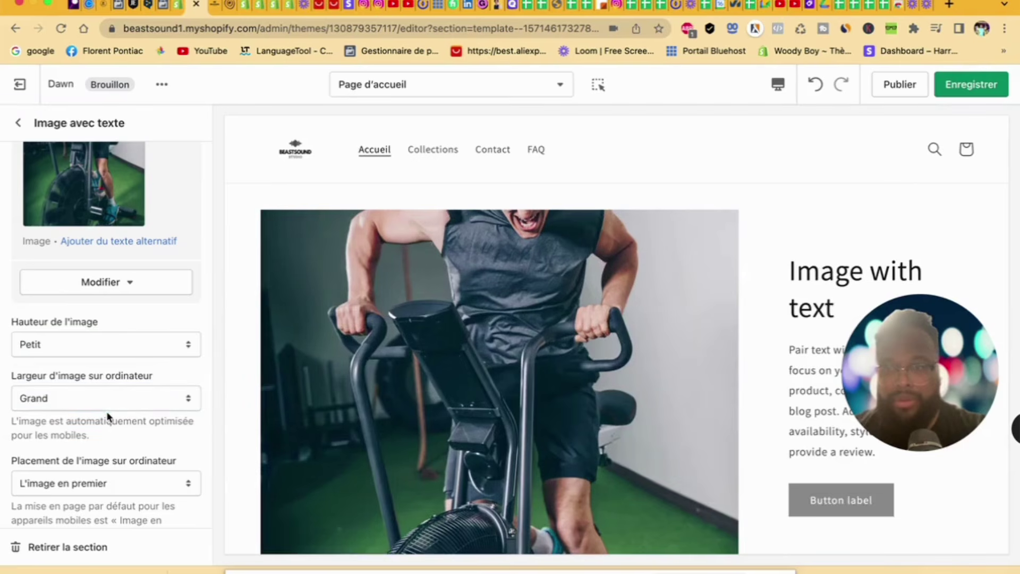
left_click(107, 400)
left_click(105, 380)
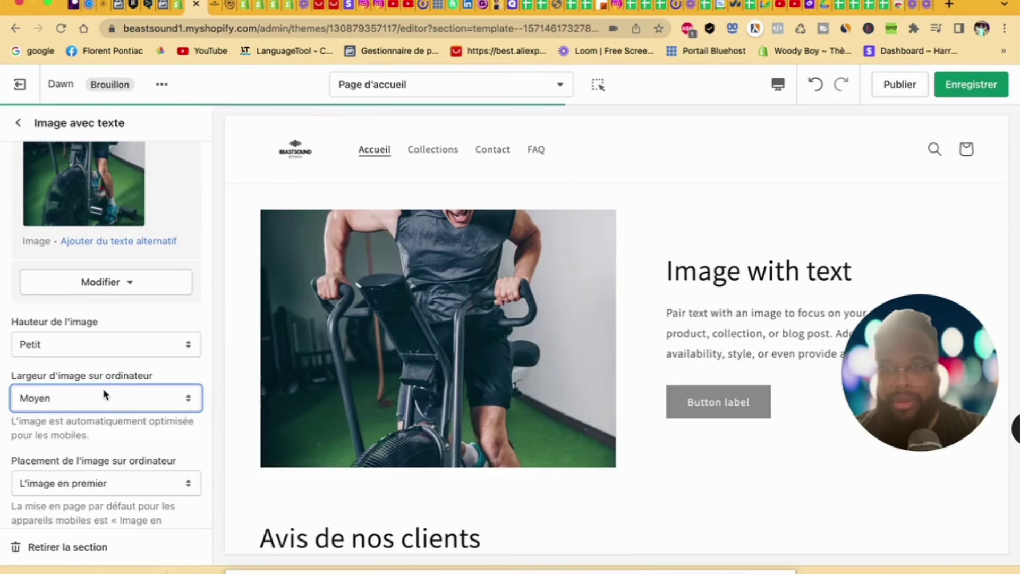
left_click(104, 393)
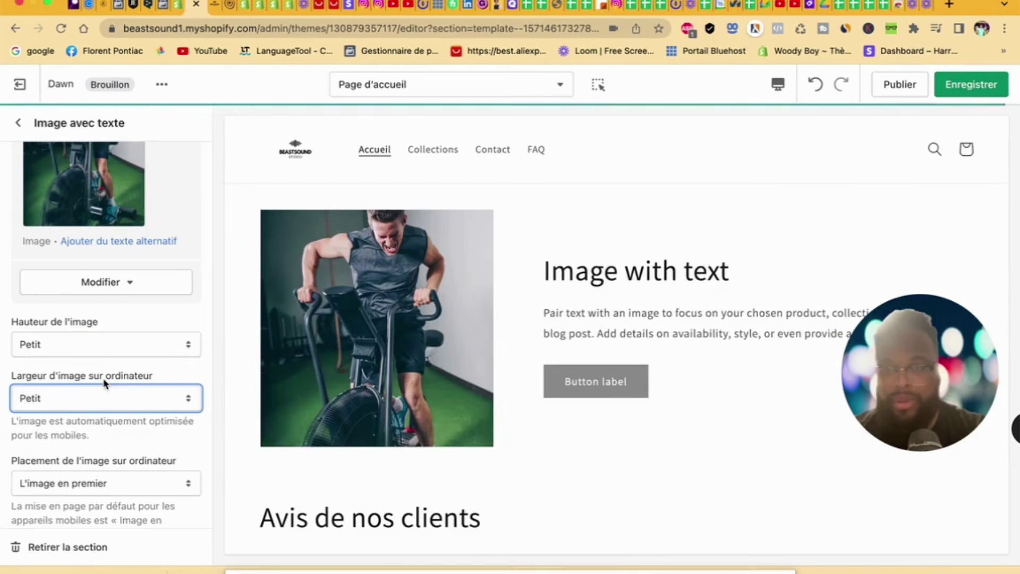
Step: Try the Chevauchement content layout for the Image avec texte section and return it to Aucun chevauchement
scroll(158, 454, "down", 3)
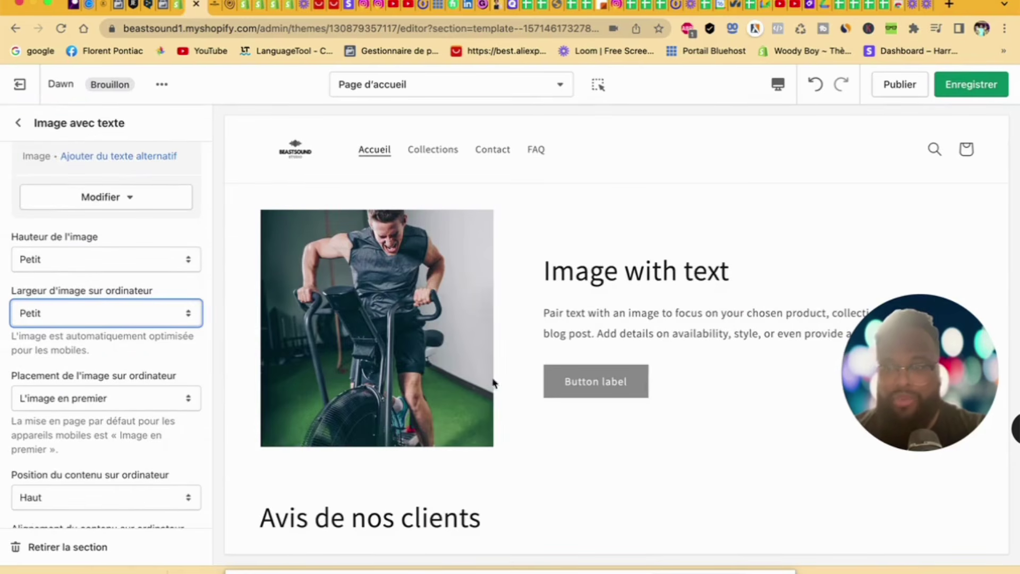
scroll(201, 430, "down", 5)
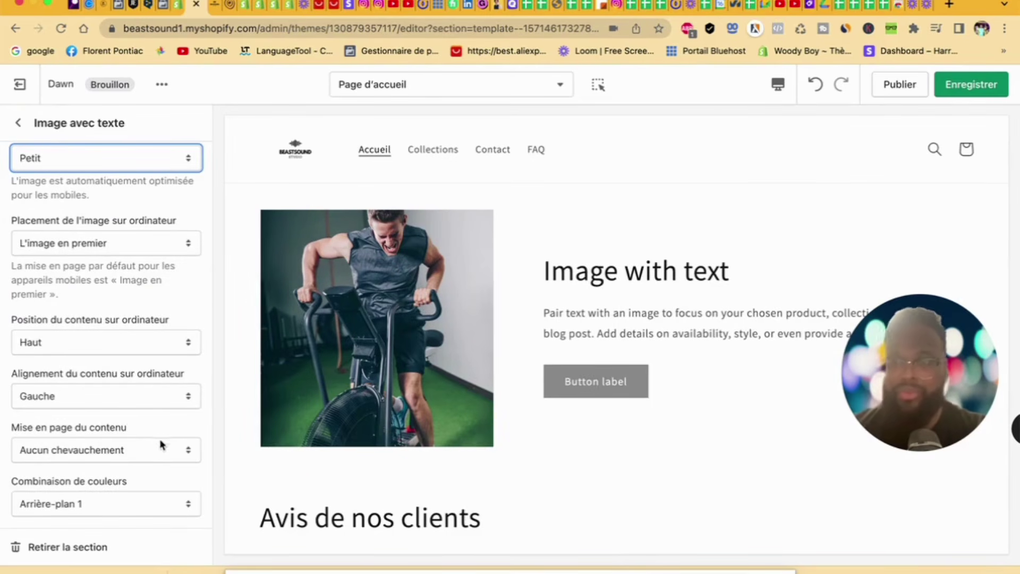
scroll(148, 458, "down", 2)
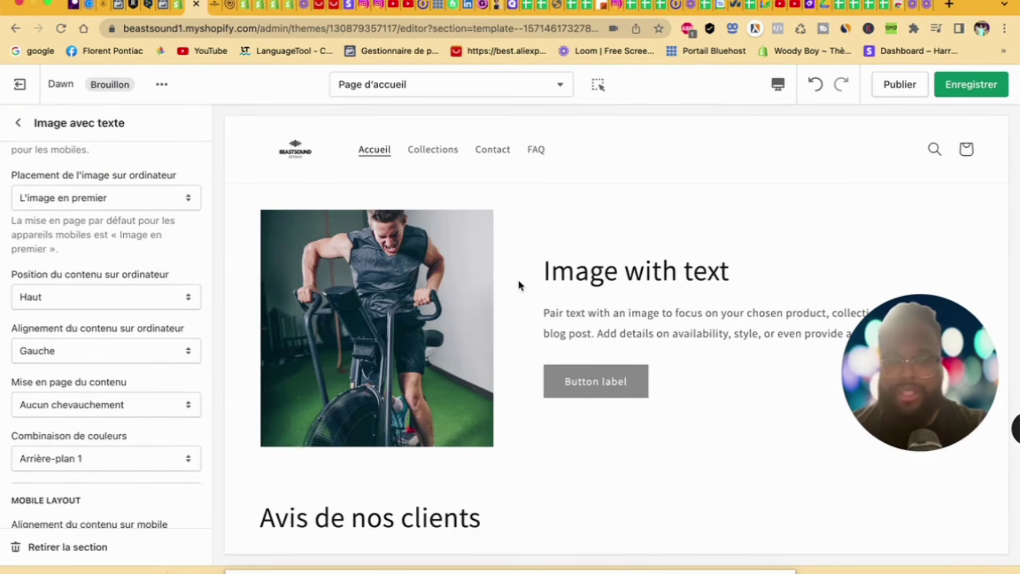
left_click(53, 404)
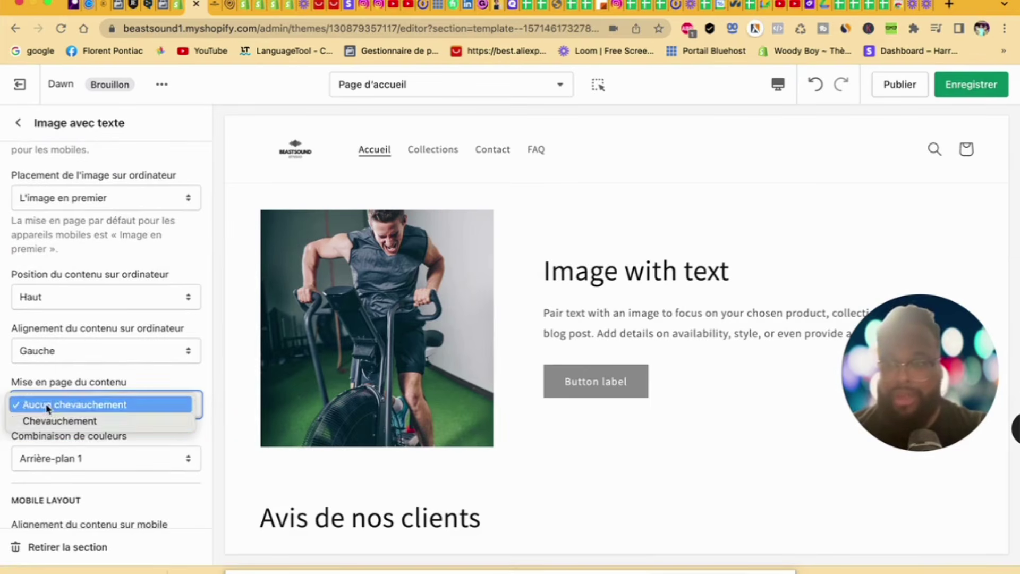
left_click(64, 420)
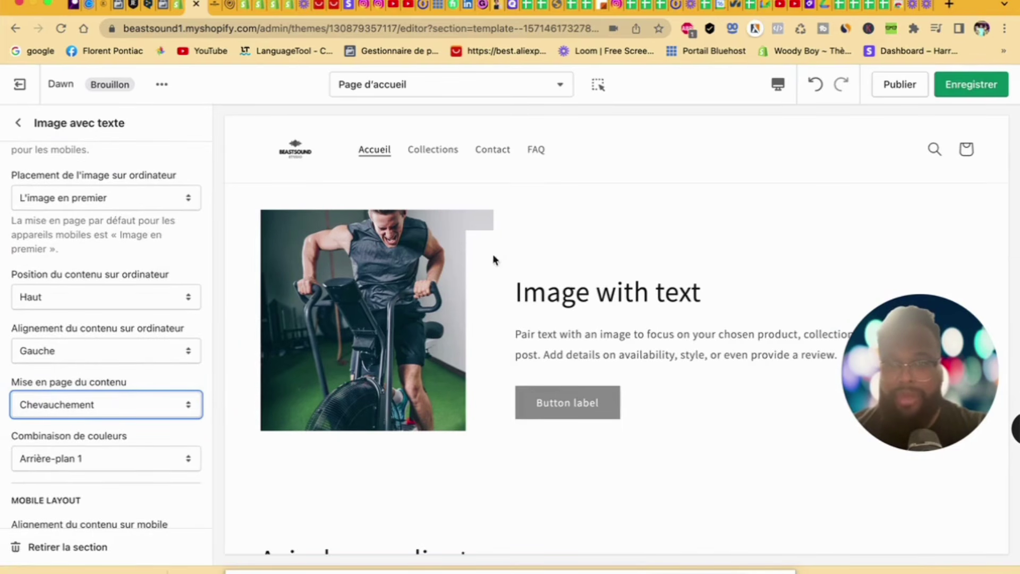
left_click(137, 407)
left_click(139, 387)
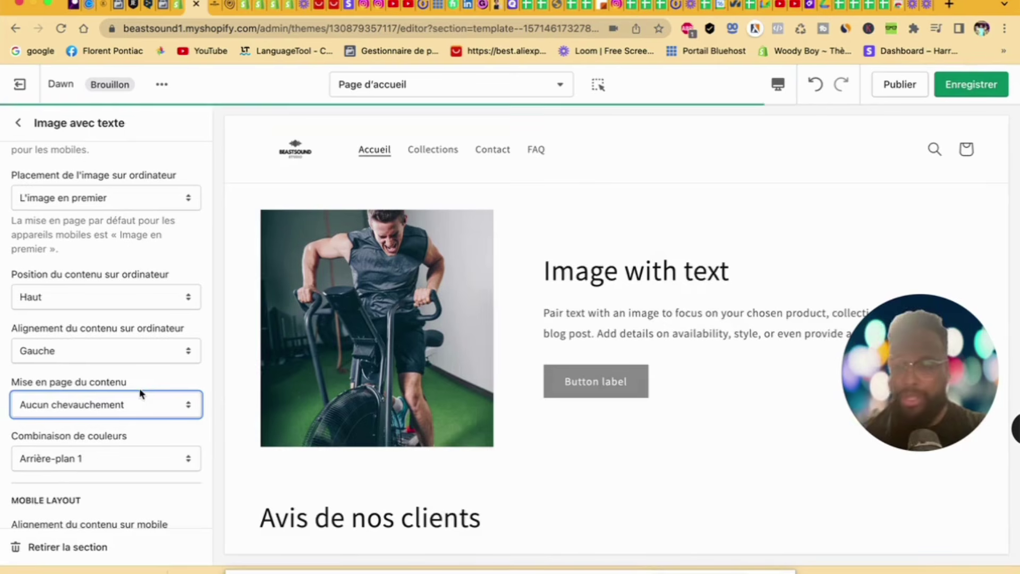
Step: Set the Image avec texte section's colour scheme to Inverser and return to the section list
scroll(130, 457, "up", 5)
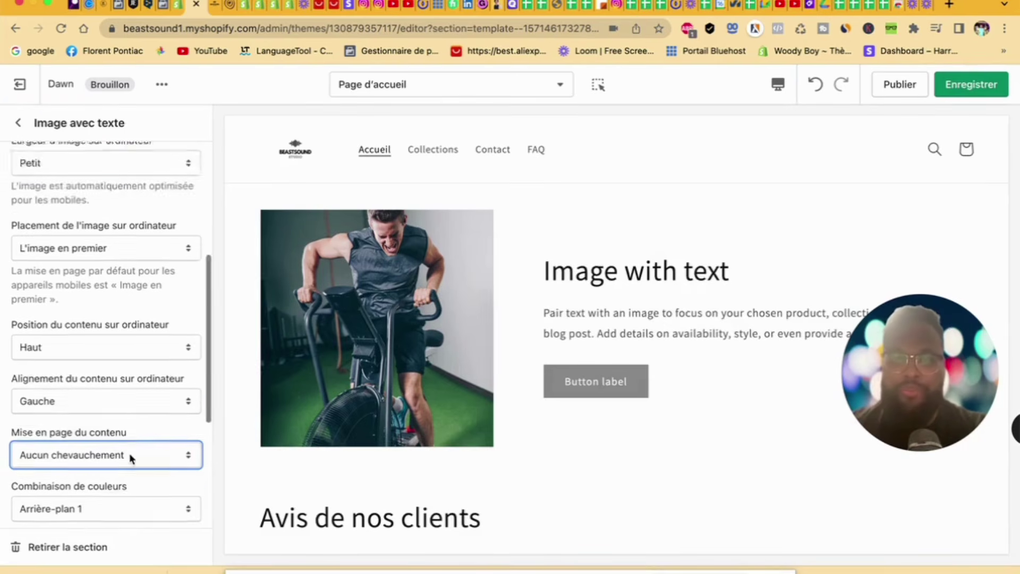
scroll(399, 391, "up", 5)
scroll(399, 393, "down", 8)
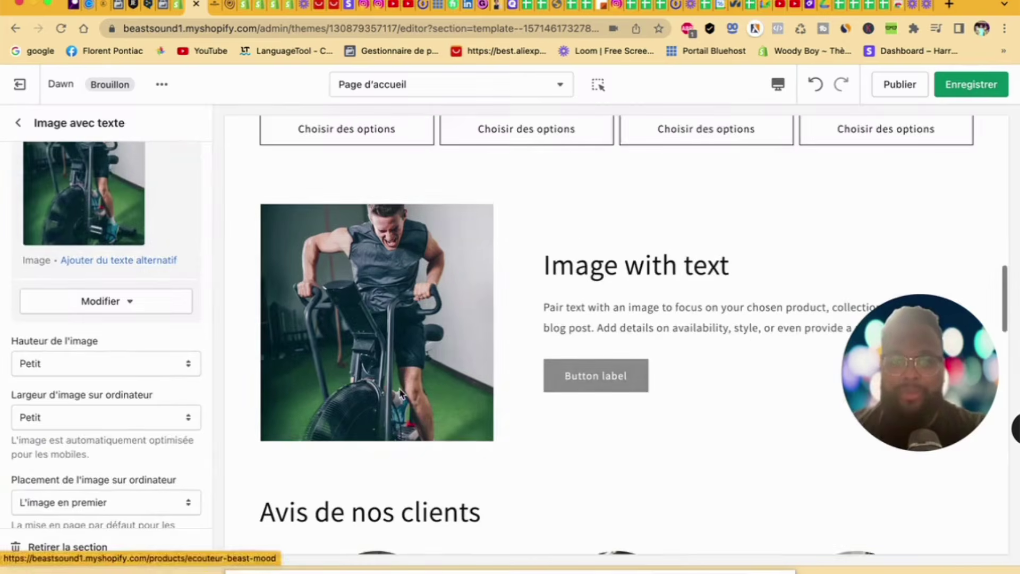
scroll(68, 485, "down", 4)
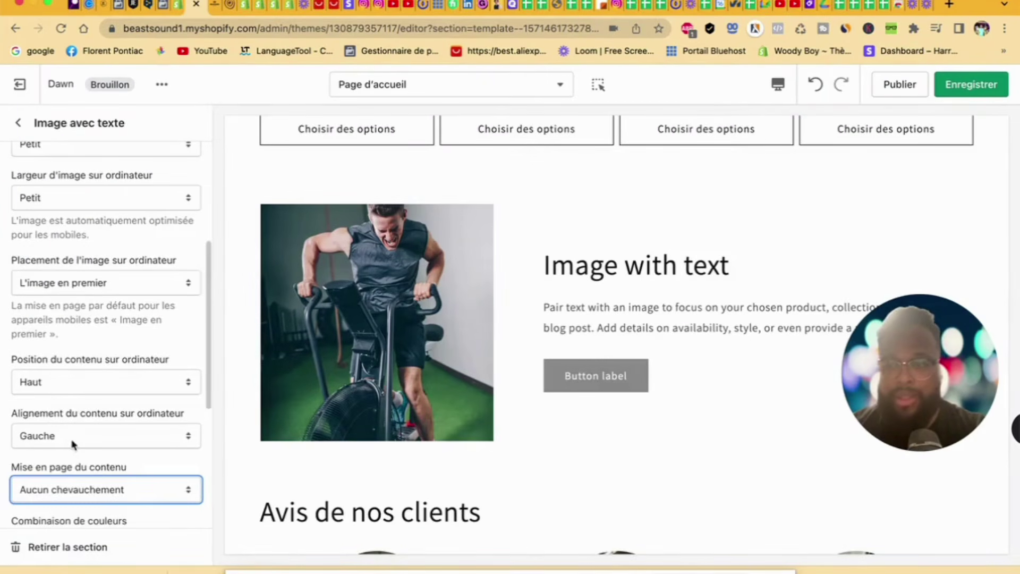
scroll(79, 480, "down", 3)
left_click(83, 462)
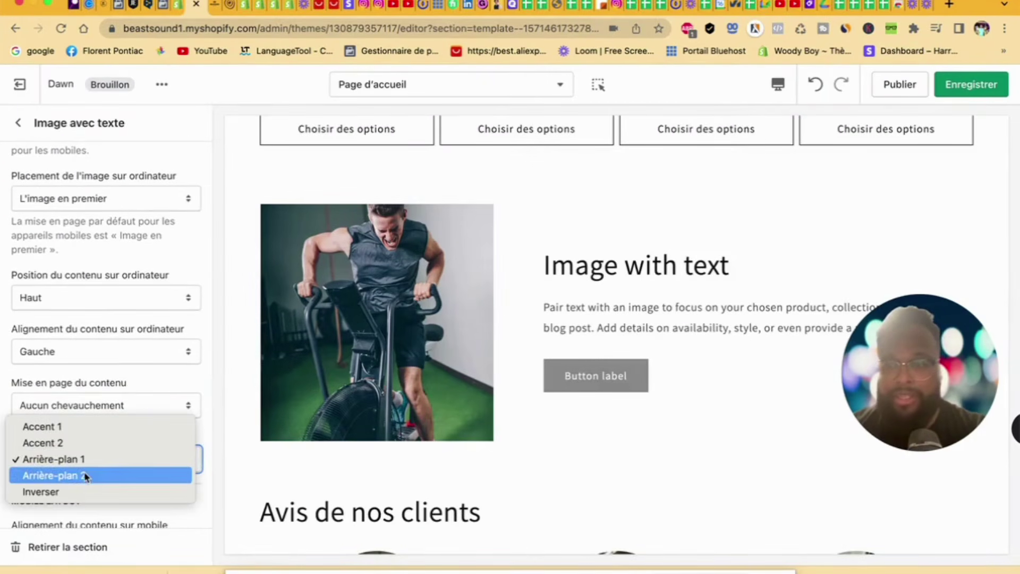
left_click(85, 491)
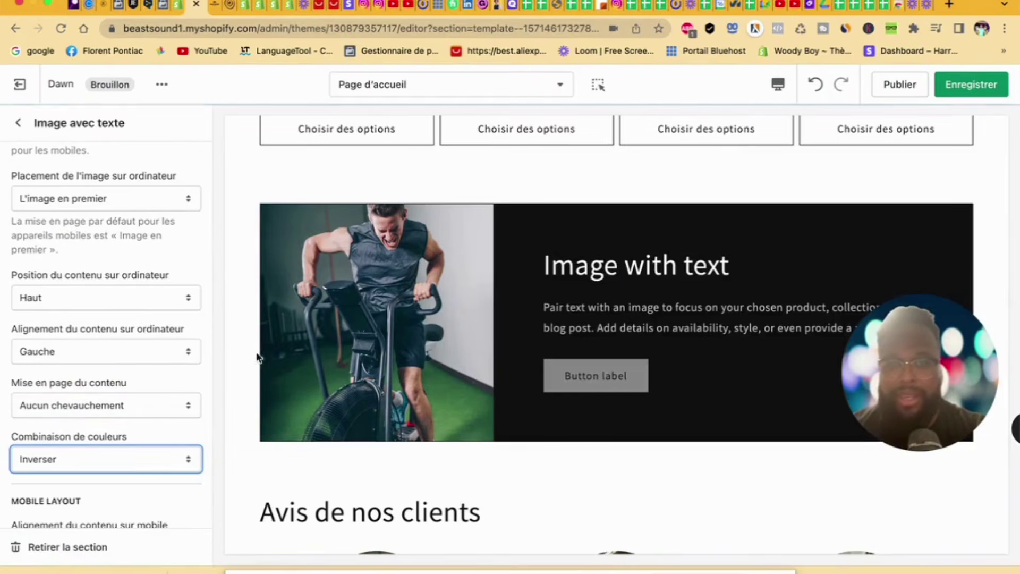
left_click(20, 126)
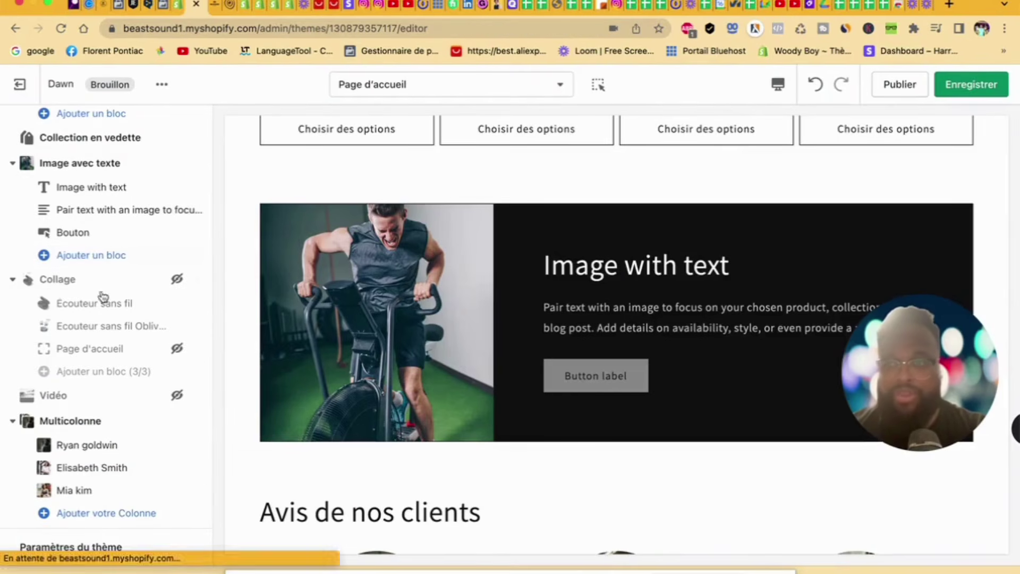
Step: Set the title of the Image avec texte section to "Dépassez-vous" and return to the section list
left_click(90, 187)
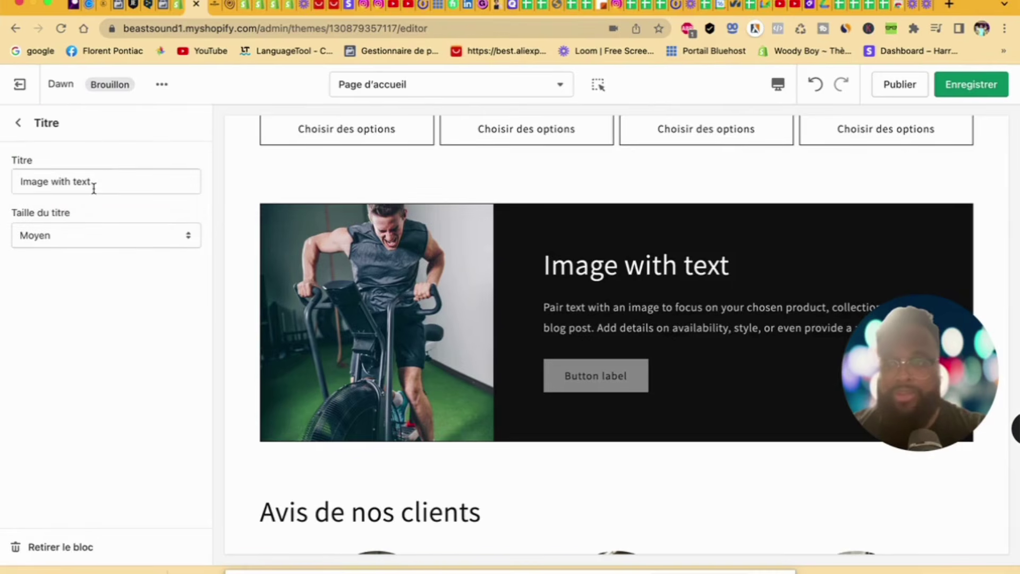
left_click_drag(111, 178, 3, 179)
type("Dépassez")
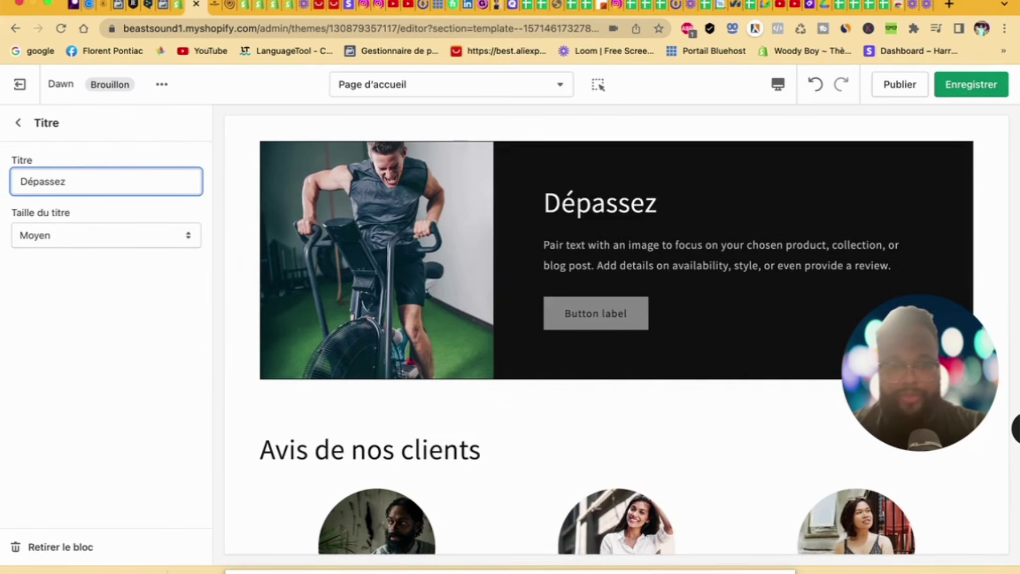
type("-vous")
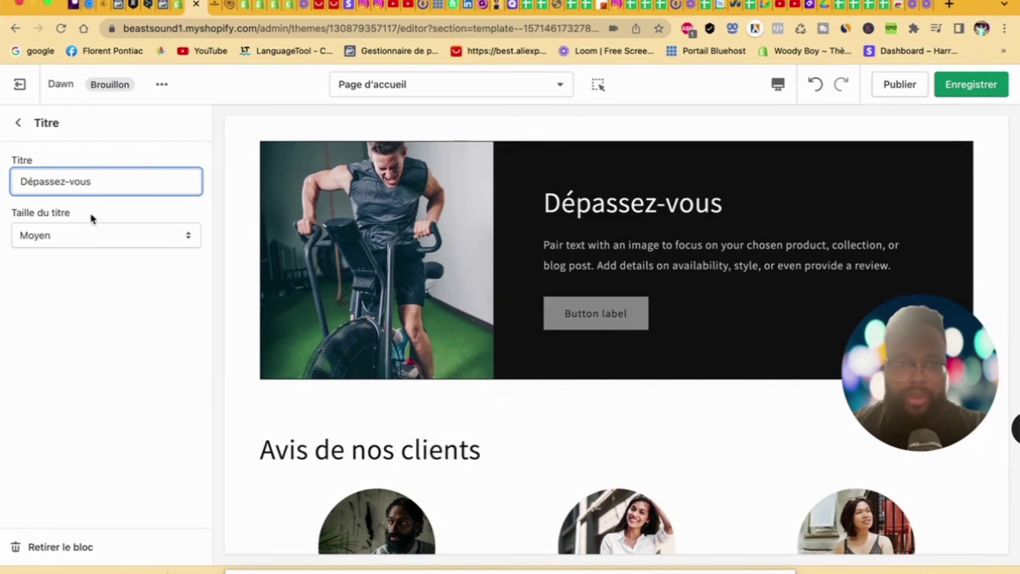
left_click(18, 122)
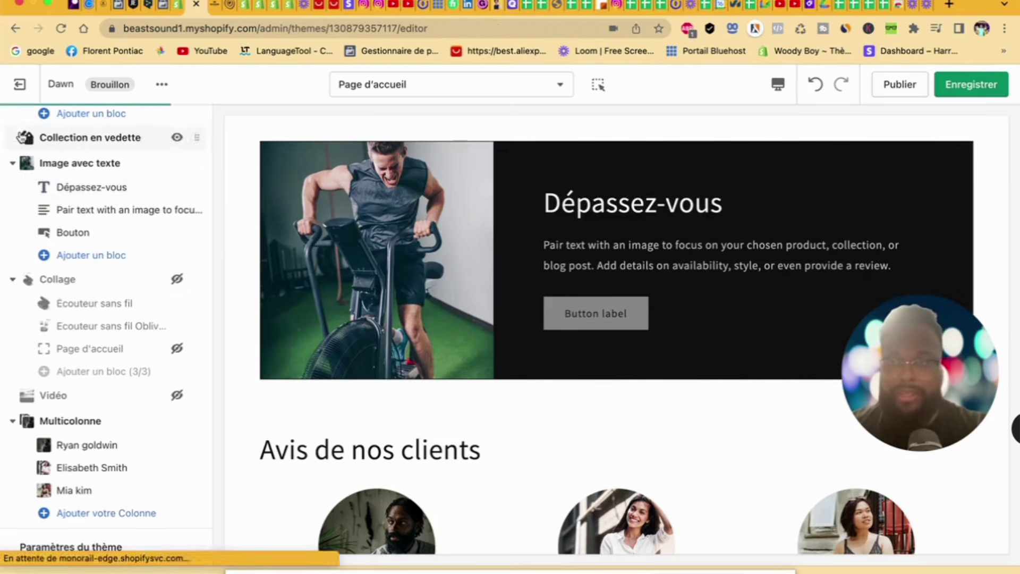
Step: Change the Image avec texte section's button text to "Clique ici"
left_click(115, 234)
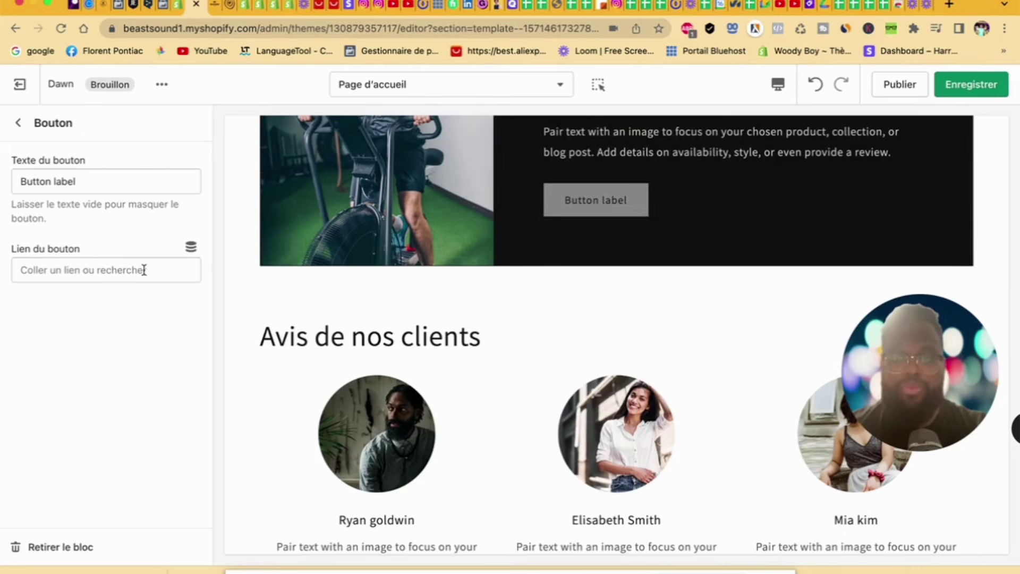
left_click_drag(96, 179, 3, 167)
type("C")
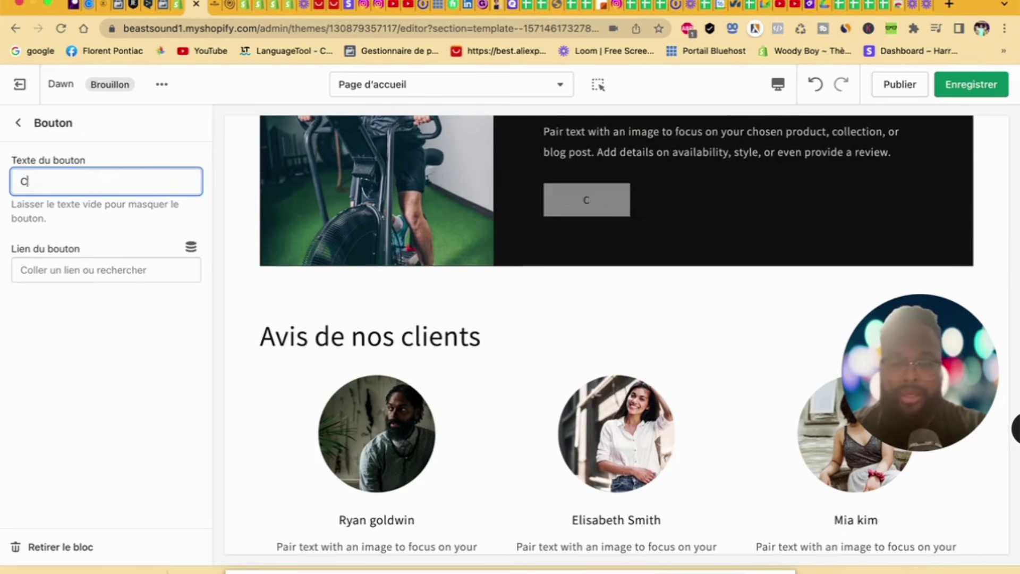
type("lique i")
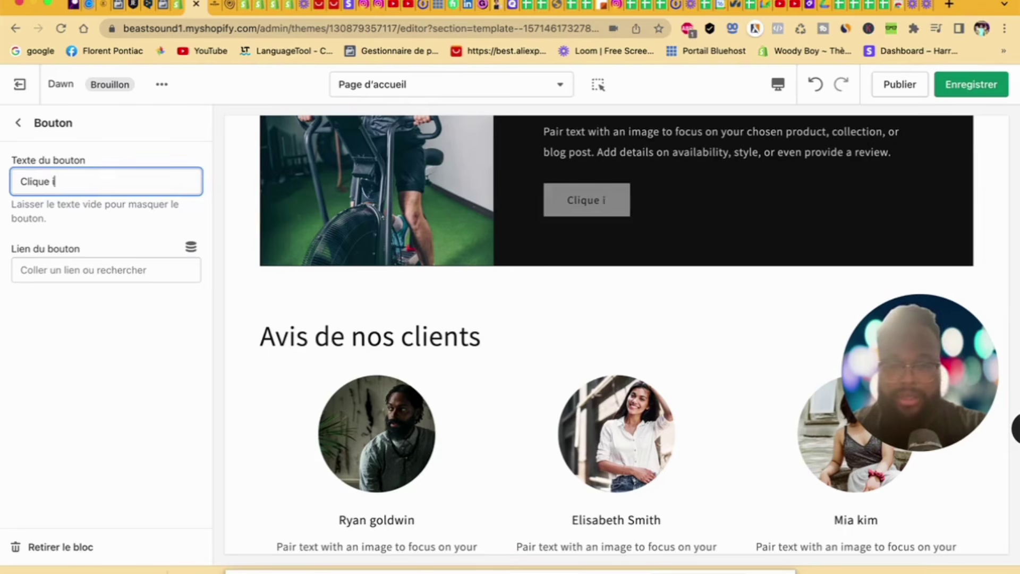
type("cic")
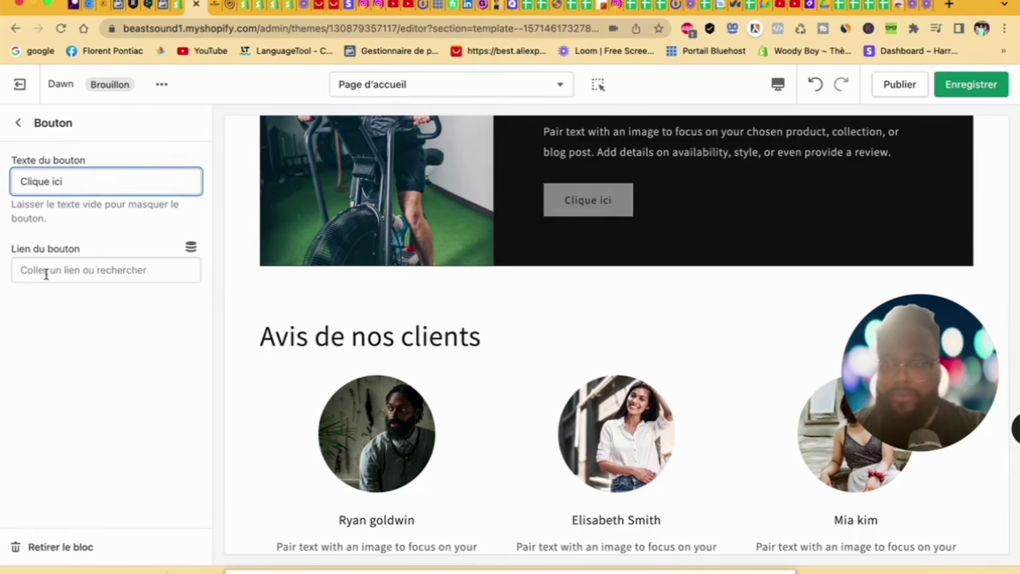
Step: Link the Clique ici button to the product Ecouteur beast mood and return to the section list
left_click(46, 274)
left_click(93, 123)
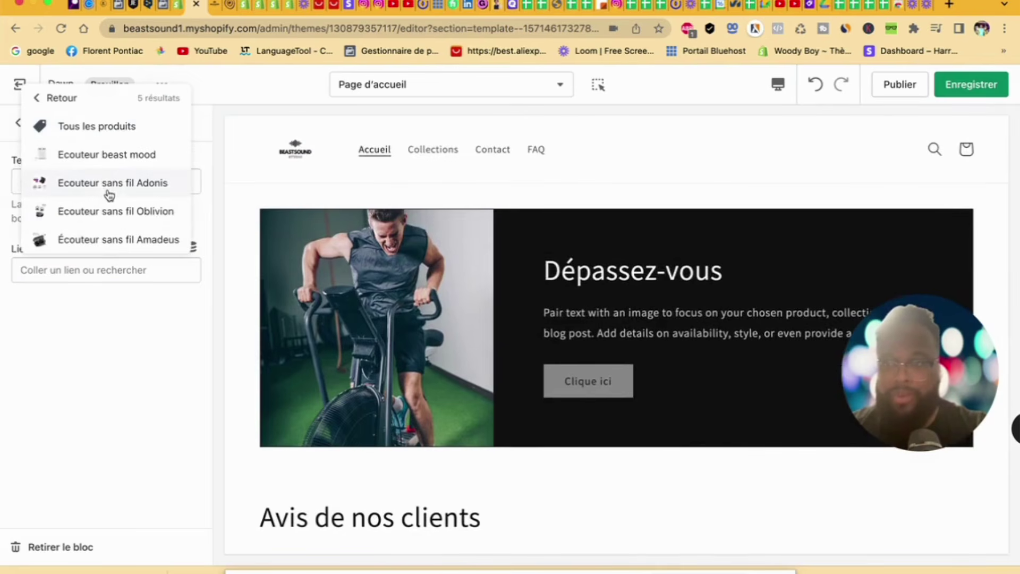
left_click(123, 166)
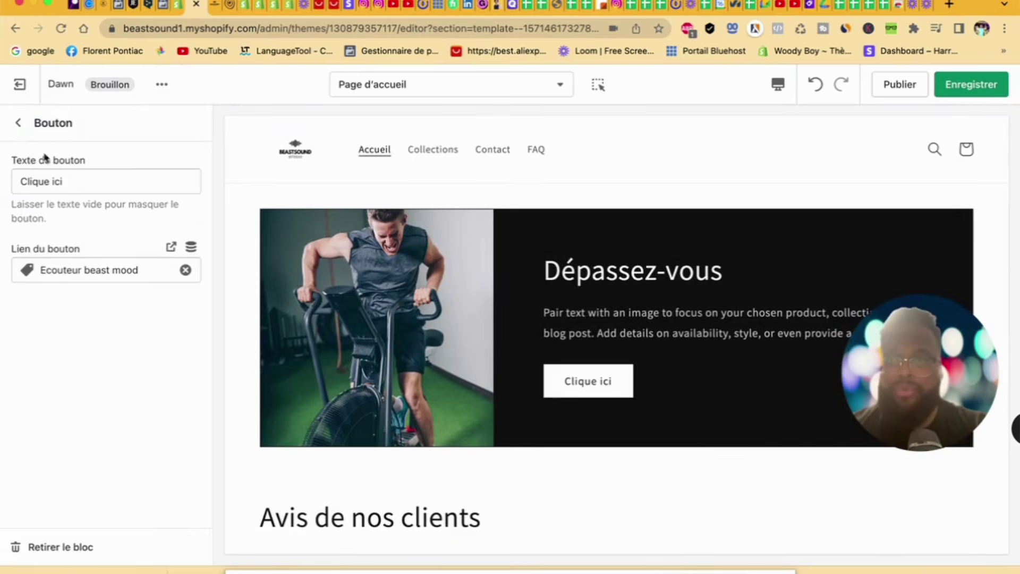
left_click(17, 122)
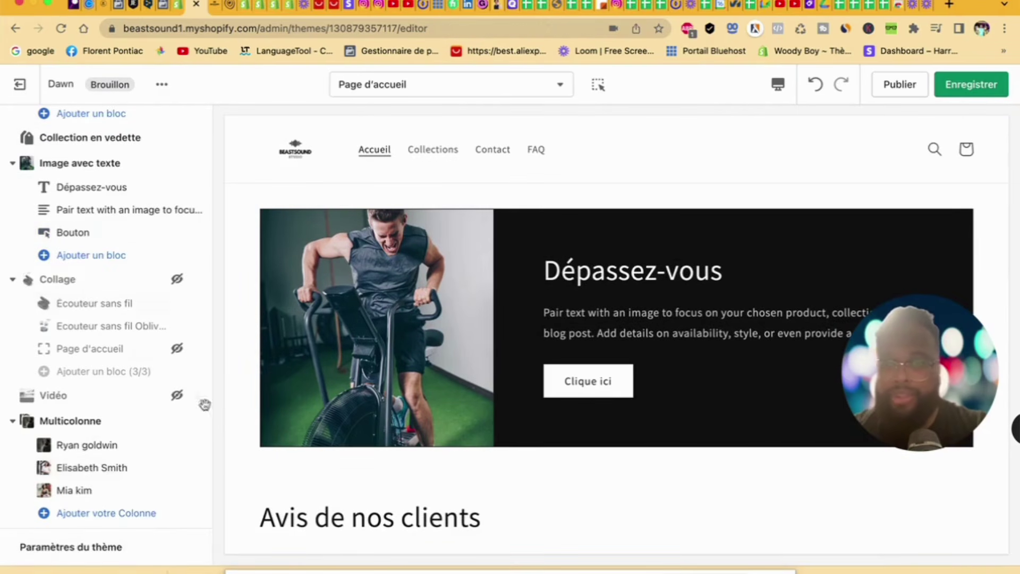
Step: Add a second Image avec texte section and move it directly below the Dépassez-vous section, above Collage
scroll(402, 340, "up", 2)
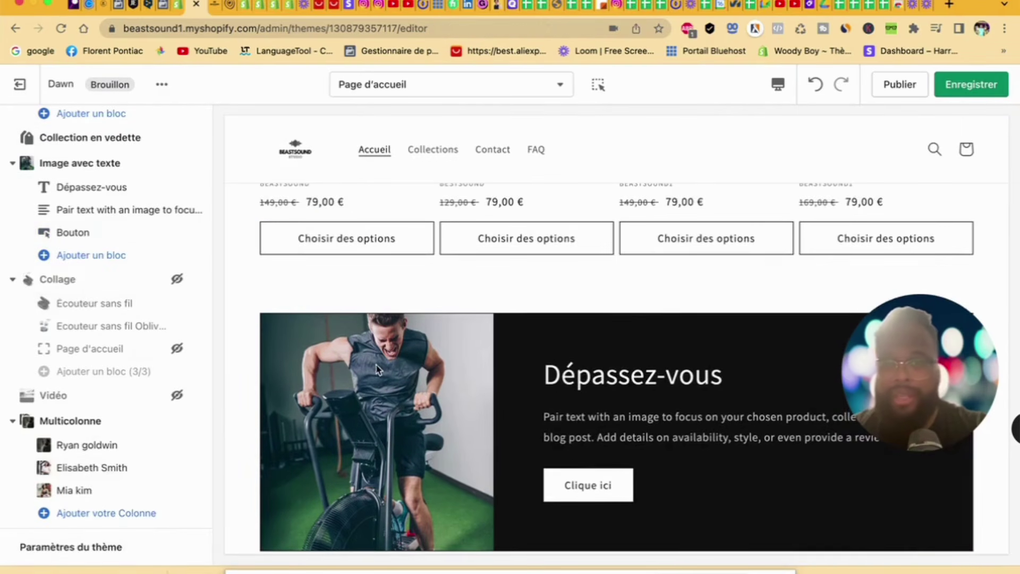
scroll(345, 403, "down", 3)
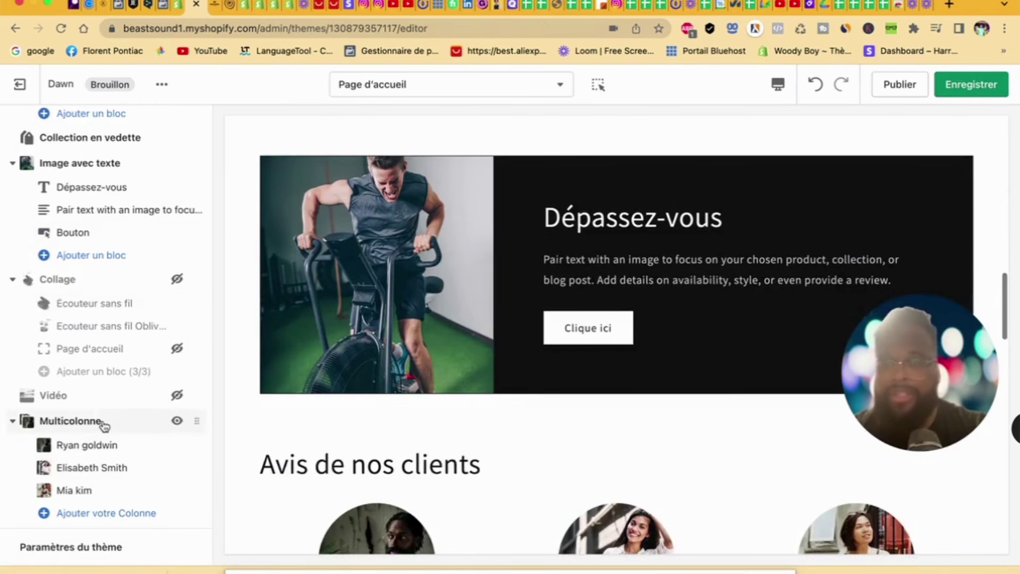
scroll(104, 425, "down", 2)
scroll(105, 425, "up", 8)
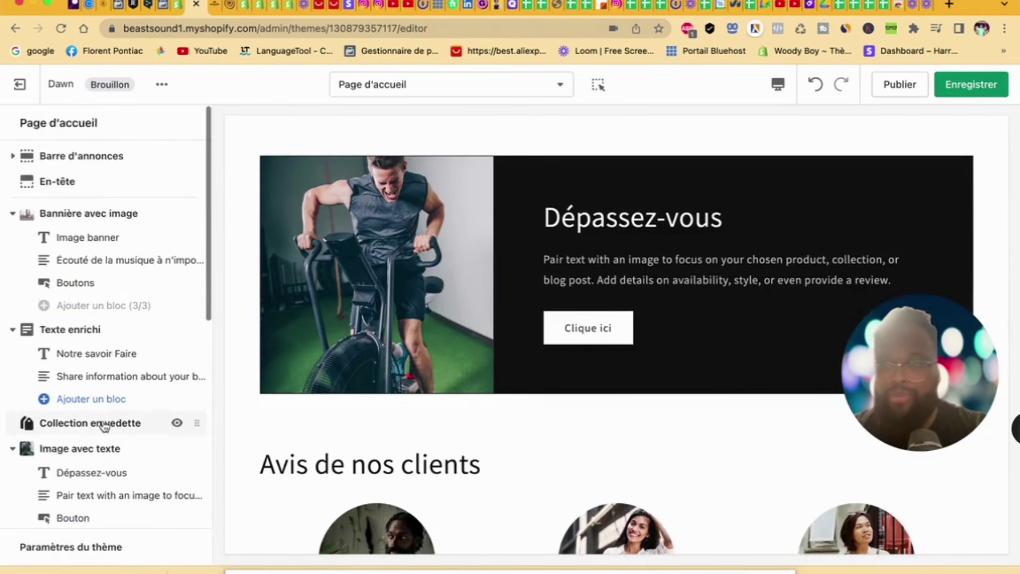
scroll(519, 305, "up", 6)
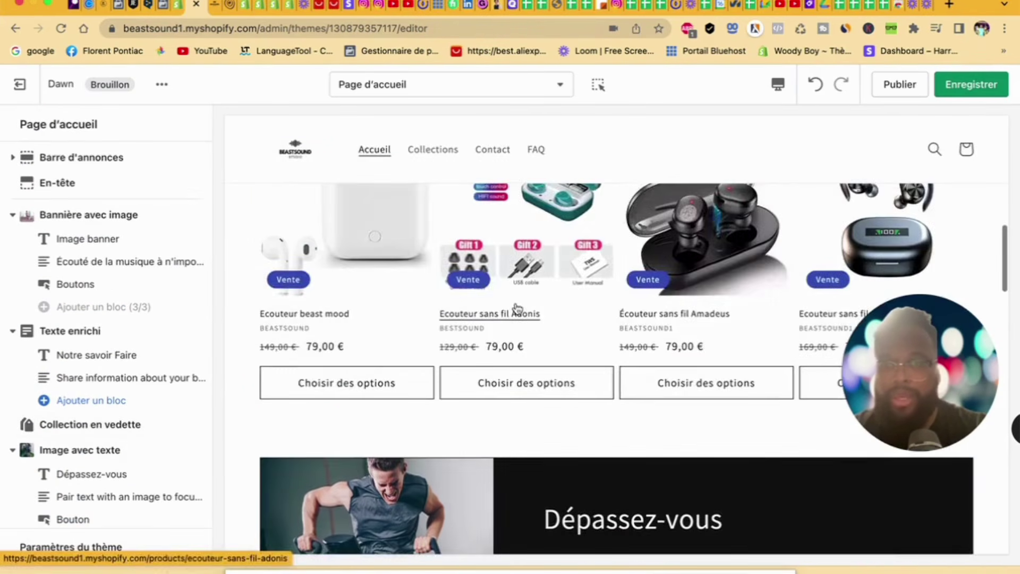
scroll(587, 422, "down", 9)
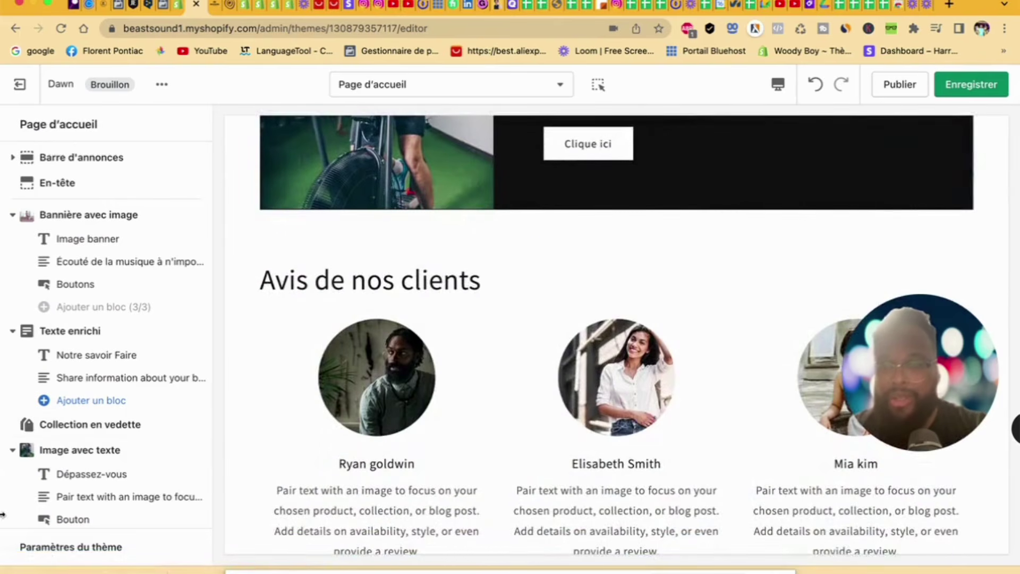
scroll(164, 454, "down", 8)
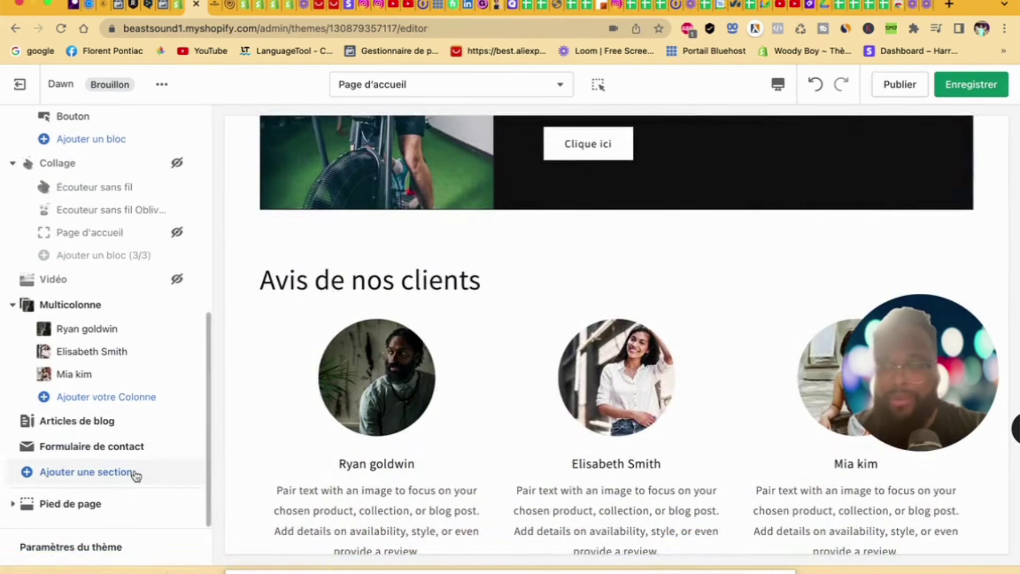
left_click(135, 472)
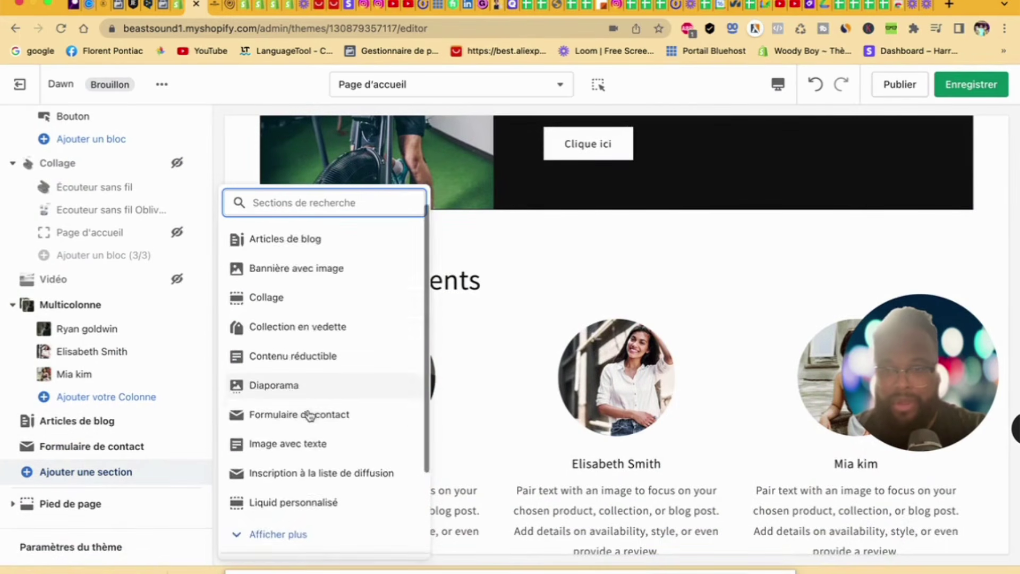
scroll(309, 414, "down", 2)
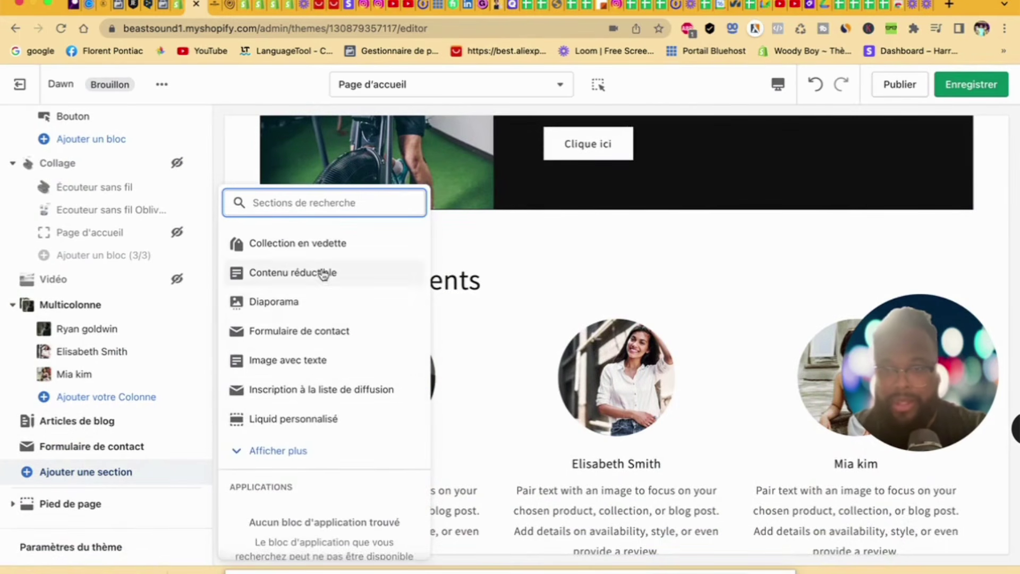
left_click(313, 358)
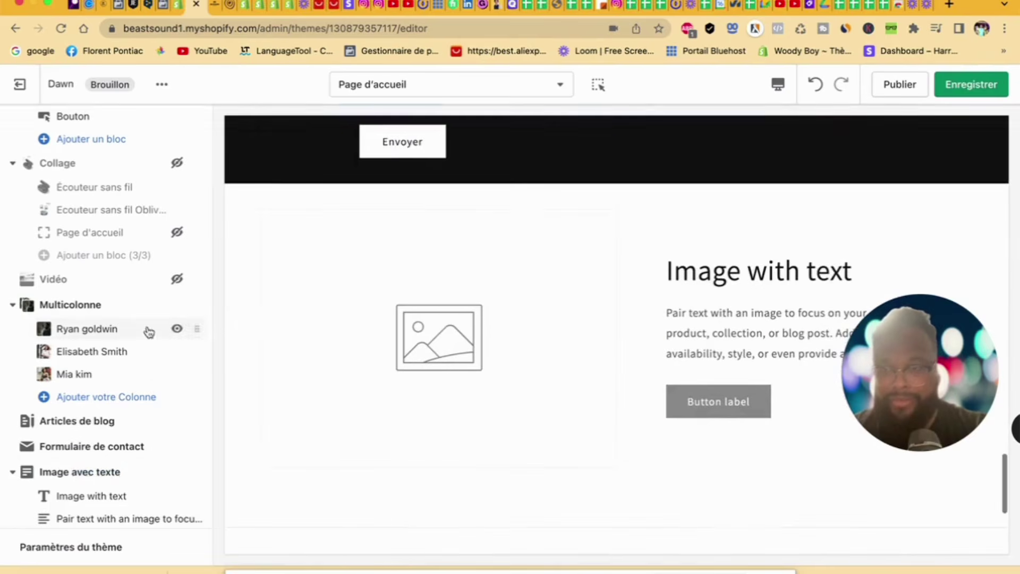
left_click_drag(197, 471, 215, 226)
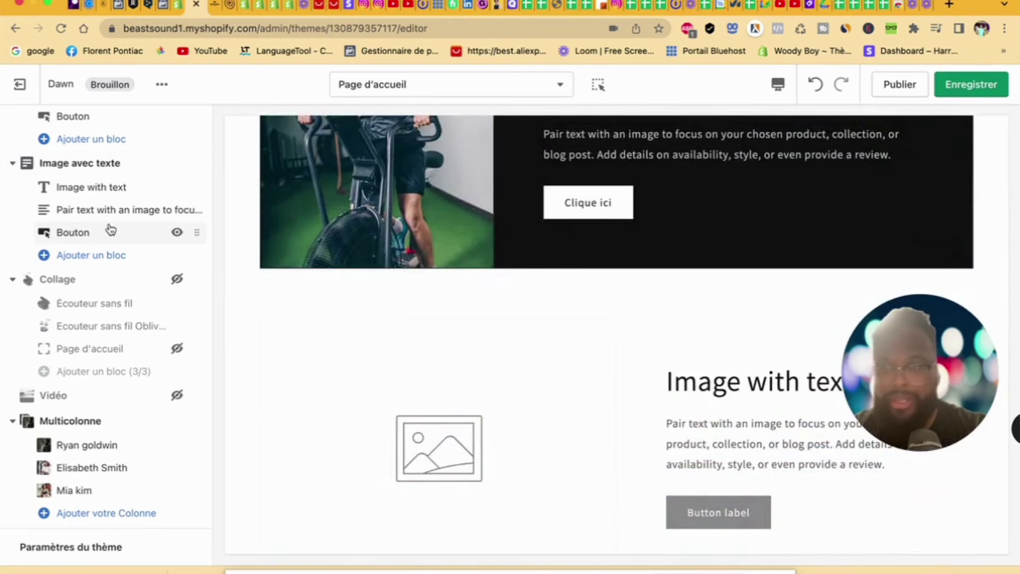
Step: Try the Droite desktop content alignment for the new Image avec texte section and return it to Gauche
left_click(86, 163)
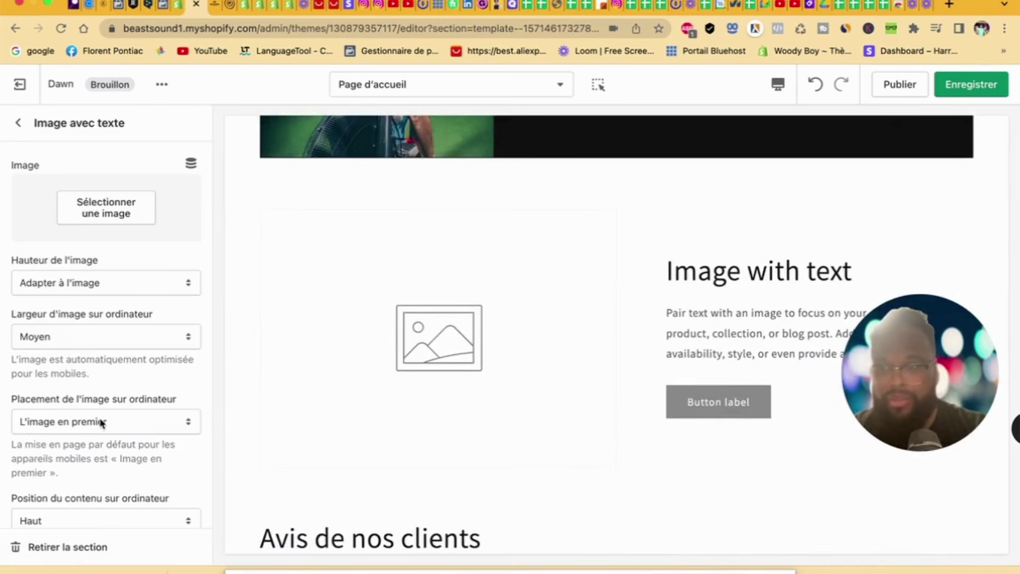
scroll(100, 421, "down", 5)
left_click(94, 372)
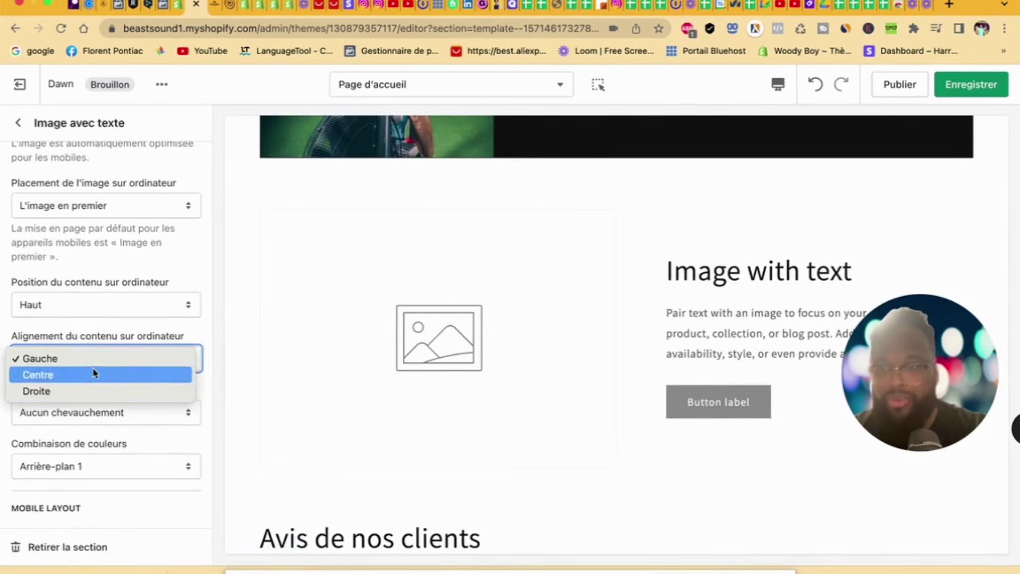
left_click(96, 391)
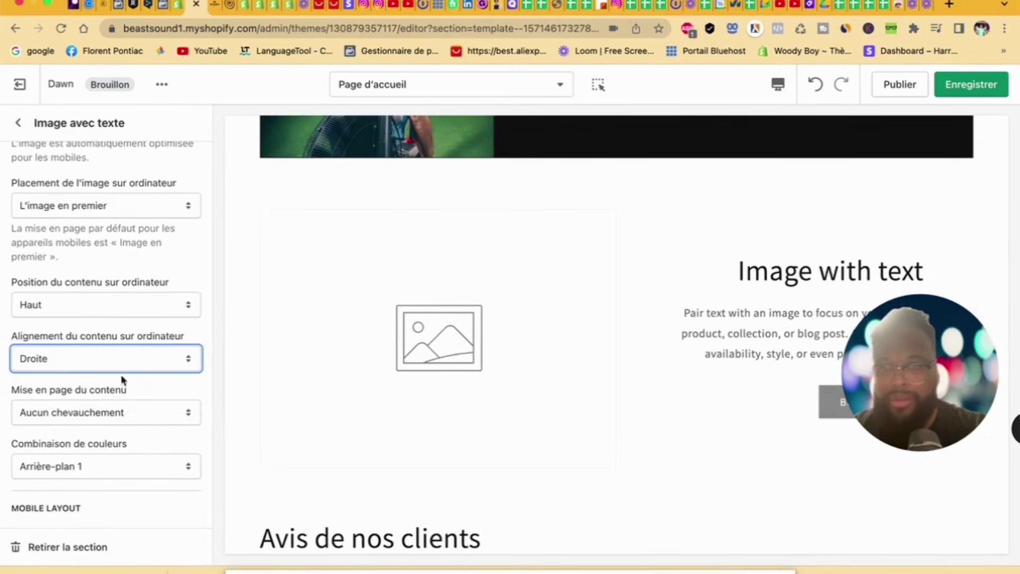
left_click(126, 368)
left_click(135, 327)
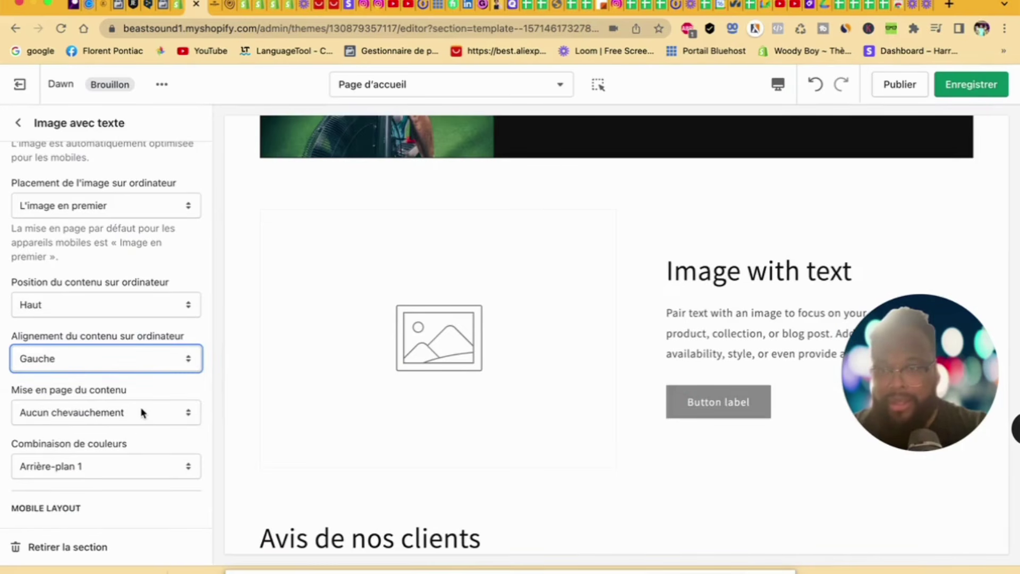
Step: Set the new section's desktop image placement to Deuxième image and its colour scheme to Inverser
scroll(142, 413, "up", 3)
left_click(127, 346)
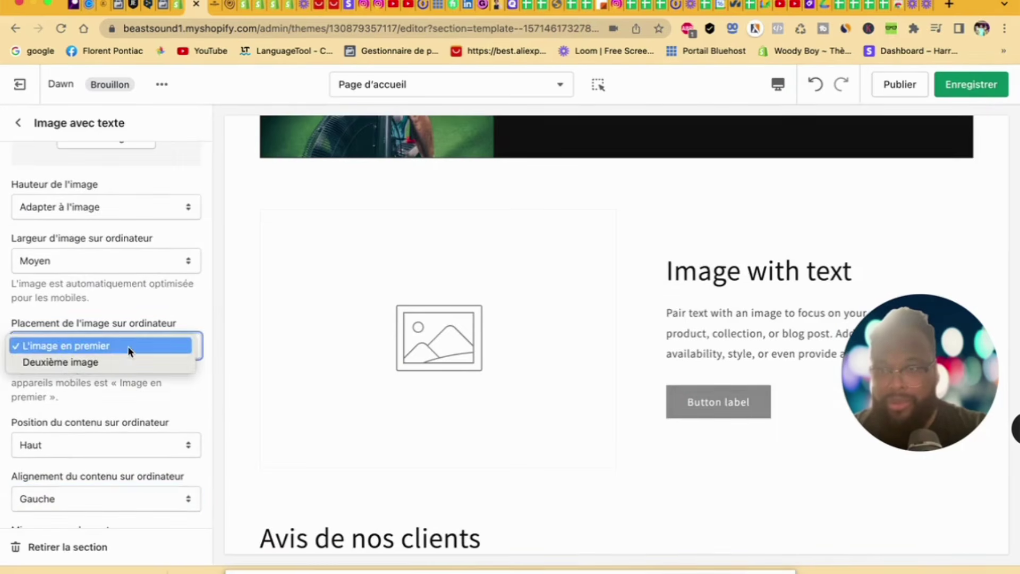
left_click(128, 362)
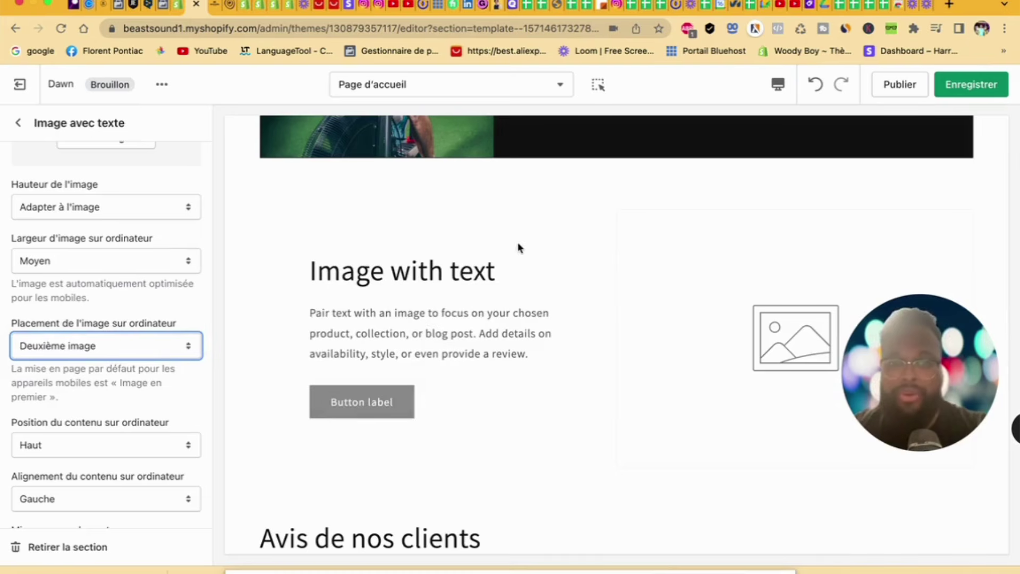
scroll(113, 493, "down", 5)
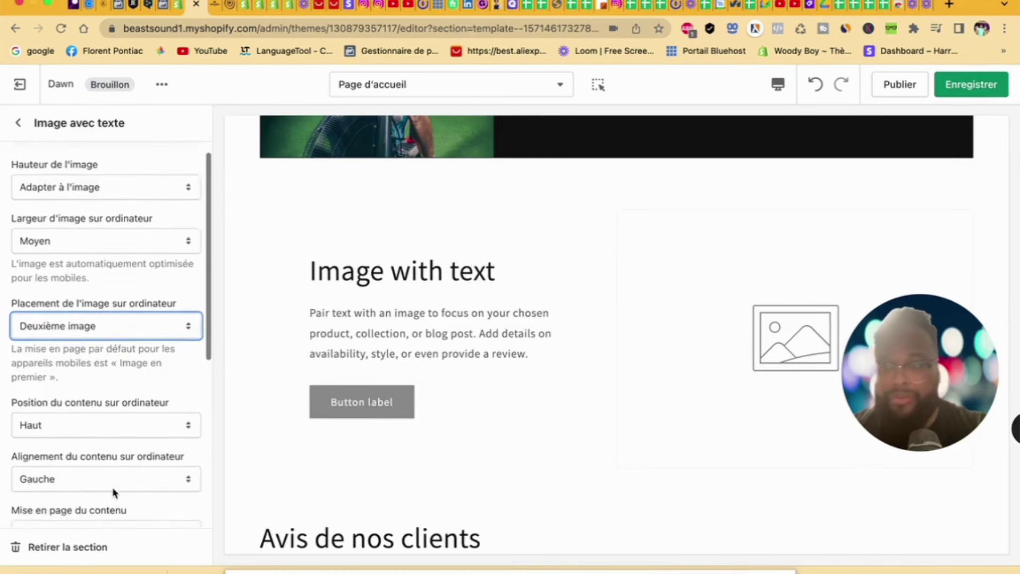
left_click(111, 464)
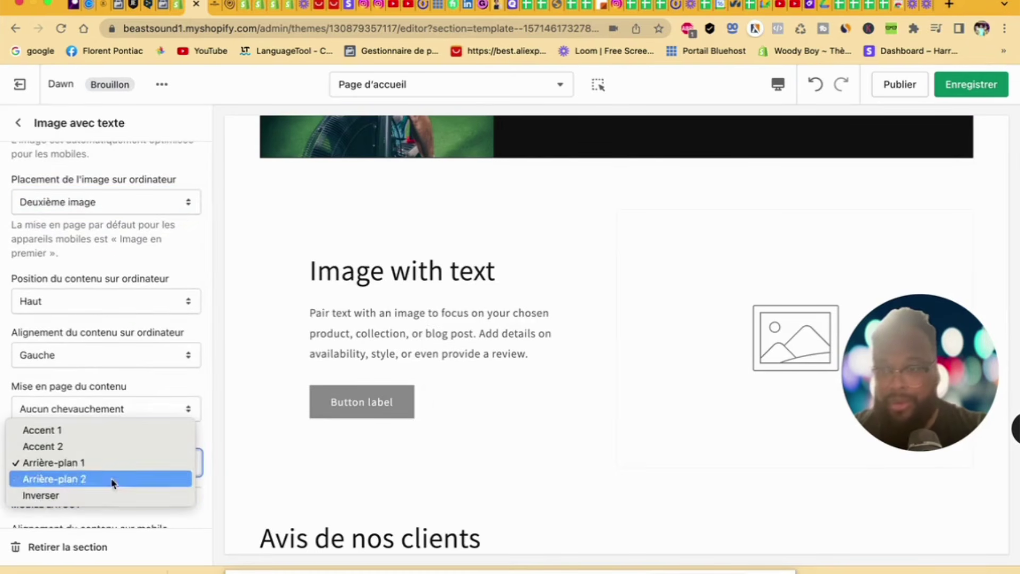
left_click(110, 494)
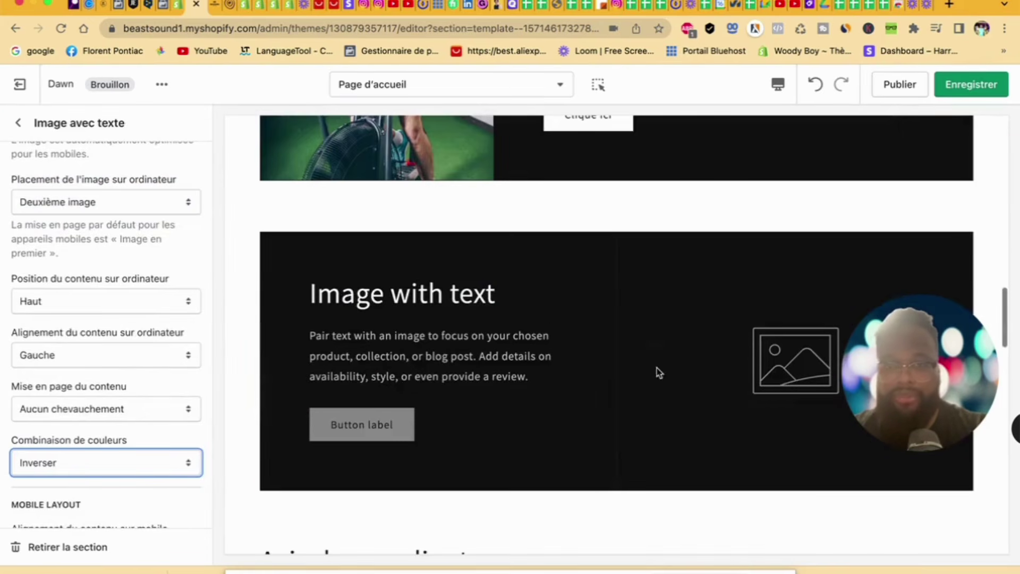
Step: Assign the black-and-white basketball court photo with palm trees to the new Image avec texte section and return to the section list
scroll(119, 273, "up", 5)
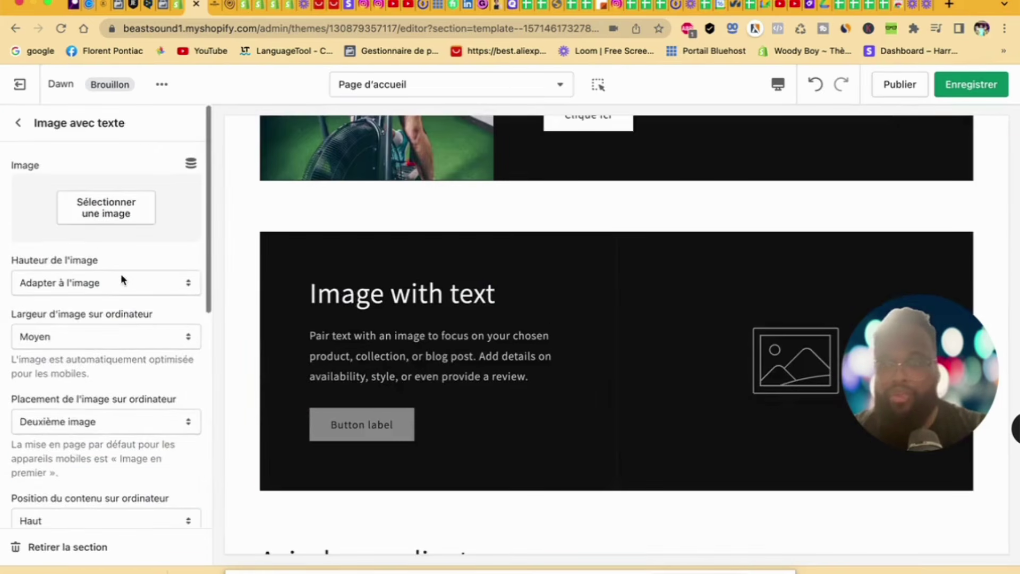
left_click(109, 209)
scroll(90, 414, "down", 5)
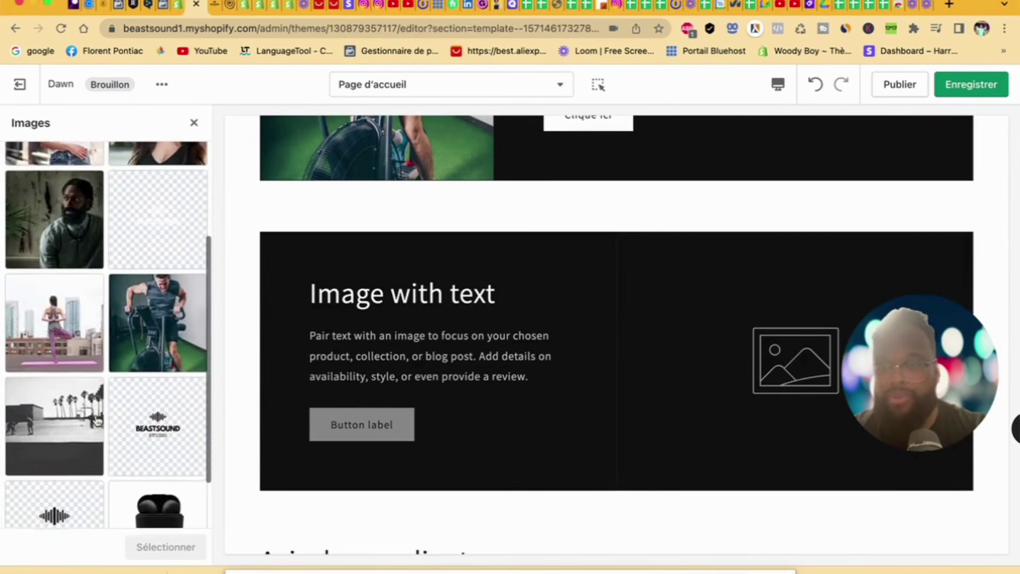
left_click(90, 420)
left_click(176, 547)
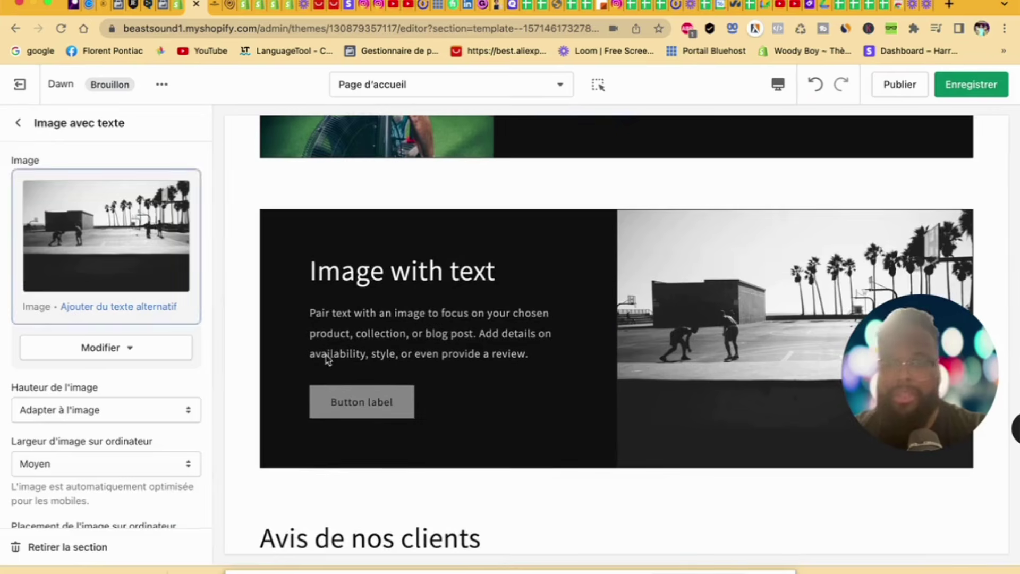
scroll(118, 346, "down", 1)
scroll(118, 345, "down", 10)
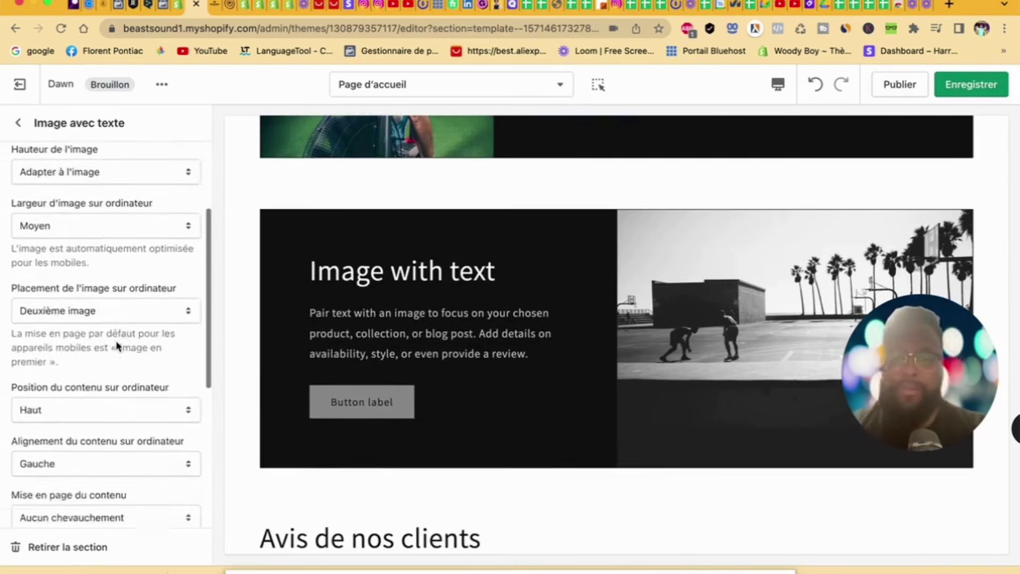
left_click(17, 123)
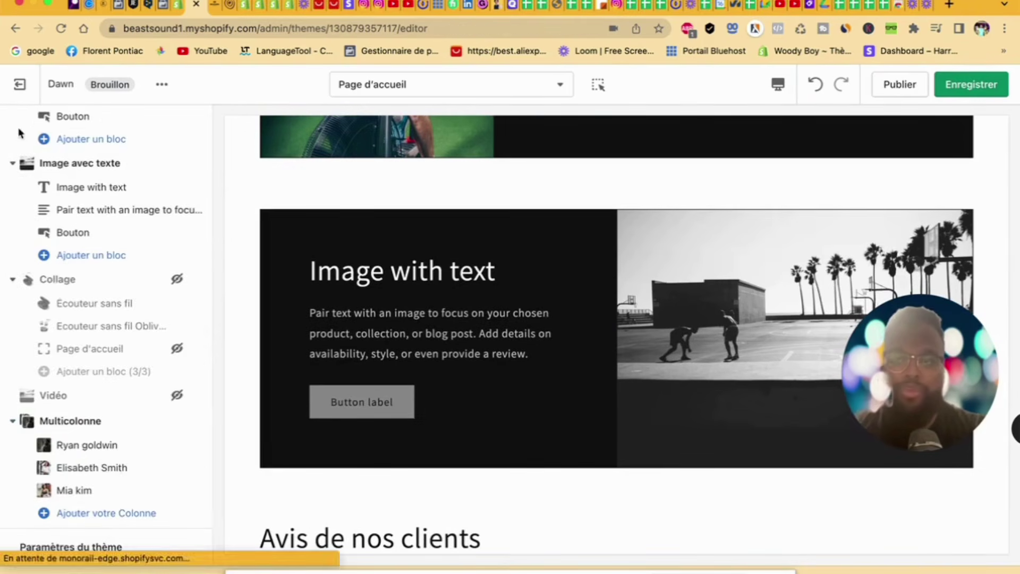
Step: Review the home page preview from the image banner through the product grid to the two image-with-text sections
scroll(473, 358, "up", 10)
scroll(478, 361, "down", 10)
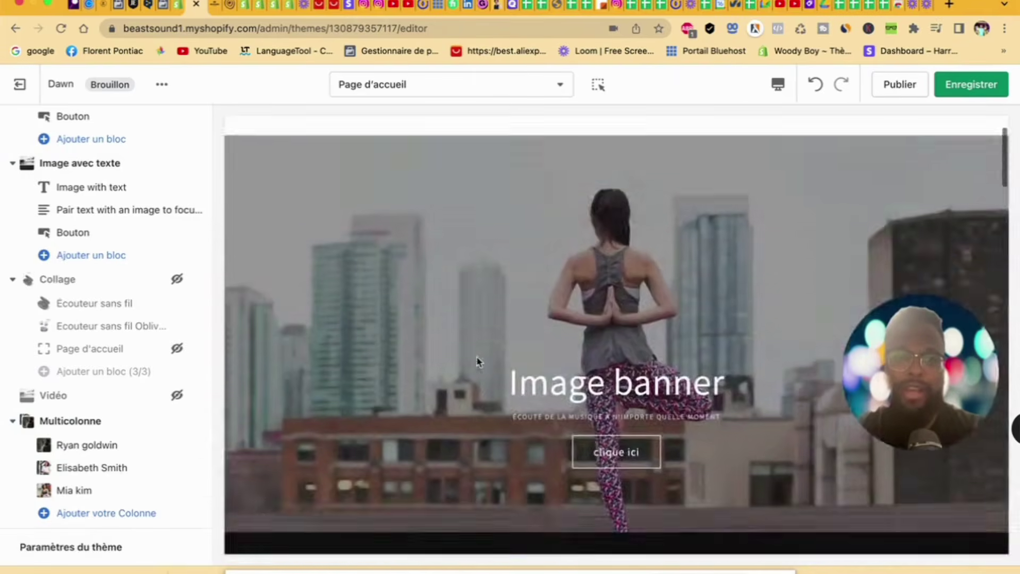
scroll(478, 362, "up", 7)
scroll(478, 361, "down", 1)
scroll(476, 361, "down", 15)
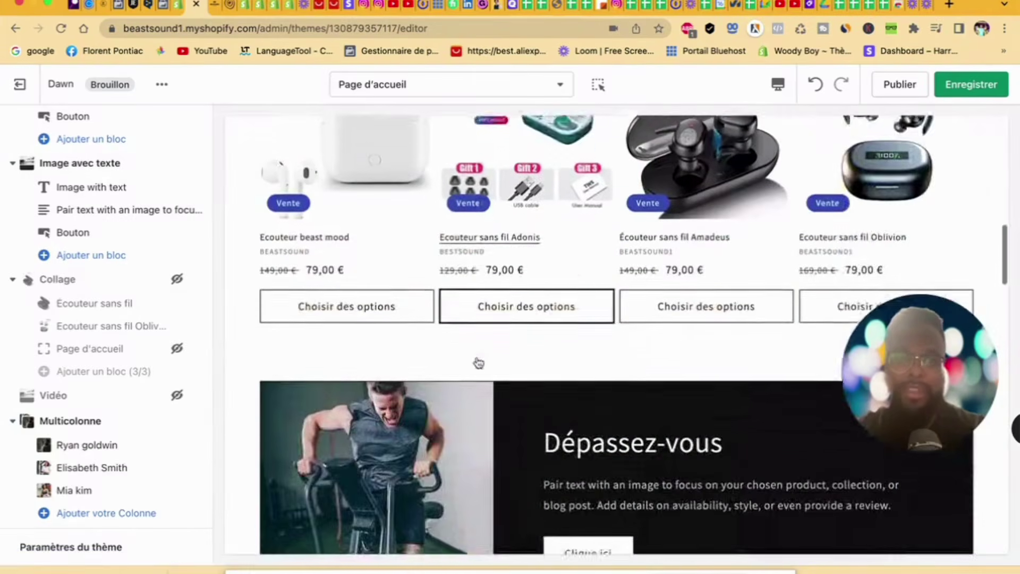
scroll(477, 357, "up", 4)
scroll(435, 266, "up", 1)
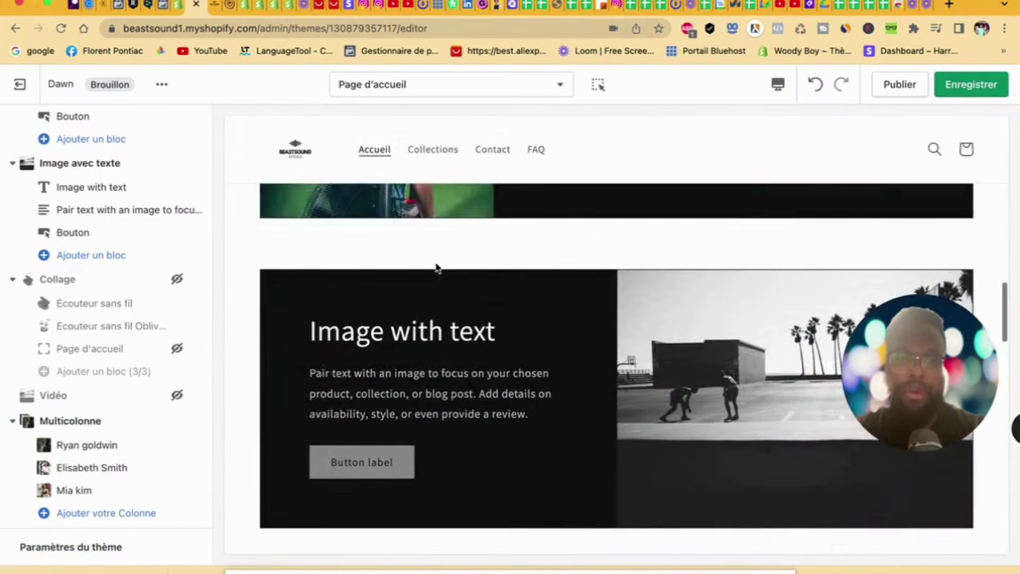
scroll(602, 287, "down", 8)
Step: Hide the Formulaire de contact section on the home page
scroll(658, 346, "down", 15)
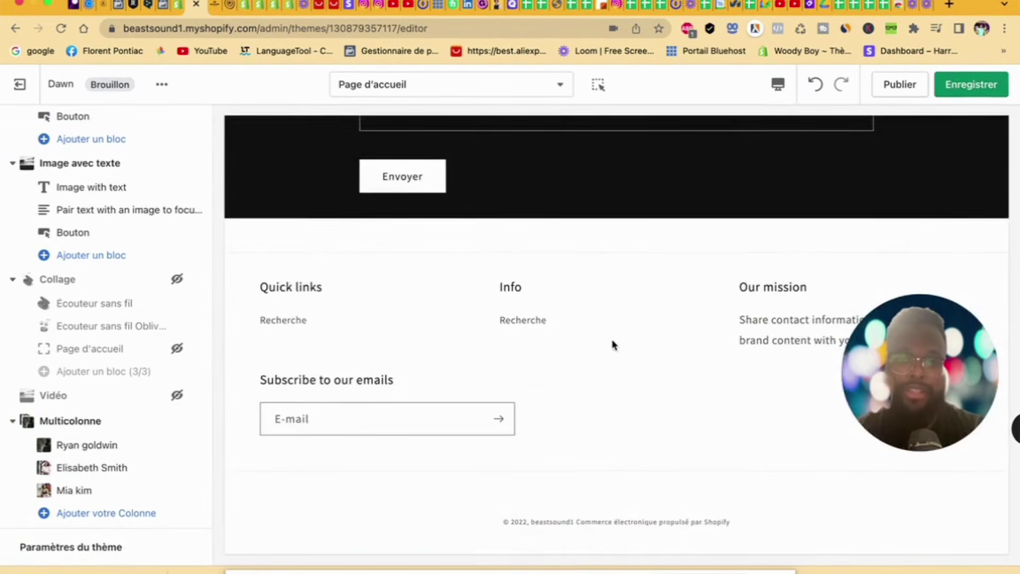
scroll(612, 344, "up", 6)
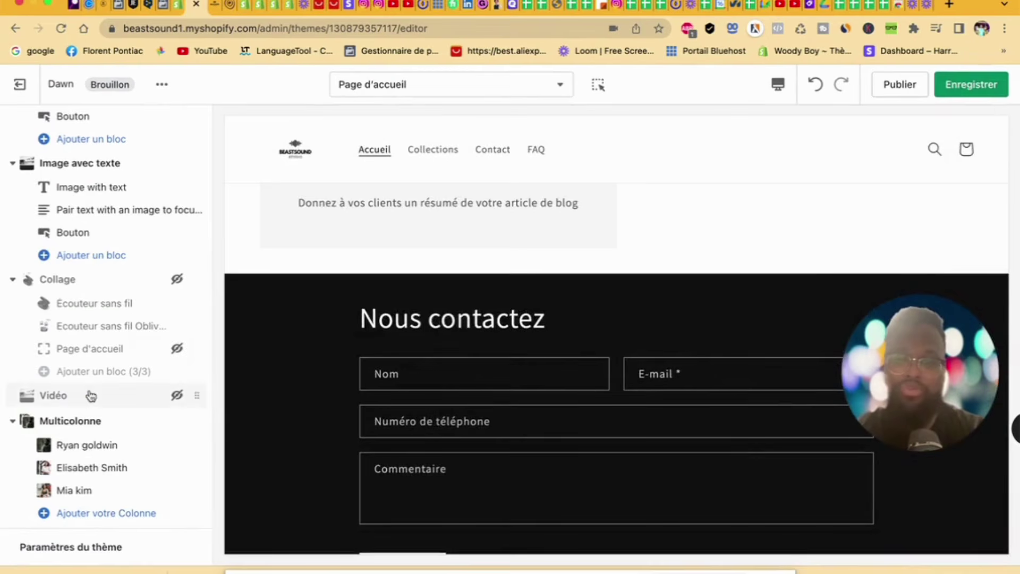
scroll(85, 396, "down", 2)
left_click(170, 448)
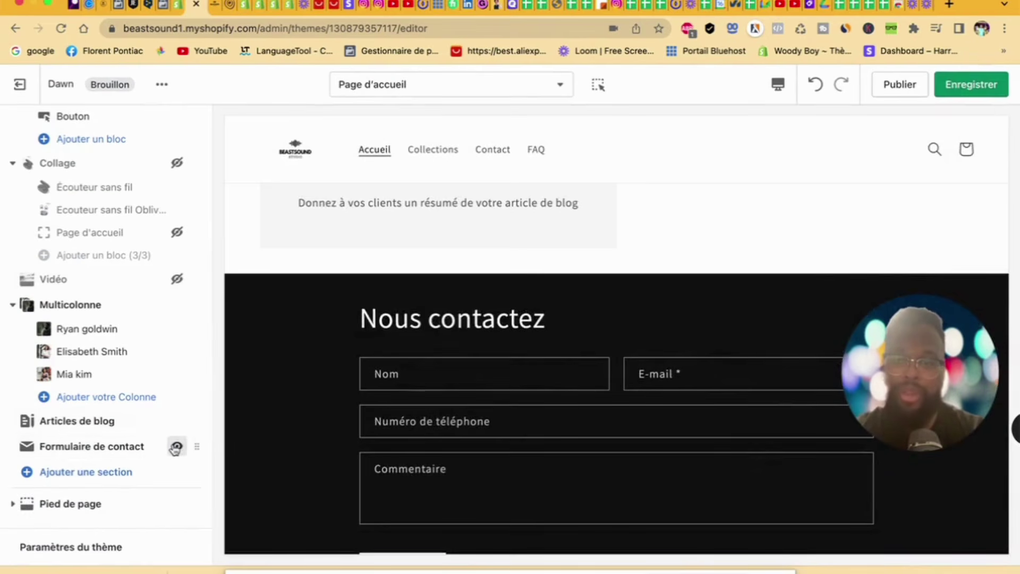
Step: Review the home page again from the announcement bar through the products, Dépassez-vous and customer reviews down to the blog posts
scroll(497, 349, "up", 5)
scroll(498, 349, "up", 15)
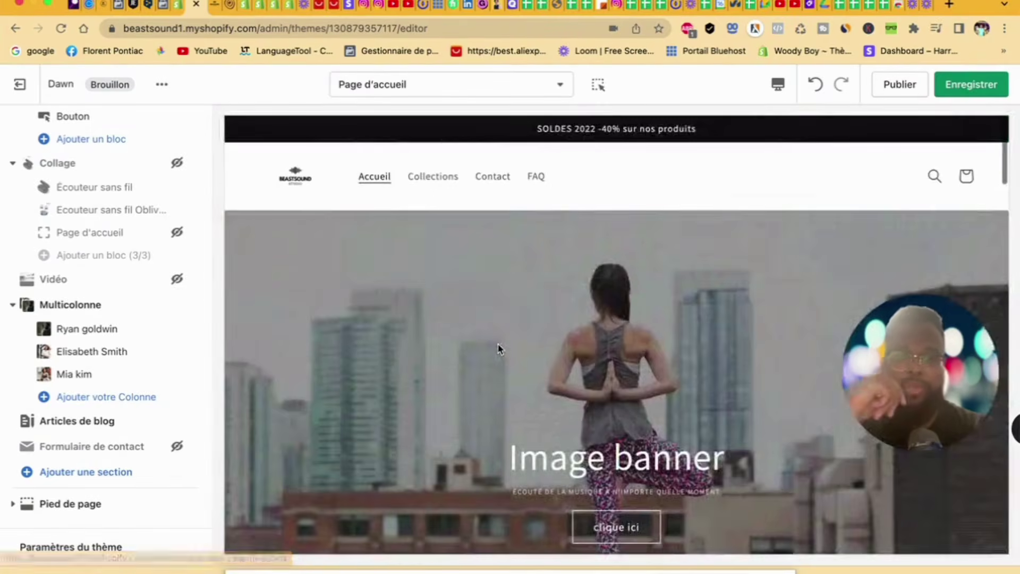
scroll(499, 349, "down", 10)
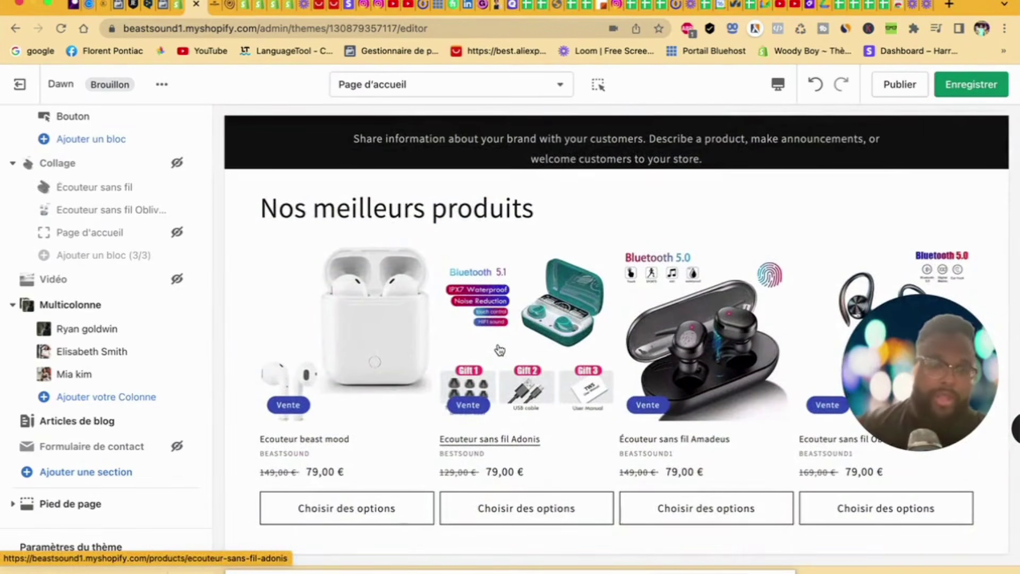
scroll(499, 349, "down", 5)
scroll(500, 349, "down", 3)
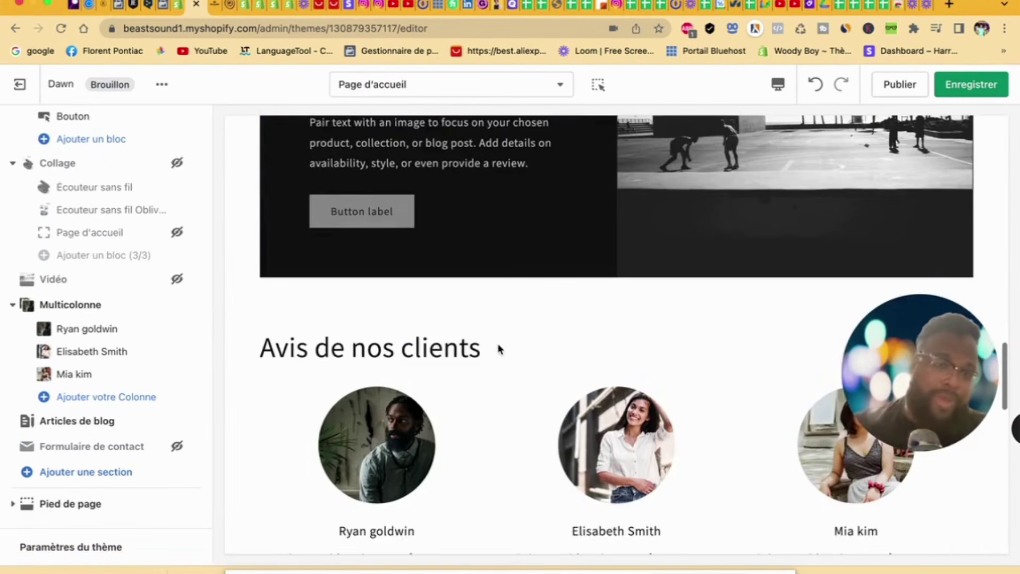
scroll(670, 327, "up", 10)
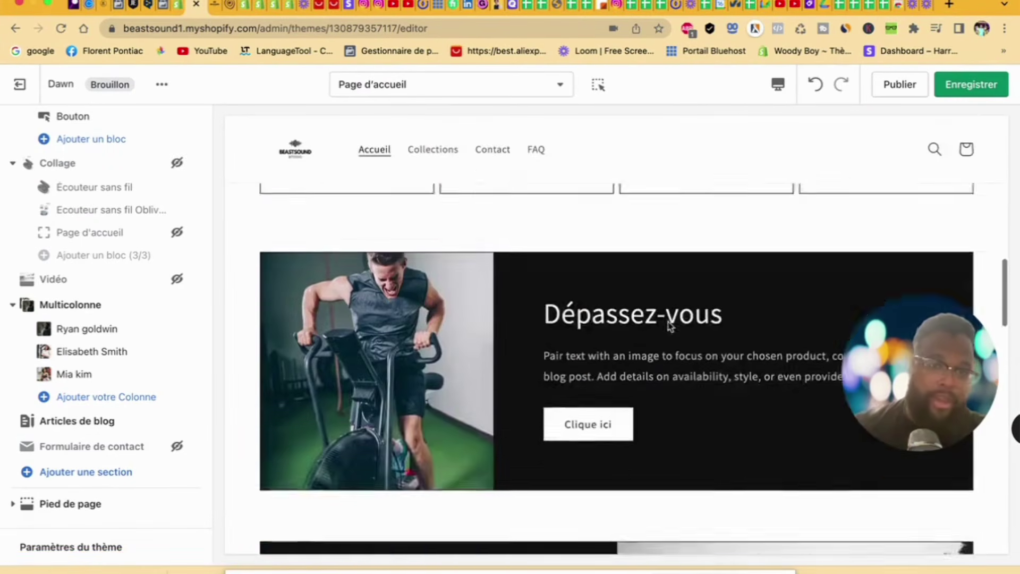
scroll(668, 326, "down", 2)
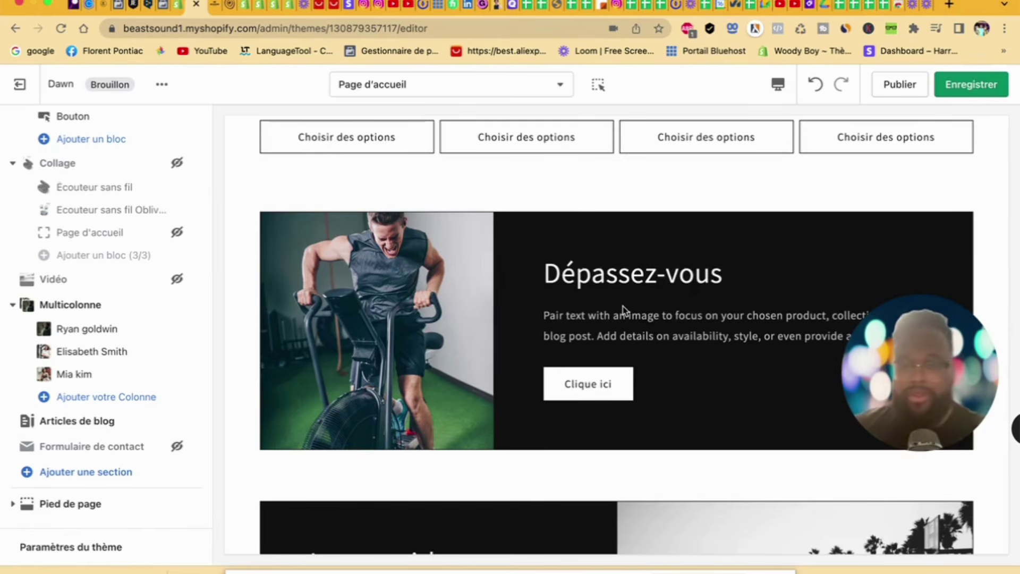
scroll(623, 306, "down", 15)
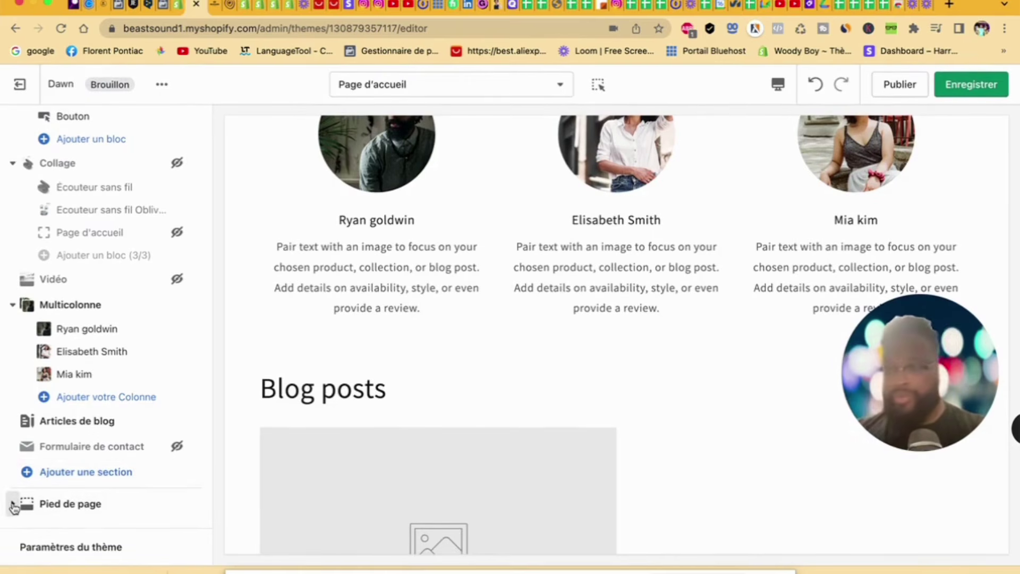
Step: Assign the Mentions Légale menu to the Quick links block in the Pied de page section
scroll(100, 489, "down", 2)
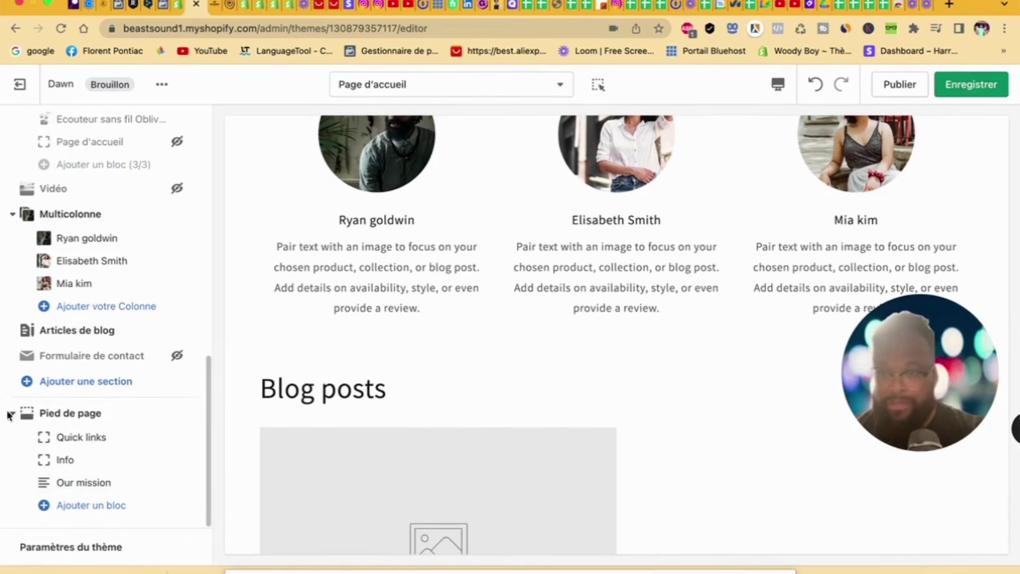
left_click(68, 437)
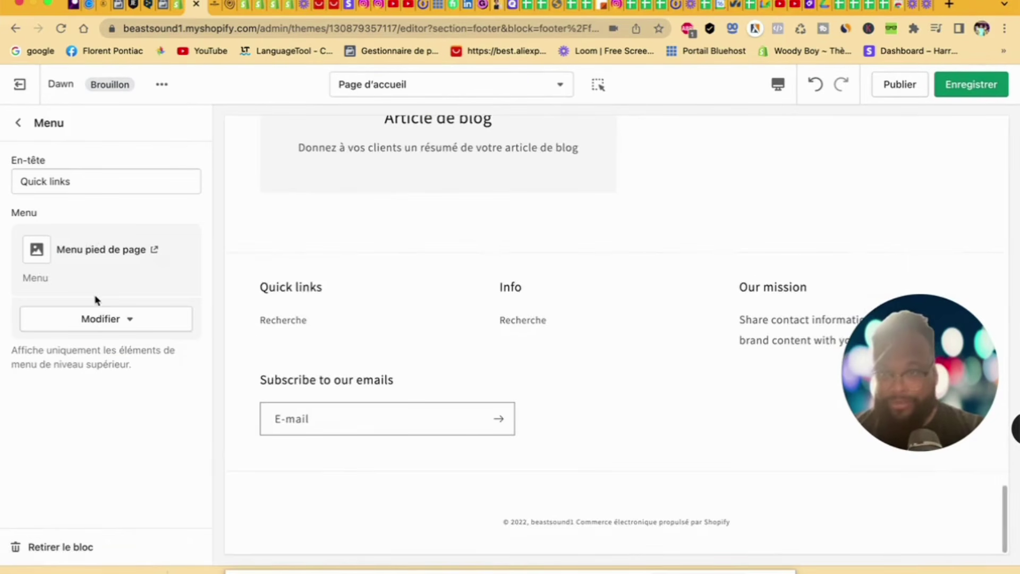
left_click(102, 325)
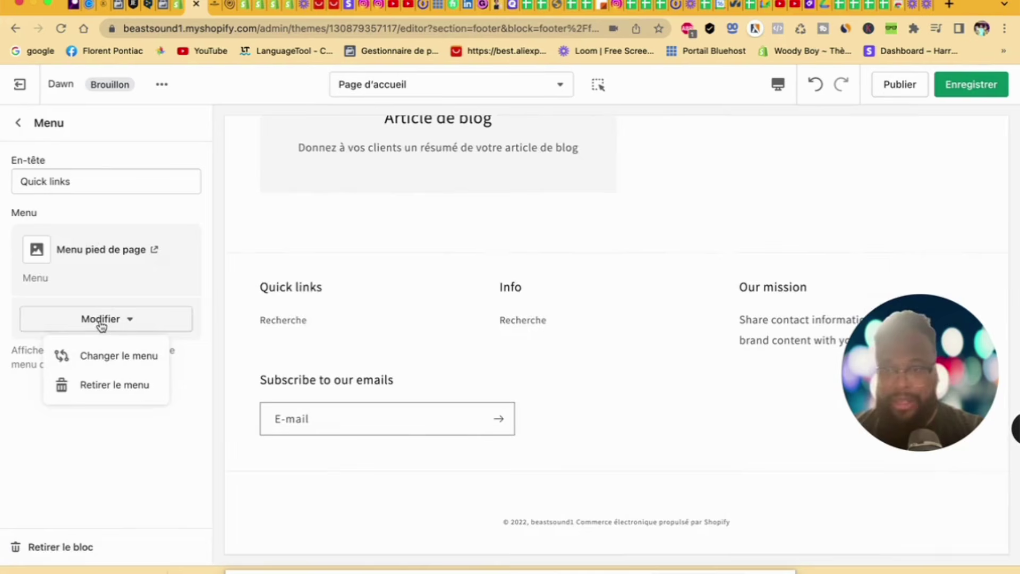
left_click(104, 361)
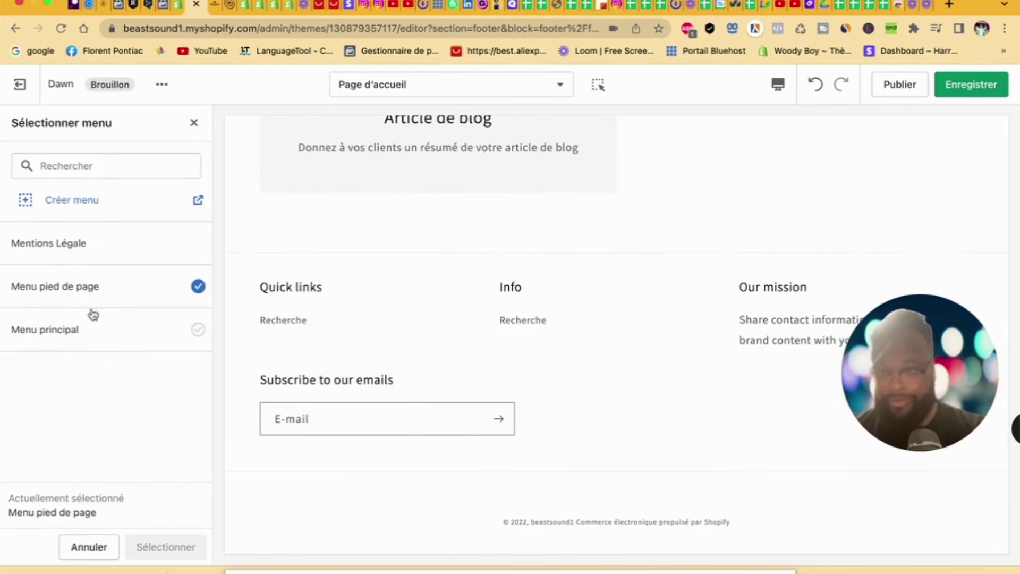
left_click(81, 255)
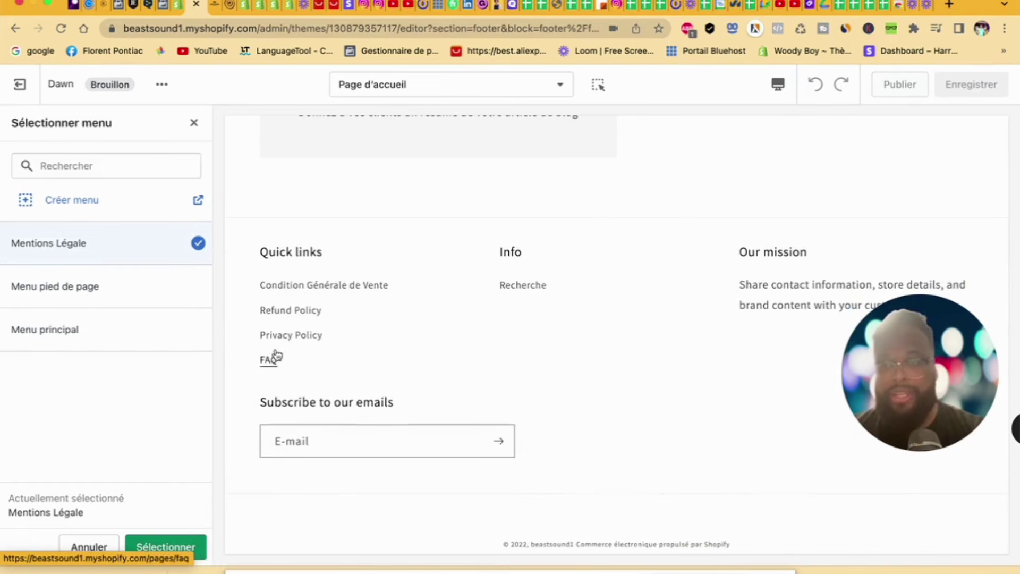
left_click(184, 551)
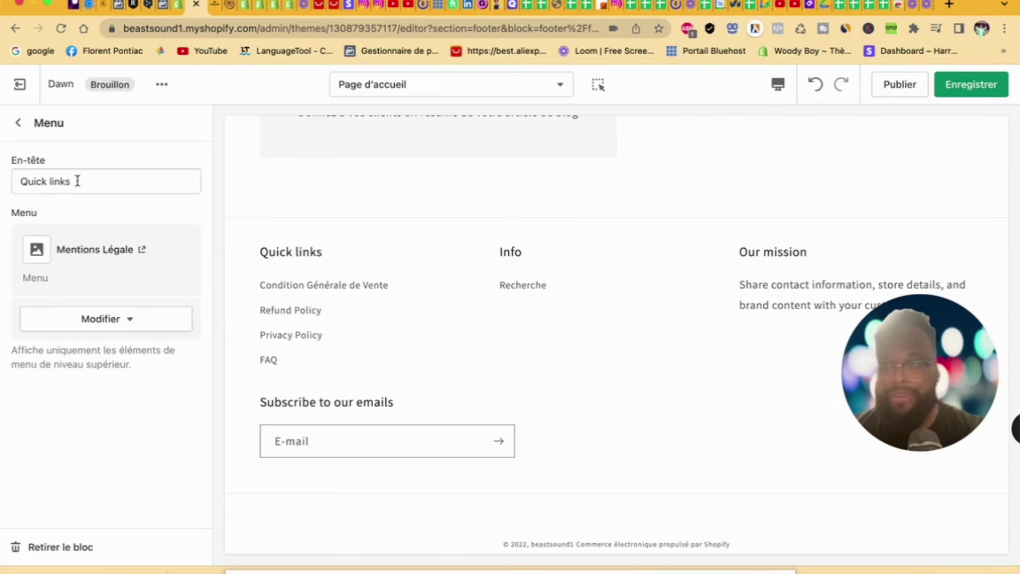
Step: Change the Quick links block's heading to "Mention légales" and return to the section list
left_click_drag(77, 181, 5, 184)
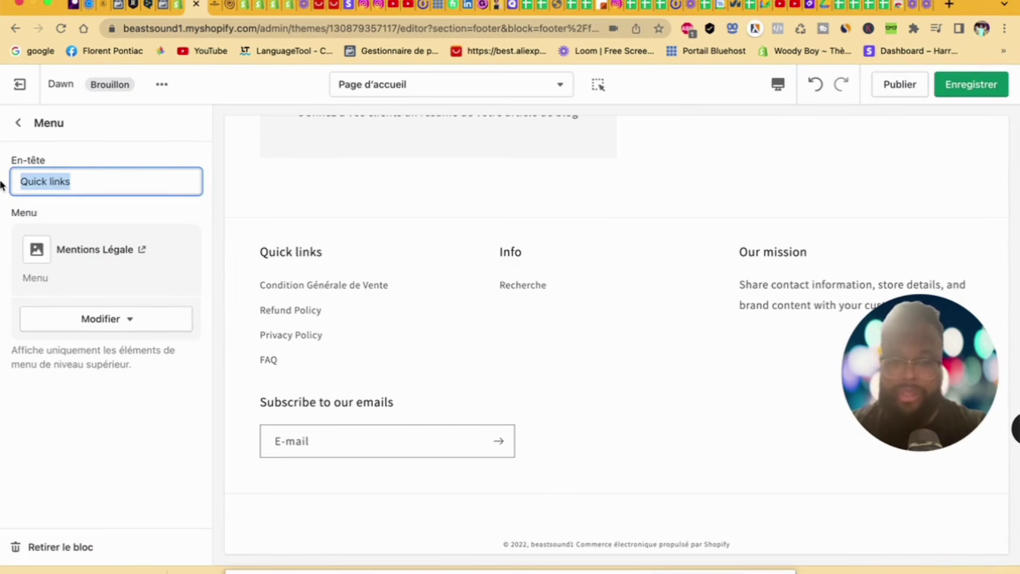
type("Mention ")
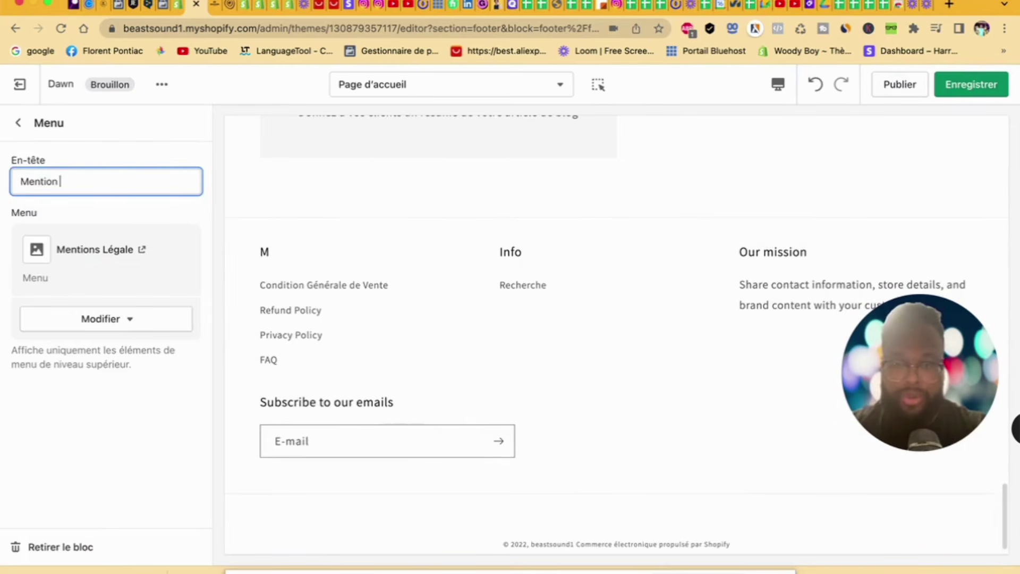
type("l")
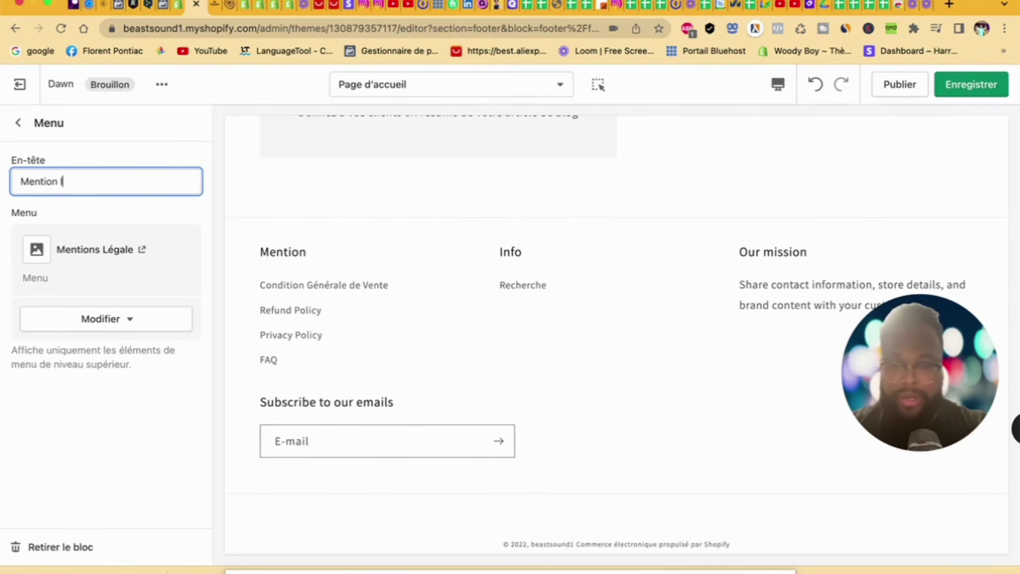
type("égales")
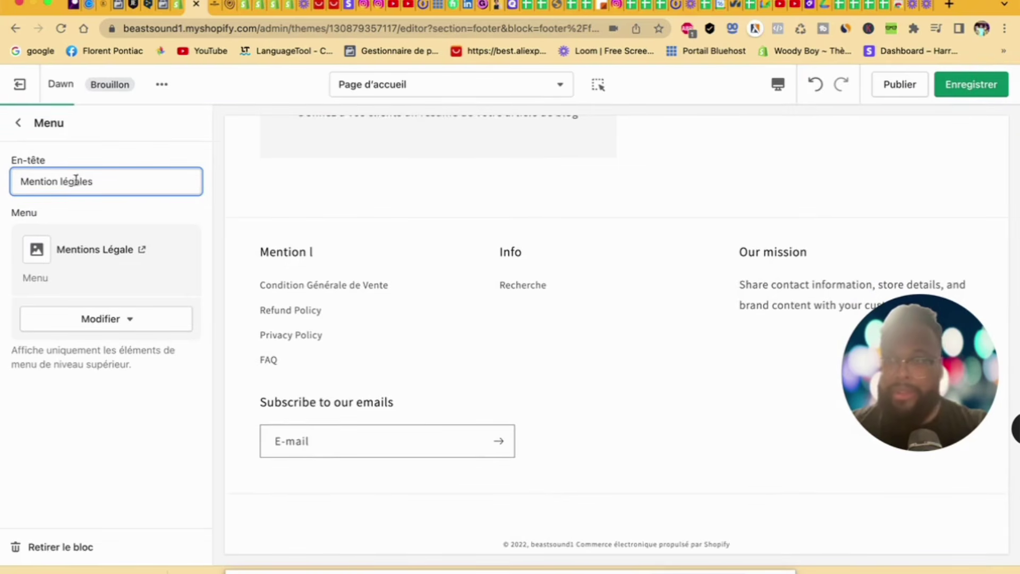
left_click(19, 122)
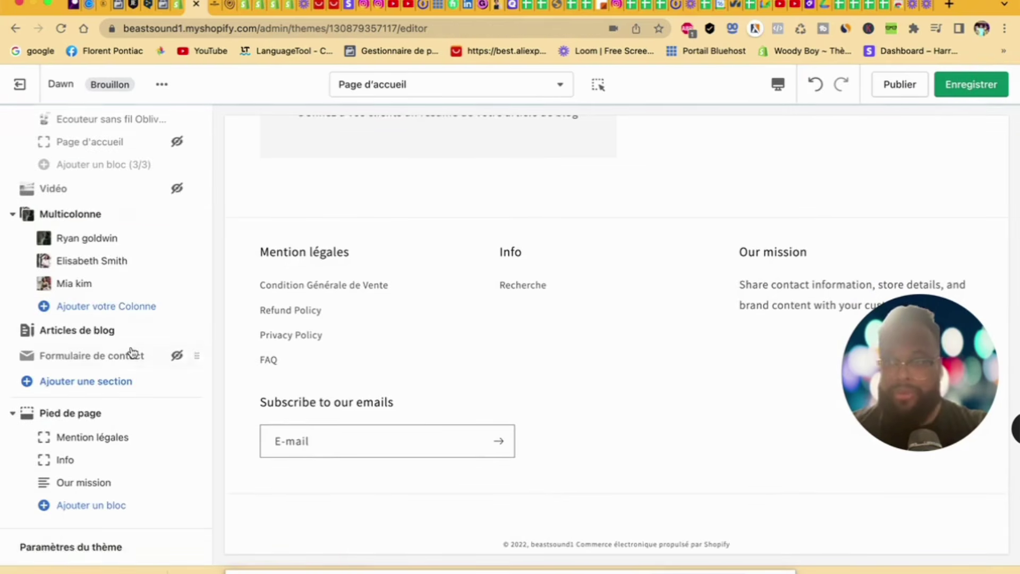
Step: Assign Menu principal to the footer's Info block and return to the section list
left_click(100, 470)
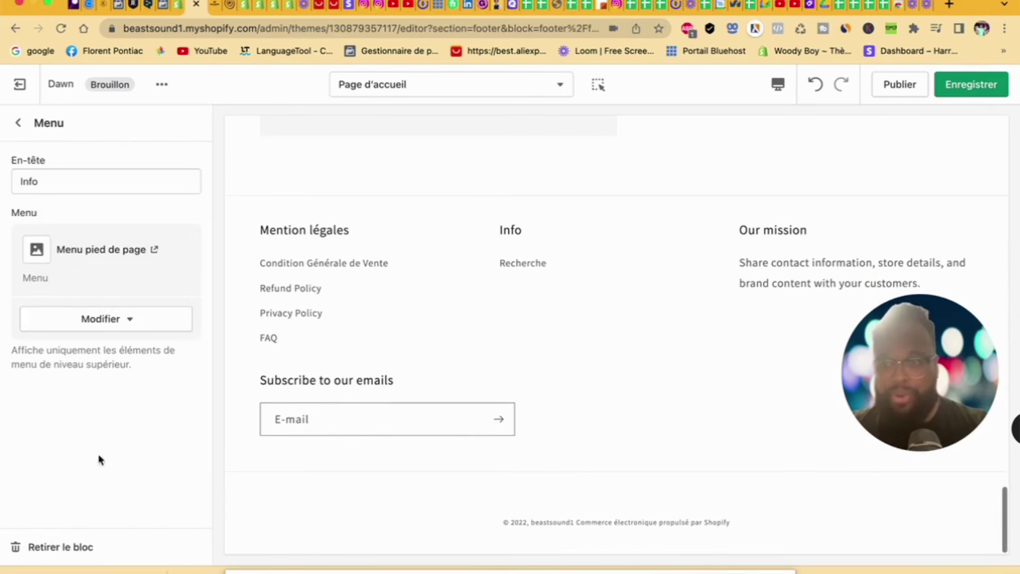
left_click(91, 318)
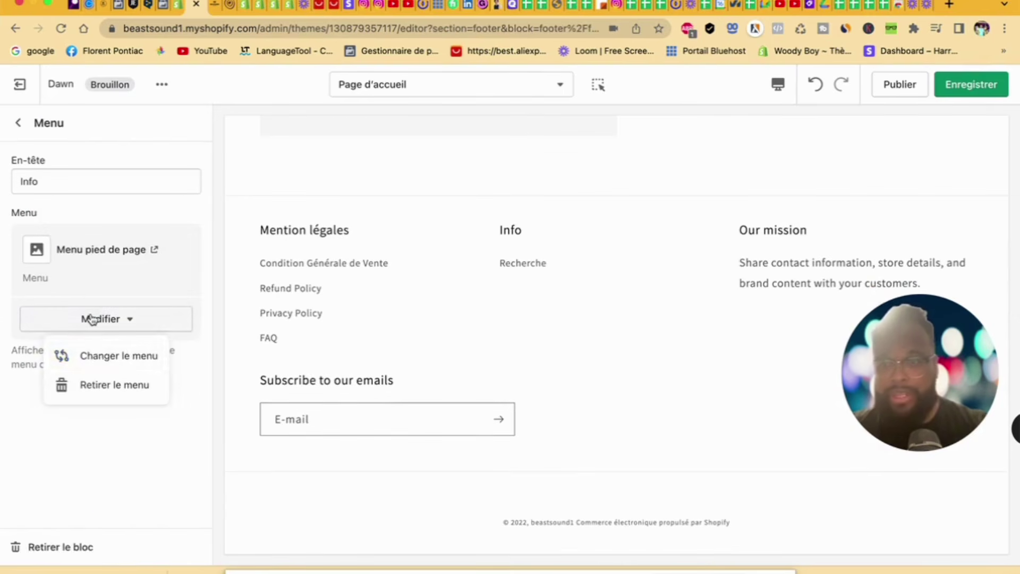
left_click(96, 355)
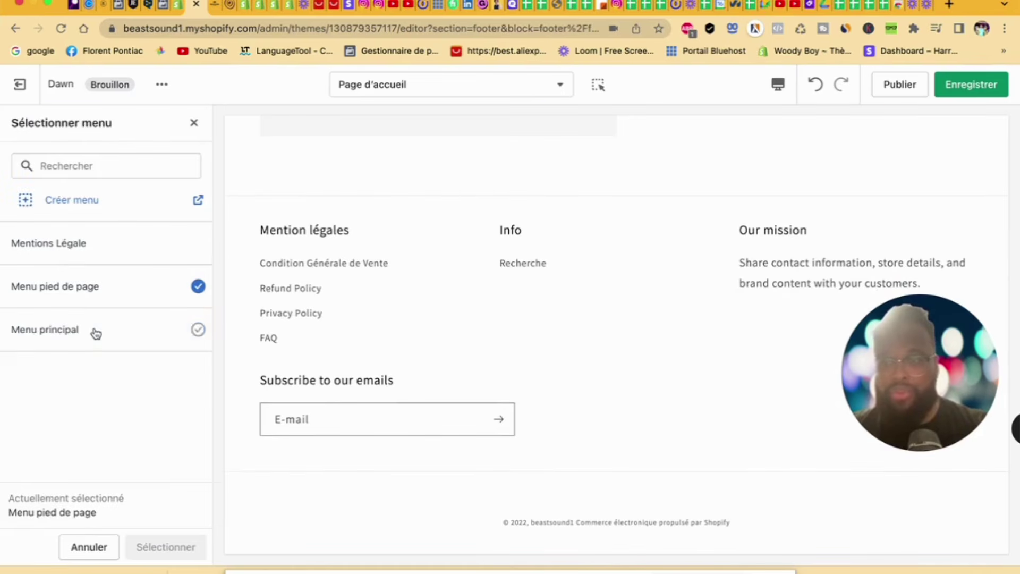
left_click(95, 333)
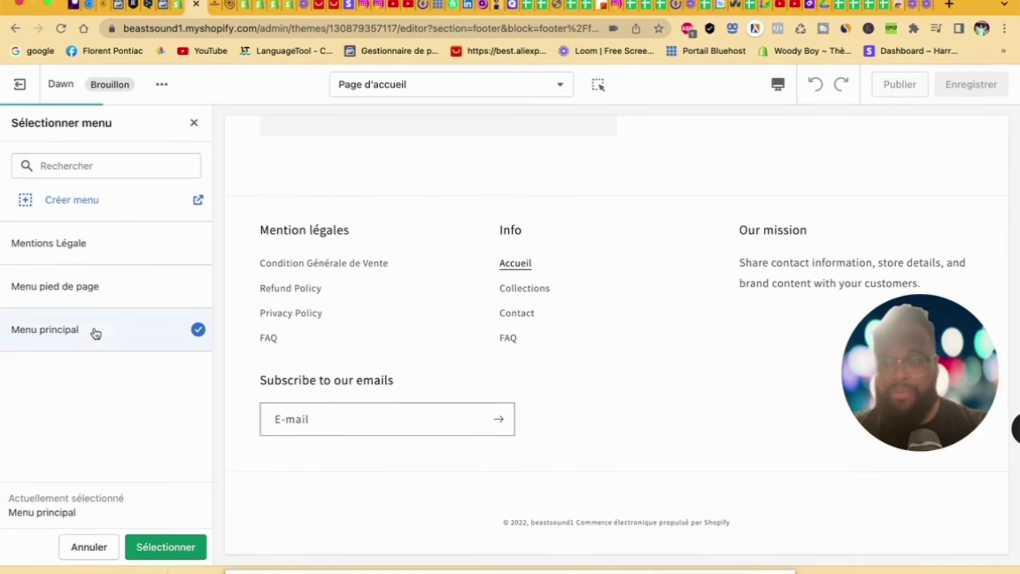
left_click(174, 549)
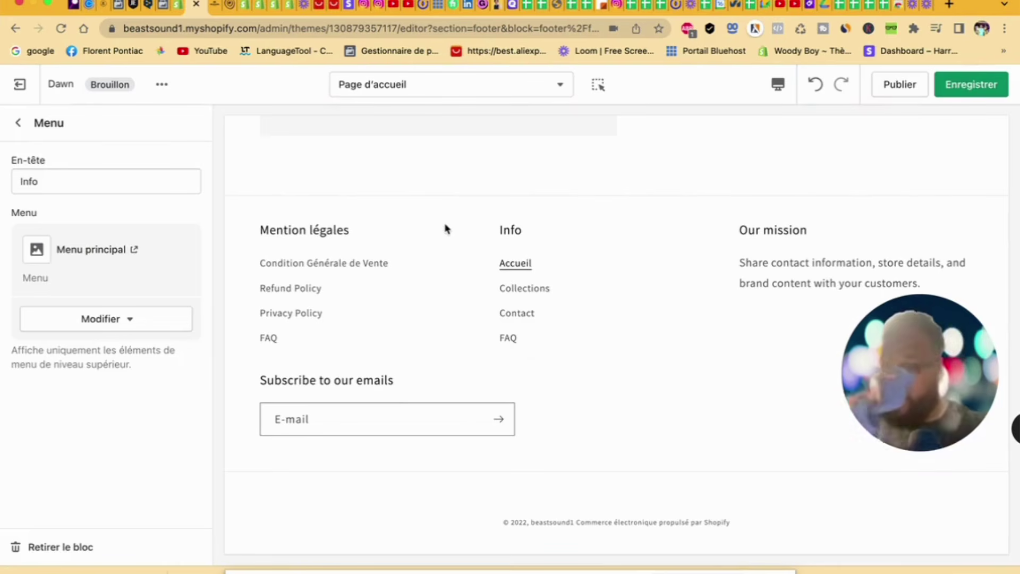
left_click(15, 126)
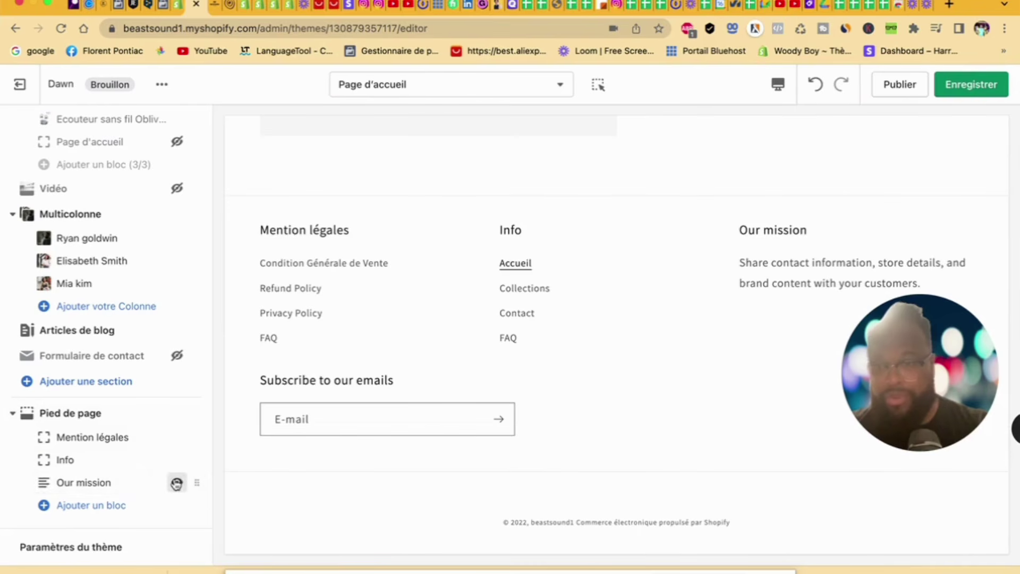
Step: Hide the footer's Our mission block and add an Image block to the footer
left_click(176, 483)
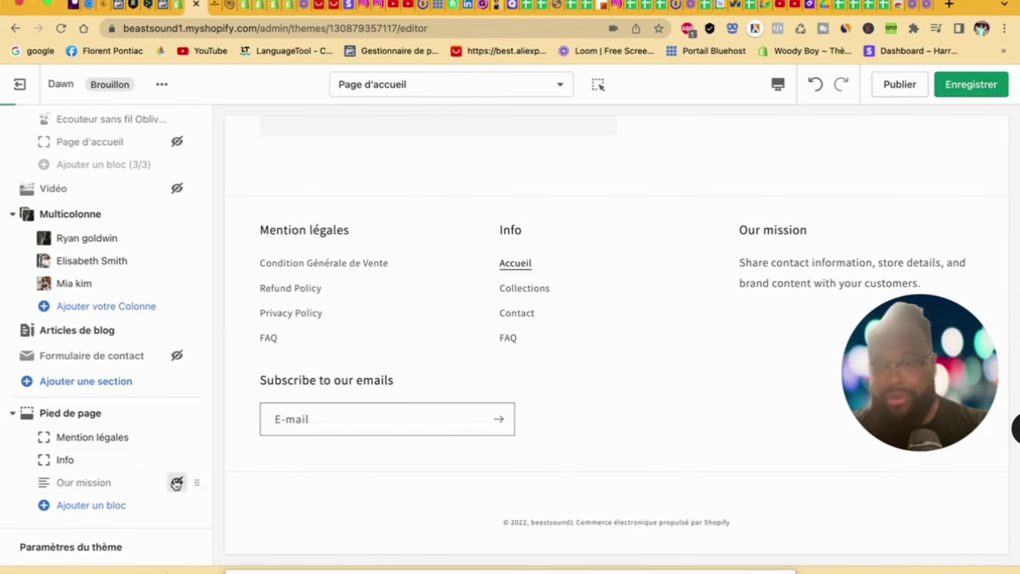
left_click(98, 506)
left_click(91, 474)
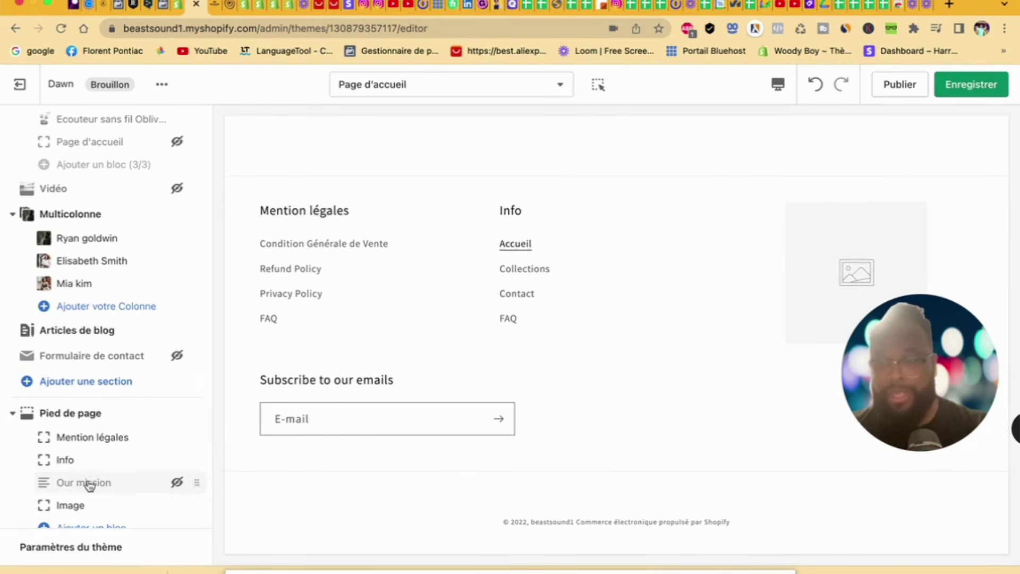
Step: Use the large black BEASTSOUND Studio logo as the picture in the footer's Image block
scroll(87, 485, "down", 1)
left_click(79, 483)
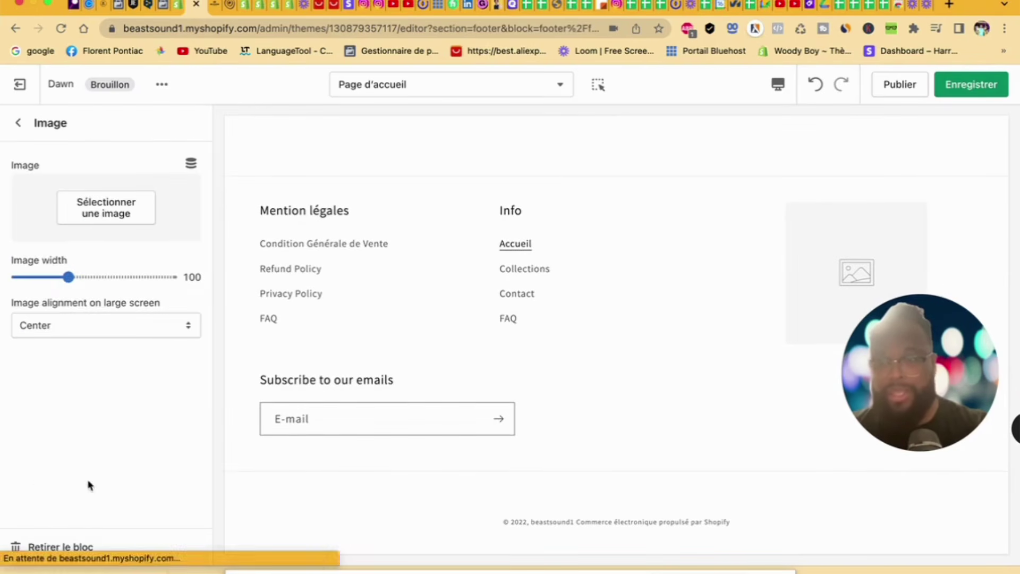
left_click(111, 228)
scroll(132, 467, "down", 5)
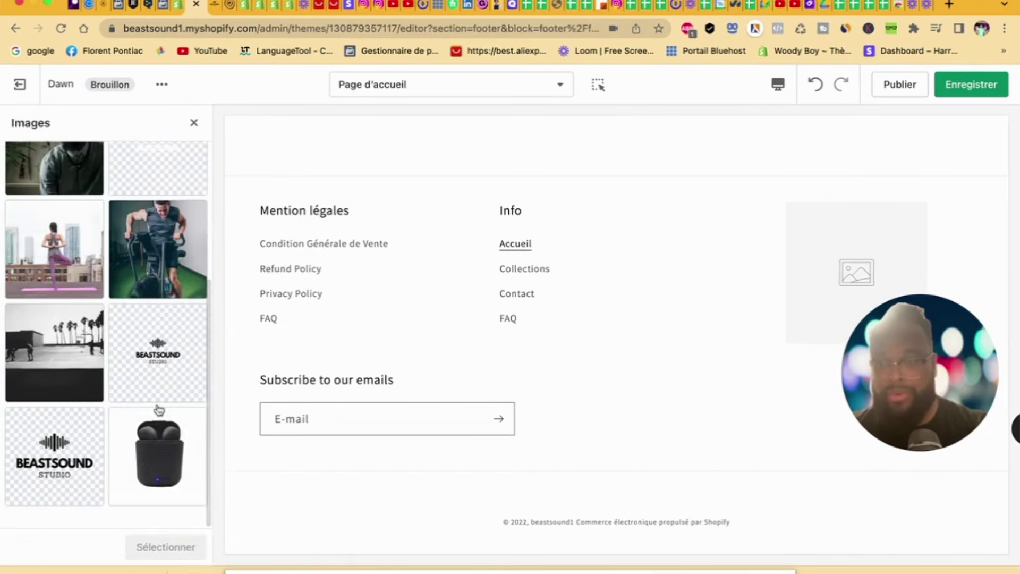
left_click(162, 374)
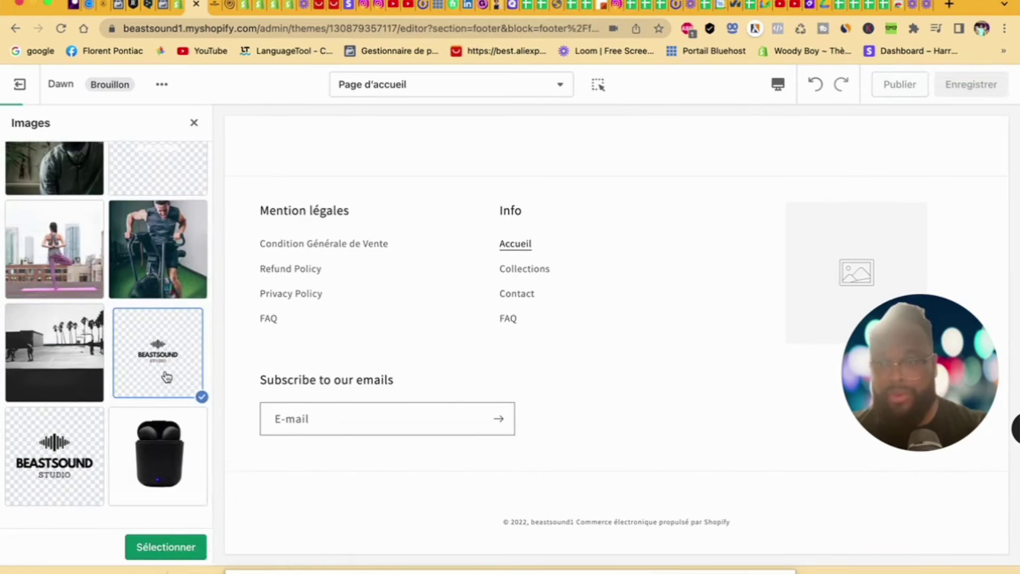
left_click(48, 466)
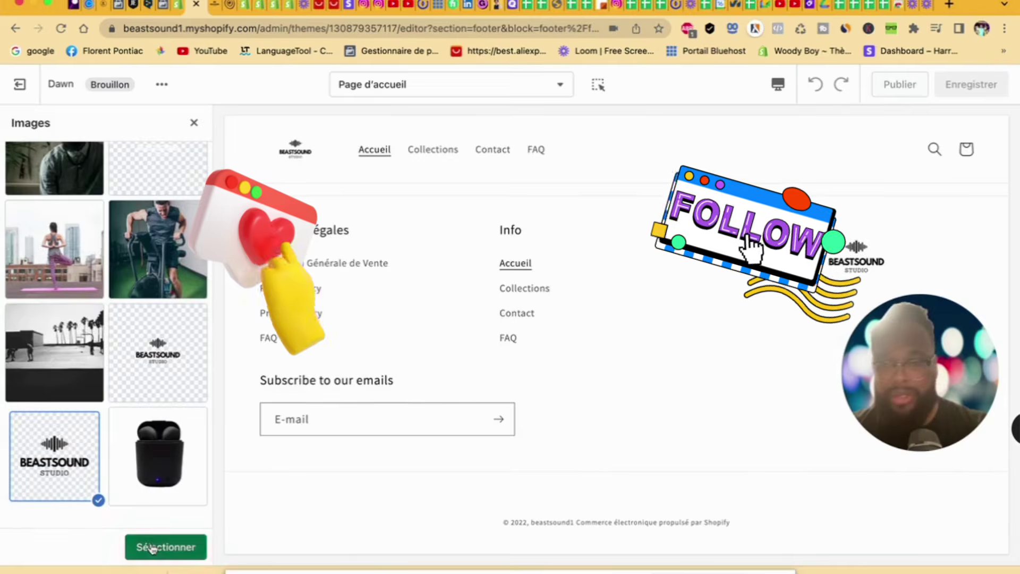
left_click(153, 548)
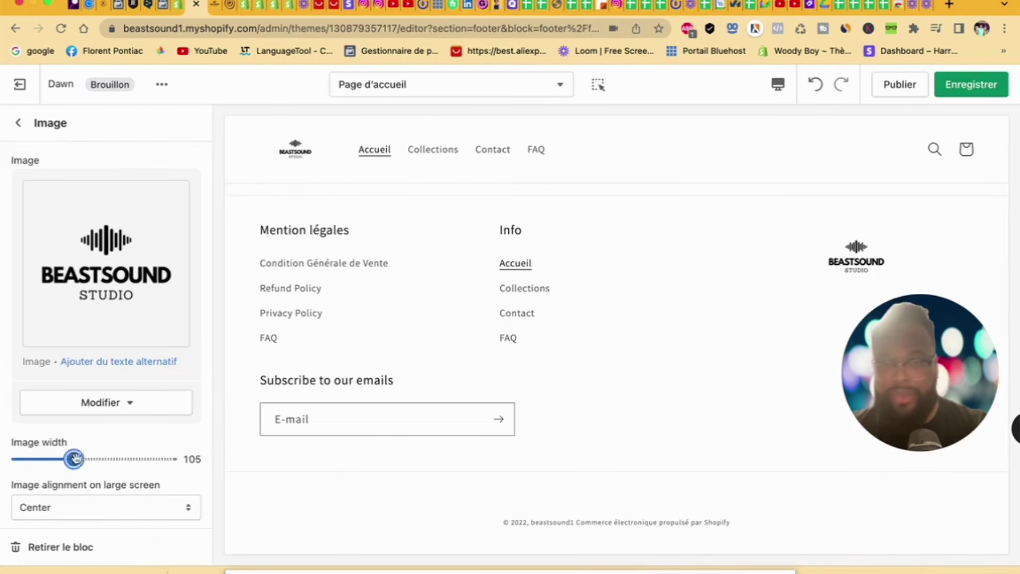
Step: Set the footer logo's image width to 155 and open the footer's Info block settings
left_click_drag(75, 457, 123, 455)
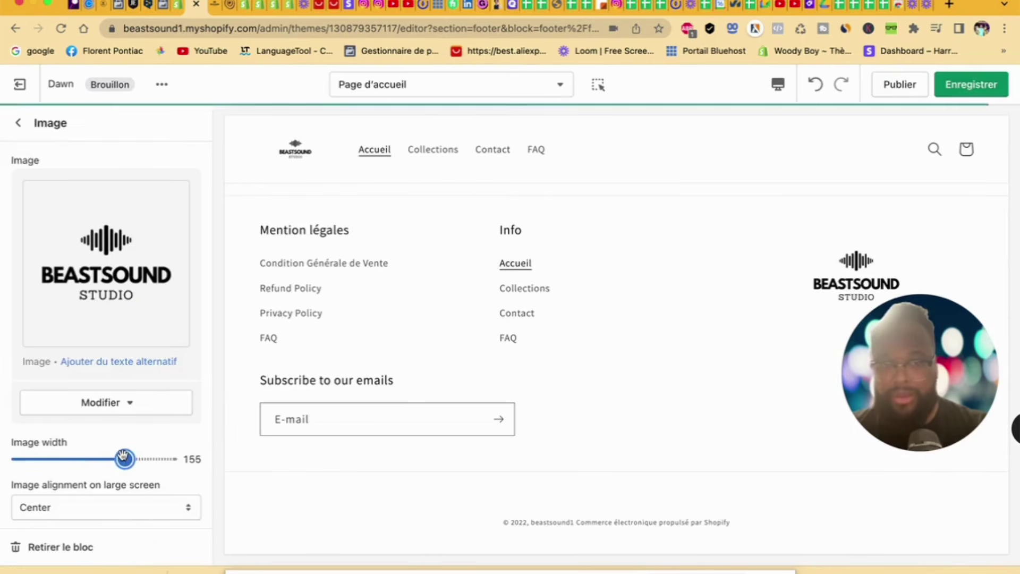
left_click(18, 123)
left_click(127, 434)
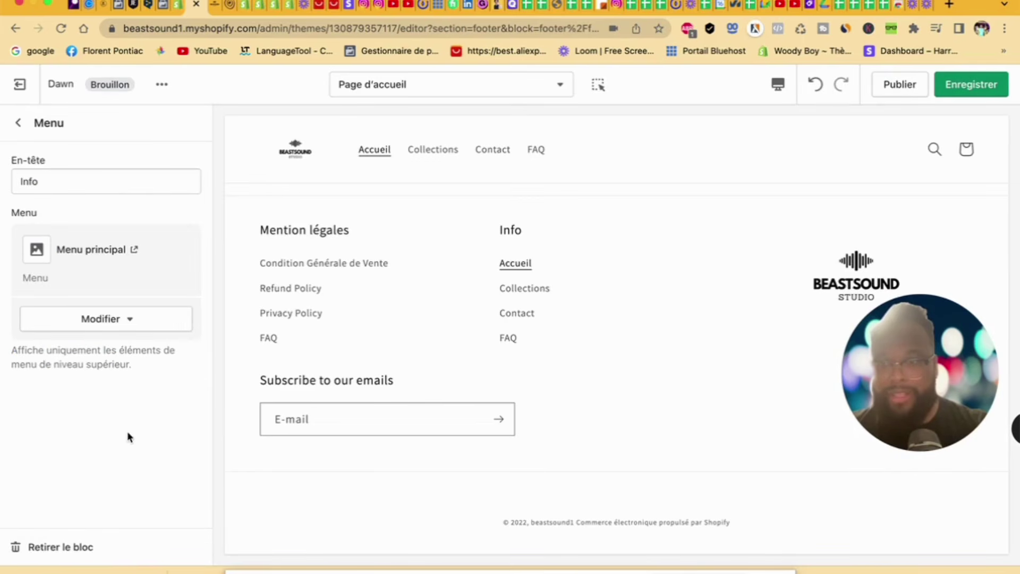
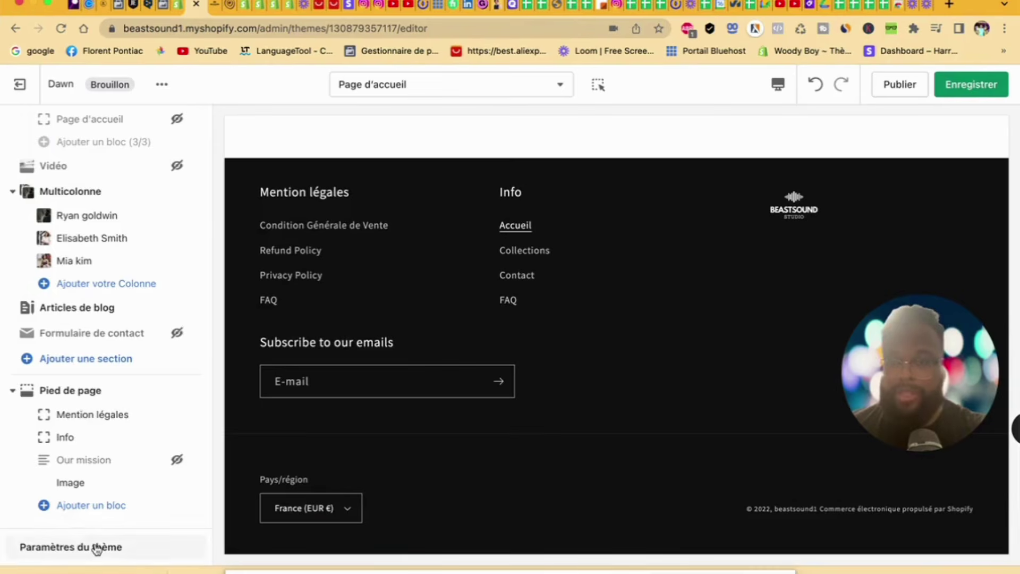
Step: Browse the theme settings categories and examine the primary and secondary colours under Couleurs
left_click(101, 547)
scroll(88, 531, "down", 5)
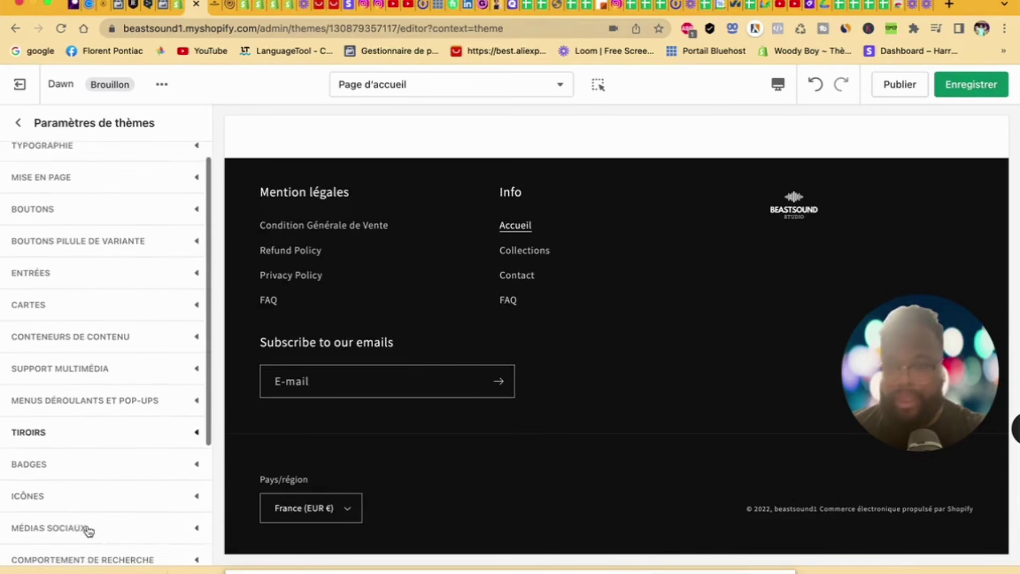
scroll(89, 532, "up", 5)
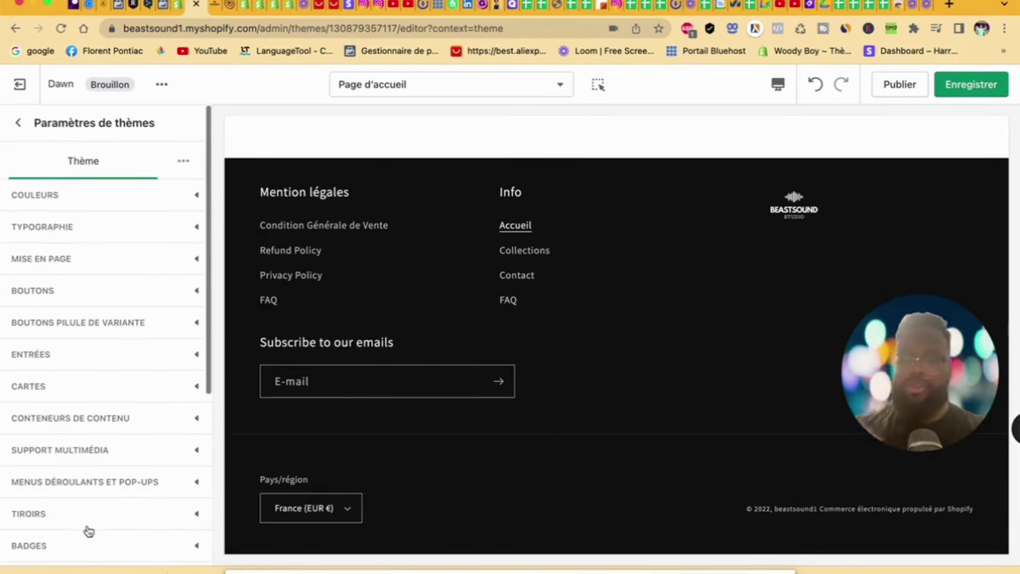
left_click(19, 123)
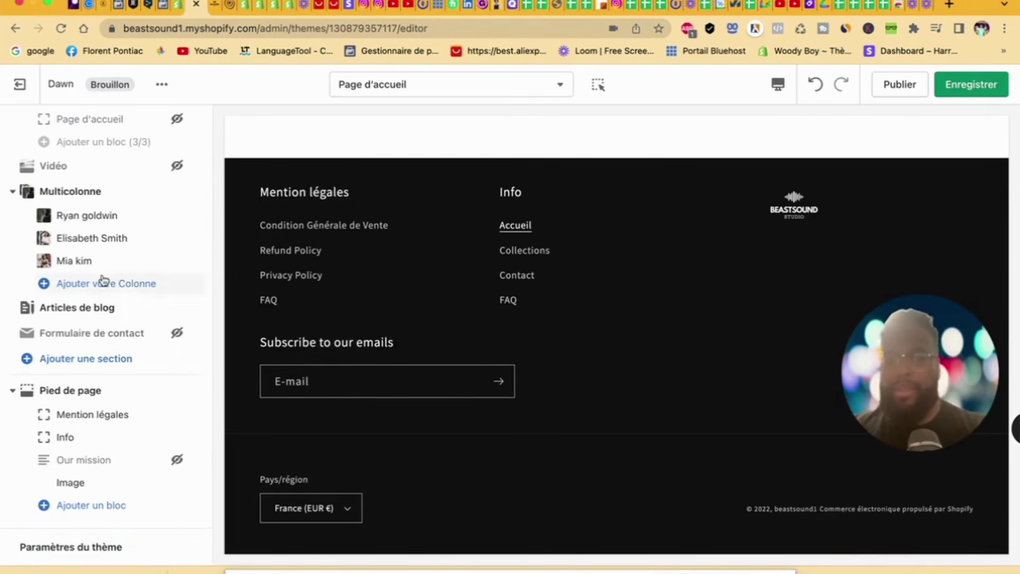
left_click(104, 546)
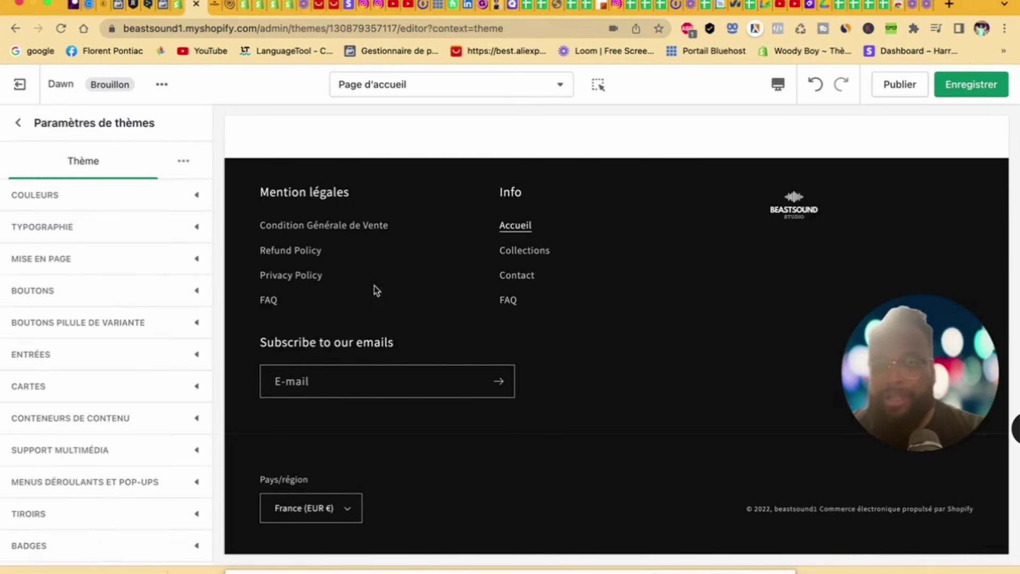
scroll(410, 272, "up", 15)
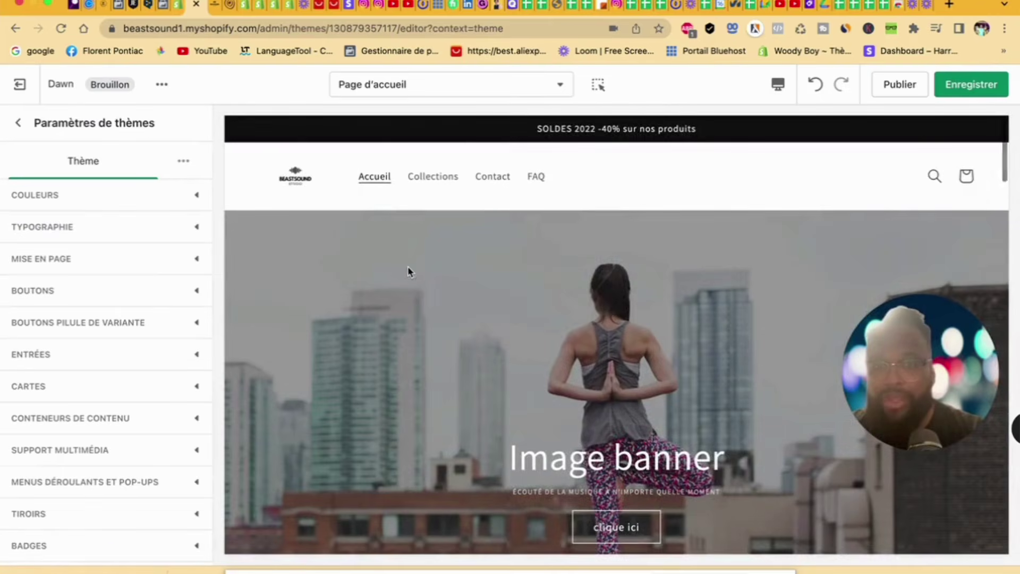
left_click(57, 207)
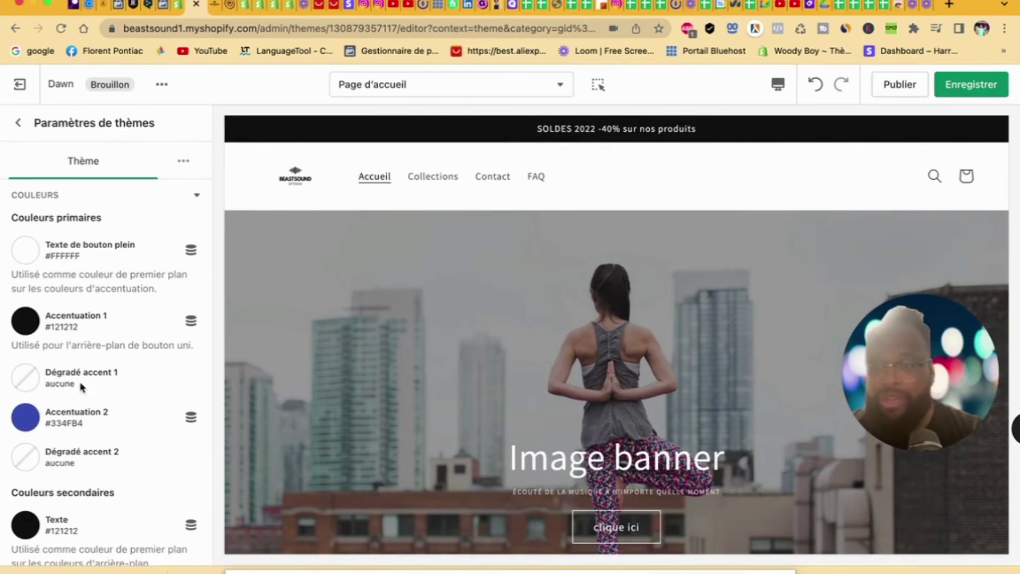
scroll(80, 386, "down", 10)
scroll(81, 386, "up", 6)
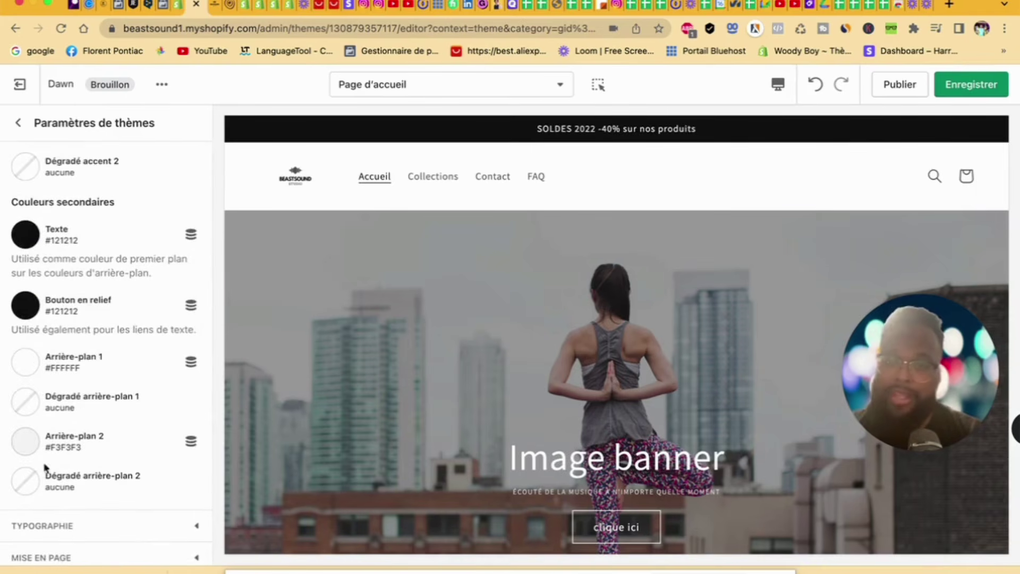
Step: Apply the crimson preset gradient to Dégradé arrière-plan 1 and save the theme changes
left_click(23, 407)
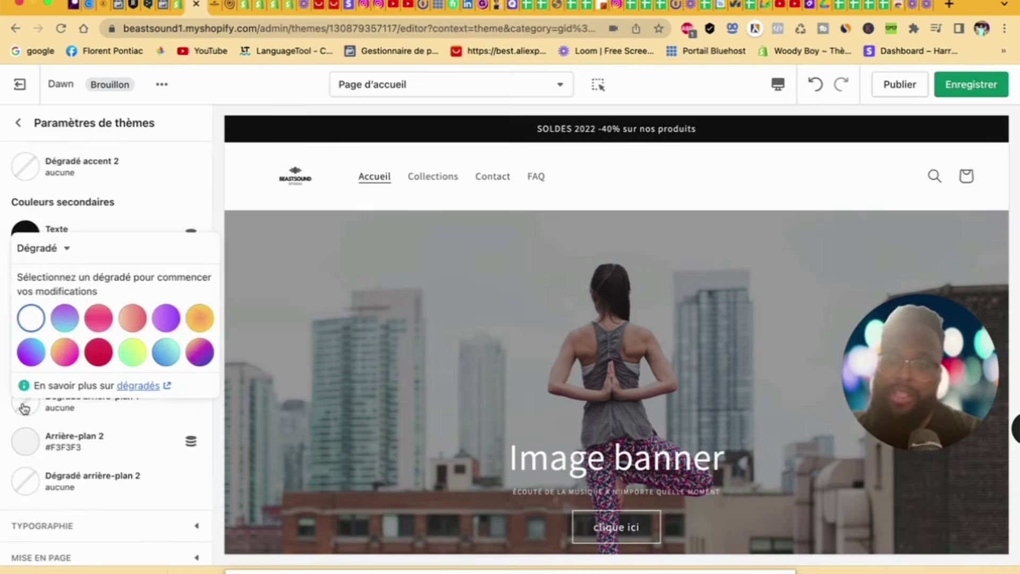
left_click(99, 351)
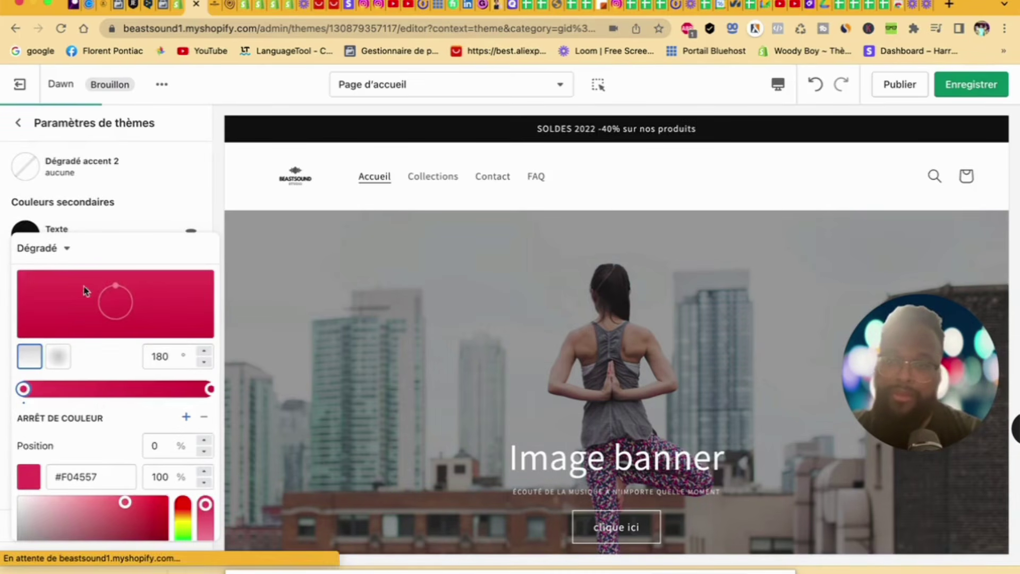
left_click(133, 223)
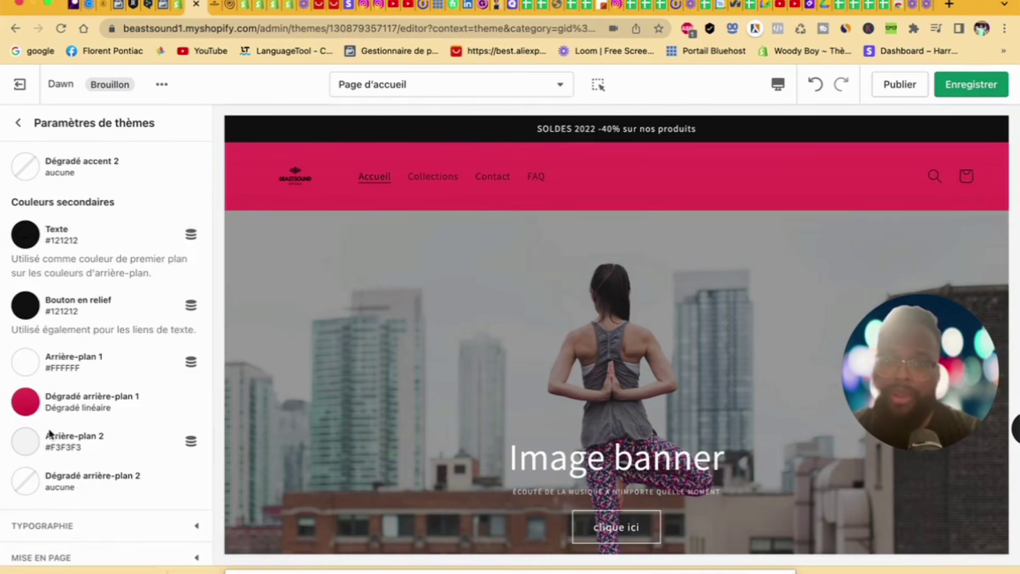
left_click(25, 403)
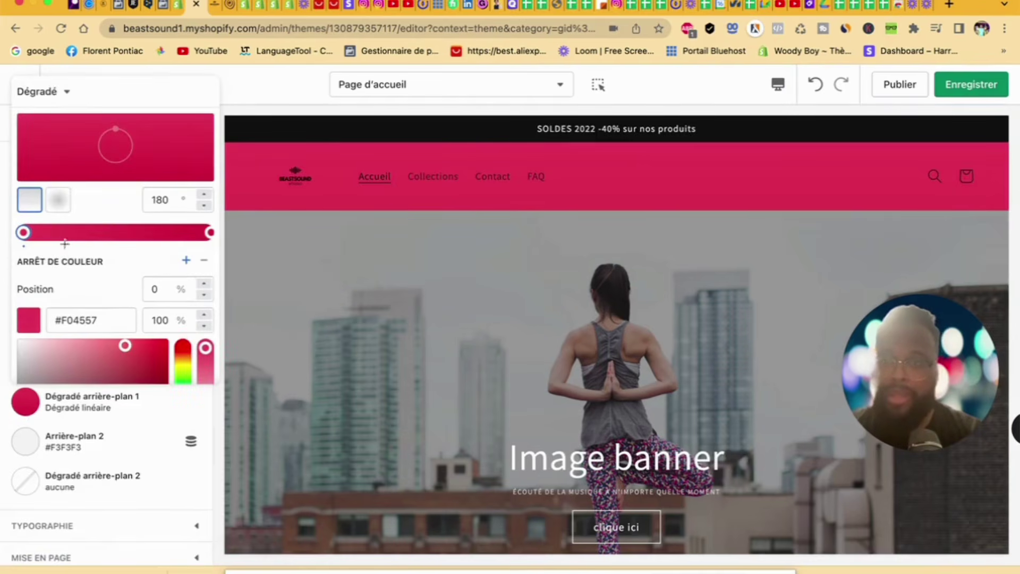
left_click(225, 130)
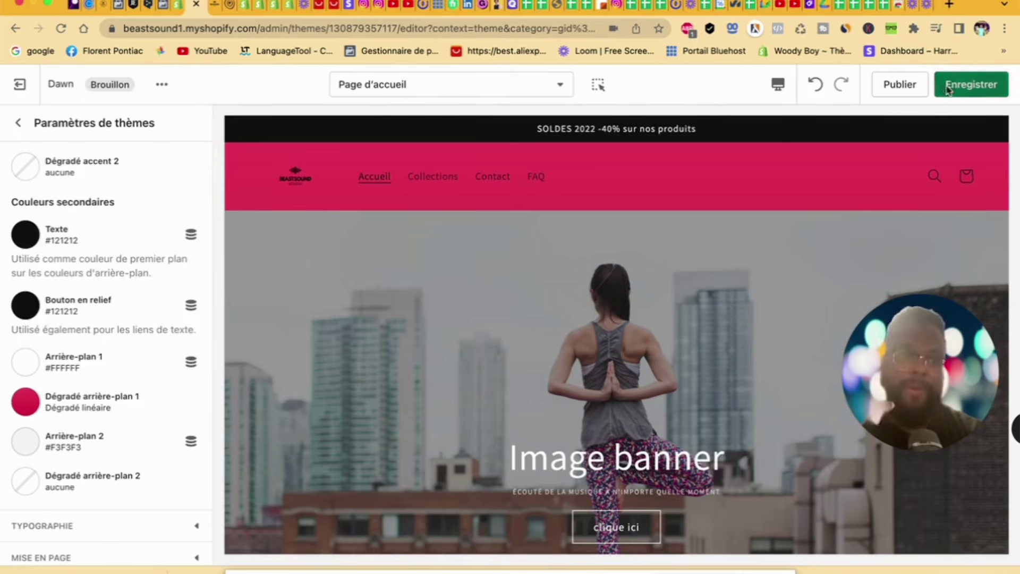
left_click(971, 85)
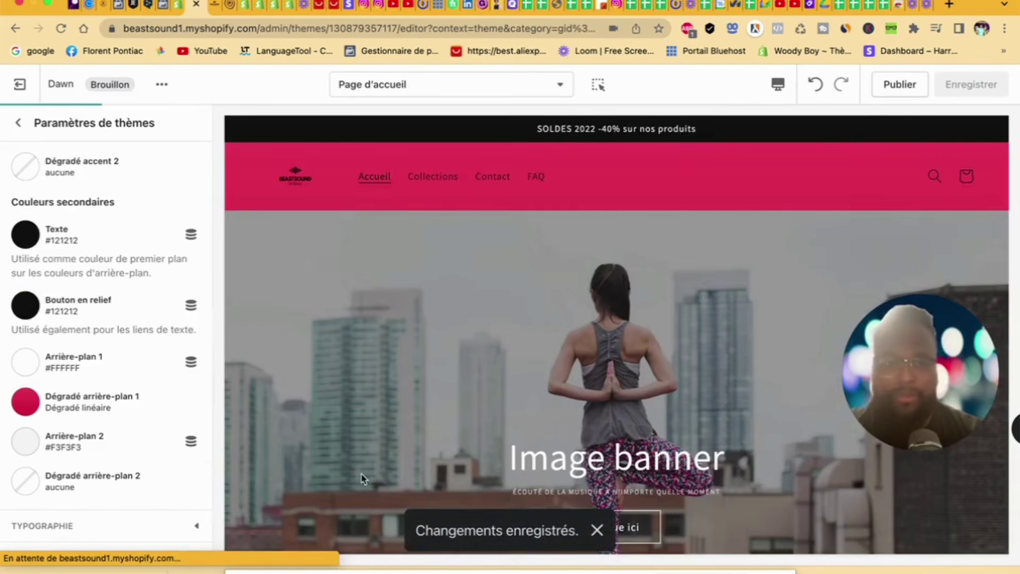
Step: Review the home page preview with the crimson background and check the Arrière-plan 1 colour
scroll(361, 478, "down", 10)
scroll(361, 478, "down", 15)
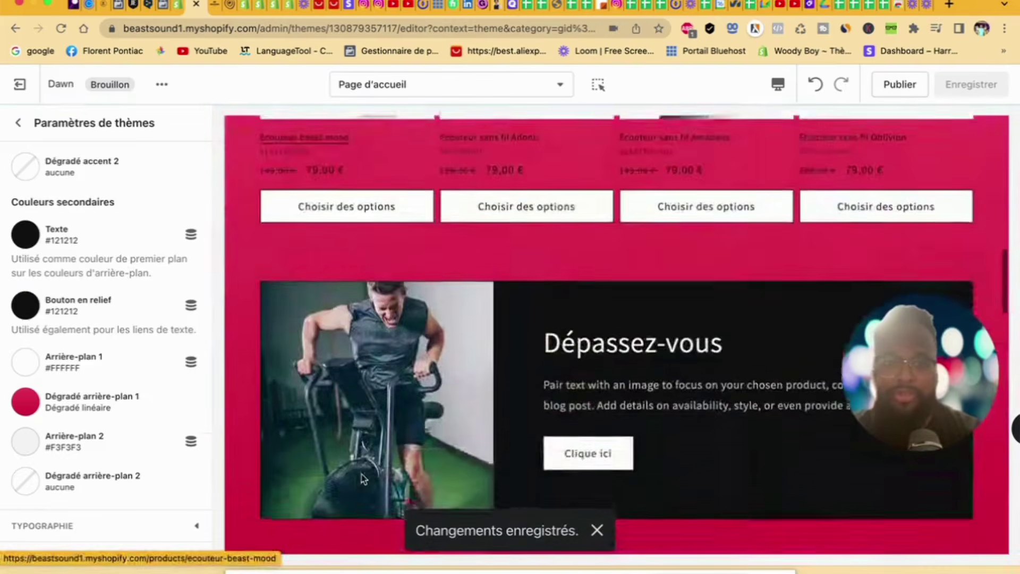
scroll(362, 478, "down", 5)
scroll(362, 478, "up", 20)
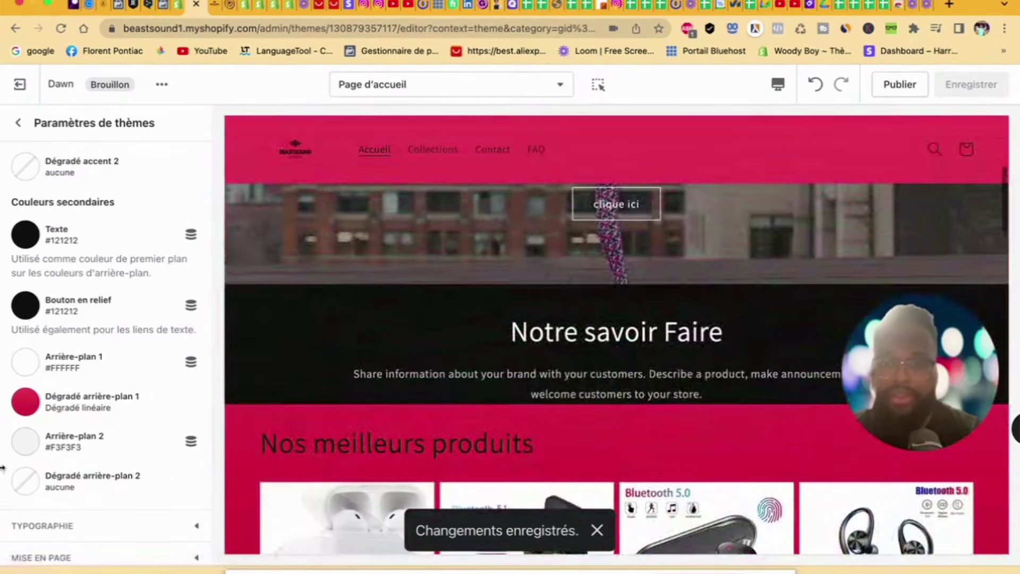
left_click(25, 359)
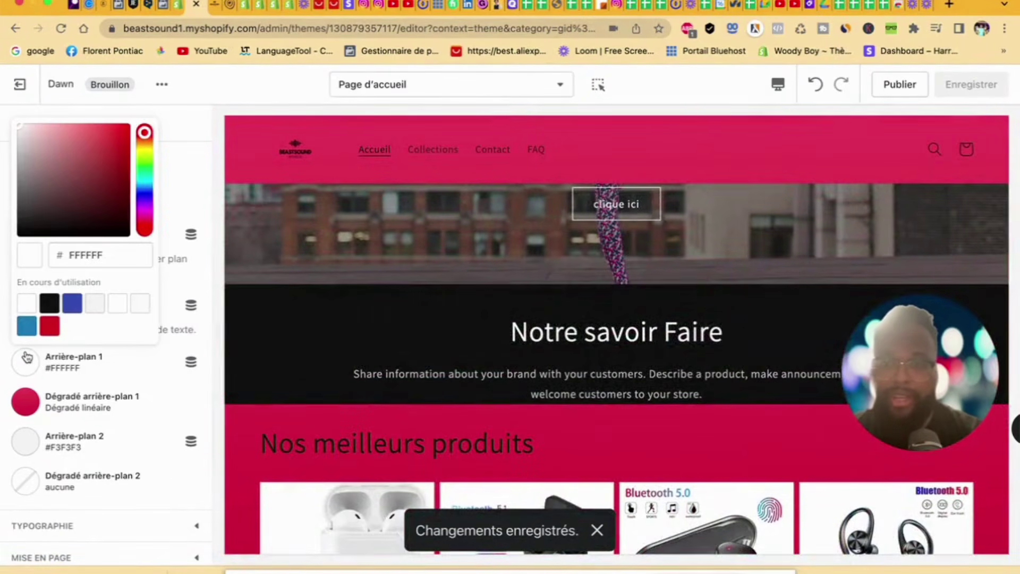
left_click(91, 400)
left_click(75, 431)
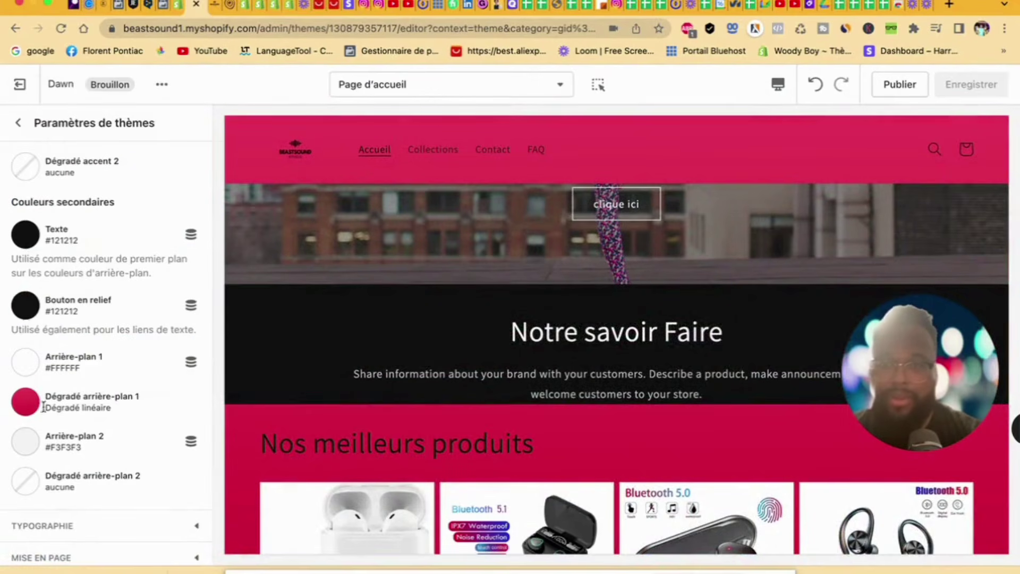
Step: Clear the first stop's colour code in Dégradé arrière-plan 1, set the gradient angle to 238°, and save the changes
left_click(25, 402)
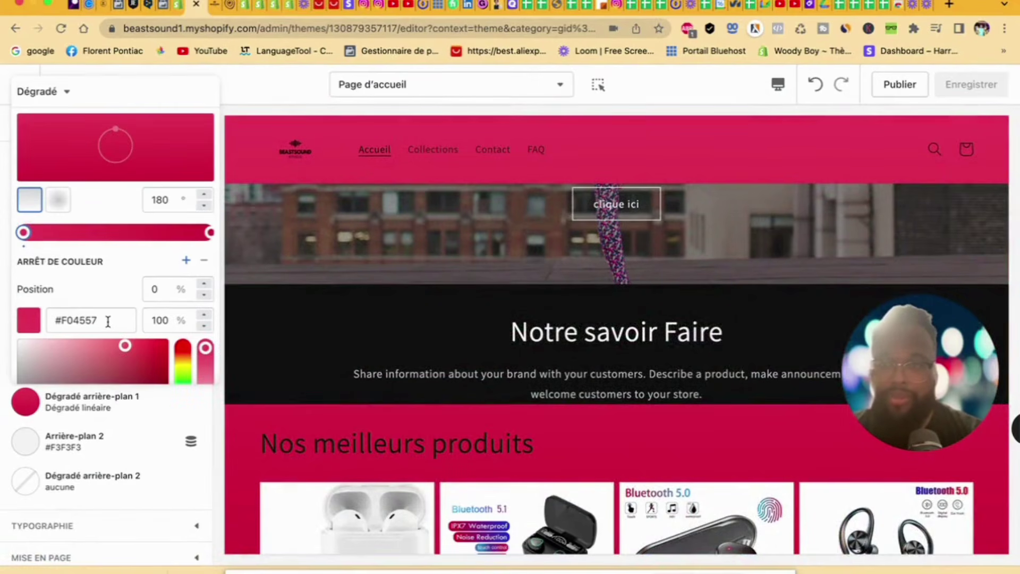
left_click_drag(108, 322, 64, 313)
key("BackSpace")
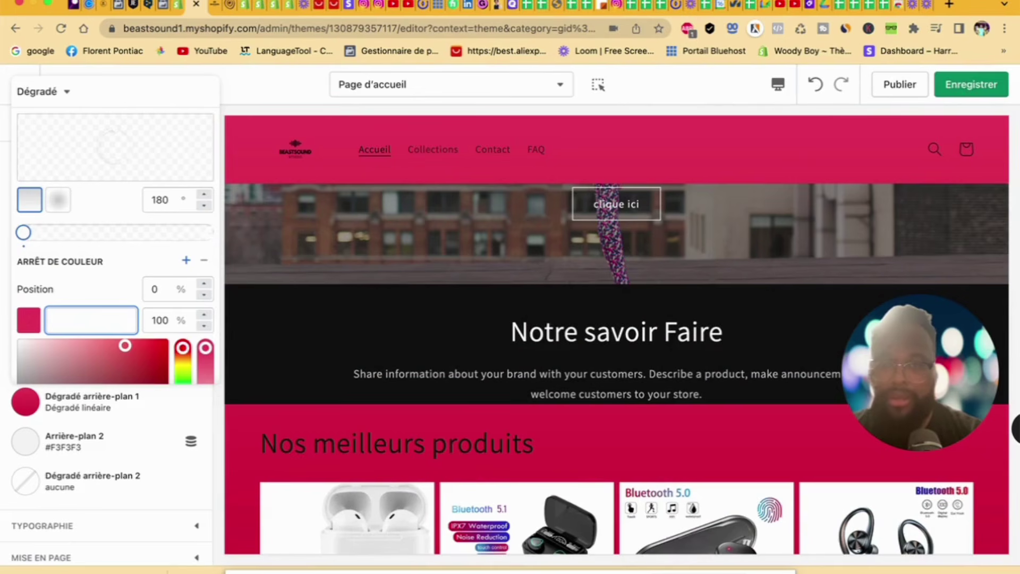
left_click(83, 154)
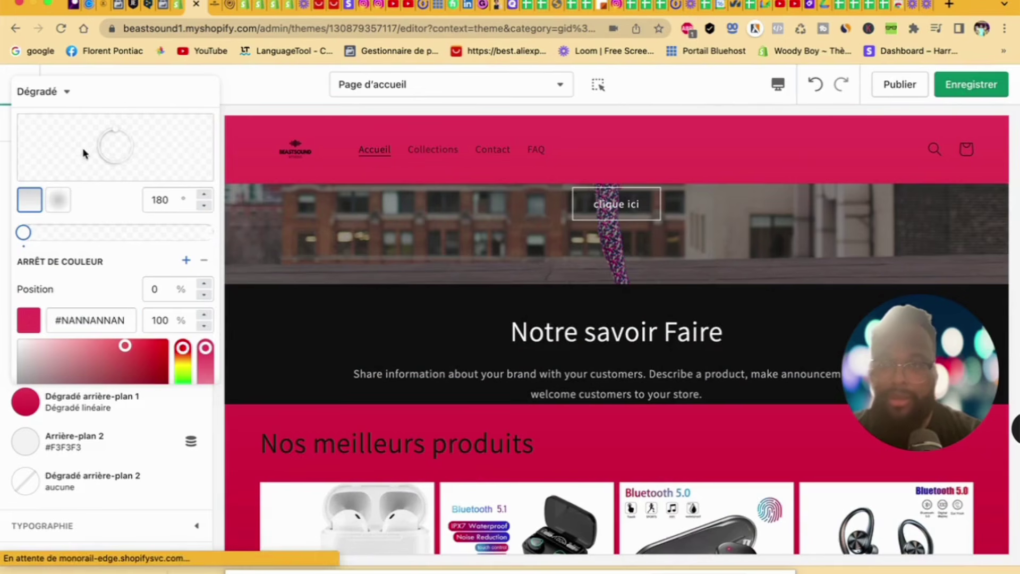
left_click_drag(119, 149, 133, 140)
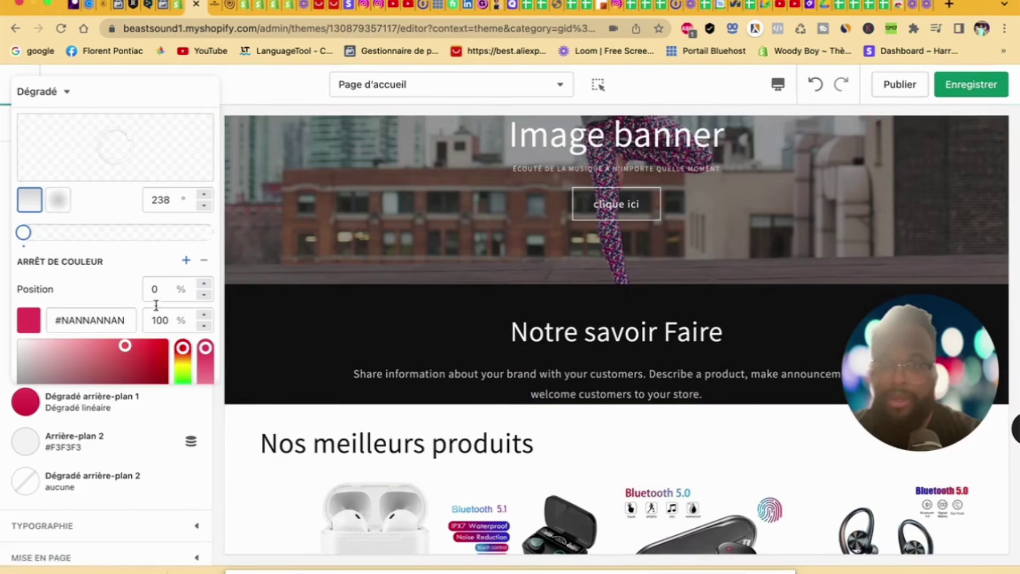
left_click(983, 83)
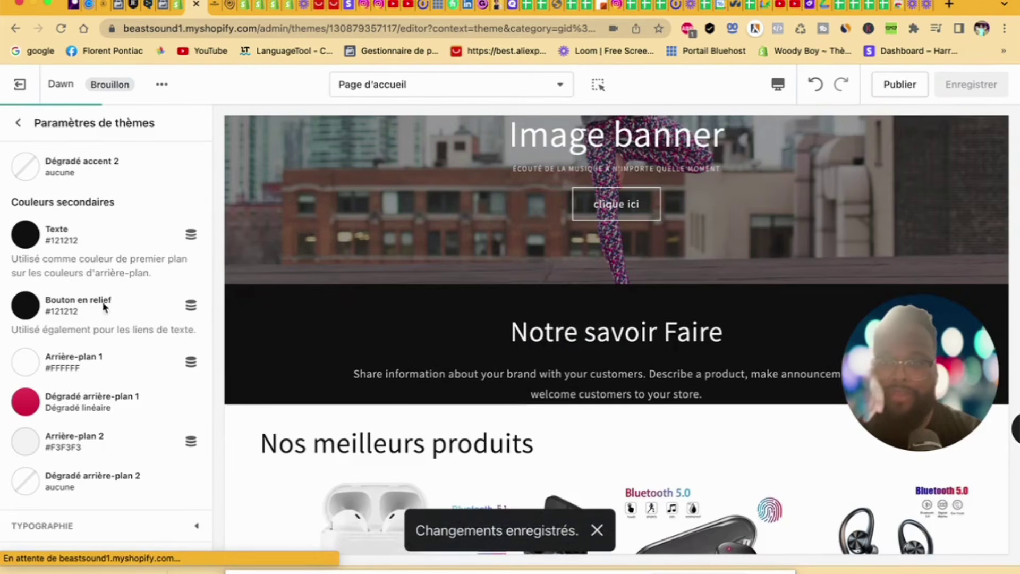
Step: Examine the home page preview and the remaining theme settings categories, including the Mise en page width and spacing options
scroll(117, 405, "down", 10)
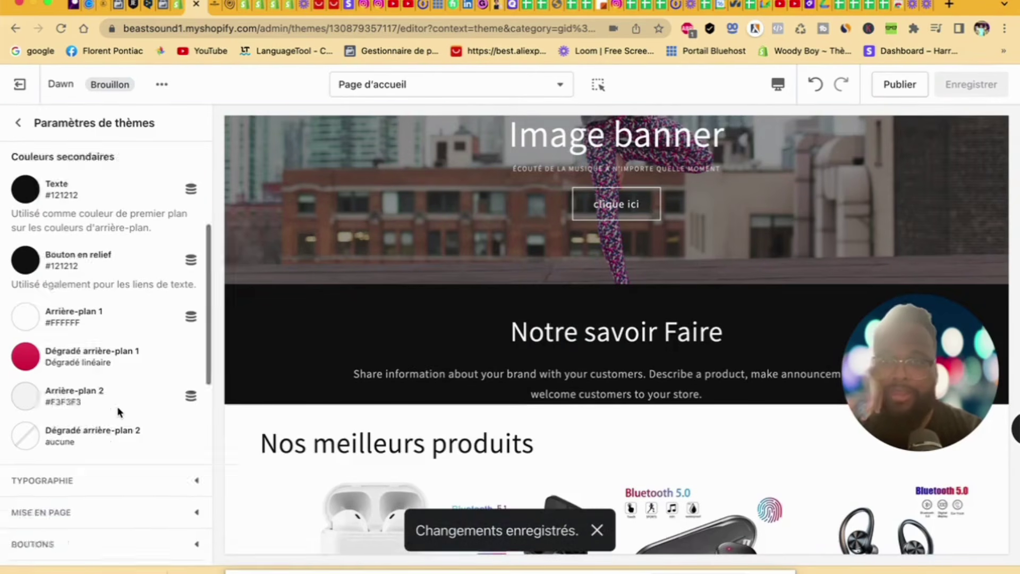
scroll(512, 391, "down", 10)
scroll(512, 391, "up", 5)
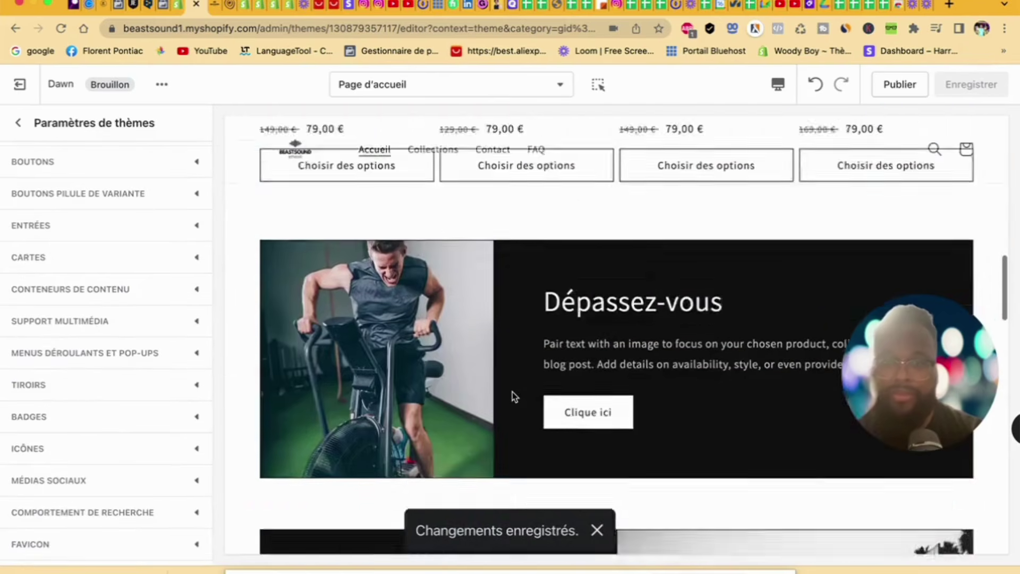
scroll(52, 181, "up", 2)
scroll(52, 181, "up", 2)
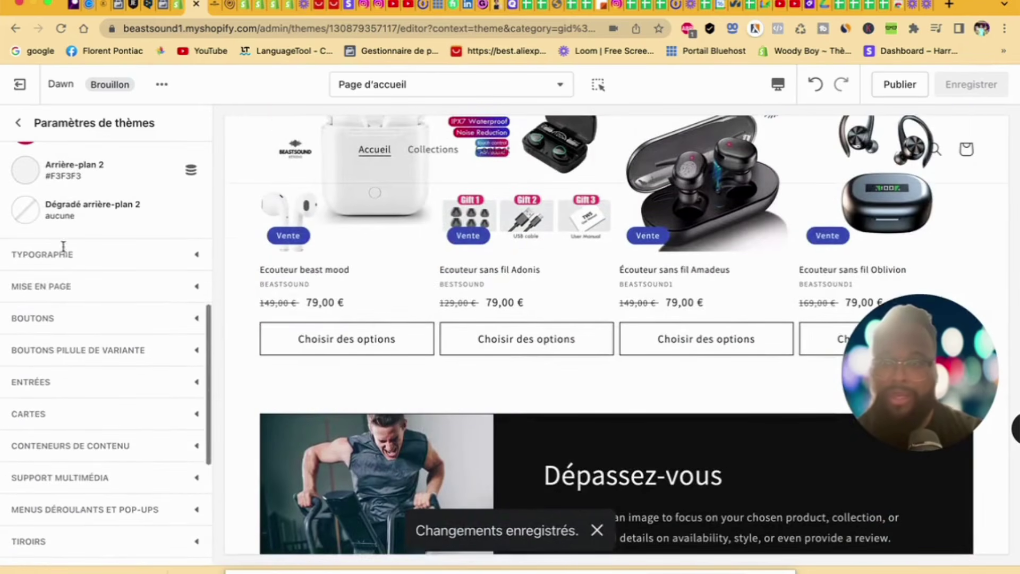
scroll(62, 297, "down", 5)
scroll(84, 239, "up", 5)
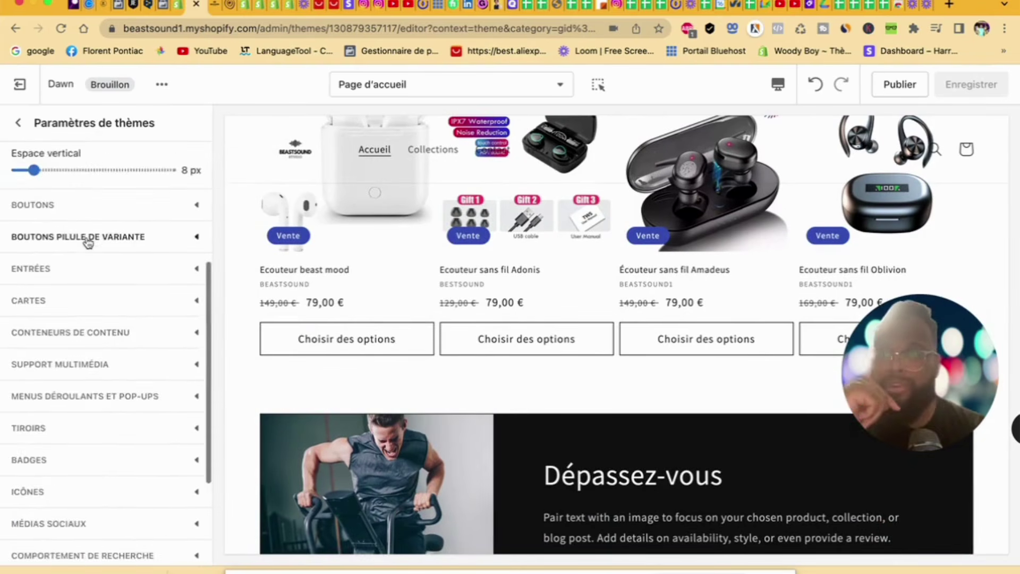
scroll(88, 242, "up", 4)
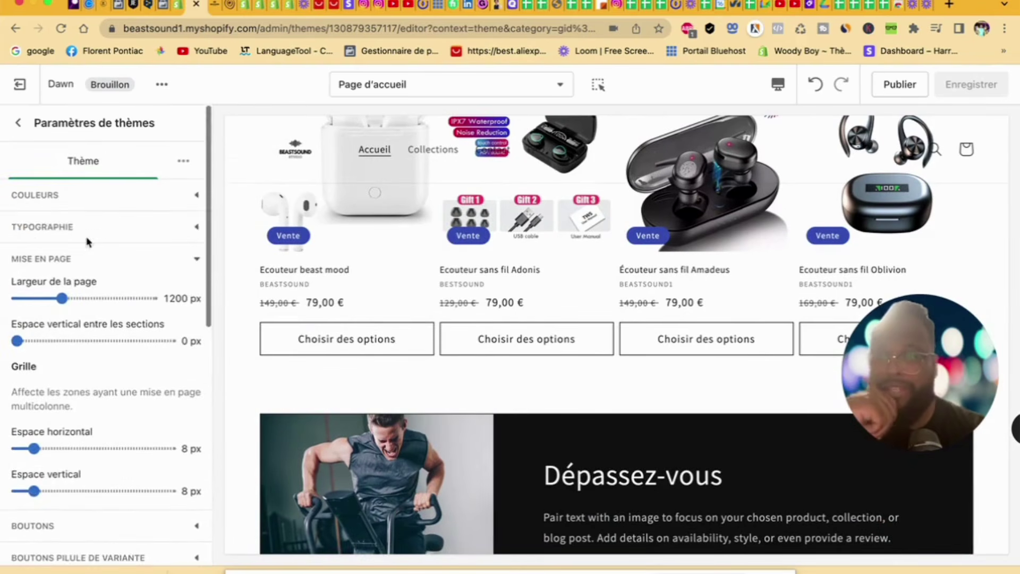
Step: Set the corner radius to 20 px and the shadow opacity to 20 % in the Boutons theme settings
scroll(88, 242, "down", 5)
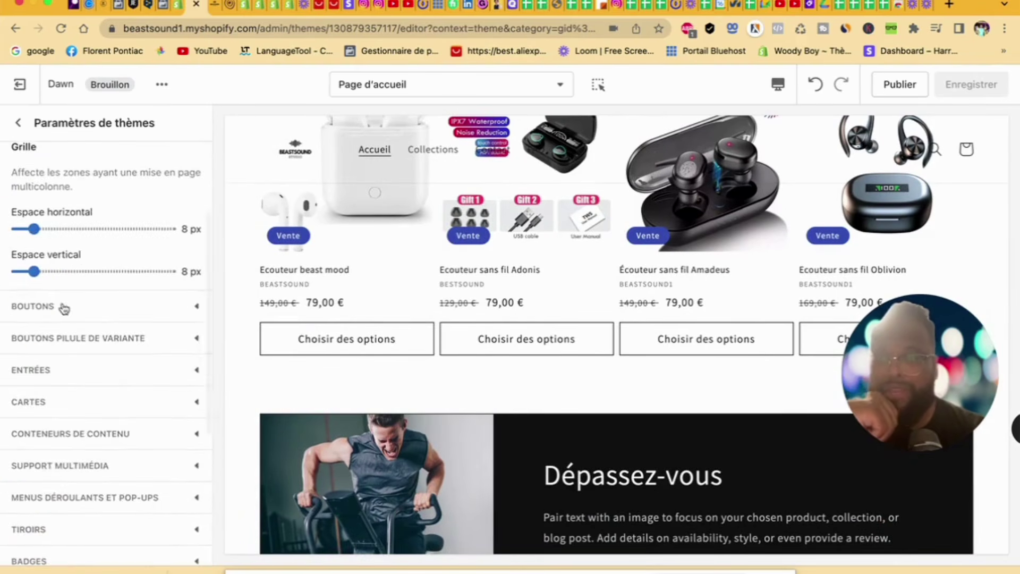
left_click(63, 307)
scroll(67, 290, "up", 3)
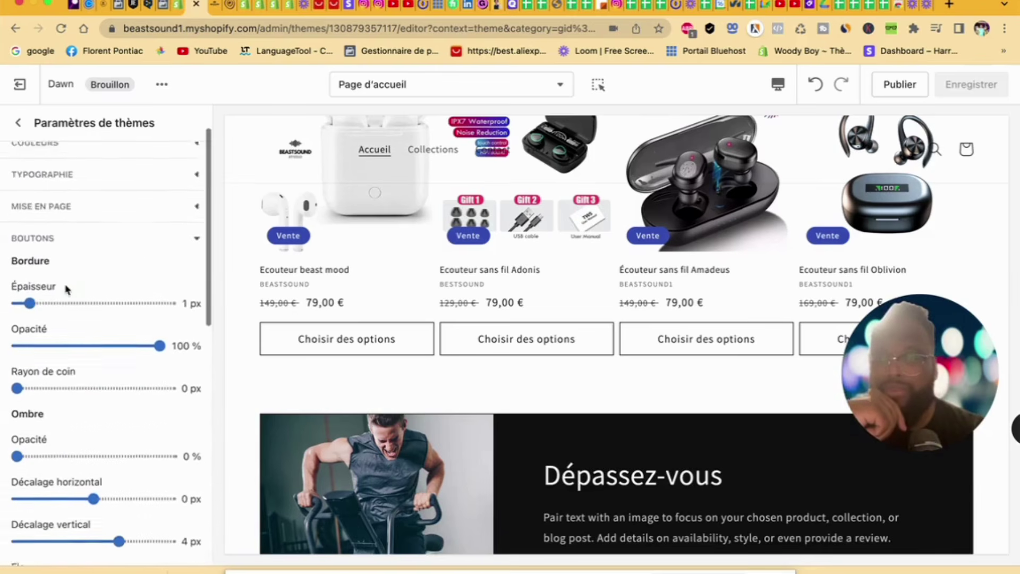
scroll(67, 289, "down", 2)
scroll(66, 290, "down", 2)
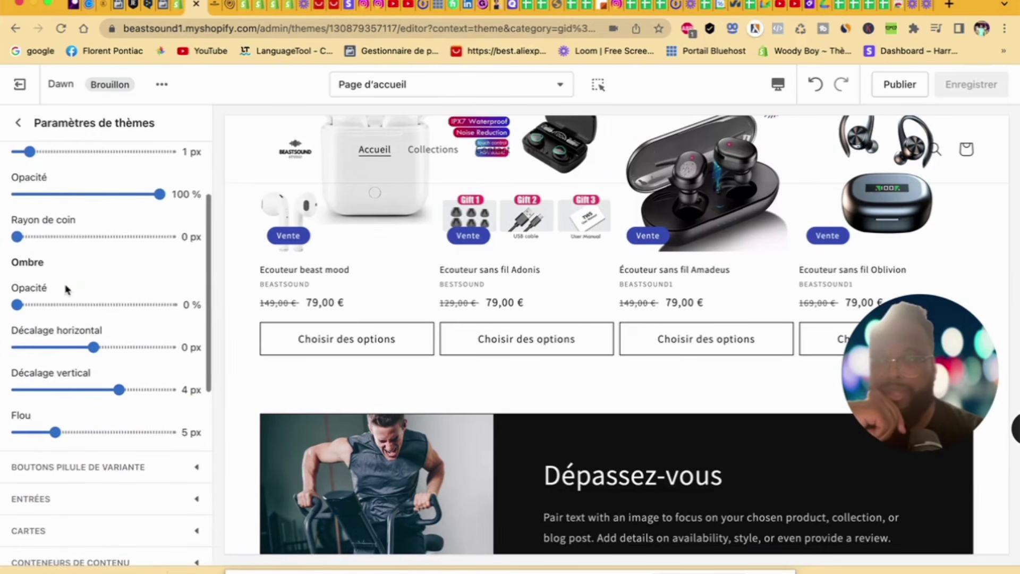
left_click_drag(16, 237, 39, 237)
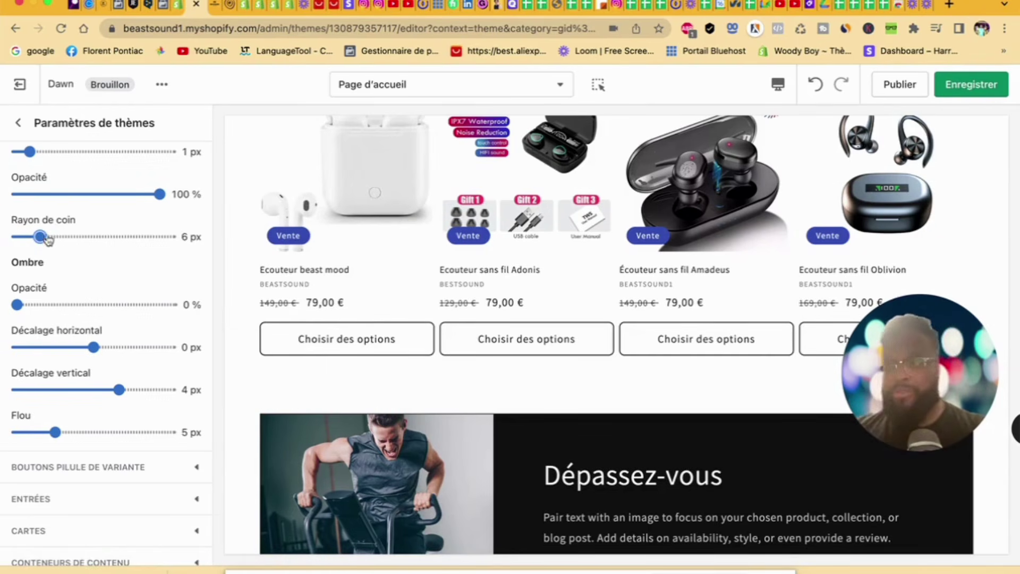
left_click_drag(39, 237, 91, 237)
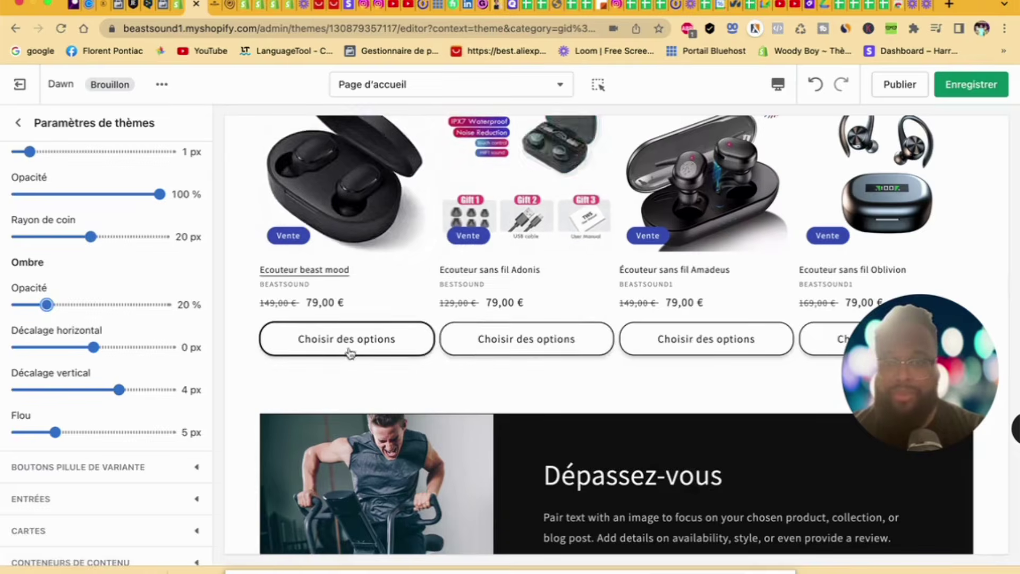
Step: Examine the border and shadow options for Boutons pilule de variante and Entrées
scroll(80, 378, "down", 5)
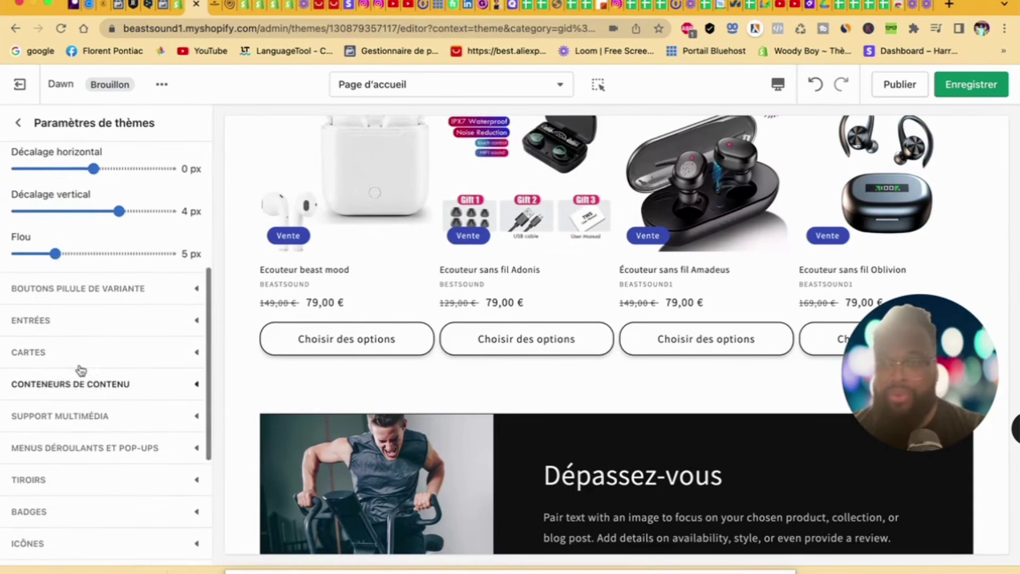
left_click(84, 290)
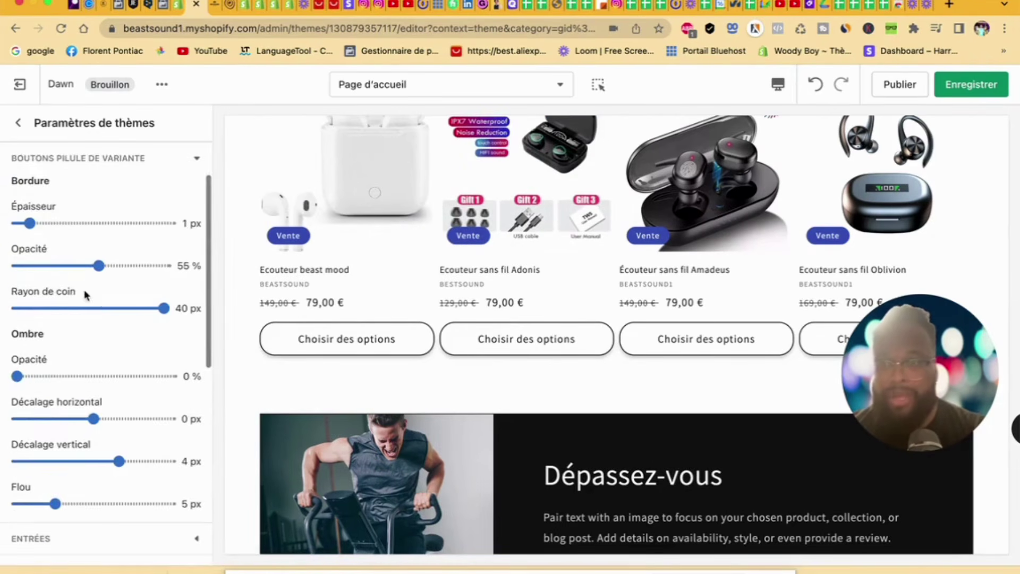
scroll(125, 465, "down", 4)
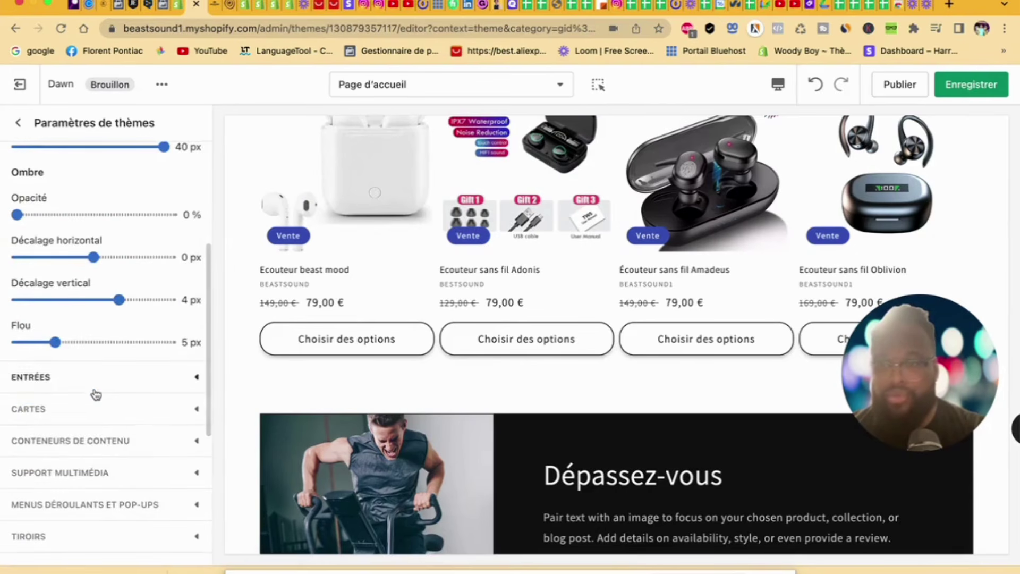
scroll(96, 388, "up", 8)
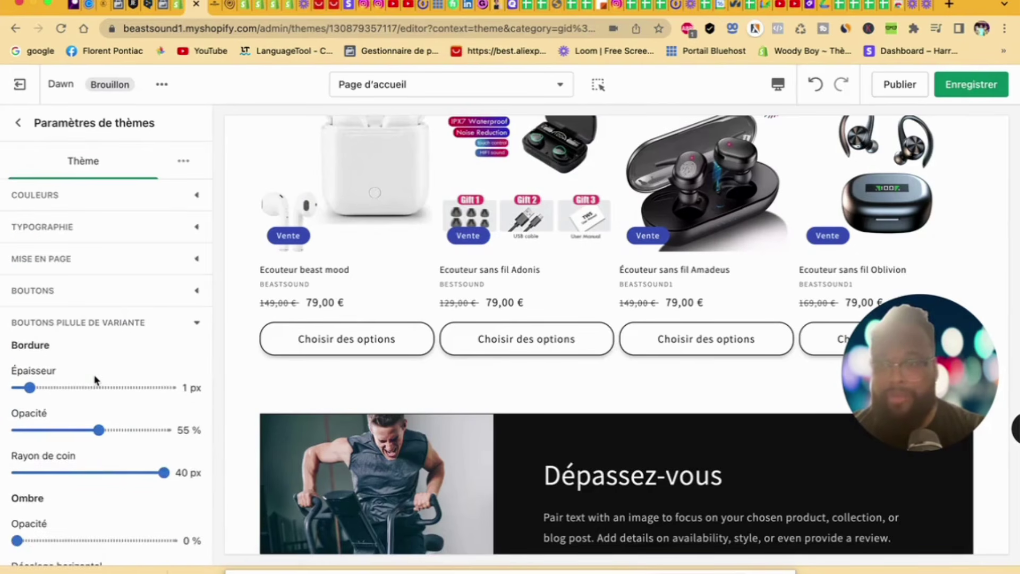
scroll(95, 379, "down", 7)
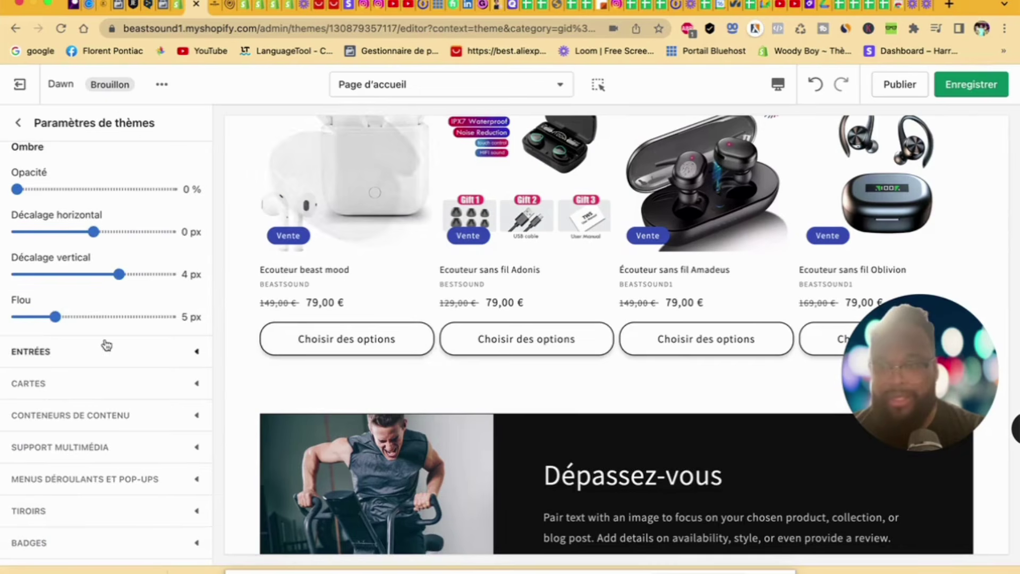
scroll(96, 356, "up", 1)
scroll(93, 355, "up", 4)
scroll(93, 356, "down", 3)
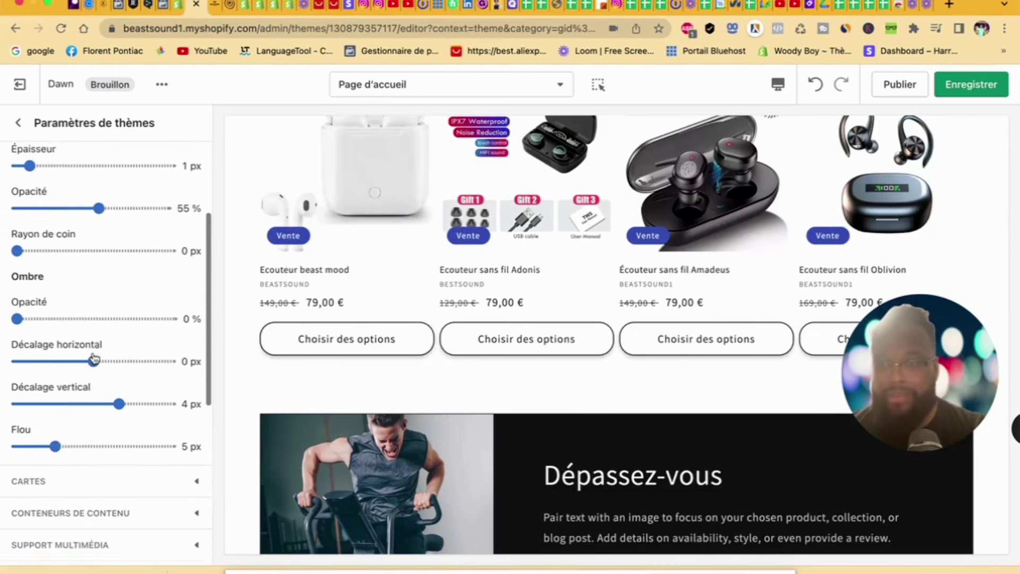
scroll(94, 355, "down", 3)
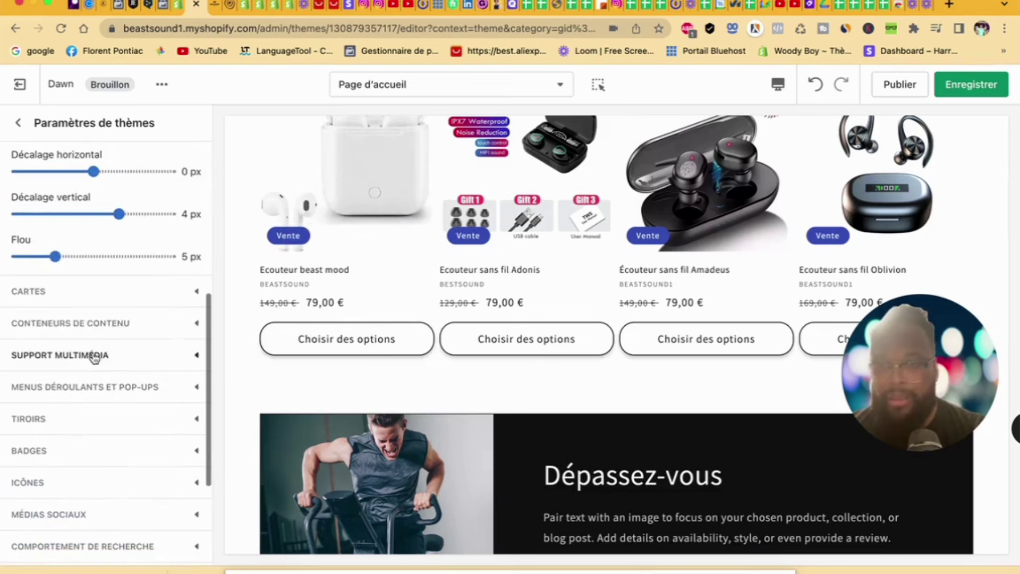
Step: Set the Conteneurs de contenu border thickness to 2 px and check the containers in the home page preview
left_click(55, 297)
scroll(75, 430, "down", 5)
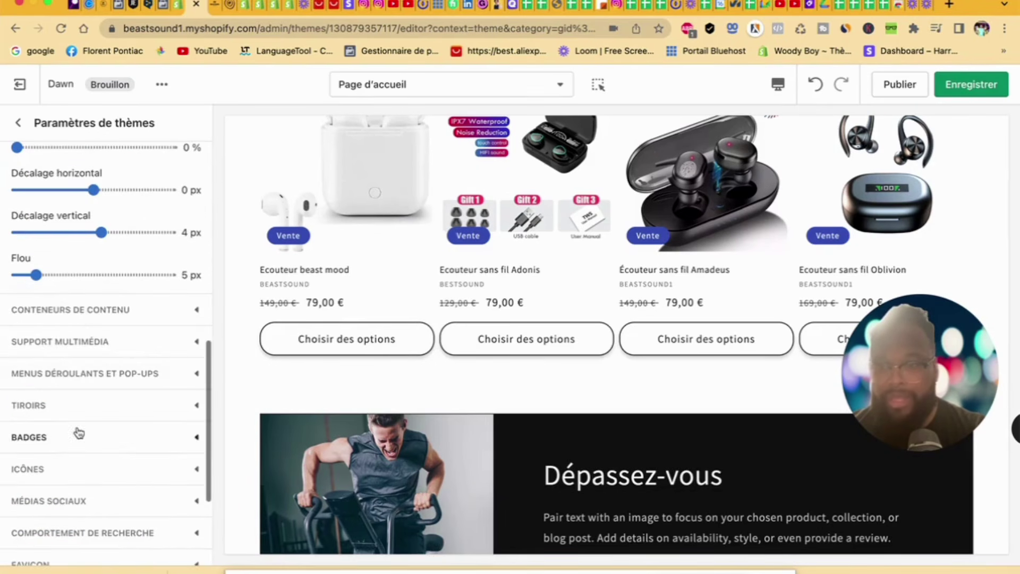
left_click(79, 311)
scroll(79, 298, "up", 5)
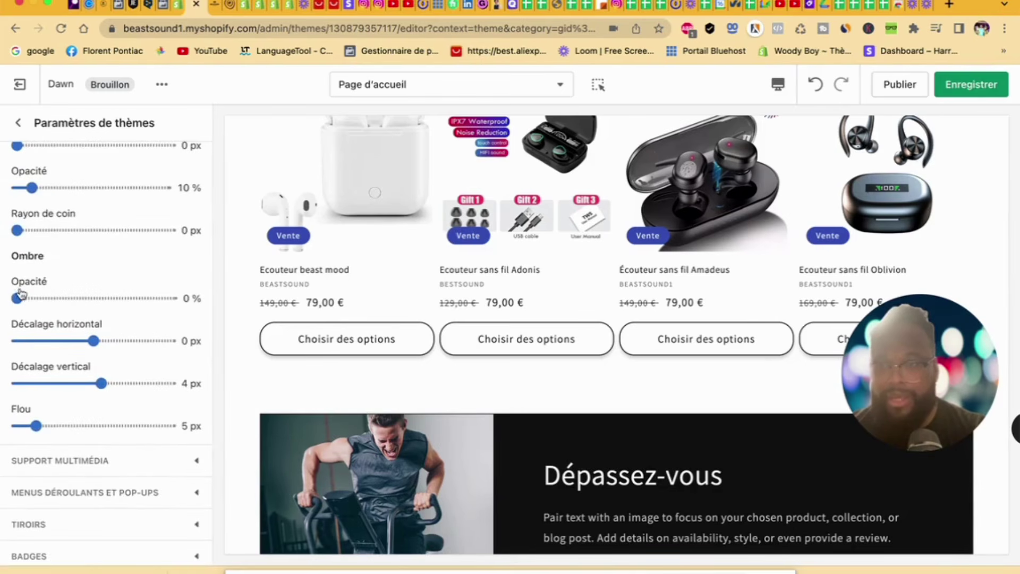
scroll(20, 292, "up", 3)
left_click_drag(17, 311, 29, 310)
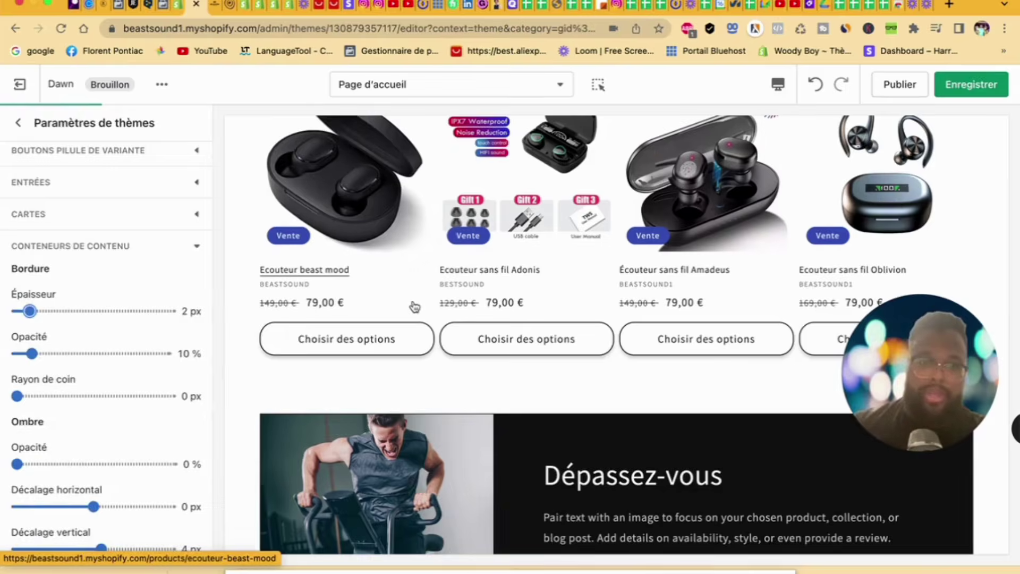
scroll(430, 324, "down", 6)
scroll(434, 333, "down", 8)
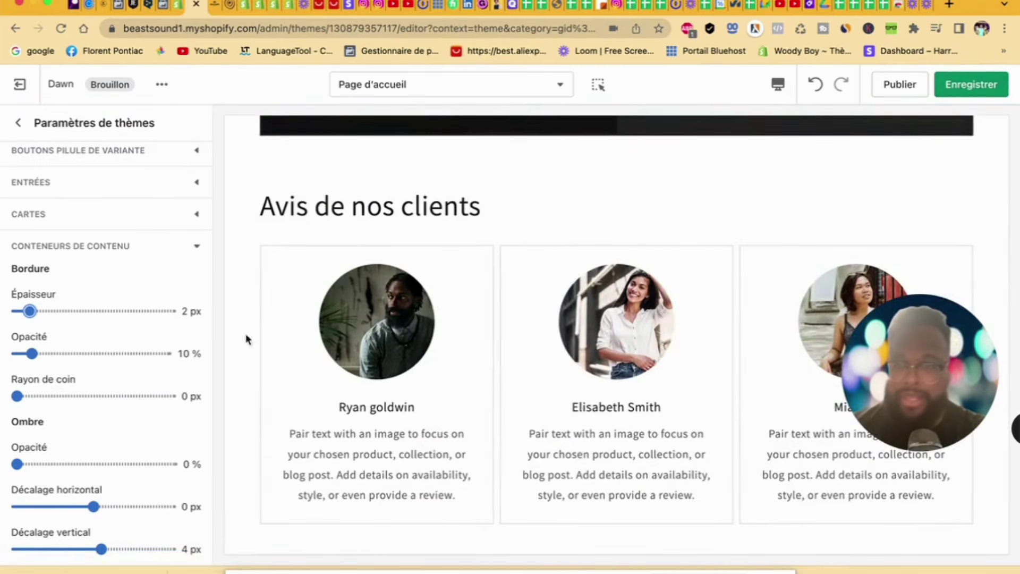
Step: Examine the style, alignment, colour, border and shadow options in the Cartes settings
left_click(76, 214)
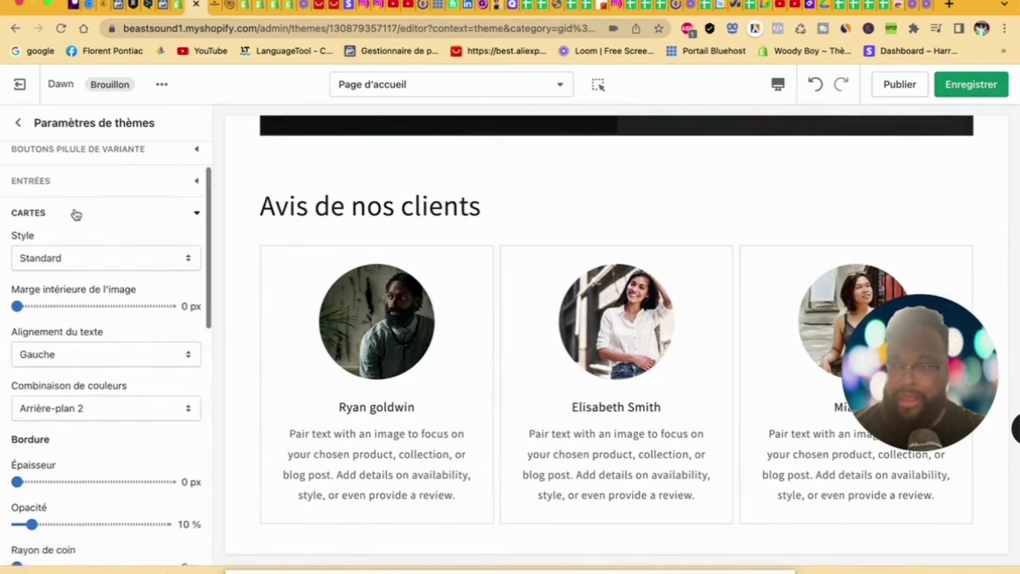
scroll(75, 212, "down", 3)
scroll(75, 213, "up", 2)
scroll(75, 212, "down", 3)
scroll(75, 213, "down", 6)
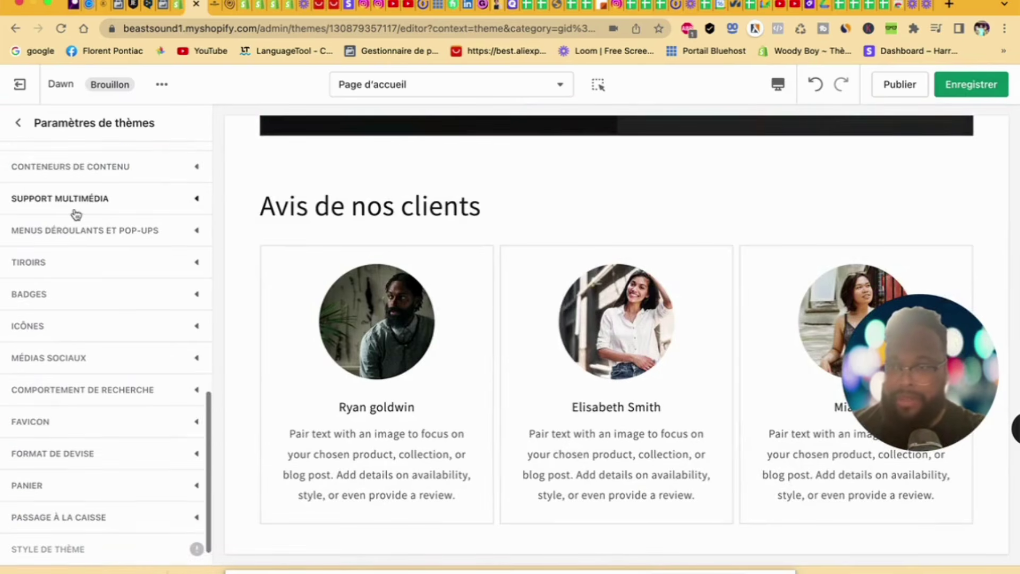
scroll(73, 257, "up", 2)
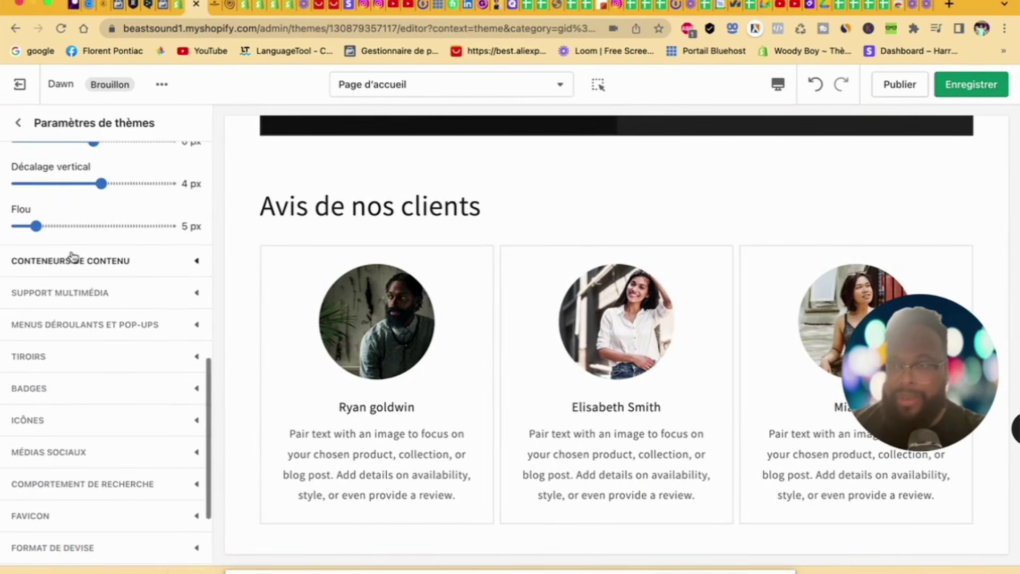
Step: Examine the border and shadow options for Support multimédia and for Menus déroulants et pop-ups
left_click(68, 294)
scroll(68, 301, "down", 8)
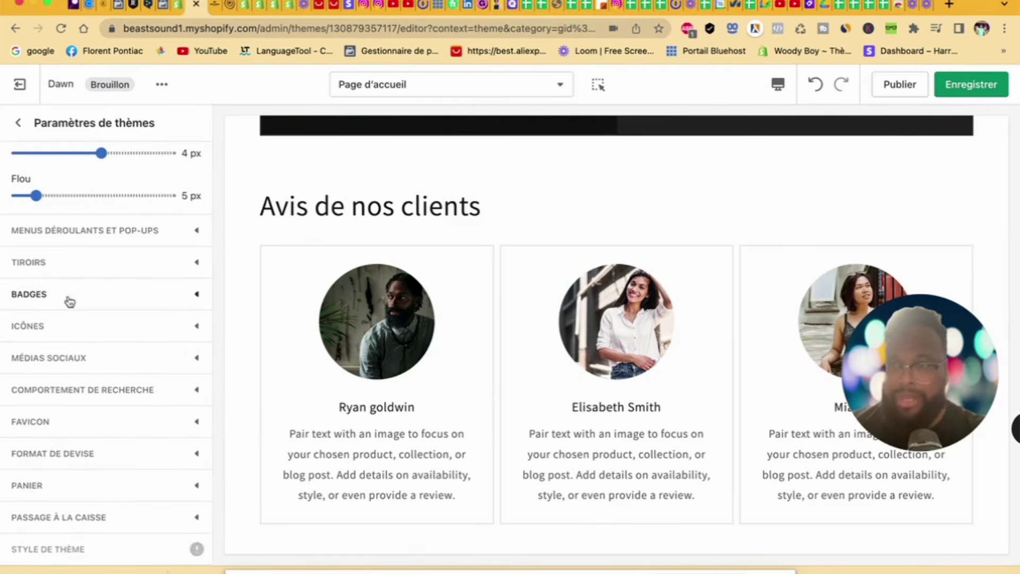
scroll(64, 258, "up", 5)
scroll(63, 260, "up", 3)
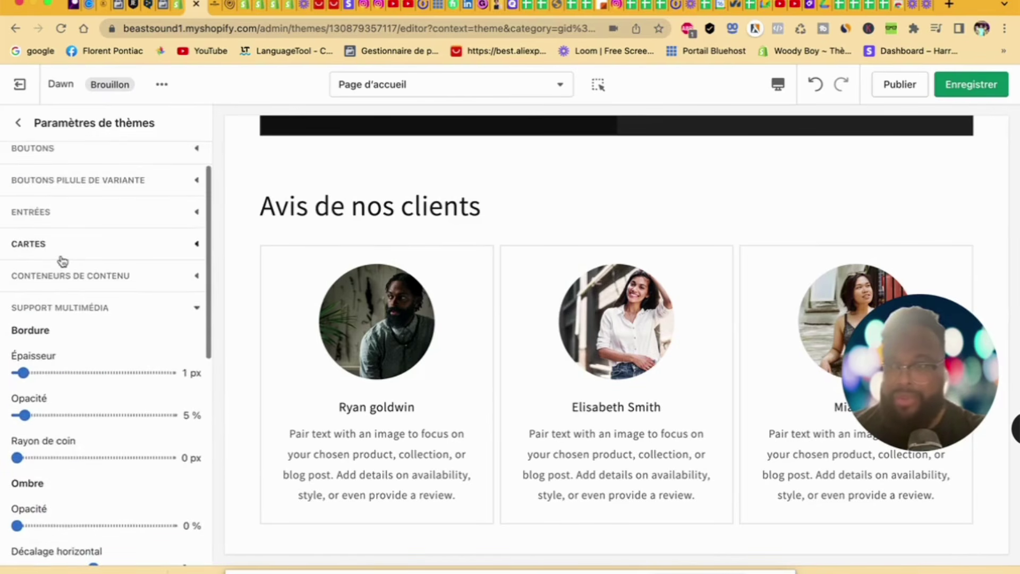
scroll(62, 261, "down", 1)
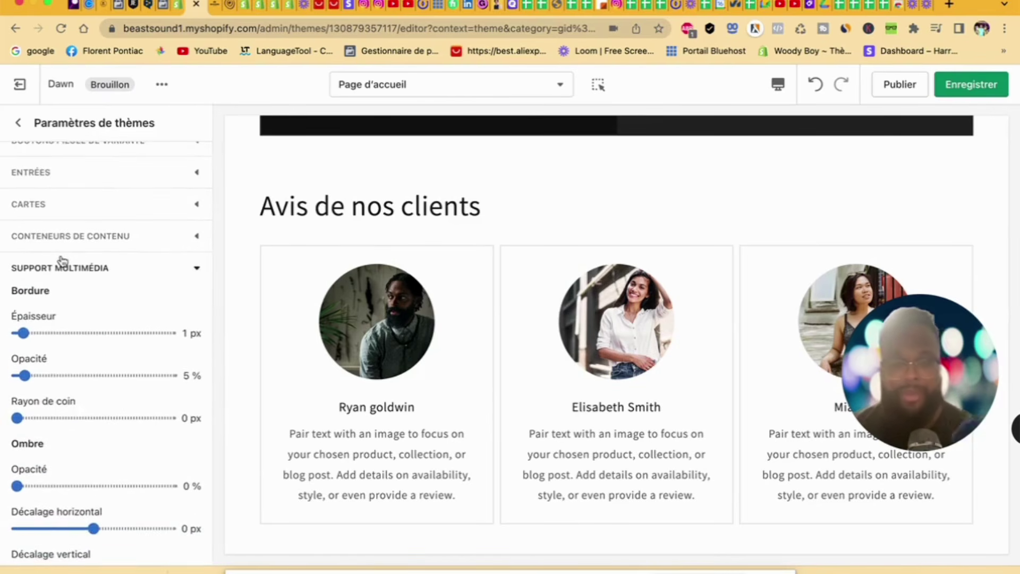
scroll(63, 261, "down", 8)
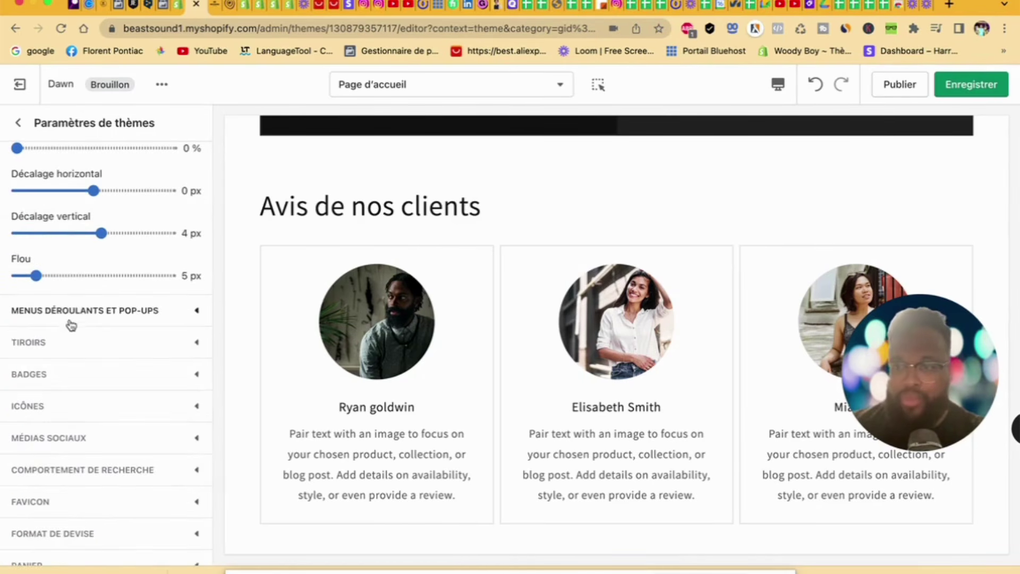
scroll(74, 317, "up", 2)
scroll(69, 337, "up", 5)
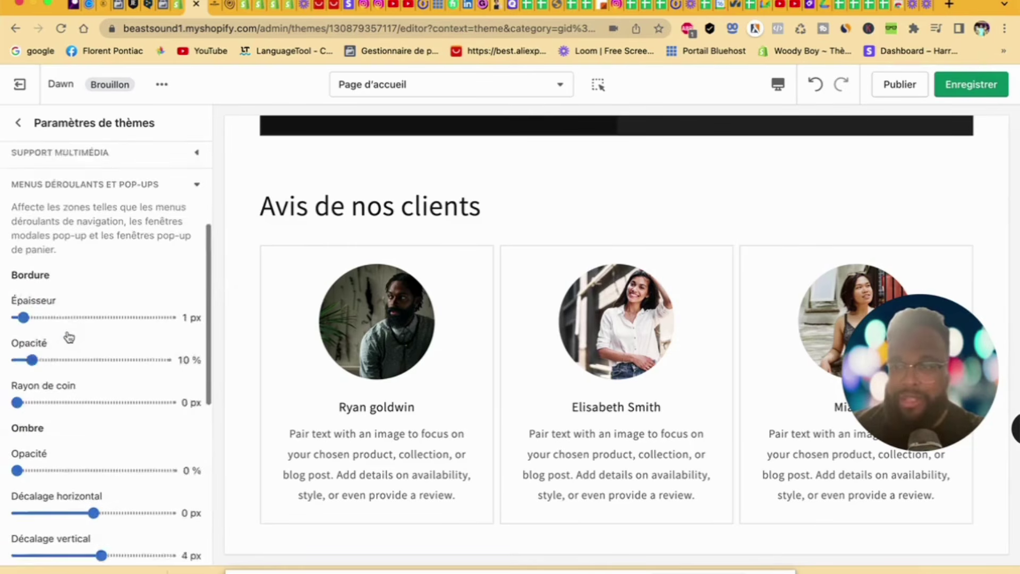
Step: Review the home page preview from the customer reviews section up to the header and image banner
scroll(571, 191, "up", 12)
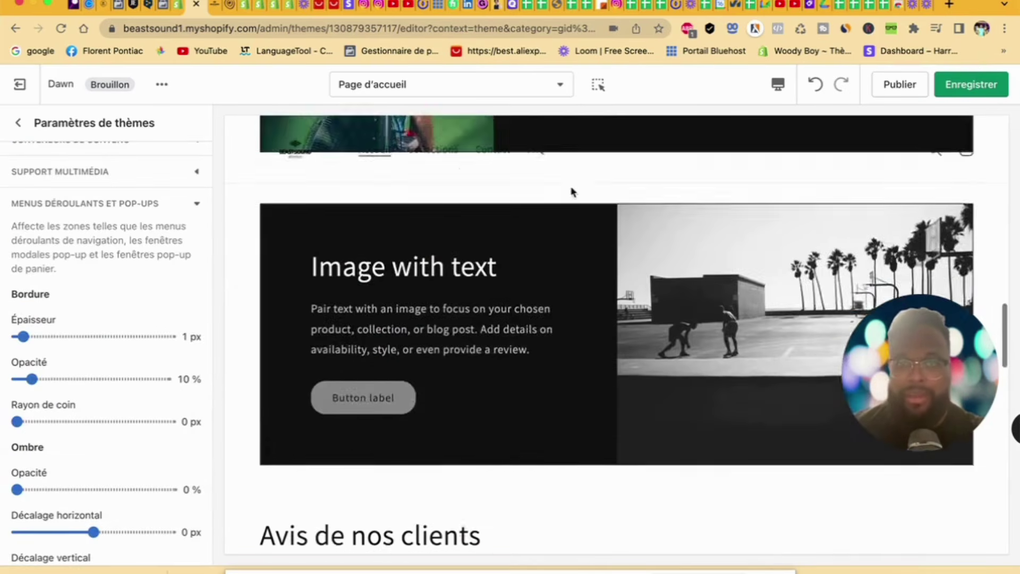
scroll(508, 179, "up", 10)
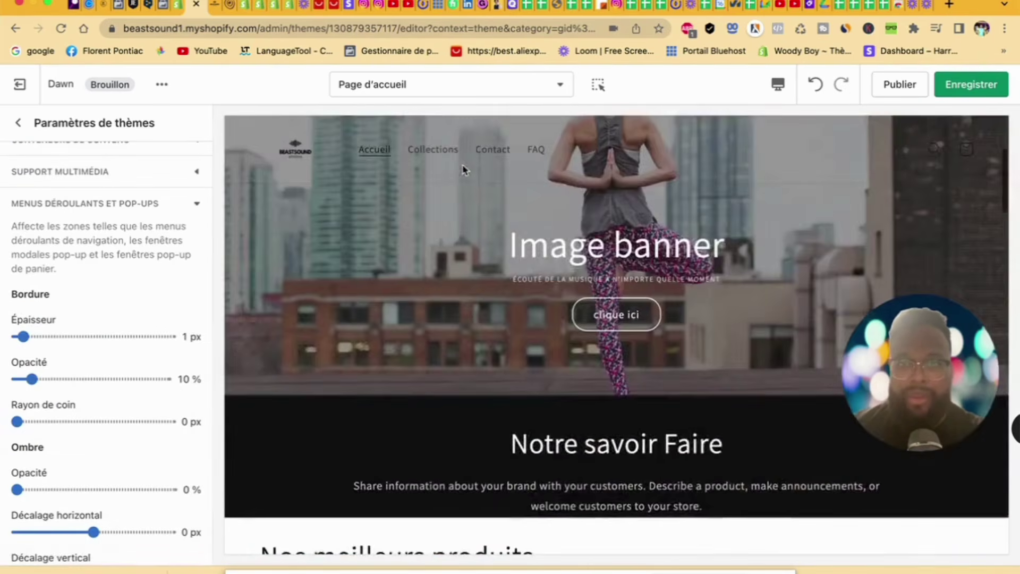
scroll(439, 182, "down", 8)
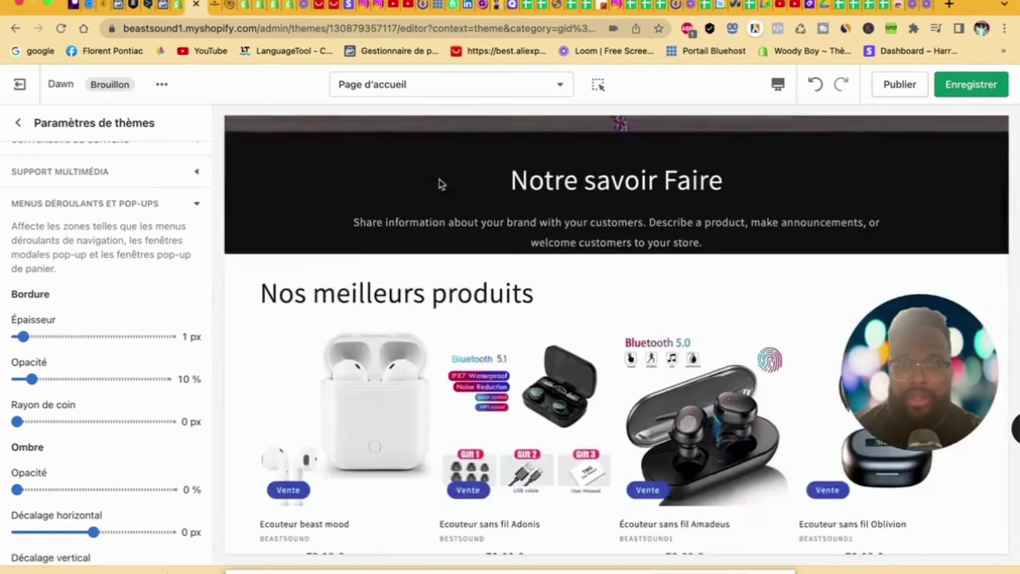
scroll(439, 182, "up", 8)
scroll(440, 182, "down", 5)
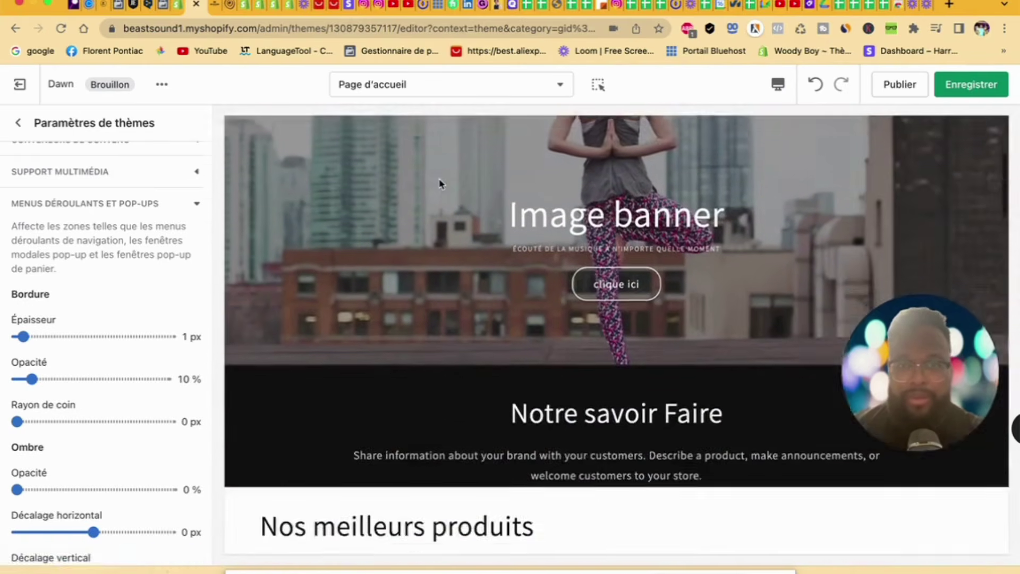
scroll(439, 185, "up", 5)
scroll(439, 189, "down", 6)
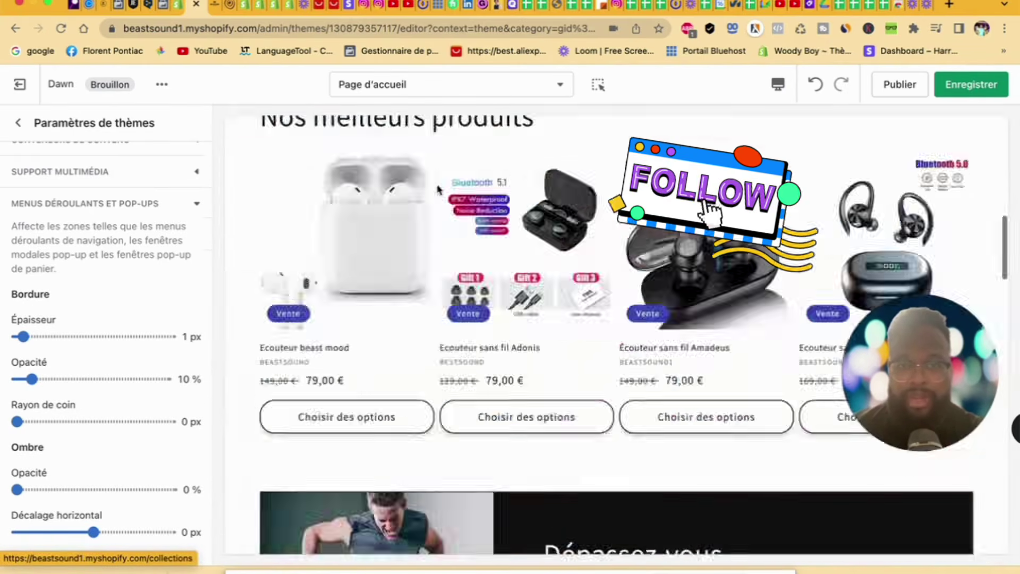
scroll(439, 189, "up", 2)
scroll(439, 188, "up", 6)
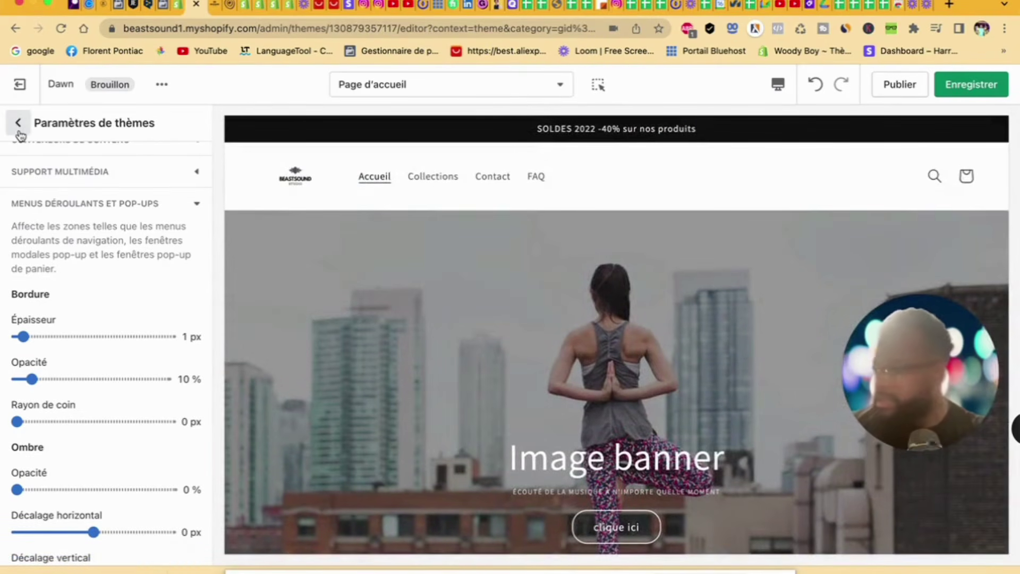
Step: In the Badges settings, set the sale badge colour scheme to Arrière-plan 2 and check the home page preview
scroll(92, 436, "down", 7)
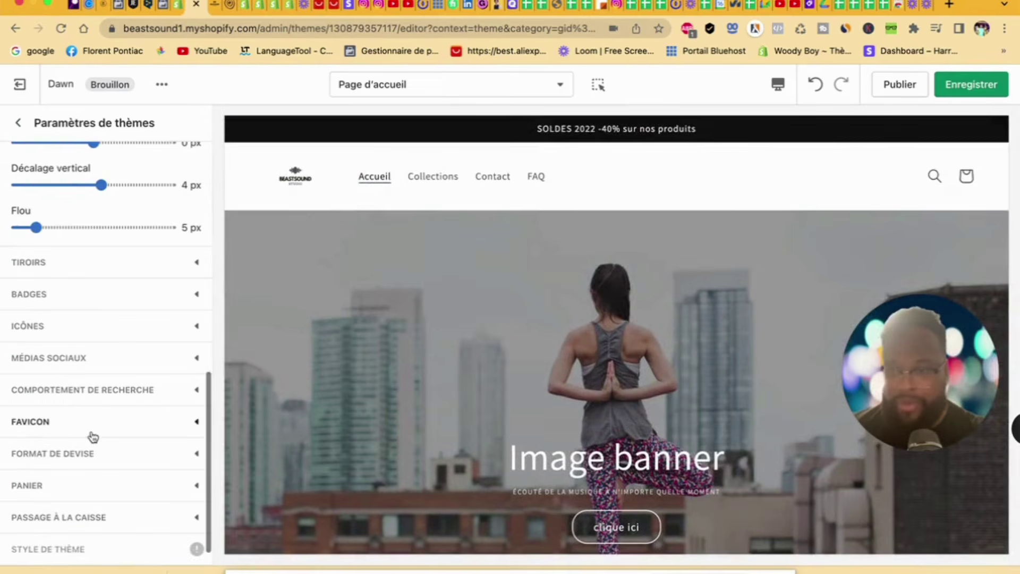
left_click(66, 304)
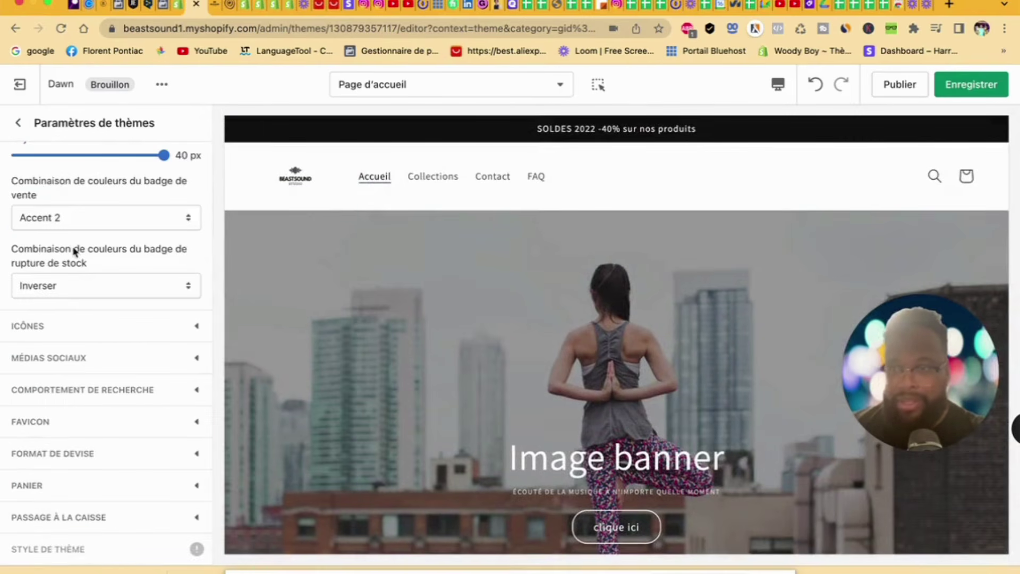
scroll(74, 251, "up", 5)
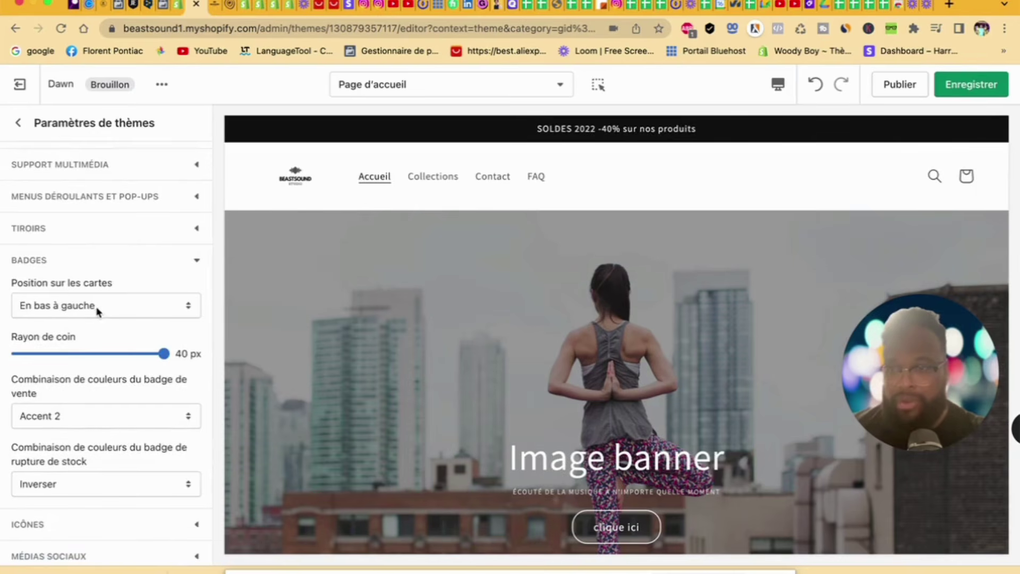
scroll(90, 485, "down", 3)
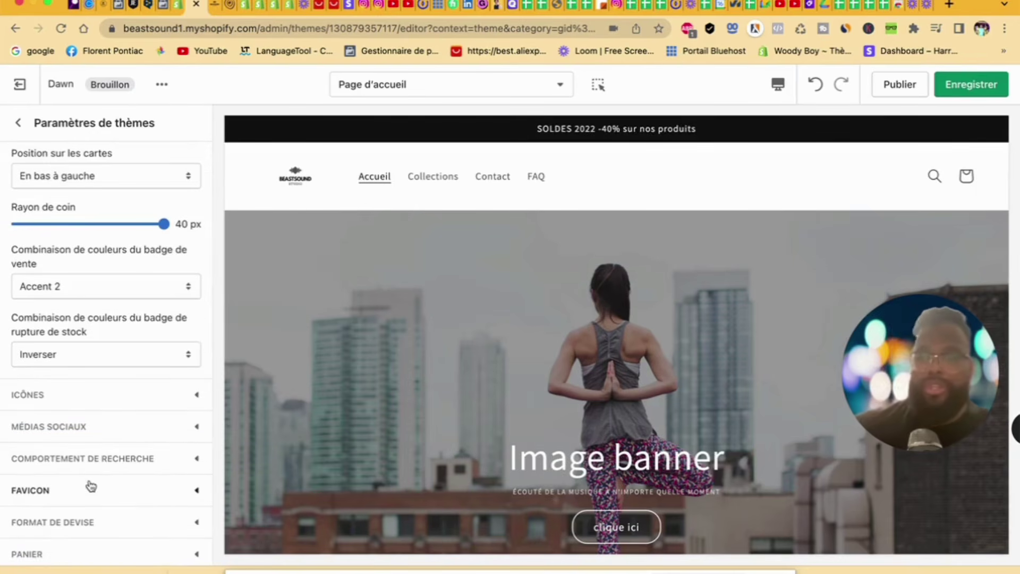
left_click(52, 295)
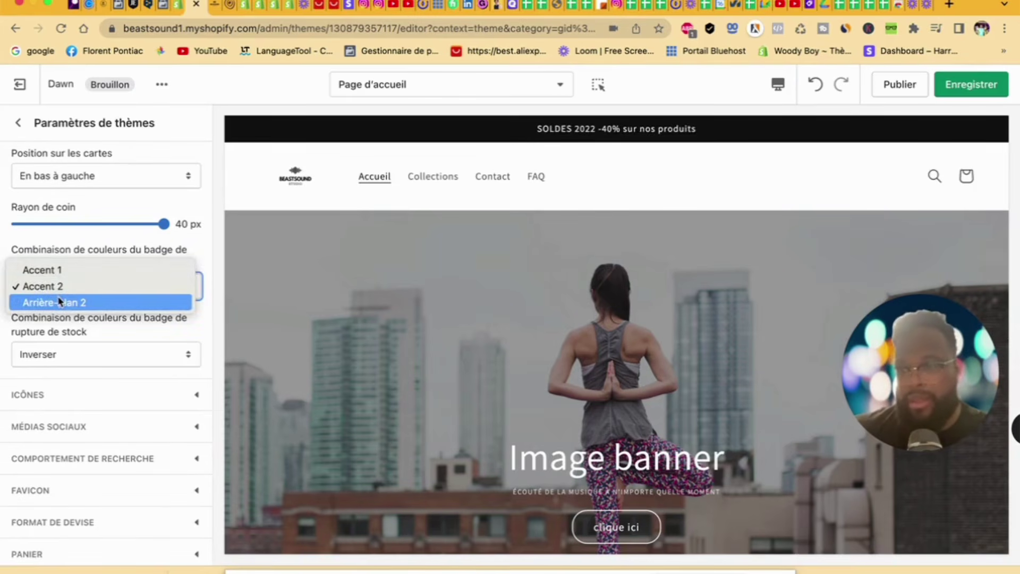
left_click(61, 300)
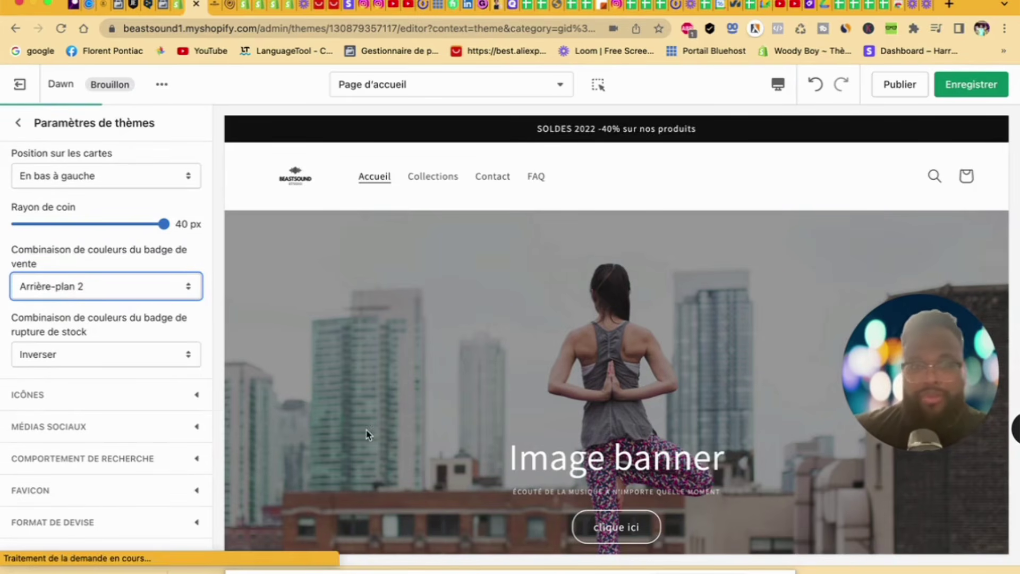
scroll(512, 421, "down", 10)
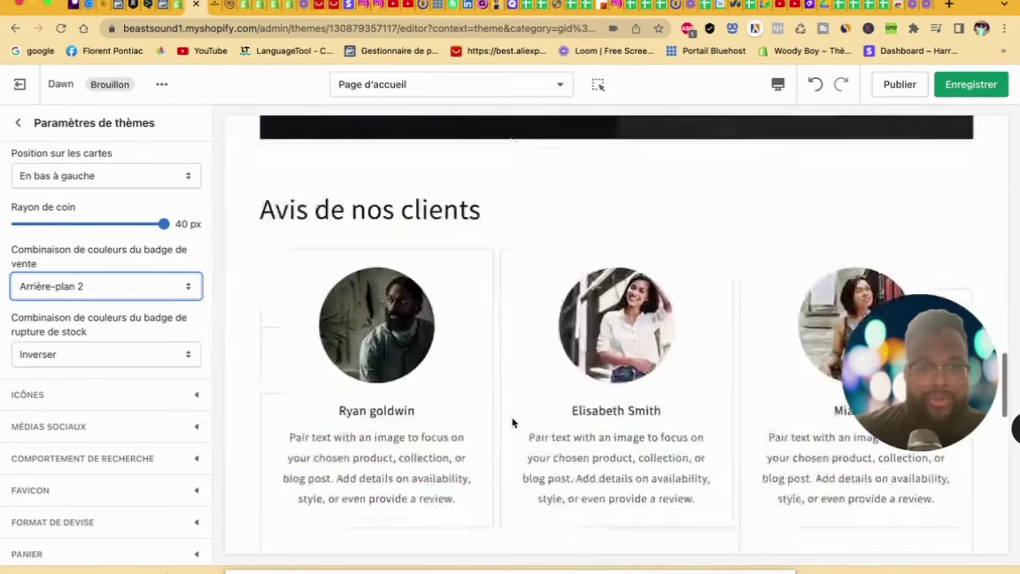
scroll(514, 422, "down", 10)
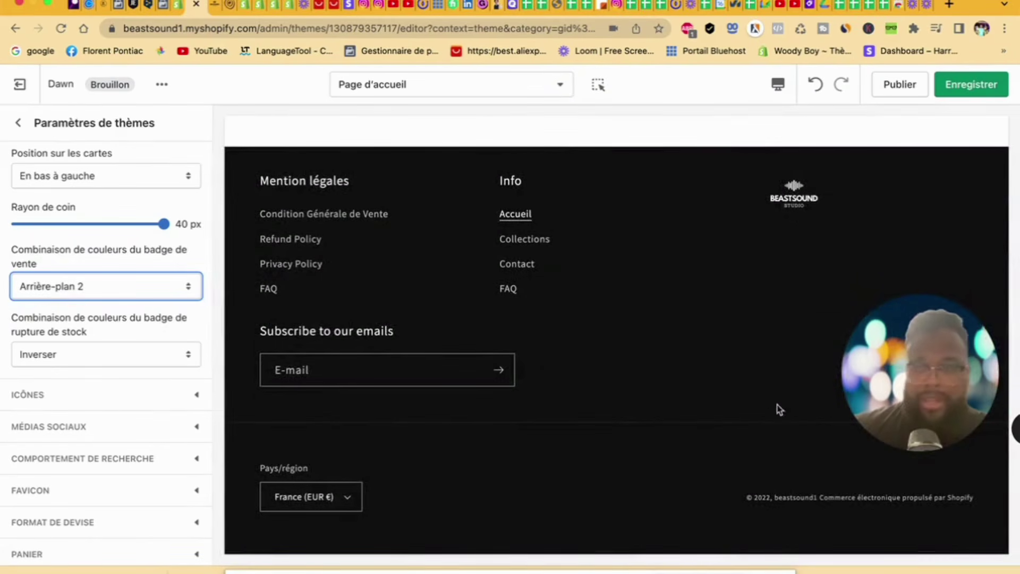
Step: Set the Icônes colour to Bouton en relief
left_click(45, 407)
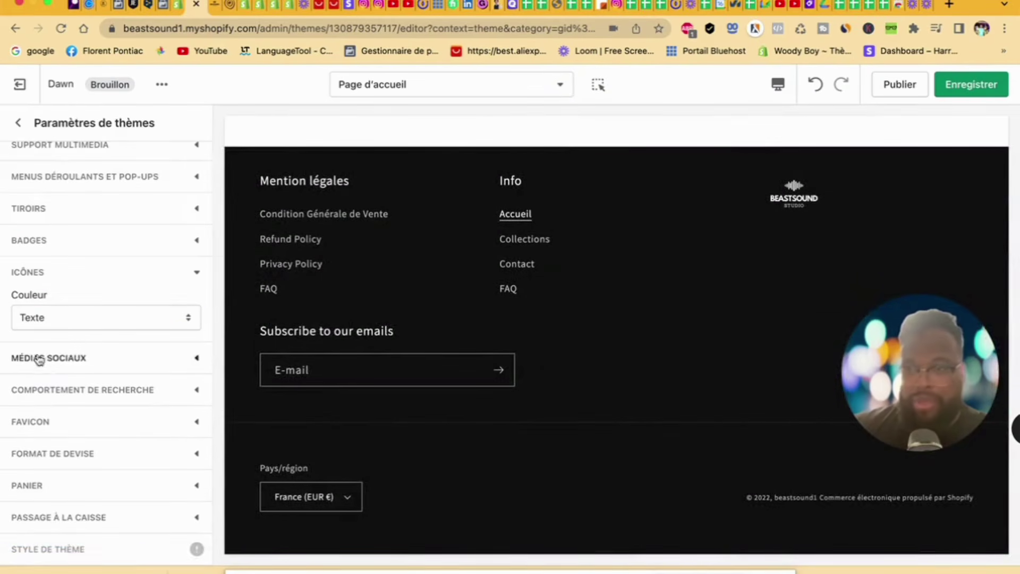
left_click(45, 321)
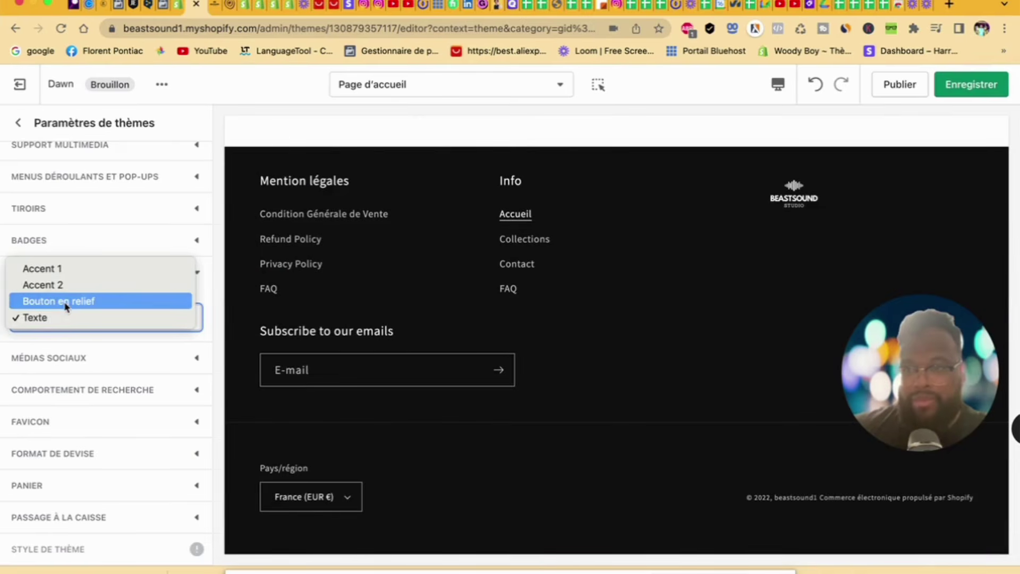
key("Escape")
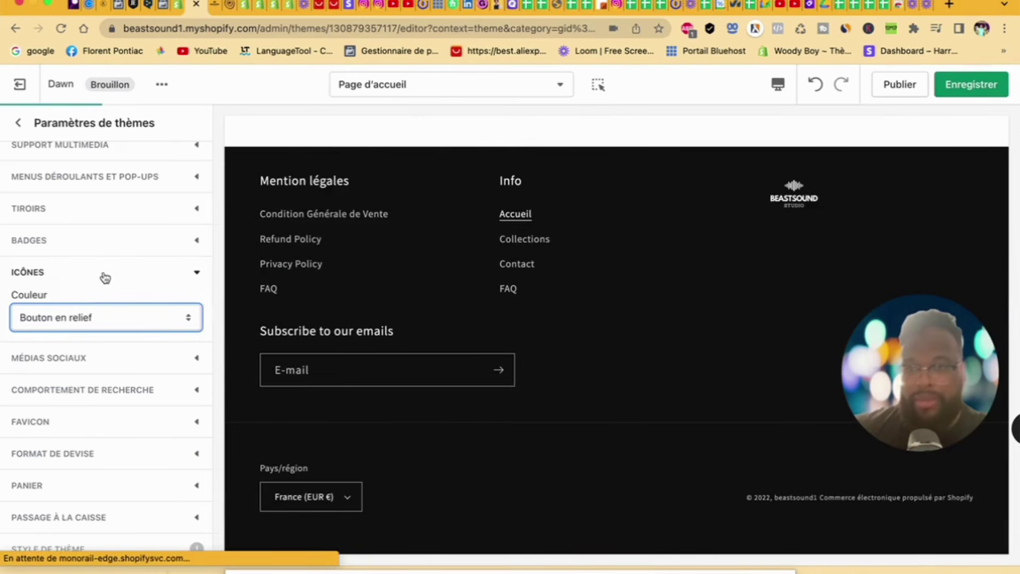
Step: Examine the social account fields in the Médias sociaux settings, including Facebook, Pinterest and Instagram
left_click(115, 352)
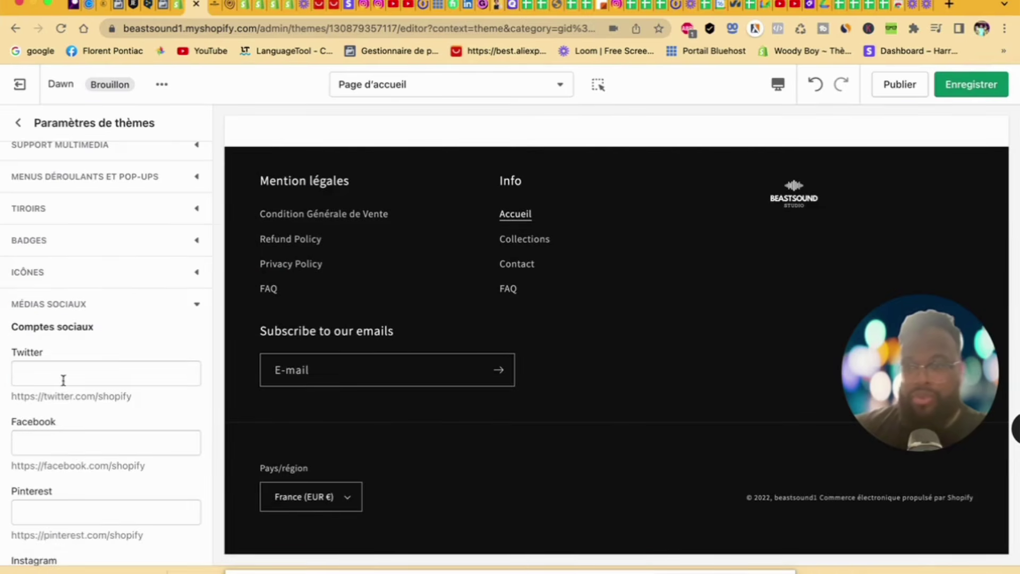
scroll(64, 385, "down", 1)
scroll(65, 384, "down", 3)
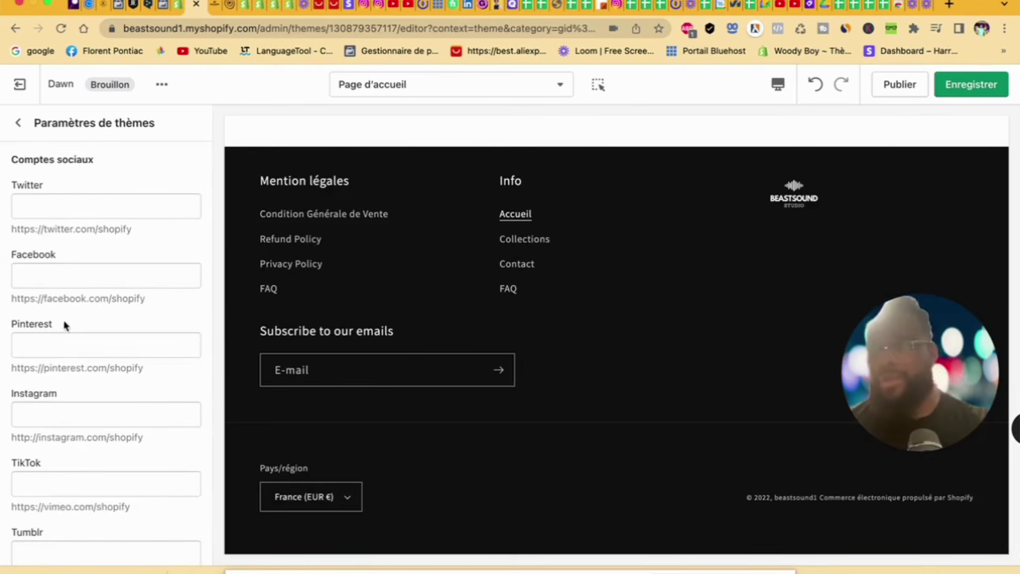
left_click(48, 277)
left_click(50, 350)
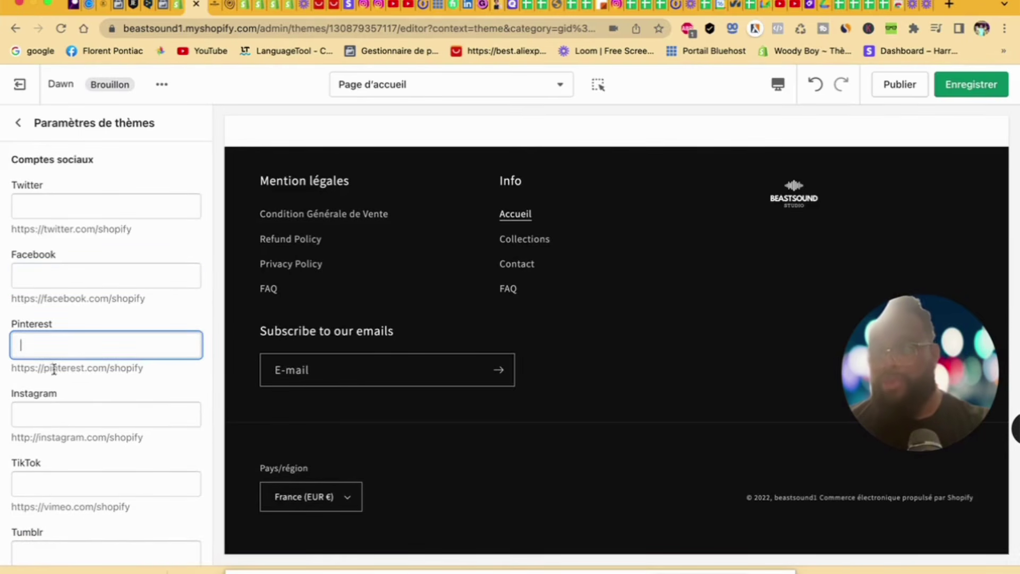
left_click(56, 415)
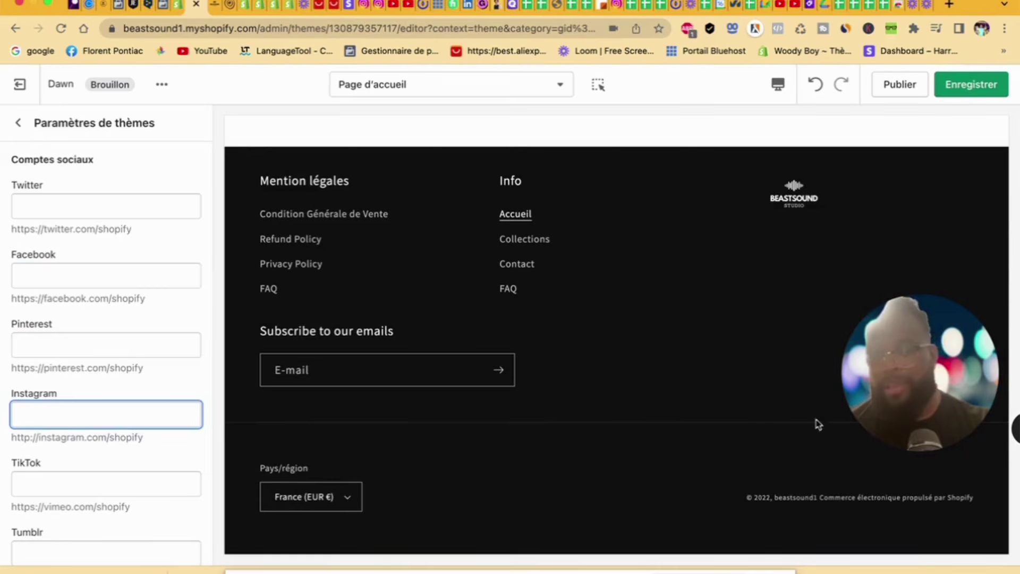
Step: Set the black BEASTSOUND STUDIO logo from the image library as the theme's favicon
left_click(18, 124)
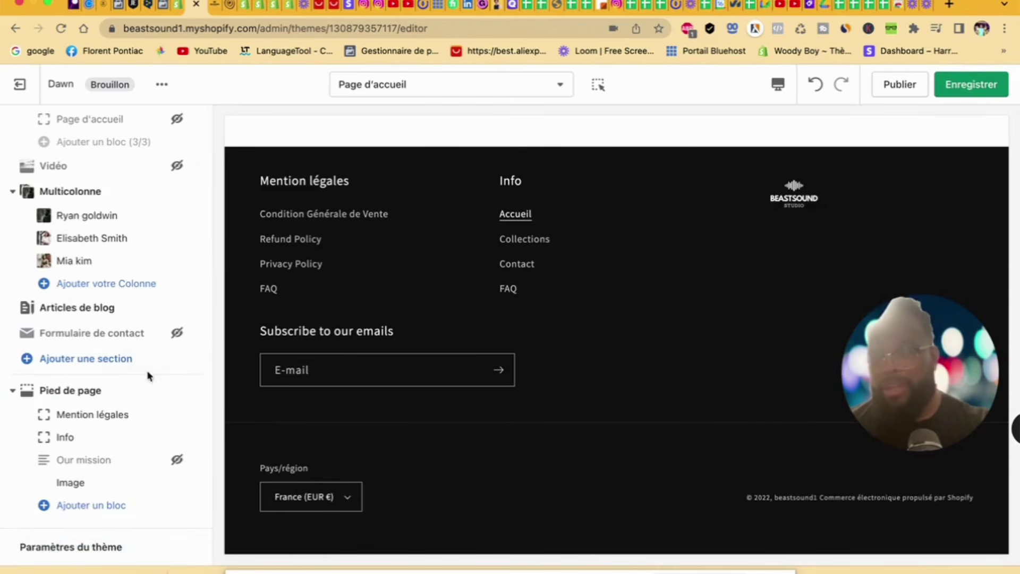
left_click(91, 557)
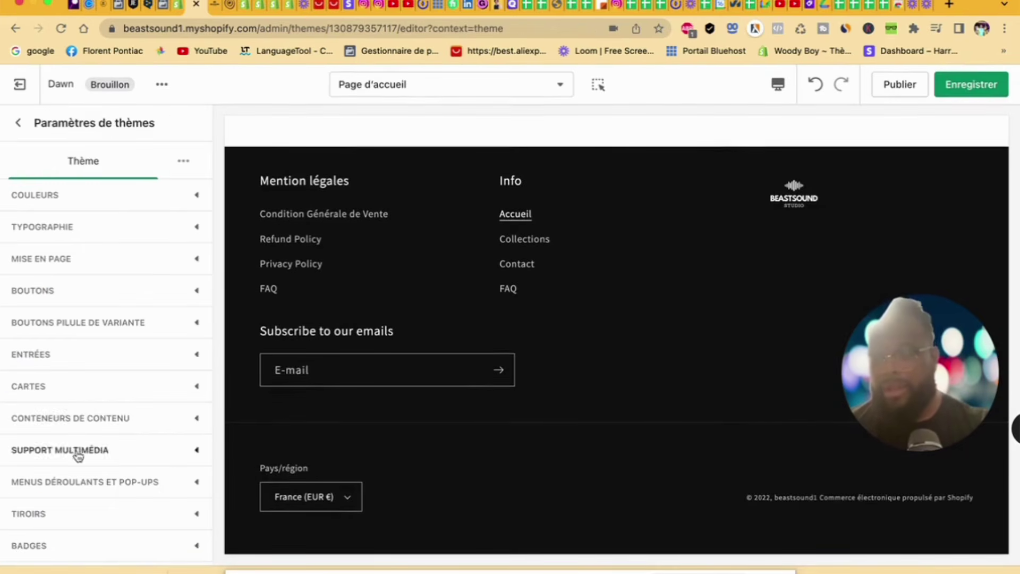
scroll(75, 420, "down", 3)
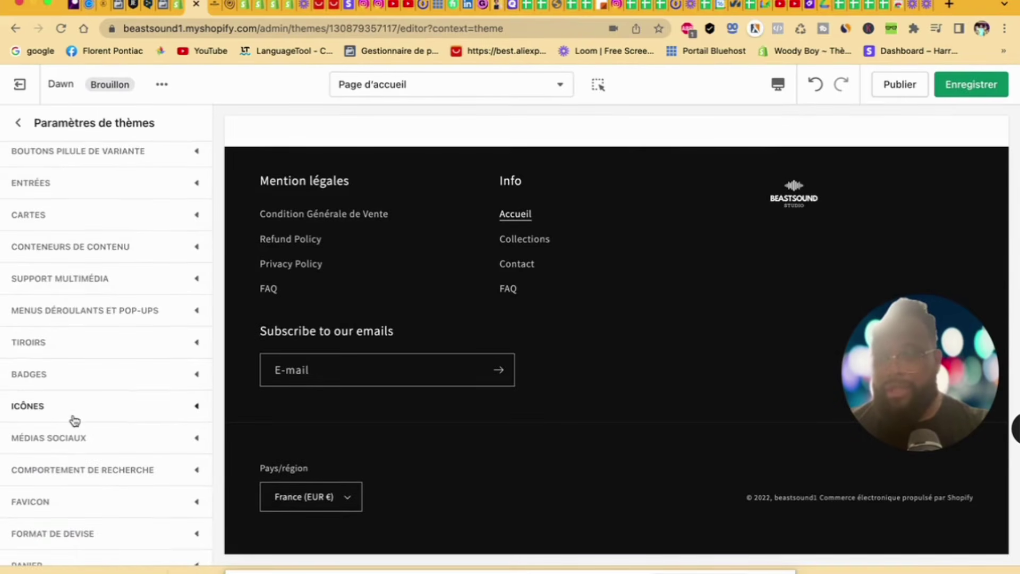
scroll(75, 421, "down", 2)
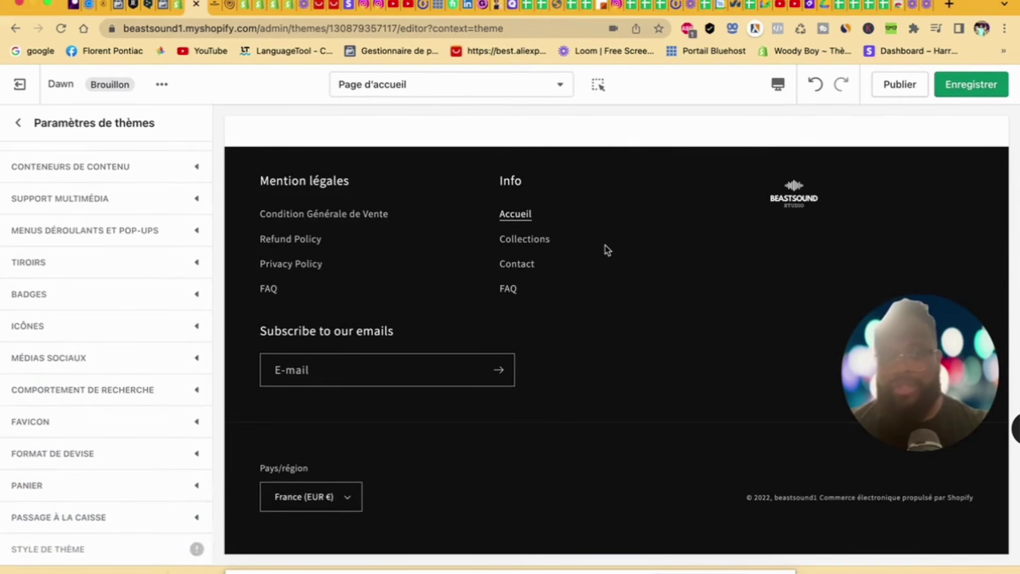
left_click(36, 422)
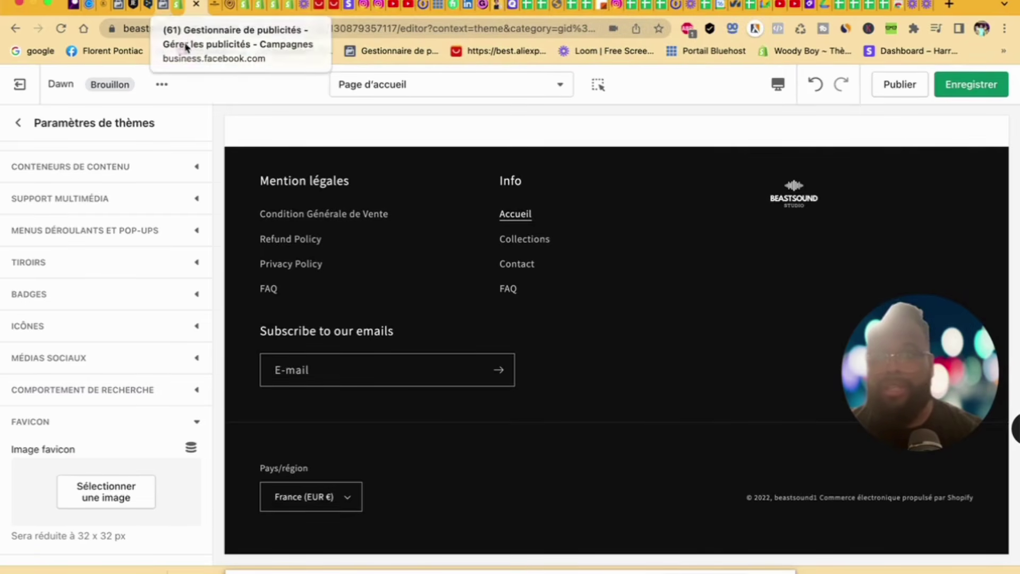
left_click(129, 493)
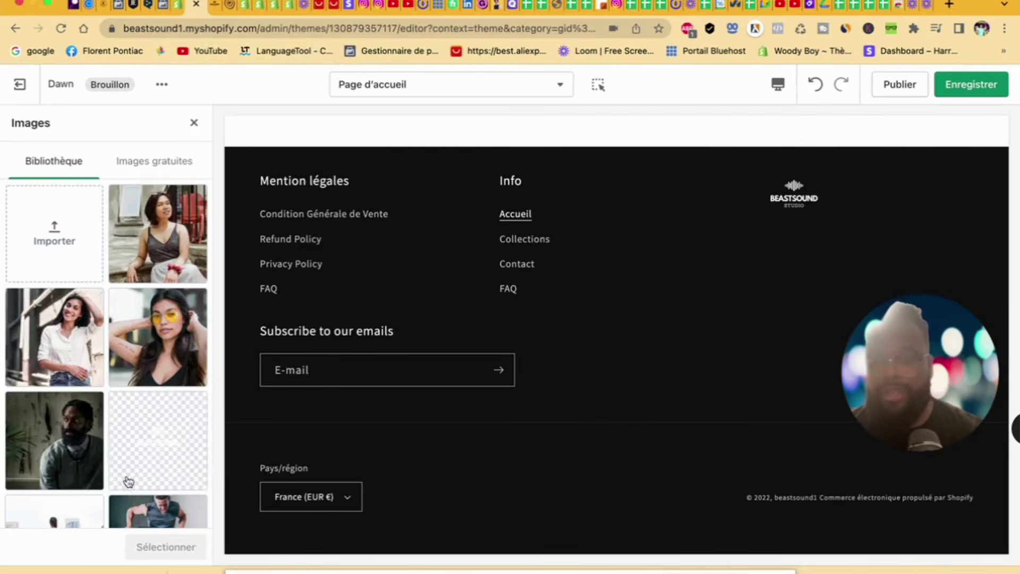
scroll(118, 460, "down", 5)
left_click(156, 444)
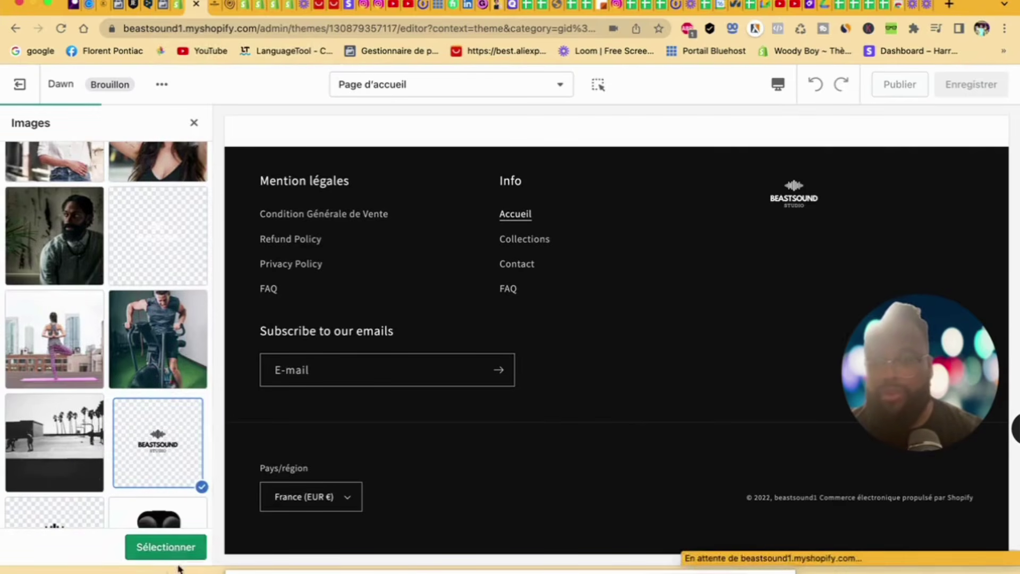
left_click(178, 552)
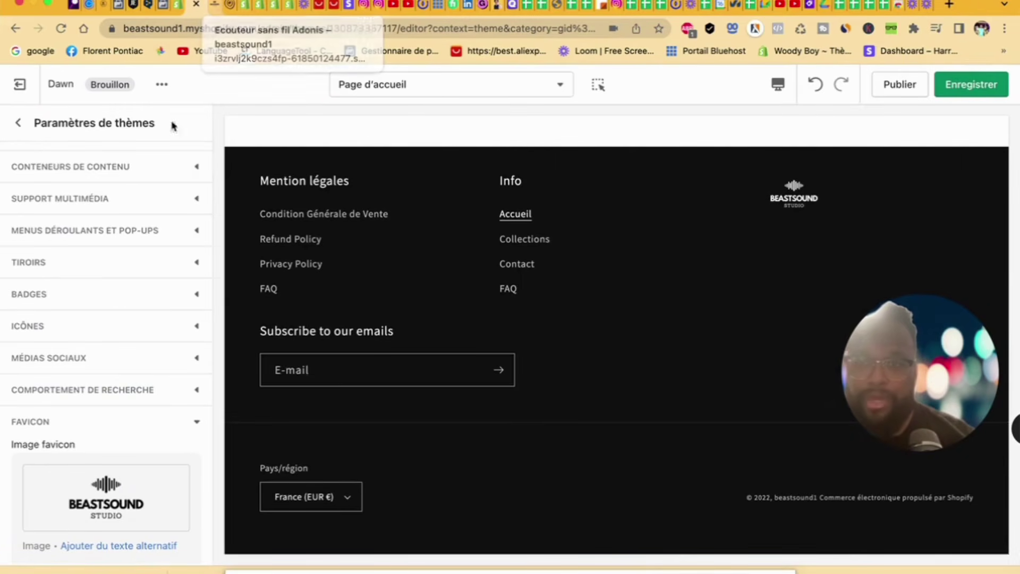
Step: Enable Afficher le distributeur and Activer la note de panier in the Panier settings, and save the theme
scroll(105, 321, "down", 4)
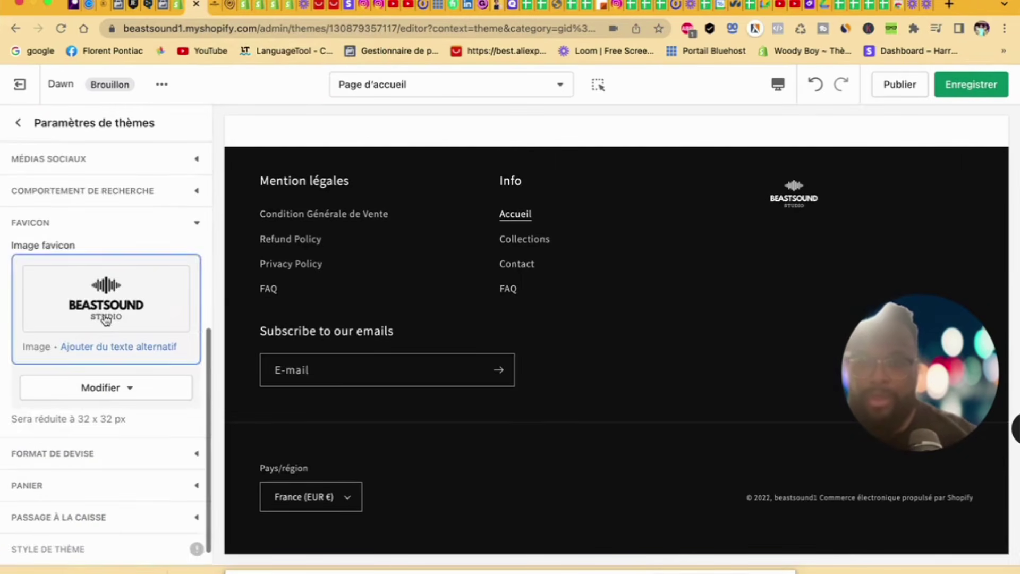
left_click(74, 453)
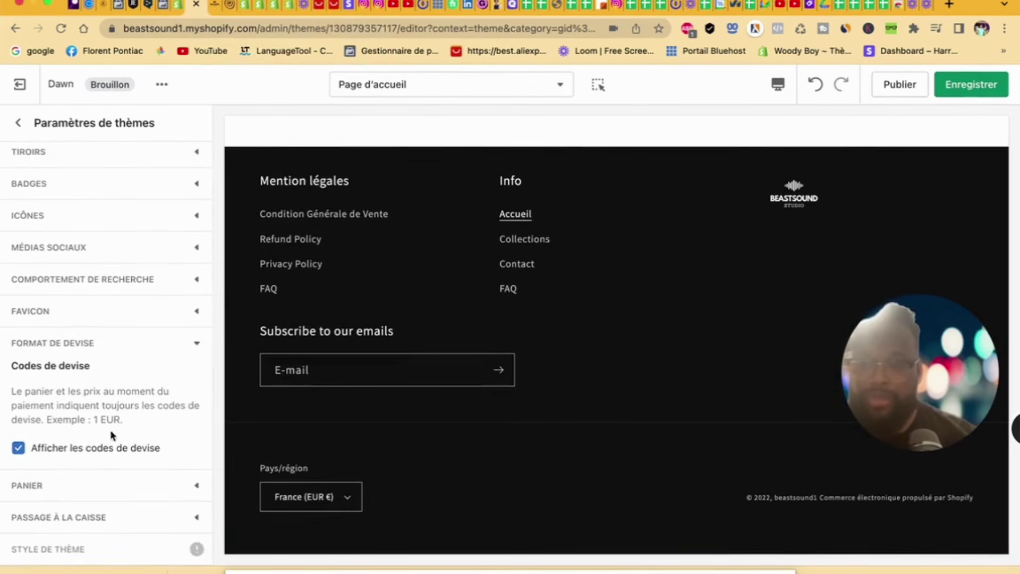
left_click(83, 495)
scroll(83, 495, "down", 3)
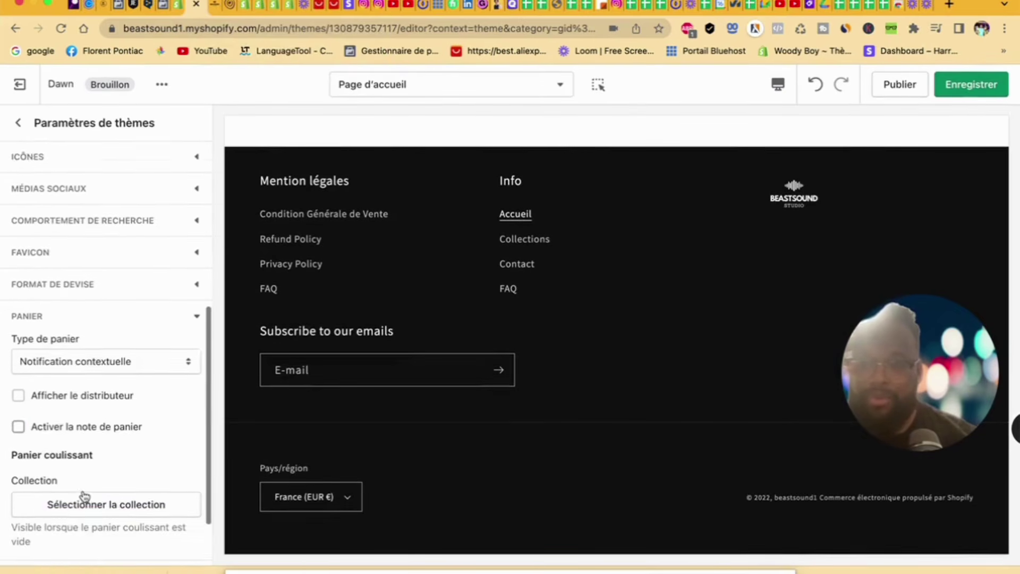
left_click(21, 334)
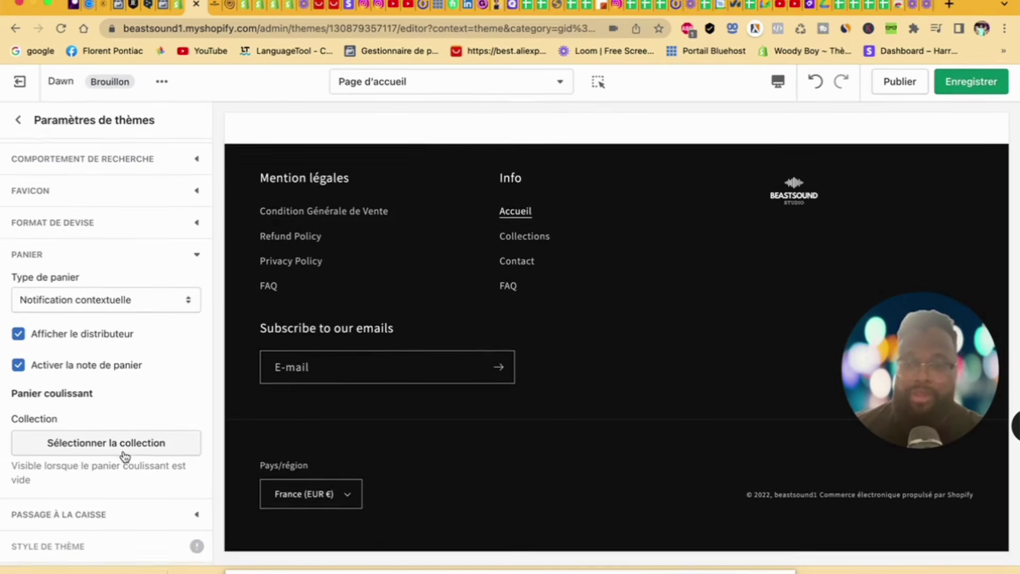
left_click(968, 88)
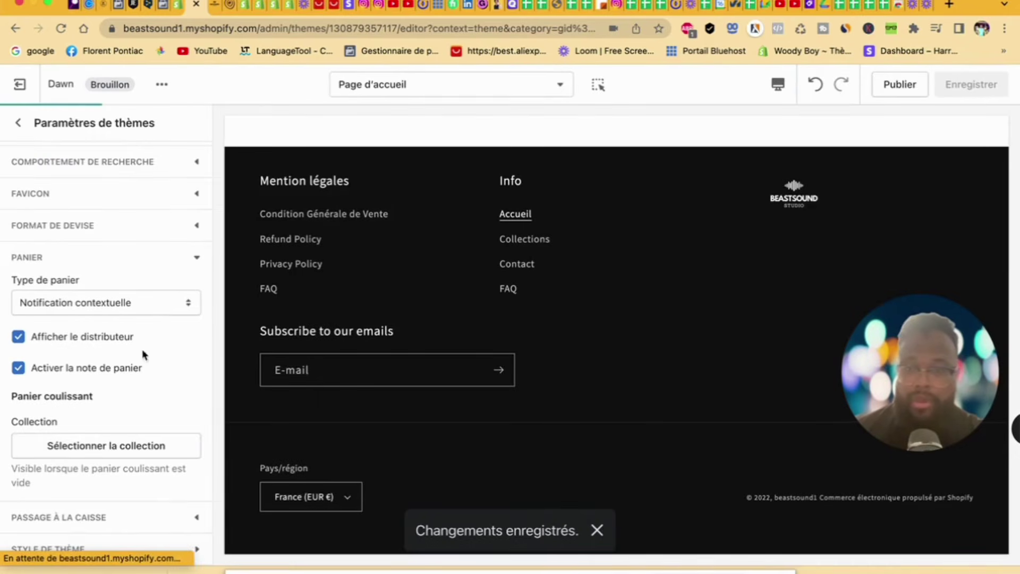
Step: Set the larger black BEASTSOUND STUDIO logo from the library as the custom logo image for Passage à la caisse
left_click(106, 518)
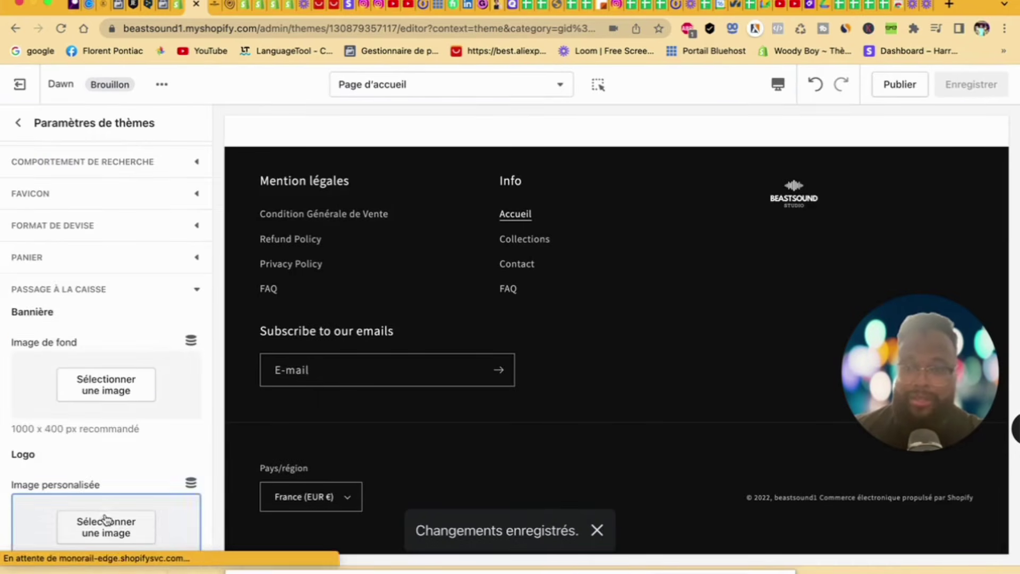
scroll(92, 392, "down", 3)
left_click(93, 392)
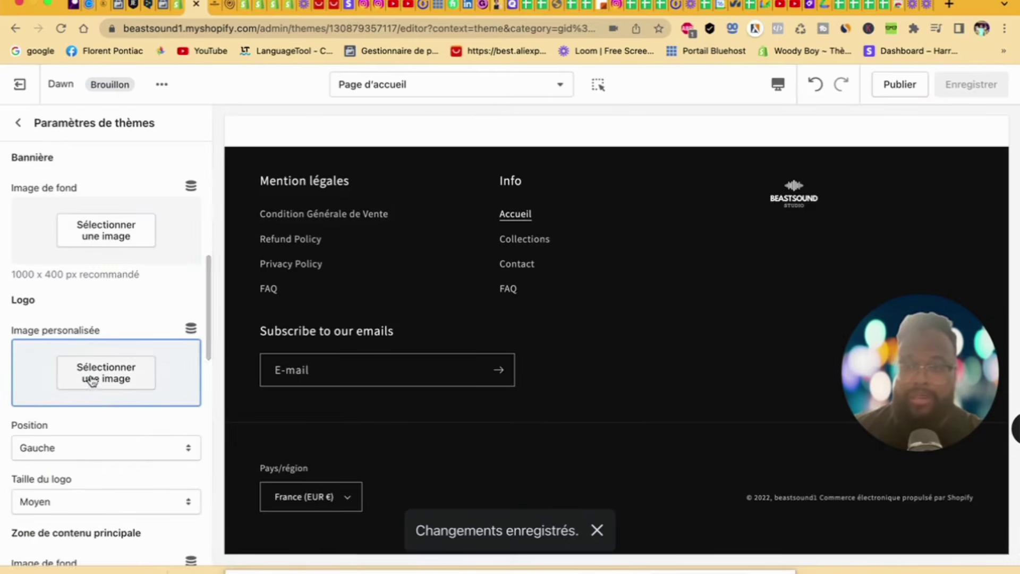
scroll(197, 438, "down", 1)
scroll(196, 438, "down", 5)
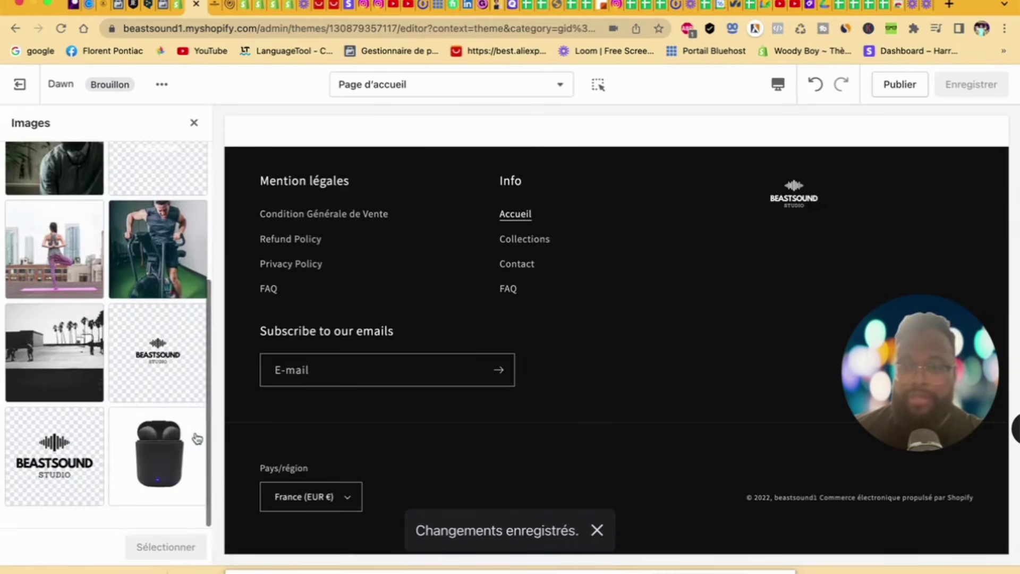
left_click(79, 468)
left_click(183, 550)
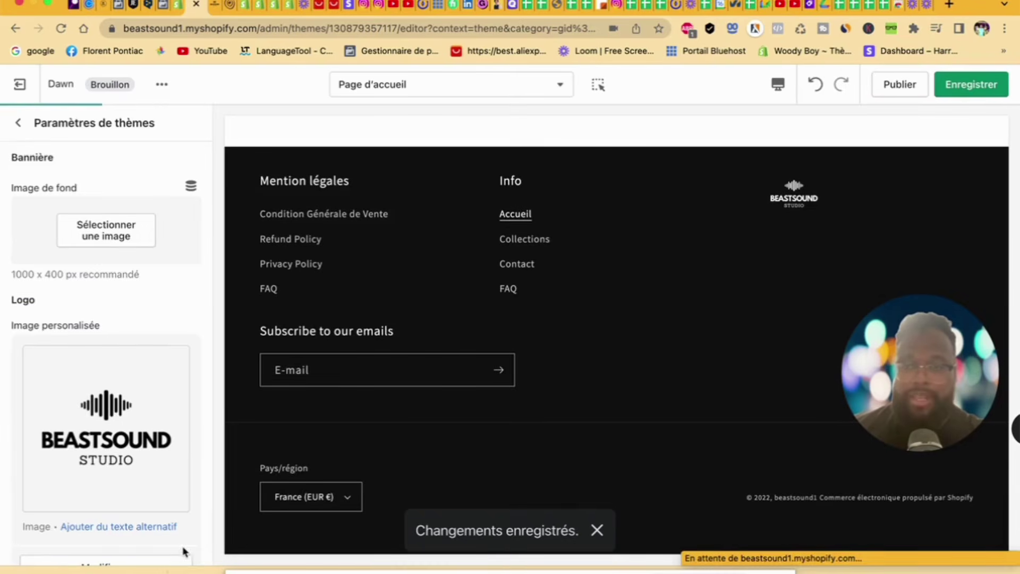
Step: Examine the logo position and size, main content background, typography and colour options in the Passage à la caisse settings
scroll(87, 409, "down", 6)
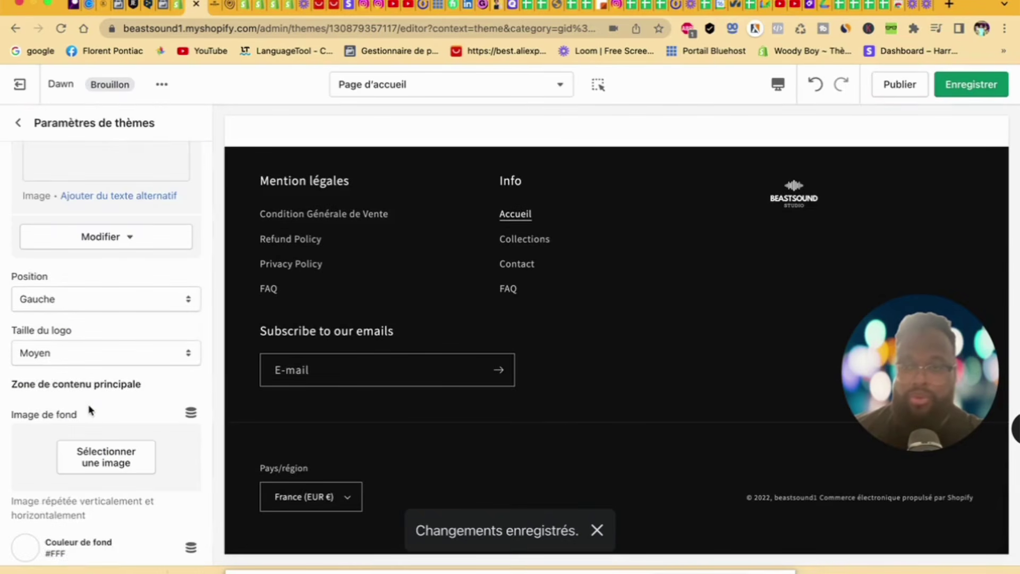
scroll(89, 409, "down", 7)
scroll(90, 410, "down", 3)
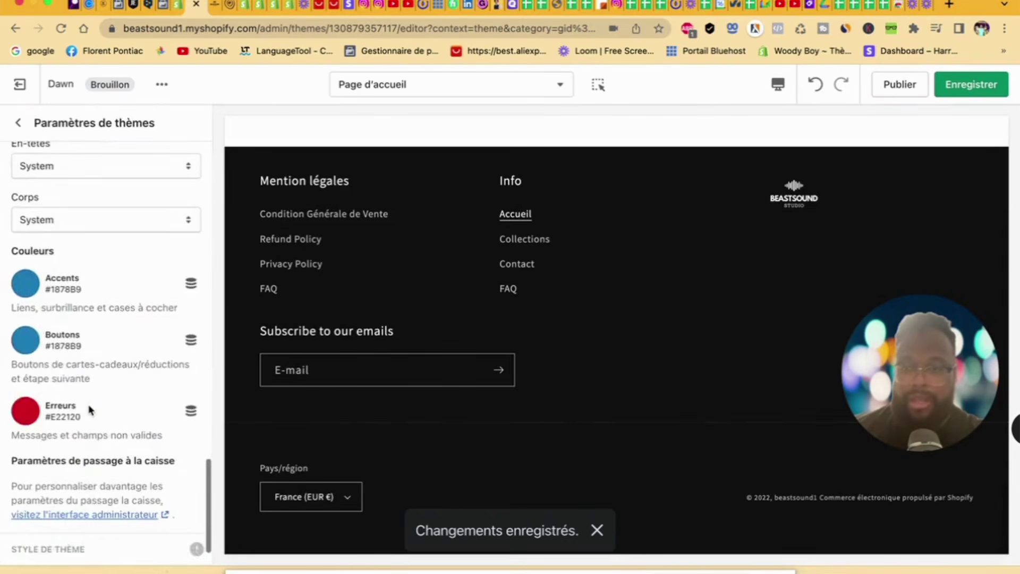
scroll(91, 409, "up", 20)
scroll(114, 367, "down", 10)
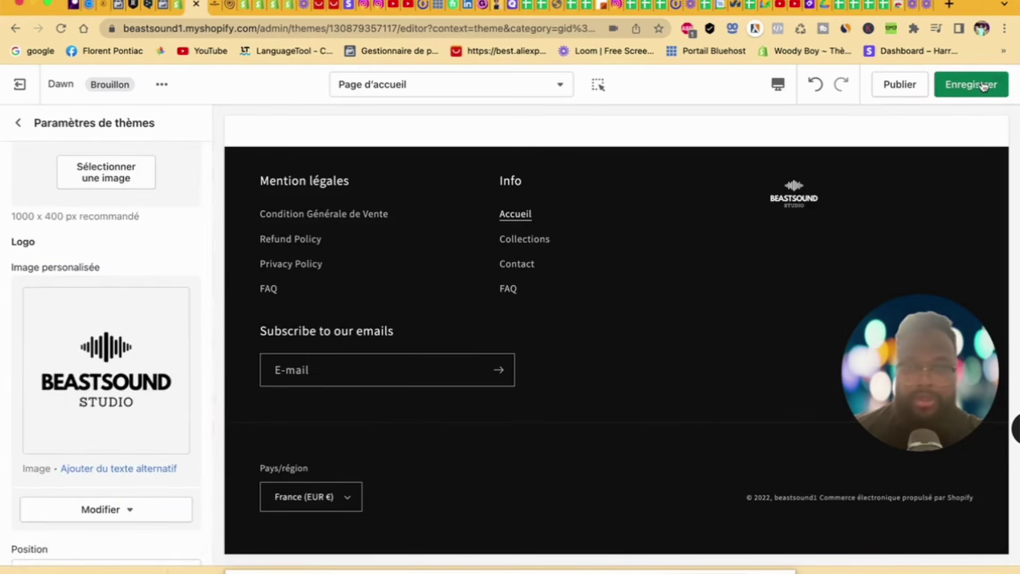
Step: Set the checkout logo's Position to Centre and save the theme
scroll(177, 386, "down", 2)
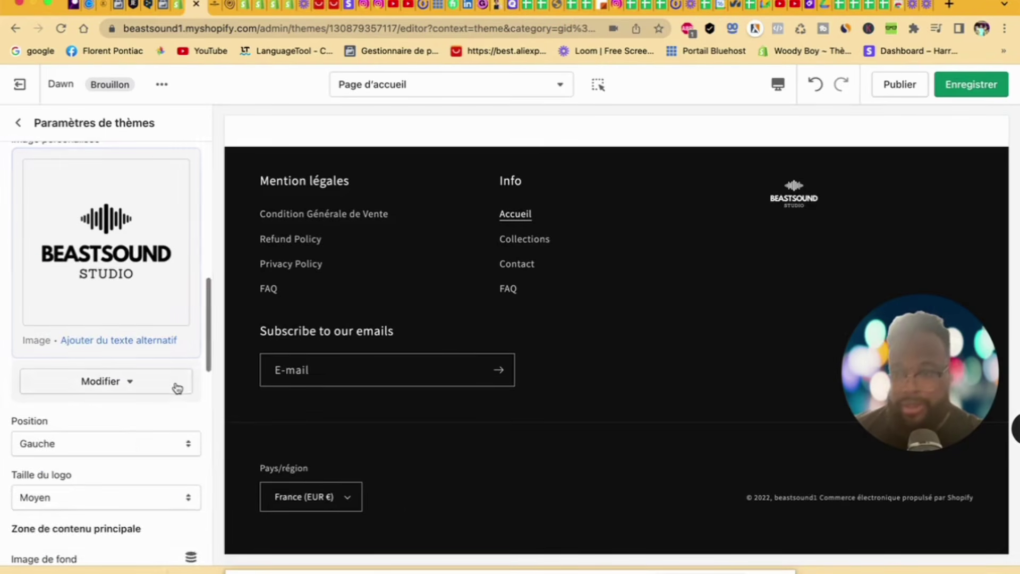
left_click(129, 438)
left_click(125, 455)
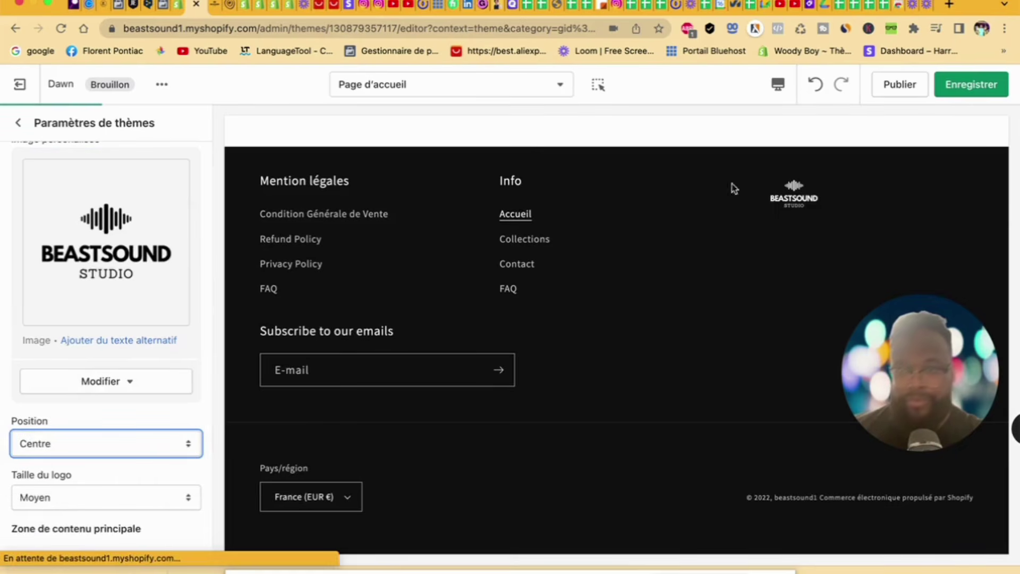
left_click(970, 86)
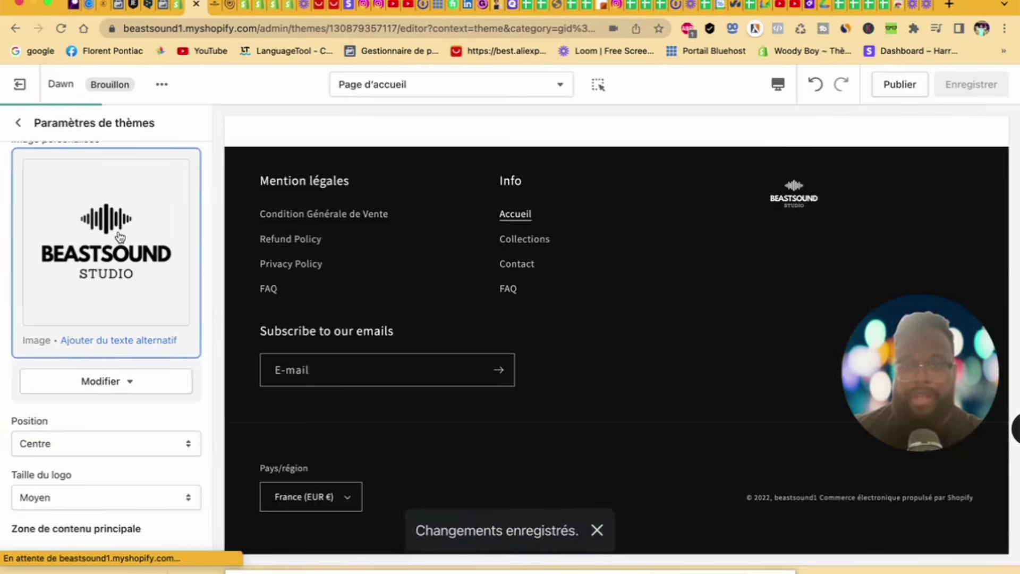
Step: Open the Paiement template and check the logo and form layout in the checkout preview
left_click(480, 83)
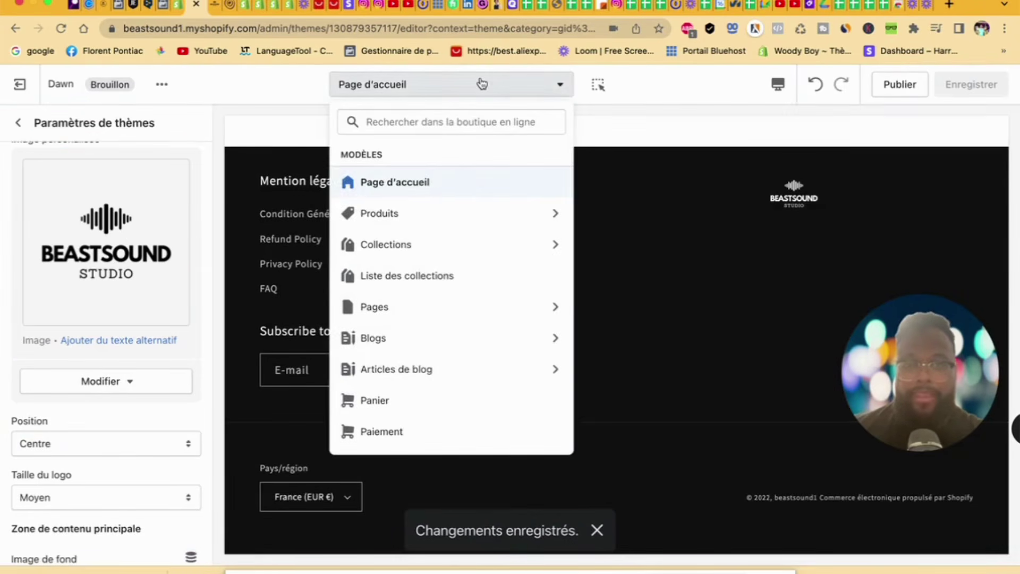
left_click(448, 431)
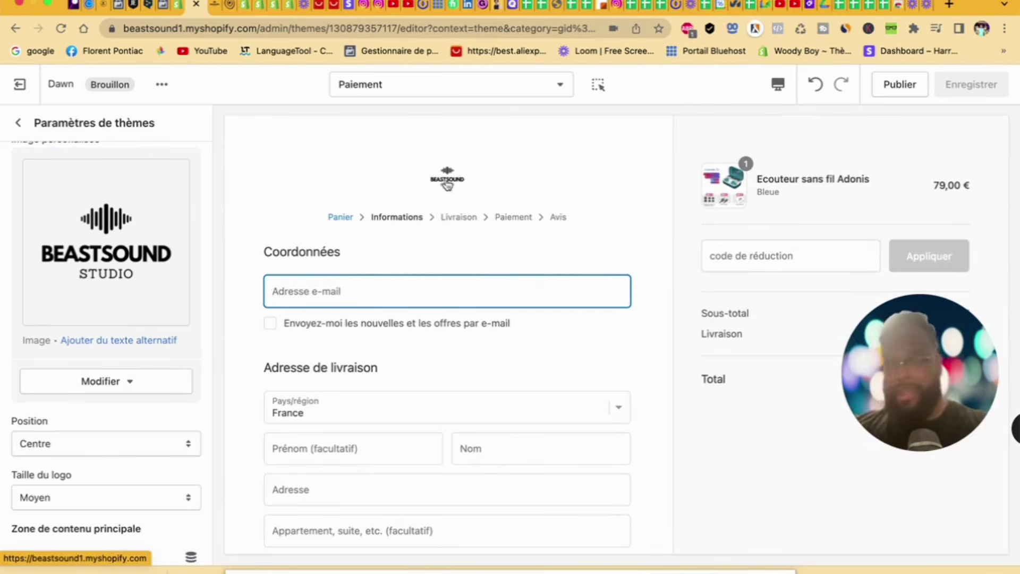
scroll(383, 198, "down", 5)
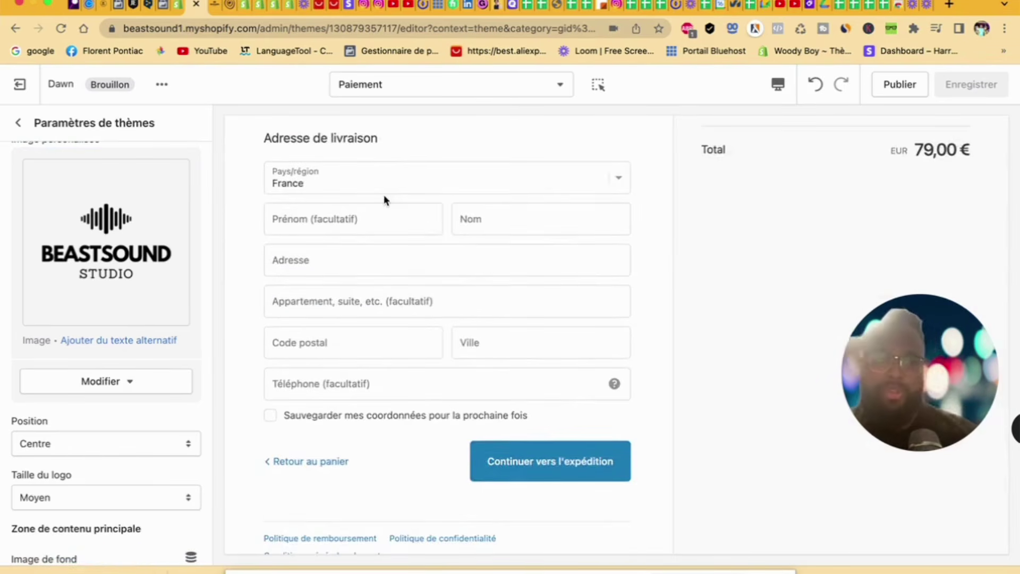
scroll(383, 197, "up", 5)
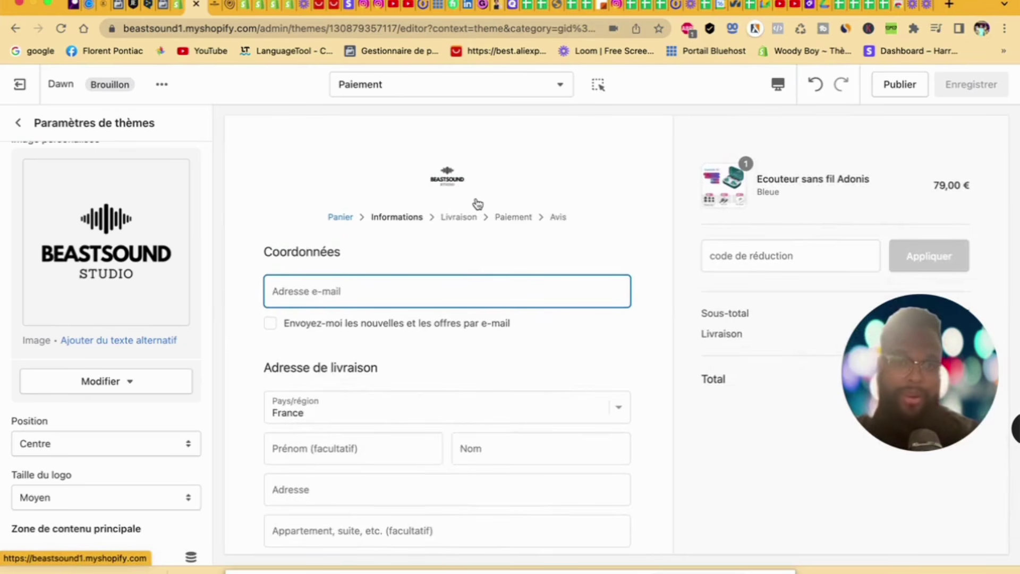
Step: Leave the theme settings, return to the Page d'accueil template and review its section list
left_click(18, 124)
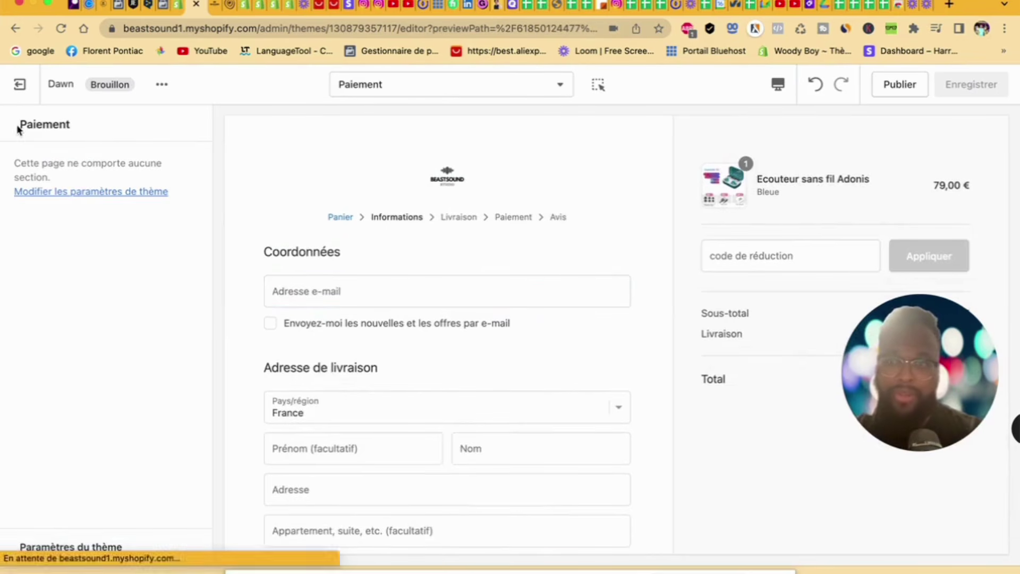
left_click(486, 87)
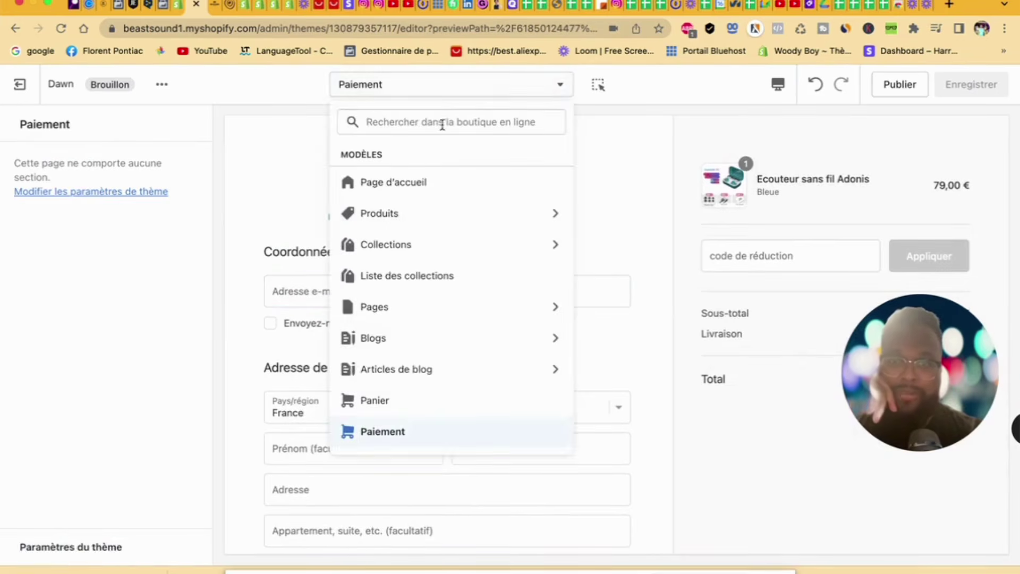
left_click(421, 190)
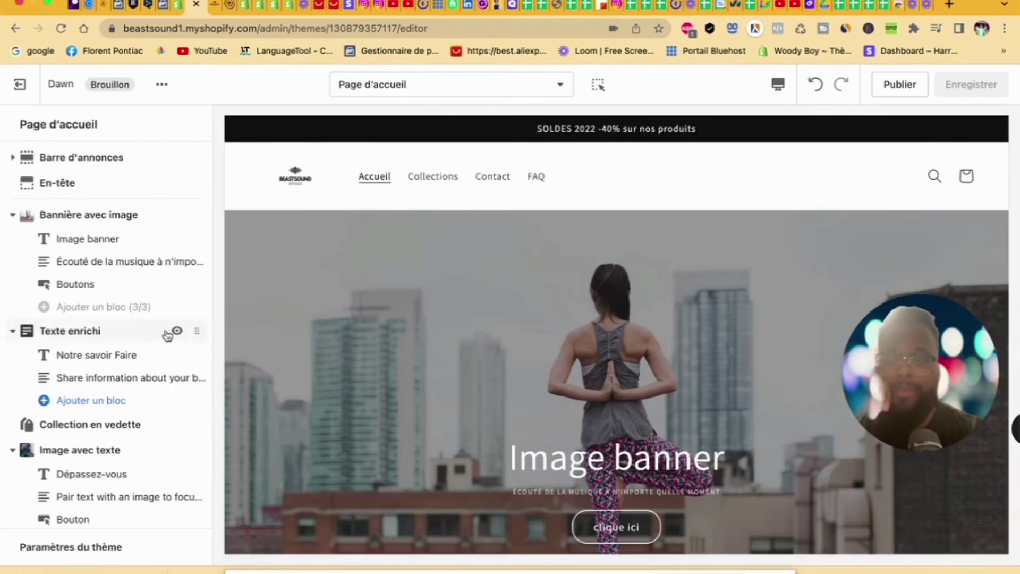
scroll(168, 335, "down", 10)
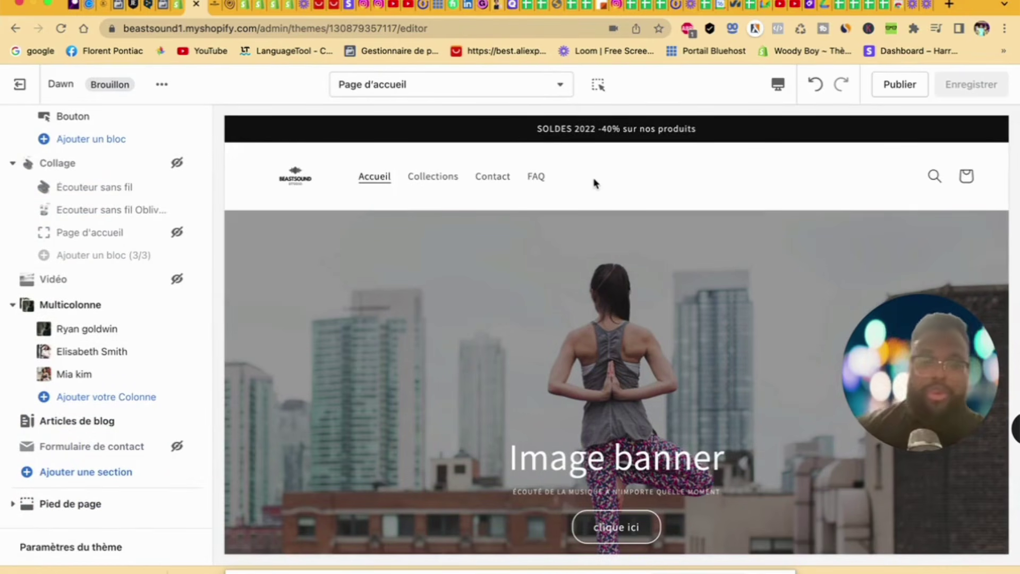
Step: Turn on the preview inspector to view the add-section control above the image banner, and turn it off again
left_click(598, 88)
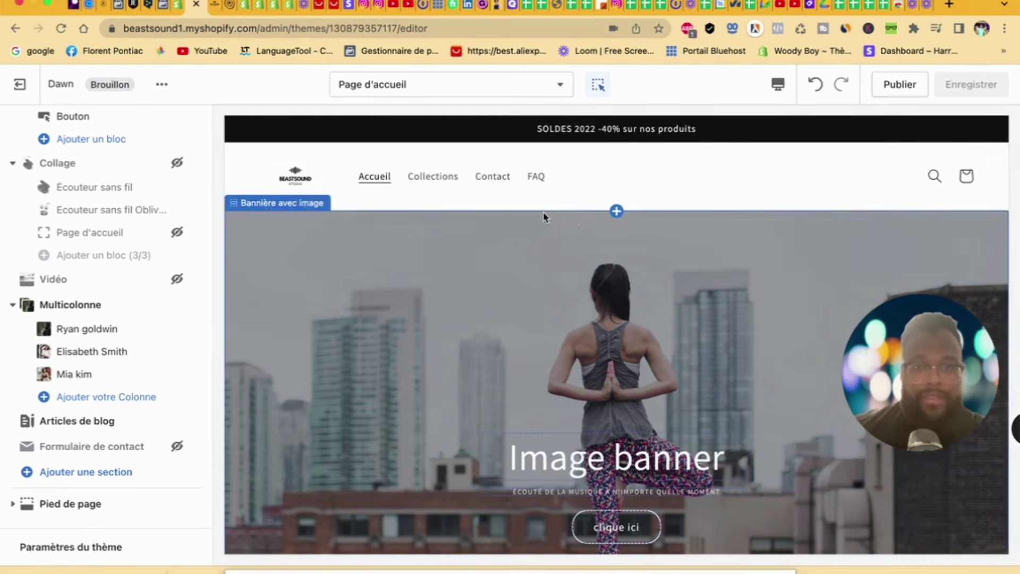
mouse_move(623, 220)
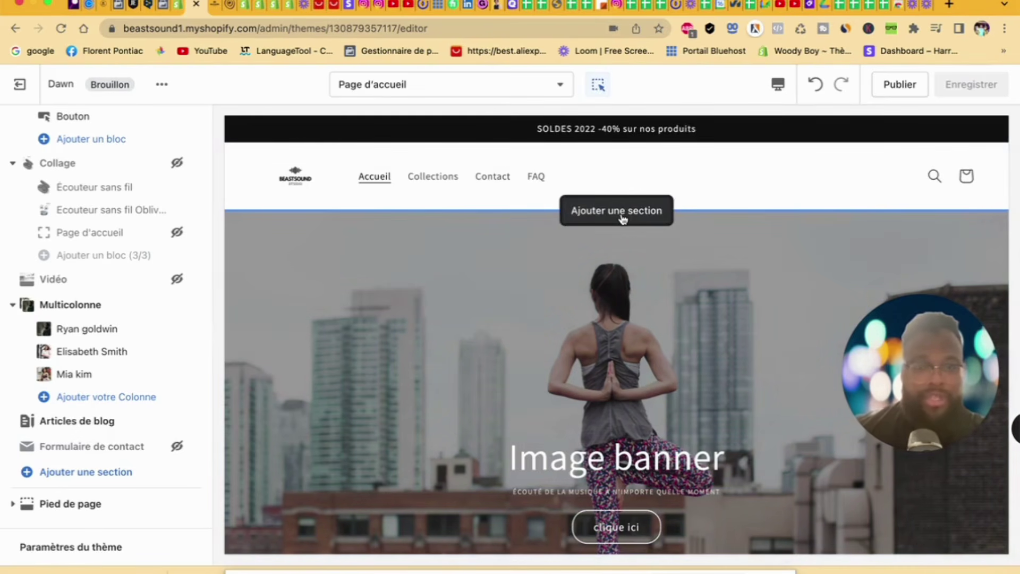
left_click(598, 88)
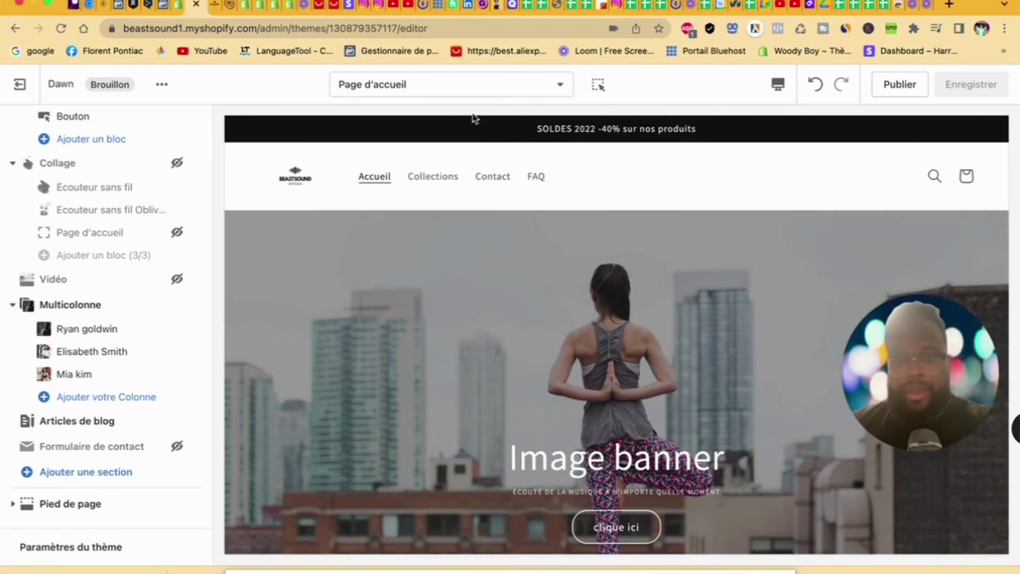
Step: Switch the editor to the Produit par défaut product template
left_click(455, 93)
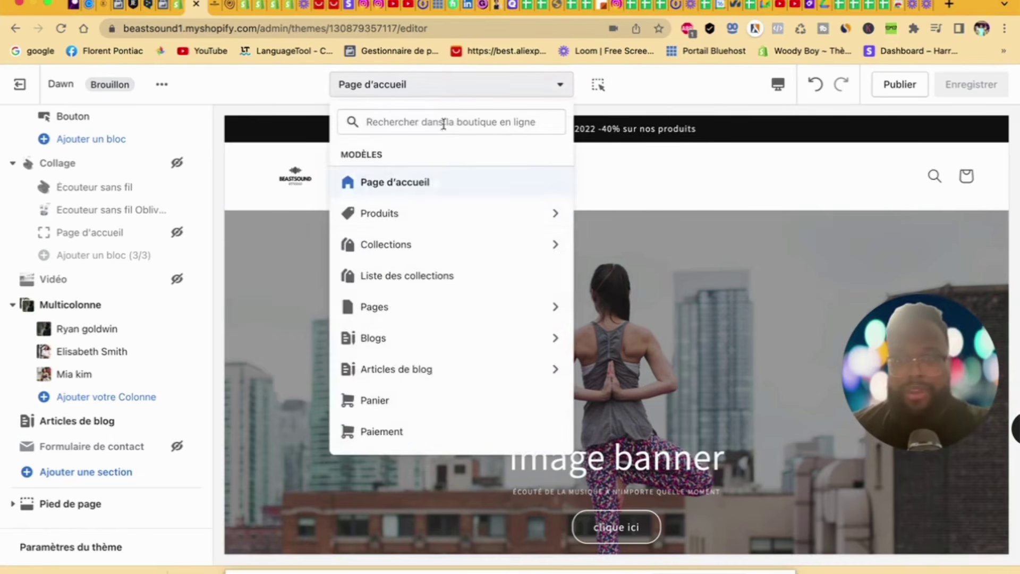
left_click(424, 217)
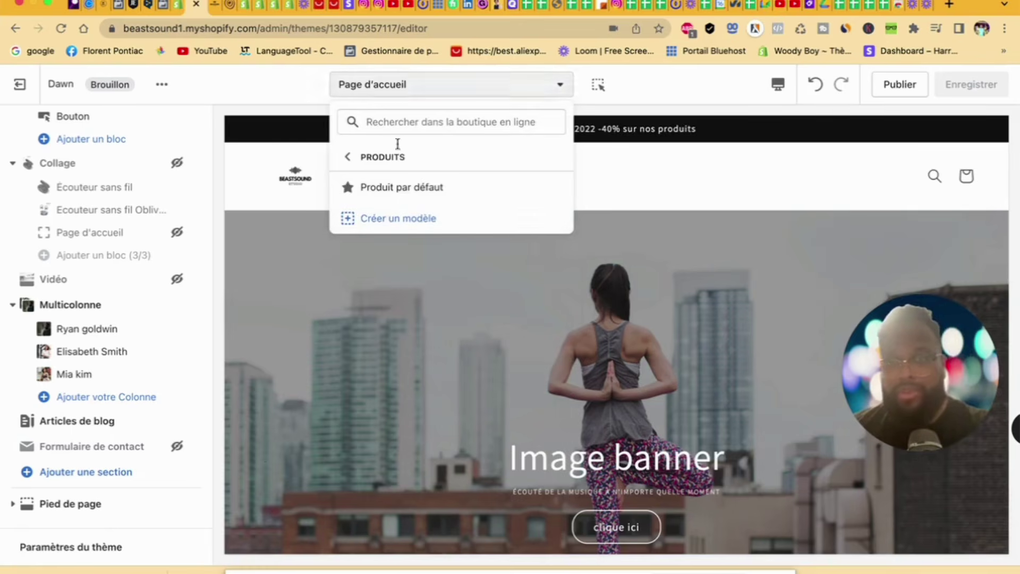
left_click(396, 188)
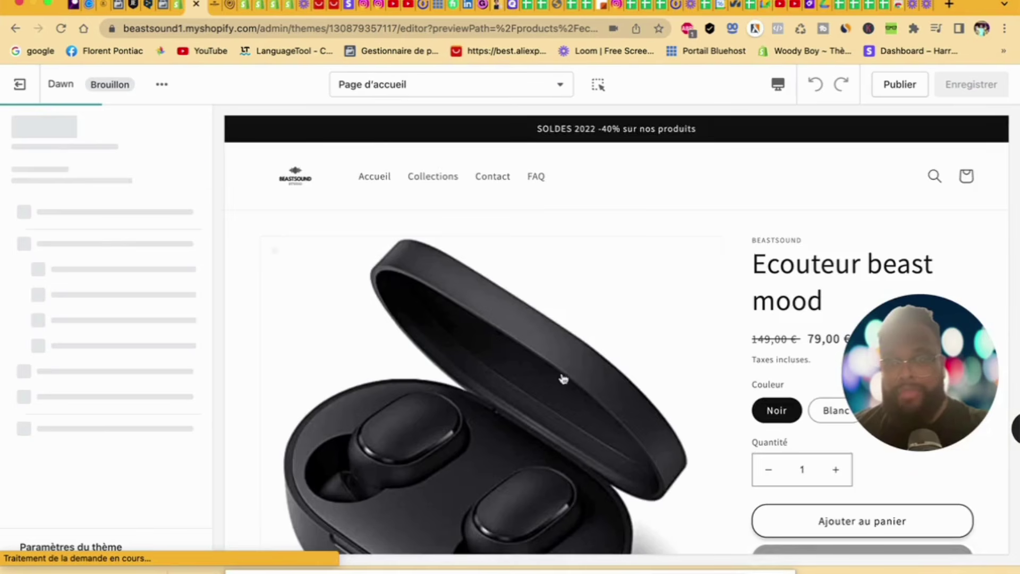
left_click_drag(927, 341, 954, 179)
Step: Expand the Materials, Shipping & Returns, Dimensions and Care Instructions rows in the product page preview
scroll(832, 494, "down", 3)
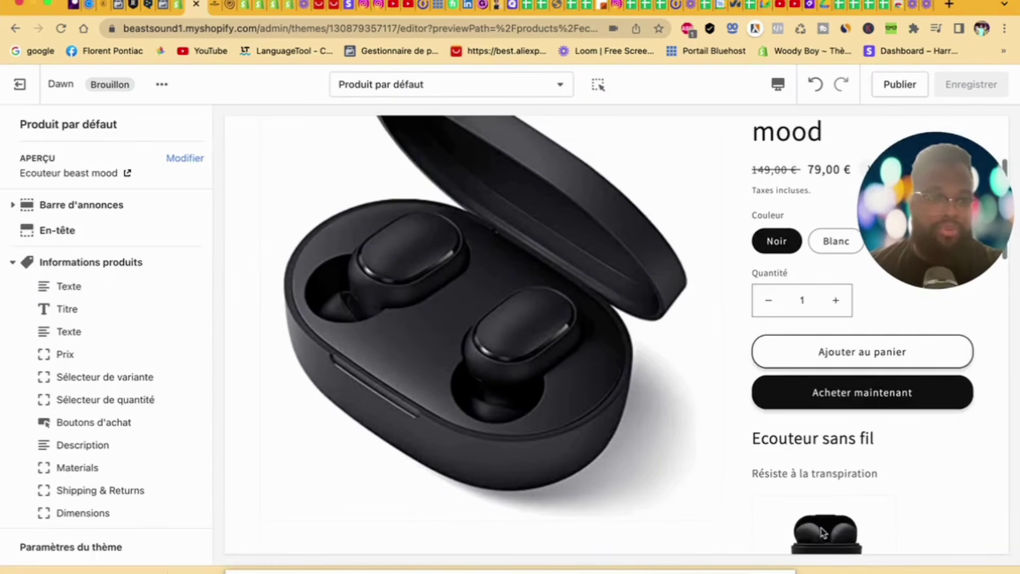
scroll(857, 417, "down", 10)
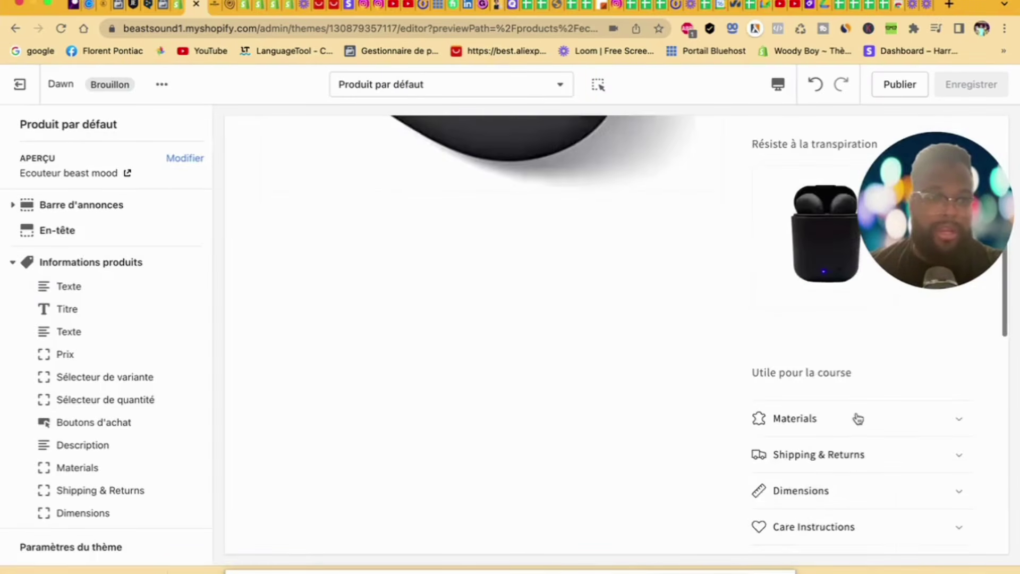
scroll(857, 417, "up", 3)
scroll(855, 419, "up", 2)
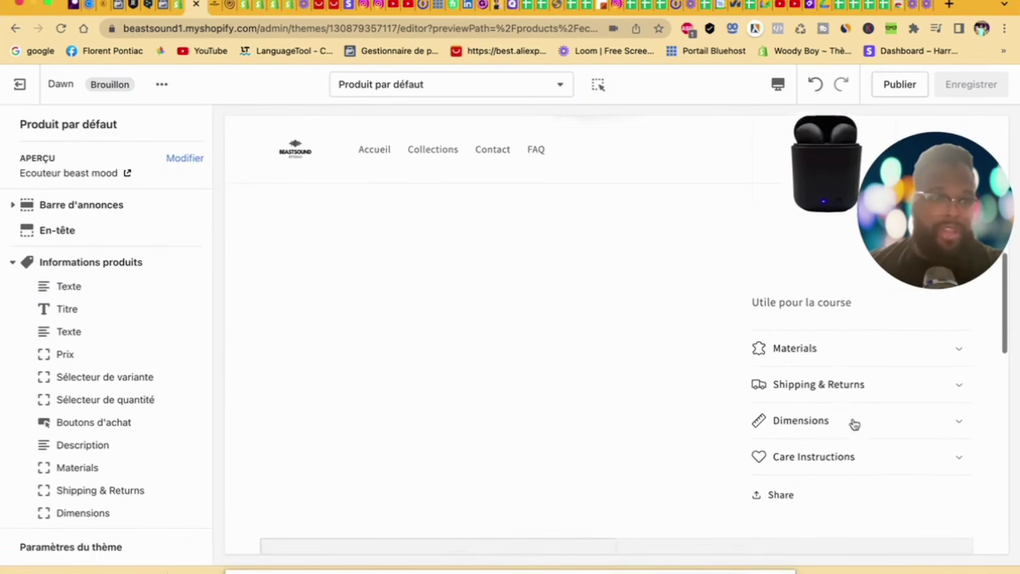
left_click(871, 362)
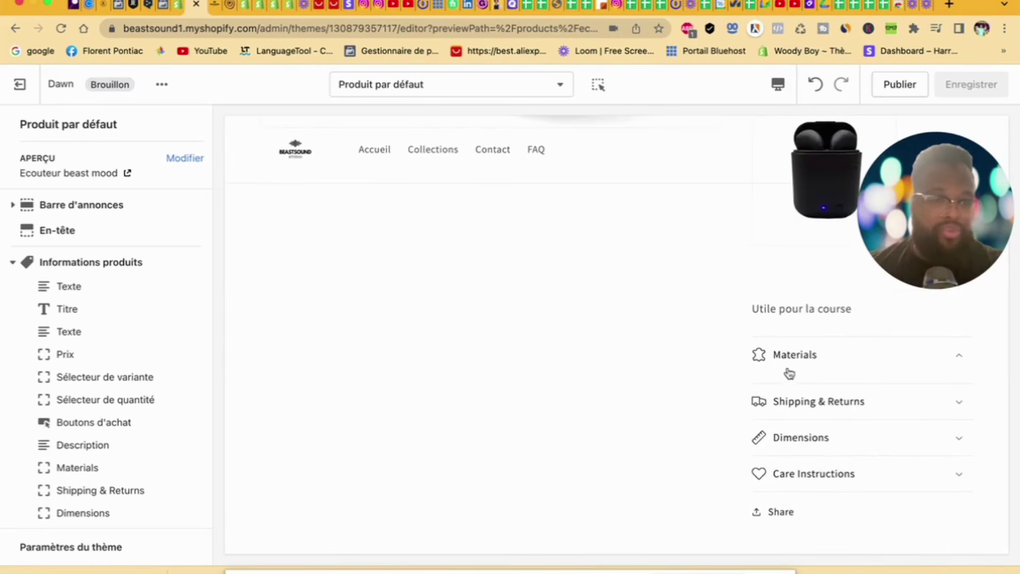
left_click(845, 406)
left_click(845, 461)
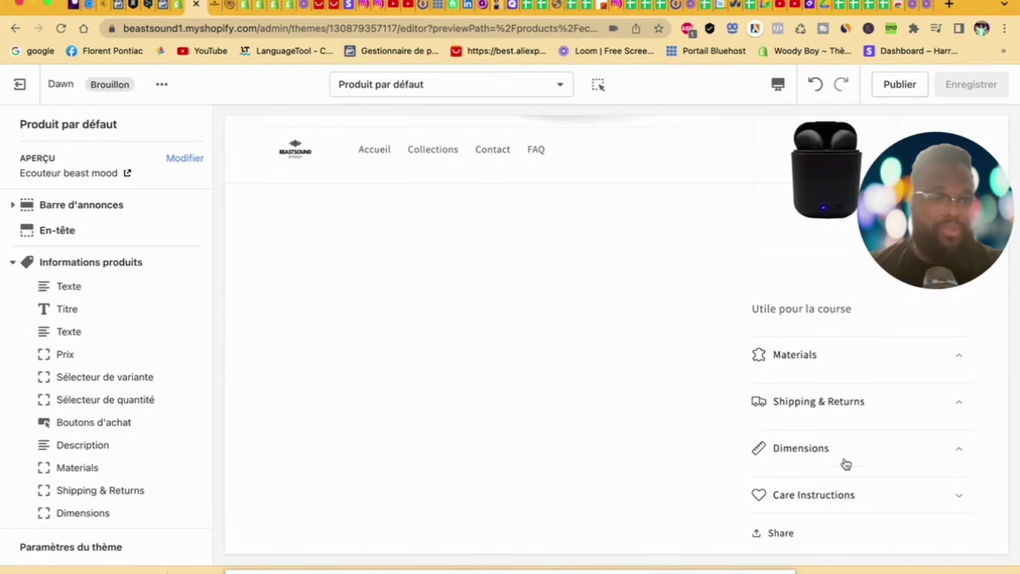
left_click(846, 505)
scroll(846, 503, "down", 1)
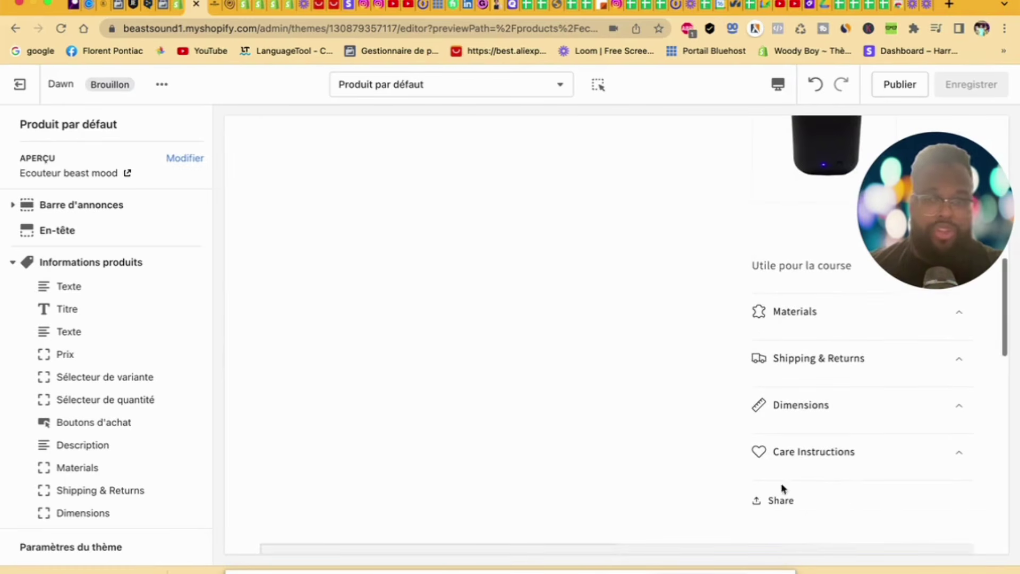
Step: Review the image with text, shipping and exchange columns, recommended products and footer in the product page preview
scroll(551, 419, "down", 8)
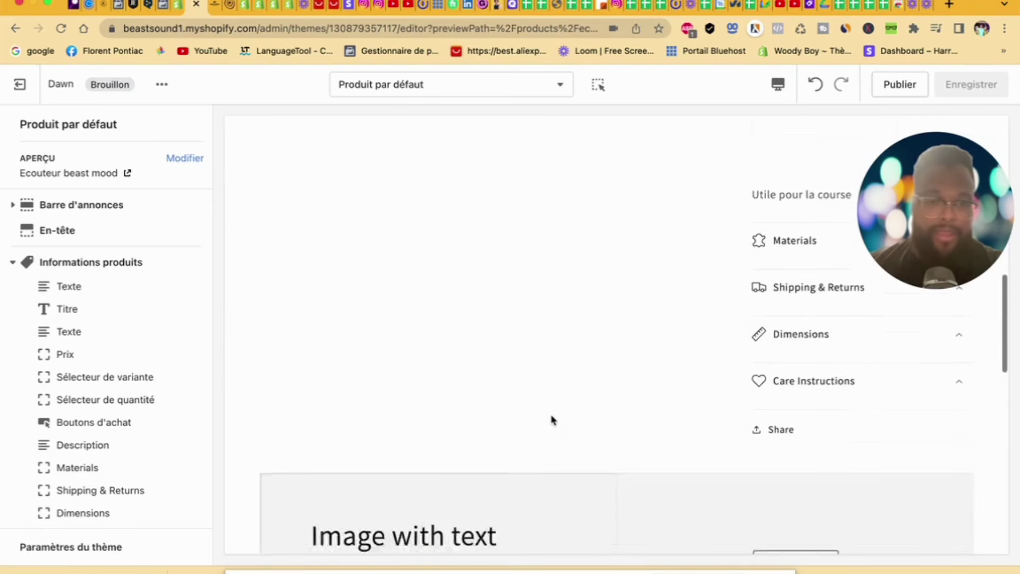
scroll(550, 419, "down", 1)
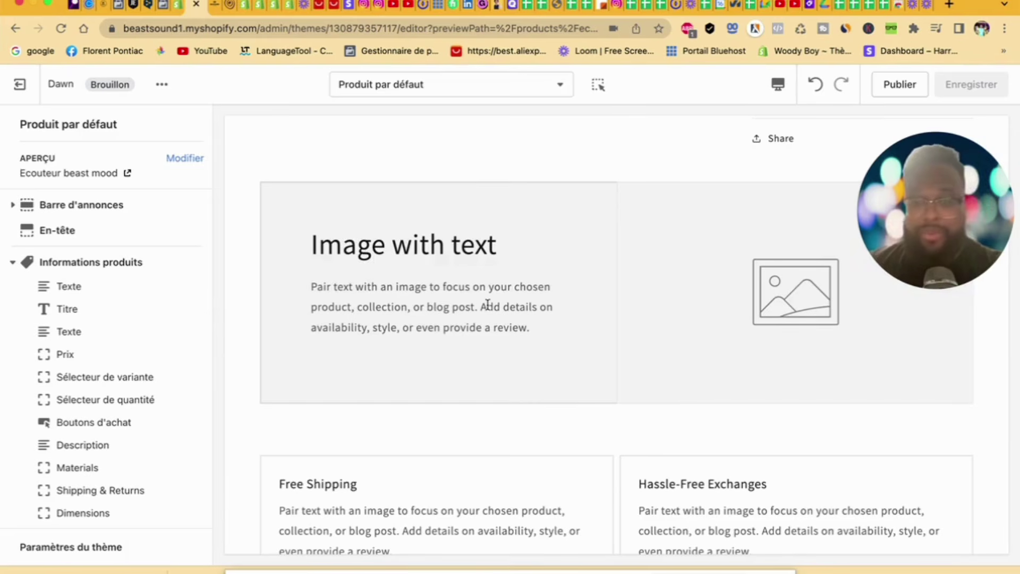
scroll(488, 305, "down", 6)
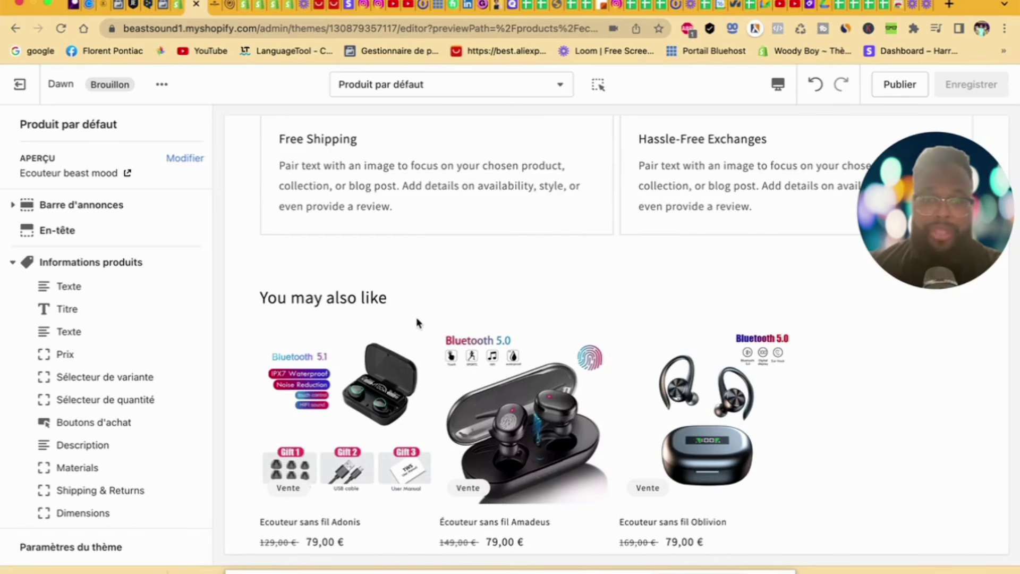
scroll(416, 322, "down", 5)
scroll(432, 269, "up", 12)
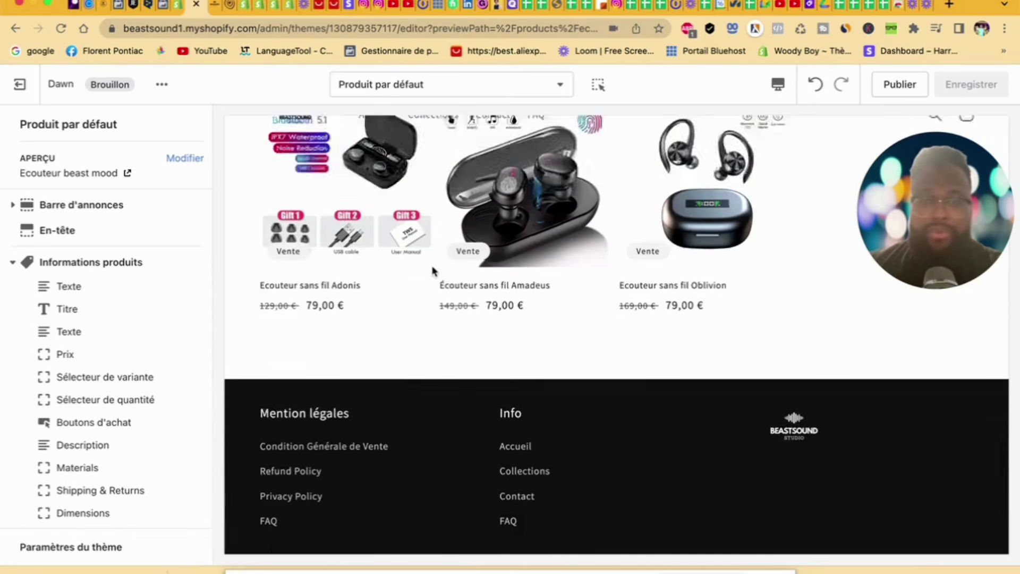
scroll(433, 271, "up", 3)
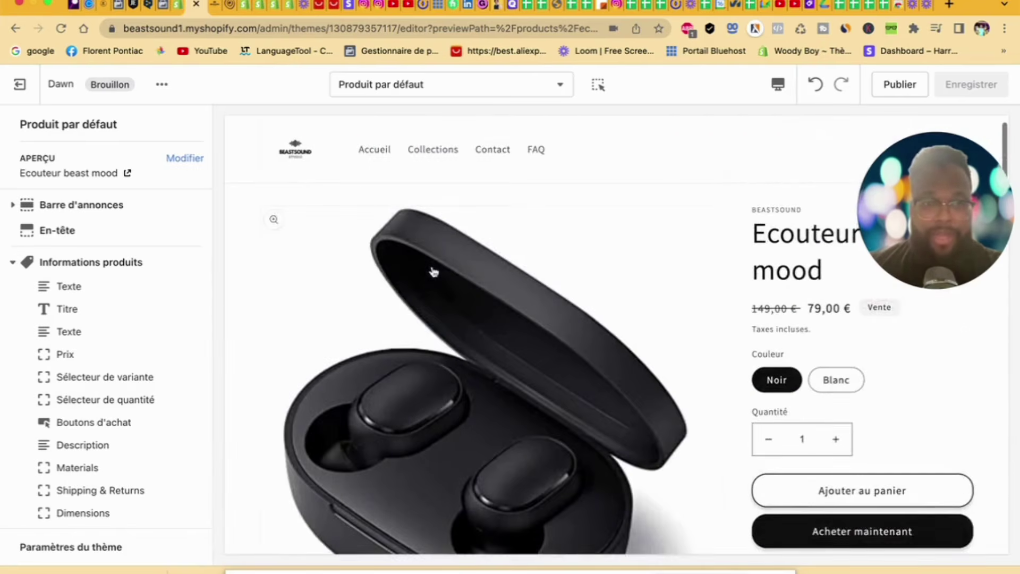
Step: Examine the settings of the first Texte, Titre and second Texte blocks under Informations produits
left_click(84, 291)
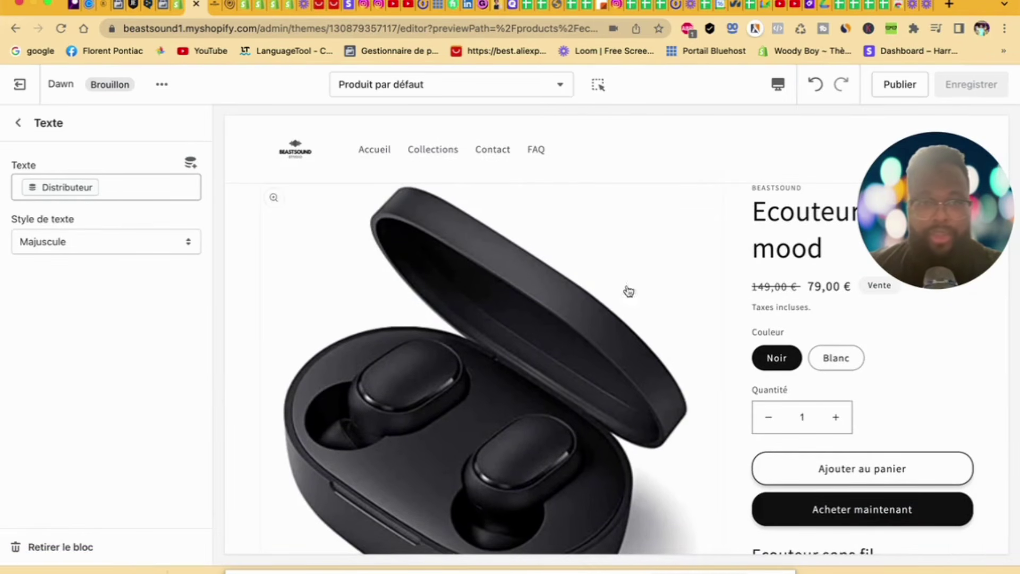
left_click(19, 125)
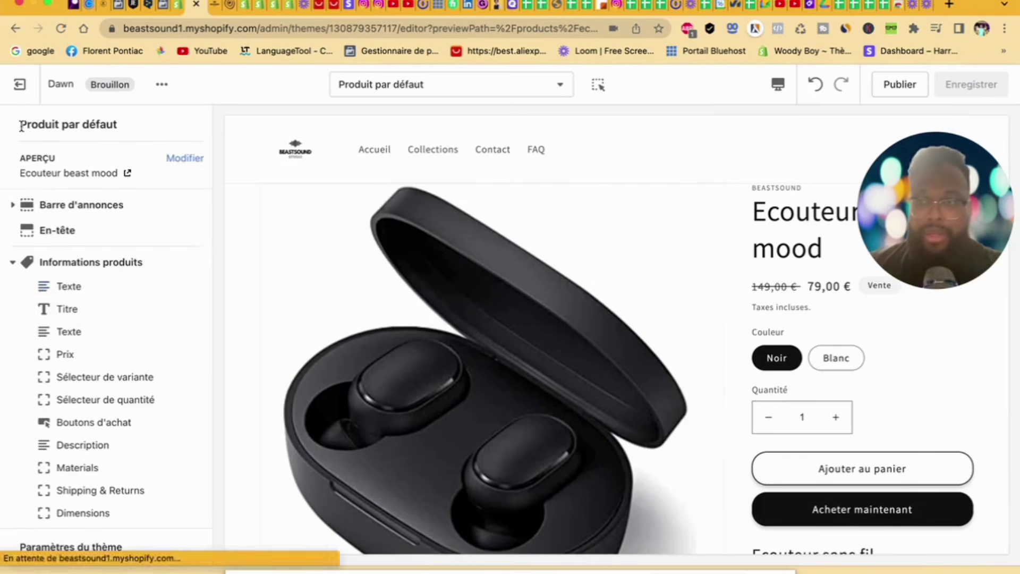
left_click(108, 317)
left_click(17, 125)
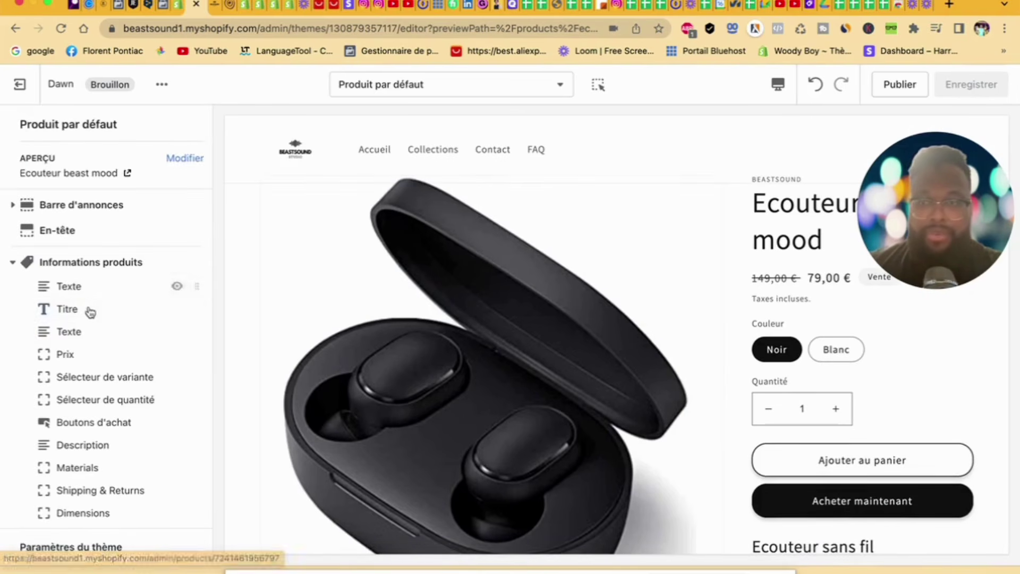
left_click(94, 334)
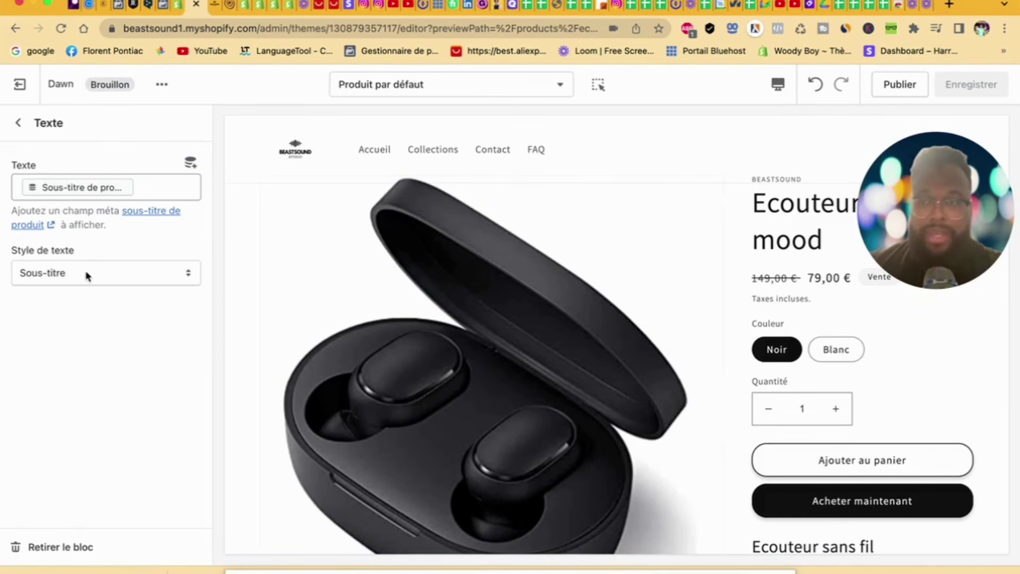
left_click(18, 122)
Step: Check the Prix block's settings and open those of the Sélecteur de variante block
left_click(102, 359)
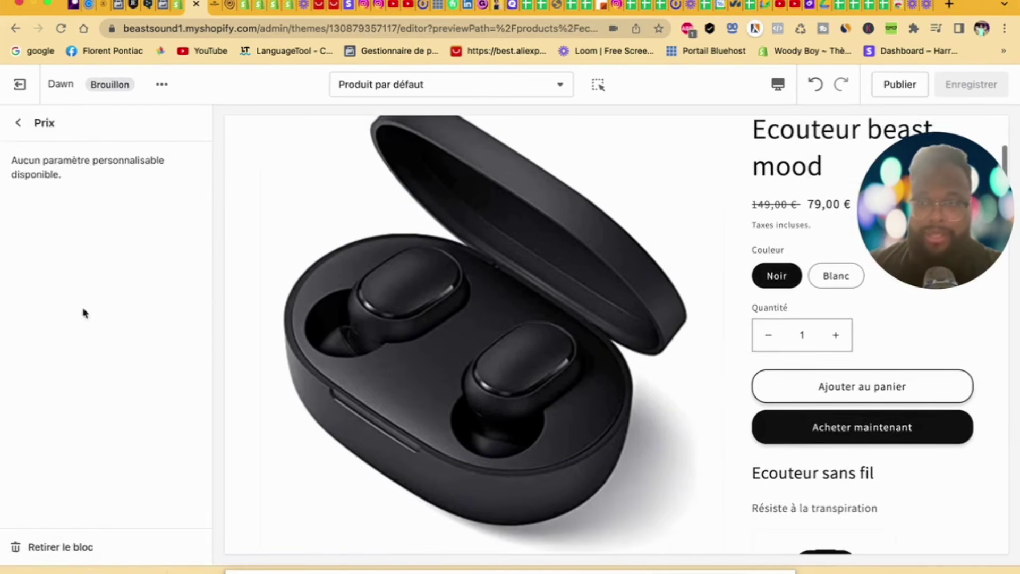
left_click(30, 130)
left_click(125, 377)
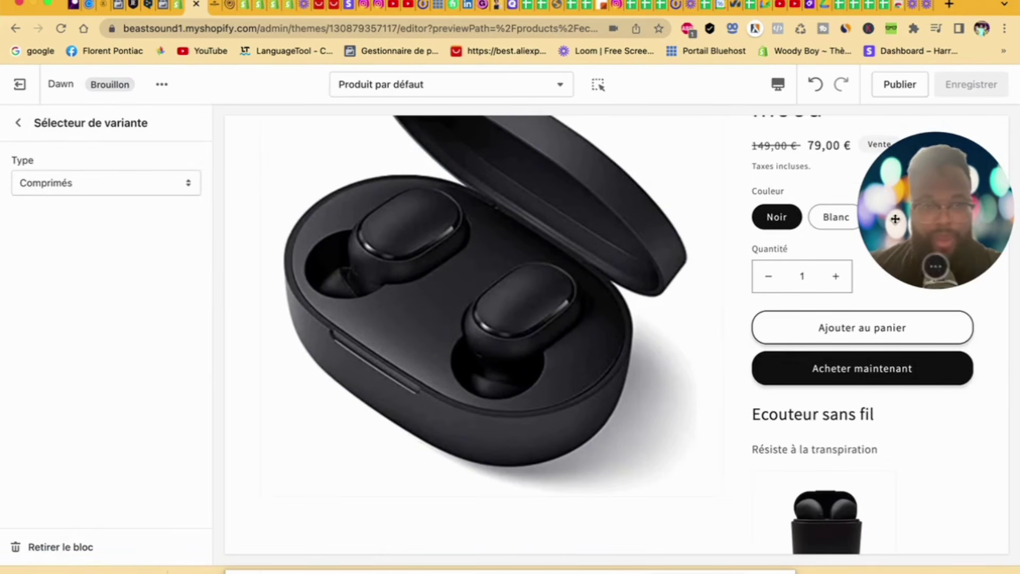
left_click_drag(906, 228, 897, 418)
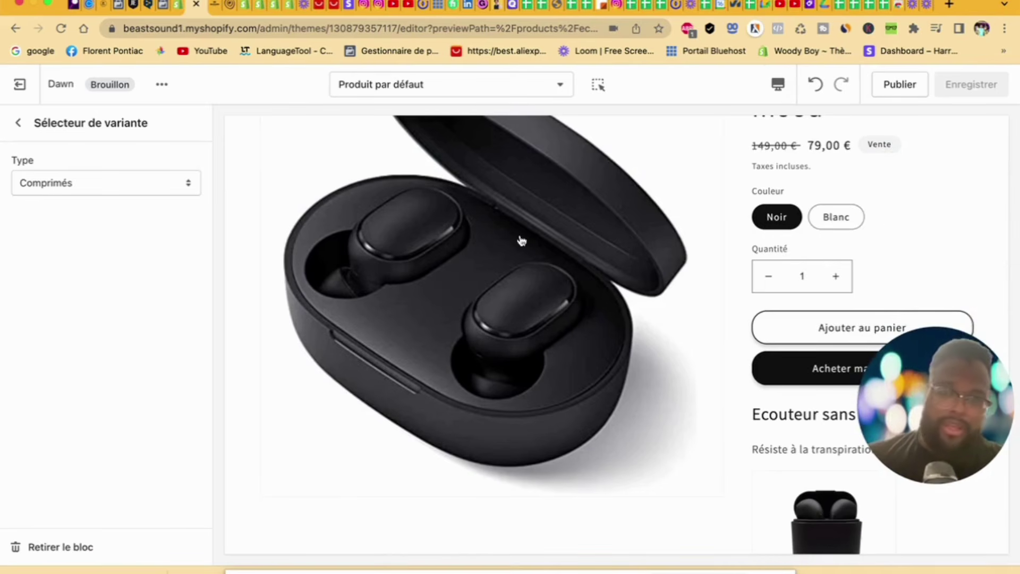
Step: Try the Menu déroulant type for the variant selector, preview its Couleur options, and restore the Comprimés type
left_click(148, 191)
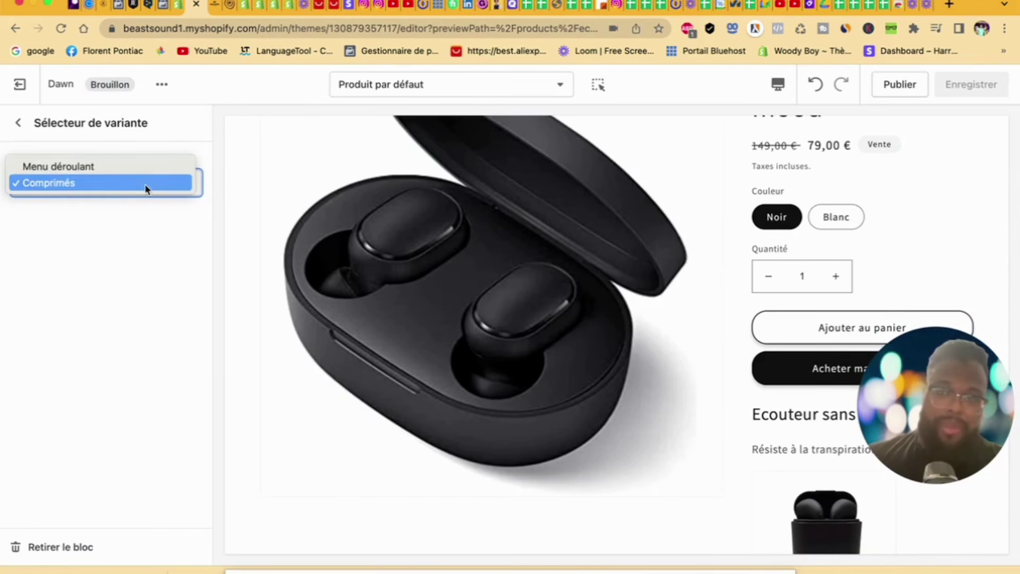
left_click(144, 169)
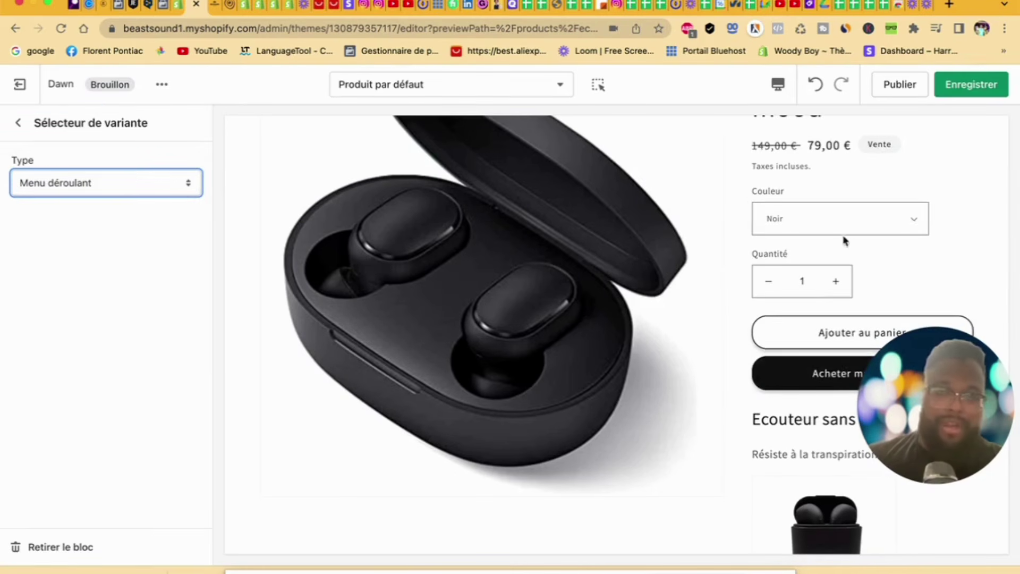
left_click(875, 229)
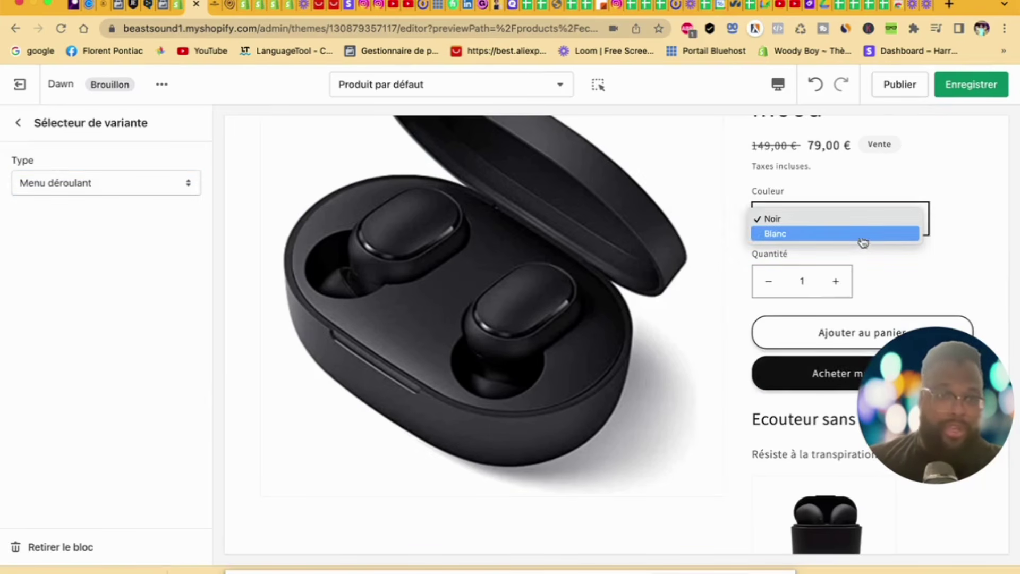
left_click(906, 283)
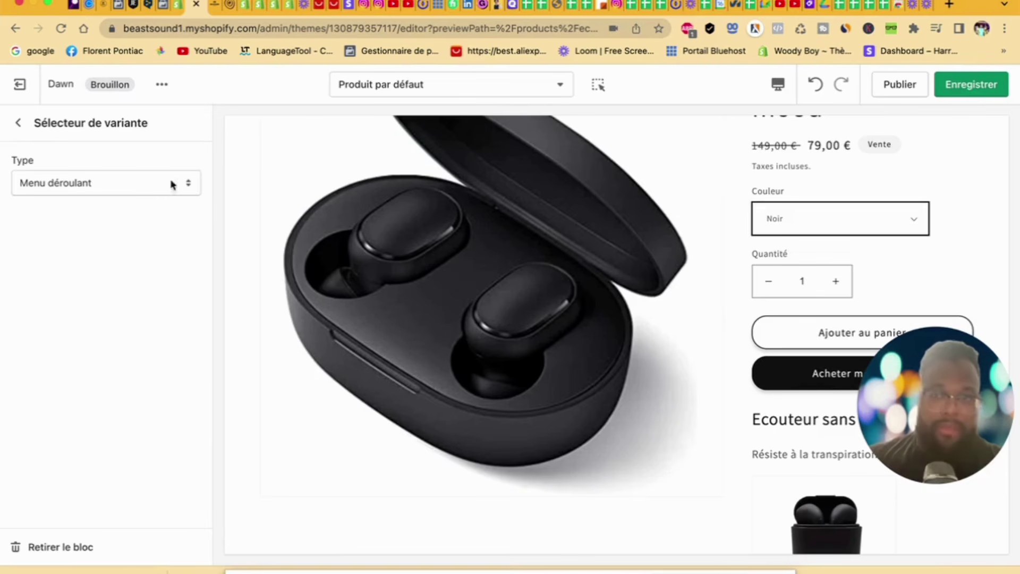
left_click(154, 183)
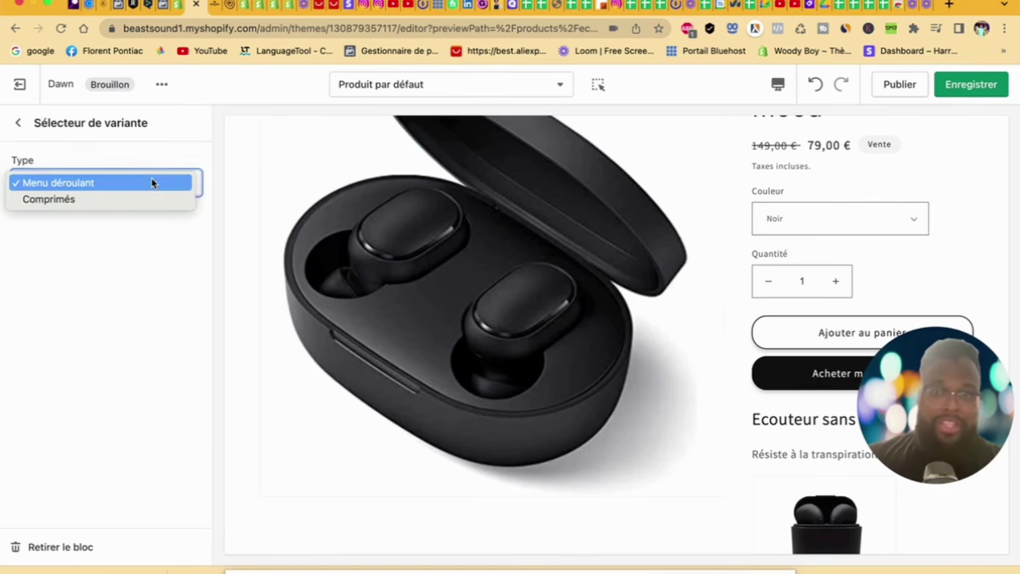
left_click(172, 204)
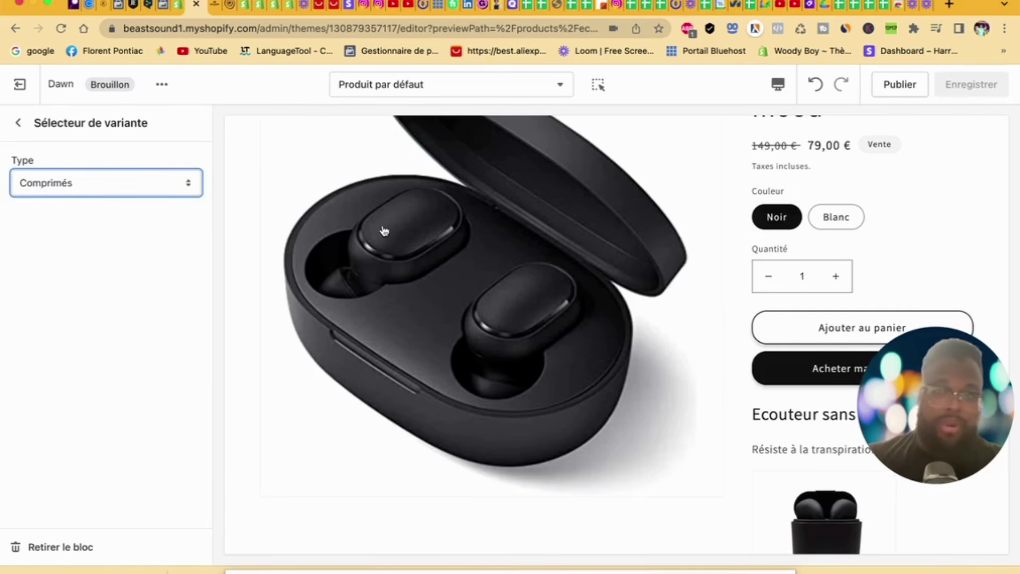
left_click(18, 123)
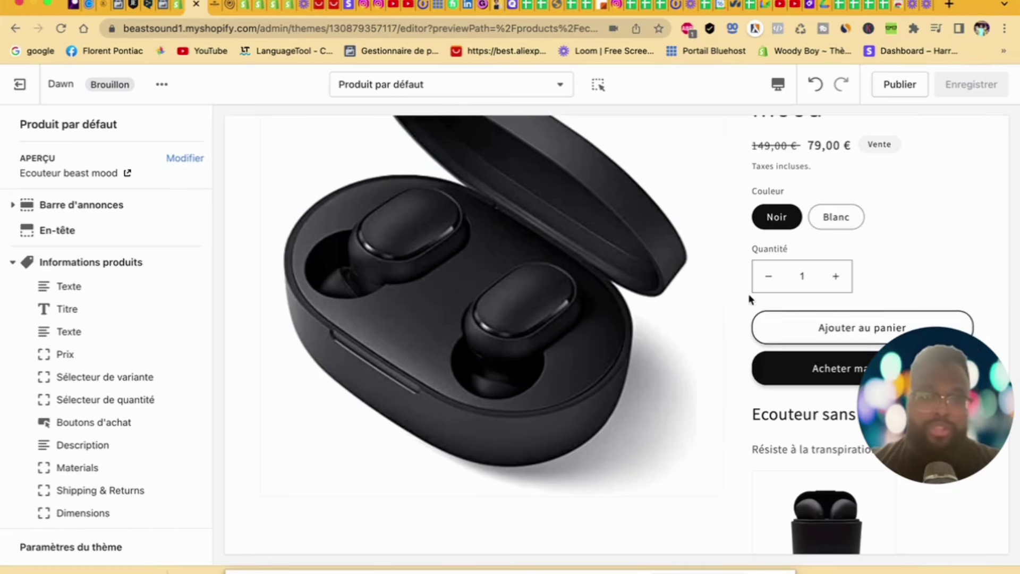
Step: Check the settings of the Sélecteur de quantité, Boutons d'achat and Description blocks
left_click(129, 401)
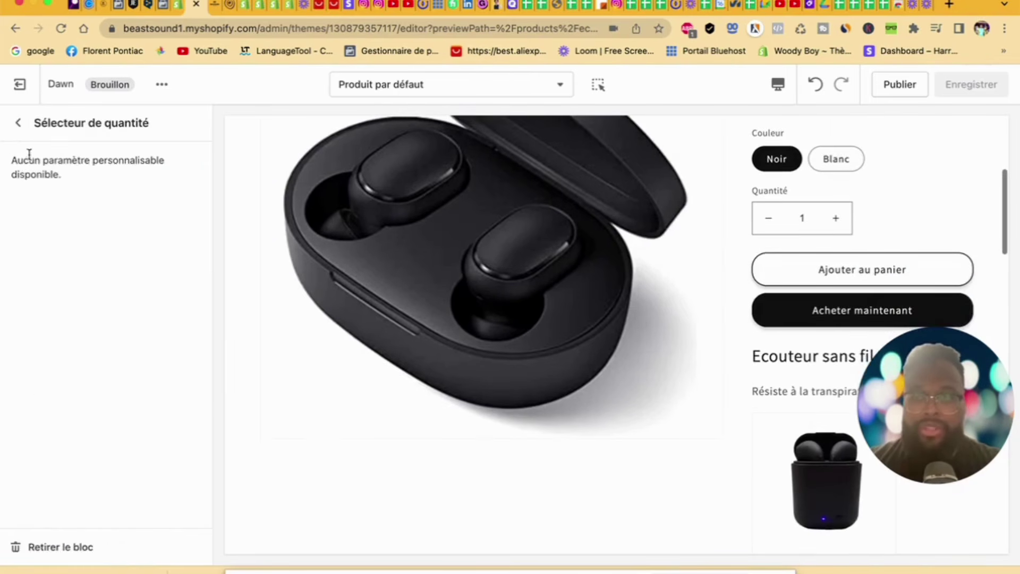
left_click(20, 123)
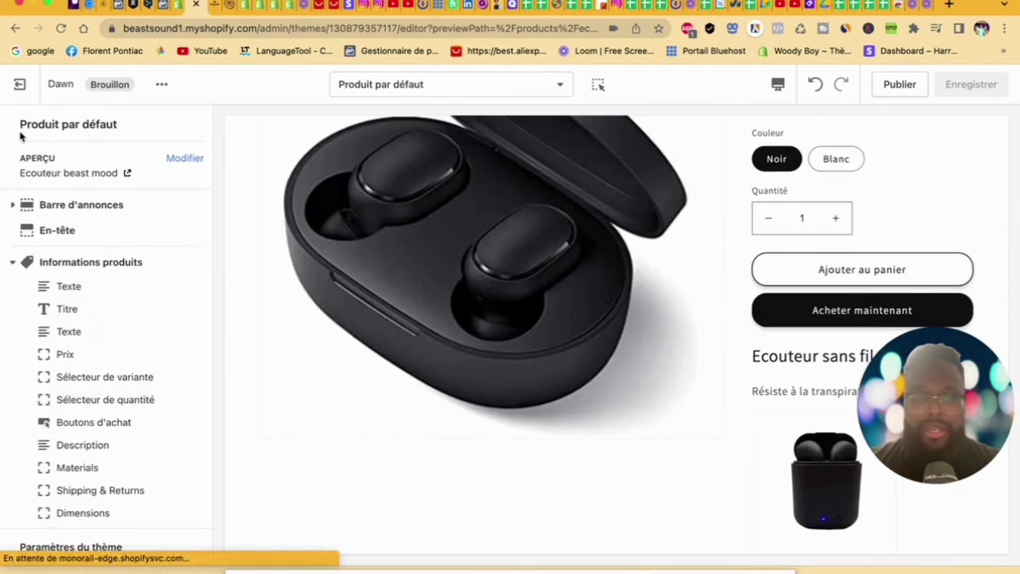
left_click(98, 421)
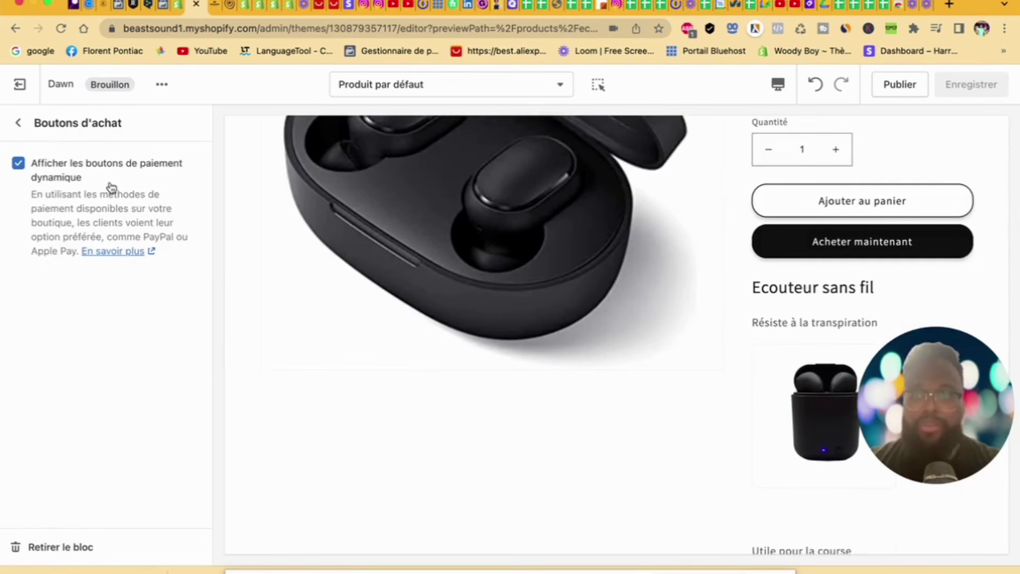
left_click(18, 122)
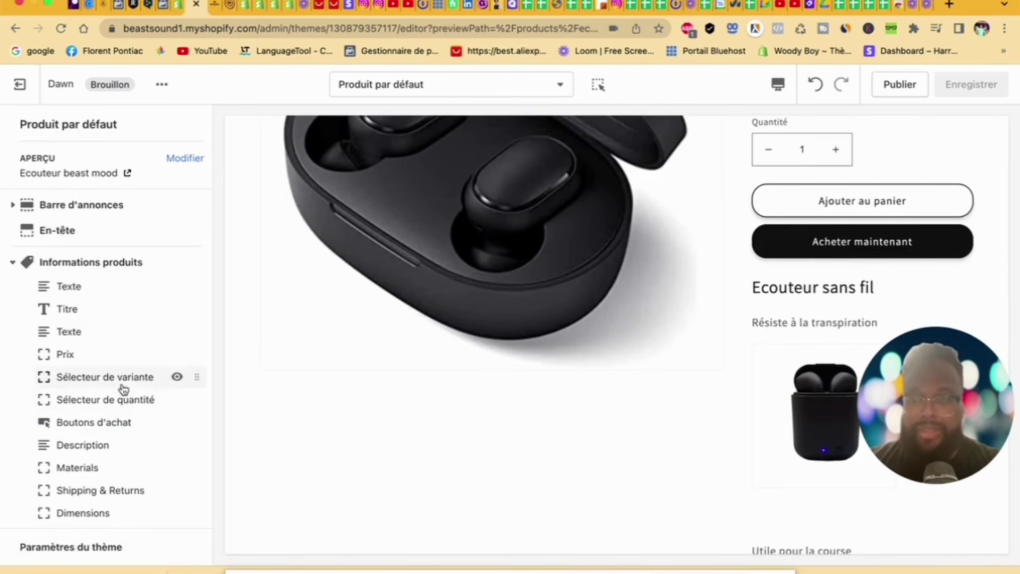
left_click(113, 449)
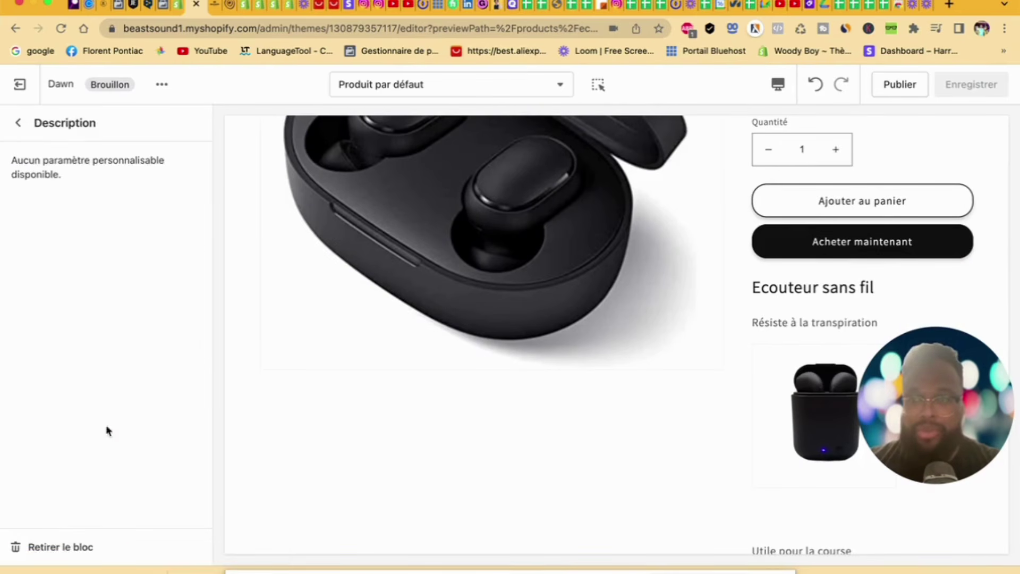
left_click(18, 123)
Step: Review the collapsible rows in the product preview and check the Materials row's settings
scroll(668, 467, "down", 6)
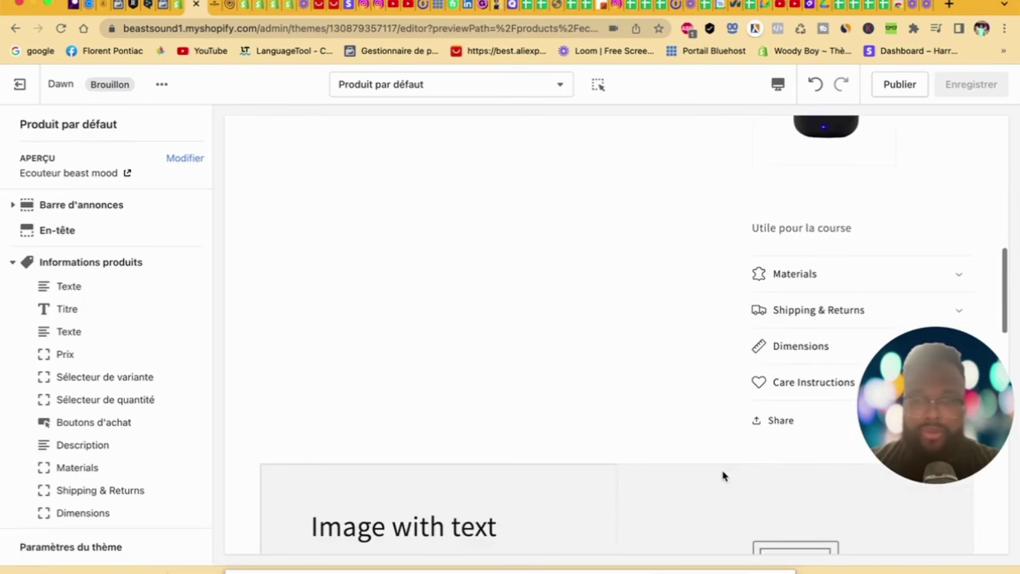
left_click(114, 469)
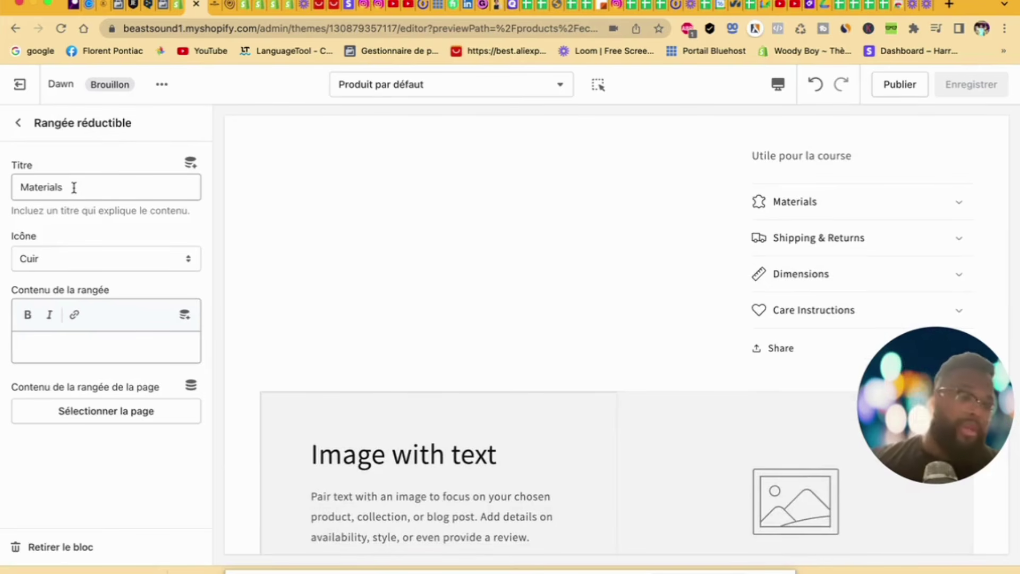
left_click(17, 123)
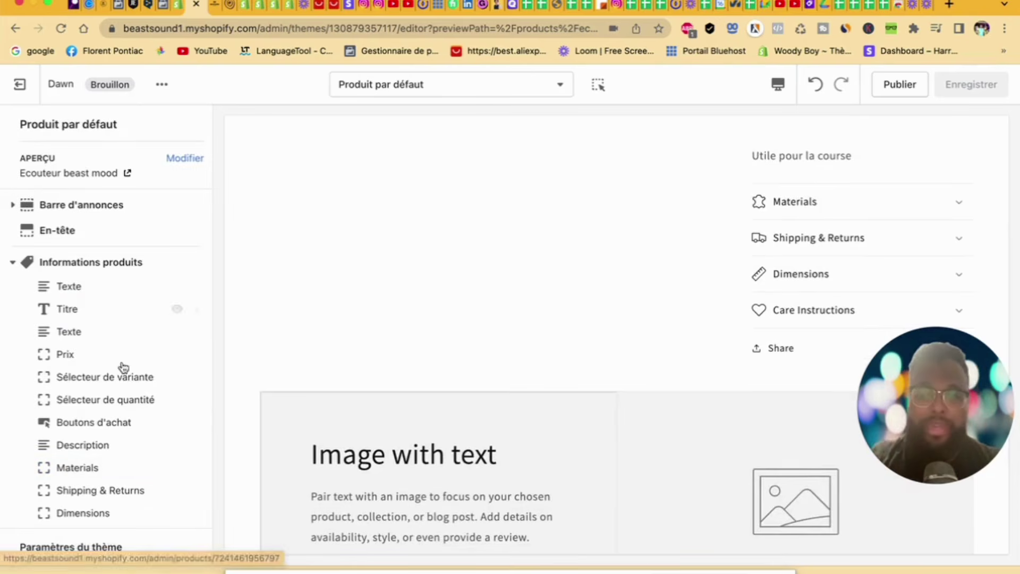
Step: Browse the block types that can be added to the Informations produits section
scroll(120, 440, "down", 1)
scroll(120, 441, "down", 3)
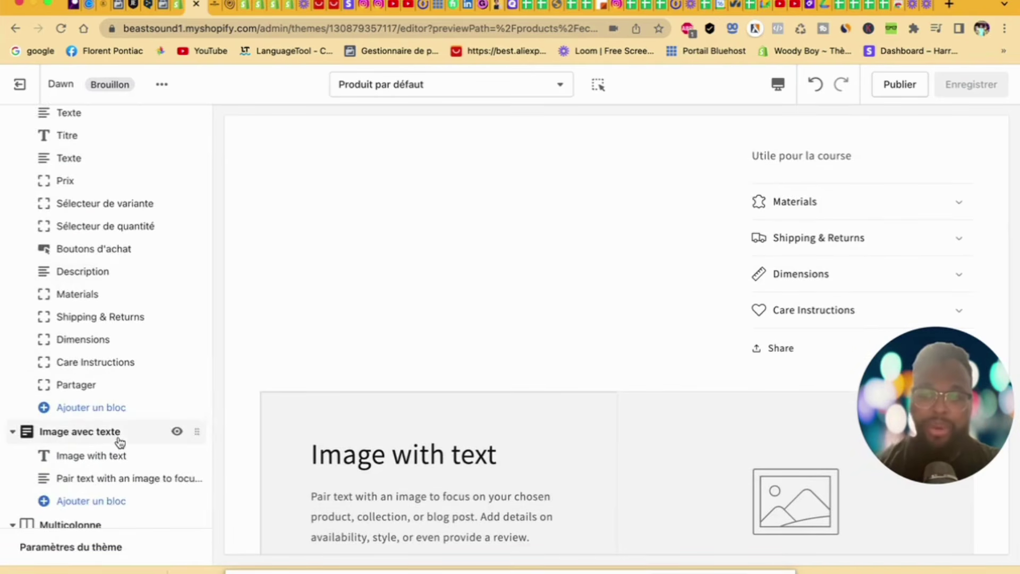
scroll(114, 428, "down", 1)
left_click(100, 361)
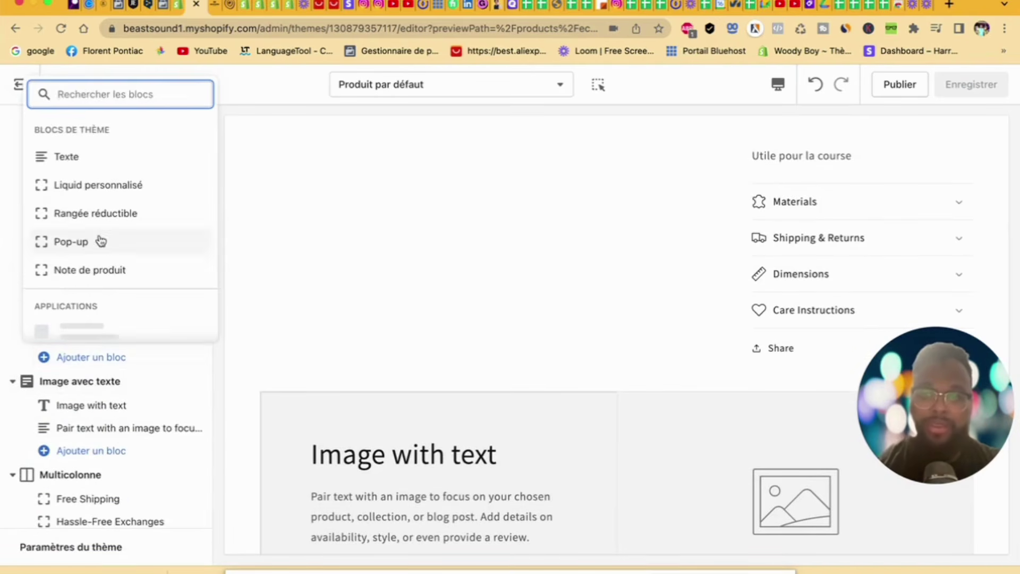
scroll(100, 239, "down", 3)
scroll(100, 240, "up", 3)
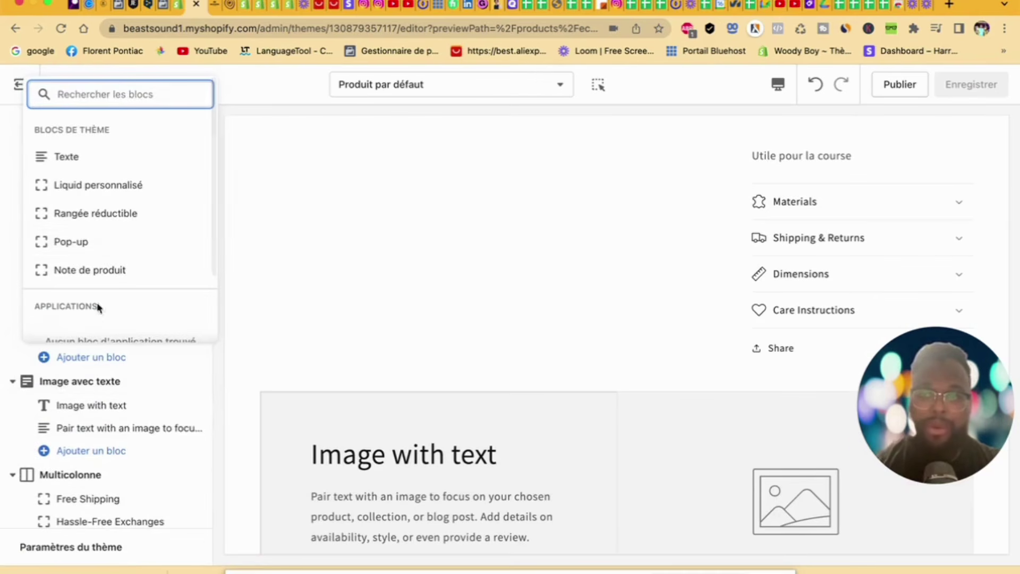
left_click(16, 265)
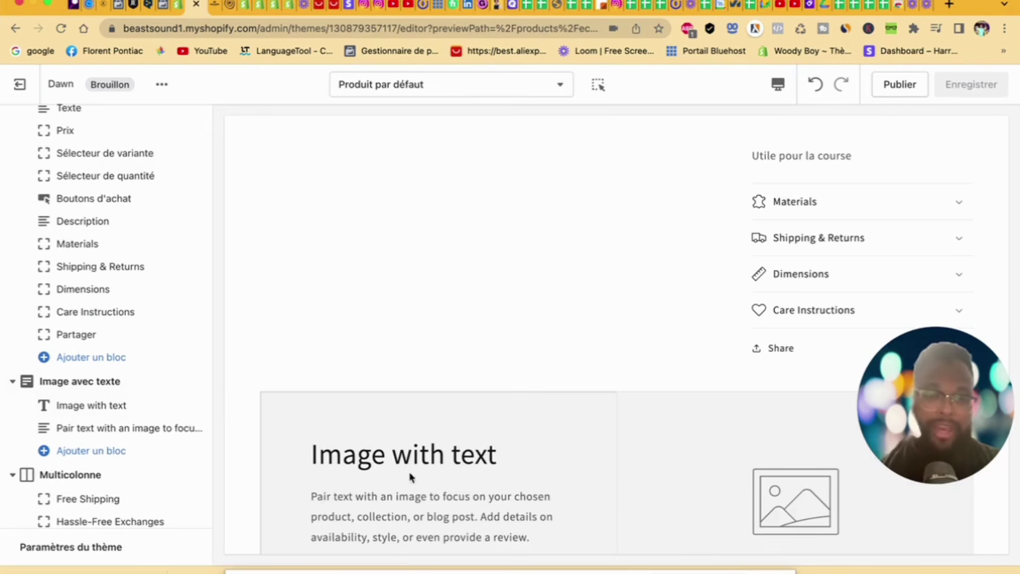
Step: Check the Multicolonne section's settings on the product template
scroll(139, 485, "down", 3)
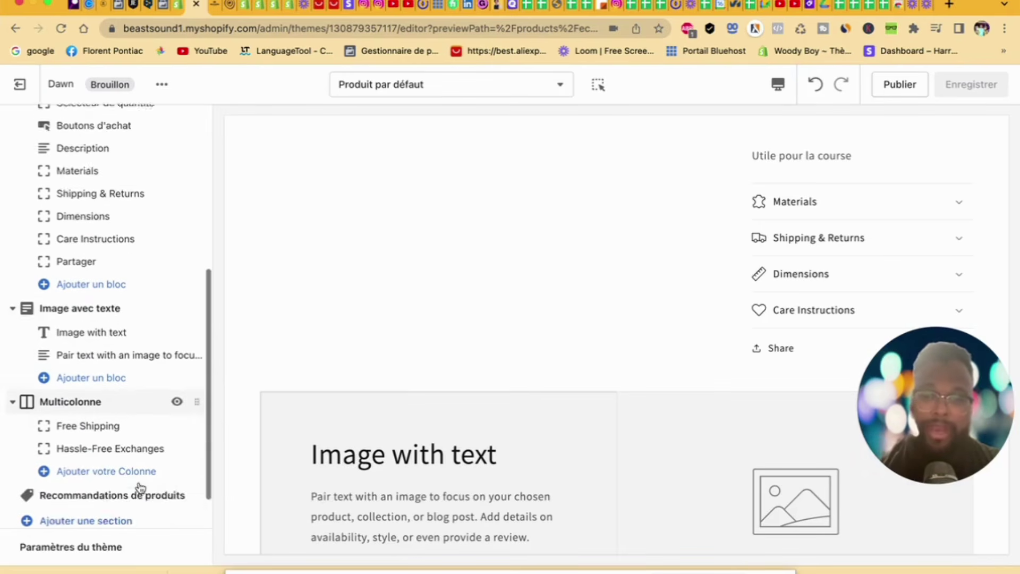
left_click(105, 360)
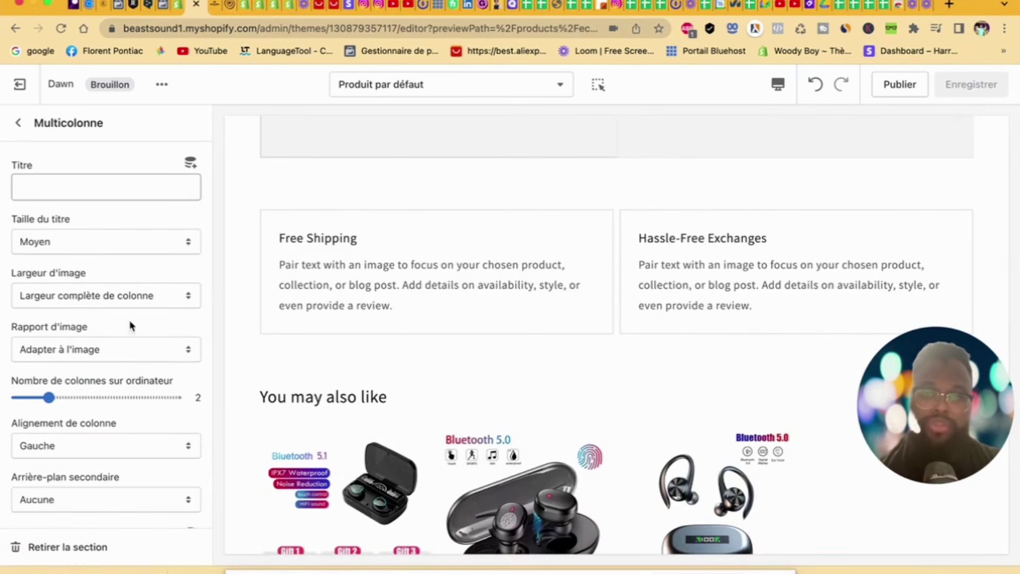
left_click(19, 123)
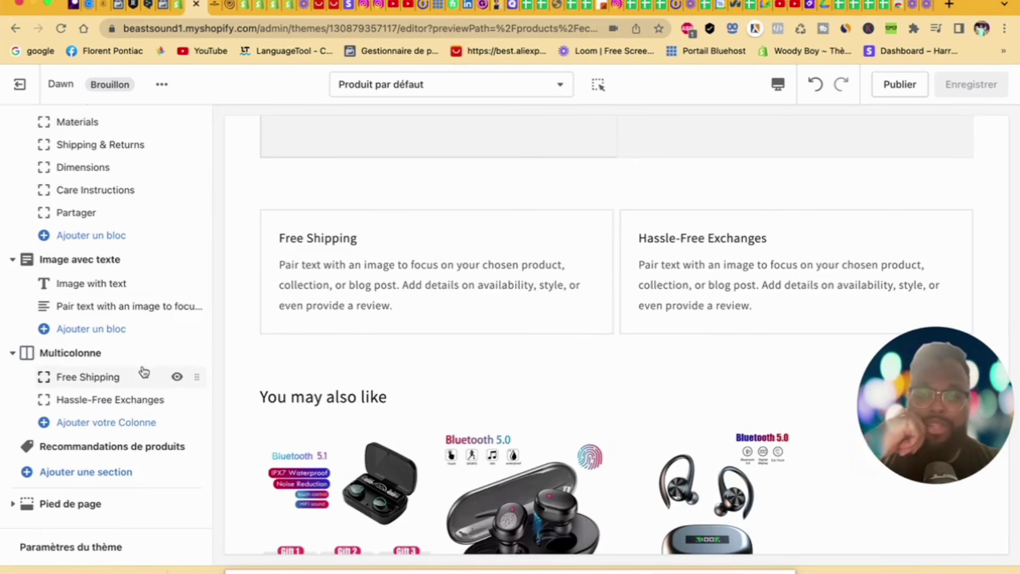
Step: Turn on the vendor and product rating display for the product cards in the Recommandations de produits section
left_click(130, 448)
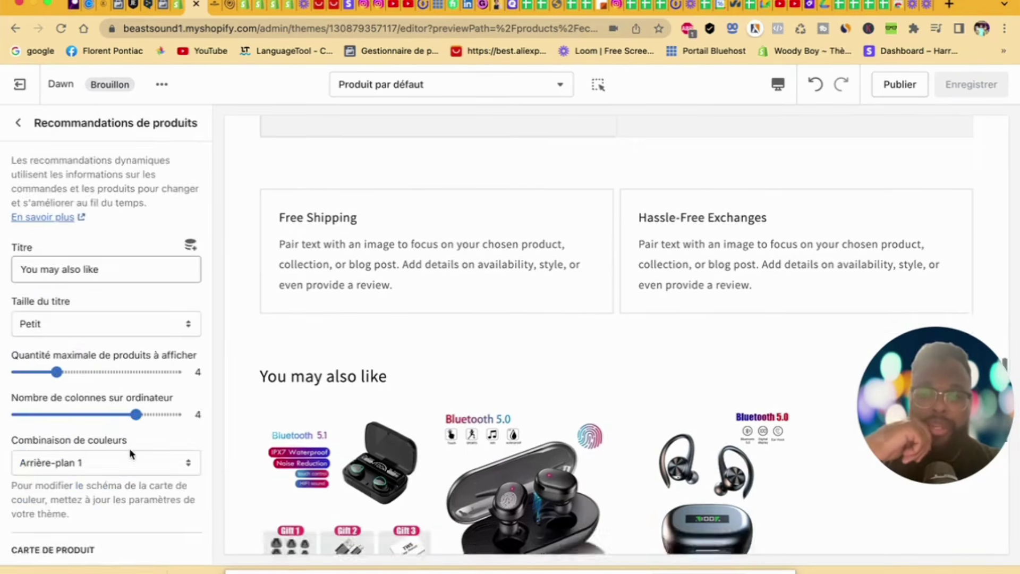
scroll(120, 366, "down", 7)
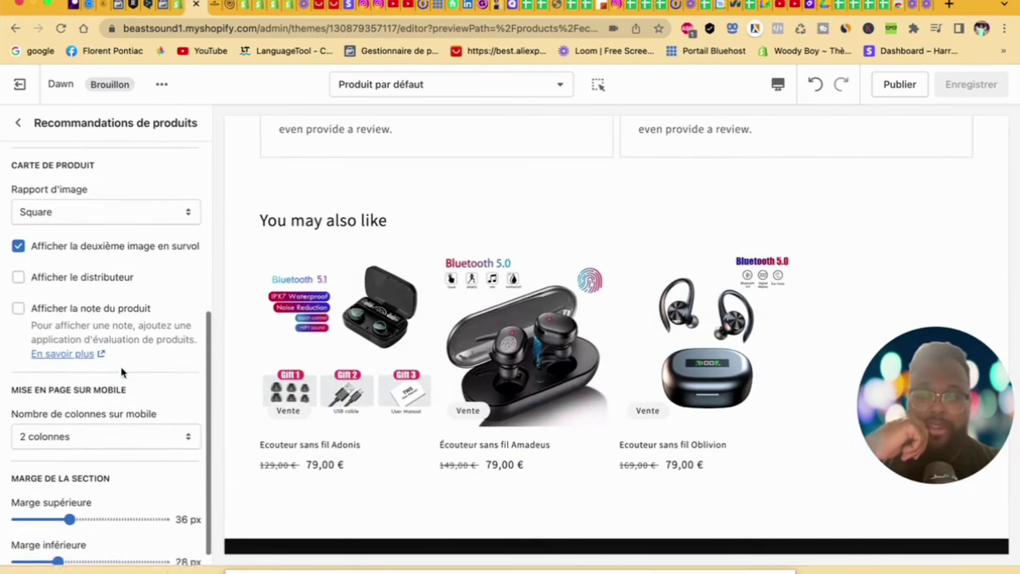
scroll(120, 366, "up", 4)
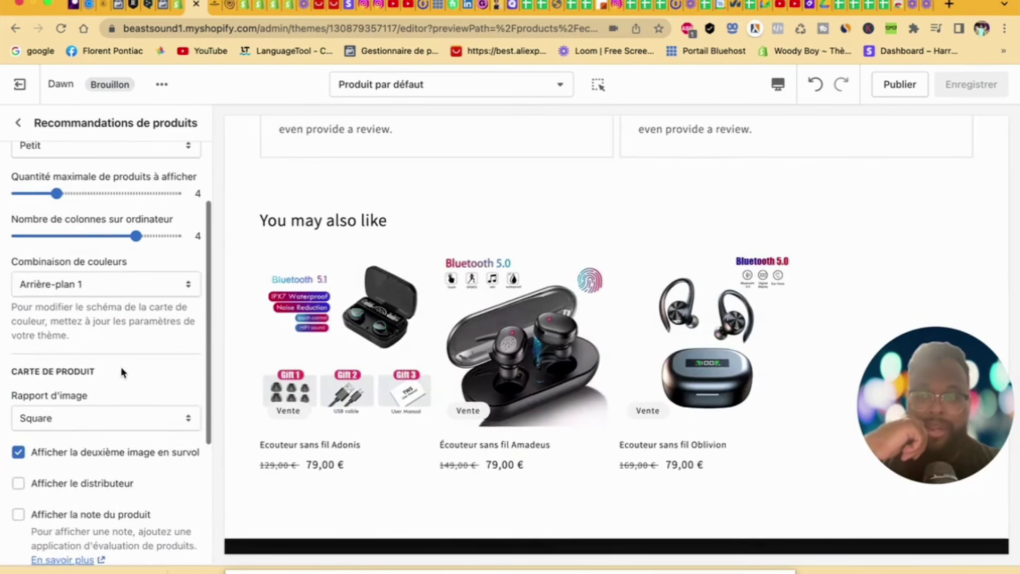
scroll(120, 367, "down", 1)
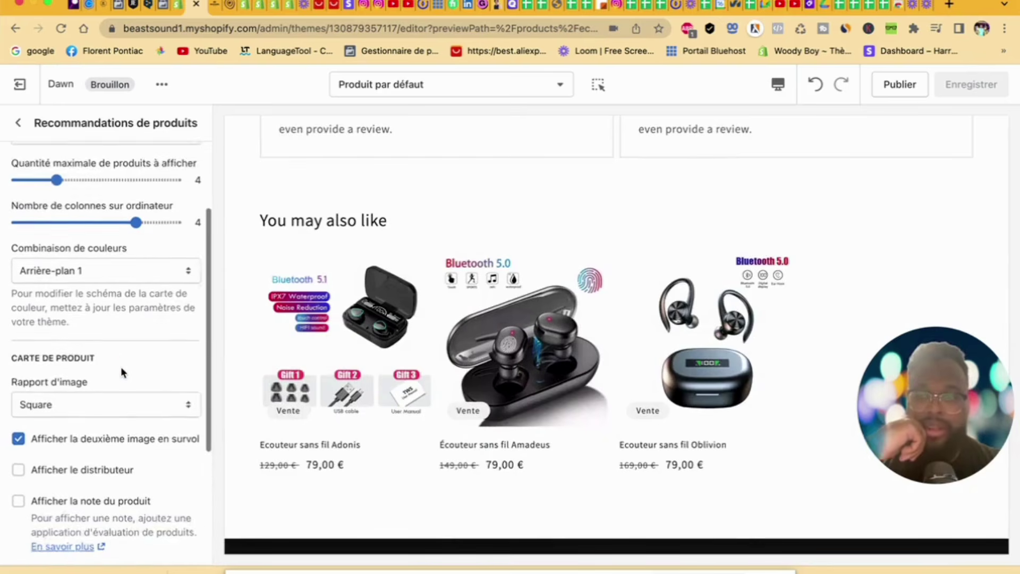
left_click(18, 431)
left_click(23, 460)
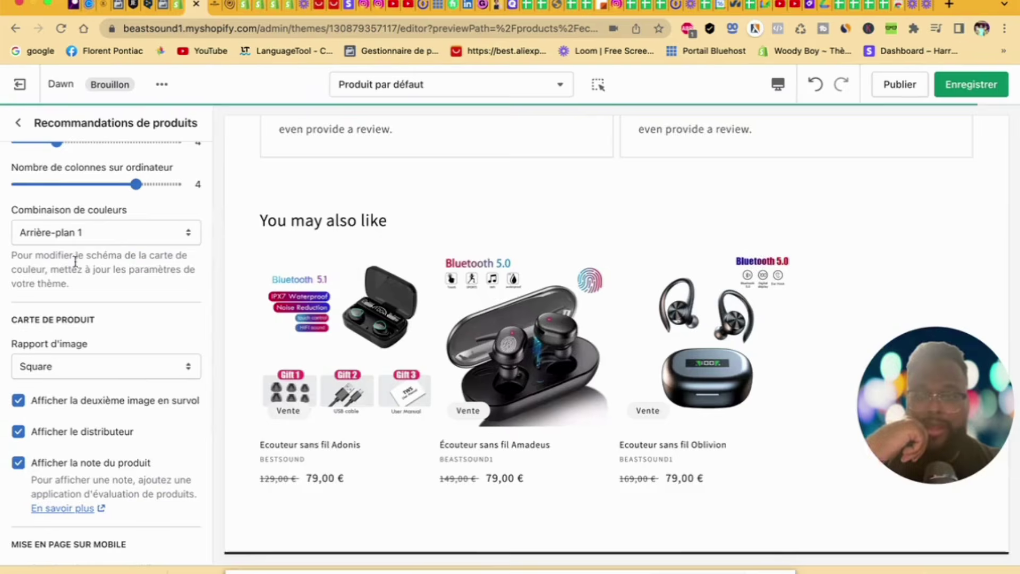
Step: Set the Recommandations de produits section to 3 columns on desktop
scroll(84, 230, "up", 1)
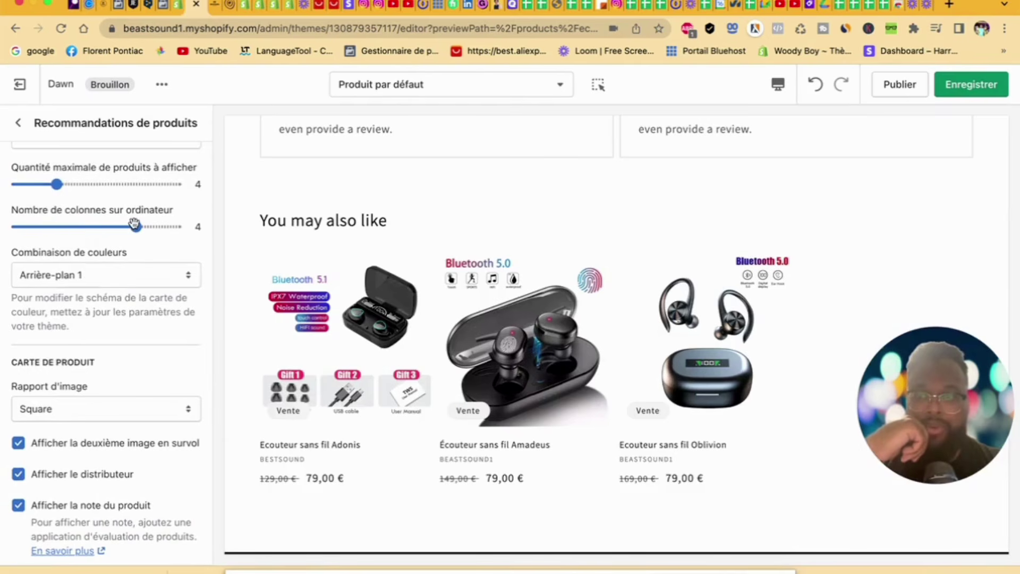
left_click_drag(134, 225, 113, 230)
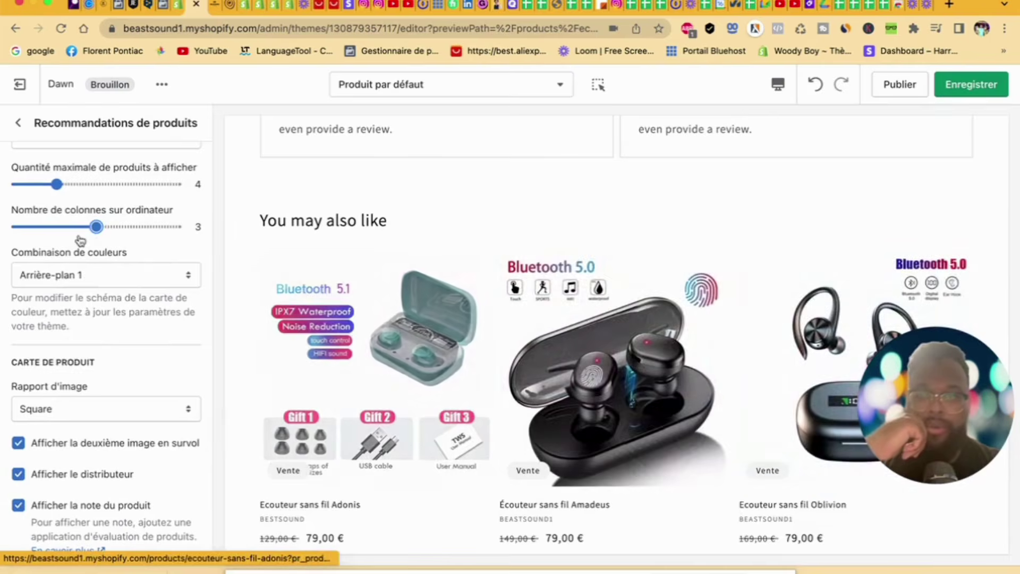
scroll(79, 237, "up", 3)
scroll(80, 240, "up", 1)
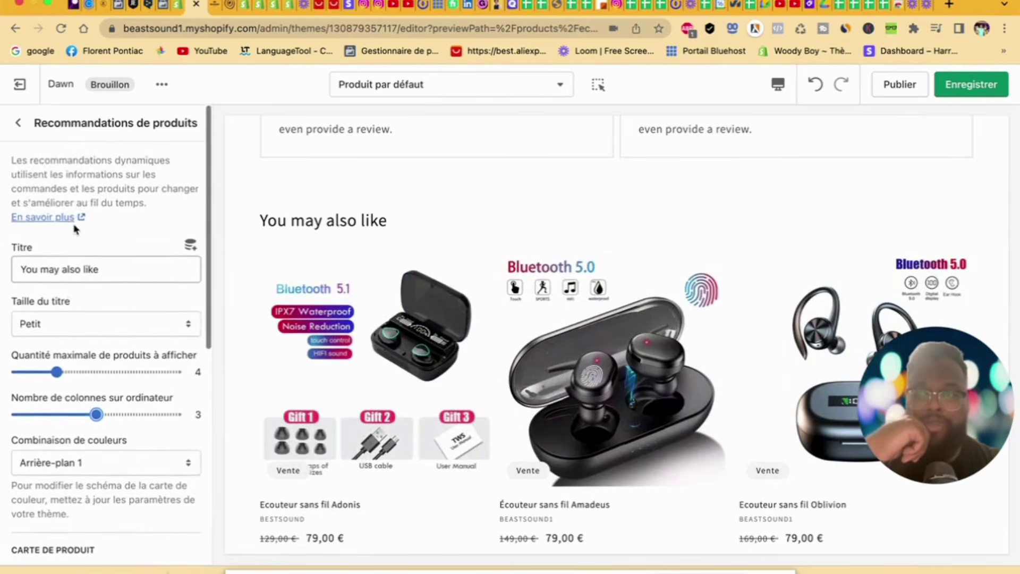
left_click(16, 126)
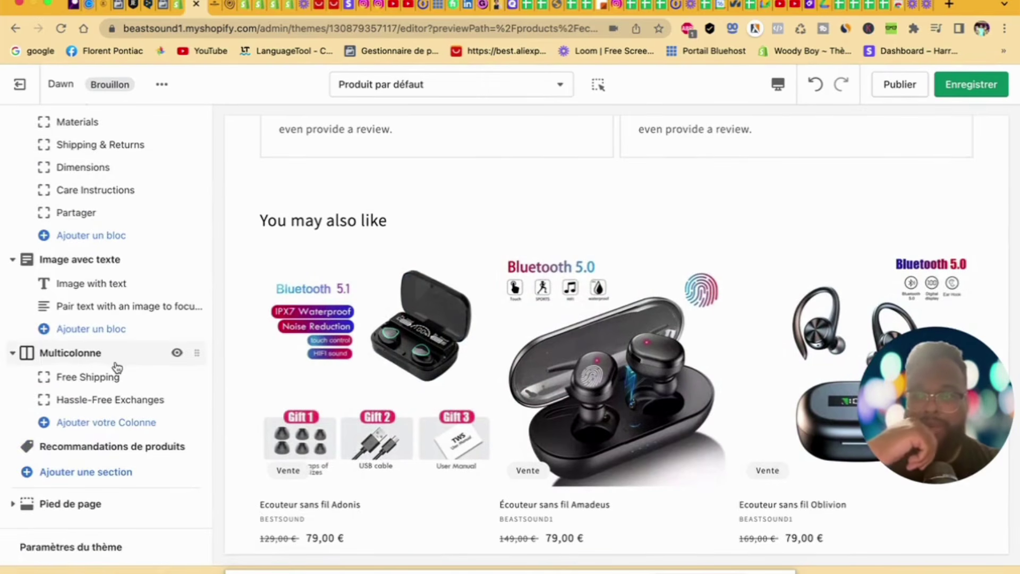
Step: Browse the sections available to add to the product template, and save the template changes
left_click(117, 476)
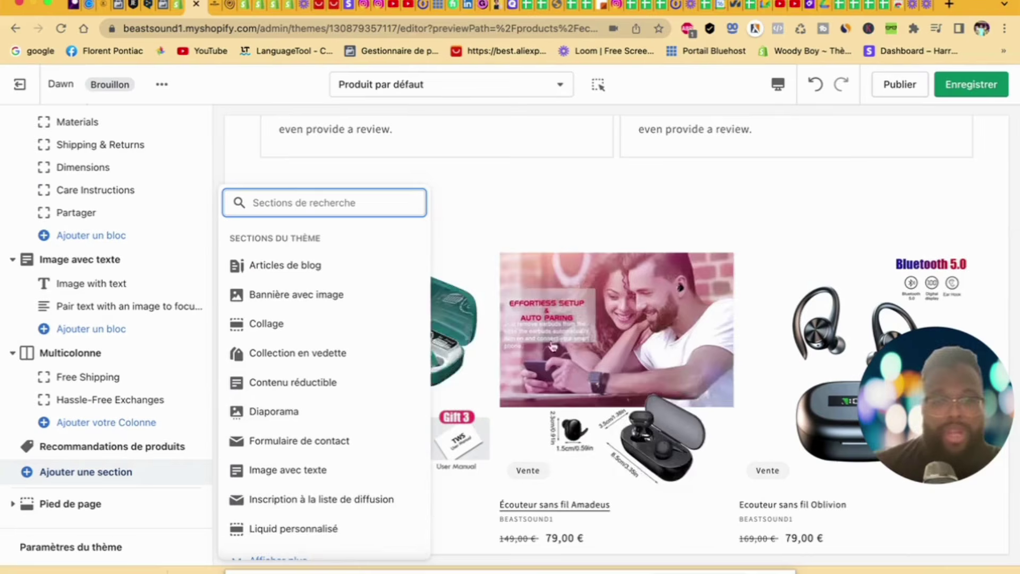
left_click(562, 176)
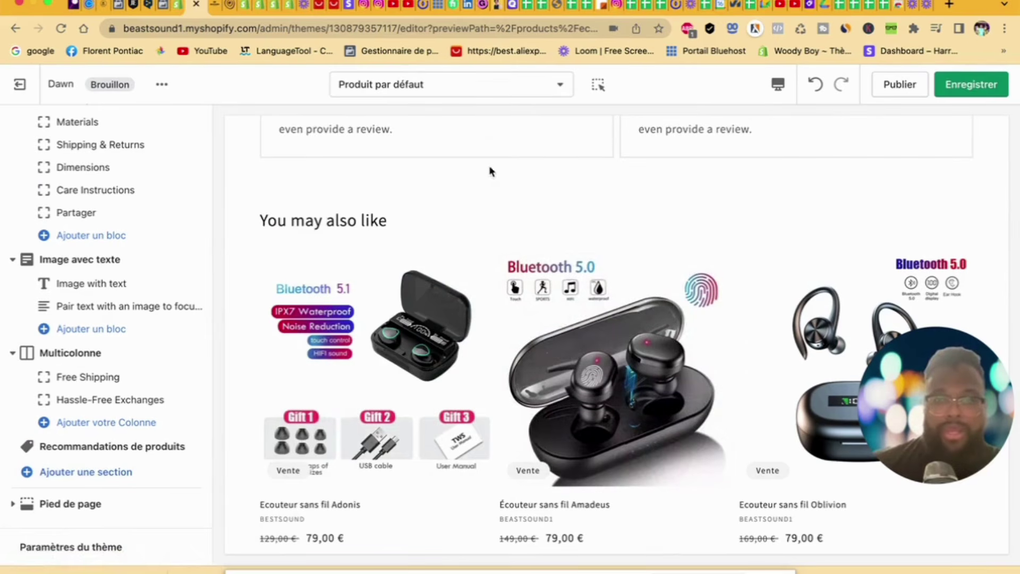
left_click(959, 88)
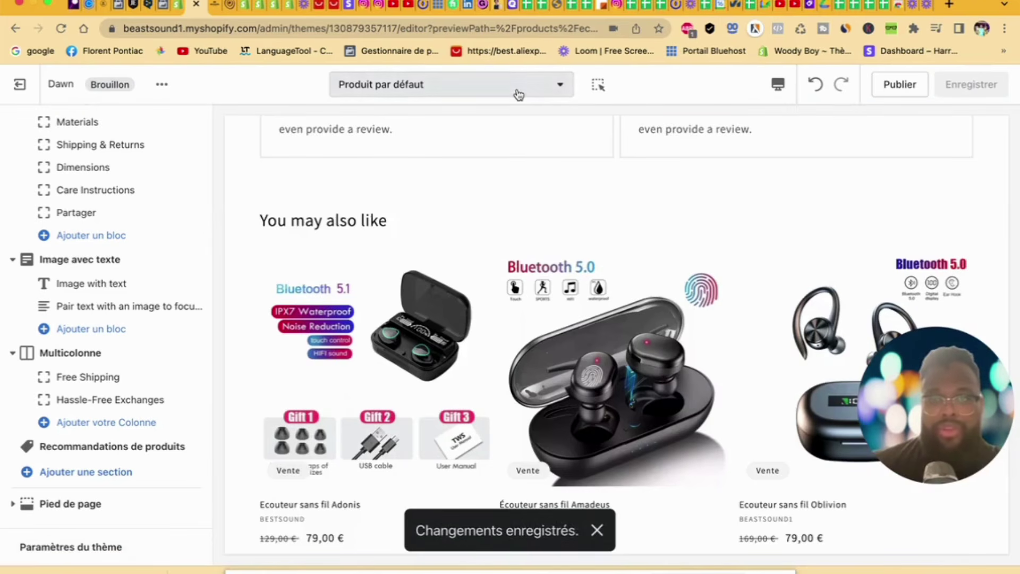
Step: Open the default collection template and look over its page preview from header to footer
left_click(519, 93)
left_click(455, 249)
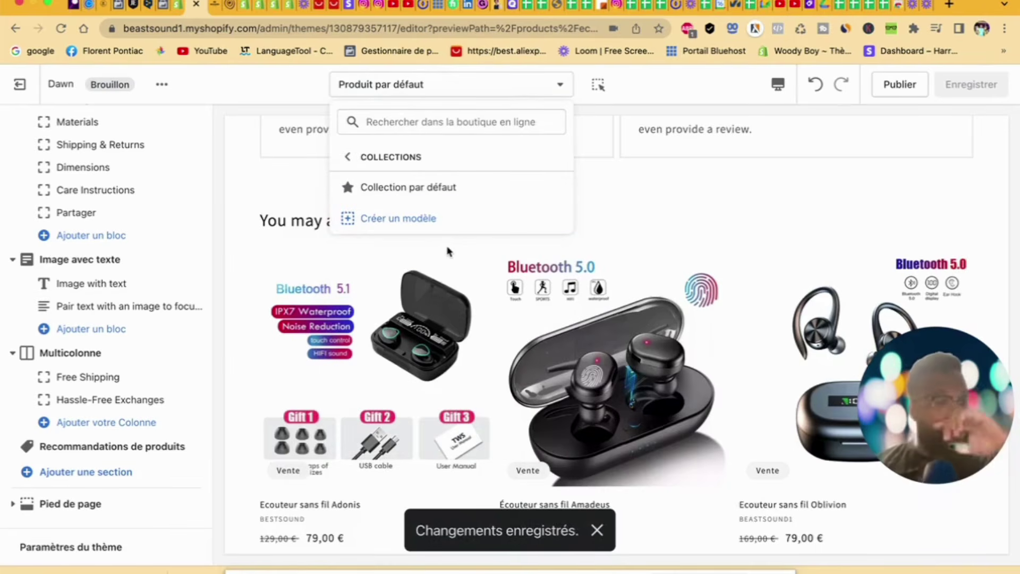
left_click(400, 198)
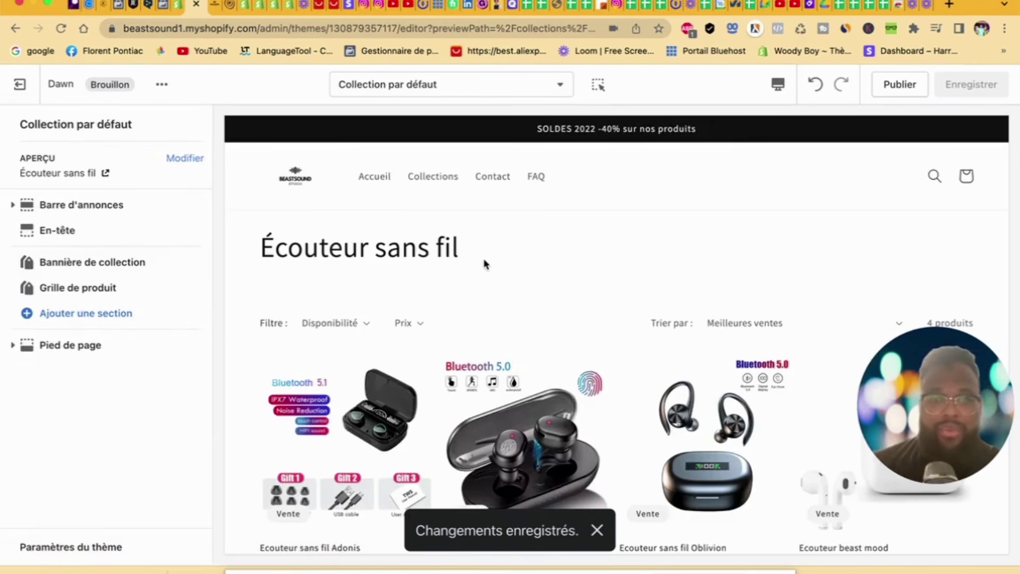
scroll(484, 263, "down", 8)
scroll(485, 264, "up", 4)
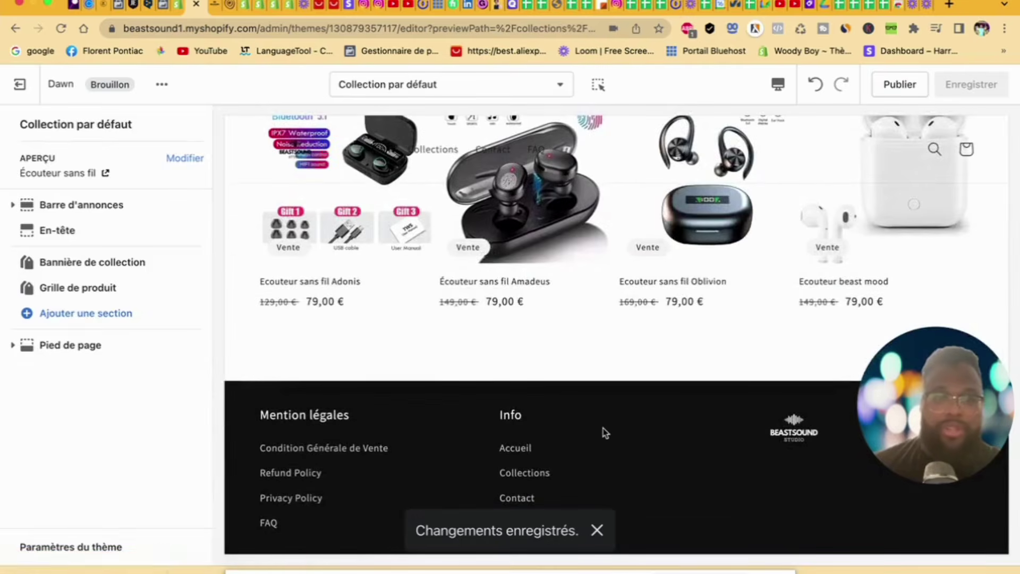
scroll(604, 432, "up", 5)
Step: Turn on the collection image display in the Bannière de collection section
left_click(87, 266)
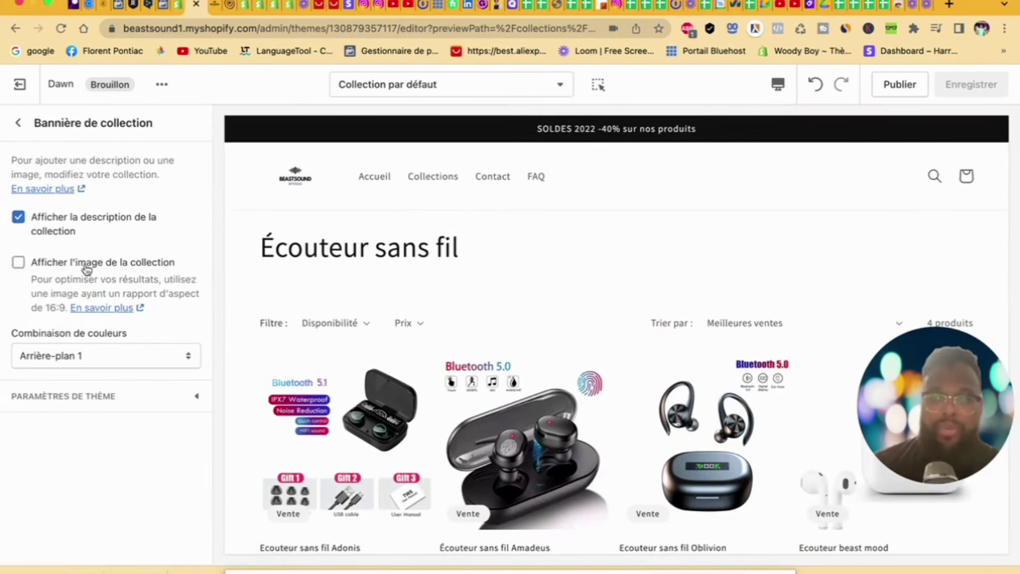
left_click(21, 264)
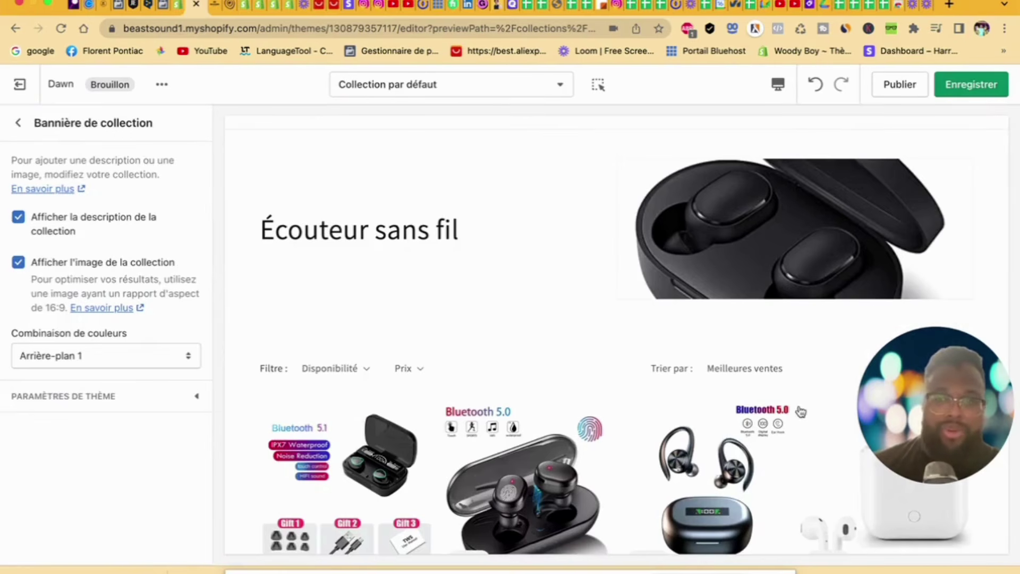
left_click(19, 132)
Step: In the Grille de produit section, turn on the second image on hover, the vendor and the quick-add button, and save the template
left_click(104, 287)
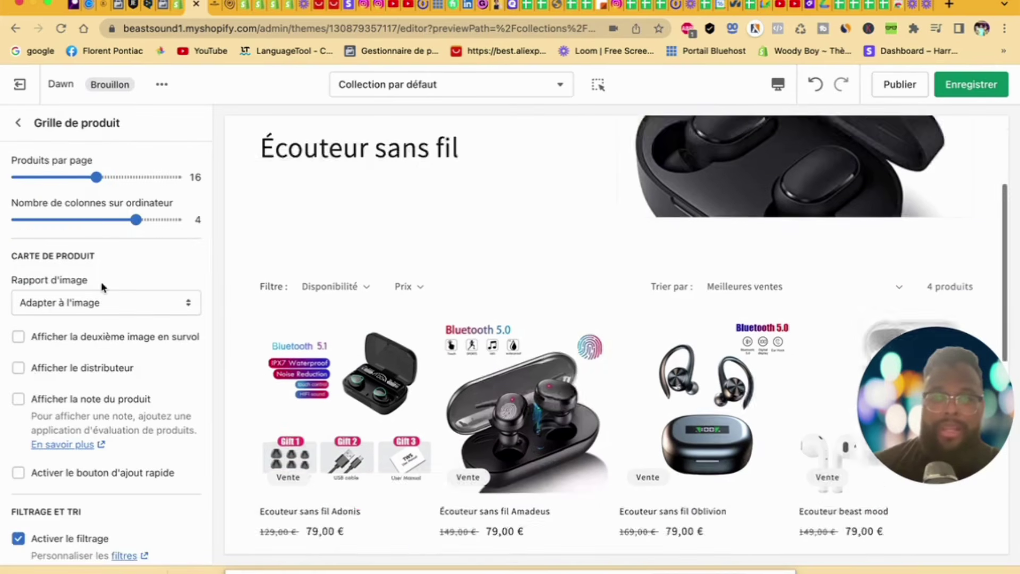
left_click(17, 340)
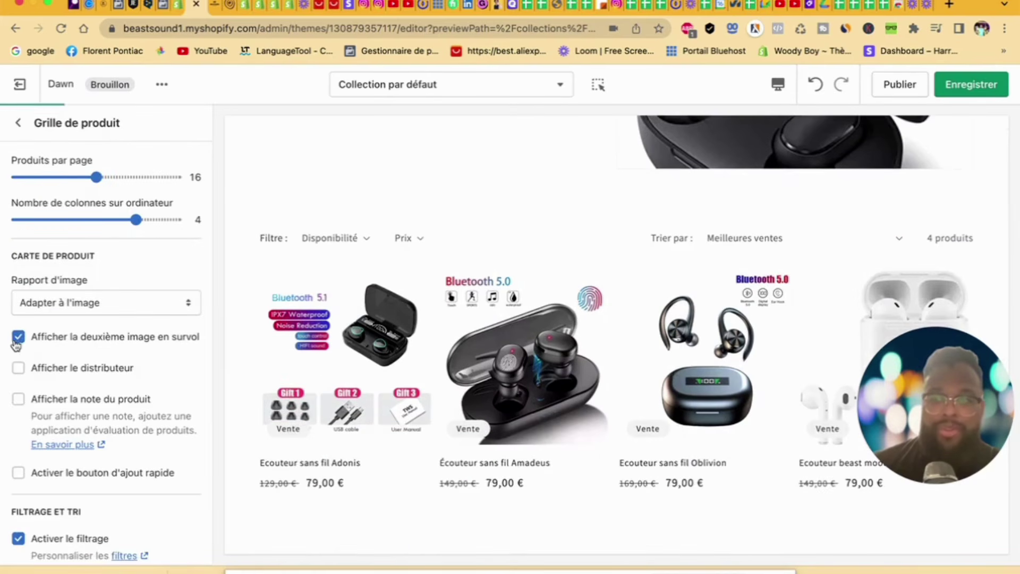
left_click(20, 368)
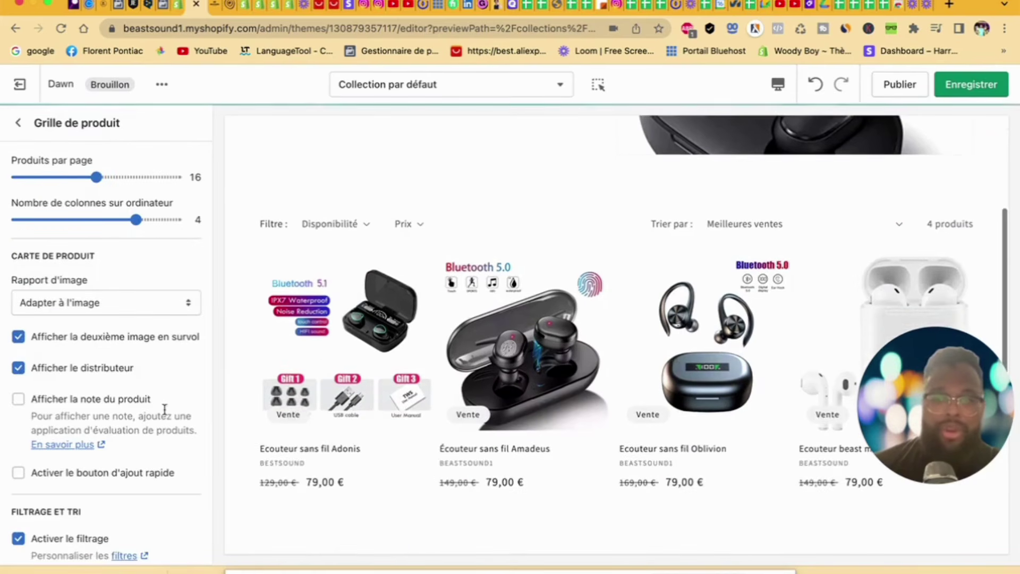
mouse_move(470, 374)
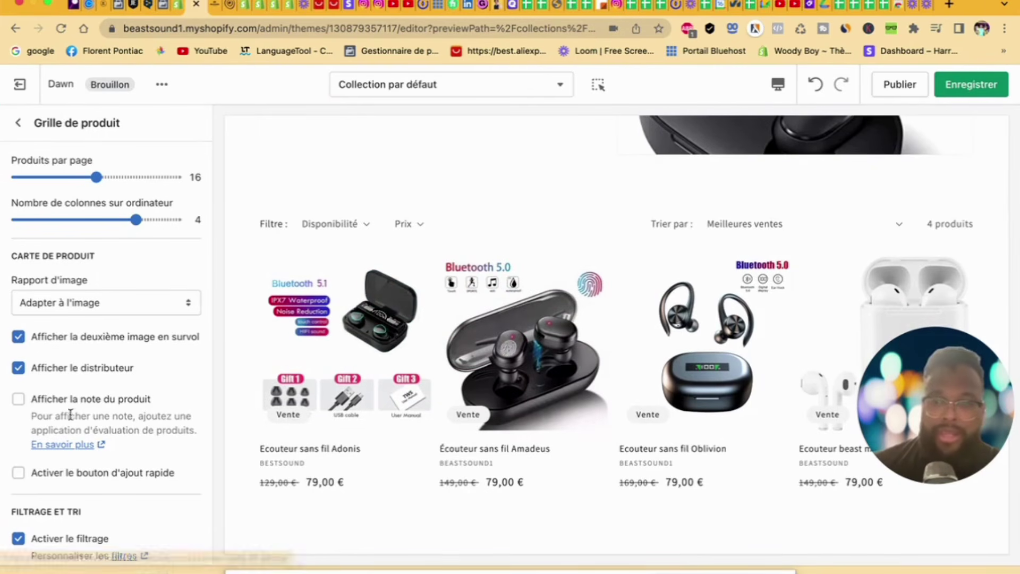
left_click(21, 474)
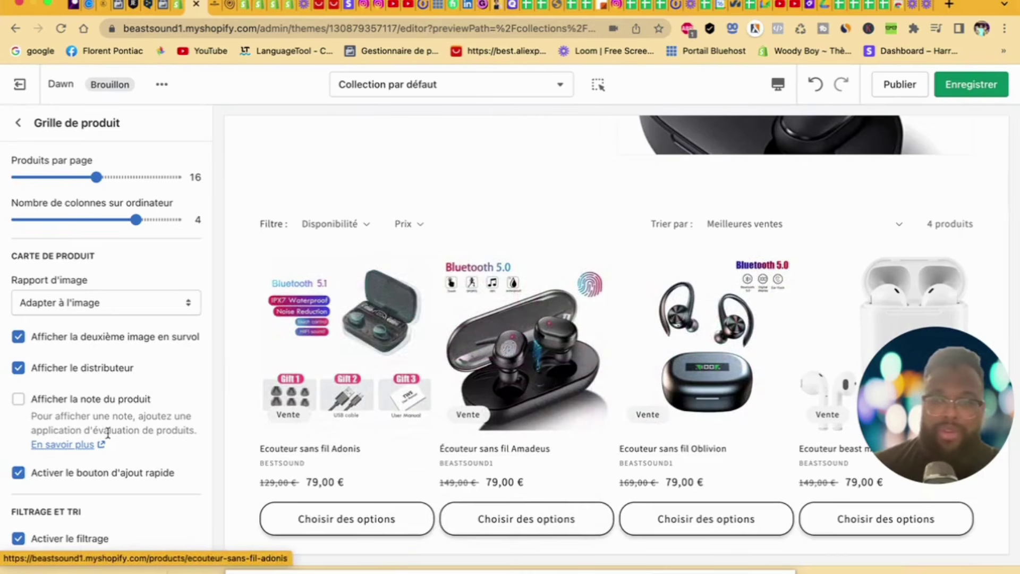
scroll(109, 437, "down", 7)
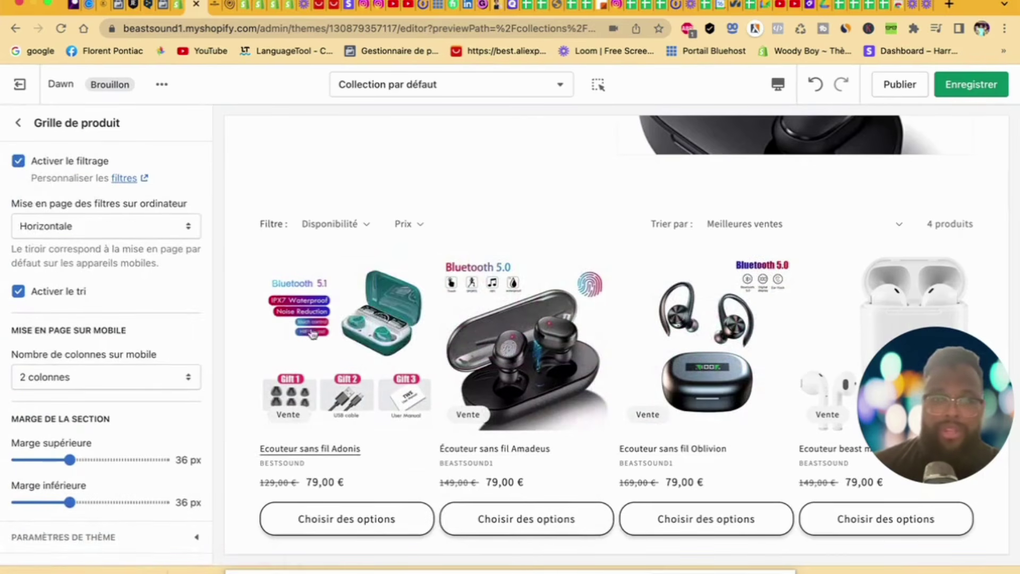
left_click(982, 85)
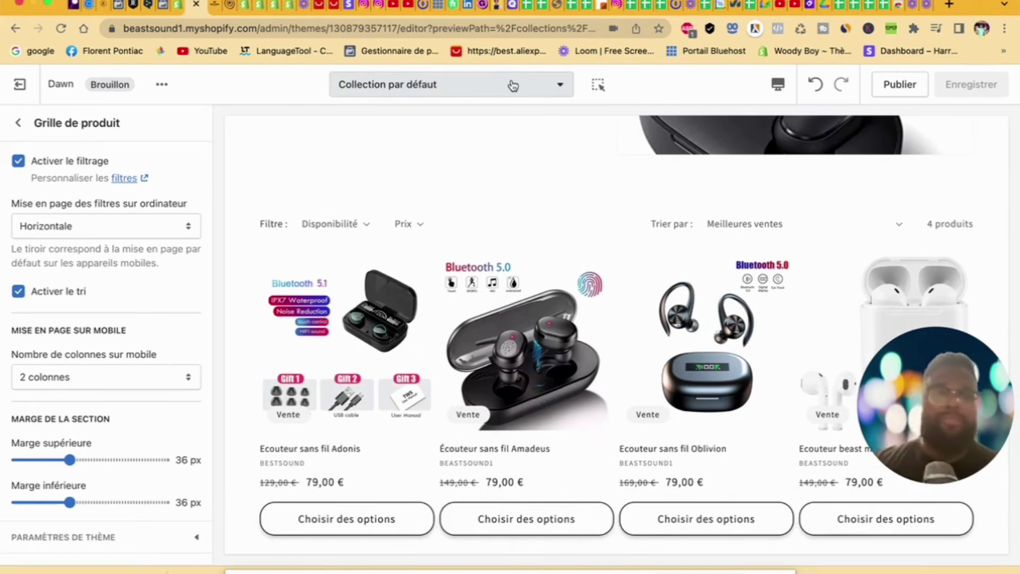
Step: Preview the collections list template and the default page template
left_click(511, 85)
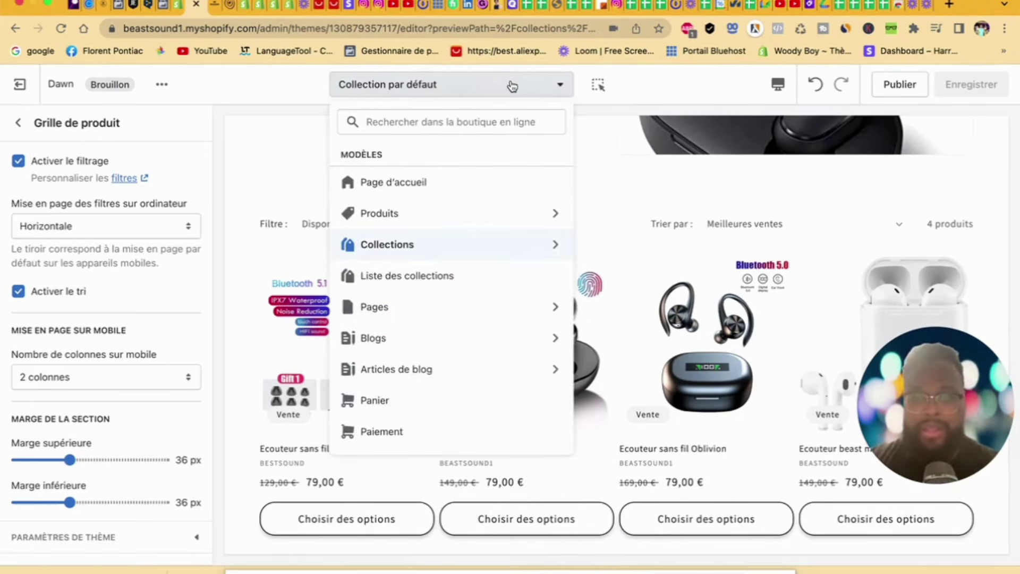
left_click(429, 281)
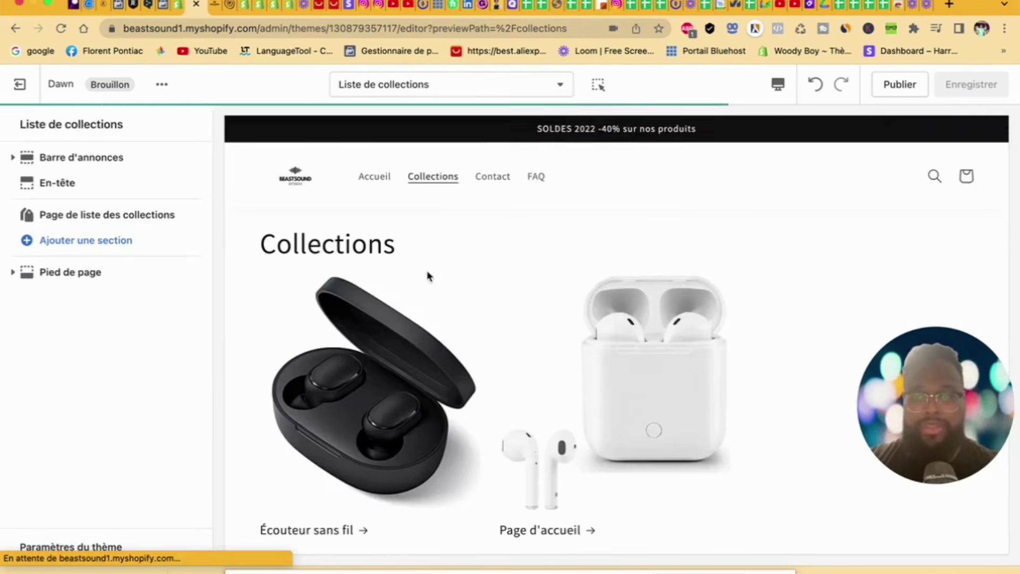
scroll(380, 305, "down", 3)
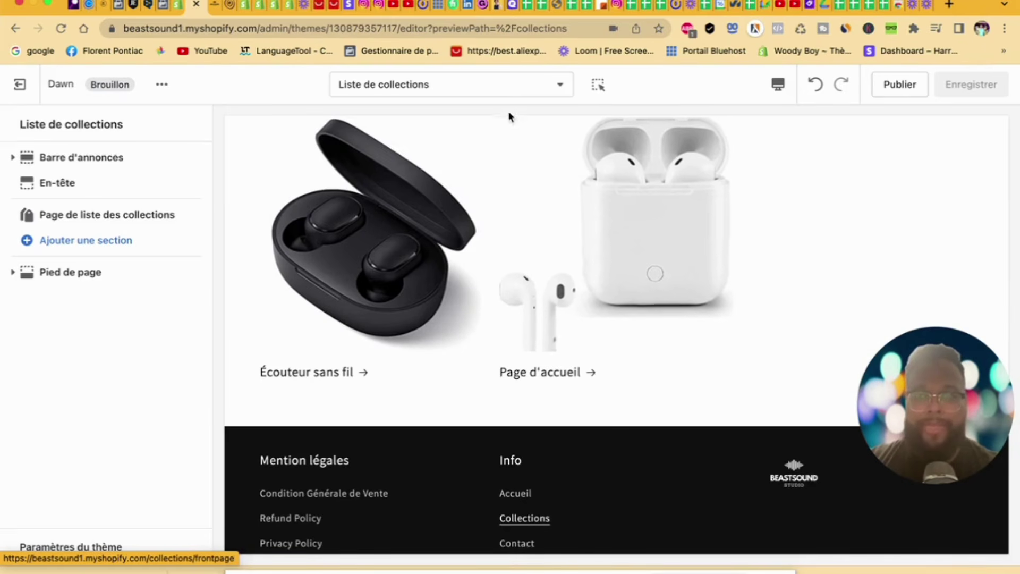
left_click(505, 90)
left_click(459, 312)
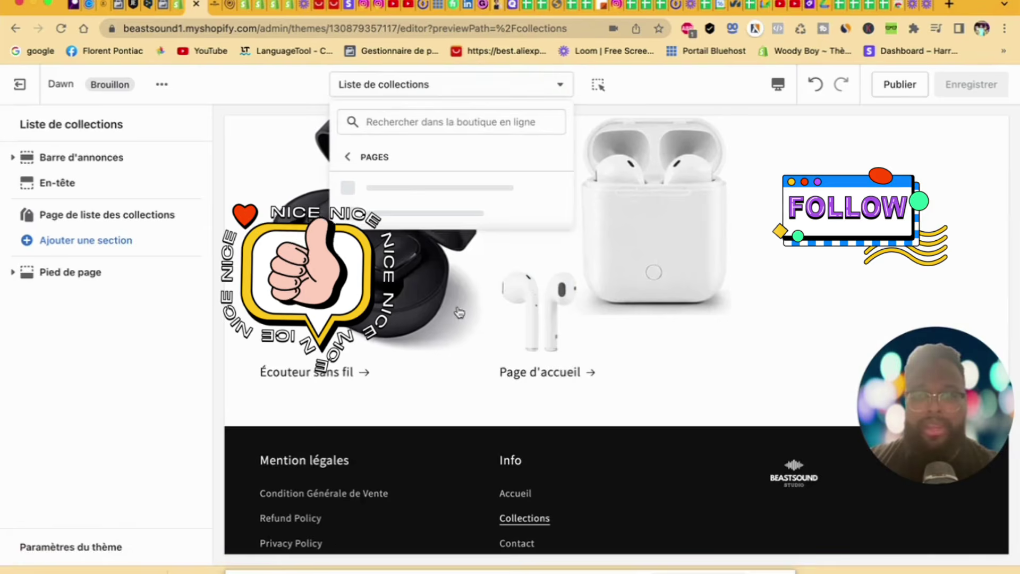
left_click(415, 189)
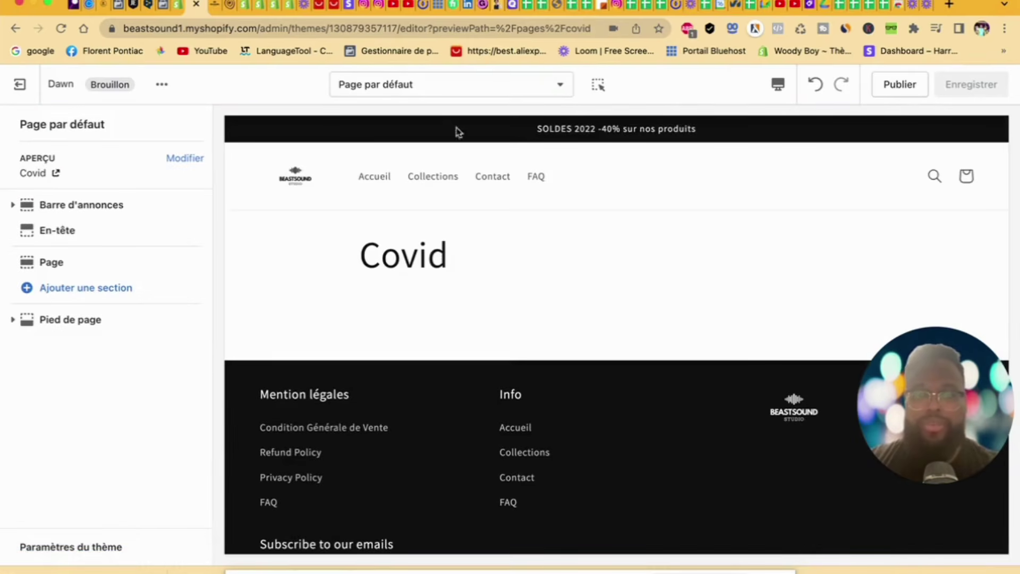
Step: Preview the default blog template and the cart template
left_click(436, 93)
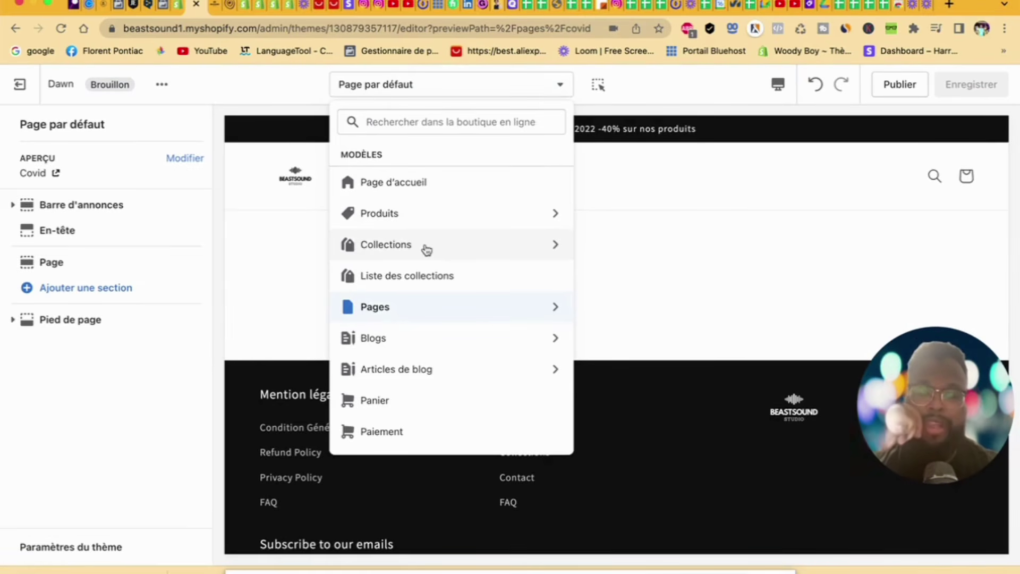
left_click(439, 349)
left_click(407, 186)
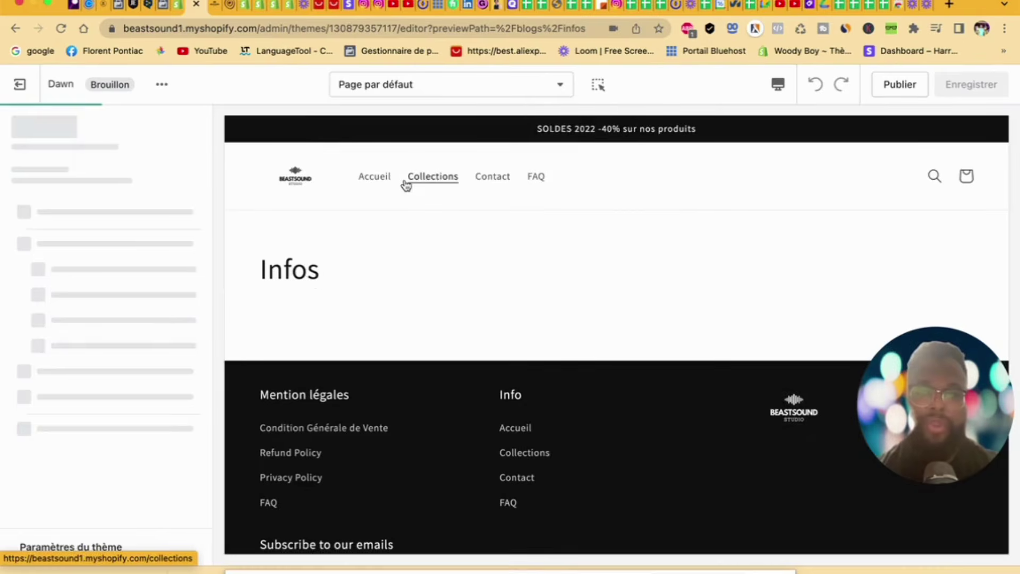
left_click(409, 85)
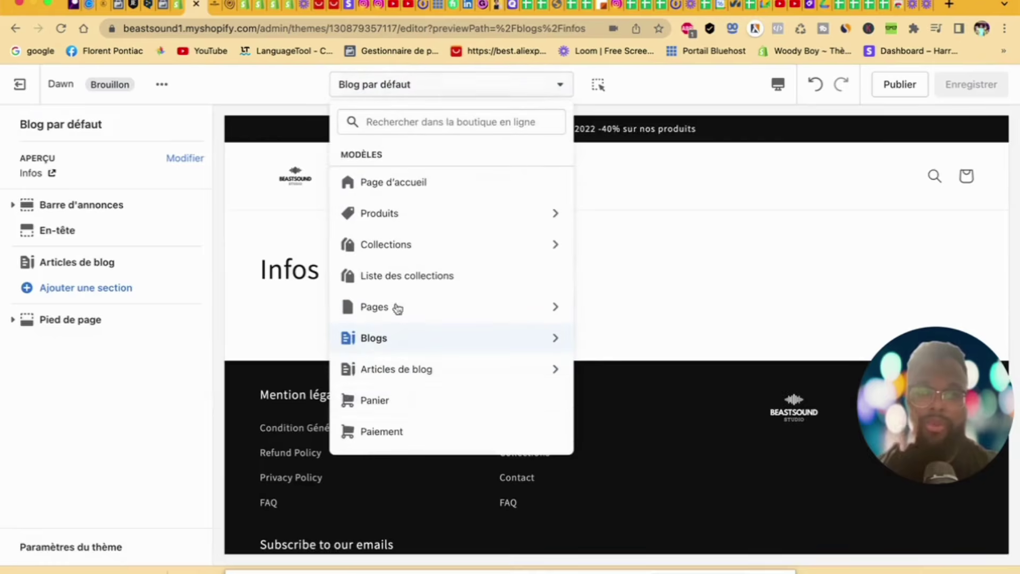
left_click(399, 412)
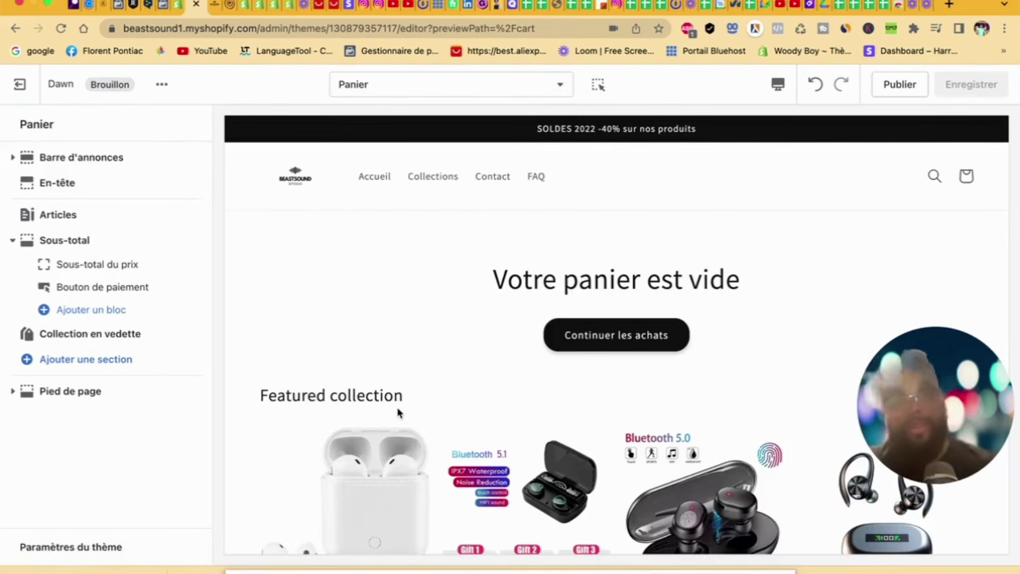
Step: Open the Ecouteur beast mood product from the cart page's featured collection and add its Noir variant to the cart
left_click(378, 483)
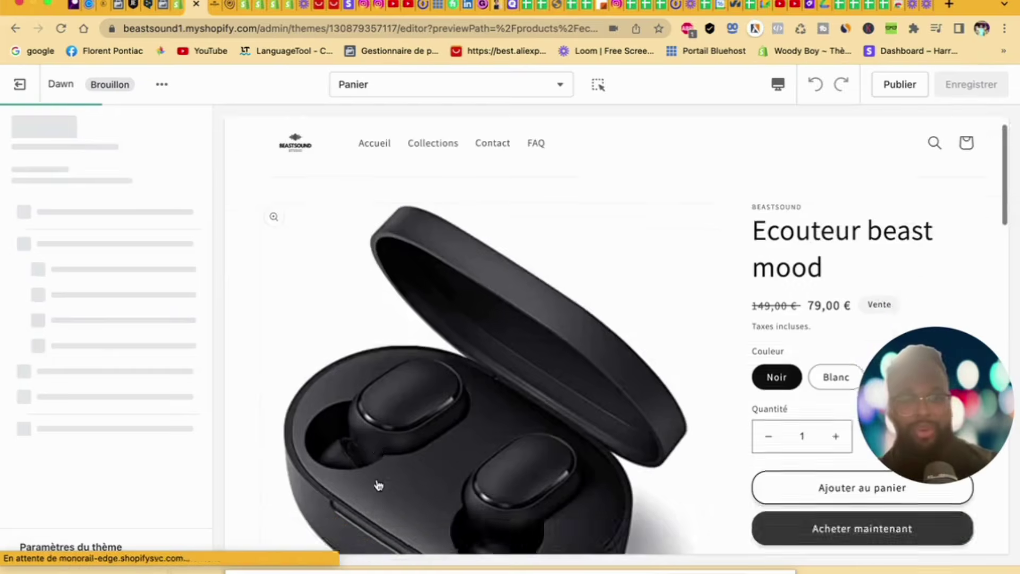
scroll(378, 485, "down", 2)
left_click(757, 383)
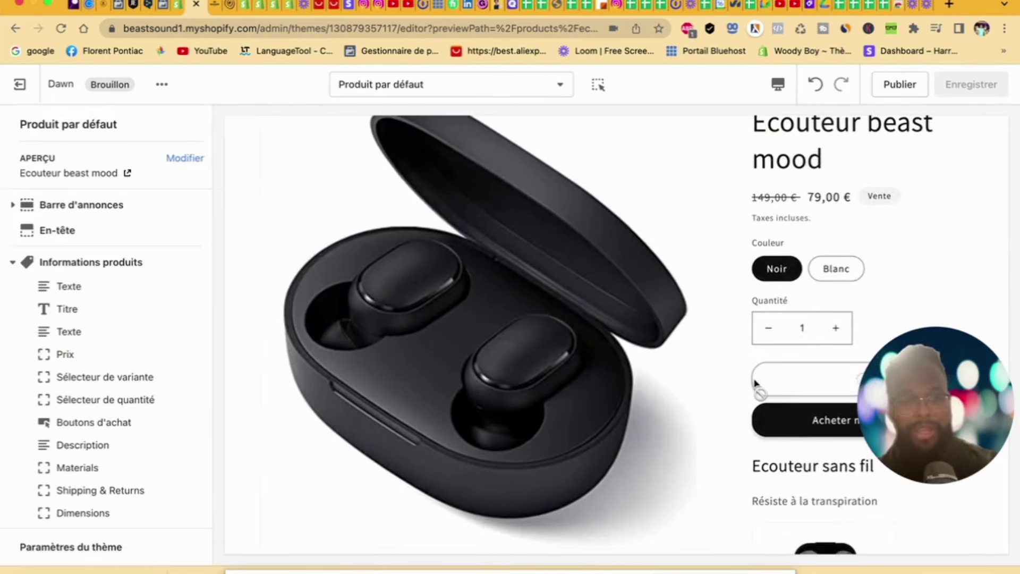
left_click_drag(923, 386, 583, 469)
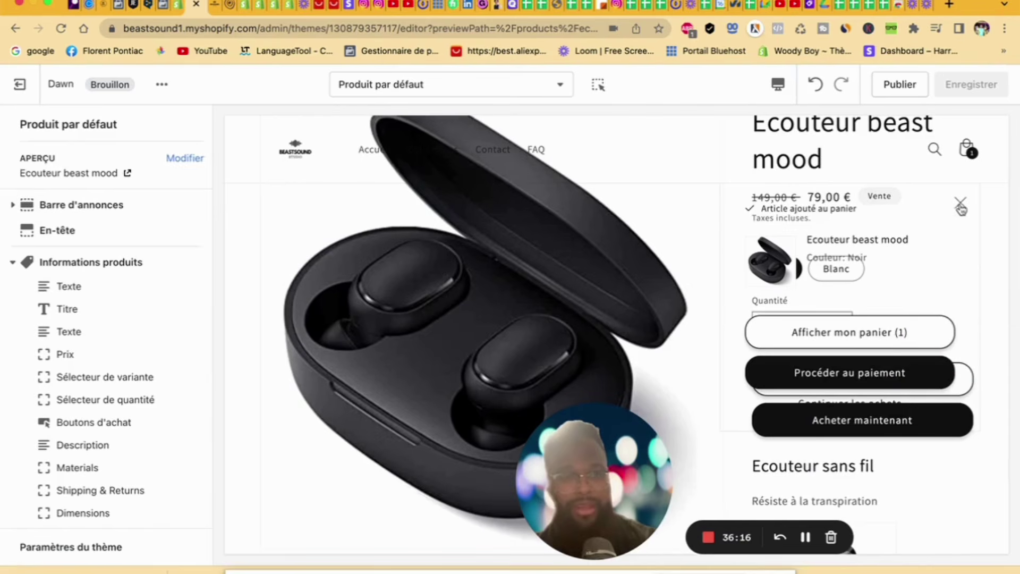
Step: Switch the preview to full width and open the filled cart to examine its special order instructions field
left_click(778, 85)
left_click(803, 175)
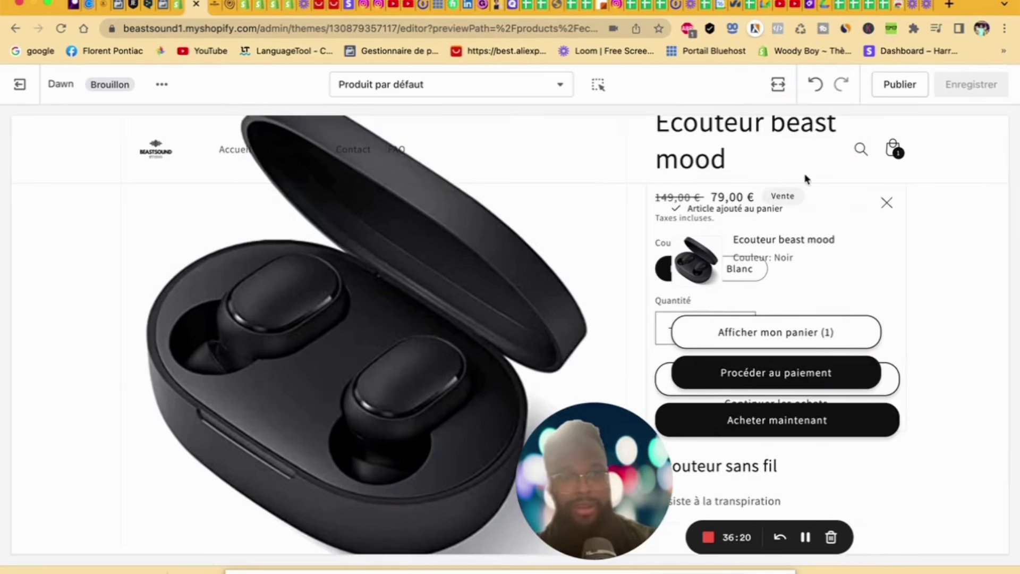
left_click(790, 336)
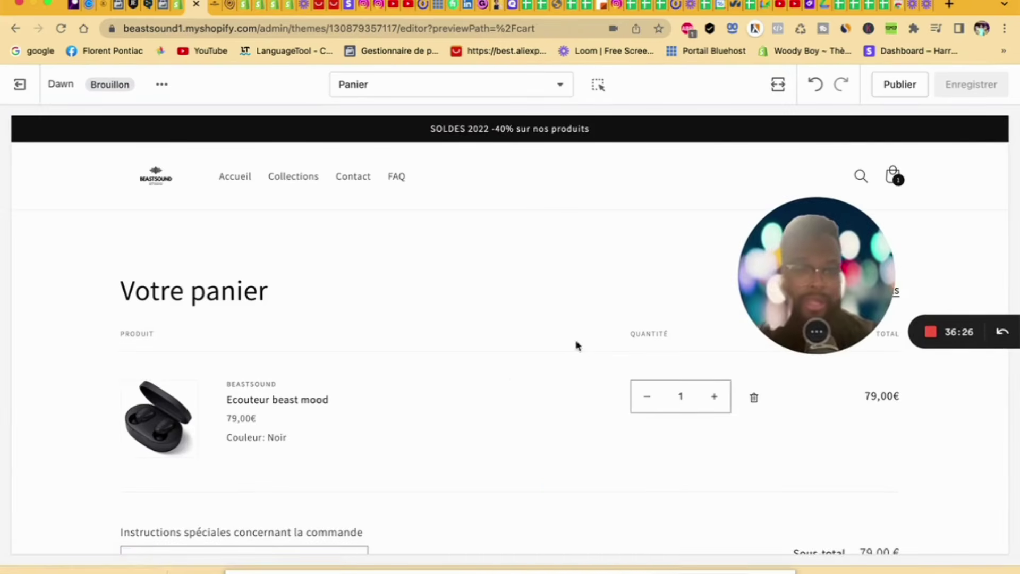
scroll(505, 376, "down", 5)
left_click(253, 392)
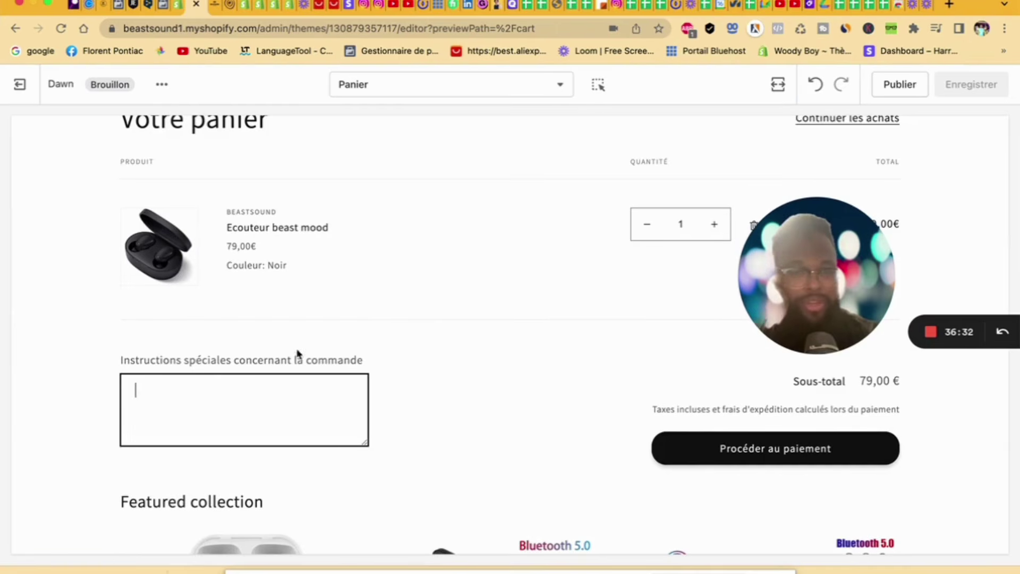
Step: Proceed from the cart to the checkout page and examine its contact form and discount code field
left_click_drag(840, 235, 800, 237)
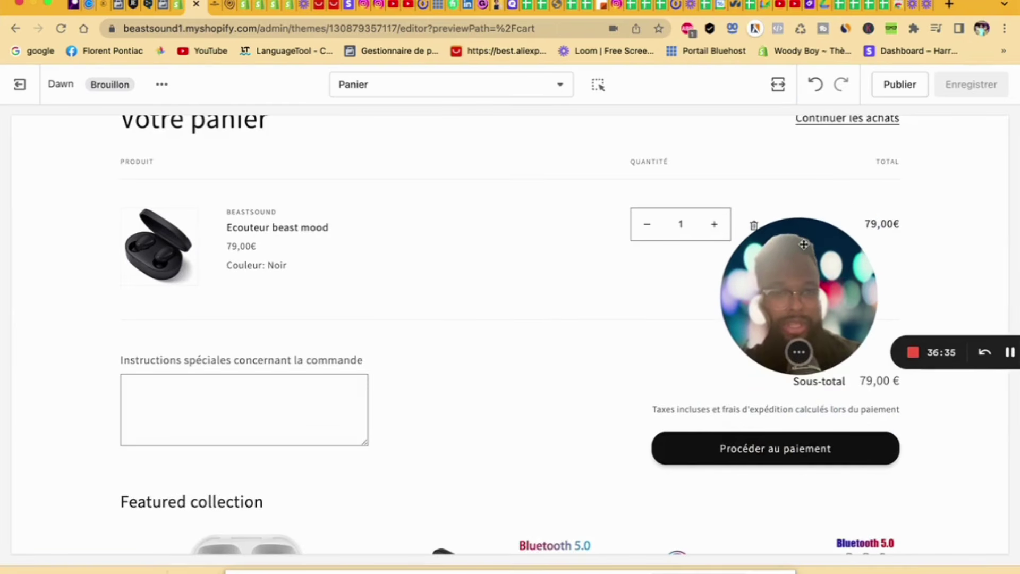
left_click(776, 449)
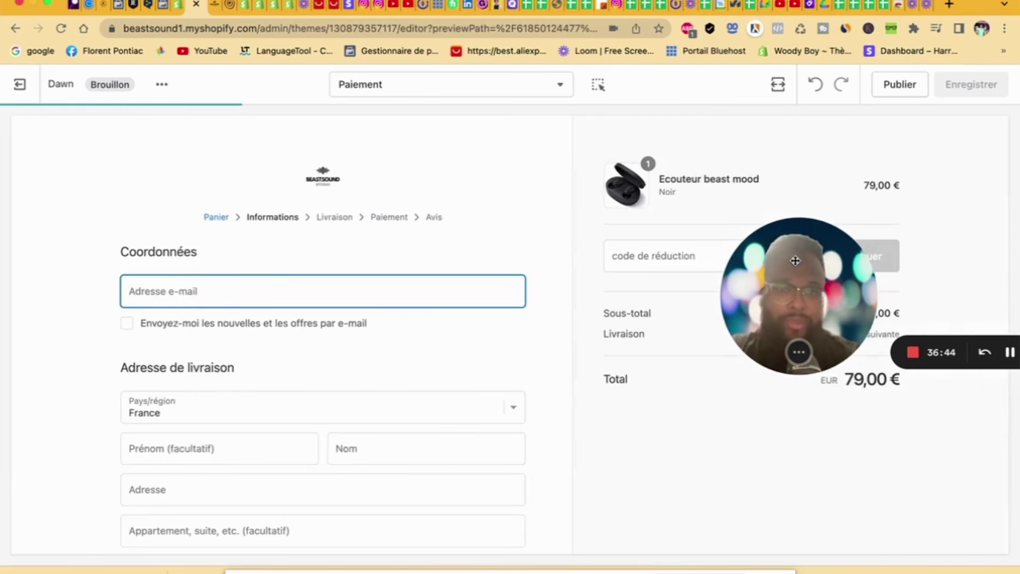
left_click_drag(767, 272, 811, 153)
left_click(676, 268)
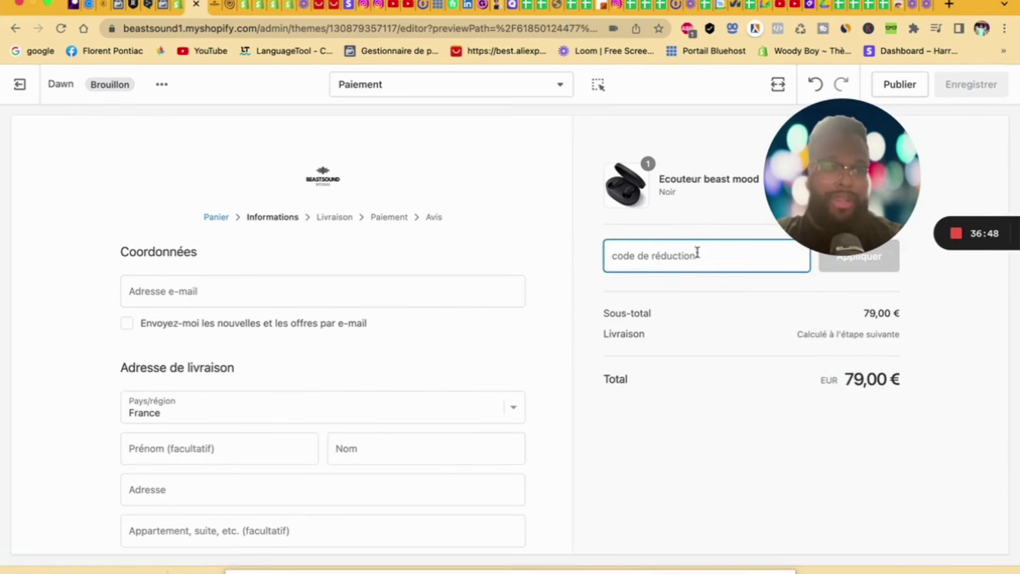
left_click_drag(842, 232, 723, 510)
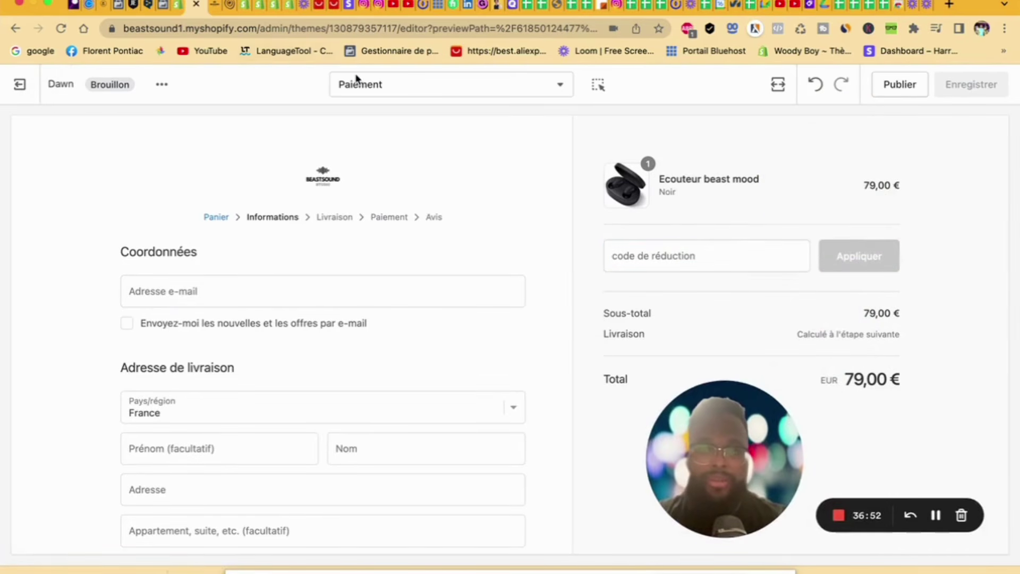
Step: Preview the Page d'erreur 404 template from the other templates, and return to the store's home page
left_click(364, 88)
scroll(469, 344, "down", 2)
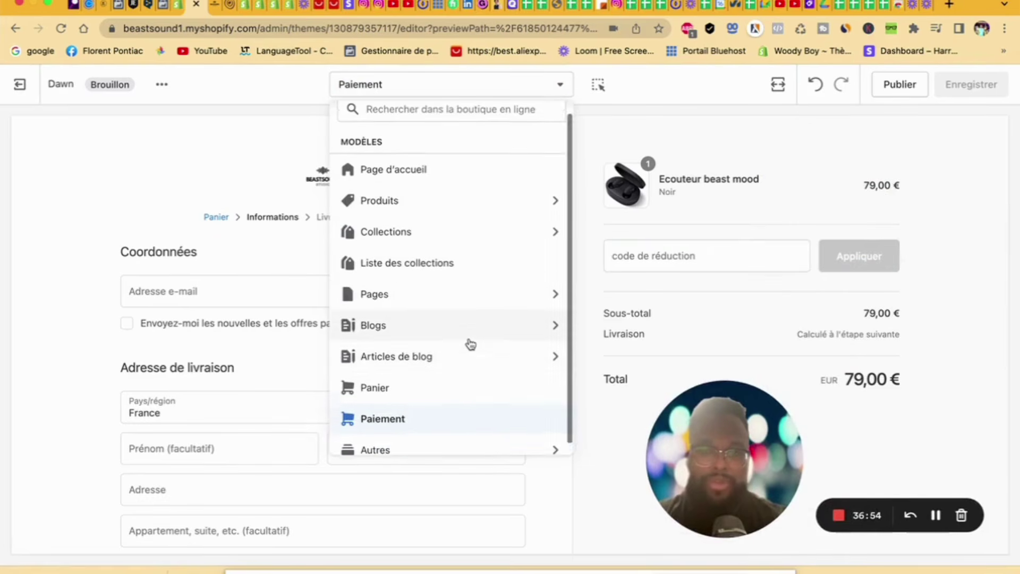
left_click(464, 441)
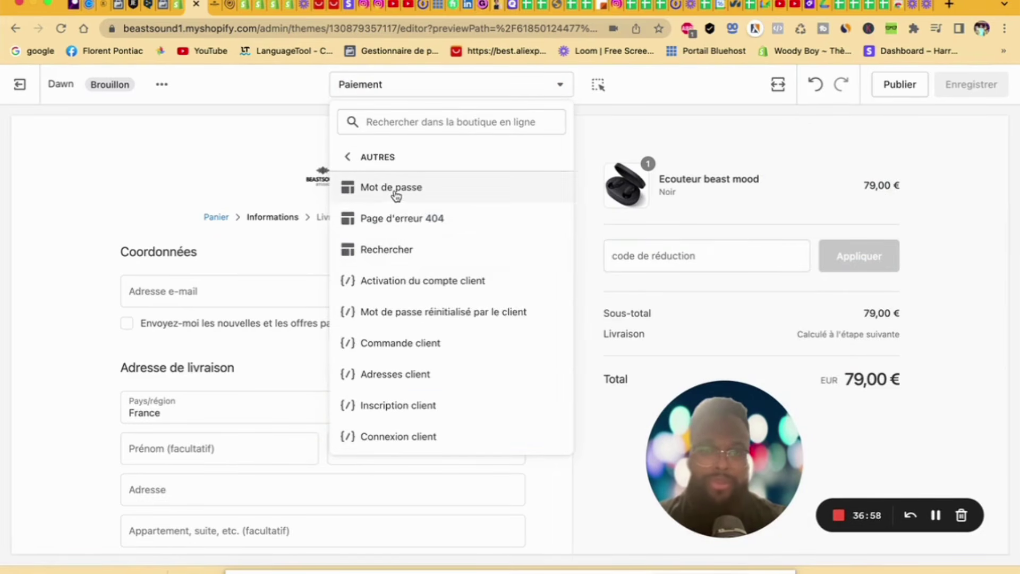
left_click(404, 223)
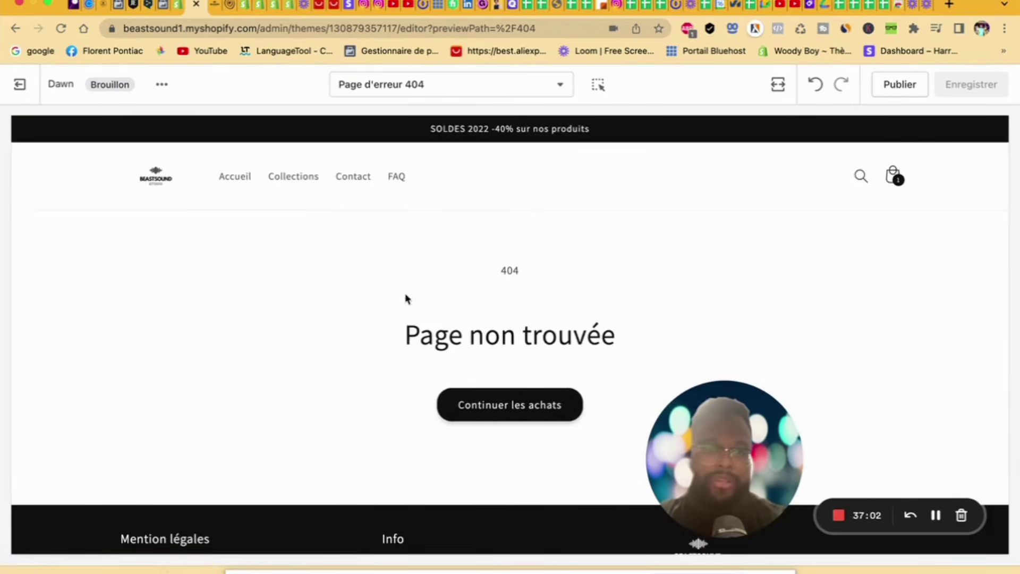
left_click(234, 176)
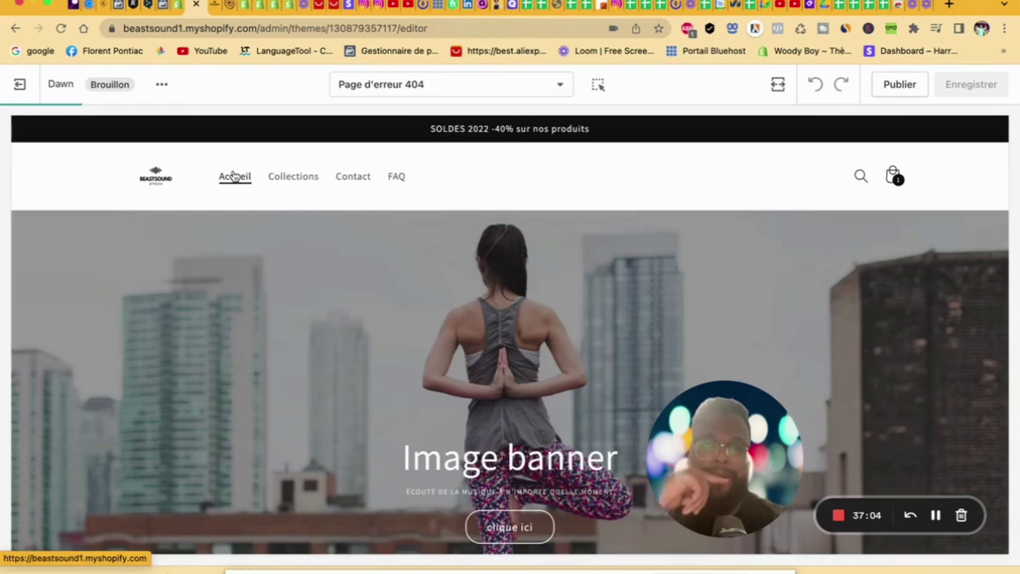
Step: Review the home page's image banner and sections, and publish the draft Dawn theme as the store's current theme
scroll(476, 334, "down", 15)
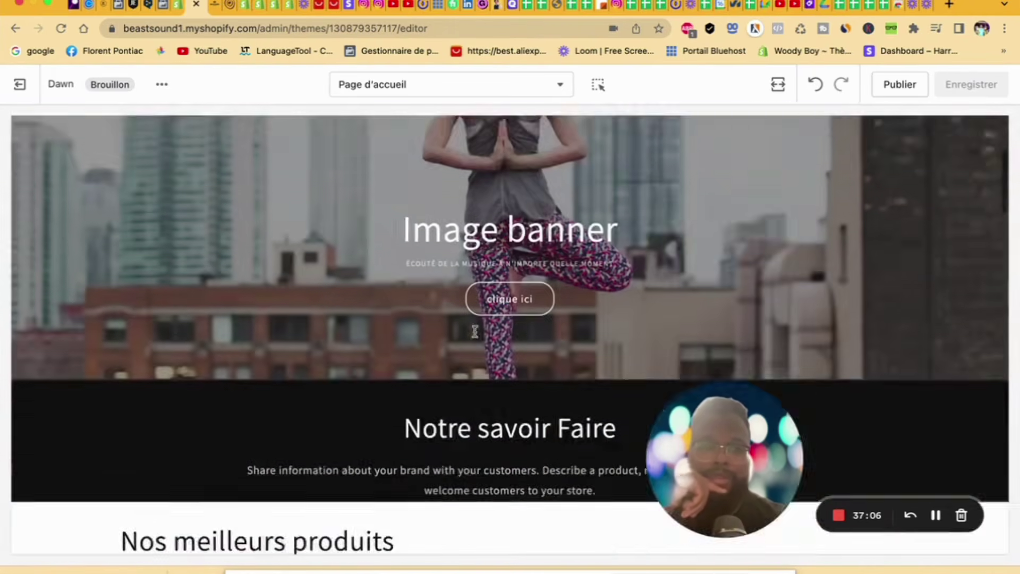
scroll(479, 361, "up", 20)
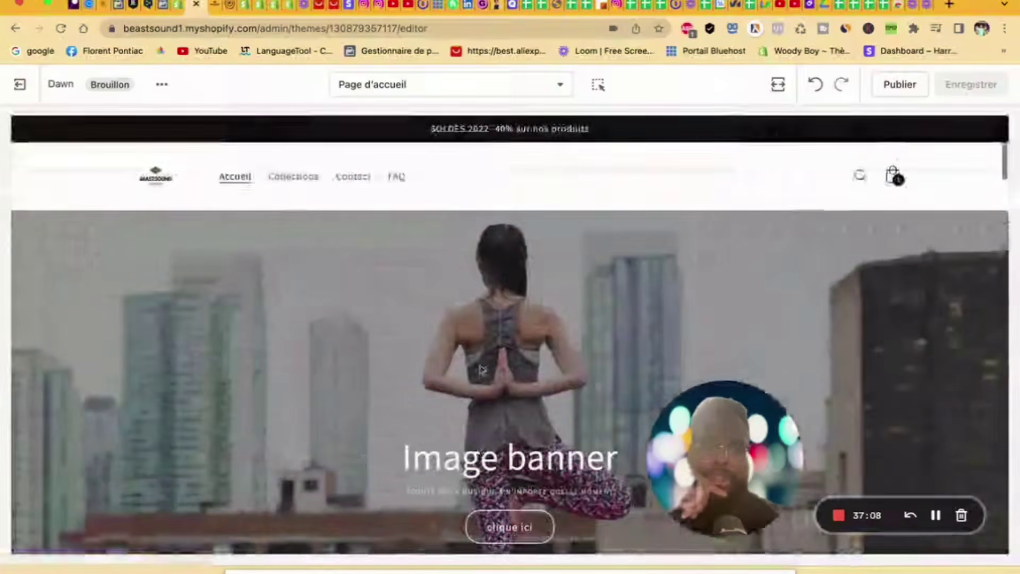
left_click(908, 89)
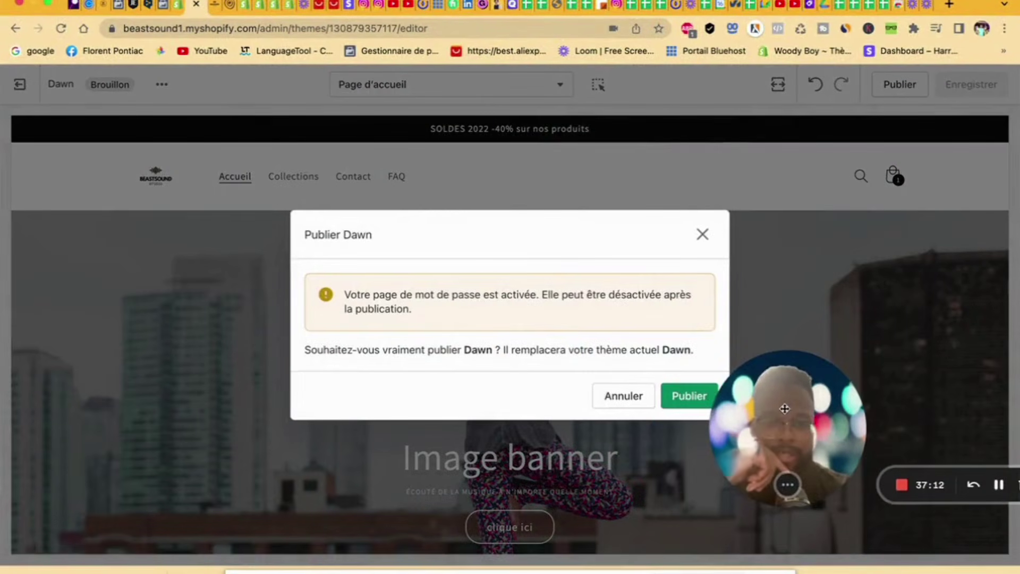
left_click(679, 407)
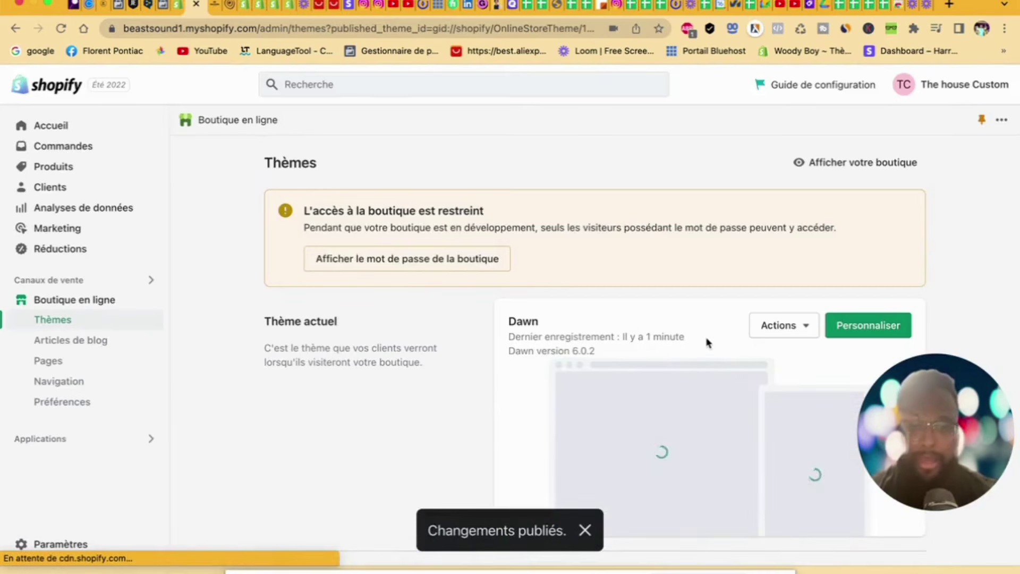
Step: Compare the version of the current Dawn theme with the older Dawn copies in the theme library
scroll(706, 346, "down", 12)
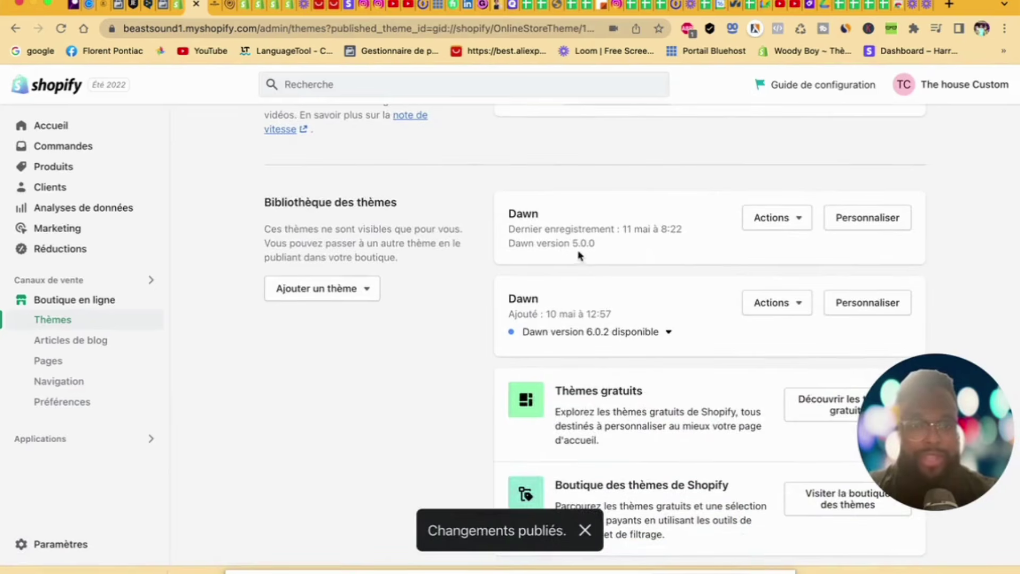
scroll(579, 254, "up", 12)
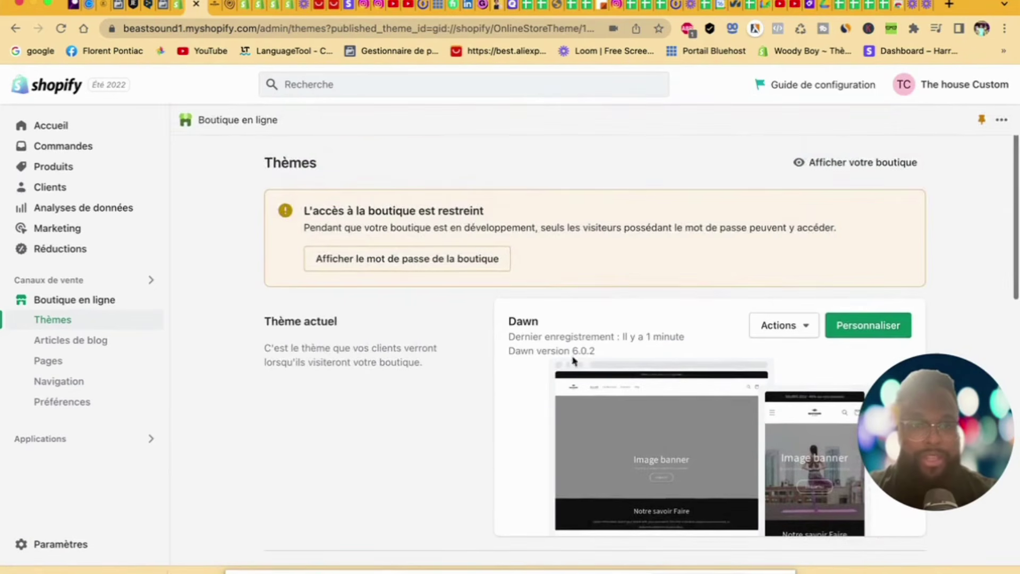
scroll(578, 352, "down", 10)
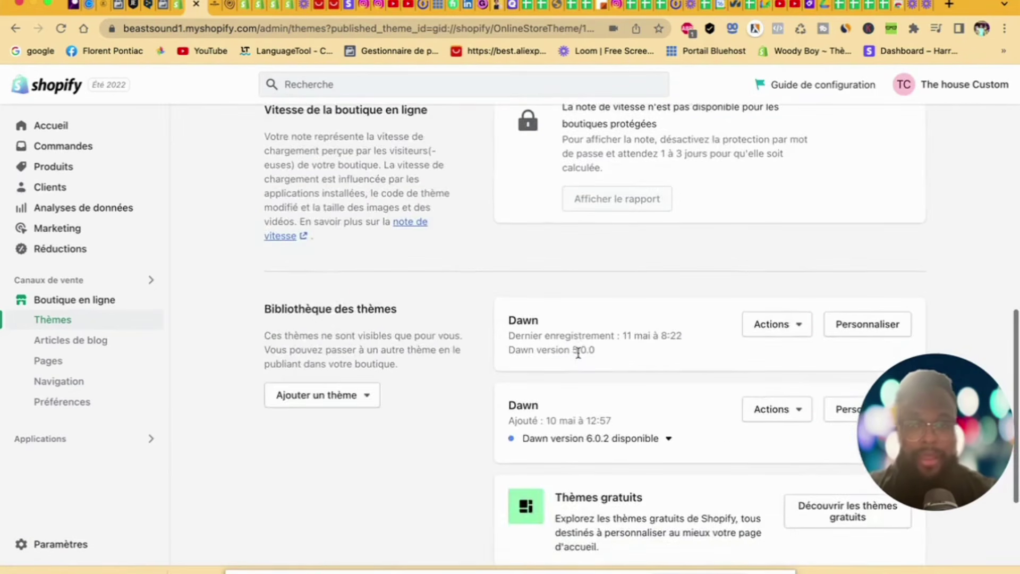
scroll(578, 352, "up", 3)
scroll(577, 353, "up", 5)
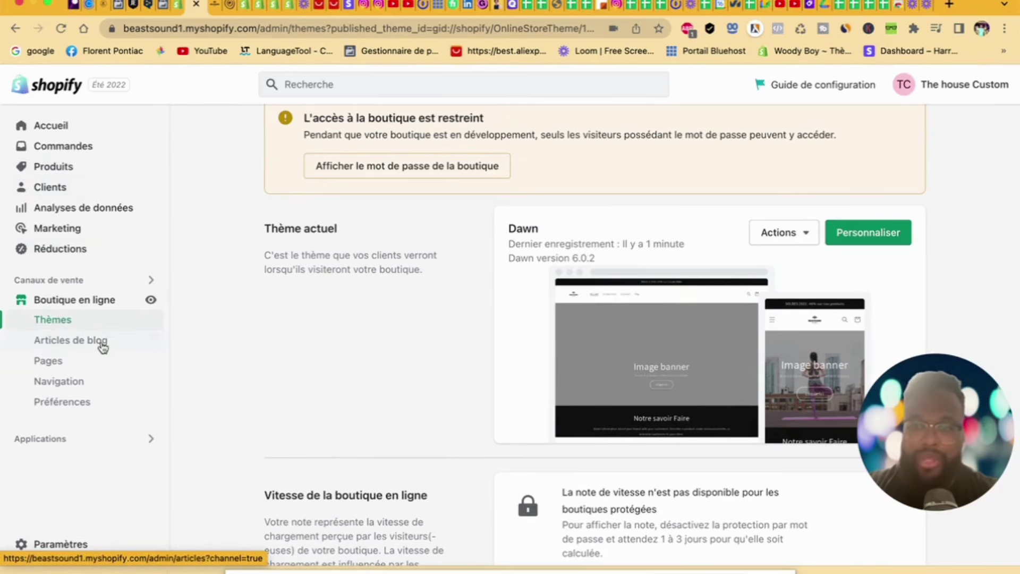
Step: Examine the online store preferences, including home page title, Google Analytics, Facebook pixel and password protection, and return to the themes overview
left_click(95, 406)
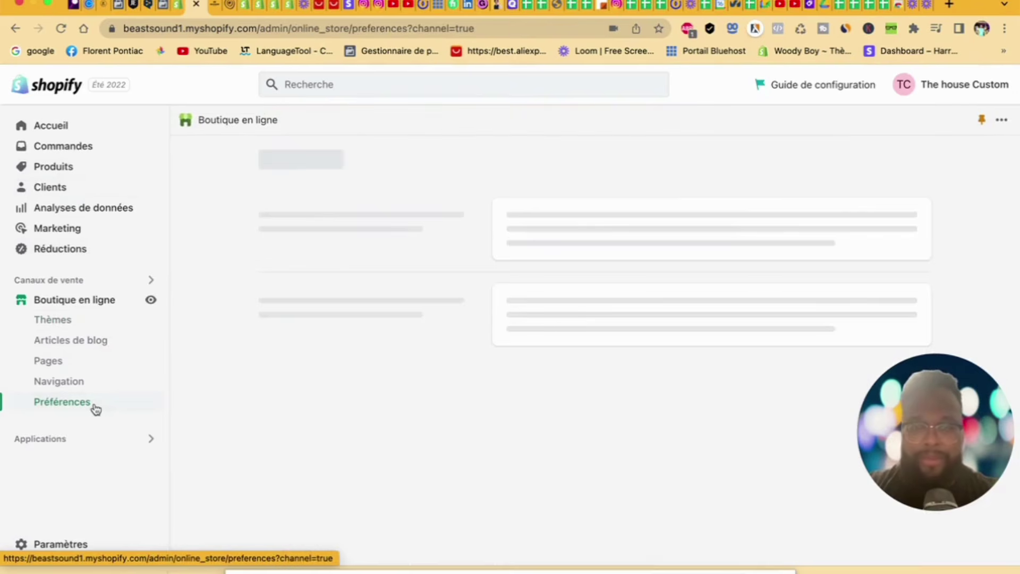
scroll(460, 425, "down", 9)
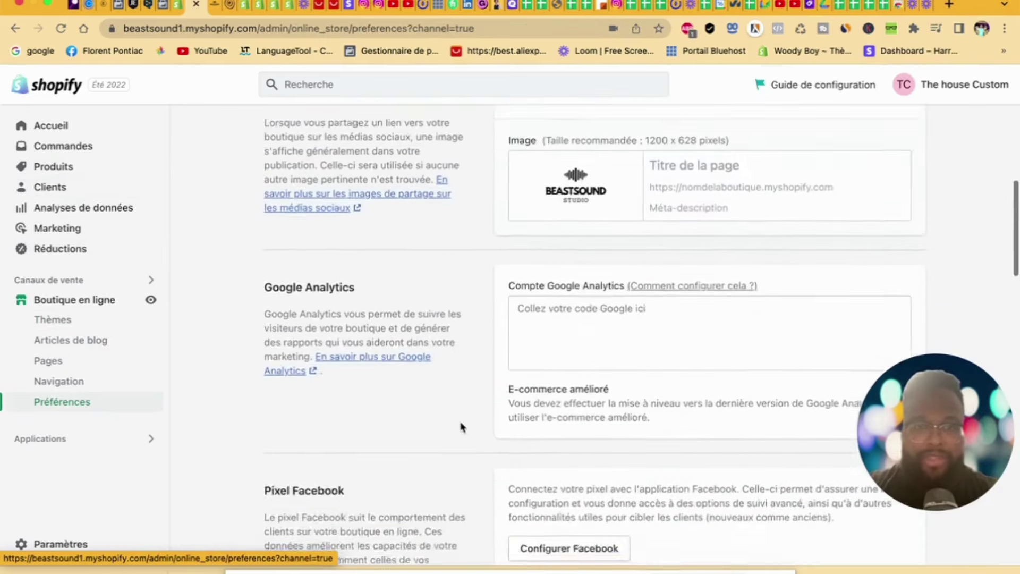
scroll(457, 423, "down", 3)
scroll(462, 404, "up", 3)
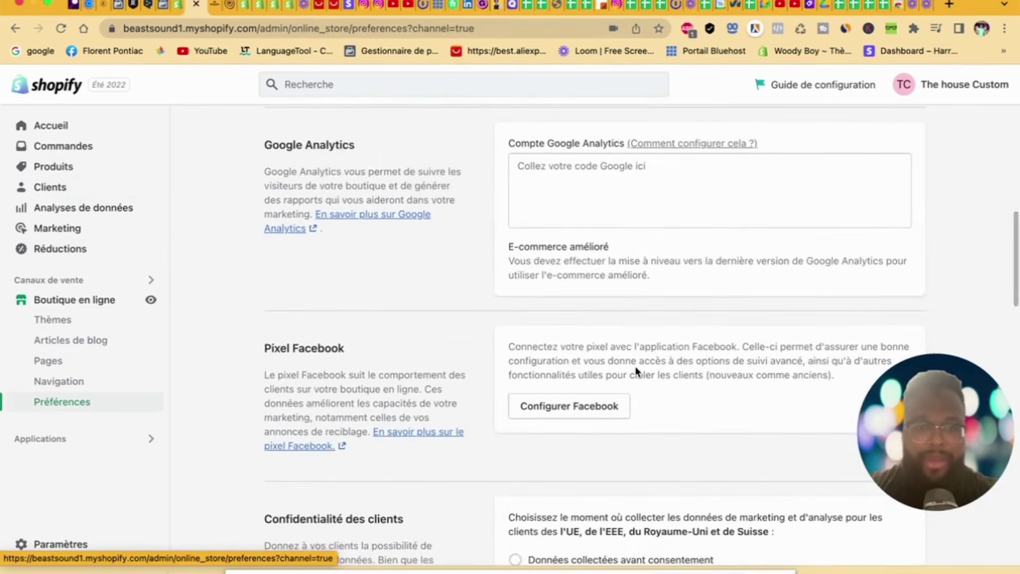
scroll(635, 365, "down", 5)
scroll(635, 367, "down", 15)
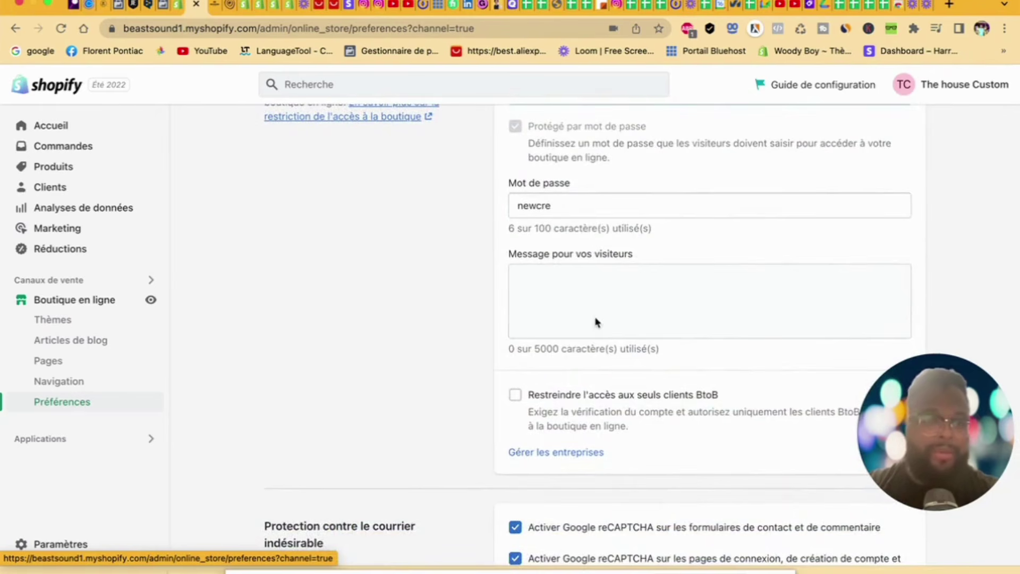
scroll(597, 321, "down", 3)
scroll(597, 321, "up", 15)
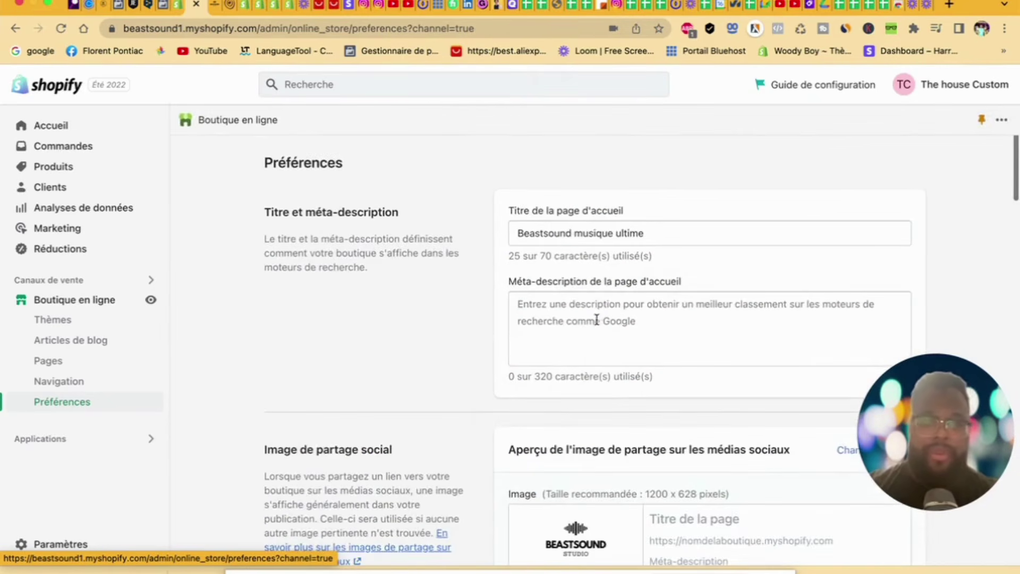
left_click_drag(915, 372, 781, 354)
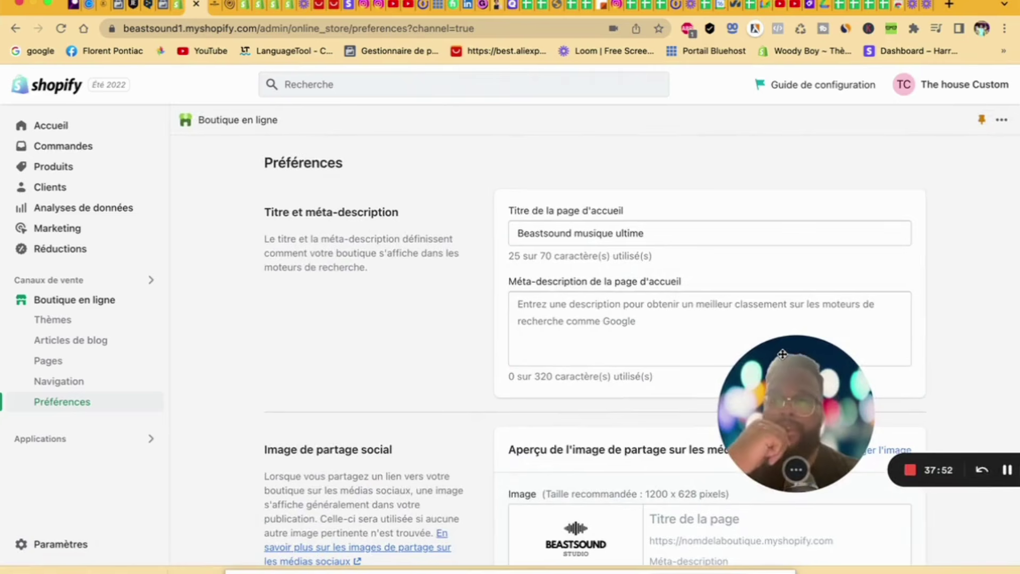
left_click(108, 304)
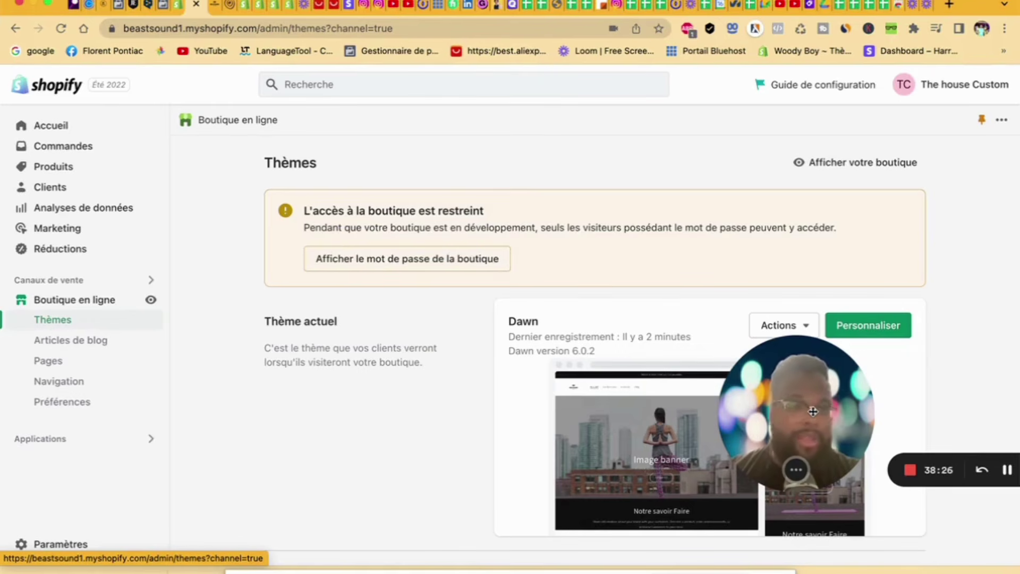
left_click_drag(812, 411, 723, 396)
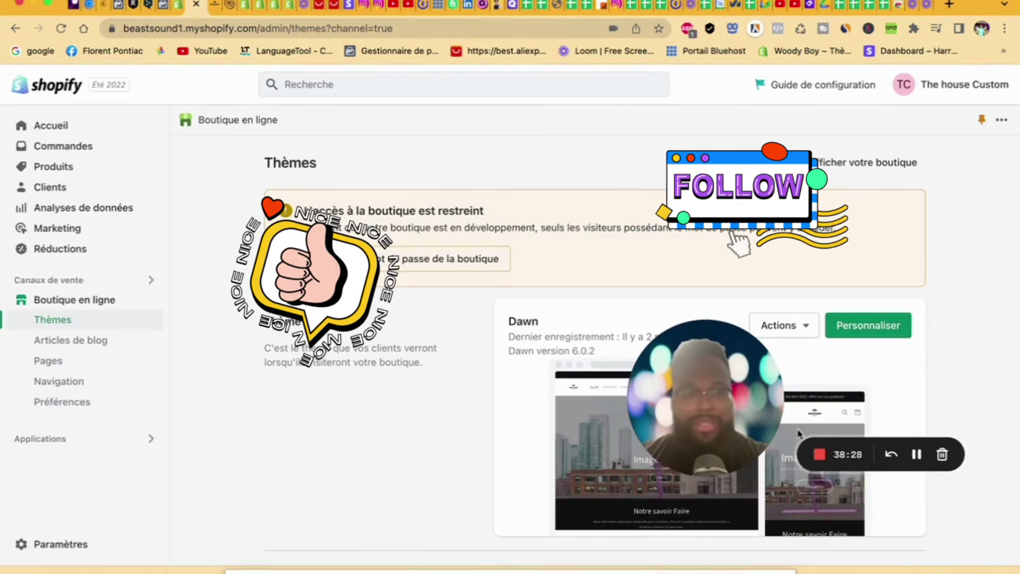